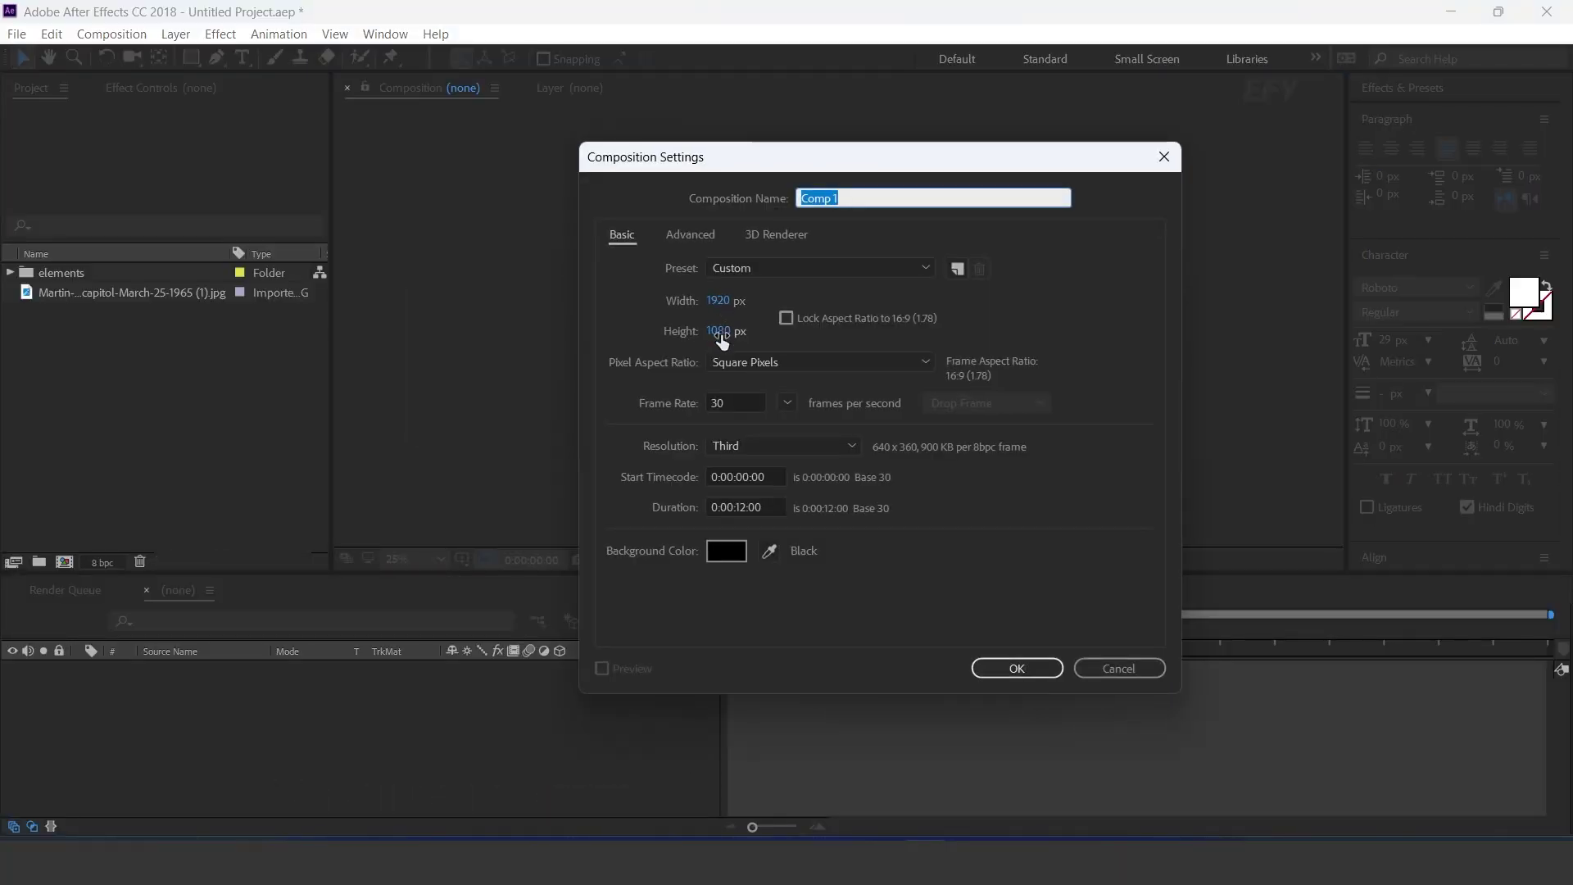
# Step: Create a composition named main comp at 1920 x 1080 px, 30 fps and 12 seconds long
pyautogui.write('main com')
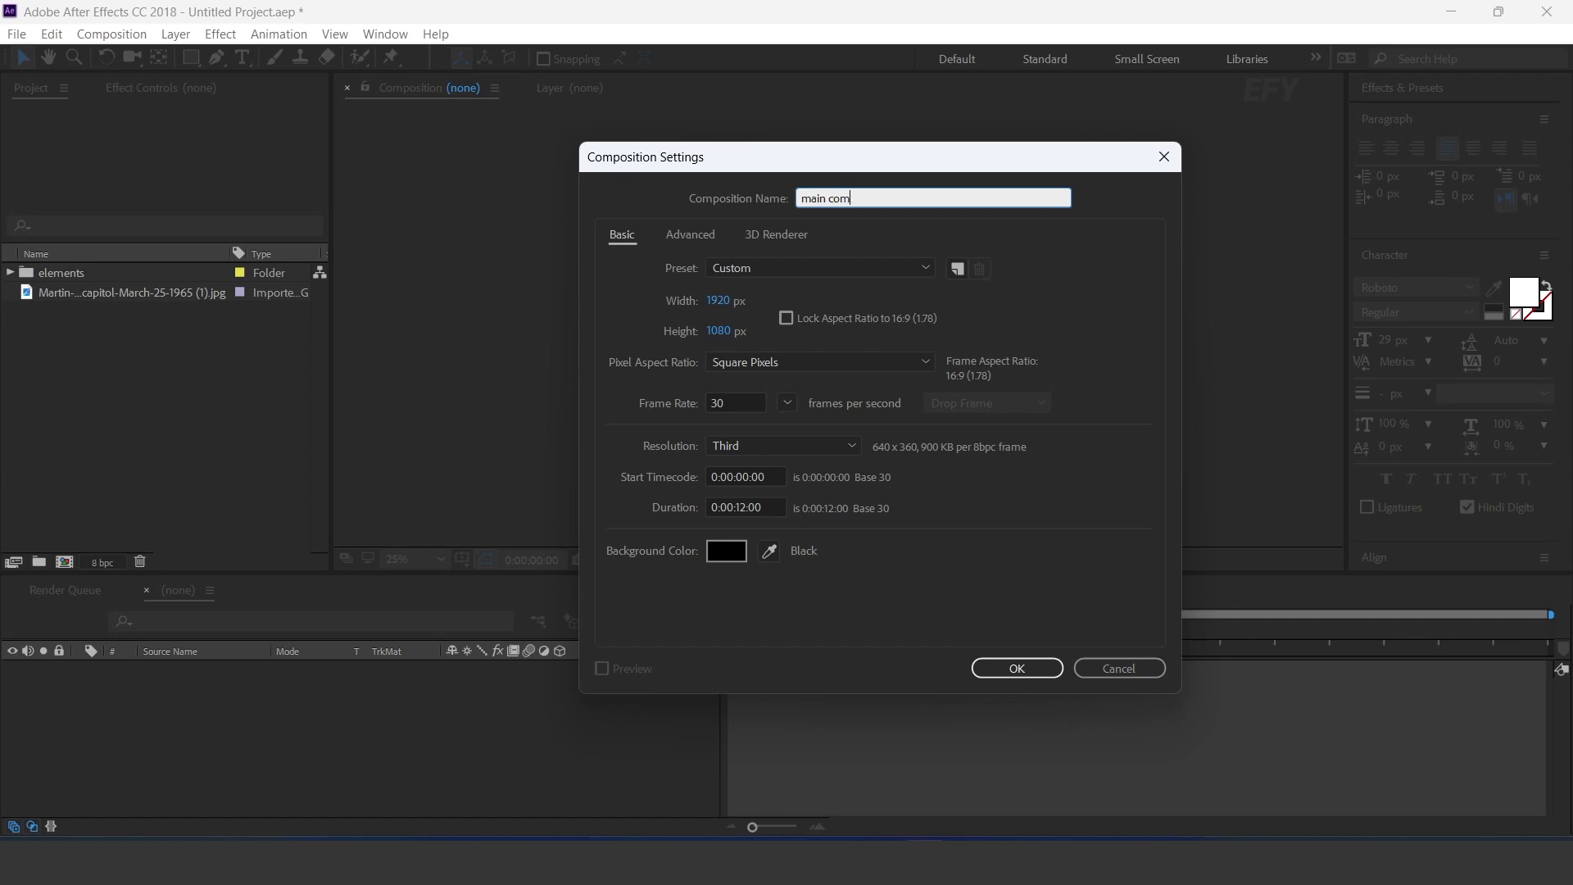
pyautogui.press('Return')
# Step: Add a full-size black solid layer to main comp
pyautogui.rightClick(565, 703)
pyautogui.moveTo(614, 481)
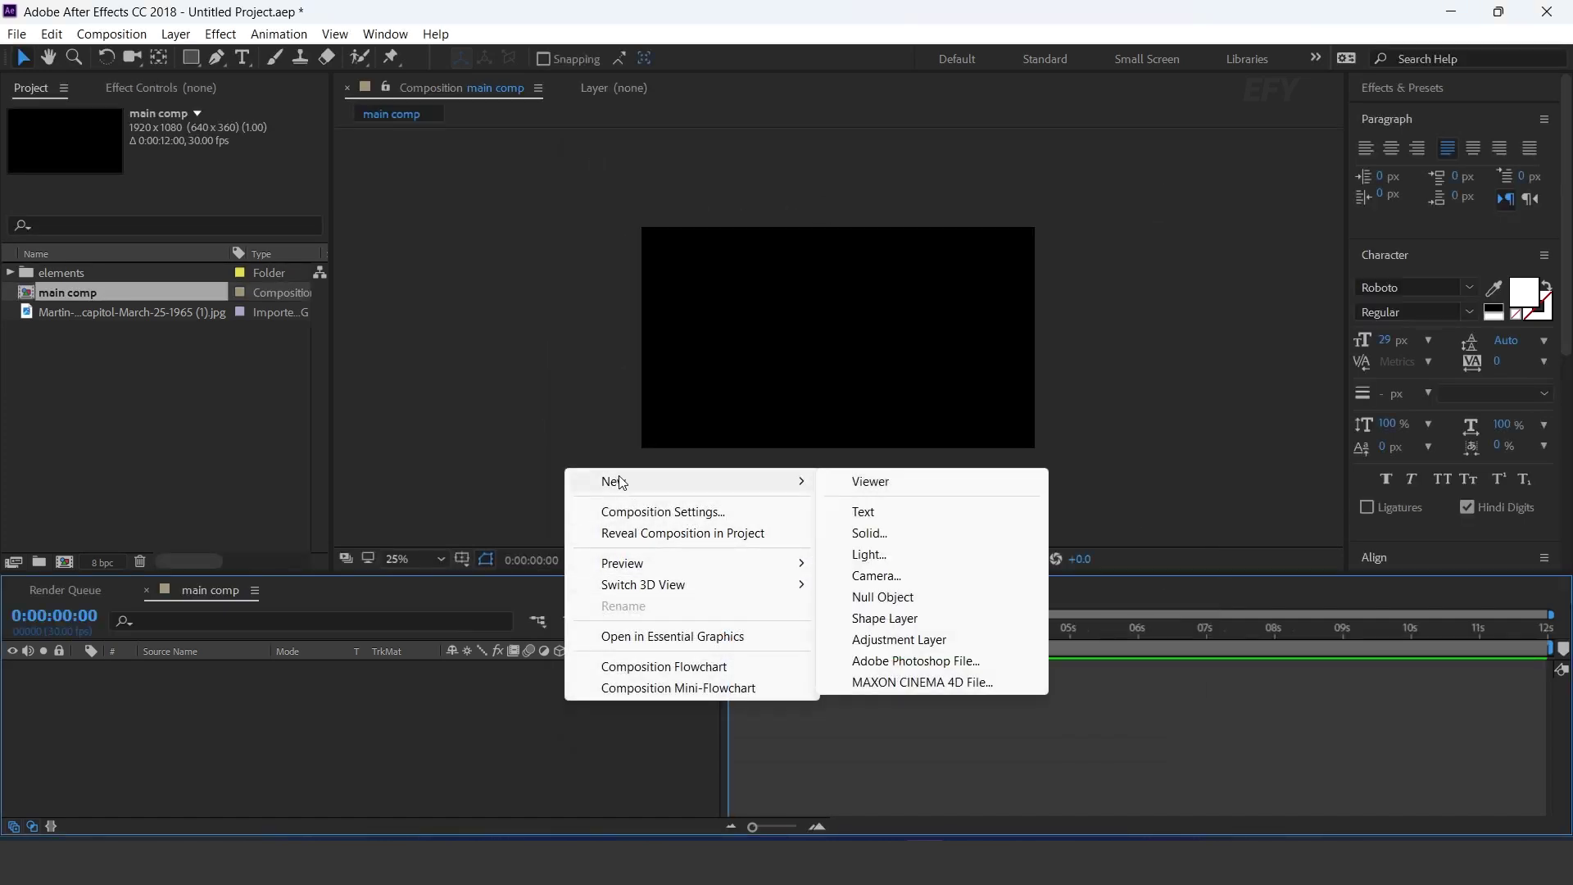
pyautogui.click(885, 534)
pyautogui.click(813, 629)
pyautogui.click(131, 679)
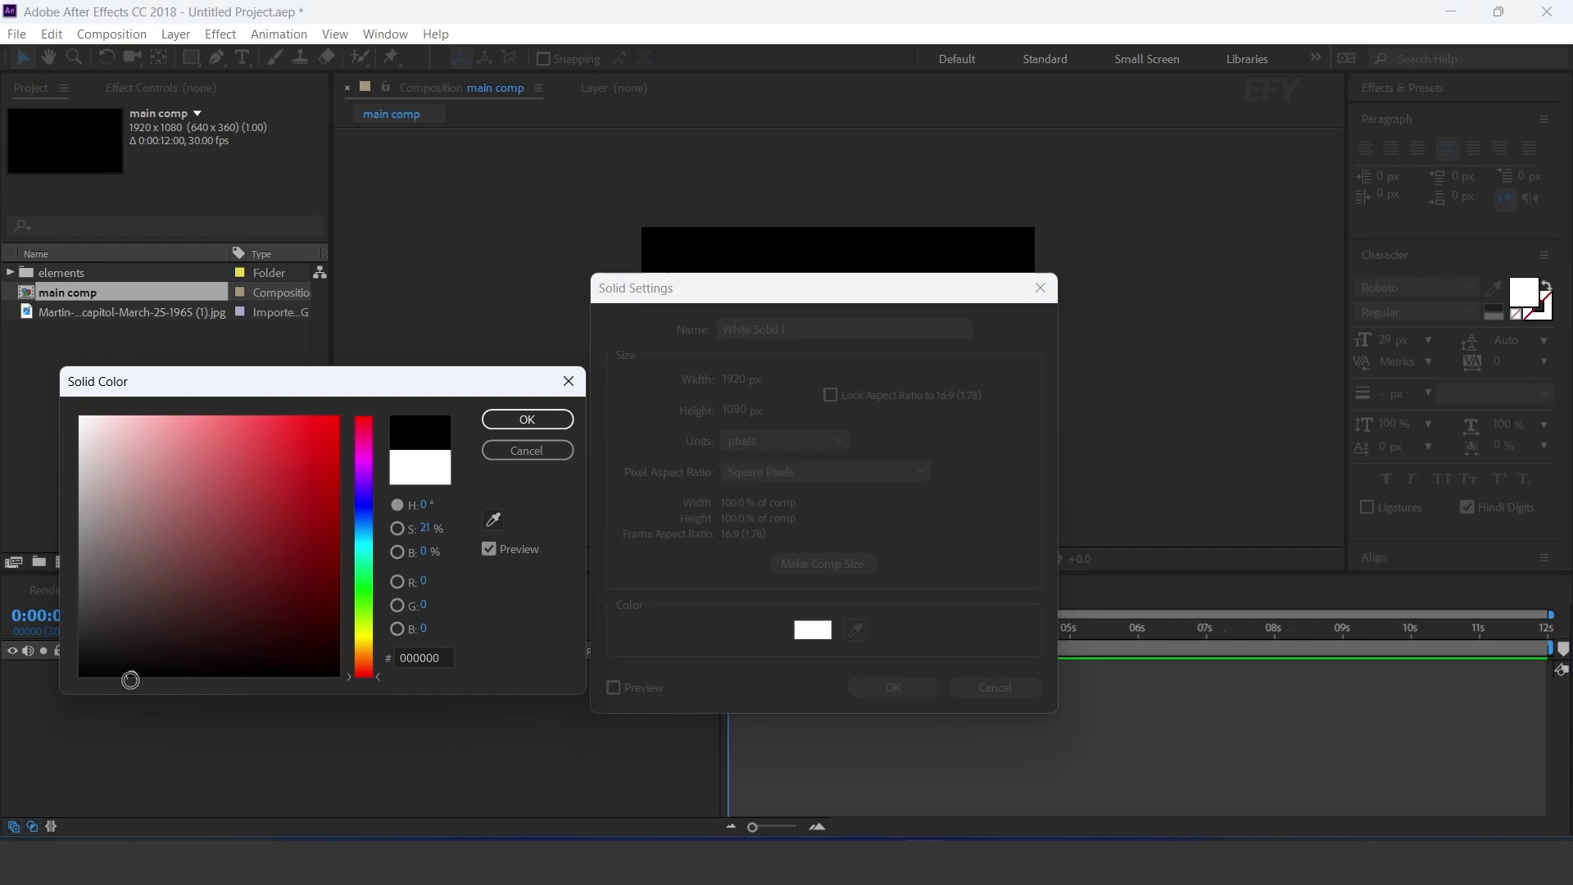
pyautogui.moveTo(131, 680); pyautogui.dragTo(80, 675)
pyautogui.click(511, 424)
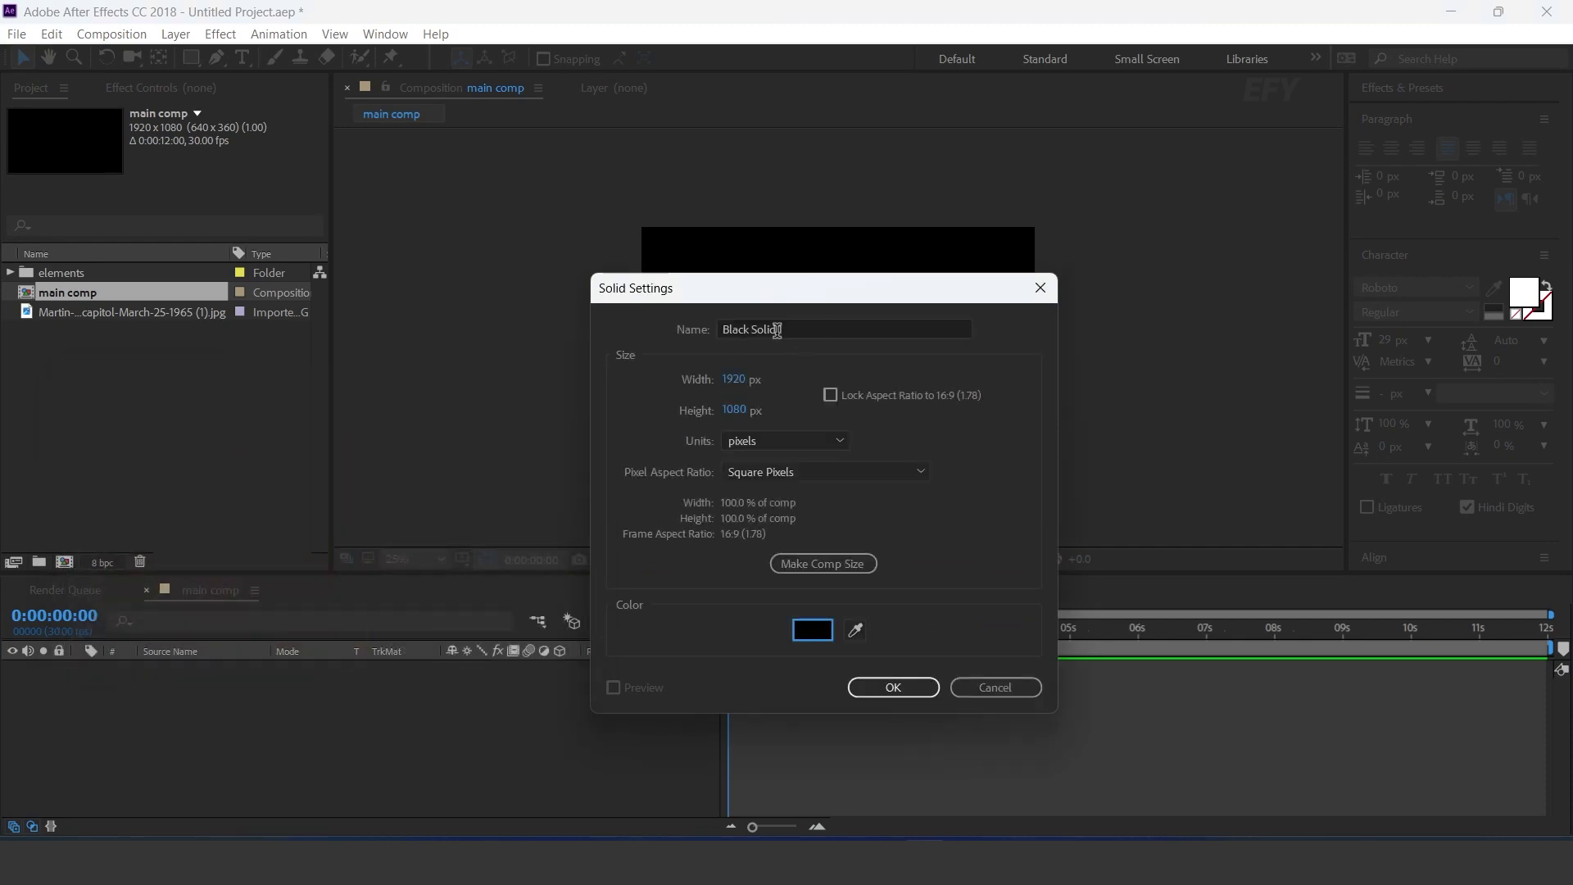
pyautogui.click(893, 688)
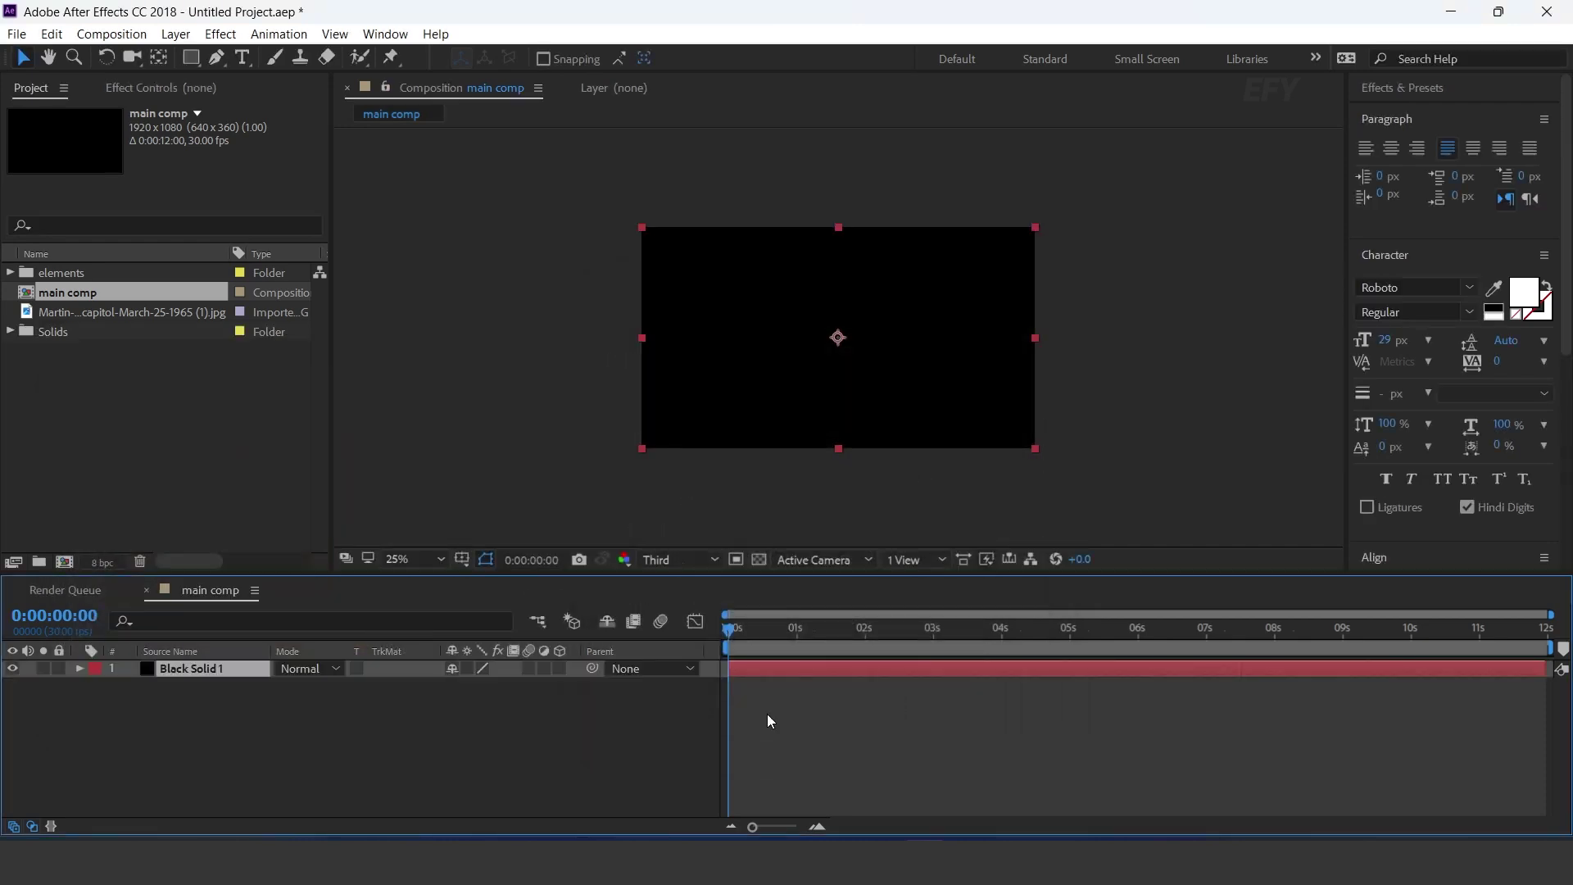
# Step: Create a second composition named BG with a width of 5000 px and a height of 4000 px
pyautogui.click(65, 562)
pyautogui.click(720, 300)
pyautogui.write('5000')
pyautogui.press('Tab')
pyautogui.write('4000')
pyautogui.click(871, 203)
pyautogui.write('BG')
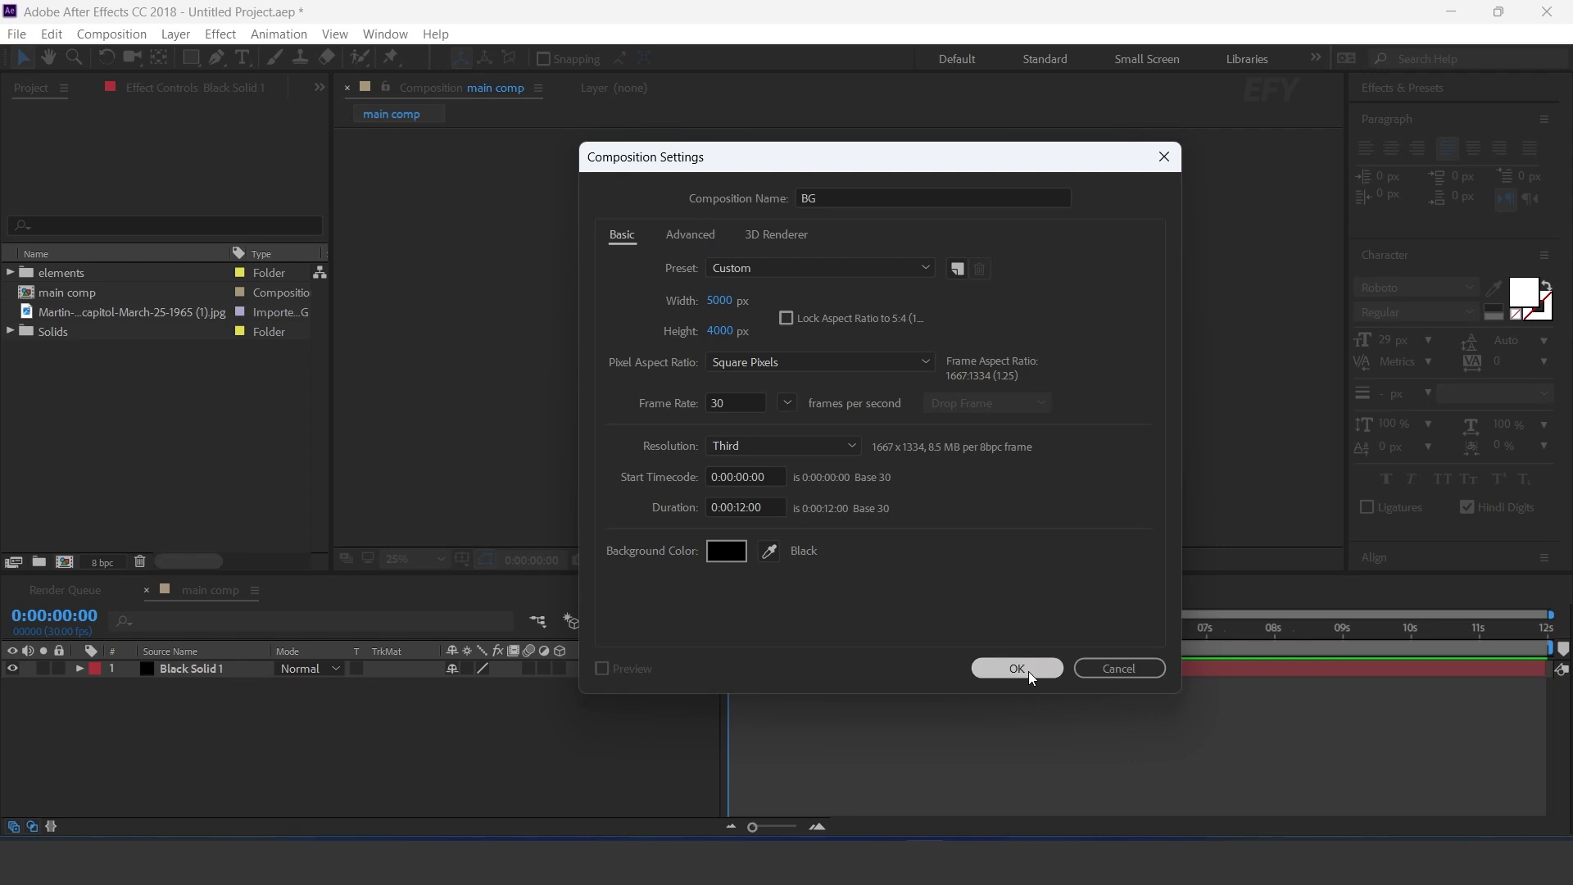
pyautogui.click(1029, 671)
# Step: Add Grunge 01.jpg from the elements folder to the BG composition as a layer
pyautogui.click(80, 449)
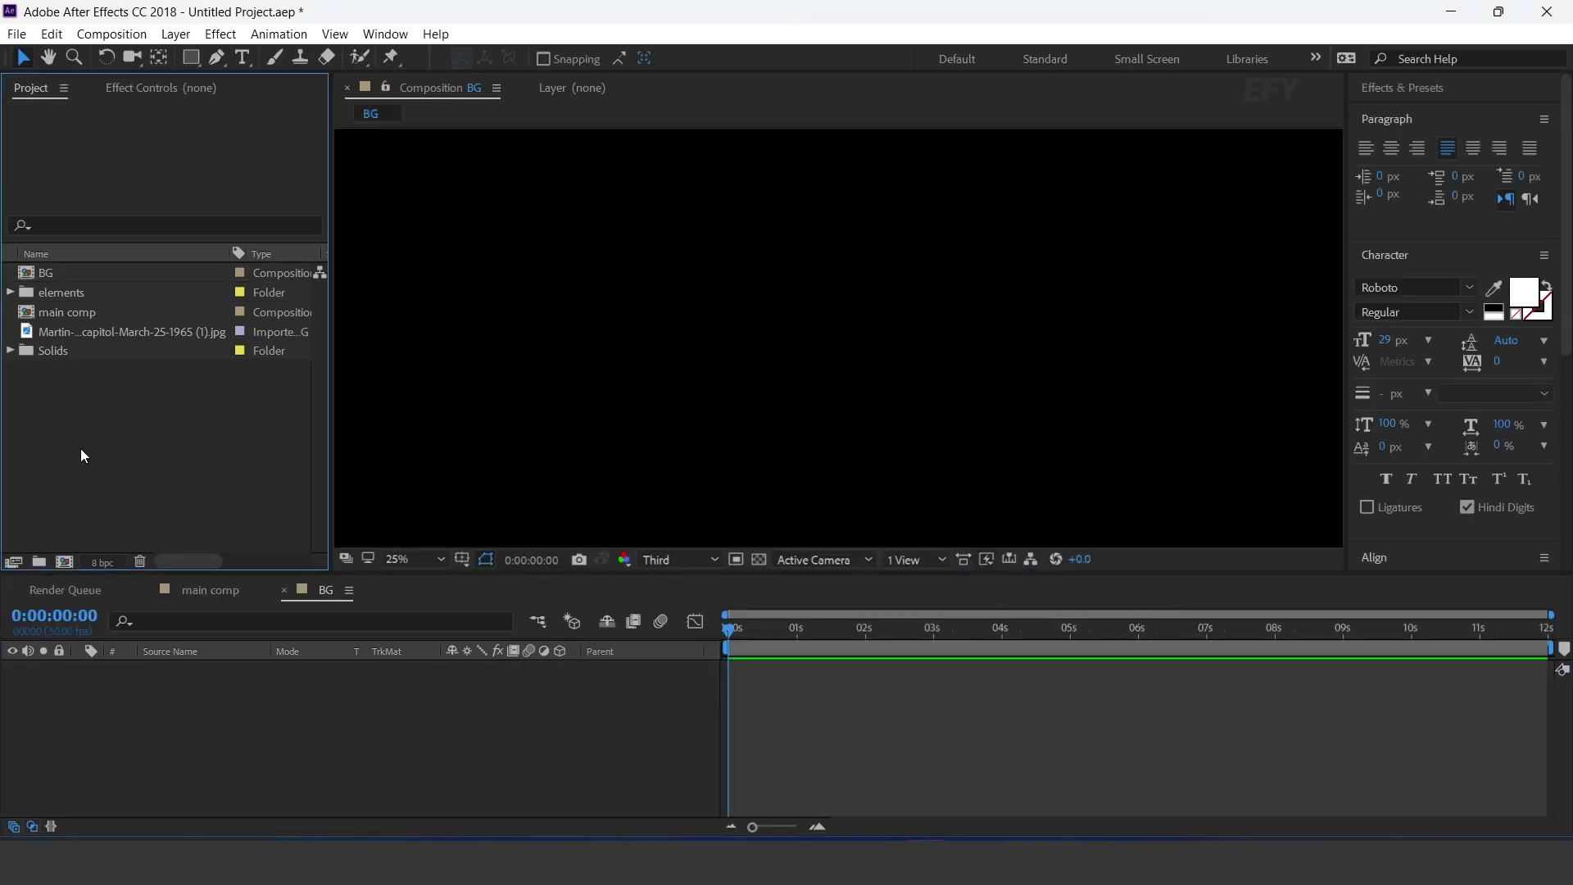
pyautogui.click(72, 297)
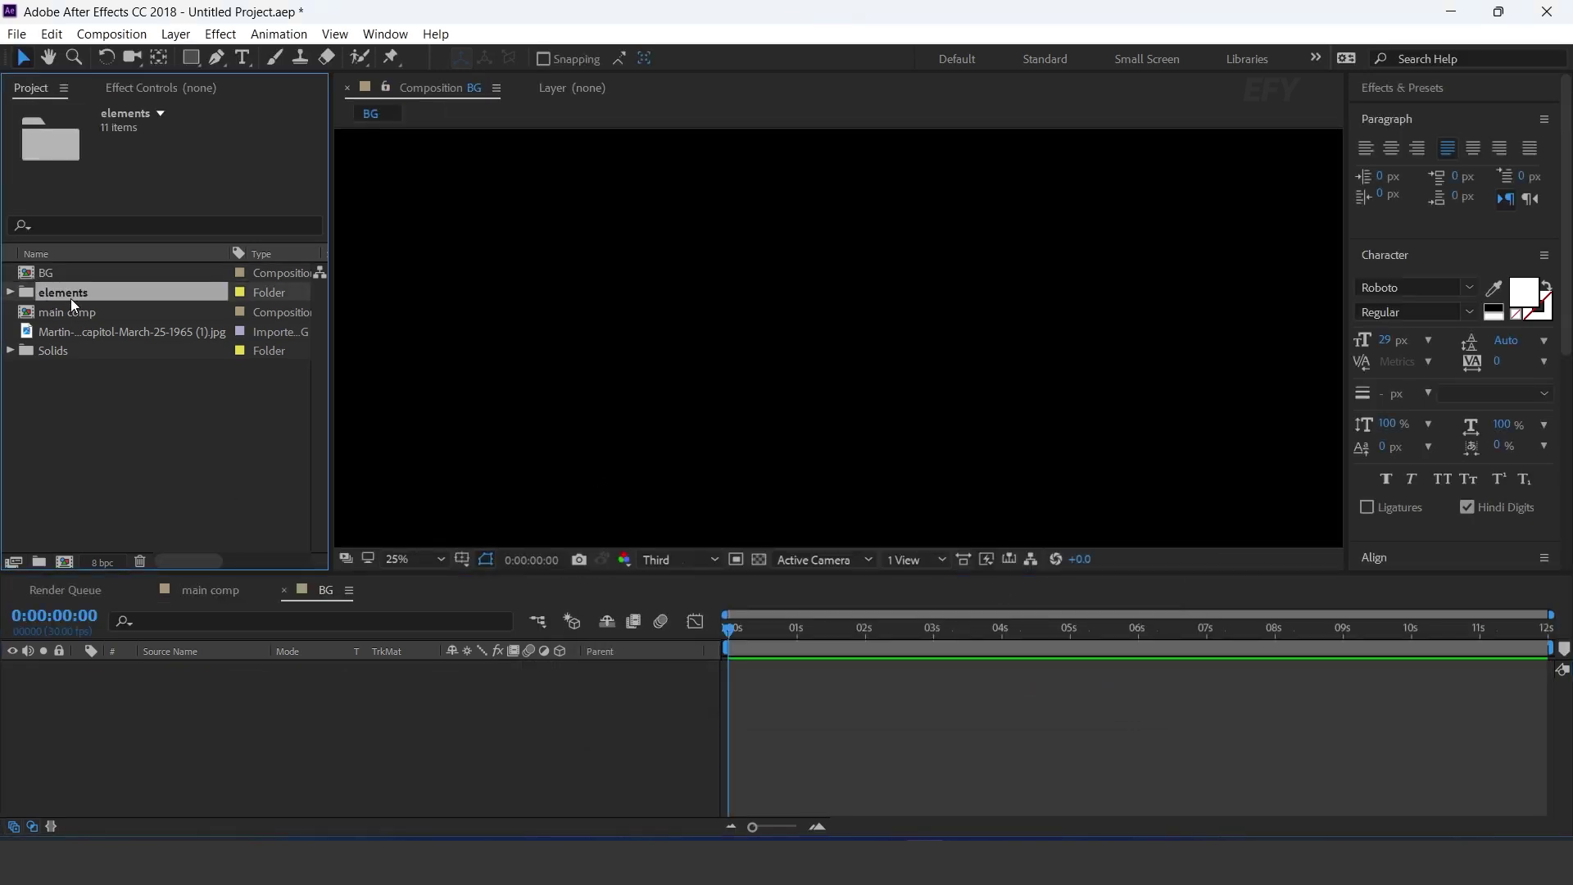
pyautogui.click(8, 299)
pyautogui.click(101, 341)
pyautogui.click(100, 337)
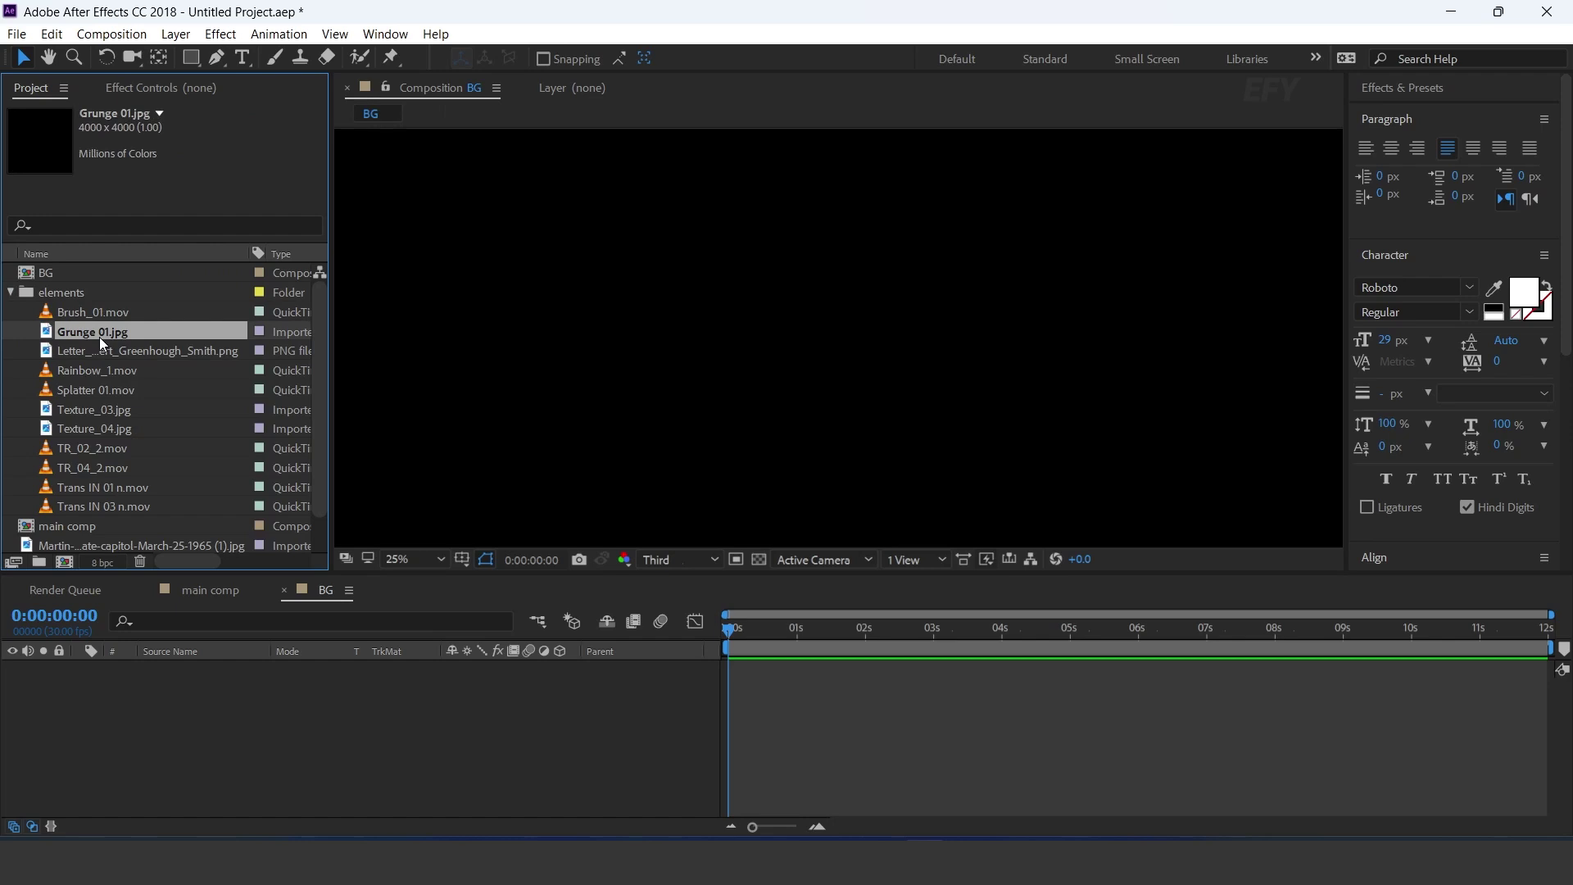
pyautogui.moveTo(91, 333); pyautogui.dragTo(258, 726)
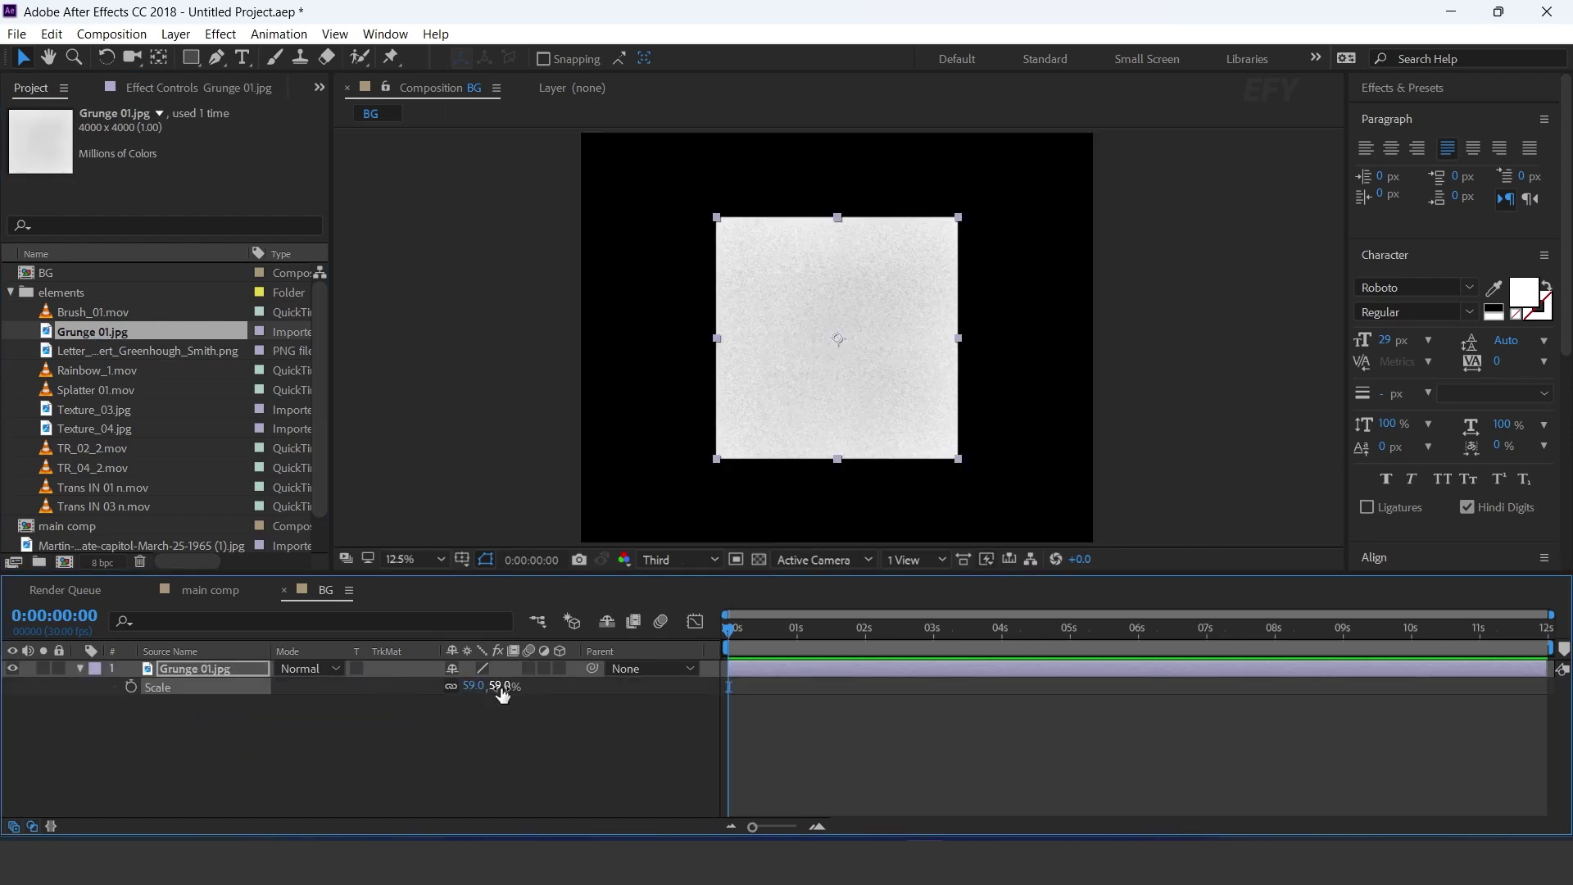
# Step: Set the Grunge 01.jpg layer's scale to 50%
pyautogui.click(501, 687)
pyautogui.write('50')
pyautogui.press('Return')
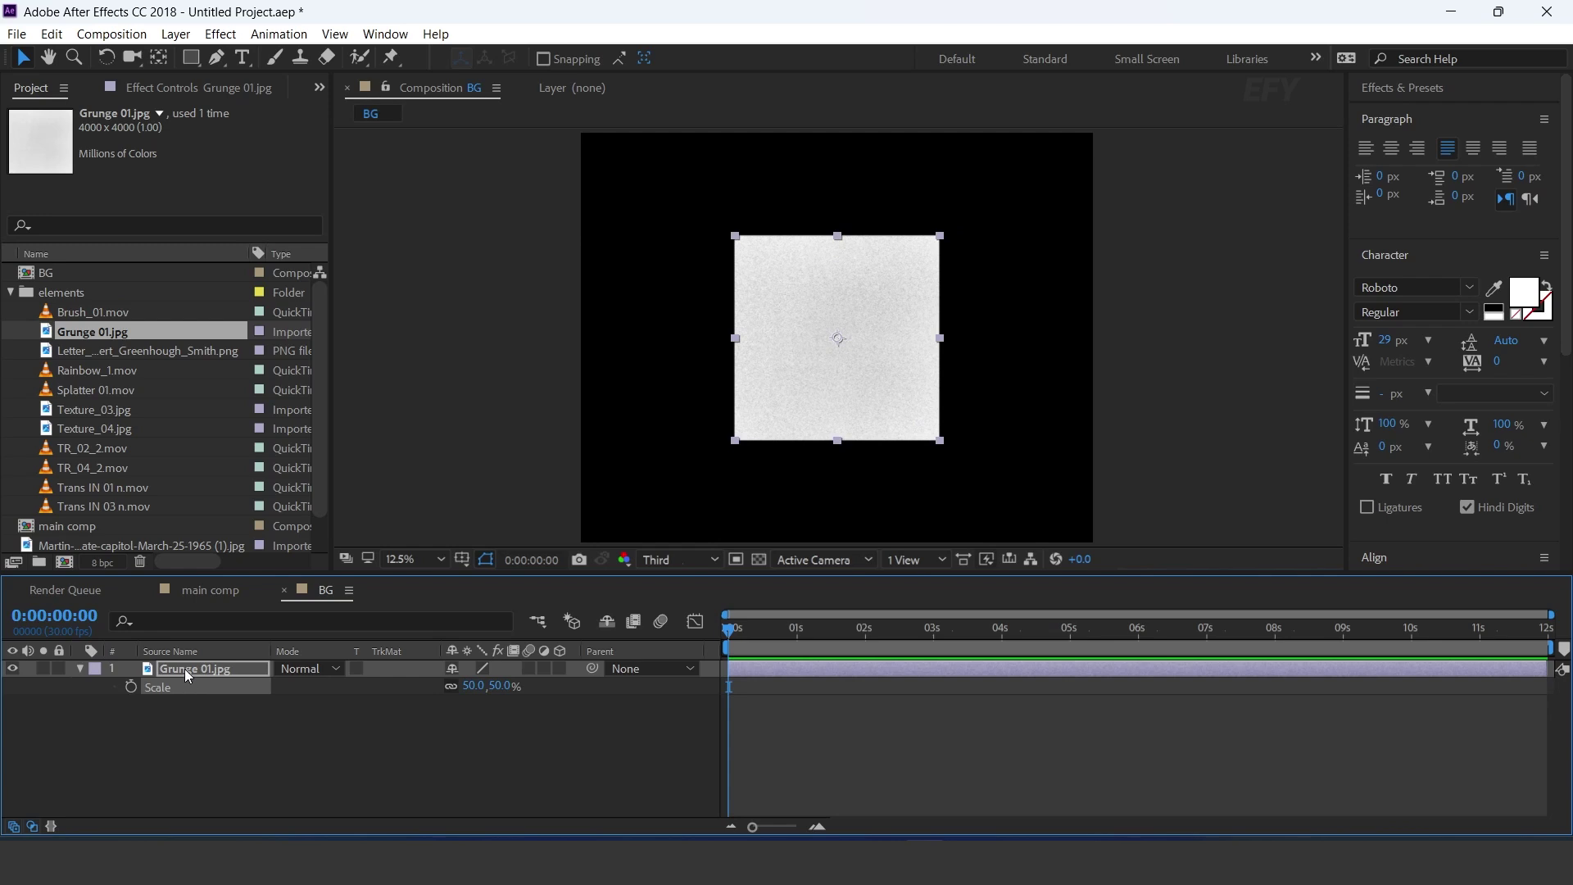
# Step: Apply Motion Tile to the Grunge 01.jpg layer with output width and height of 300 and mirrored edges
pyautogui.hotkey('ctrl', 'space')
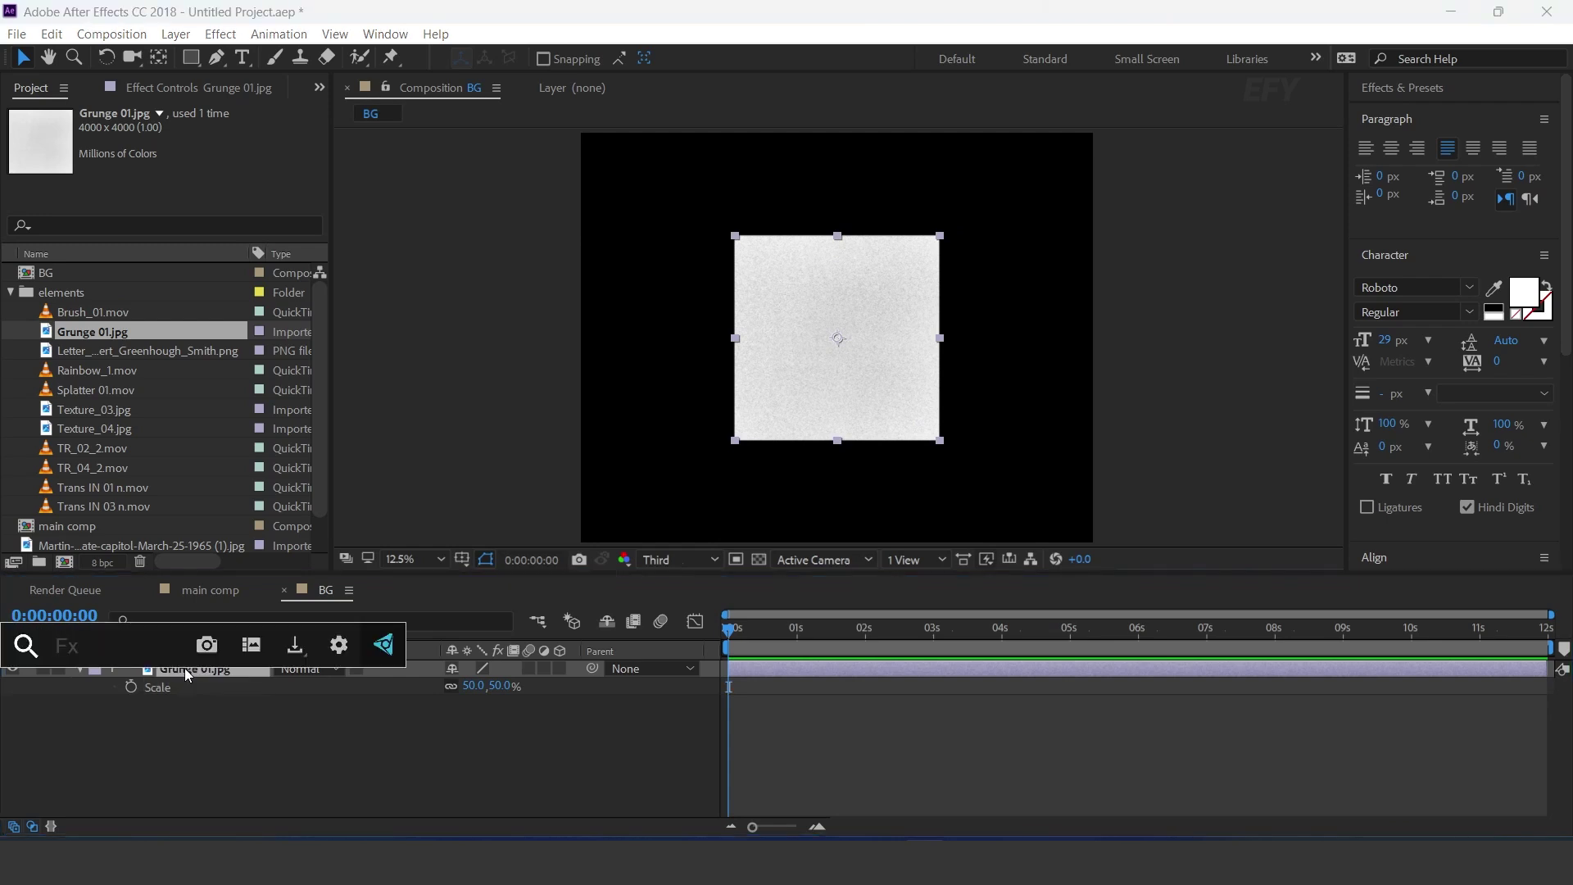
pyautogui.write('moti')
pyautogui.press('Return')
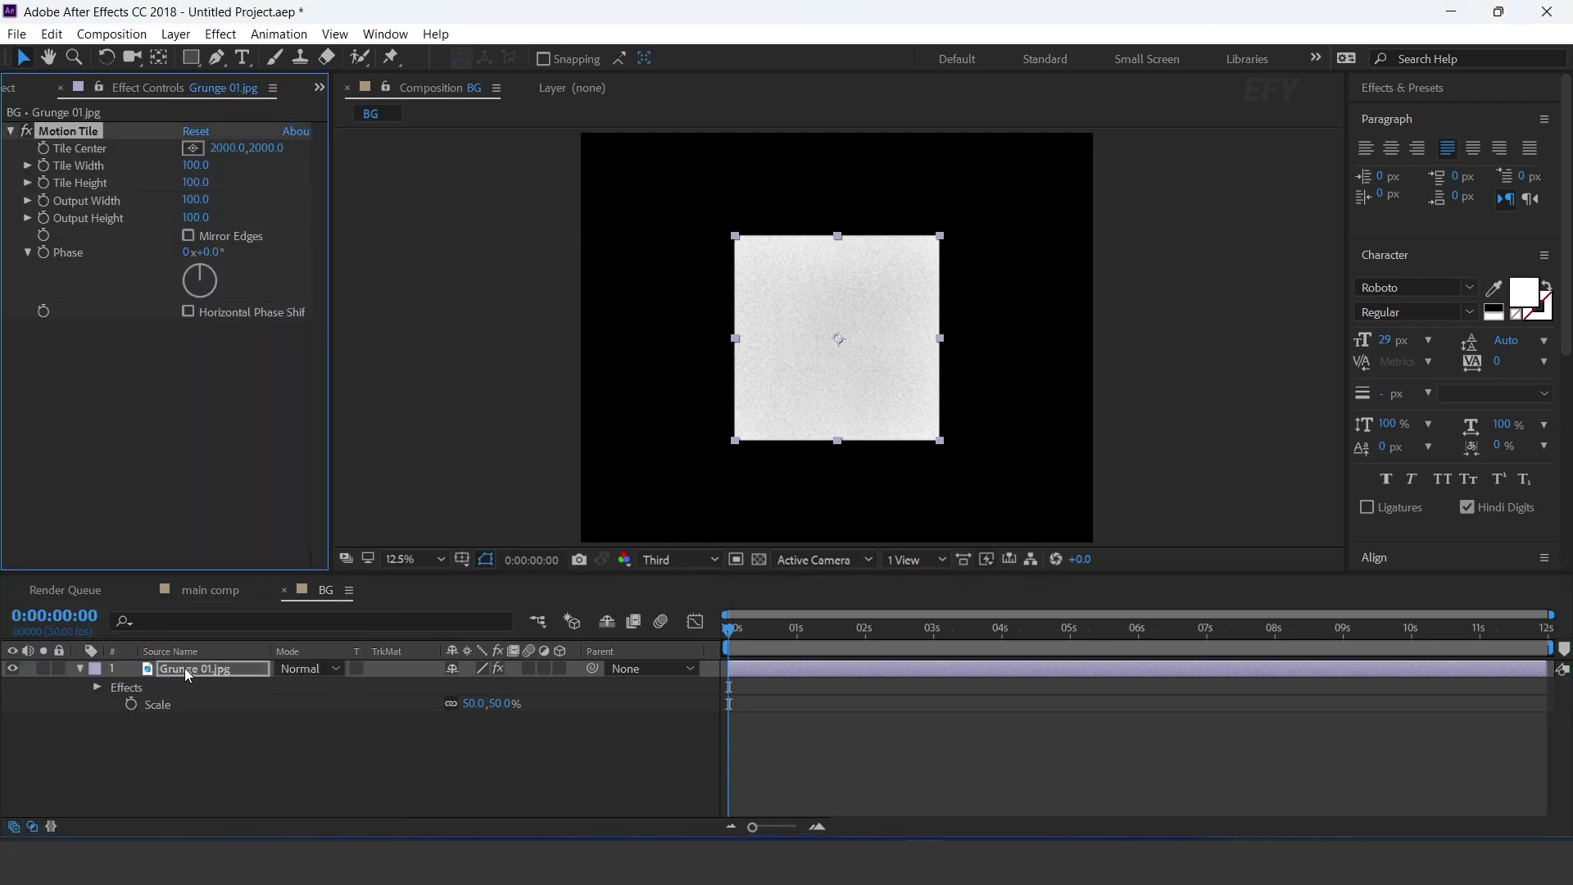
pyautogui.click(195, 201)
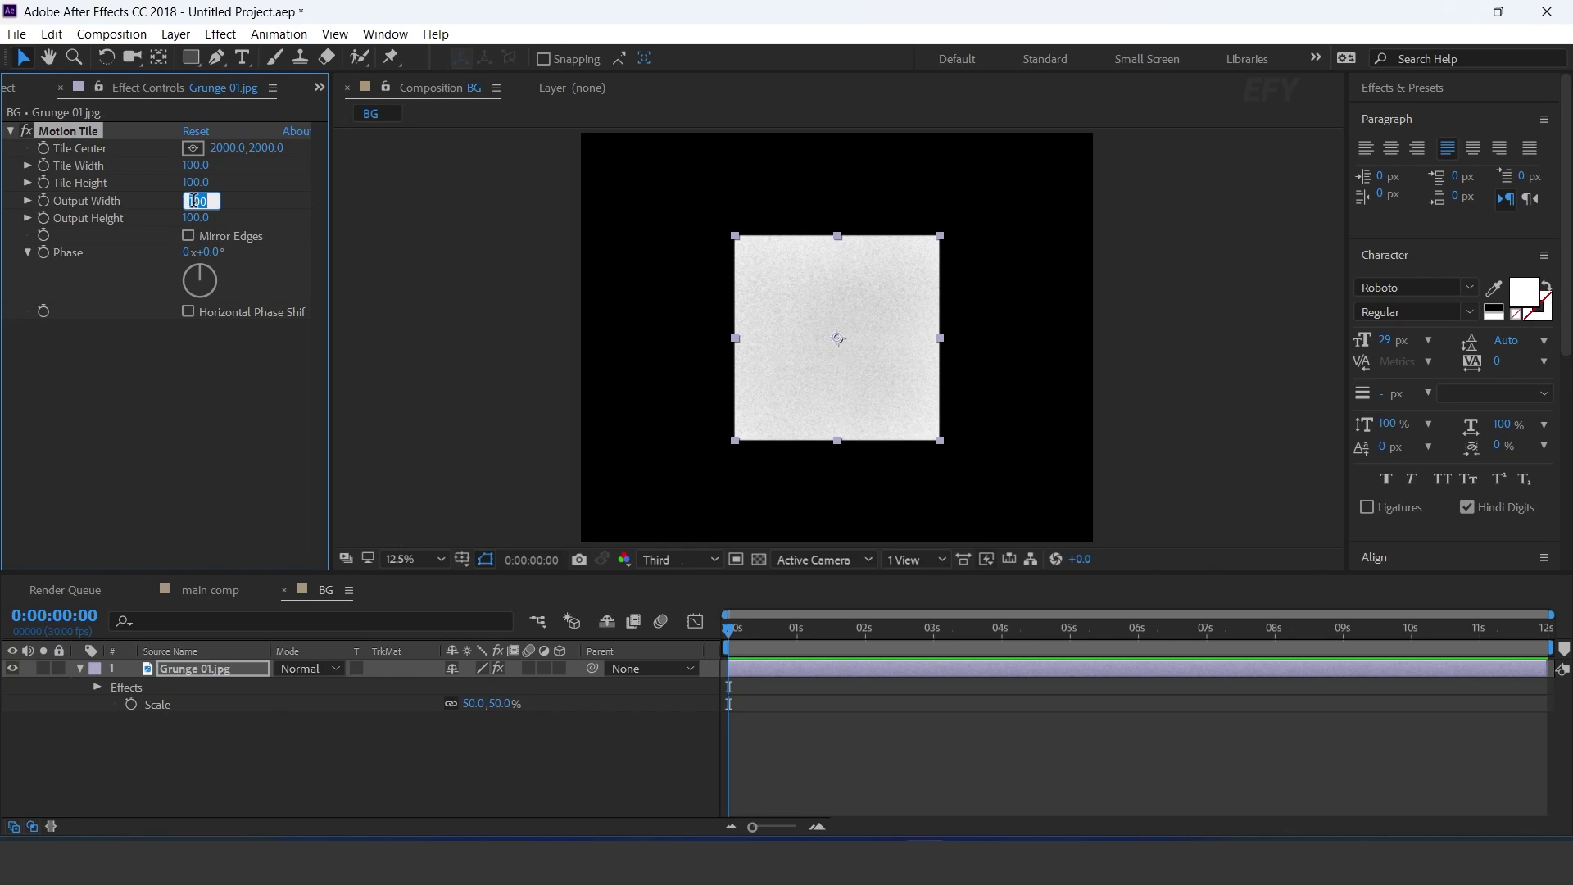
pyautogui.press('Tab')
pyautogui.write('300')
pyautogui.press('Return')
pyautogui.click(189, 236)
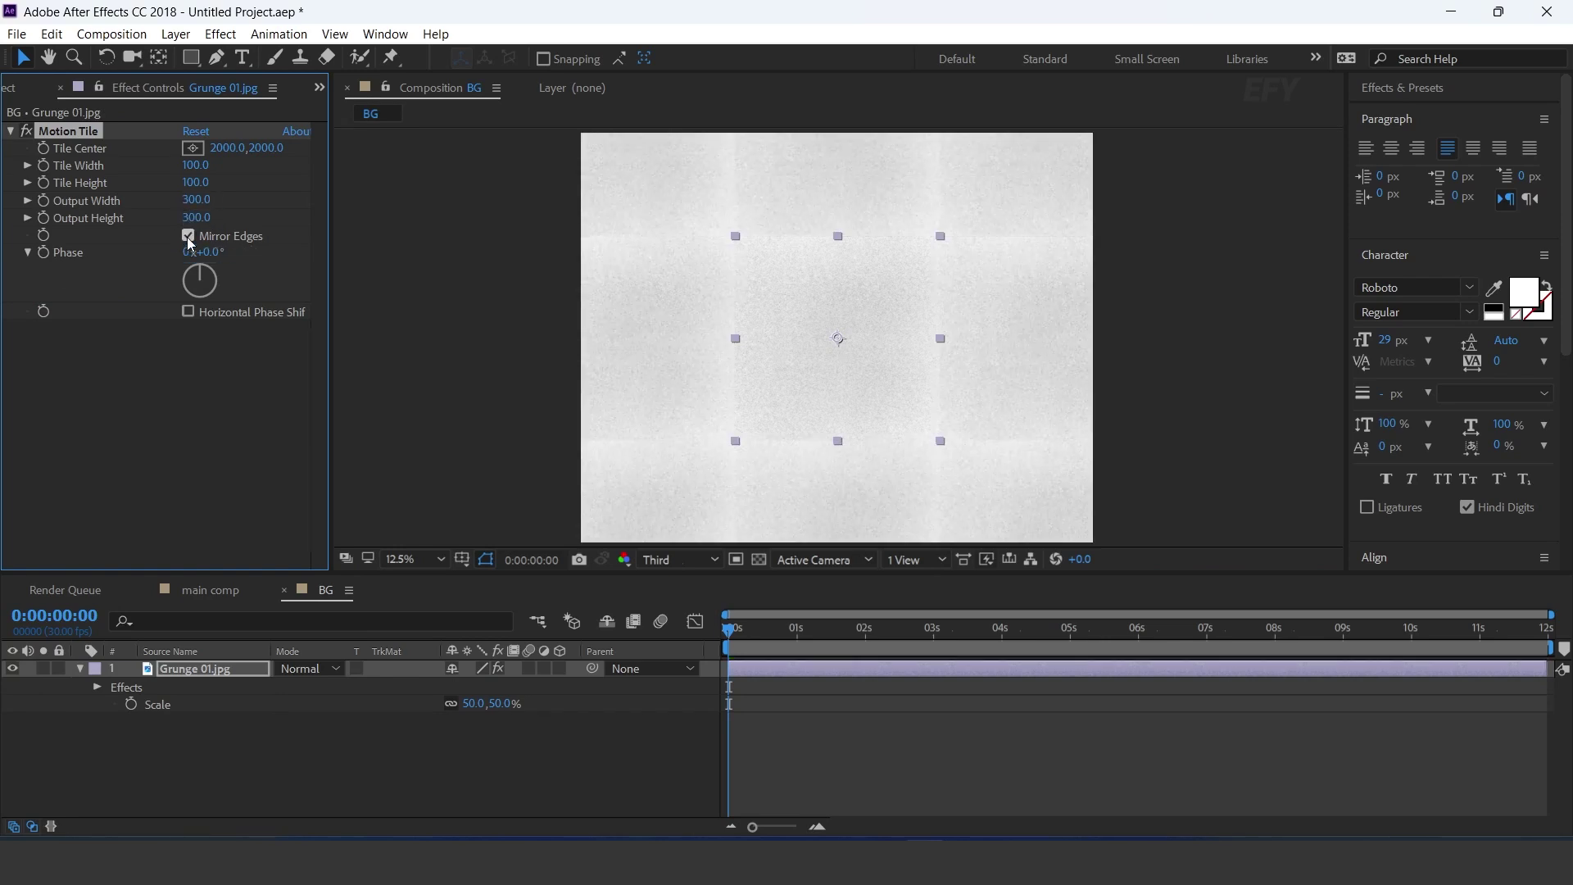
pyautogui.scroll(-1, 956, 333)
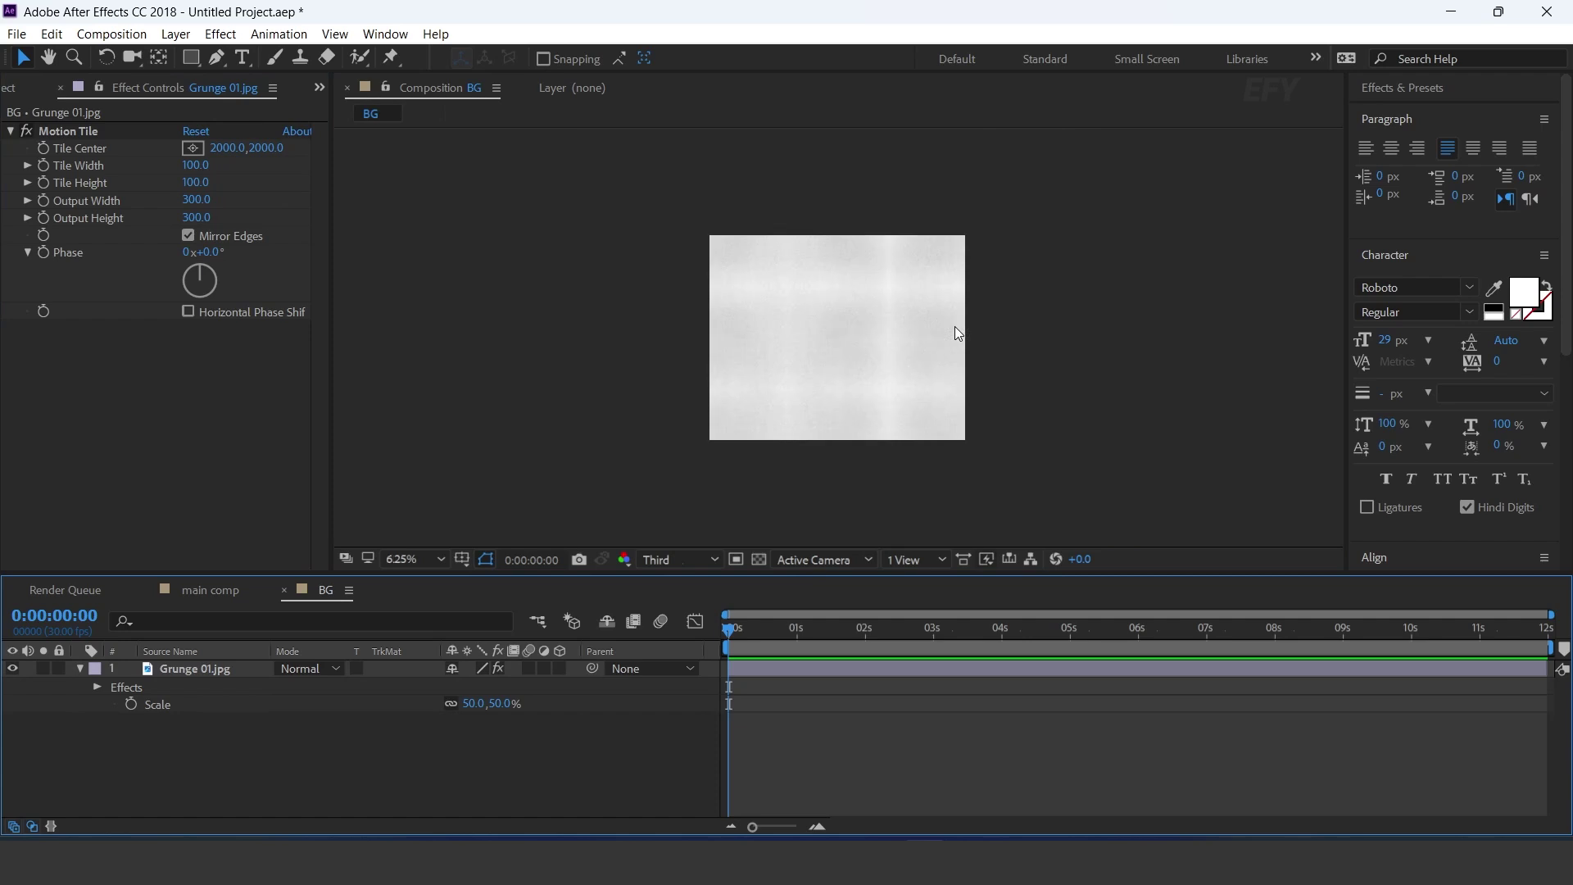
# Step: Place the BG composition in main comp above the black solid and make it a 3D layer
pyautogui.click(284, 590)
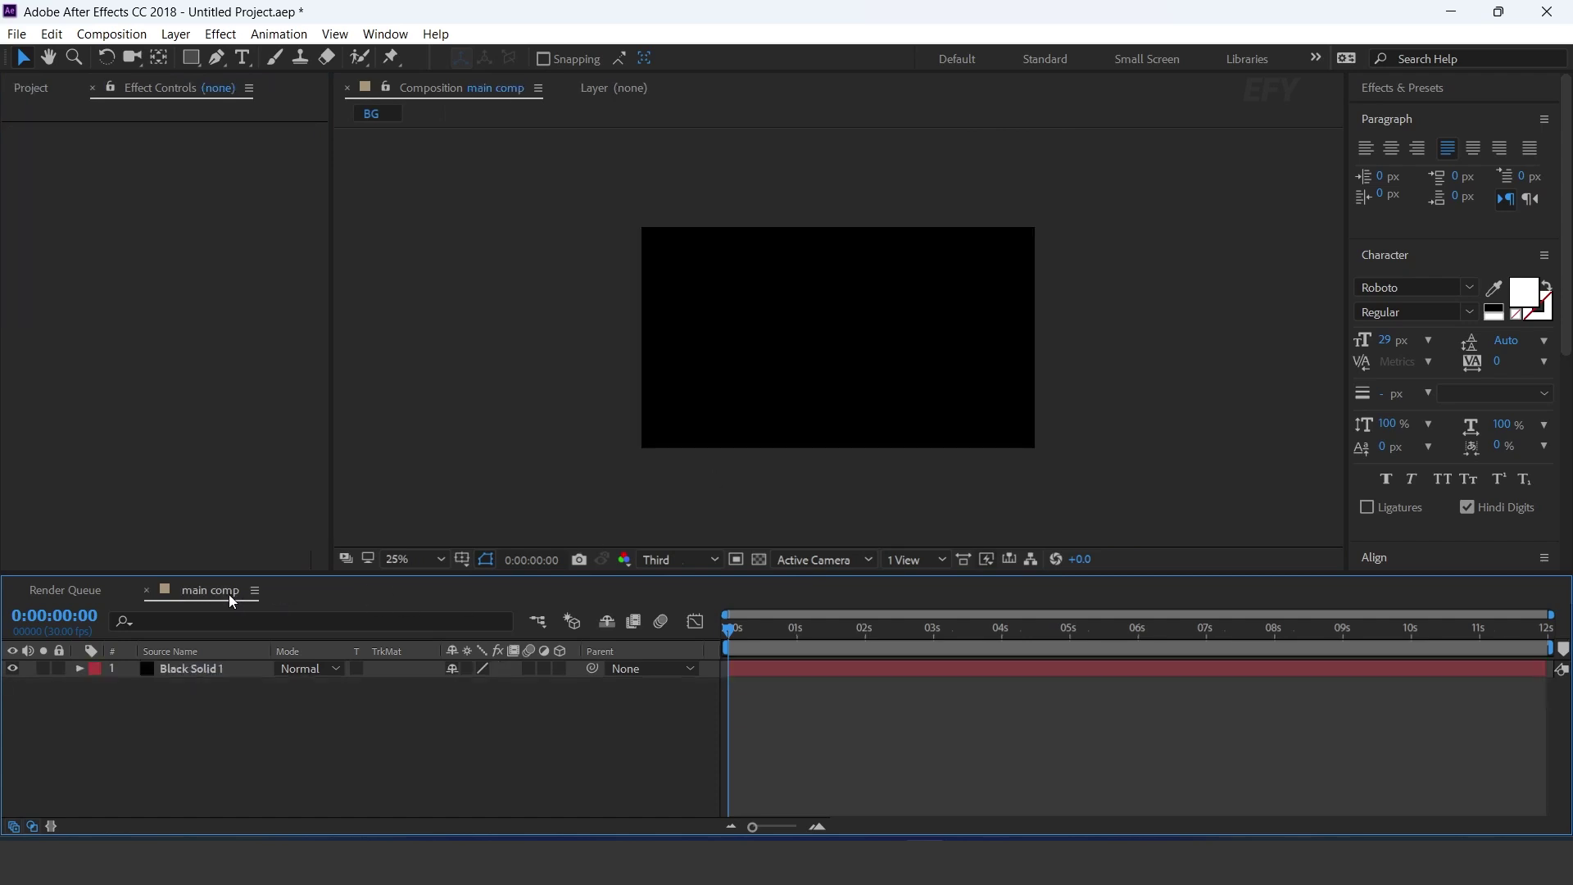
pyautogui.click(27, 92)
pyautogui.moveTo(46, 273); pyautogui.dragTo(216, 665)
pyautogui.scroll(-1, 928, 383)
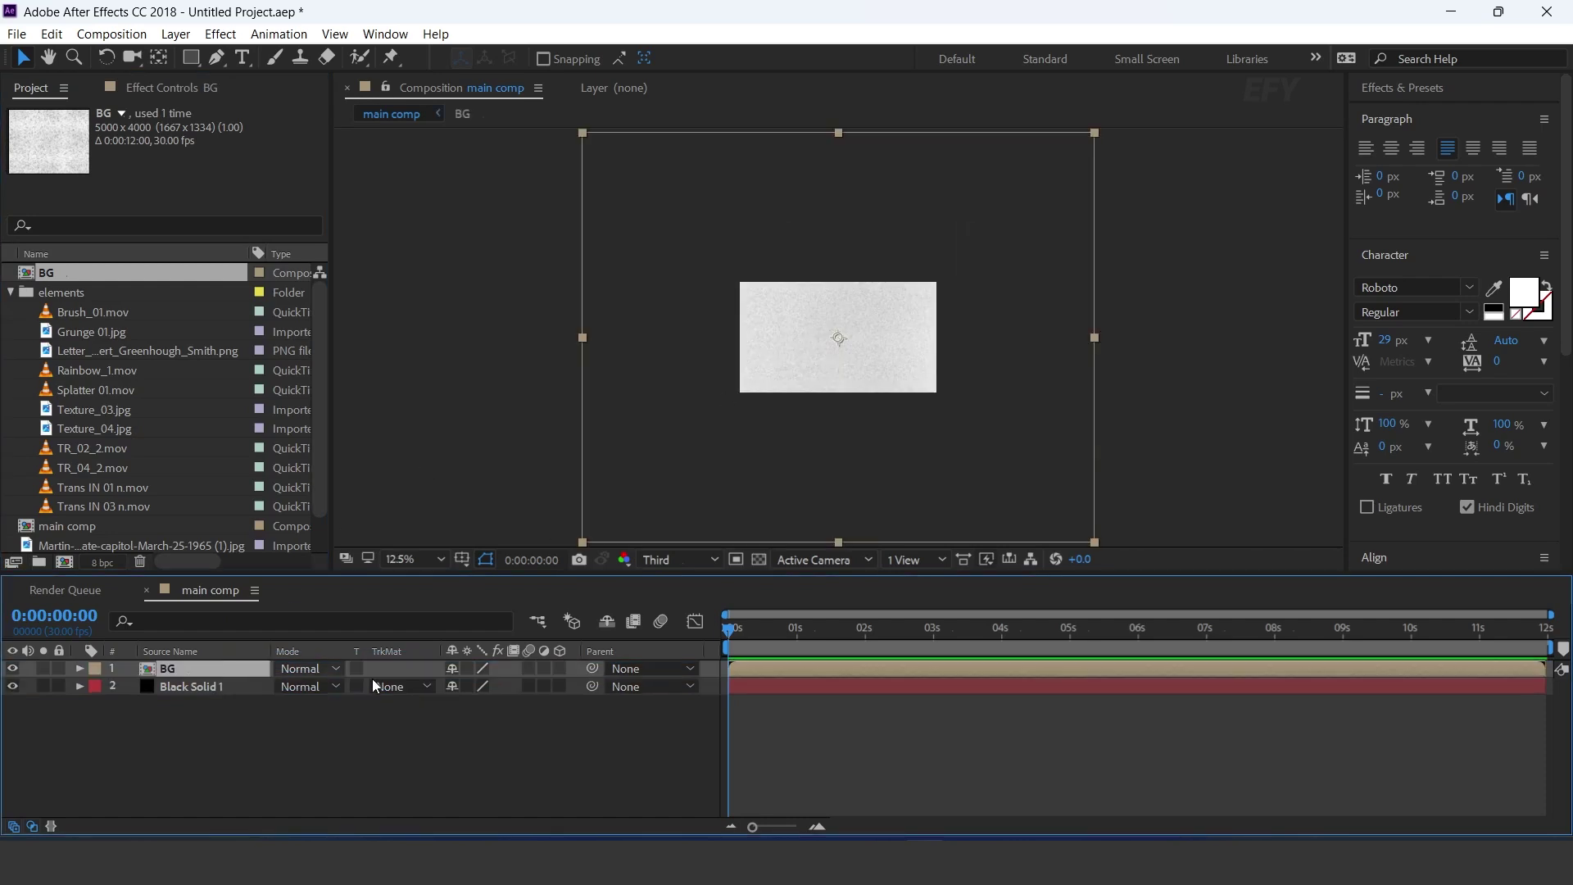
pyautogui.click(560, 670)
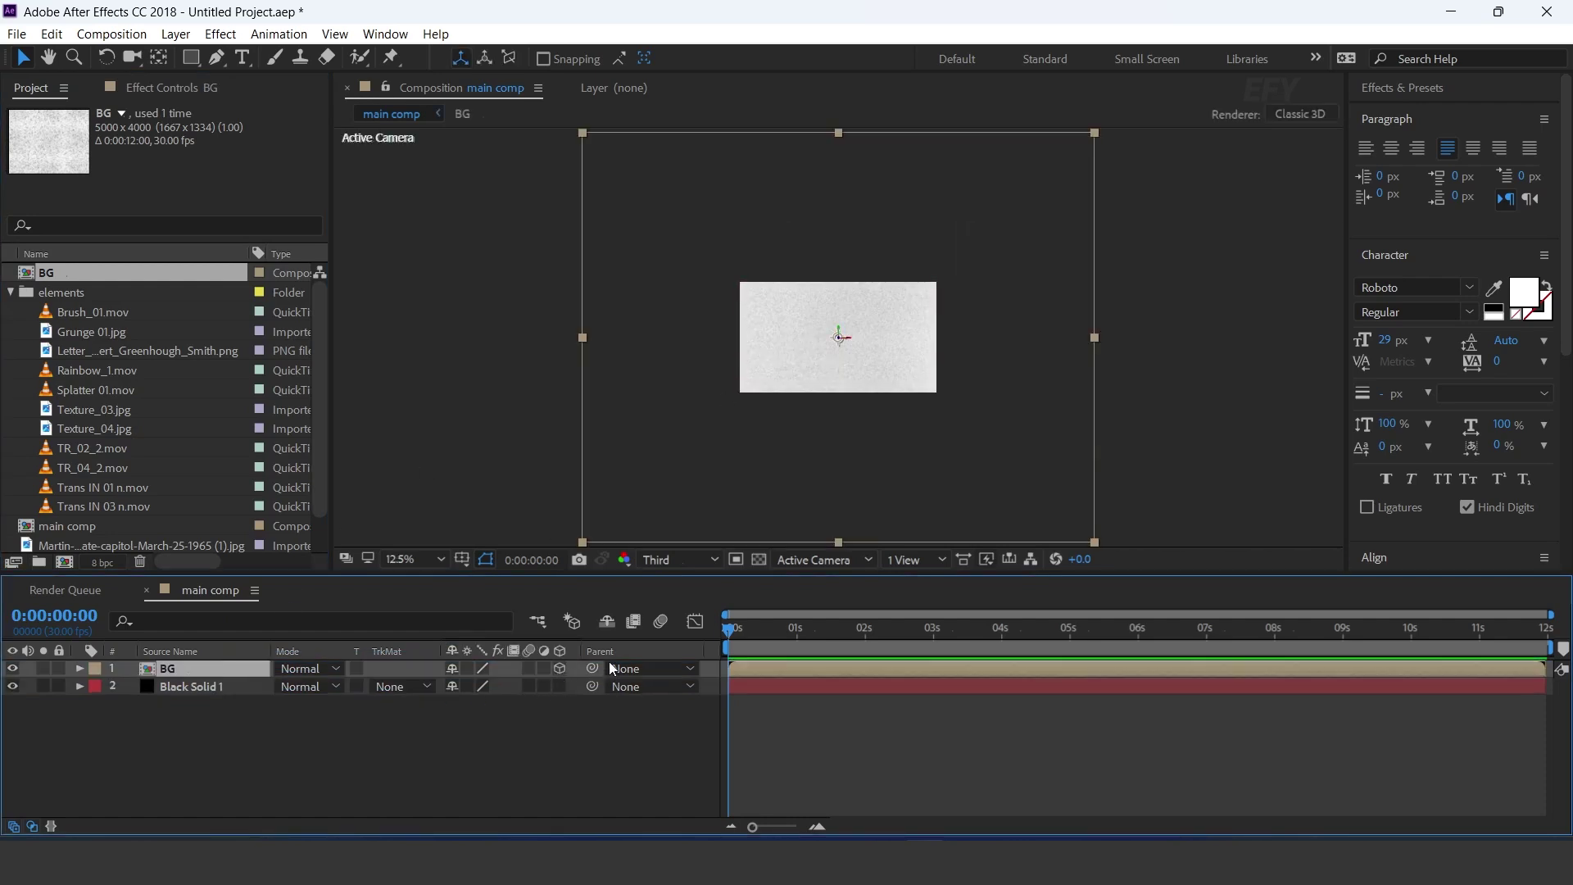
# Step: Show two horizontal views and move the BG layer far back in depth using the top view
pyautogui.click(913, 561)
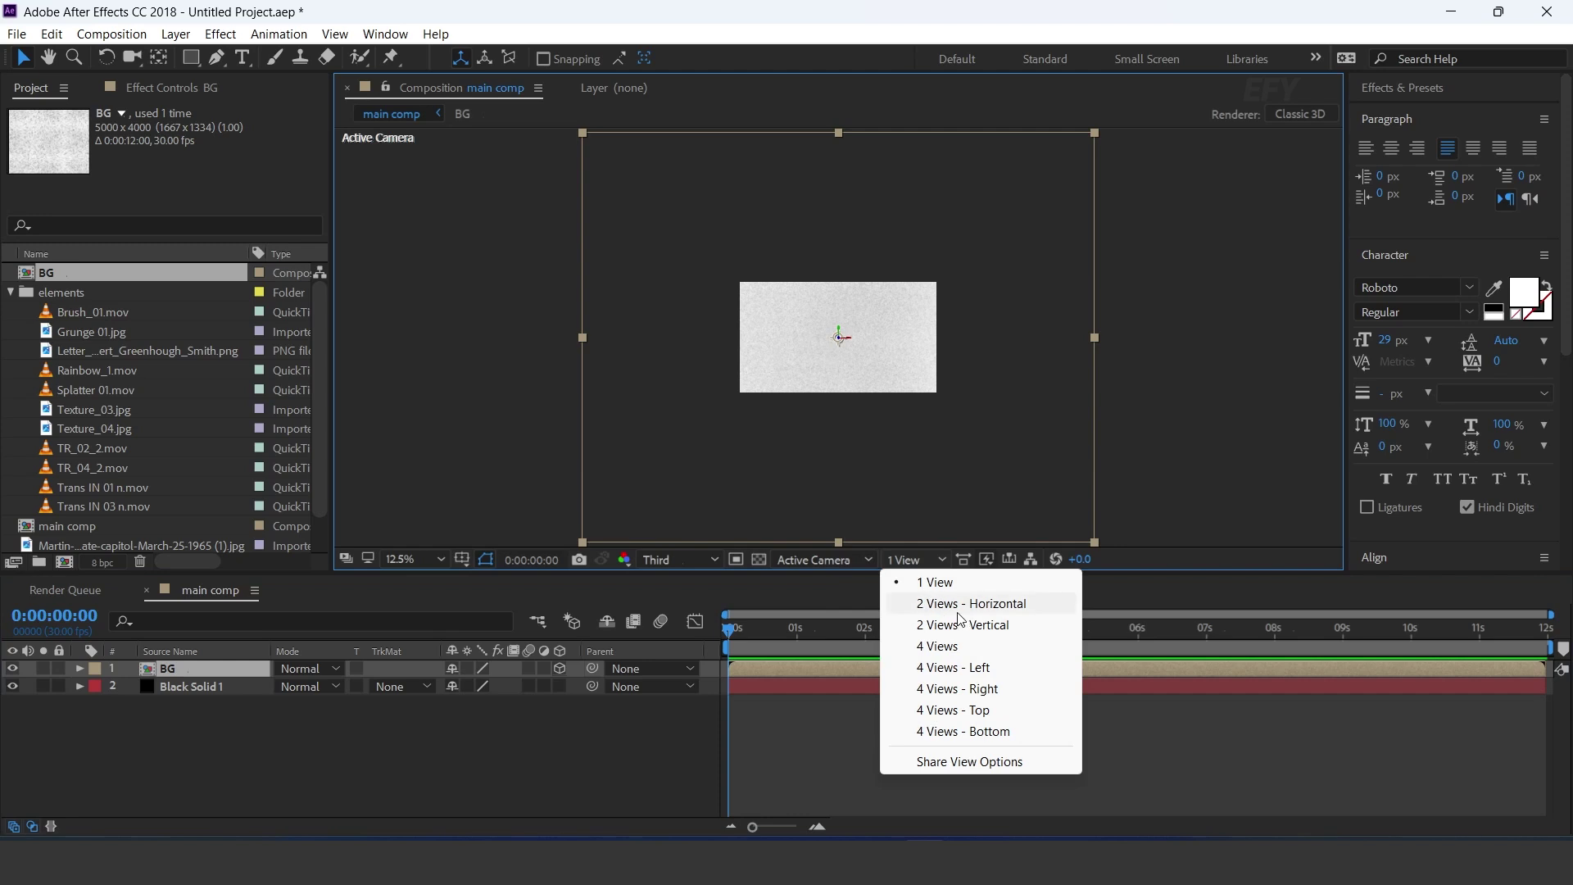
pyautogui.click(961, 601)
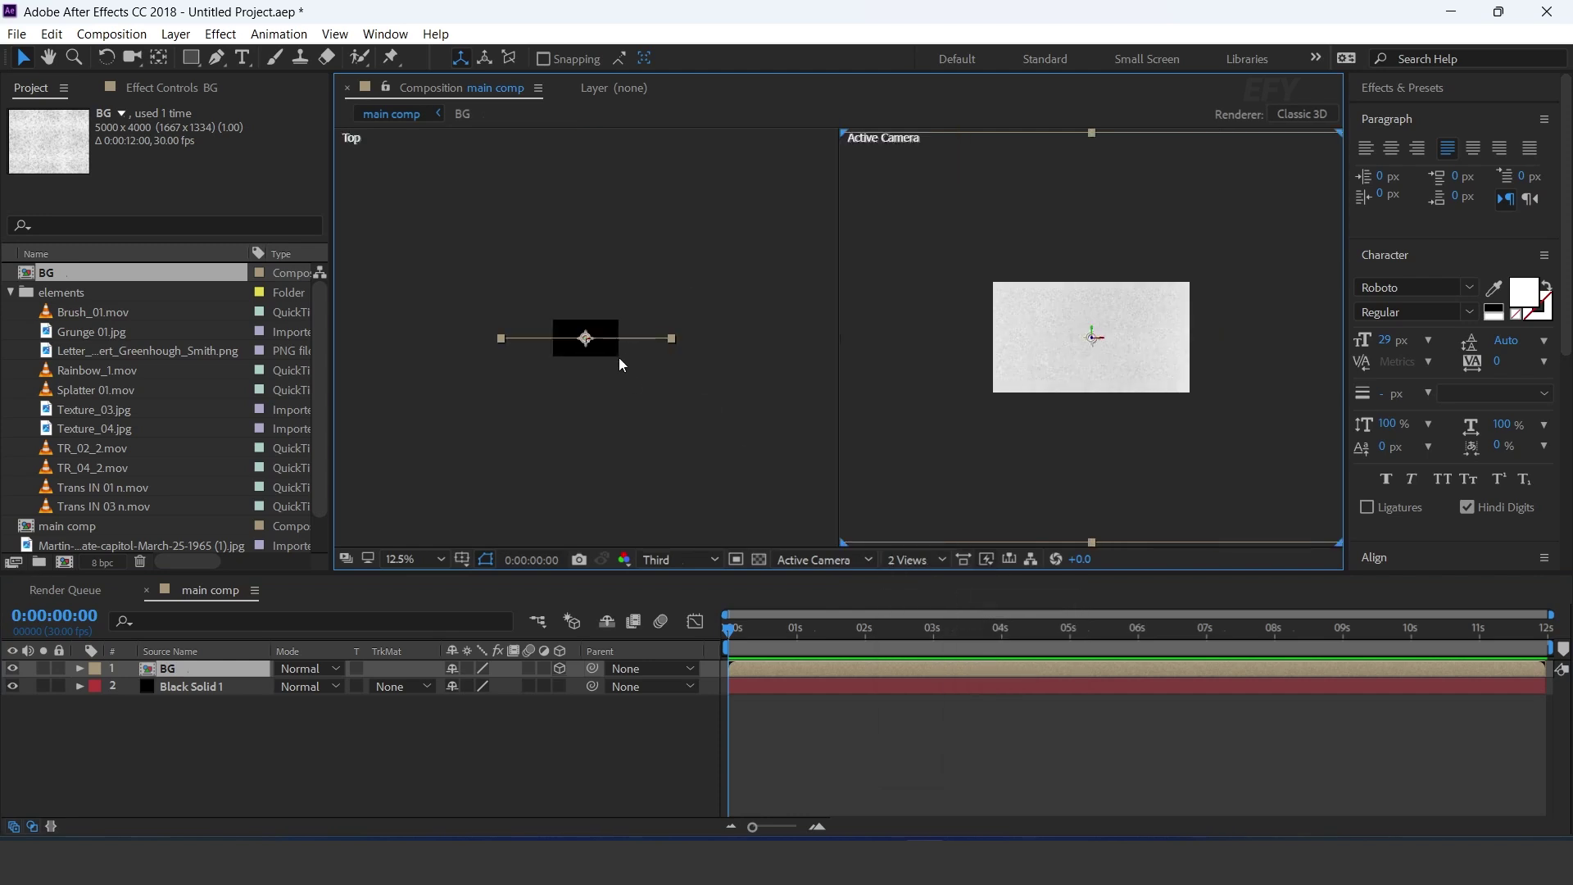
pyautogui.scroll(-1, 1098, 344)
pyautogui.moveTo(564, 407); pyautogui.dragTo(551, 160)
# Step: Scale the BG layer up until it covers the whole frame and enable Collapse Transformations for it
pyautogui.press('s')
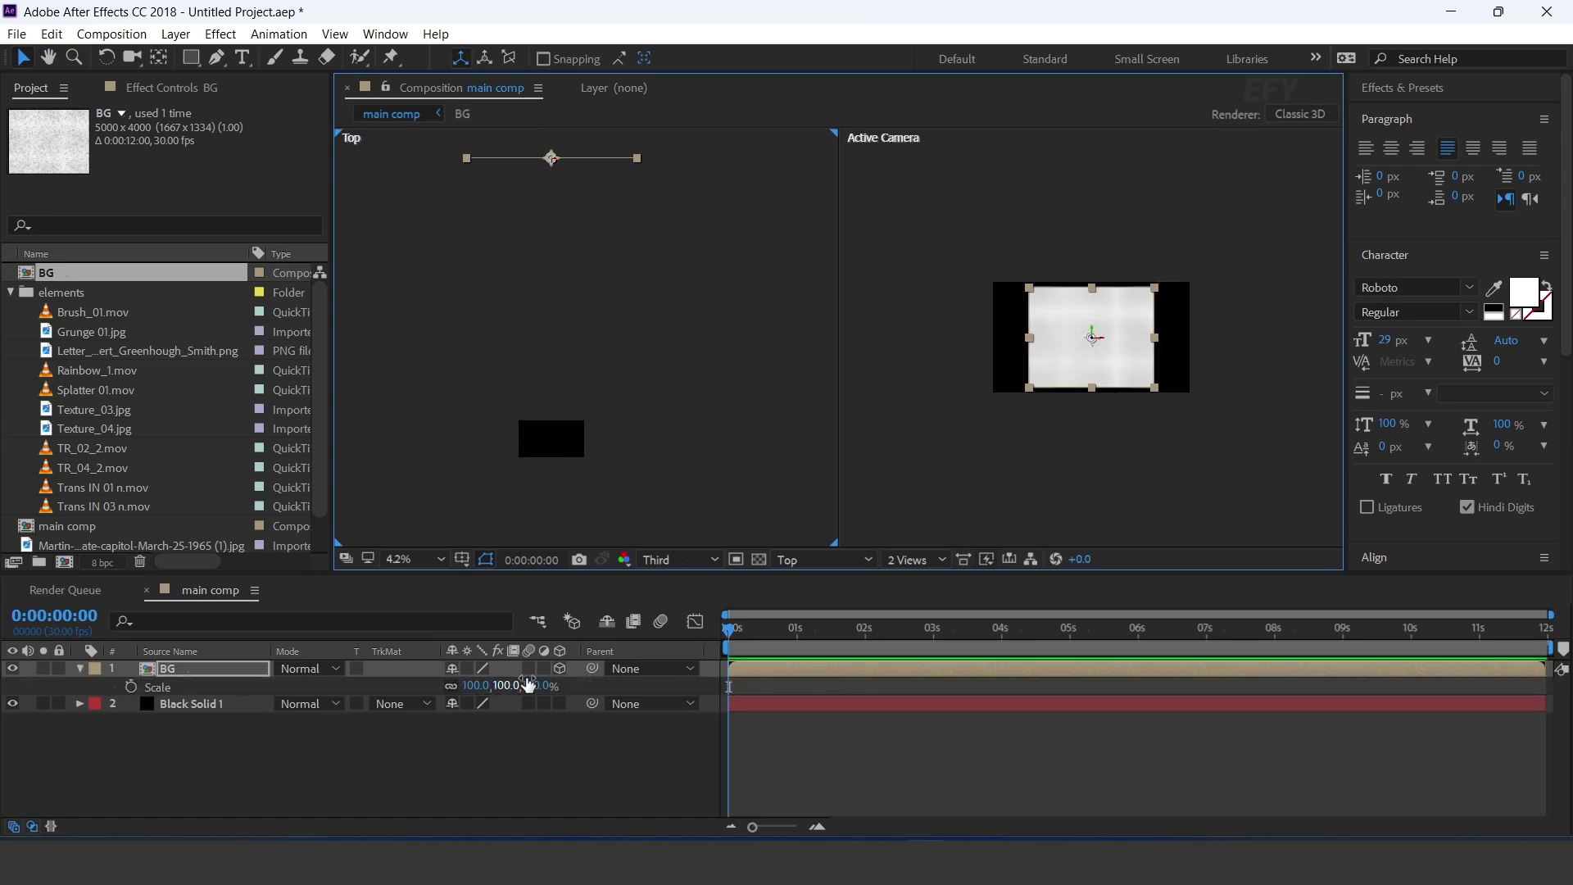
pyautogui.moveTo(533, 687); pyautogui.dragTo(594, 668)
pyautogui.moveTo(595, 665); pyautogui.dragTo(591, 666)
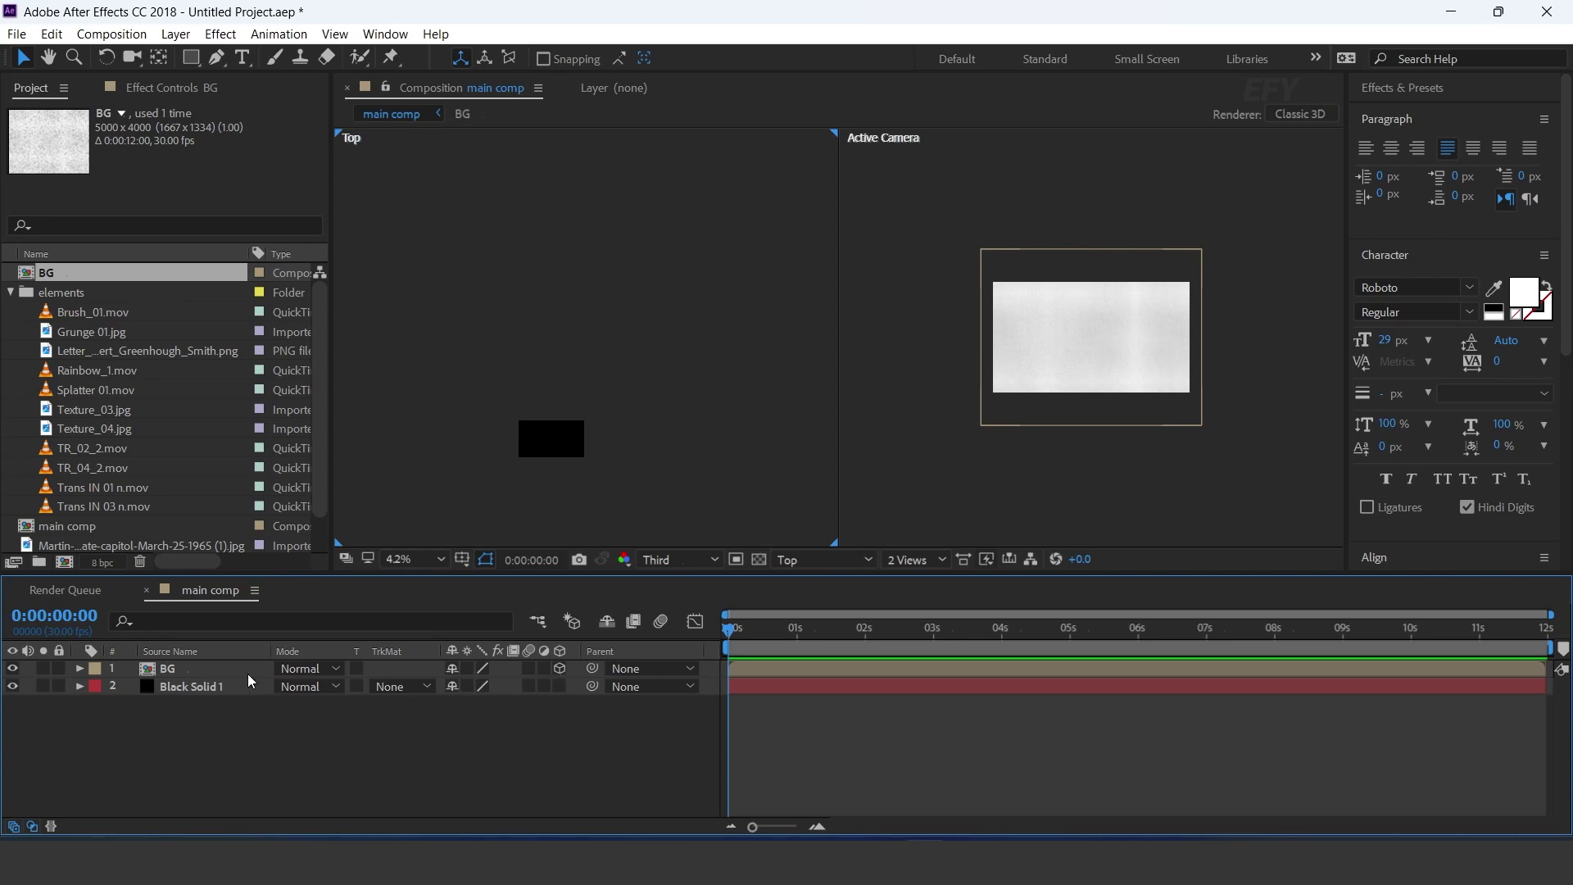
pyautogui.click(393, 672)
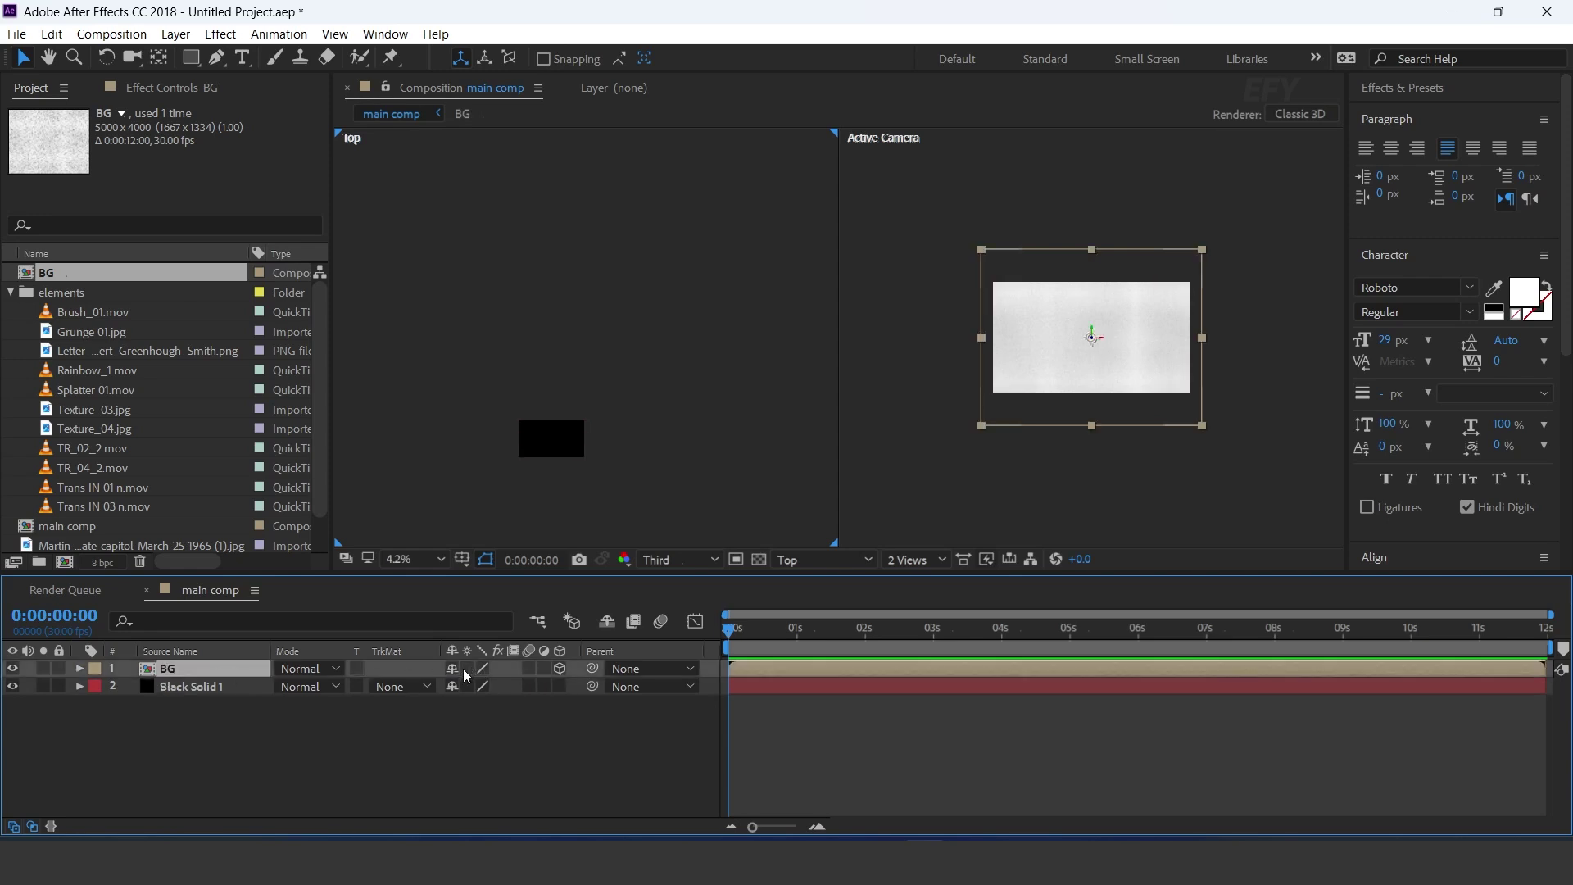
pyautogui.click(443, 737)
# Step: Create a 1920 x 1080 px composition named placeholder-1
pyautogui.scroll(-2, 203, 390)
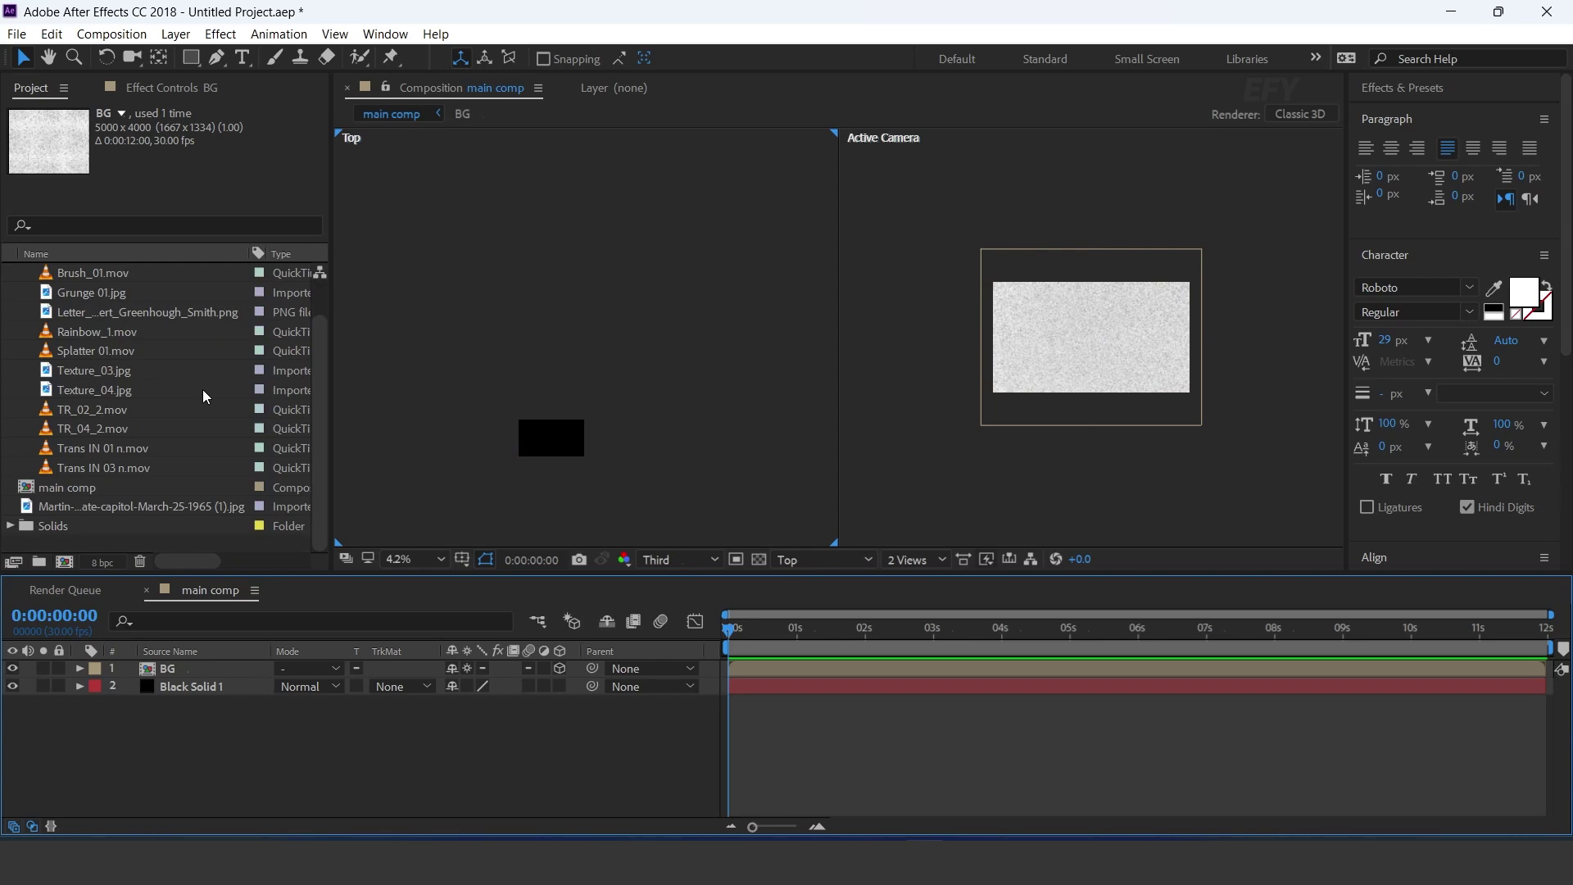
pyautogui.click(114, 541)
pyautogui.click(65, 562)
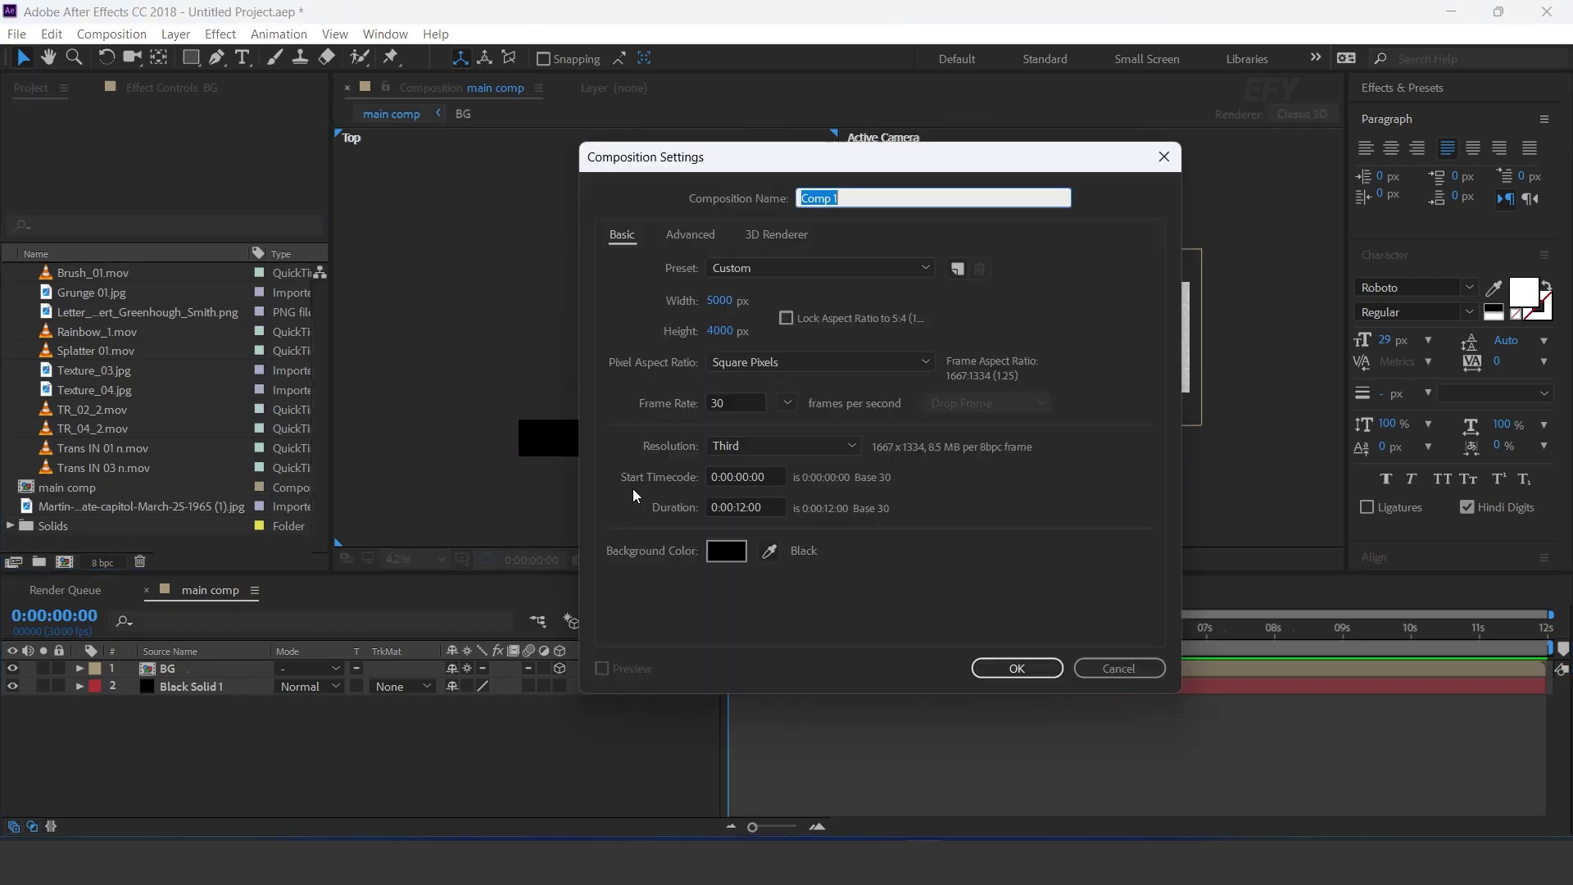
pyautogui.doubleClick(726, 300)
pyautogui.write('1920')
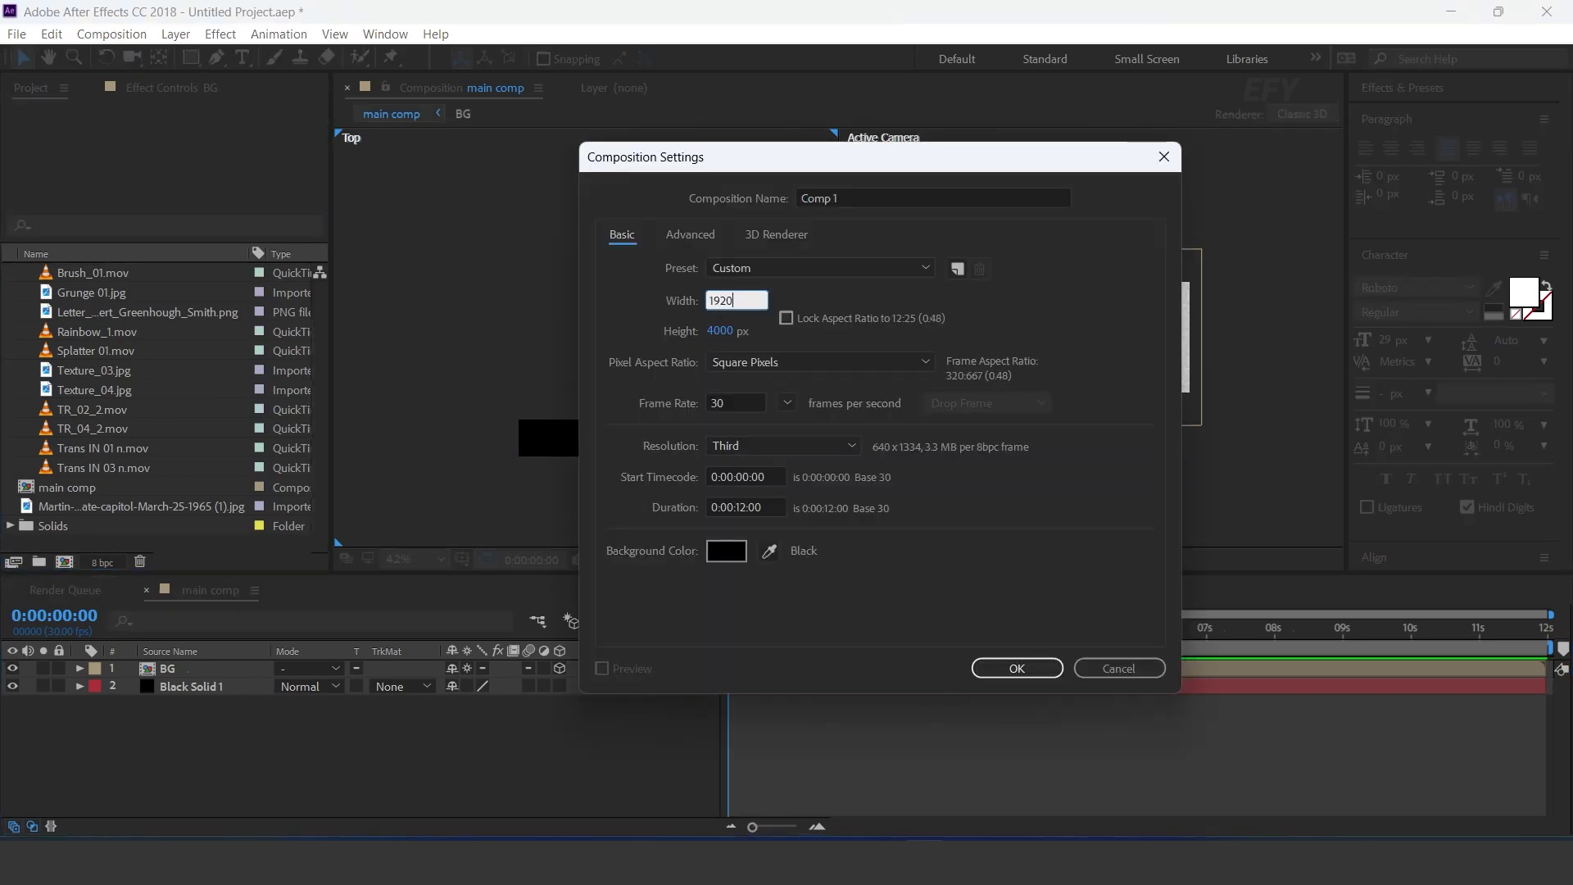
pyautogui.press('Tab')
pyautogui.write('1080')
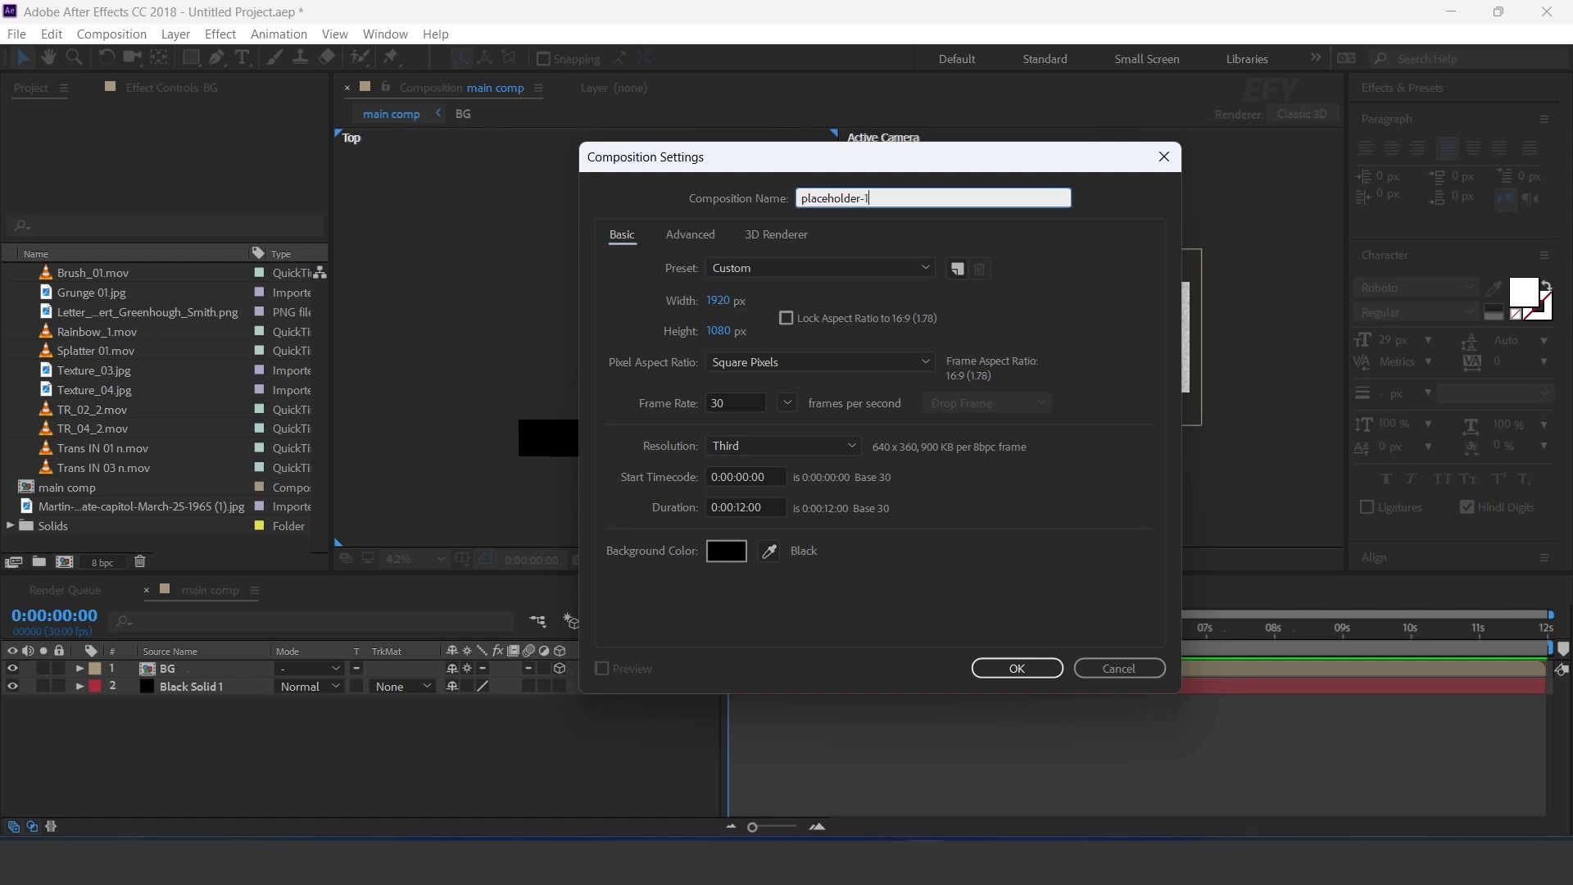
pyautogui.press('Return')
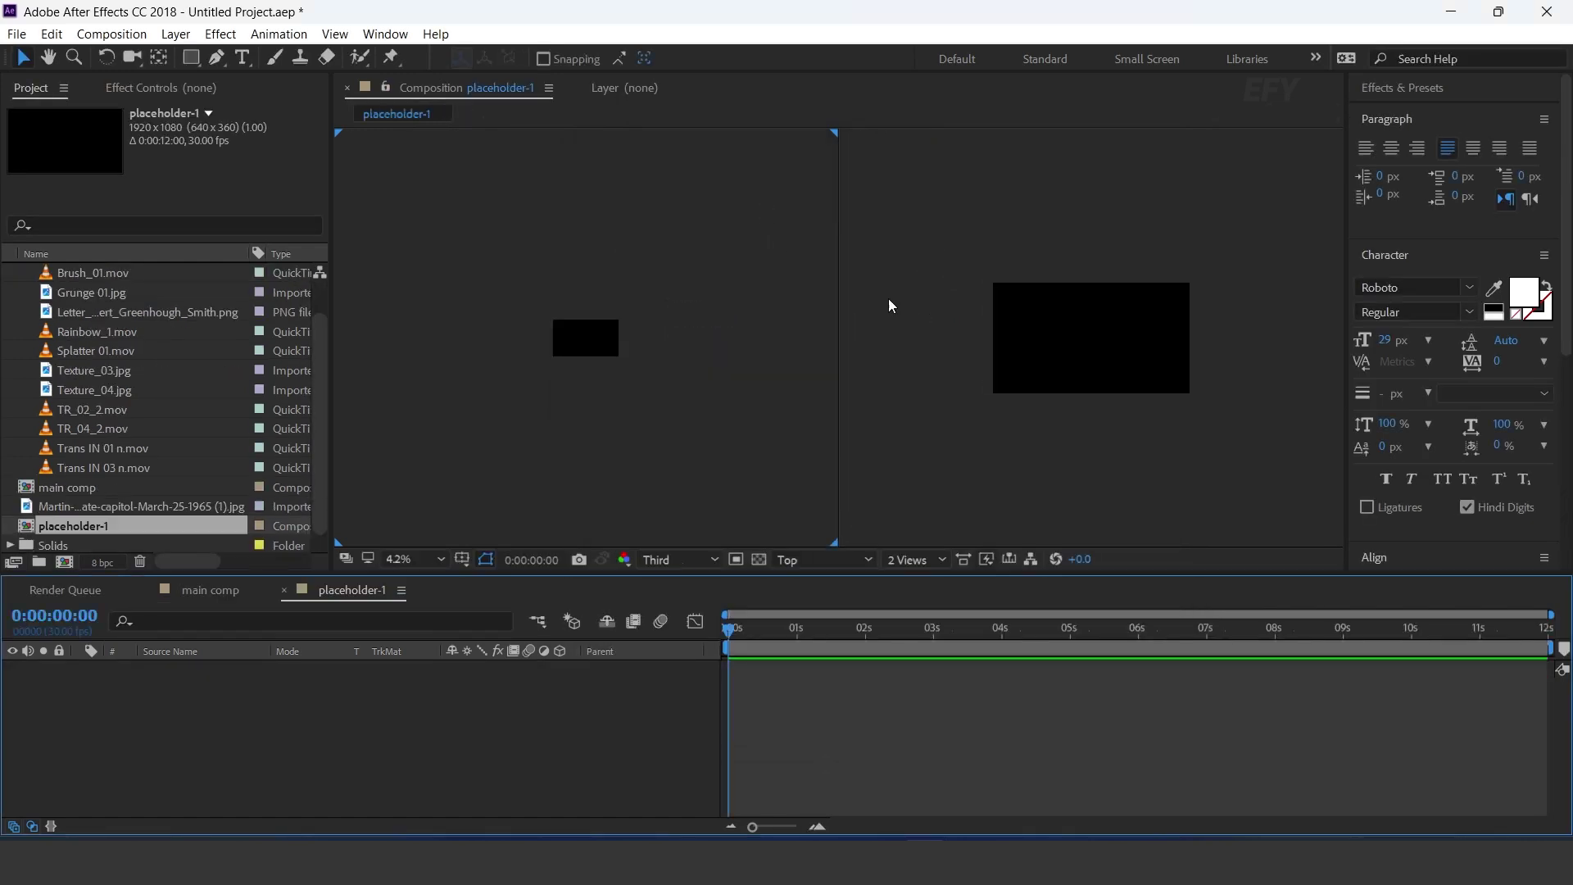
# Step: Add the March-25-1965 (1).jpg photo to placeholder-1 and shift it slightly down so the people's heads are framed
pyautogui.scroll(4, 1149, 369)
pyautogui.scroll(-1, 143, 453)
pyautogui.moveTo(113, 492); pyautogui.dragTo(246, 744)
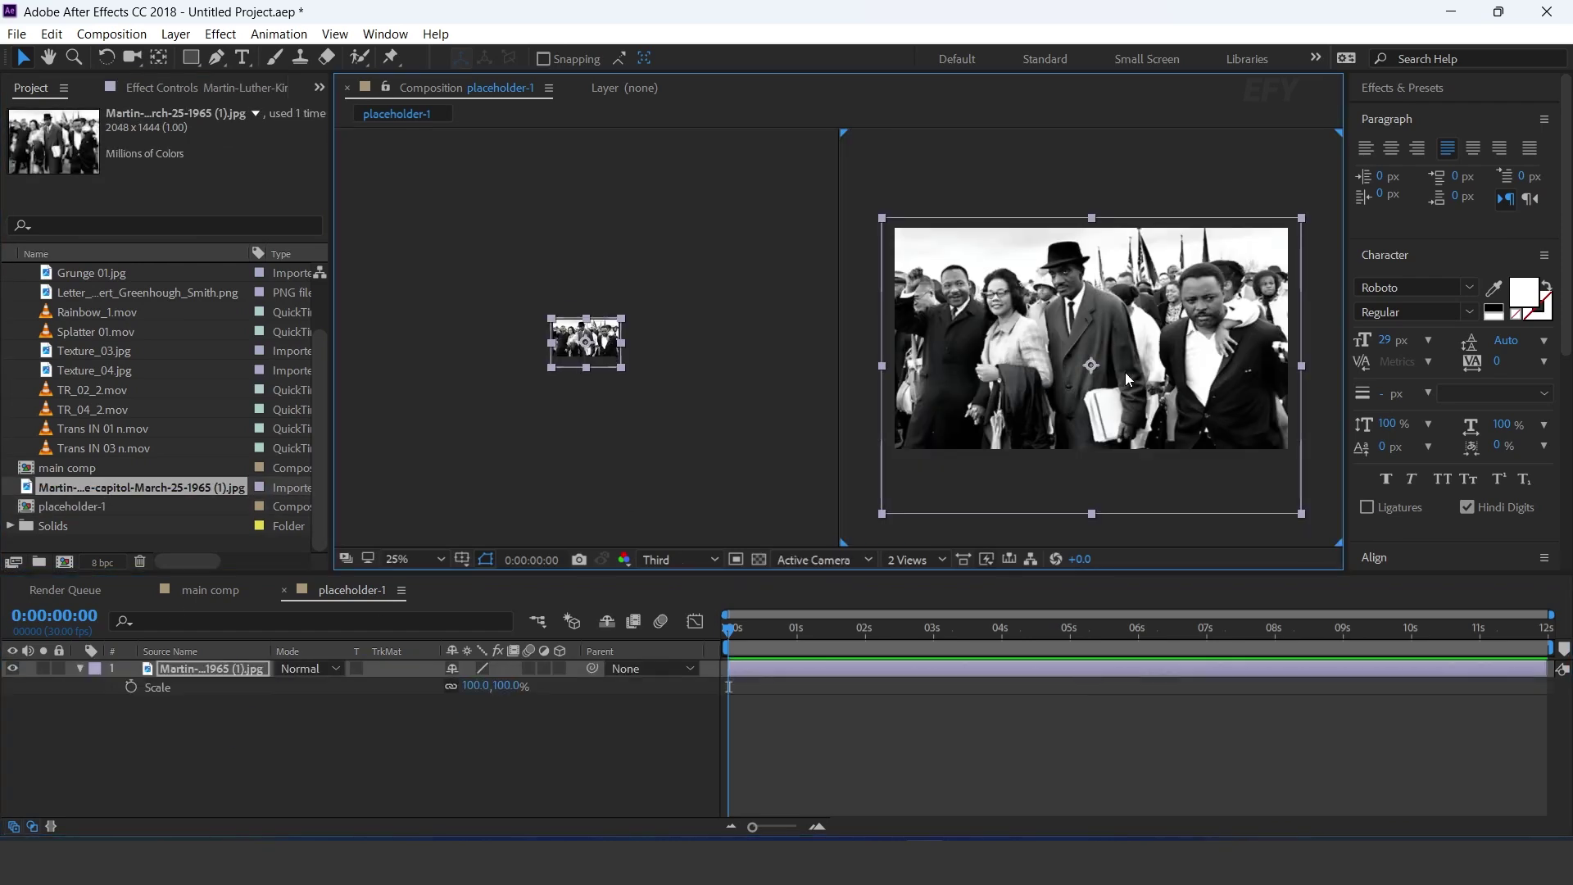
pyautogui.scroll(2, 1125, 372)
pyautogui.scroll(-2, 1124, 372)
pyautogui.click(618, 726)
# Step: Switch the viewer back to a single view and create a 1920 x 1080 px composition named invert matte
pyautogui.click(911, 560)
pyautogui.click(937, 583)
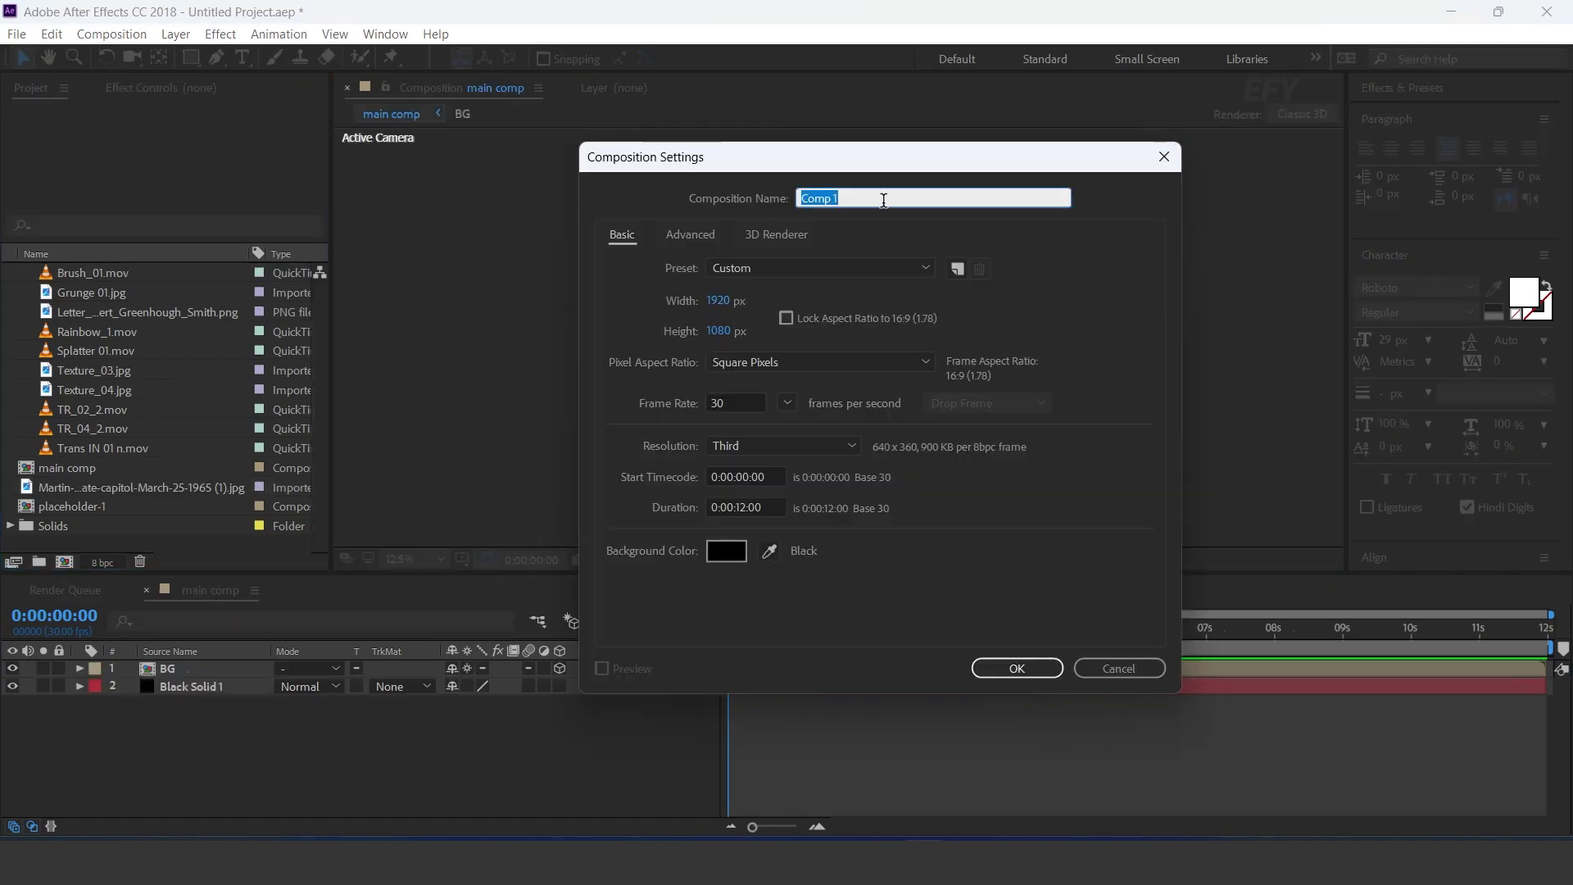
pyautogui.write('invert matte')
pyautogui.press('Return')
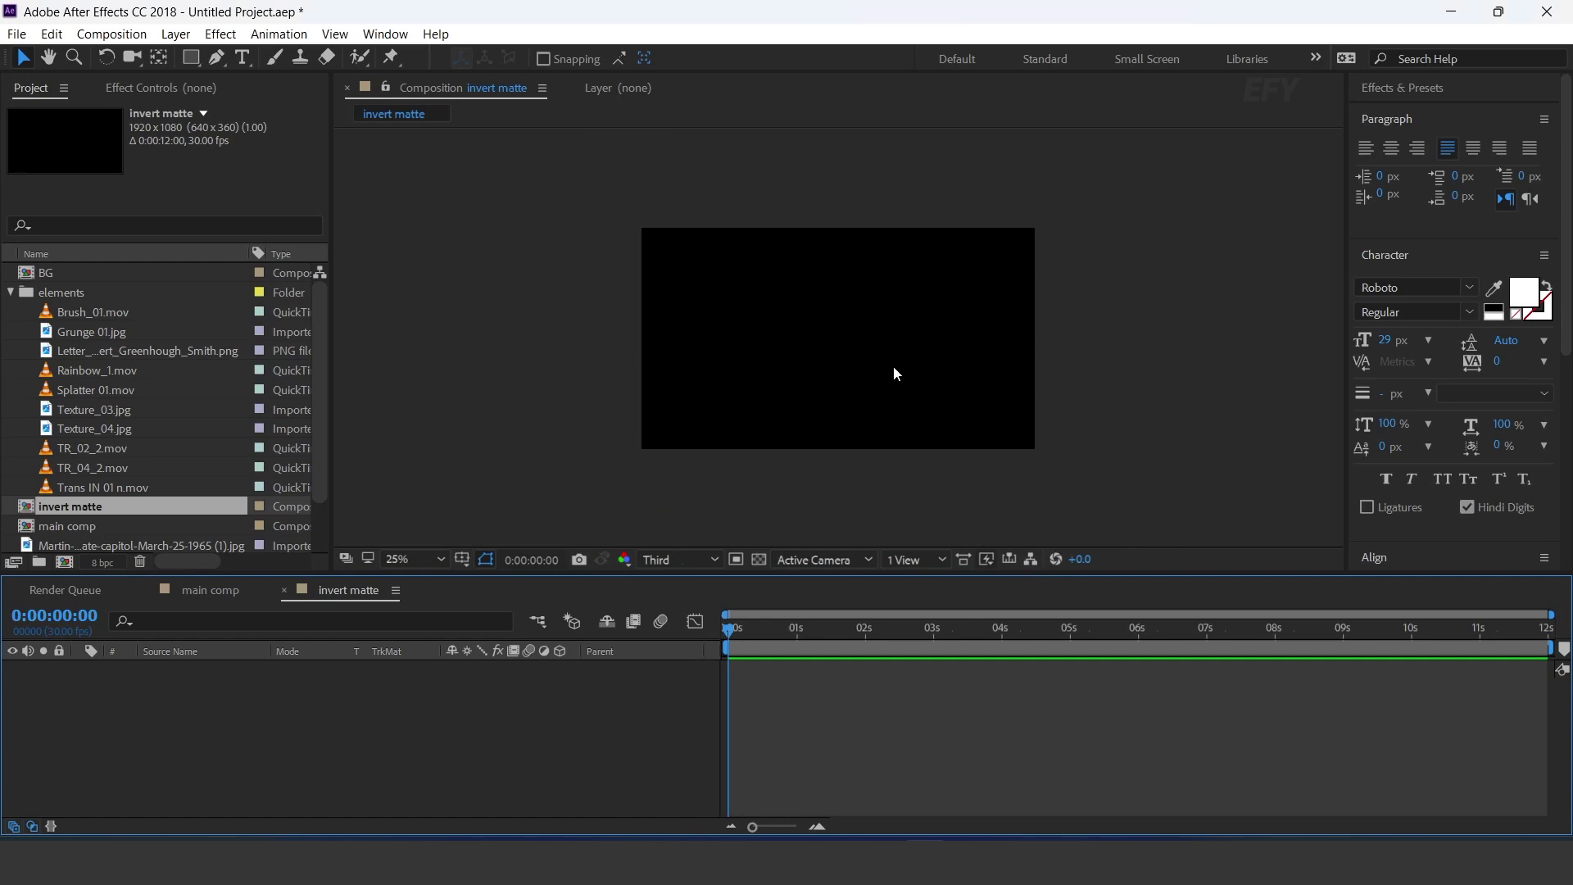
# Step: Add Trans IN 01 n.mov to the invert matte composition and move the playhead to 0:00:02:22
pyautogui.click(119, 490)
pyautogui.moveTo(110, 486); pyautogui.dragTo(342, 779)
pyautogui.moveTo(744, 633); pyautogui.dragTo(916, 633)
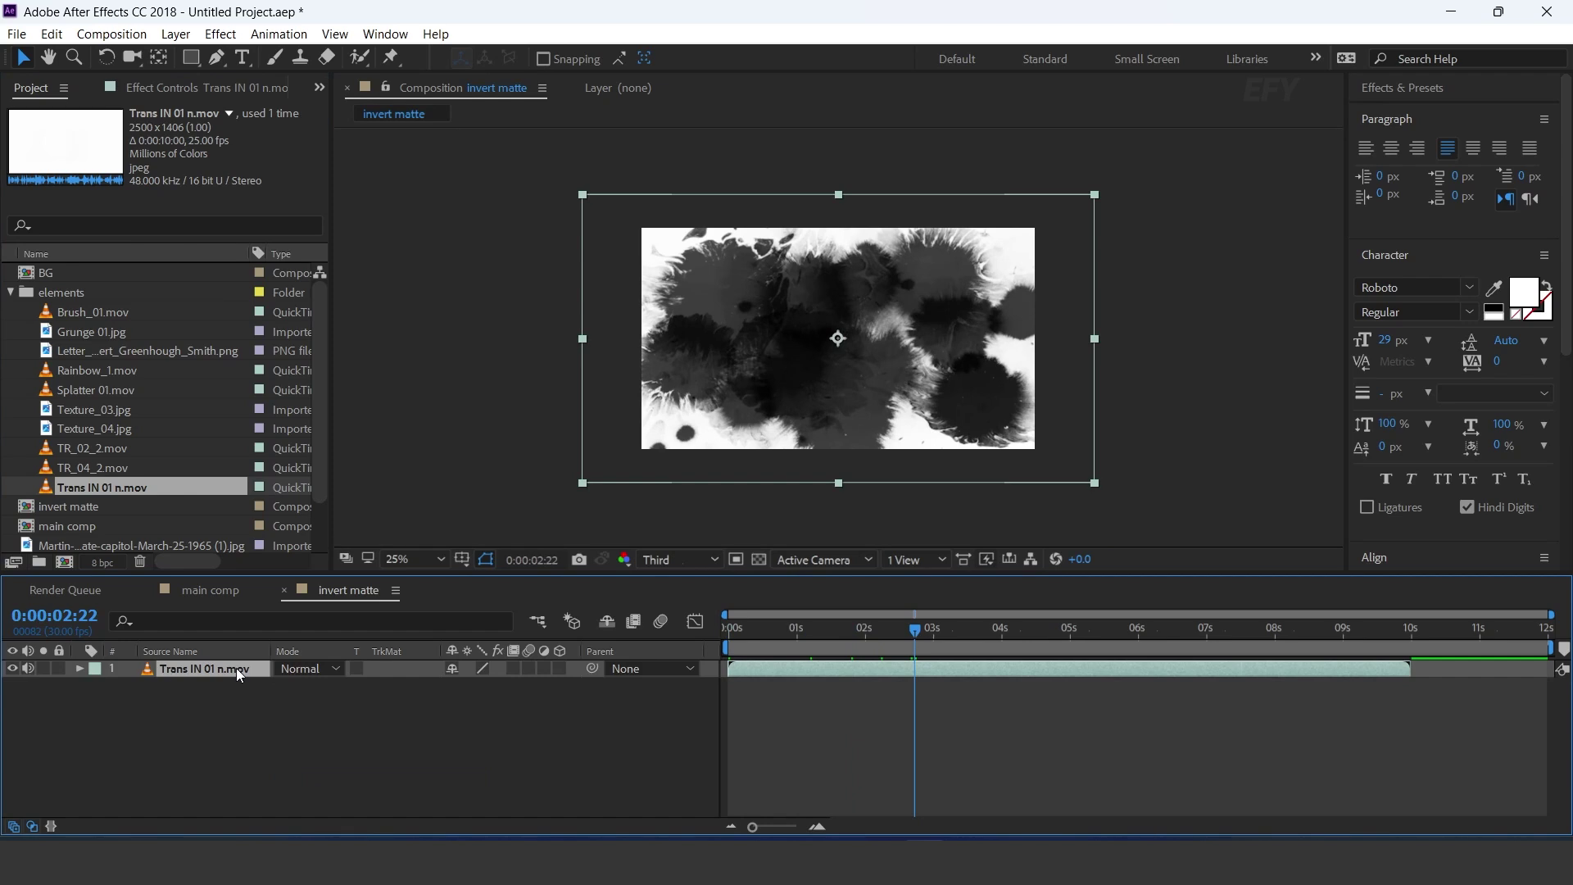
# Step: Apply the Invert effect to the Trans IN 01 n.mov layer and scale the layer to 84%
pyautogui.hotkey('ctrl', 'space')
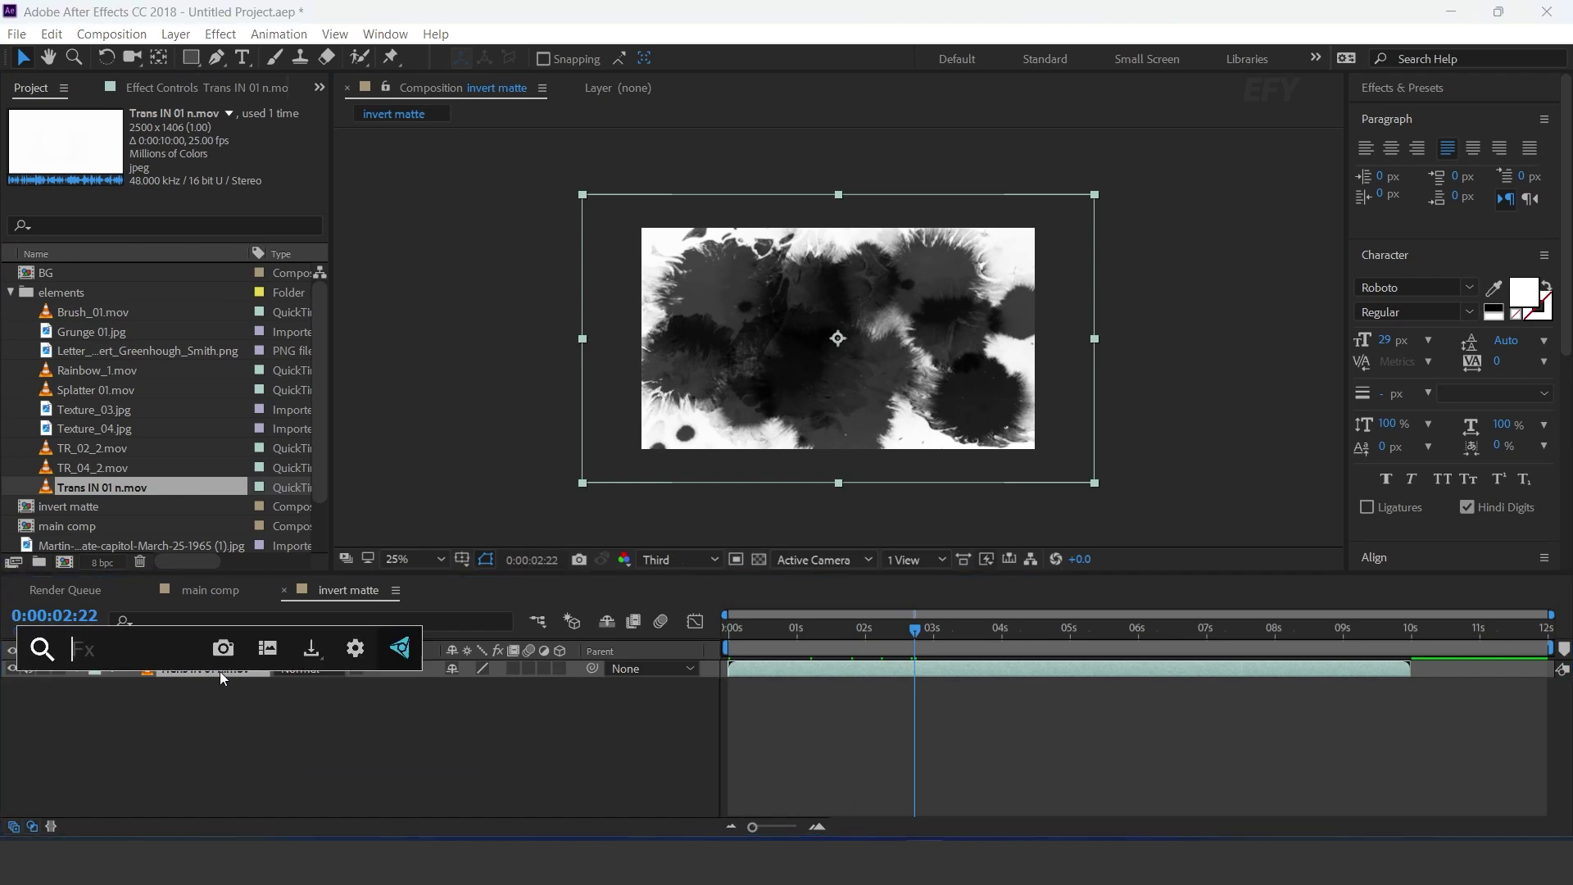
pyautogui.write('inv')
pyautogui.press('Return')
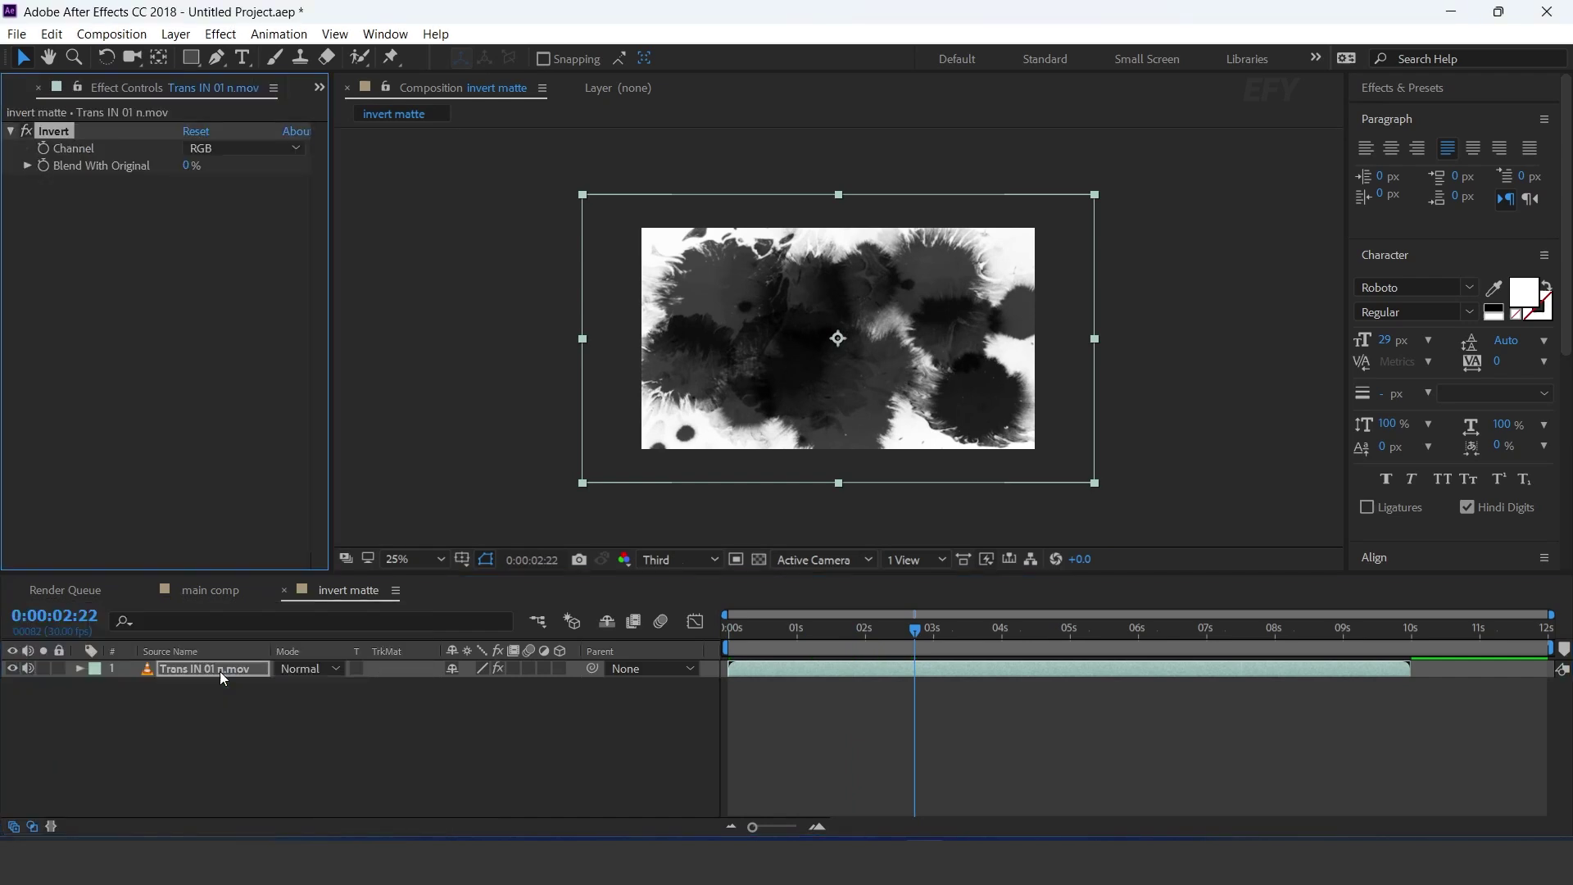
# Step: Apply the Shift Channels effect to Trans IN 01 n.mov and take its alpha from Luminance
pyautogui.hotkey('ctrl', 'space')
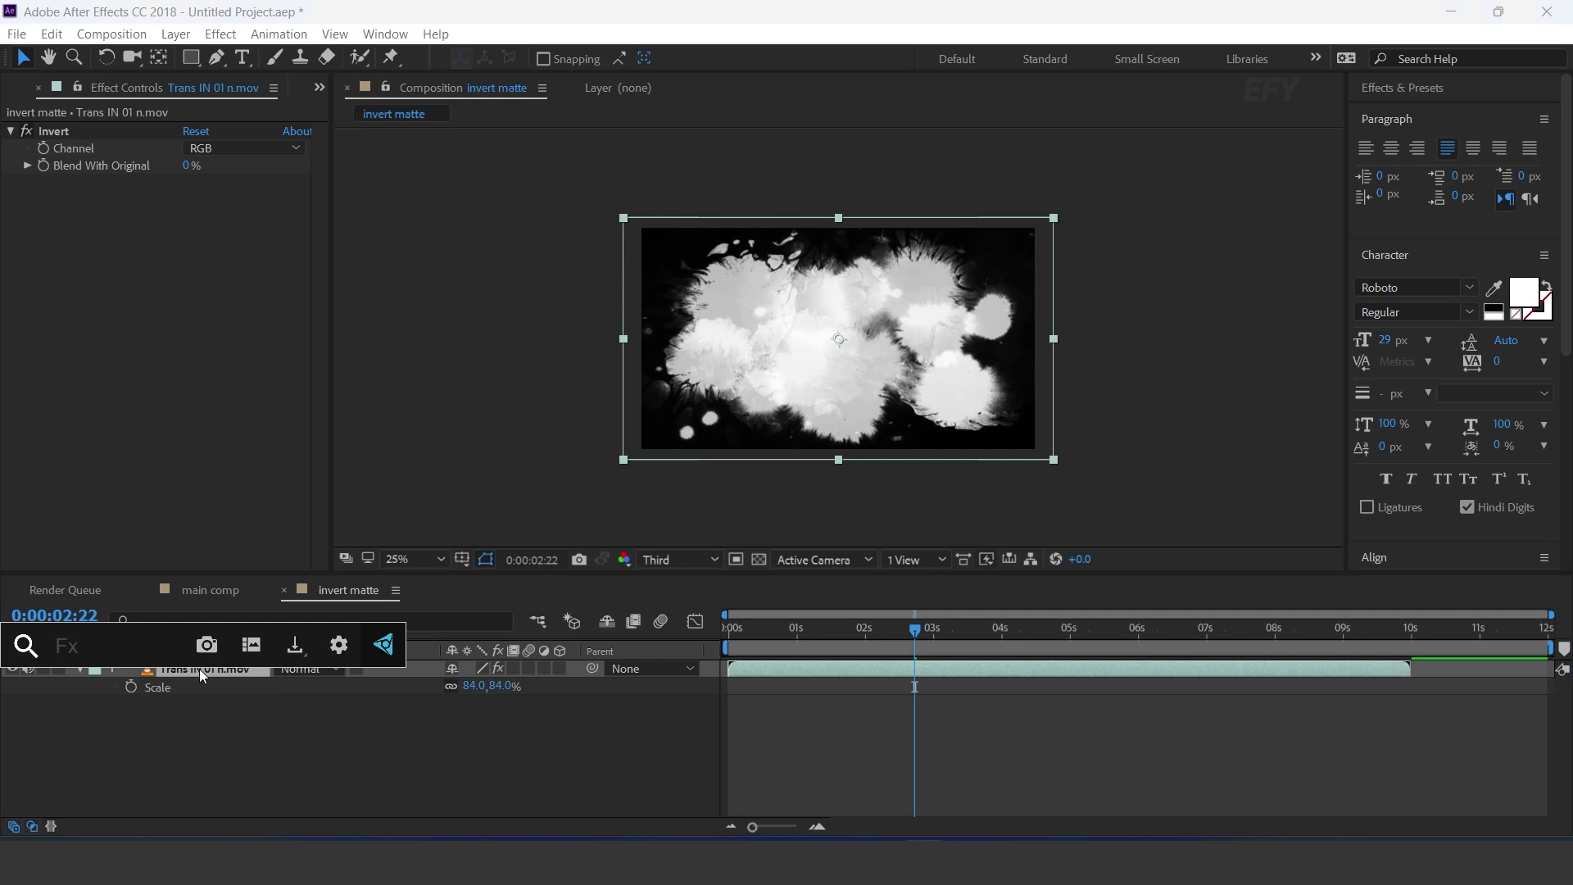
pyautogui.write('shi')
pyautogui.press('Return')
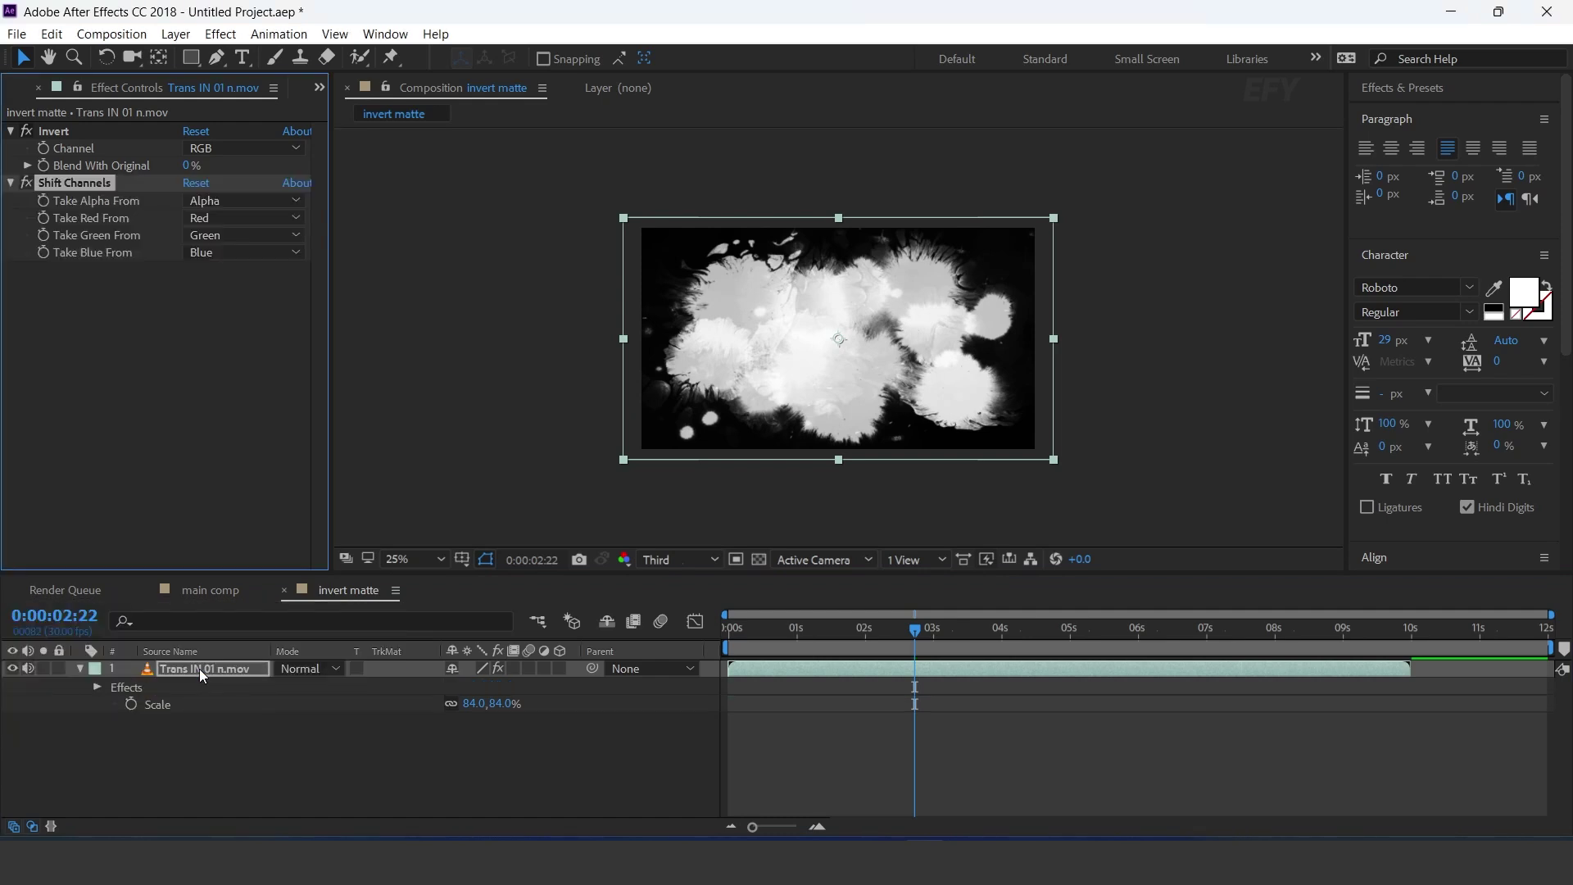
pyautogui.click(219, 203)
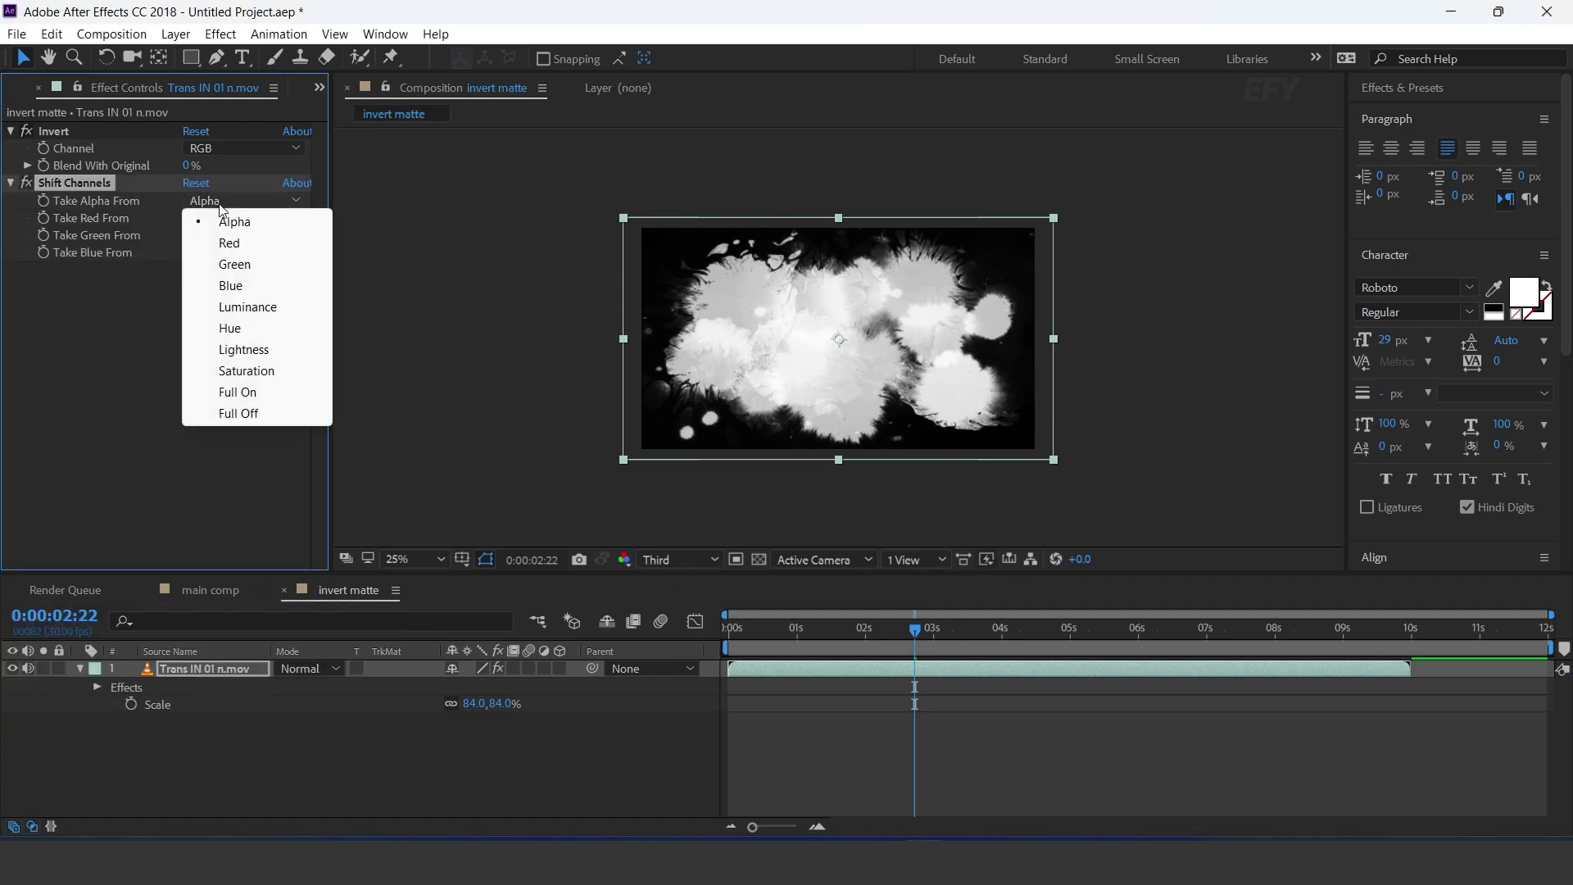
pyautogui.click(247, 307)
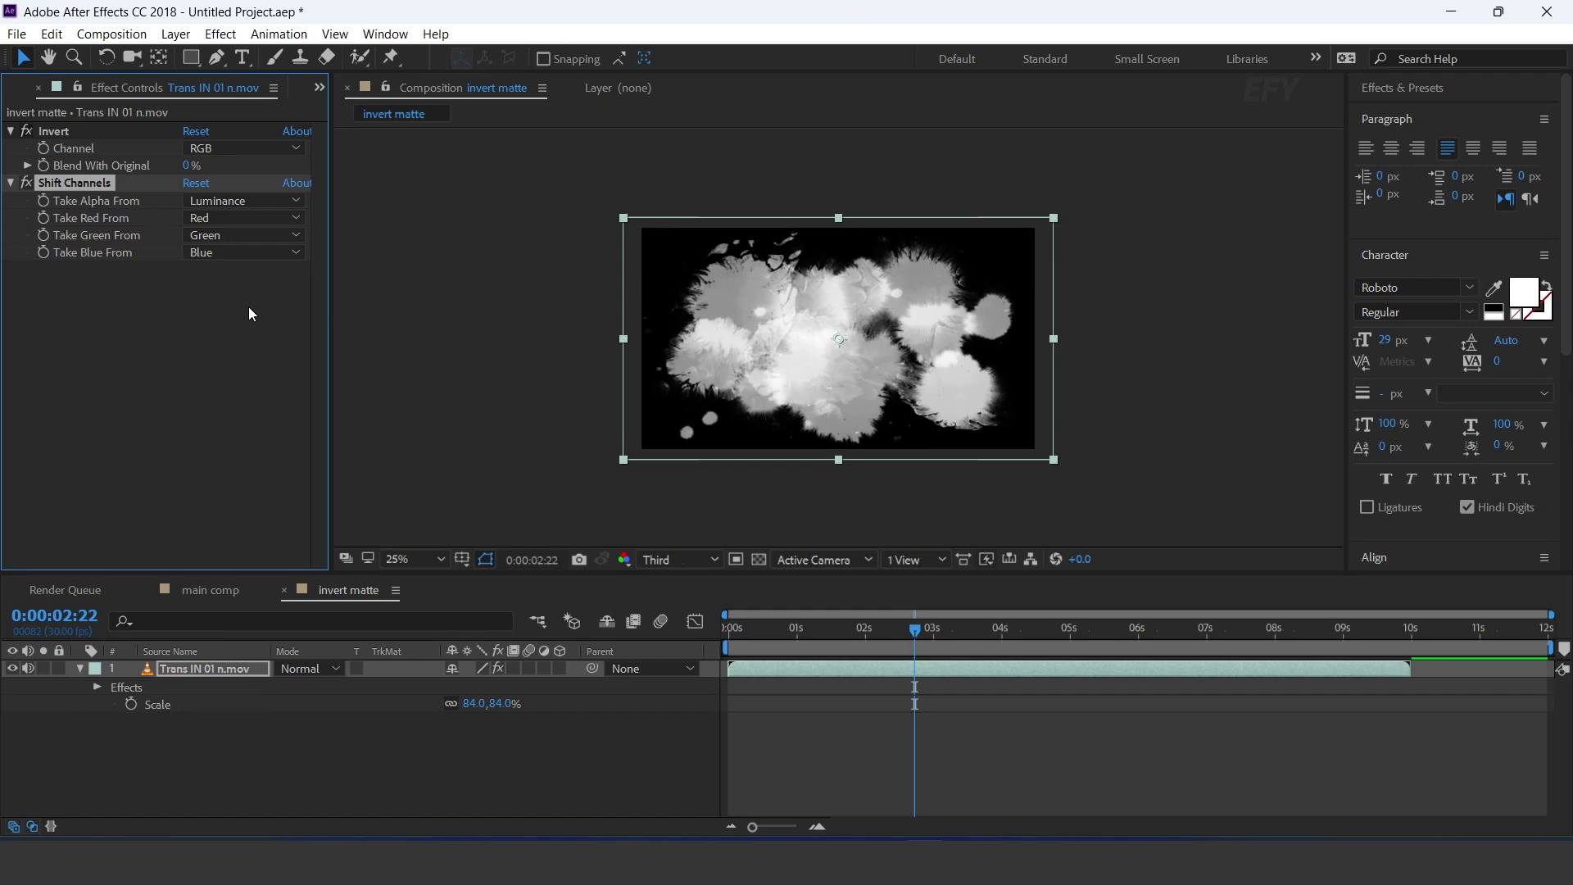
# Step: Check the ink layer against the transparency grid and close the invert matte composition
pyautogui.click(761, 561)
pyautogui.click(199, 743)
pyautogui.click(284, 591)
# Step: Create a 1920 x 1080 px, 12-second composition named matte
pyautogui.click(29, 89)
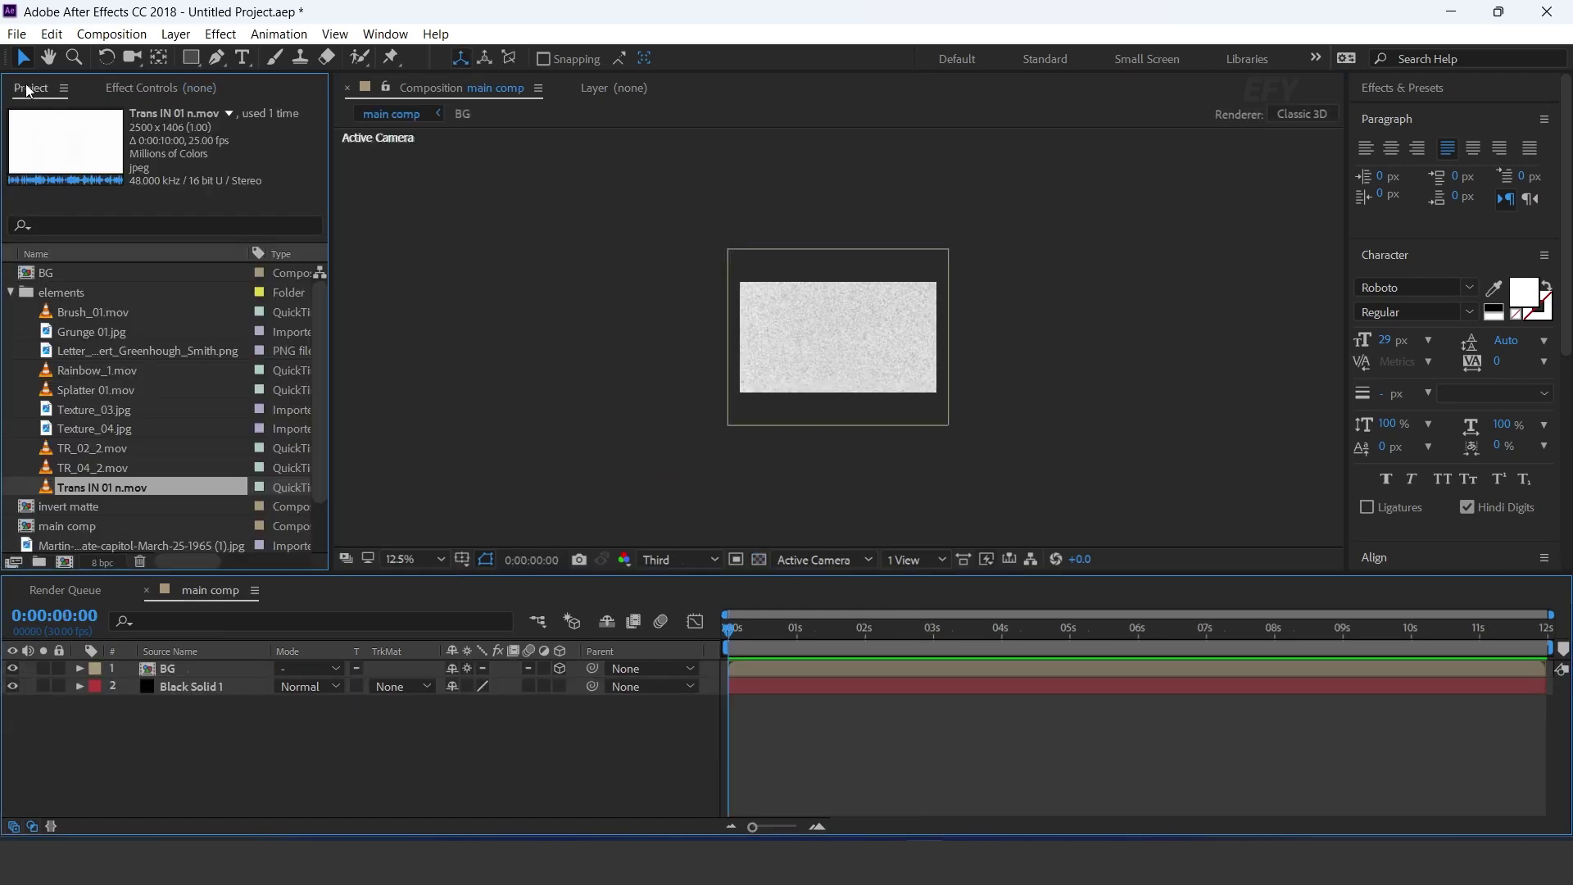
pyautogui.scroll(-3, 206, 487)
pyautogui.hotkey('ctrl', 'n')
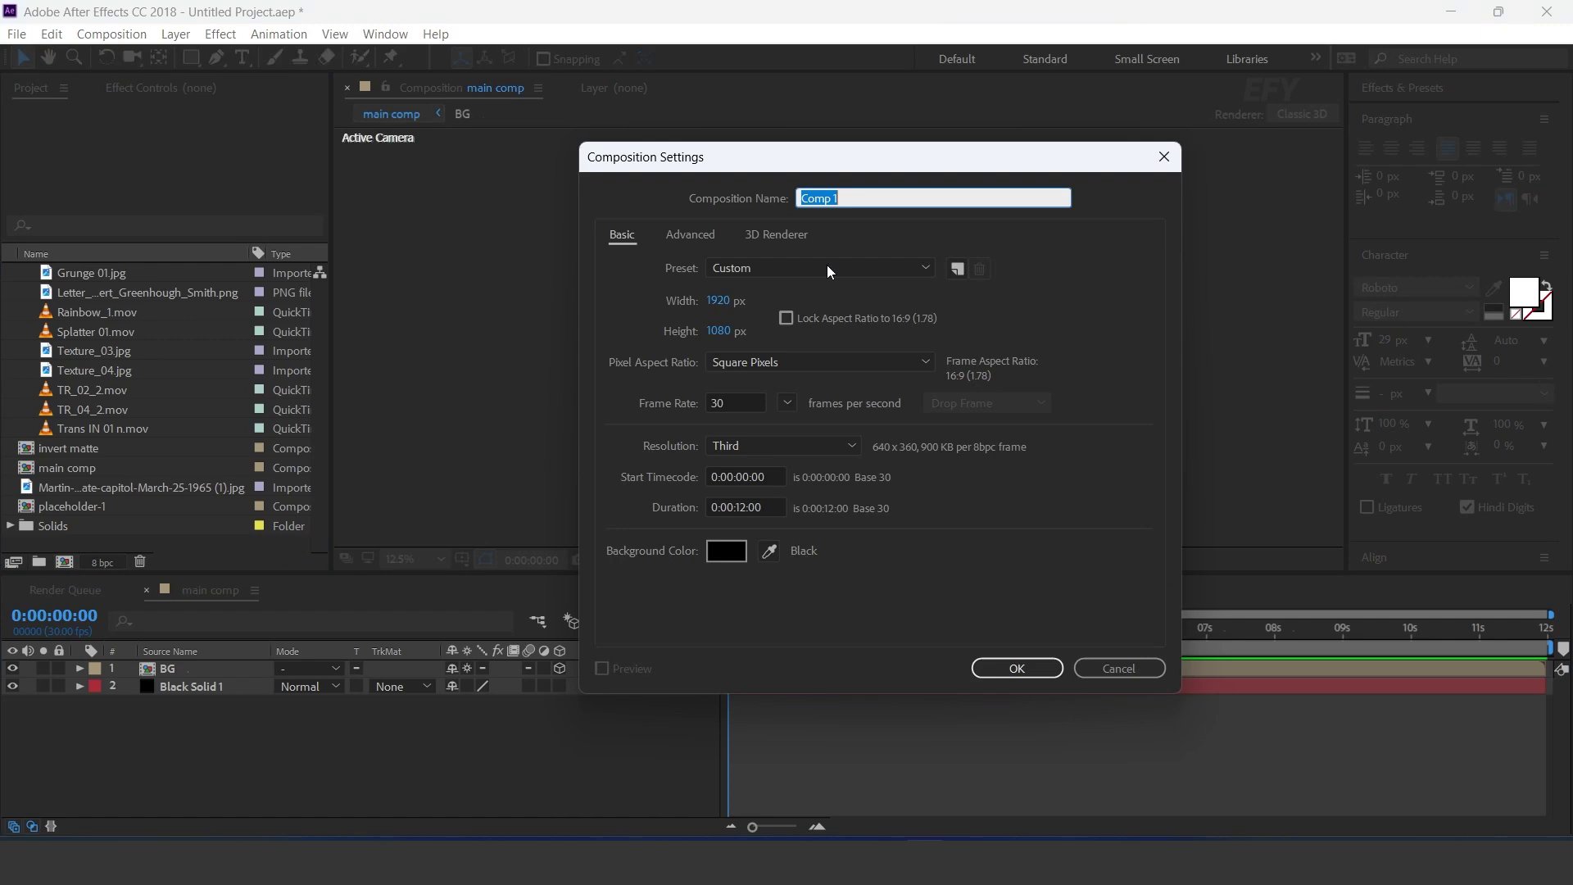
pyautogui.write('matte')
pyautogui.press('Return')
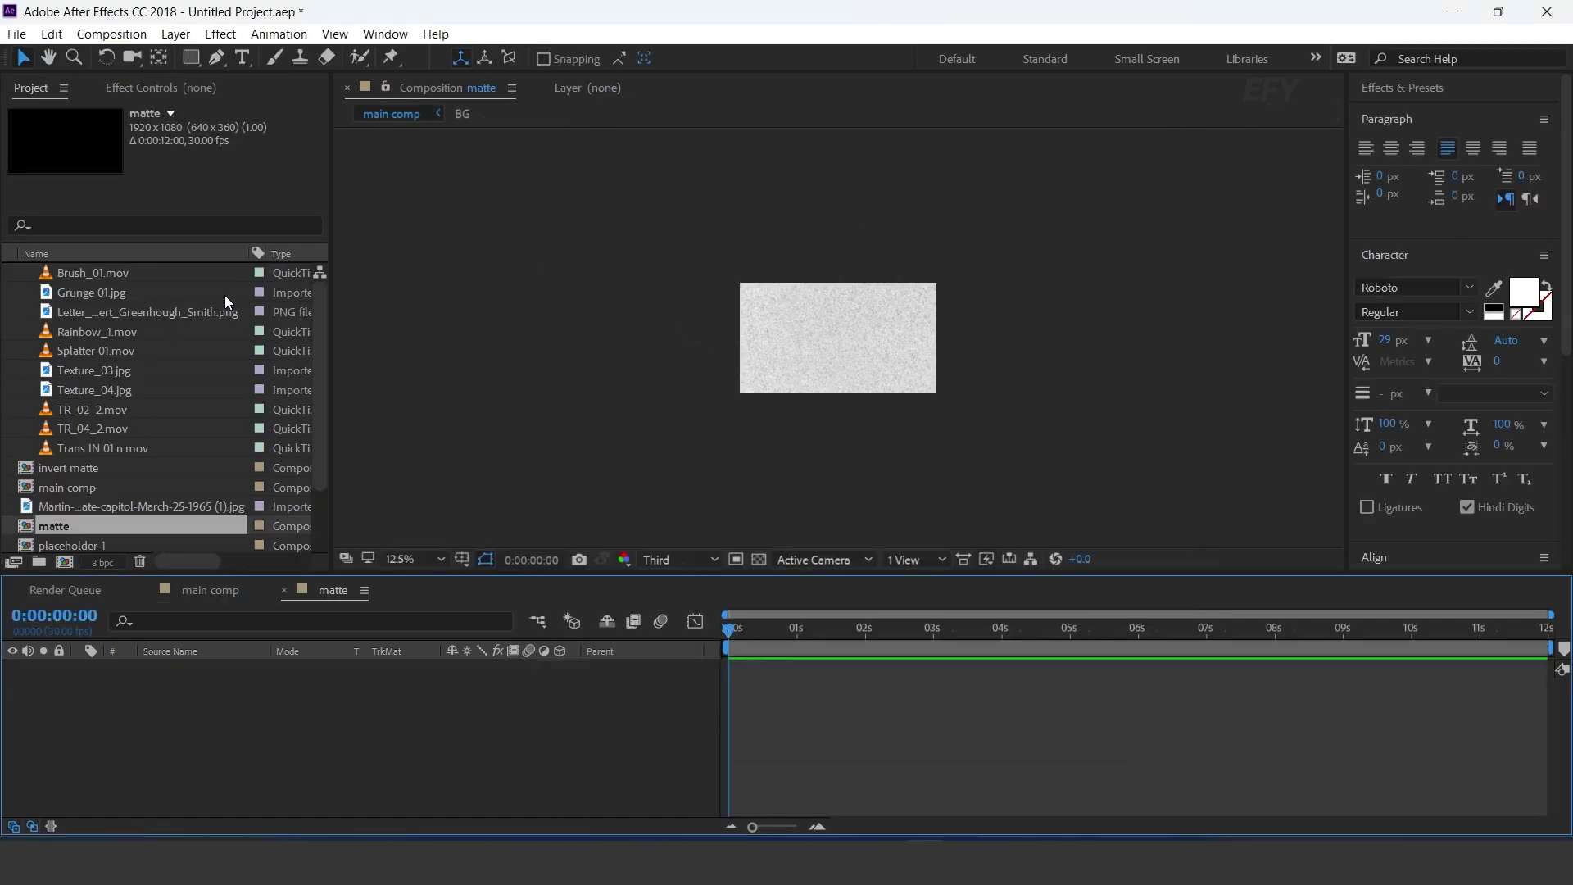
# Step: Add the invert matte composition to the matte timeline and scrub through its ink transition
pyautogui.scroll(-2, 82, 455)
pyautogui.moveTo(70, 428); pyautogui.dragTo(282, 762)
pyautogui.moveTo(877, 631); pyautogui.dragTo(1049, 648)
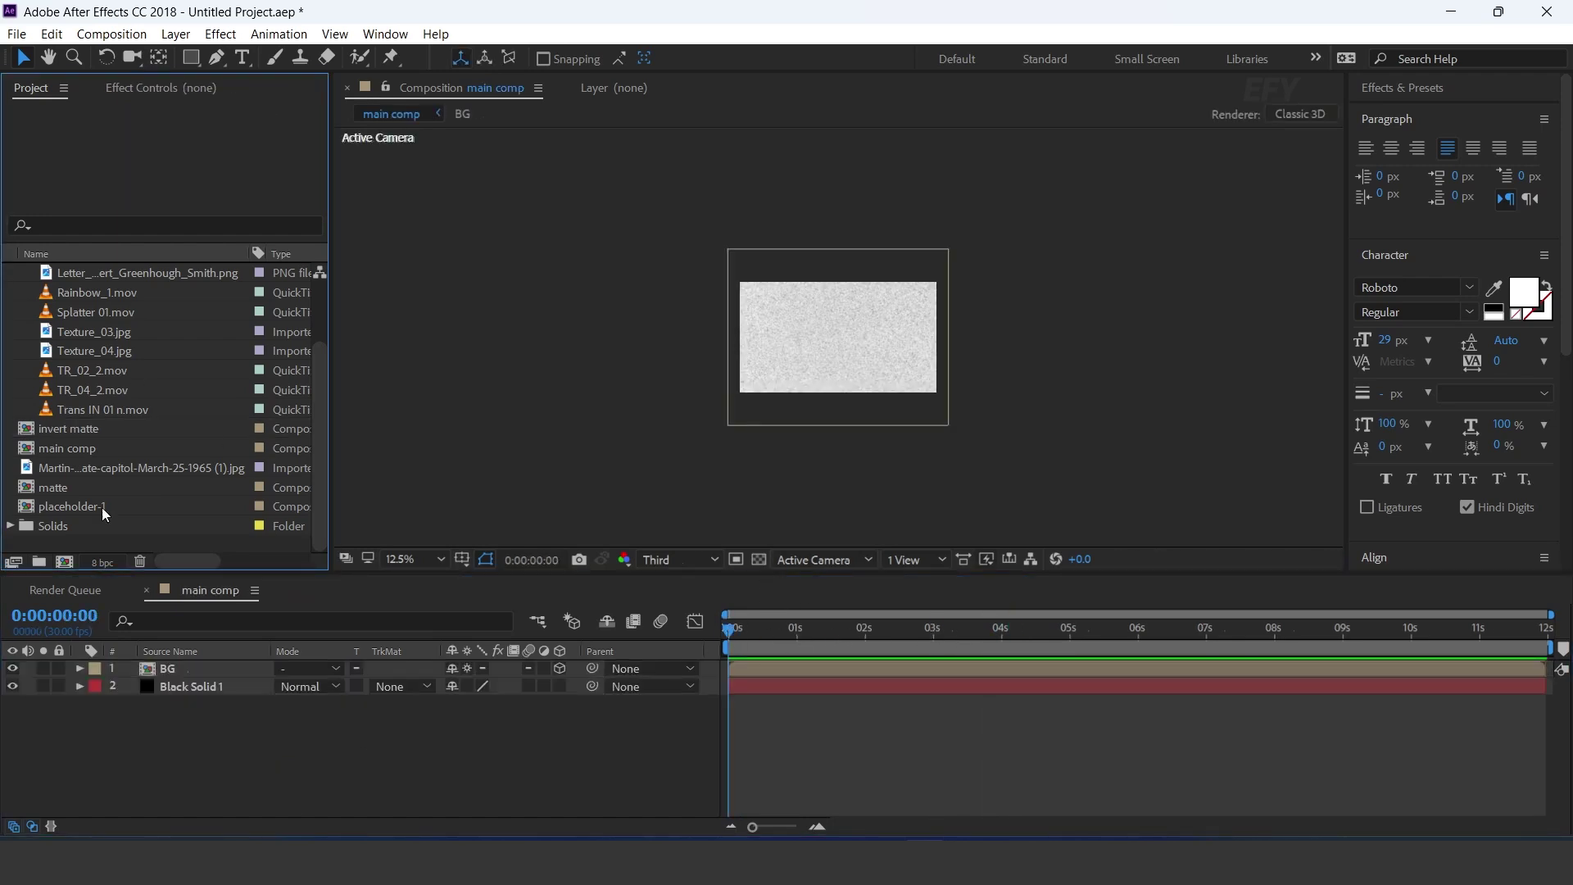
# Step: Add placeholder-1 to main comp above BG and place the matte composition directly above it
pyautogui.moveTo(92, 509); pyautogui.dragTo(208, 664)
pyautogui.scroll(1, 907, 391)
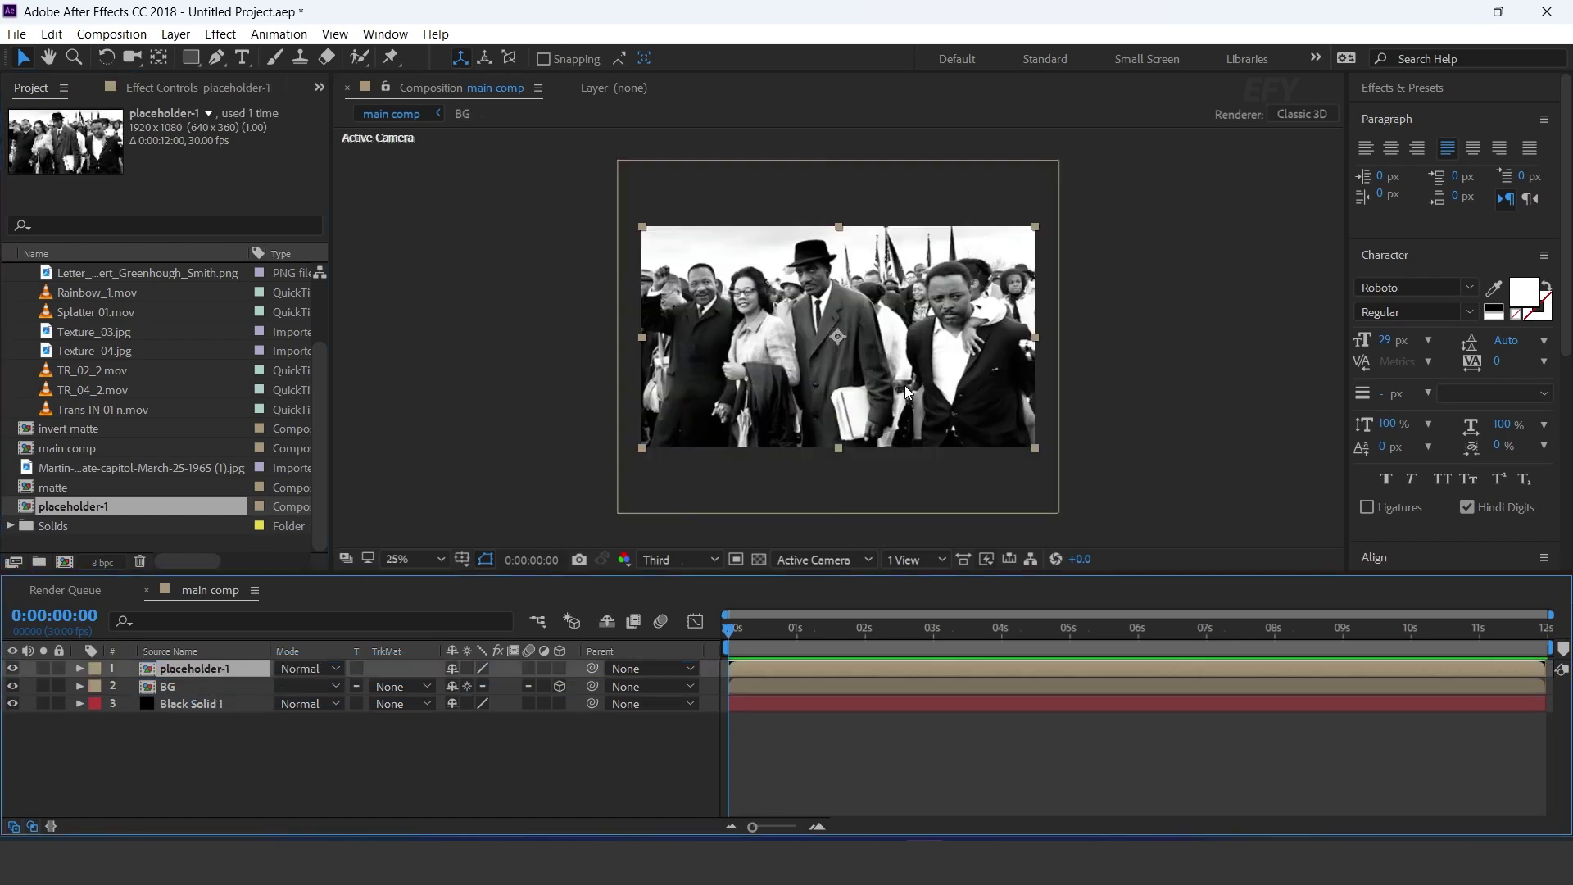
pyautogui.moveTo(57, 488); pyautogui.dragTo(197, 664)
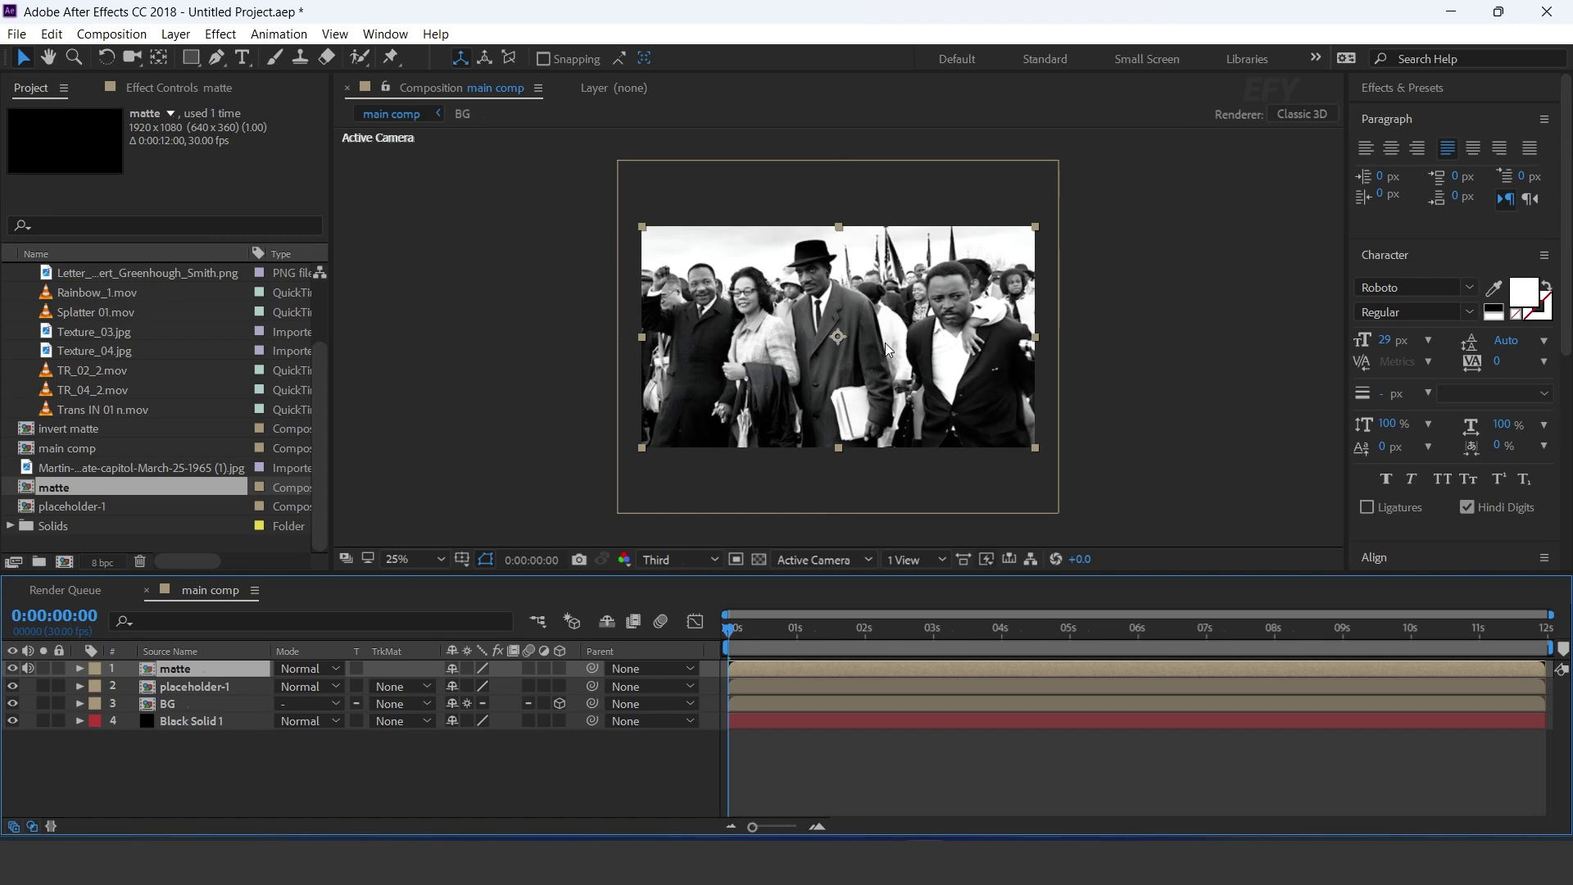
# Step: Set placeholder-1's track matte to Alpha Matte "matte" and preview the ink reveal
pyautogui.click(197, 687)
pyautogui.click(406, 687)
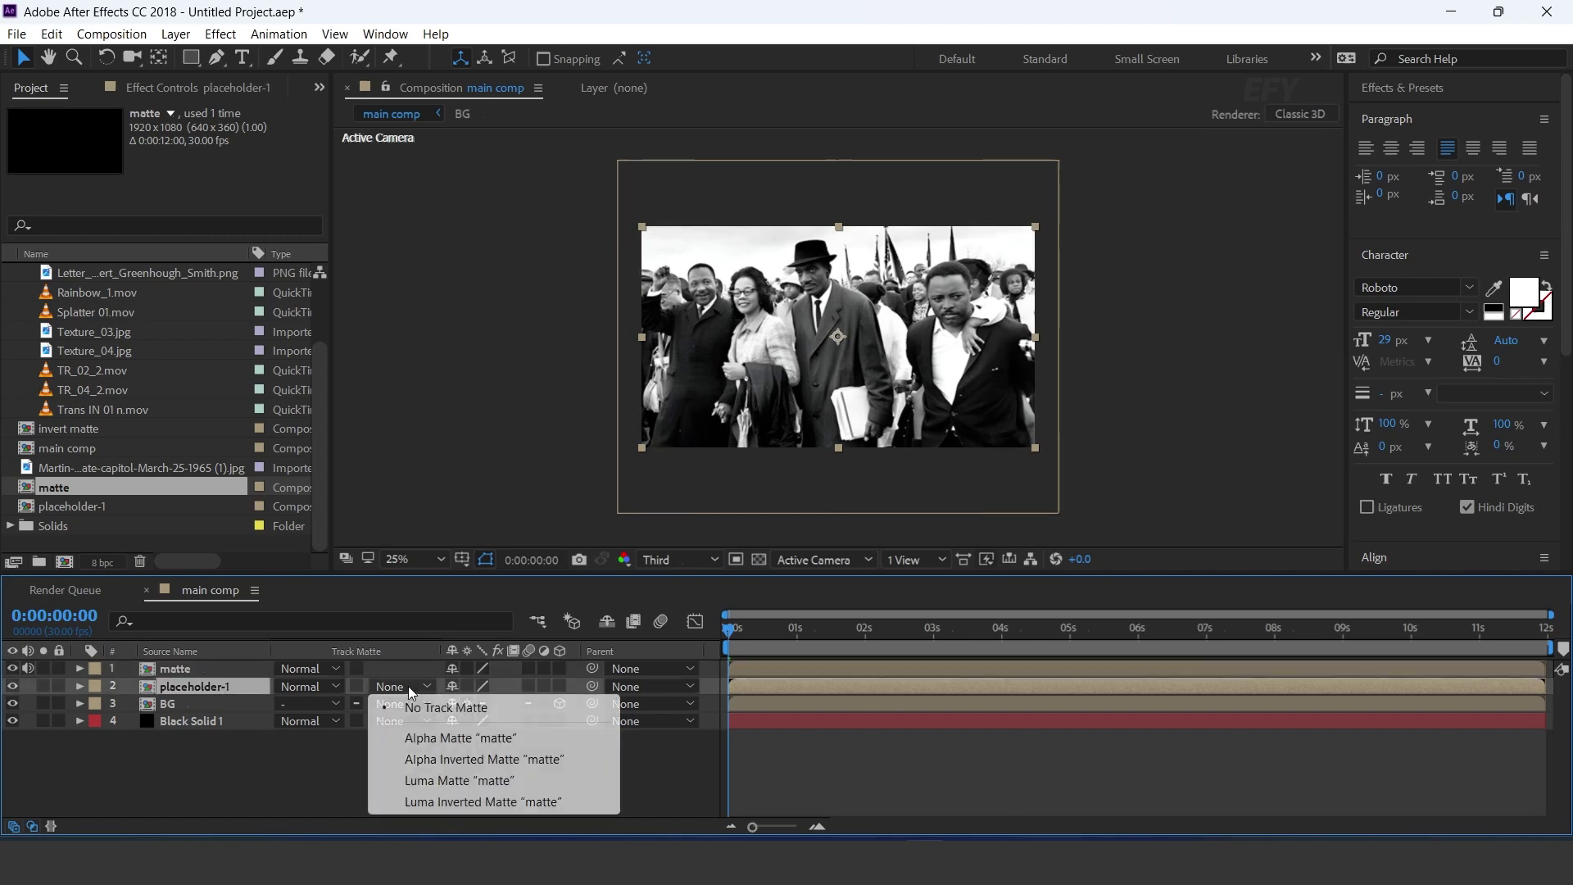
pyautogui.click(461, 738)
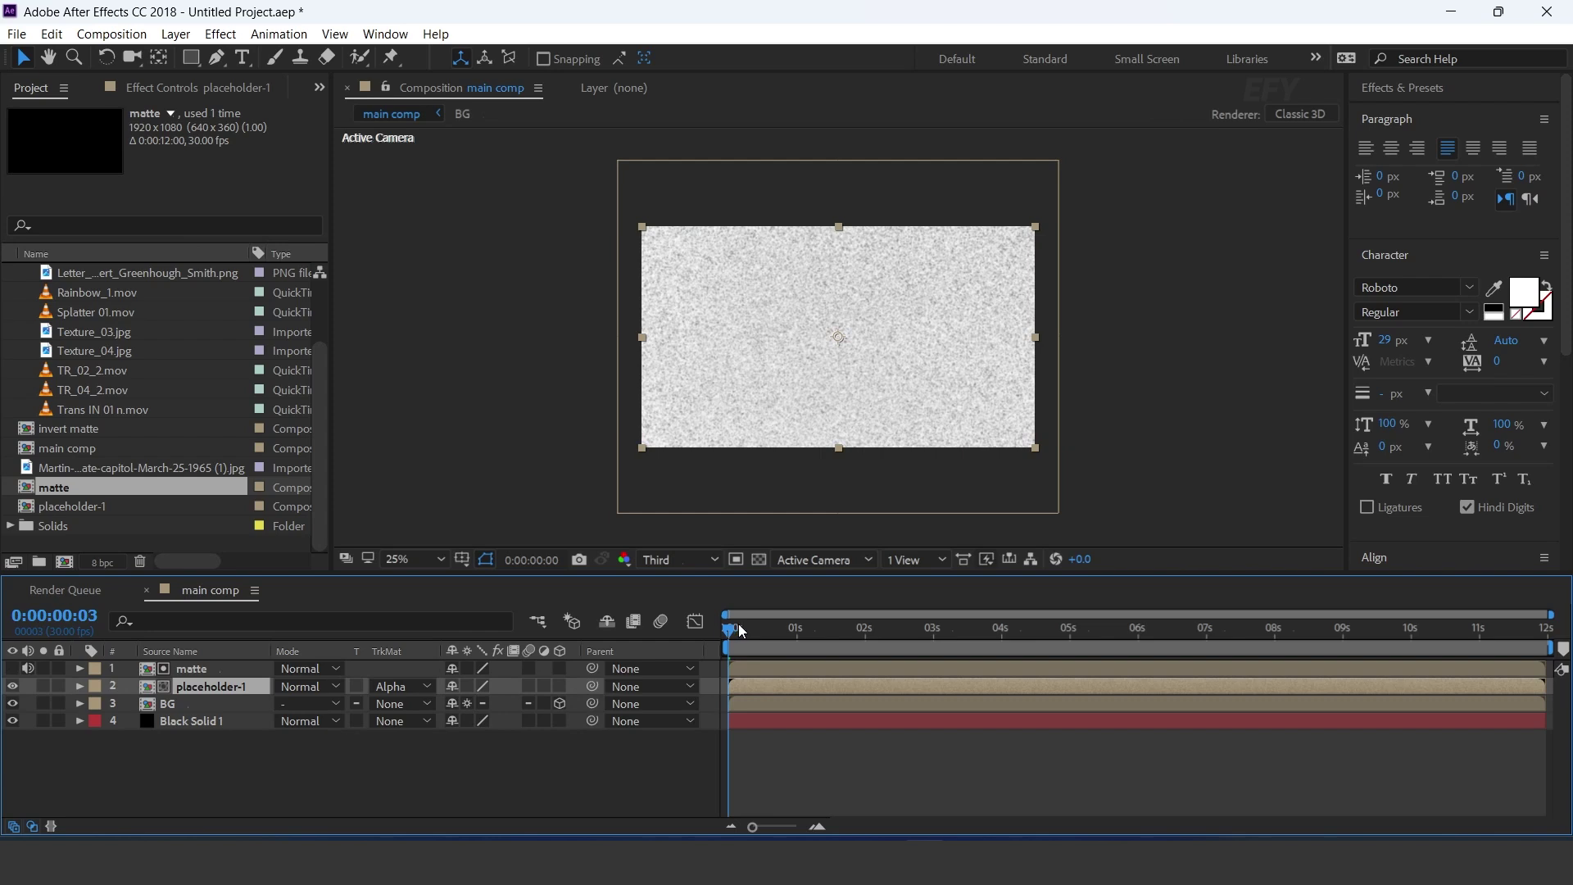
pyautogui.press('space')
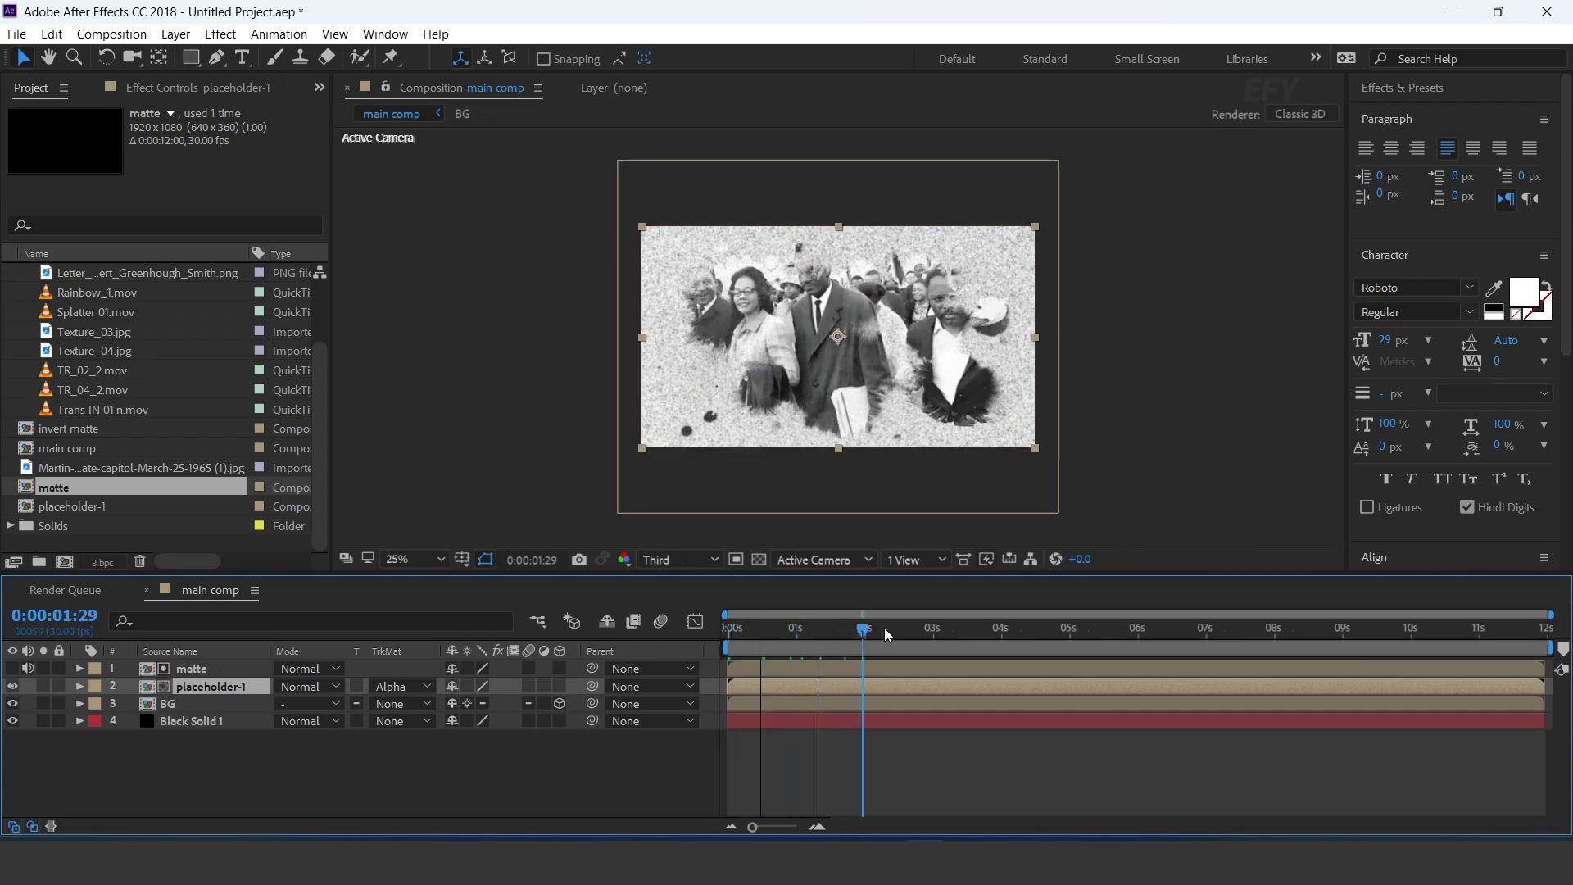
# Step: Move the playhead to 0:00:01:00 and make the matte and placeholder-1 layers 3D
pyautogui.moveTo(902, 627); pyautogui.dragTo(797, 636)
pyautogui.click(211, 677)
pyautogui.keyDown('shift'); pyautogui.click(202, 686); pyautogui.keyUp('shift')
pyautogui.click(560, 669)
pyautogui.click(603, 765)
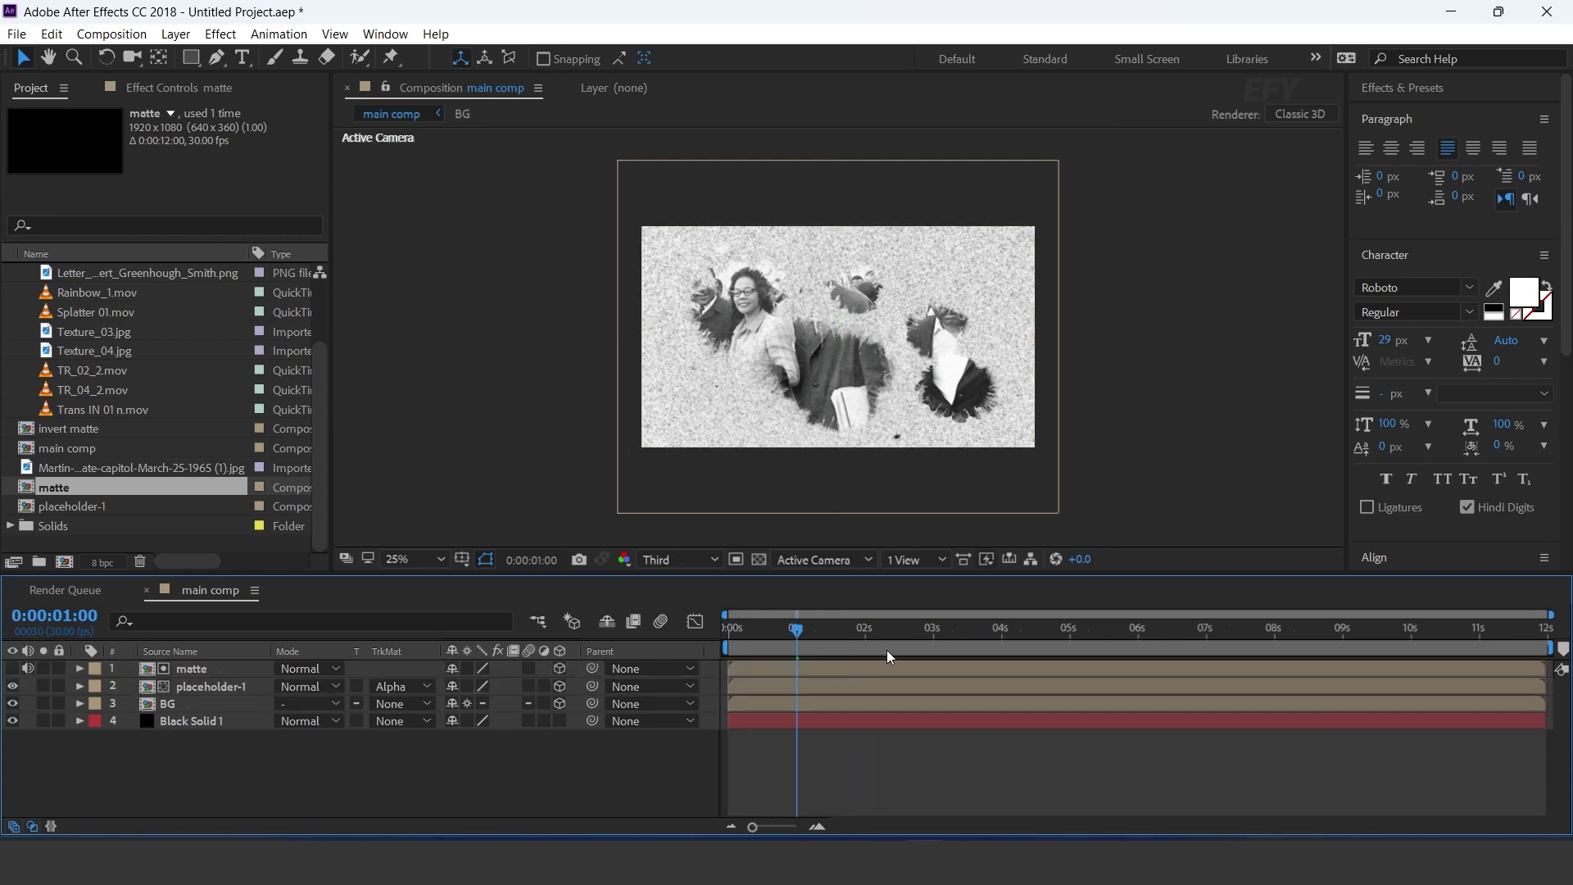
# Step: Using two horizontal views, push the matte and placeholder-1 layers back in depth near BG and scale both to 440%
pyautogui.click(917, 563)
pyautogui.click(990, 608)
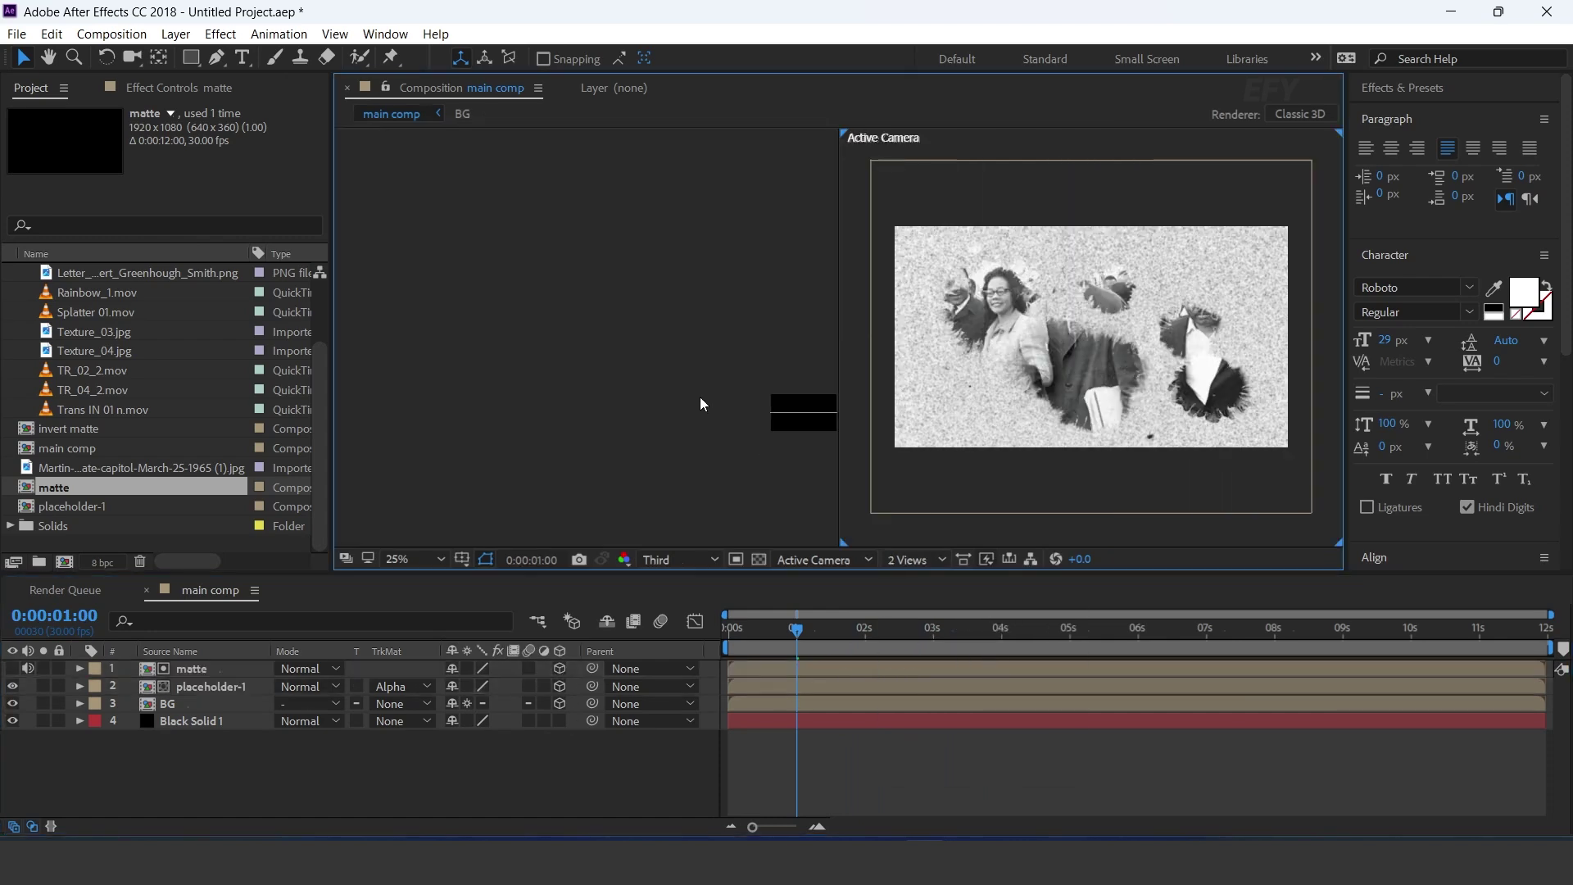
pyautogui.click(220, 669)
pyautogui.keyDown('shift'); pyautogui.click(219, 687); pyautogui.keyUp('shift')
pyautogui.moveTo(552, 429); pyautogui.dragTo(603, 198)
pyautogui.scroll(-1, 665, 301)
pyautogui.scroll(1, 544, 422)
pyautogui.moveTo(546, 319); pyautogui.dragTo(555, 380)
pyautogui.press('s')
pyautogui.moveTo(477, 721); pyautogui.dragTo(873, 709)
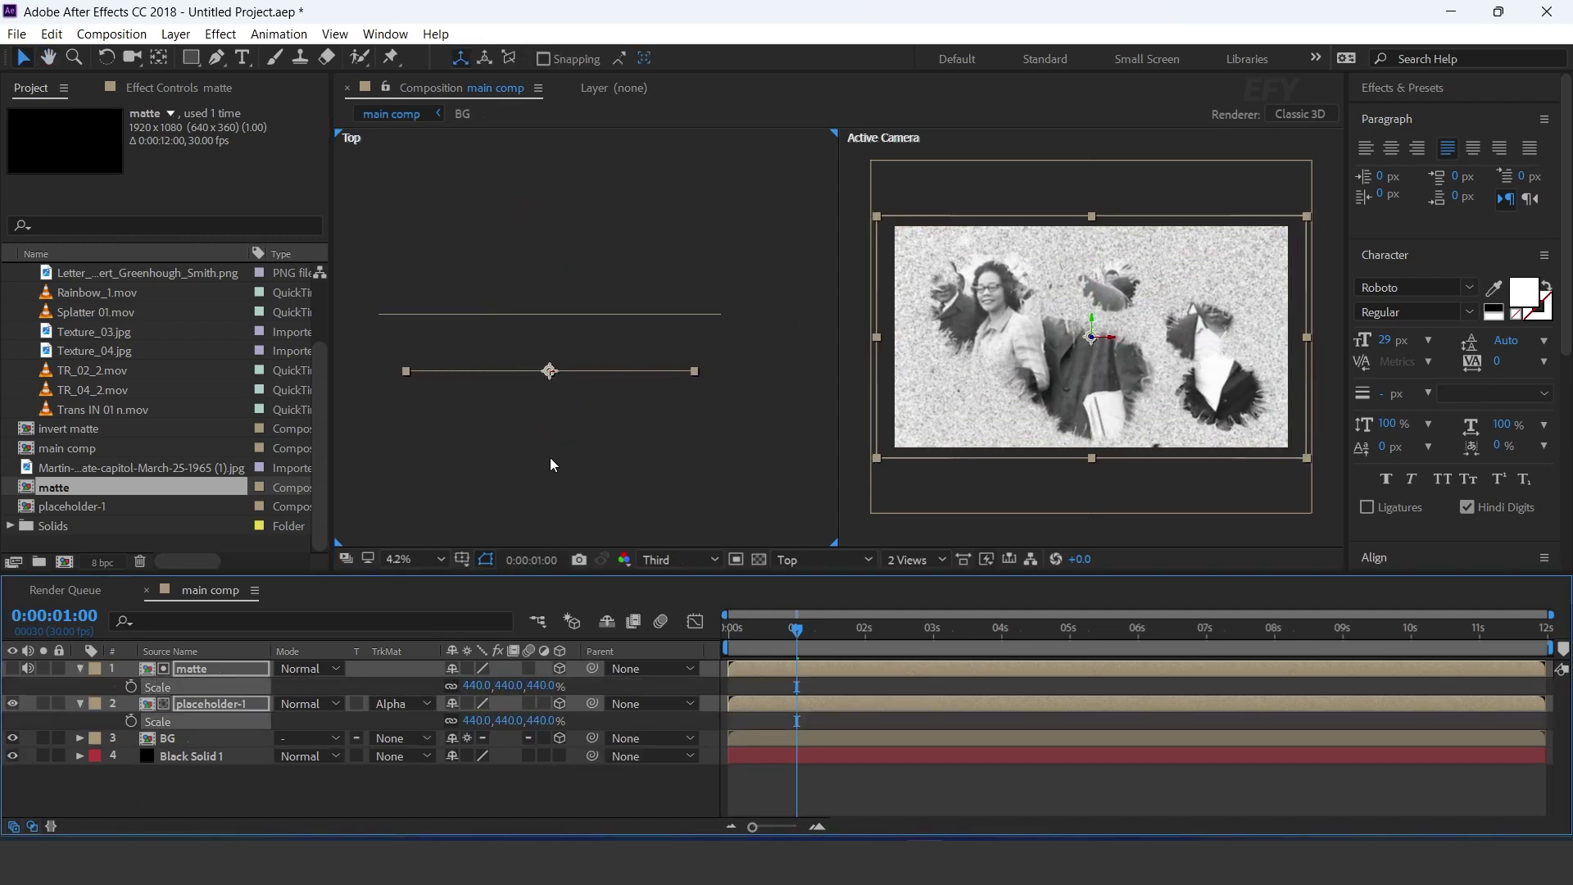
# Step: Move the matte layer slightly closer to the camera than placeholder-1 and readjust the scale of both layers
pyautogui.click(549, 465)
pyautogui.click(204, 667)
pyautogui.moveTo(549, 375); pyautogui.dragTo(551, 397)
pyautogui.moveTo(480, 685); pyautogui.dragTo(529, 729)
pyautogui.click(201, 705)
pyautogui.click(536, 725)
pyautogui.write('4')
pyautogui.press('Return')
# Step: Collapse the matte and placeholder-1 properties and add an adjustment layer at the top of main comp
pyautogui.click(80, 703)
pyautogui.click(80, 669)
pyautogui.click(600, 799)
pyautogui.rightClick(651, 769)
pyautogui.moveTo(700, 549)
pyautogui.click(994, 706)
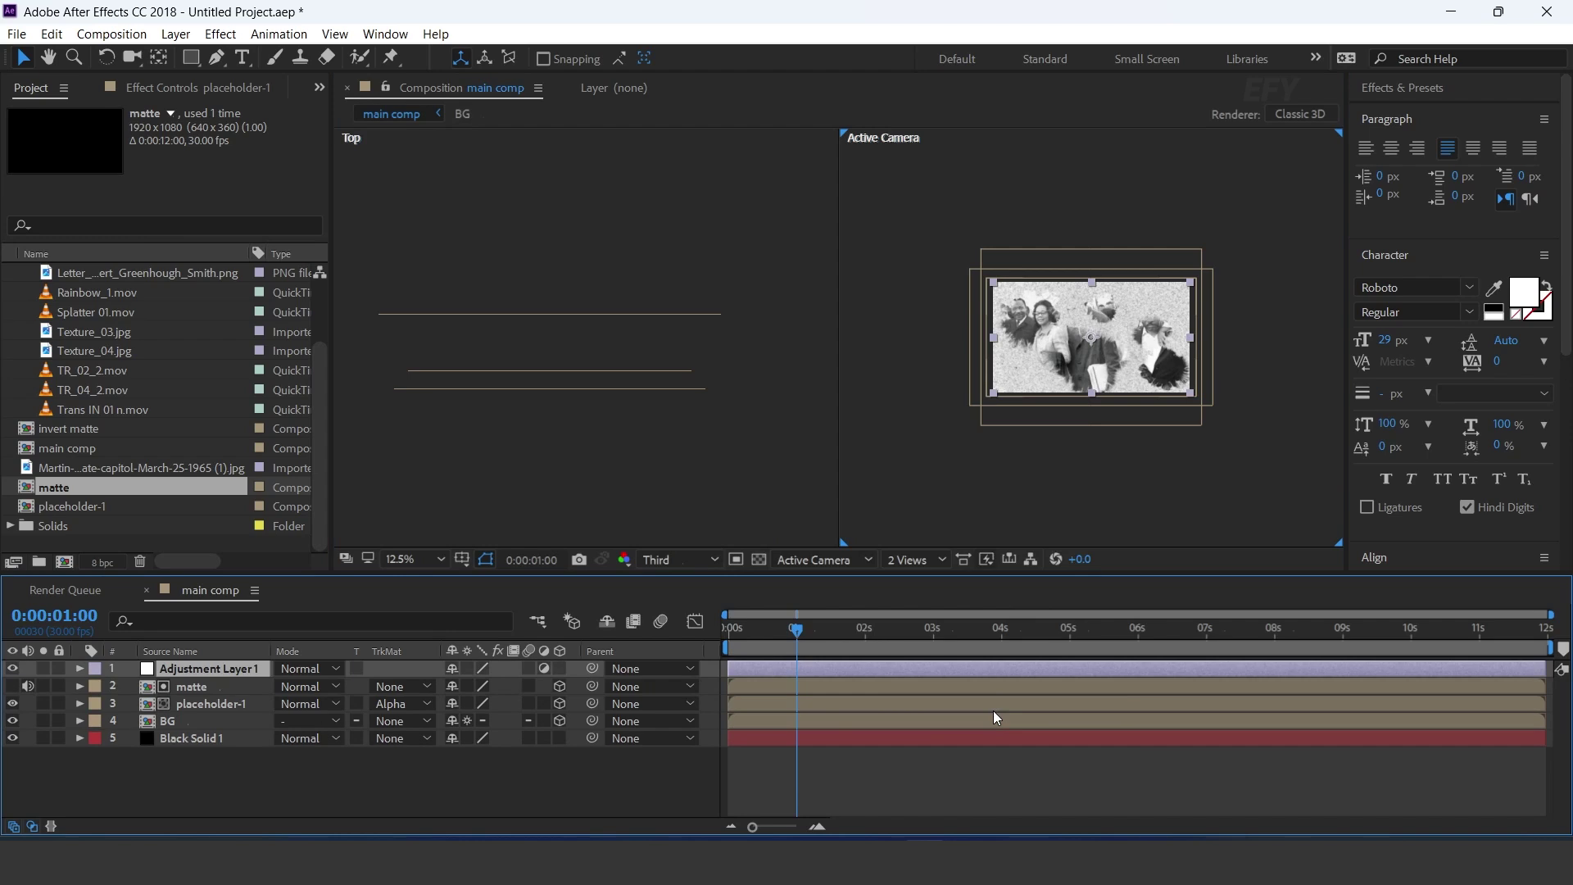
# Step: Switch the viewer back to a single view and apply the Curves effect to Adjustment Layer 1
pyautogui.click(920, 561)
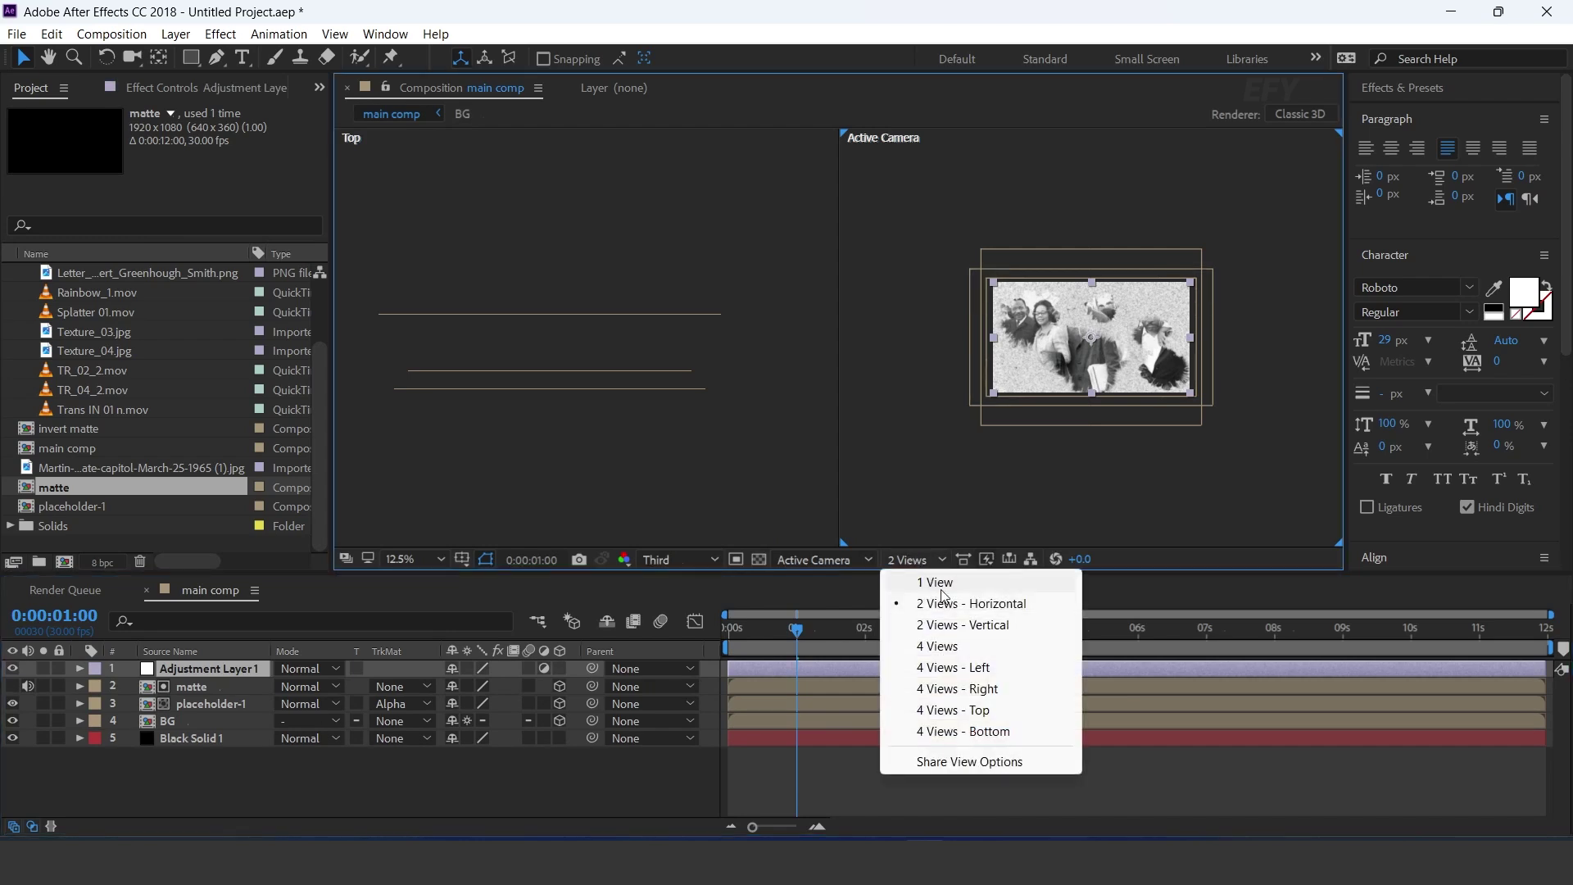
pyautogui.click(957, 588)
pyautogui.scroll(2, 941, 395)
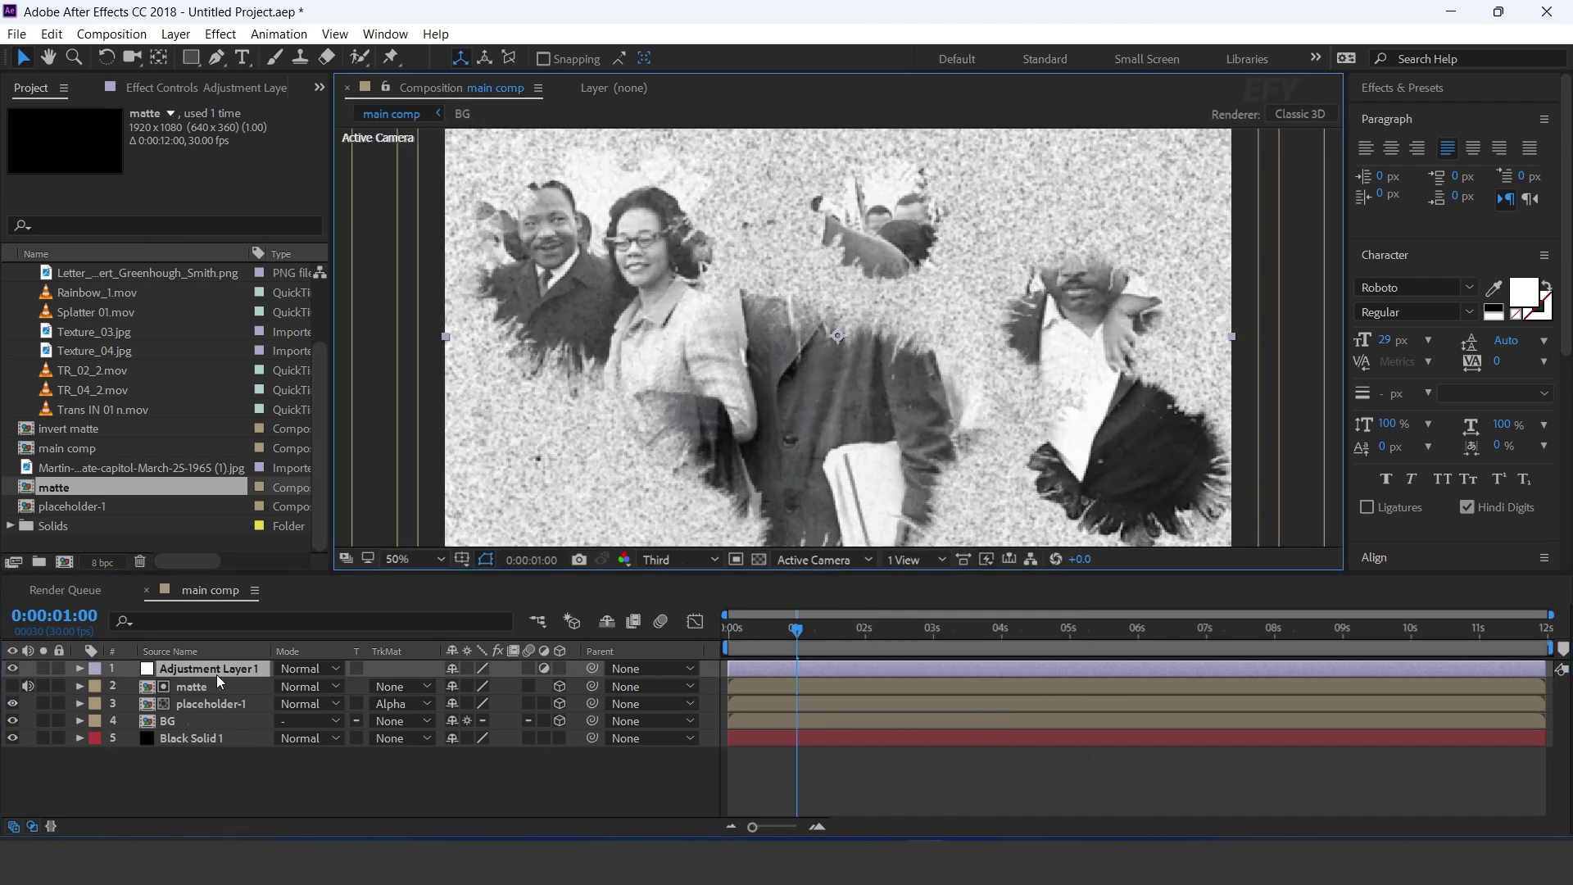
pyautogui.hotkey('ctrl', 'space')
pyautogui.write('cu')
pyautogui.press('Return')
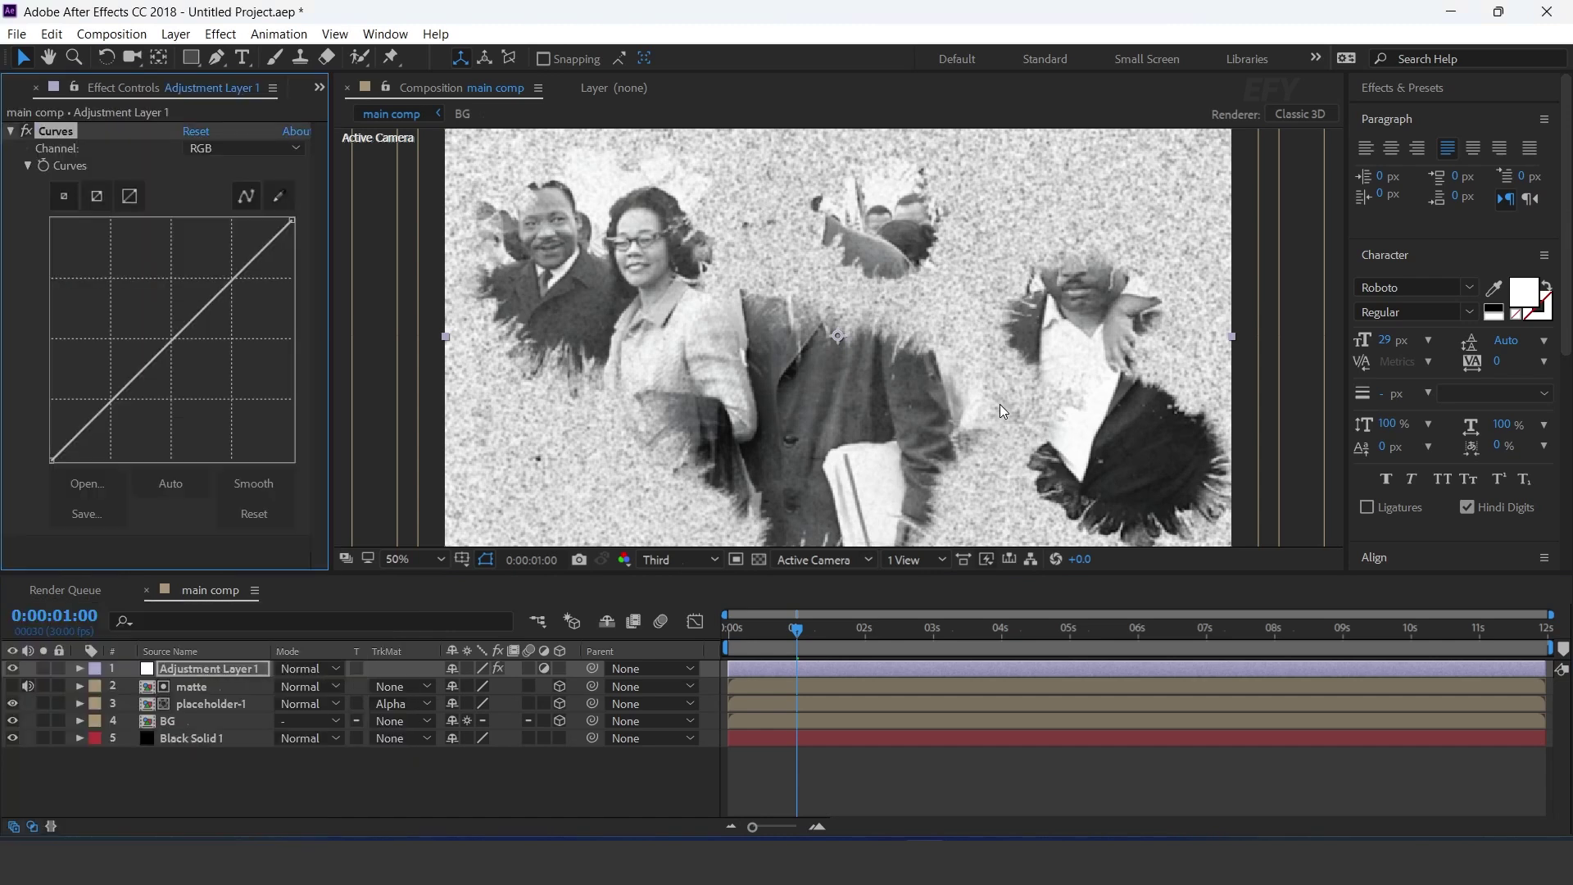
# Step: Shape a vintage tint in Curves by lowering the RGB and blue shadows, lifting the red blacks and raising the green highlights
pyautogui.scroll(-1, 1000, 405)
pyautogui.moveTo(129, 385); pyautogui.dragTo(119, 413)
pyautogui.click(246, 148)
pyautogui.click(240, 191)
pyautogui.moveTo(53, 461); pyautogui.dragTo(54, 453)
pyautogui.click(247, 149)
pyautogui.click(245, 208)
pyautogui.moveTo(233, 275); pyautogui.dragTo(239, 266)
pyautogui.click(248, 149)
pyautogui.click(243, 226)
pyautogui.moveTo(133, 388); pyautogui.dragTo(114, 411)
# Step: Fine-tune the Curves tint by slightly lifting the red midtones and readjusting the blue shadows
pyautogui.click(247, 148)
pyautogui.click(242, 173)
pyautogui.click(246, 148)
pyautogui.click(243, 191)
pyautogui.moveTo(201, 309); pyautogui.dragTo(196, 308)
pyautogui.click(240, 150)
pyautogui.click(239, 225)
pyautogui.moveTo(117, 404); pyautogui.dragTo(129, 397)
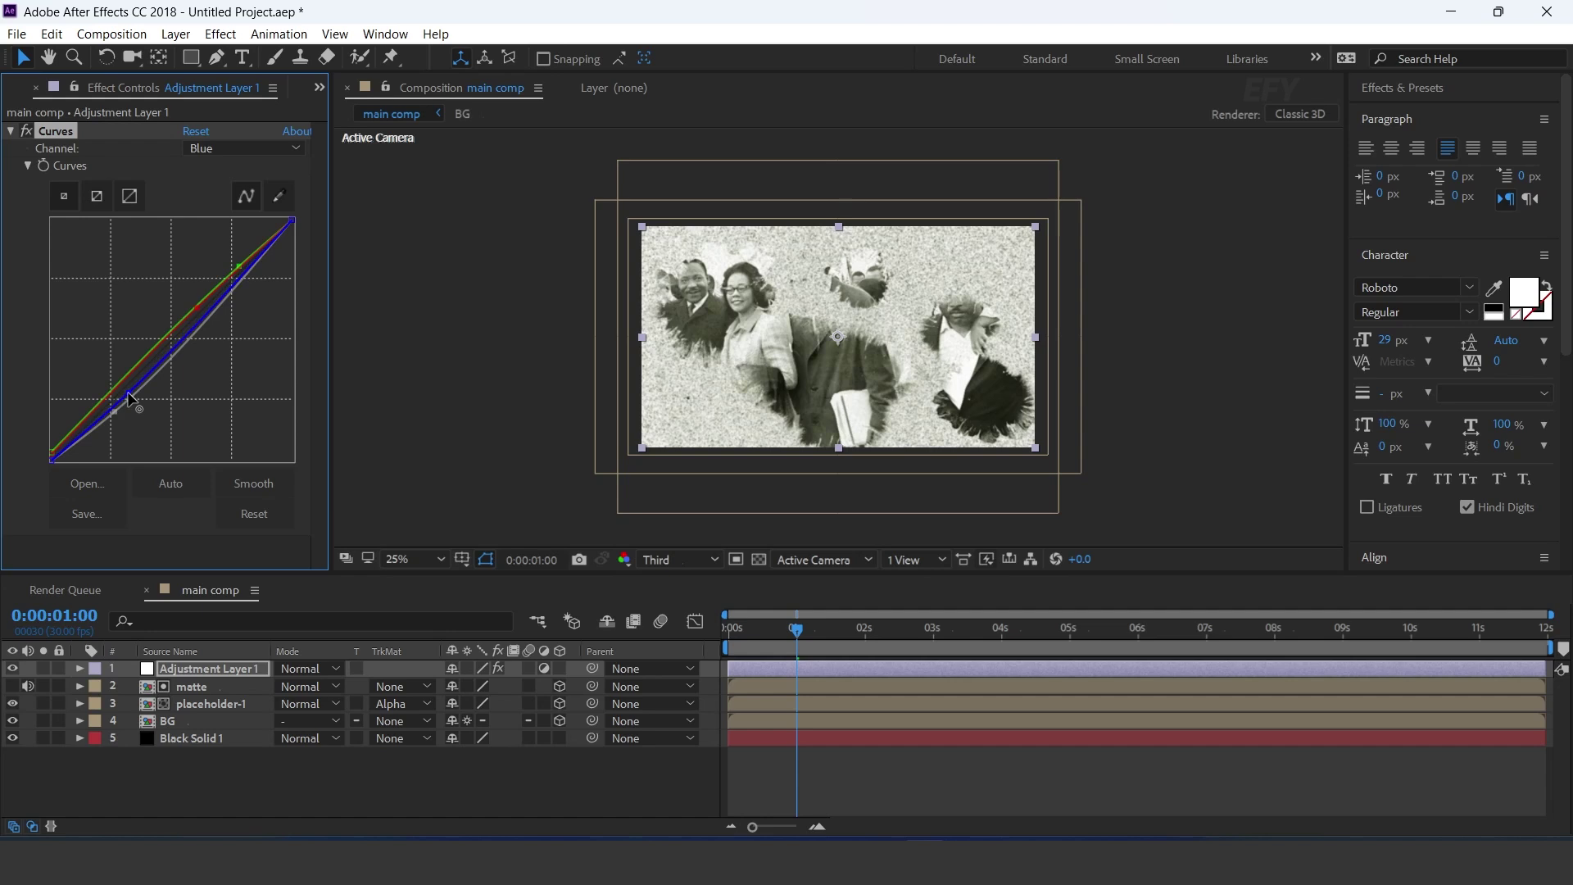
# Step: Apply Fast Box Blur to Adjustment Layer 1 with 2 iterations and a blur radius of 2.0
pyautogui.click(236, 667)
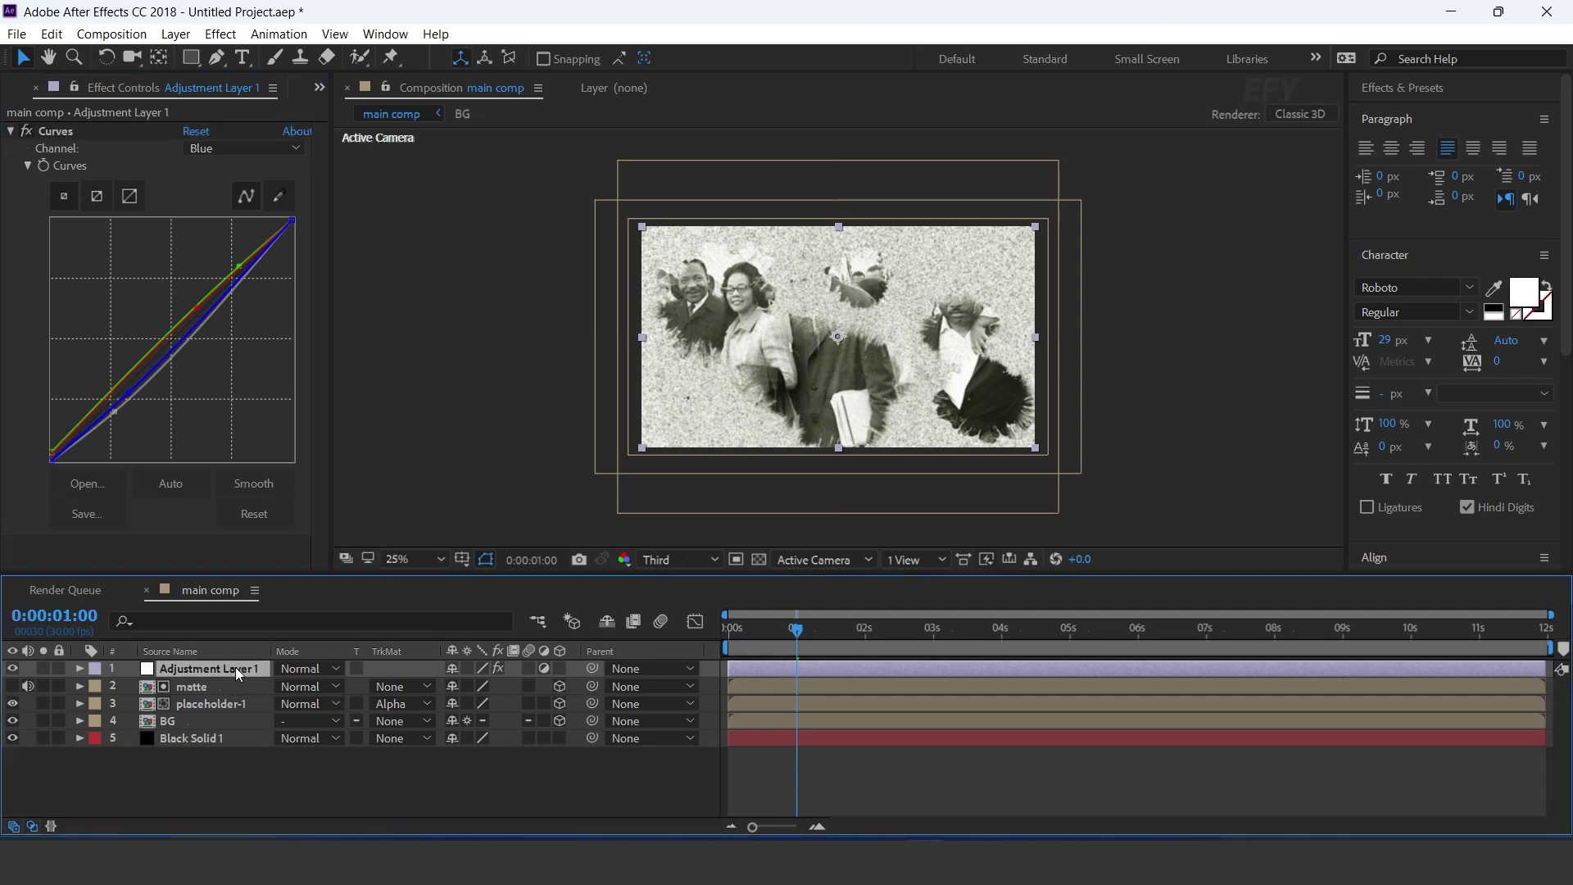
pyautogui.hotkey('ctrl', 'space')
pyautogui.write('fas')
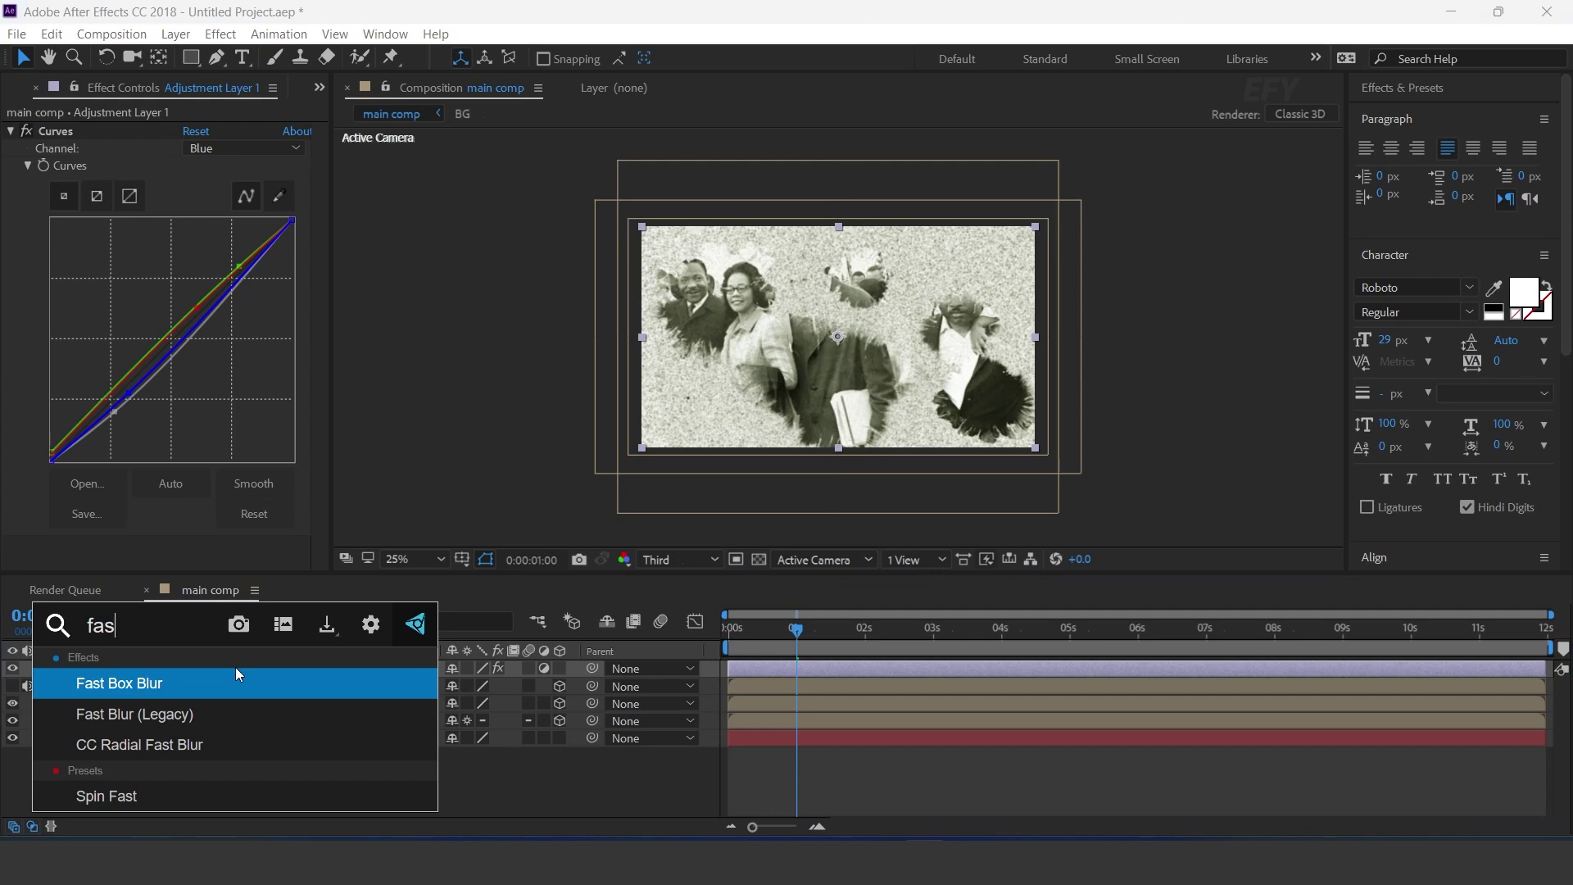
pyautogui.click(236, 669)
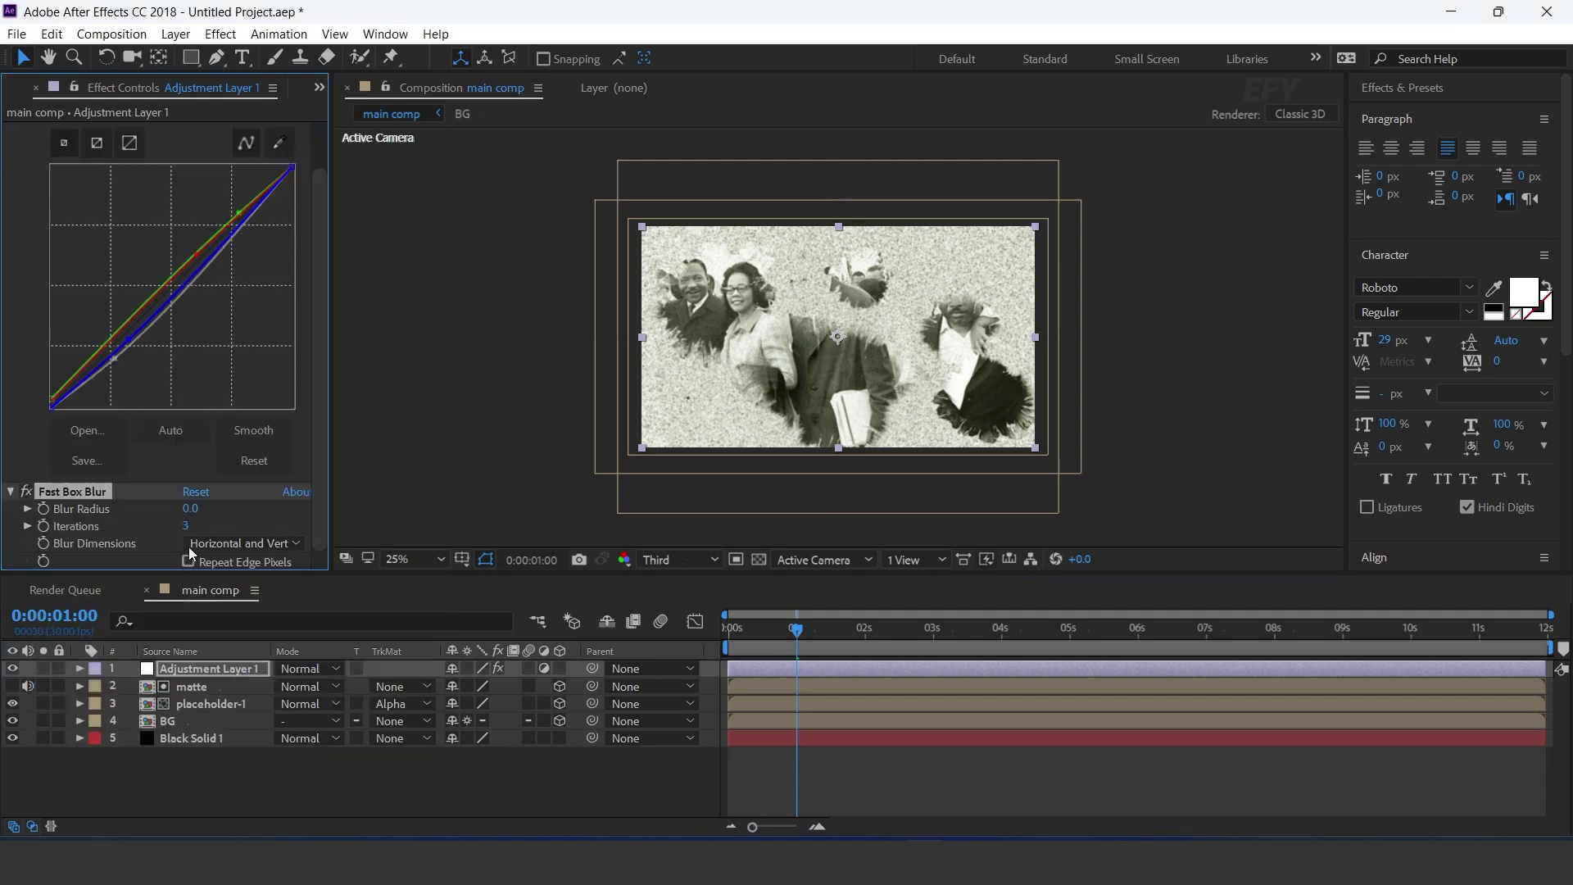
pyautogui.click(186, 525)
pyautogui.write('1')
pyautogui.press('Return')
pyautogui.click(190, 509)
pyautogui.write('2')
pyautogui.press('Return')
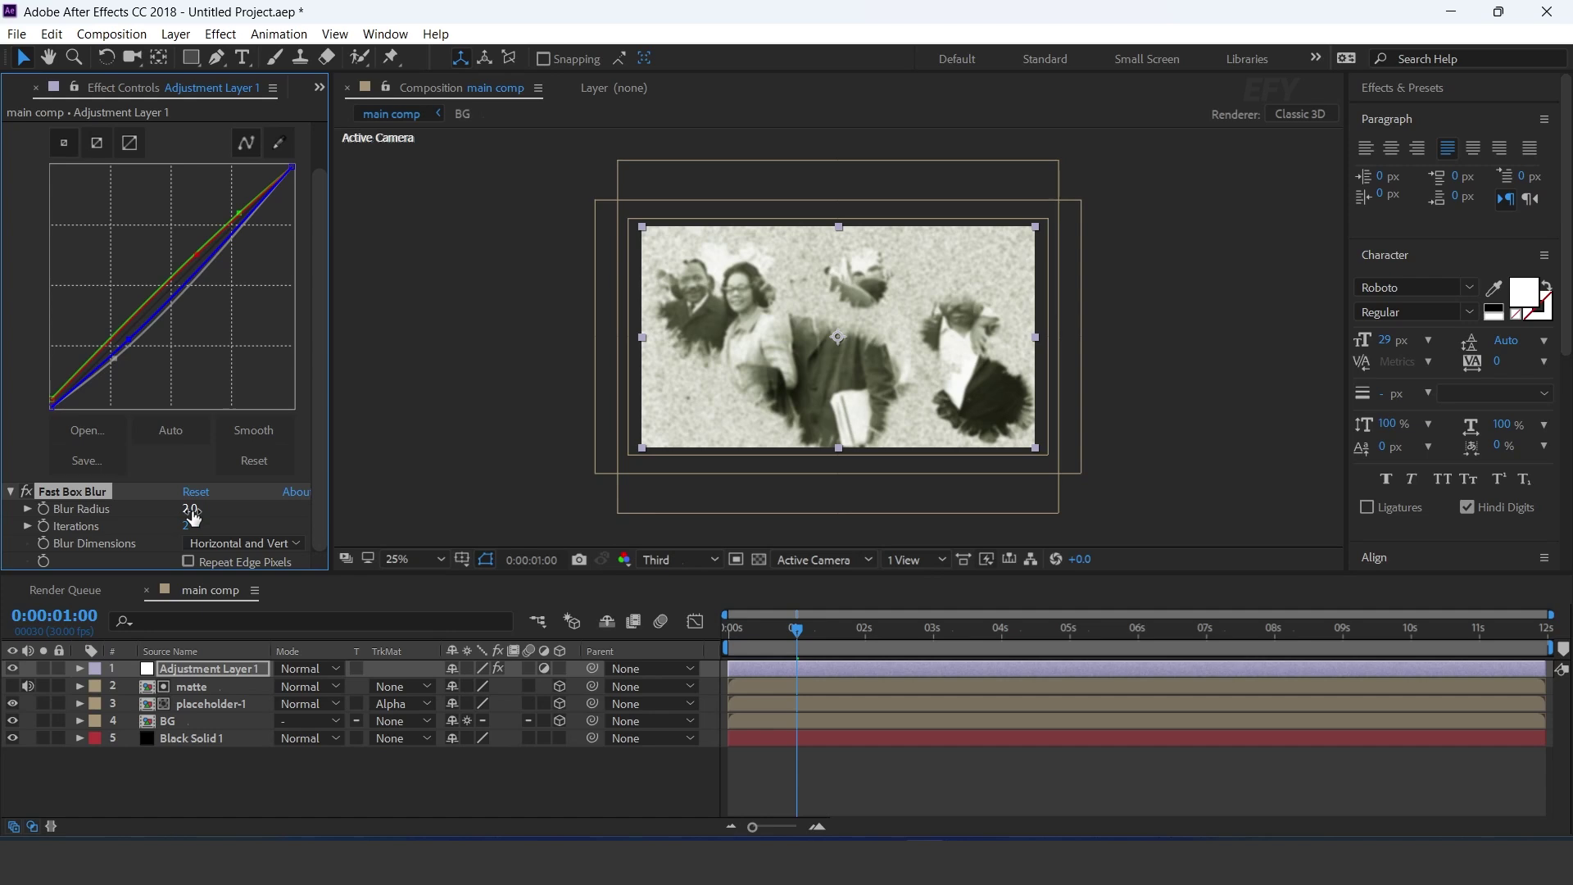
# Step: Set the preview resolution to Half and add a second placeholder-1 on top of main comp as a 3D layer
pyautogui.click(586, 815)
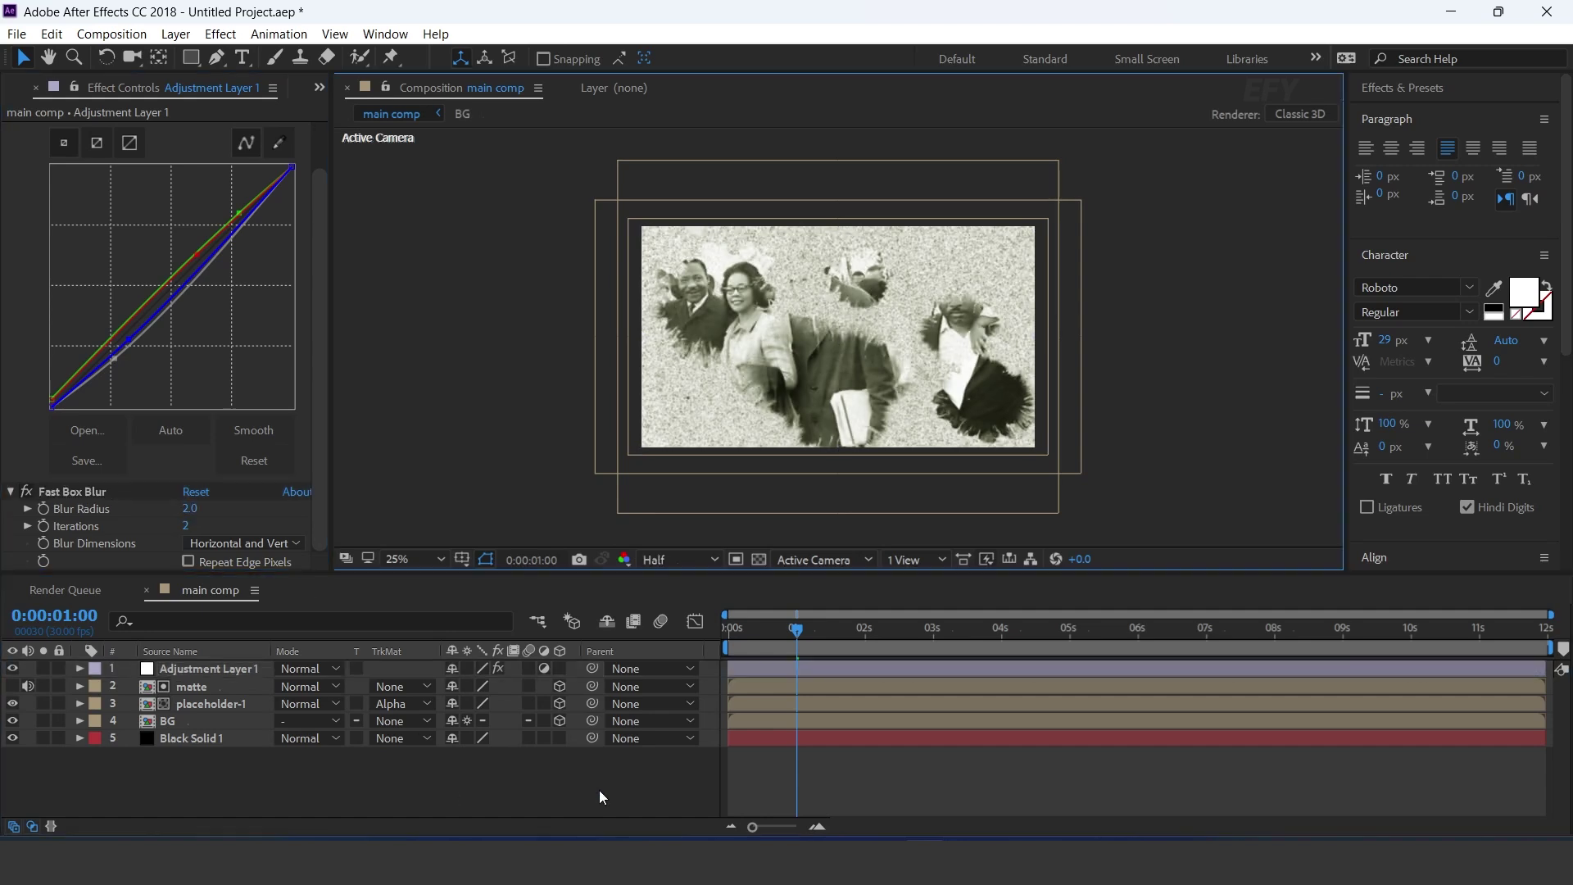
pyautogui.scroll(1, 94, 86)
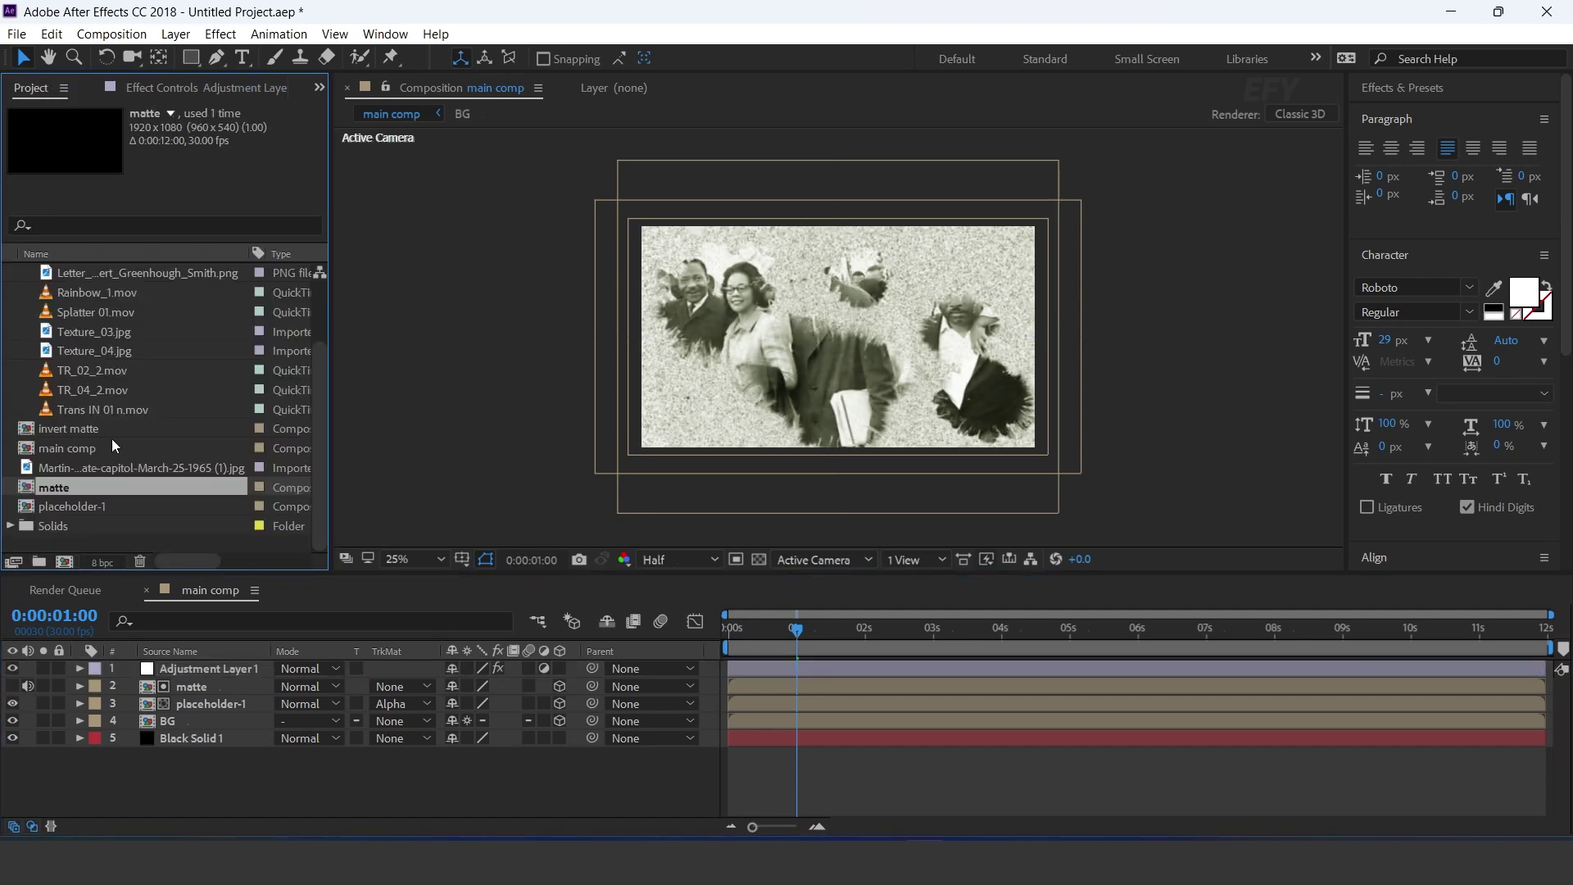
pyautogui.click(37, 508)
pyautogui.moveTo(27, 514); pyautogui.dragTo(209, 666)
pyautogui.click(560, 669)
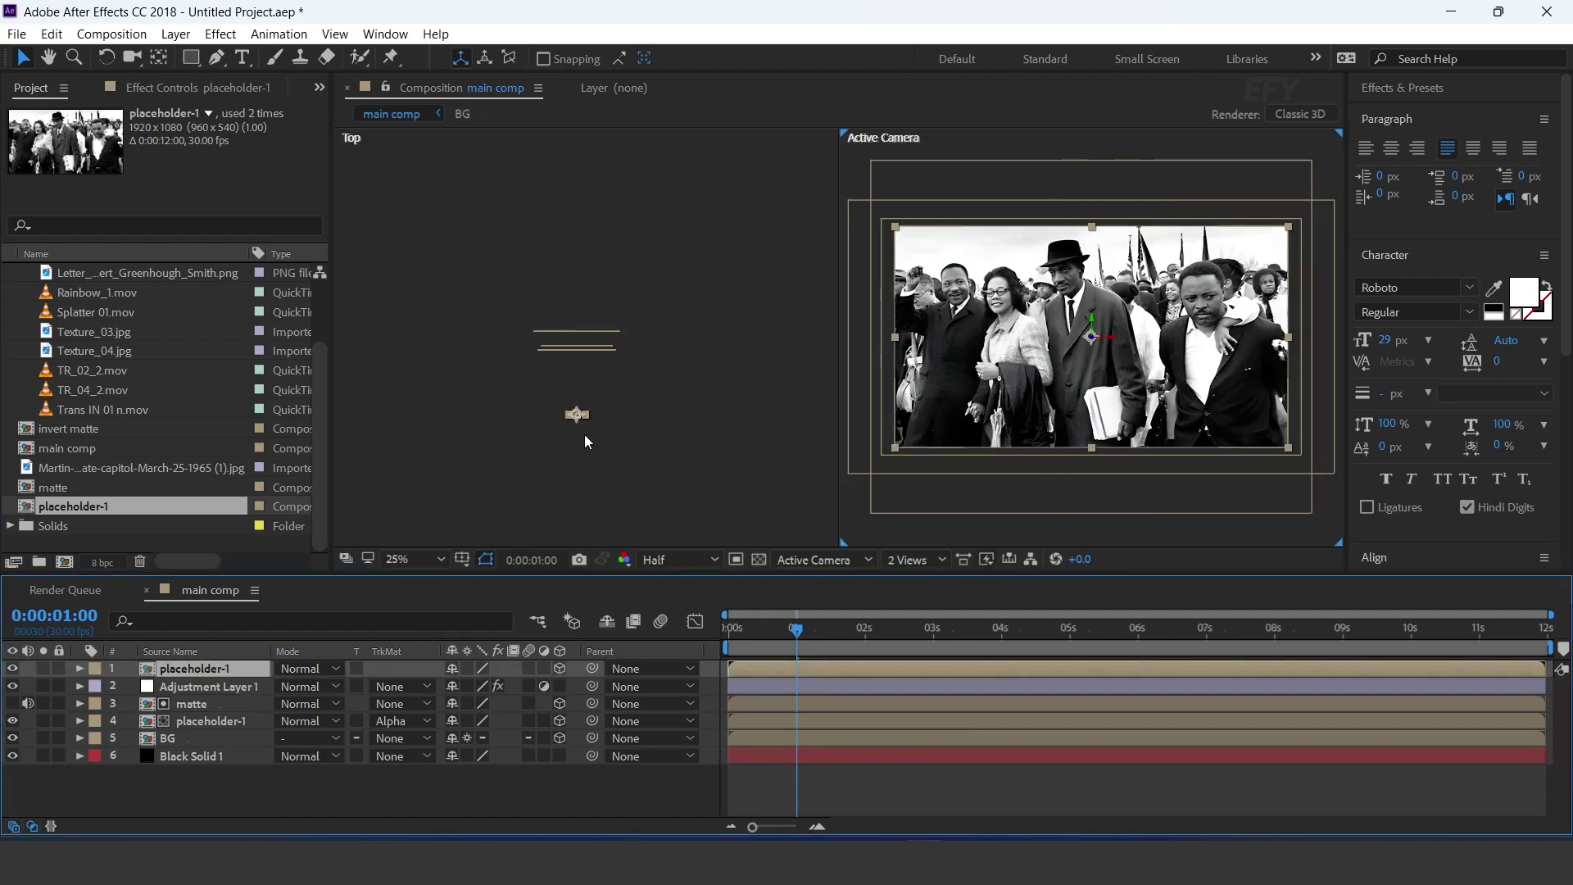
# Step: Using two views, push the top placeholder-1 back in depth so the background frames it, and return to a single view
pyautogui.scroll(-1, 573, 477)
pyautogui.scroll(1, 578, 505)
pyautogui.press('space')
pyautogui.moveTo(640, 474); pyautogui.dragTo(672, 290)
pyautogui.press('v')
pyautogui.moveTo(582, 461); pyautogui.dragTo(577, 421)
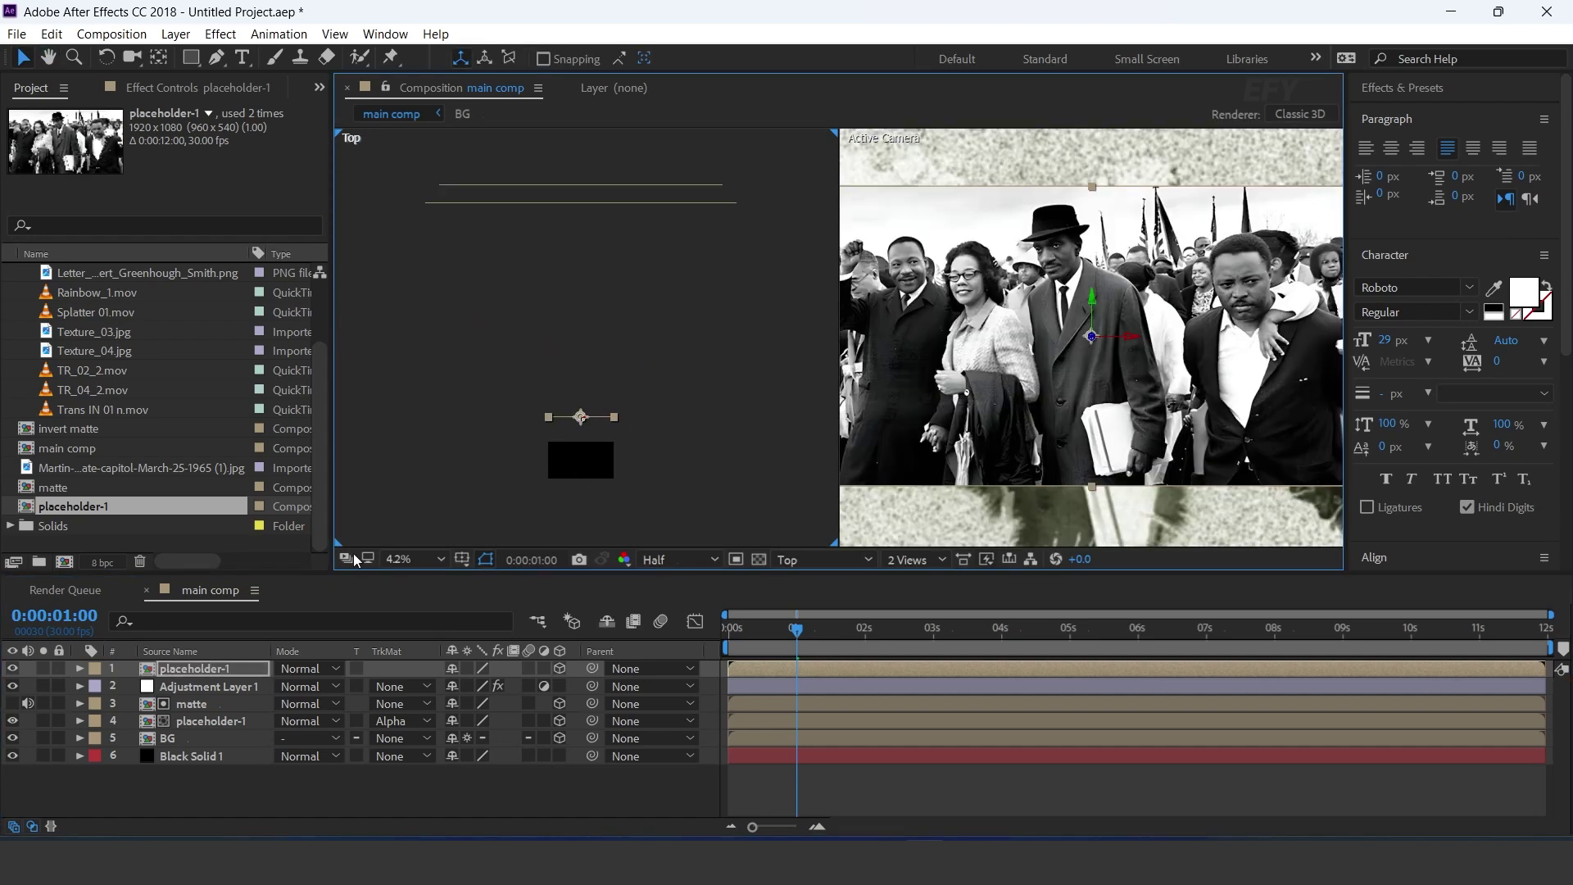
pyautogui.press('s')
pyautogui.click(701, 444)
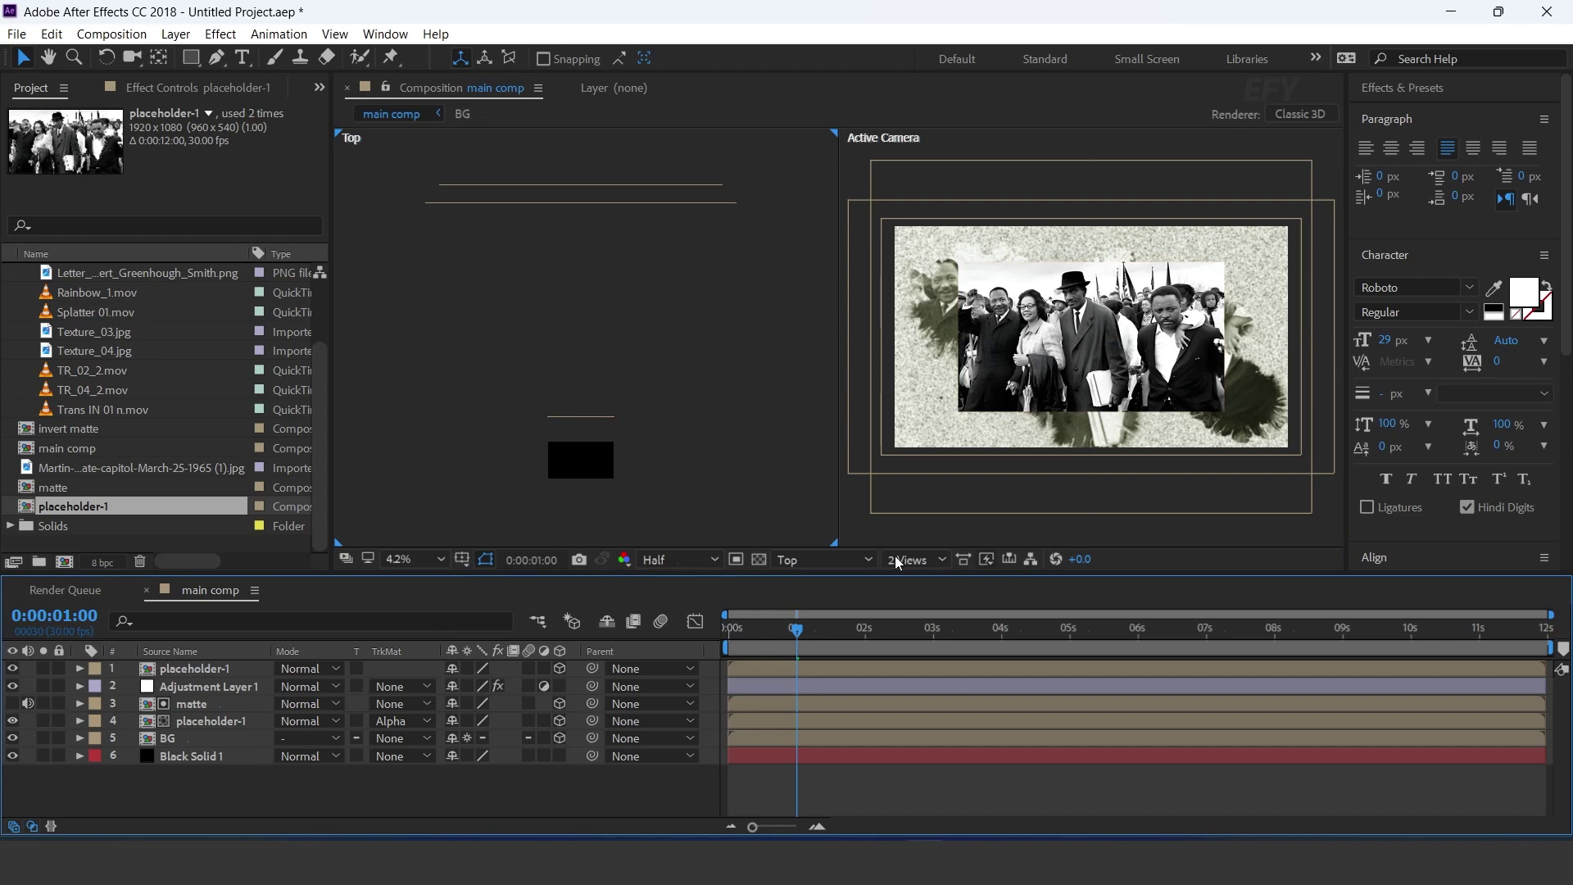
pyautogui.click(923, 560)
pyautogui.click(957, 584)
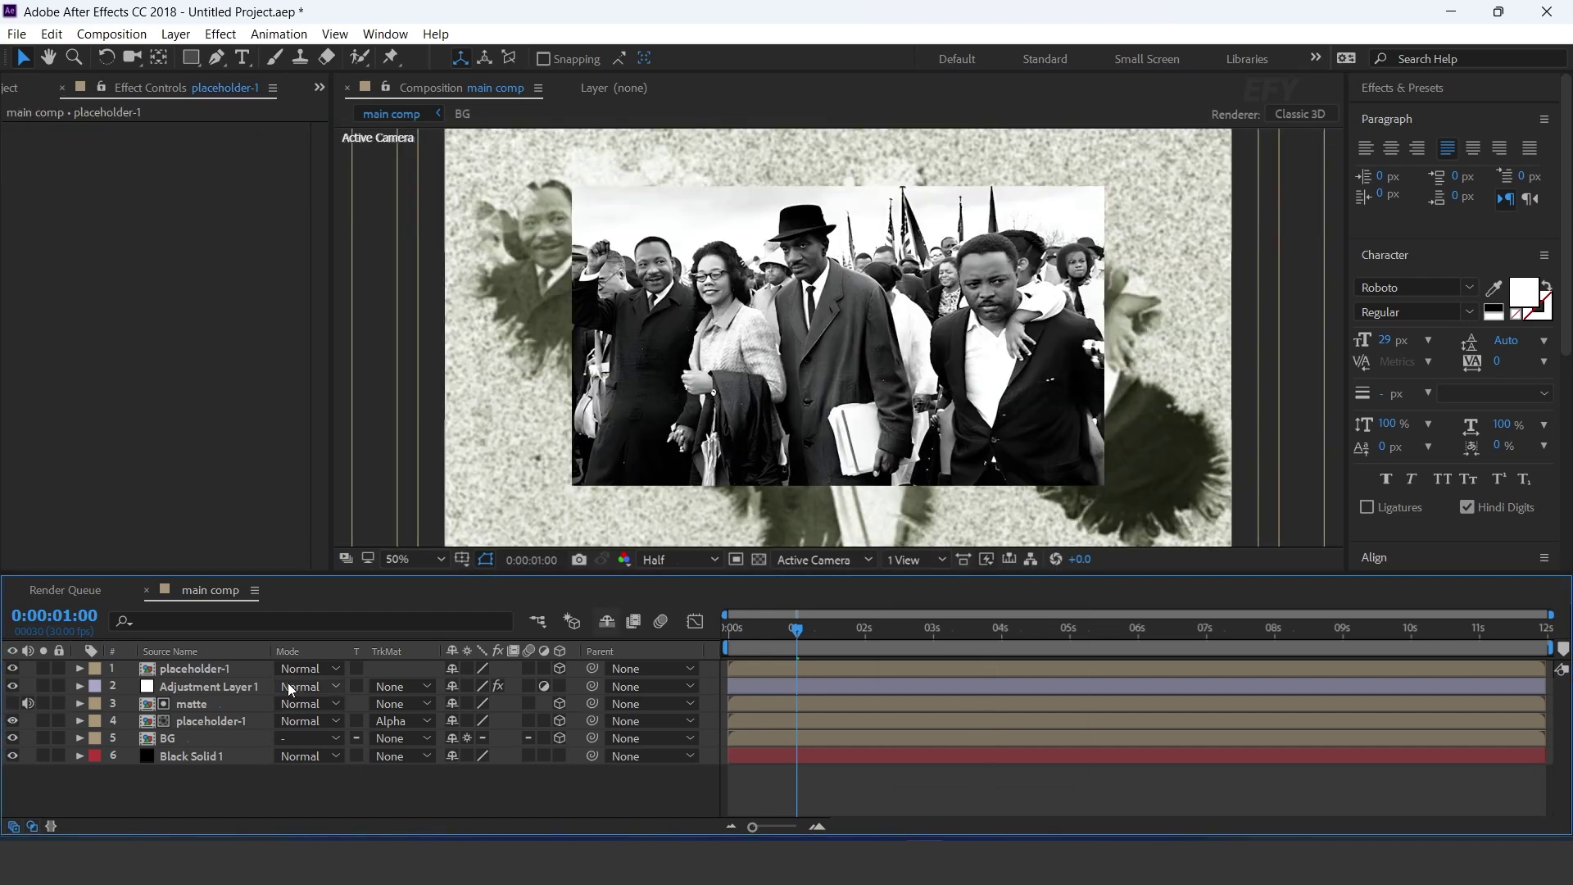
# Step: Add a Stroke layer style to the top placeholder-1 photo layer in main comp
pyautogui.click(235, 671)
pyautogui.click(175, 34)
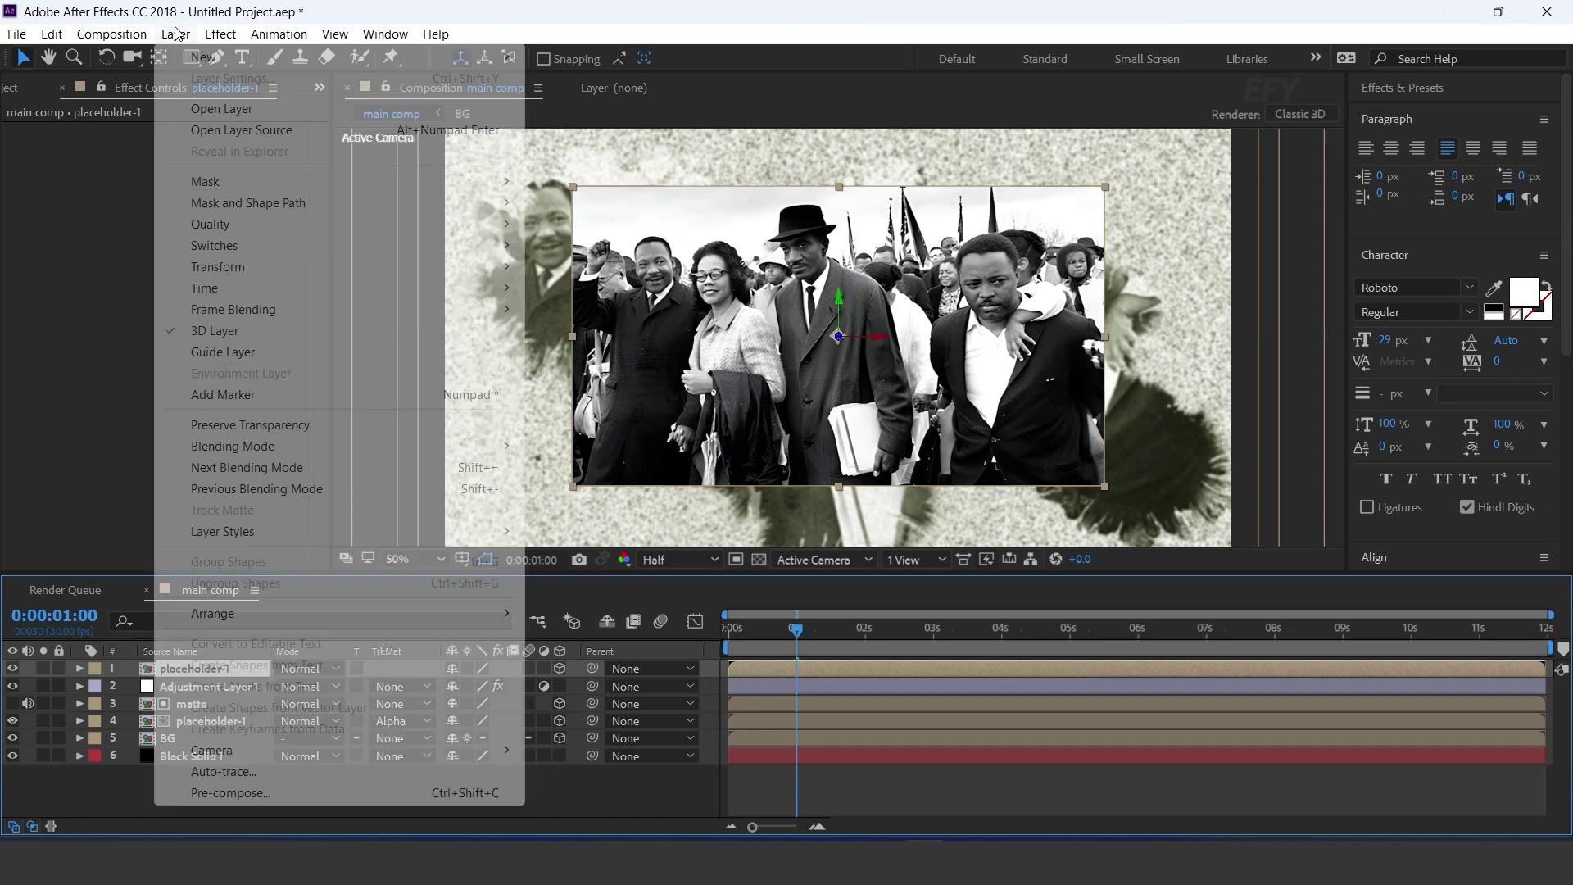
pyautogui.moveTo(266, 533)
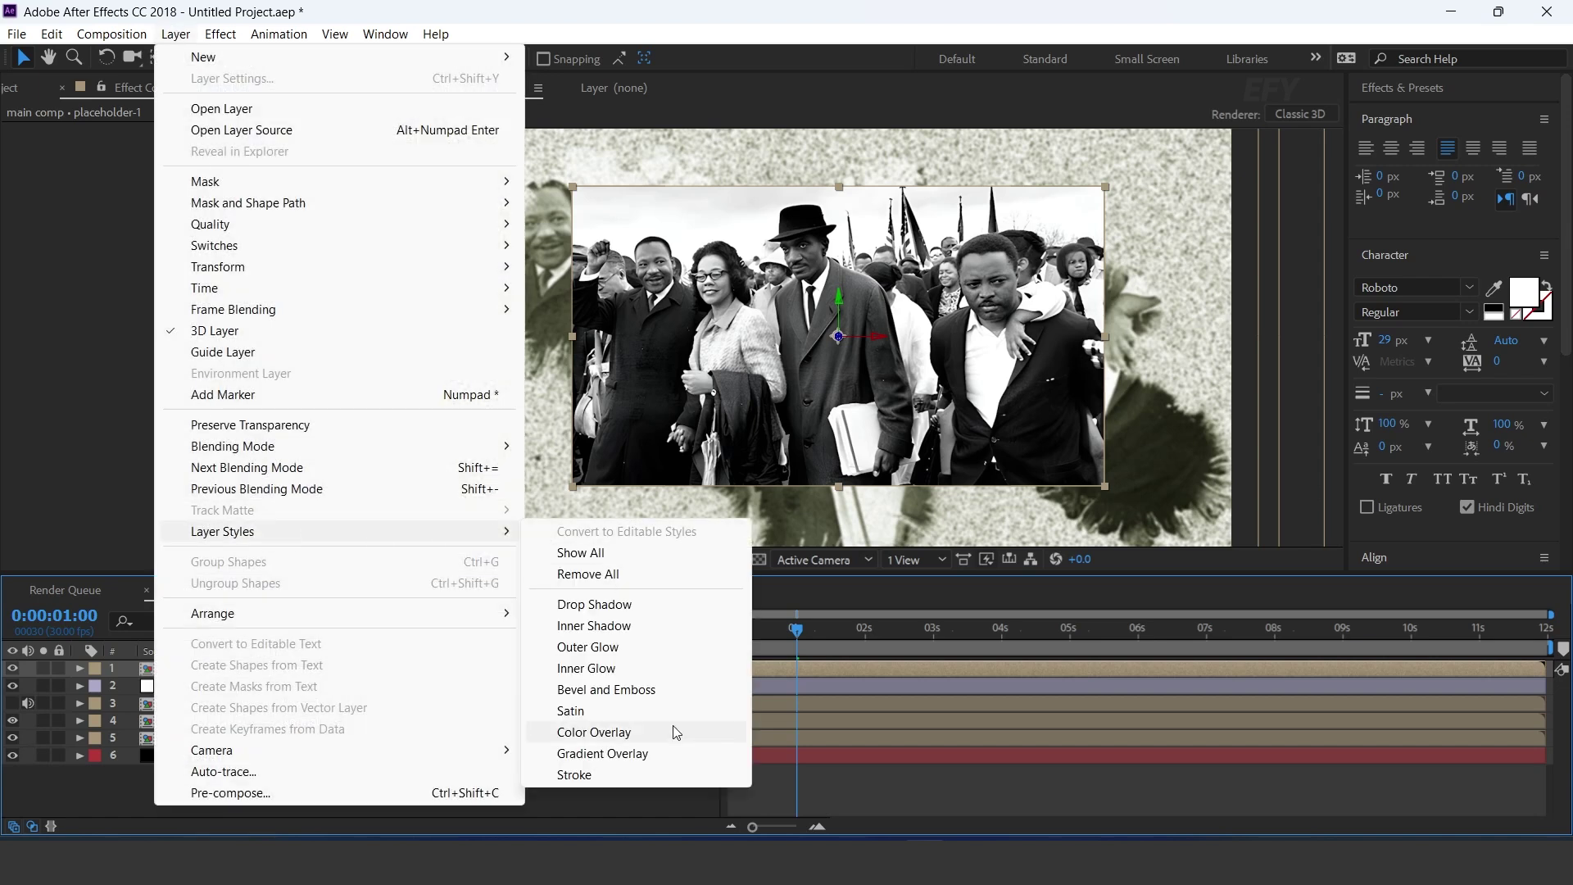
pyautogui.click(578, 773)
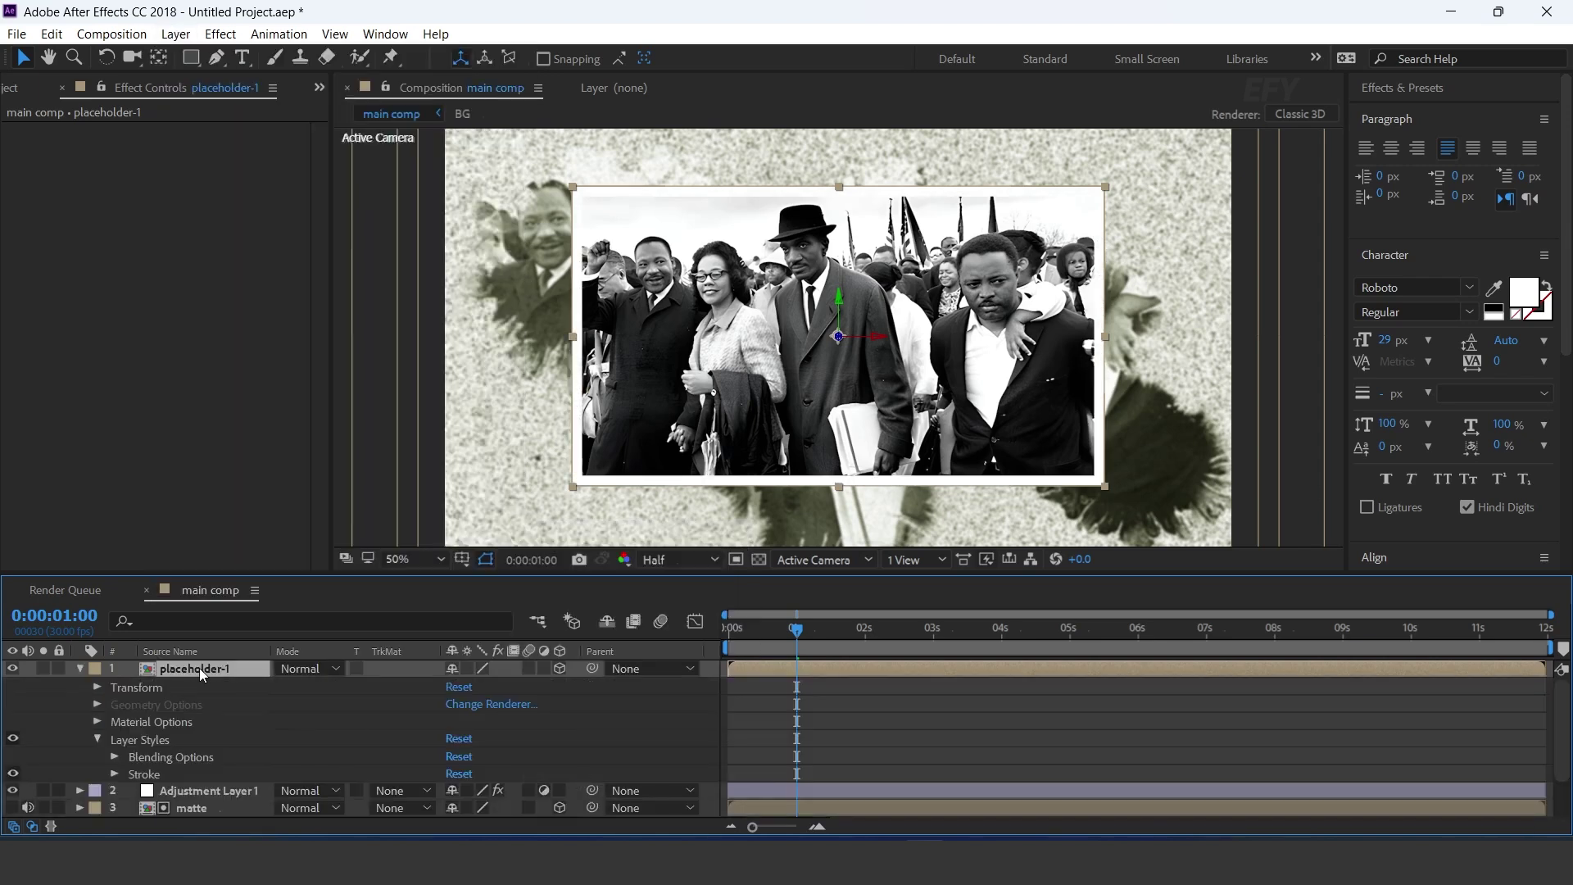
# Step: Apply the Roughen Edges effect to the top placeholder-1 and set its Border to 25
pyautogui.hotkey('ctrl', 'space')
pyautogui.write('rough')
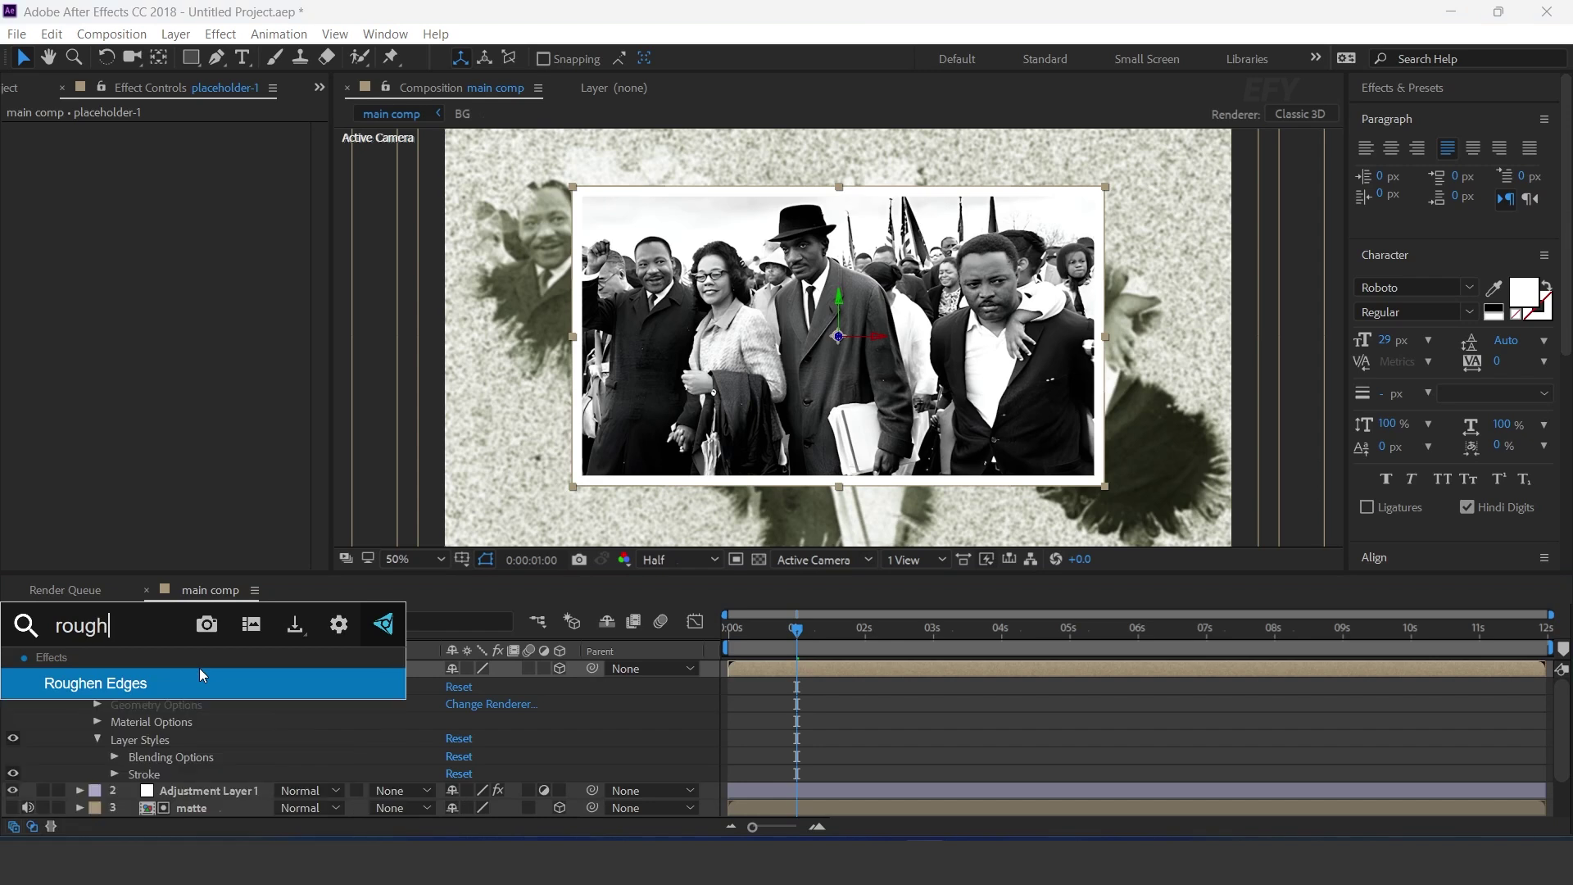
pyautogui.press('Return')
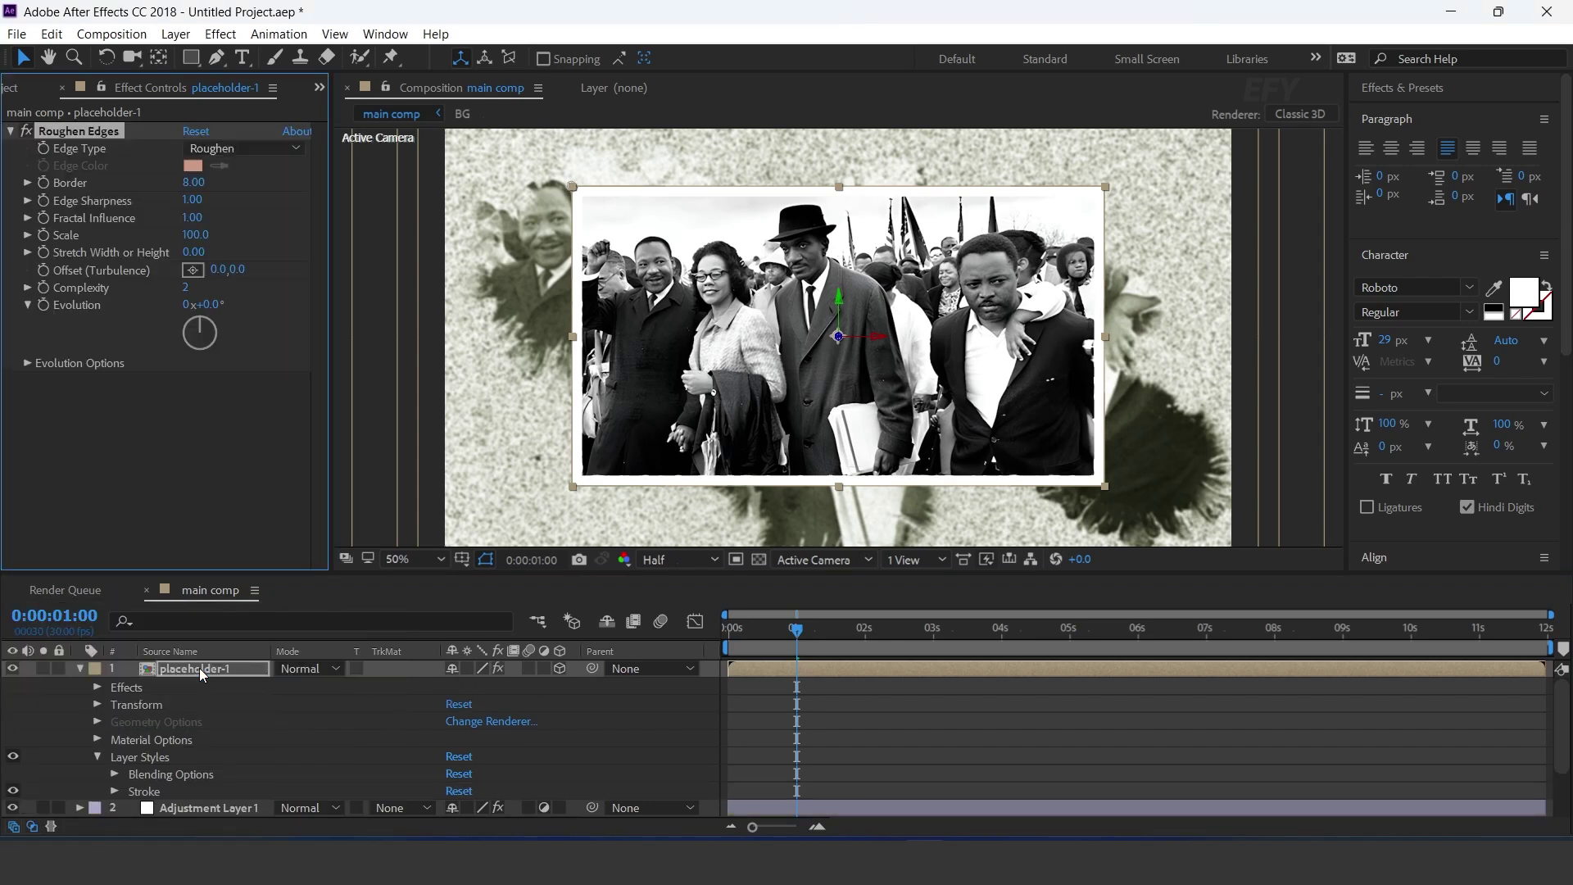
pyautogui.moveTo(197, 182); pyautogui.dragTo(331, 242)
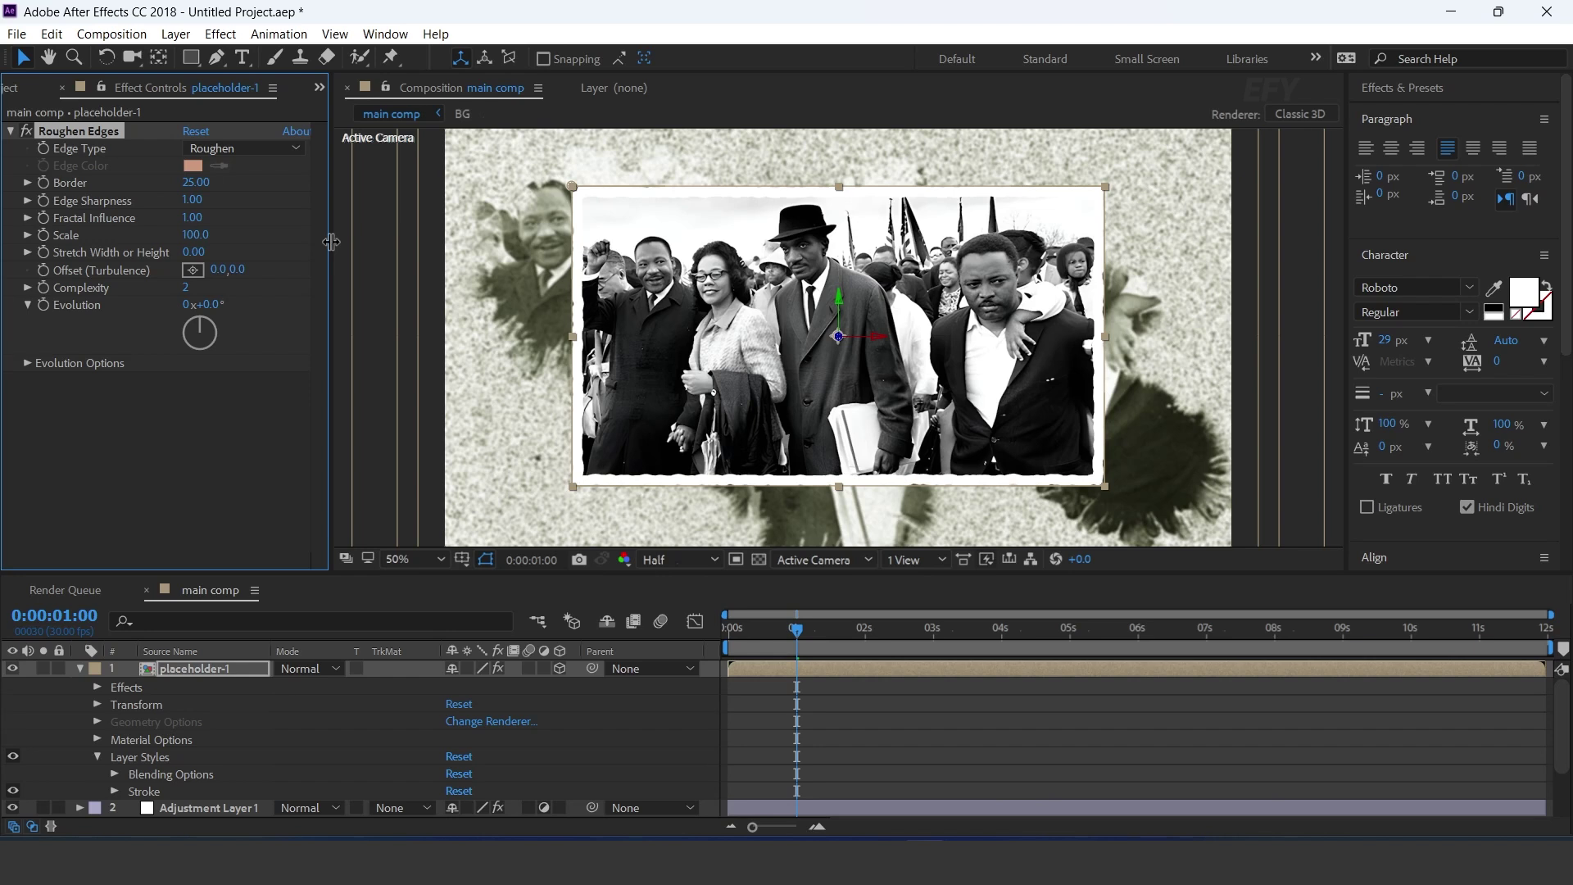
# Step: Set the Roughen Edges Edge Sharpness to 5 and Complexity to 10 on the top placeholder-1
pyautogui.click(195, 199)
pyautogui.write('5')
pyautogui.press('Return')
pyautogui.click(186, 287)
pyautogui.write('10')
pyautogui.press('Return')
pyautogui.scroll(1, 1060, 489)
pyautogui.scroll(-1, 1054, 449)
pyautogui.moveTo(1097, 488); pyautogui.dragTo(1066, 481)
pyautogui.press('v')
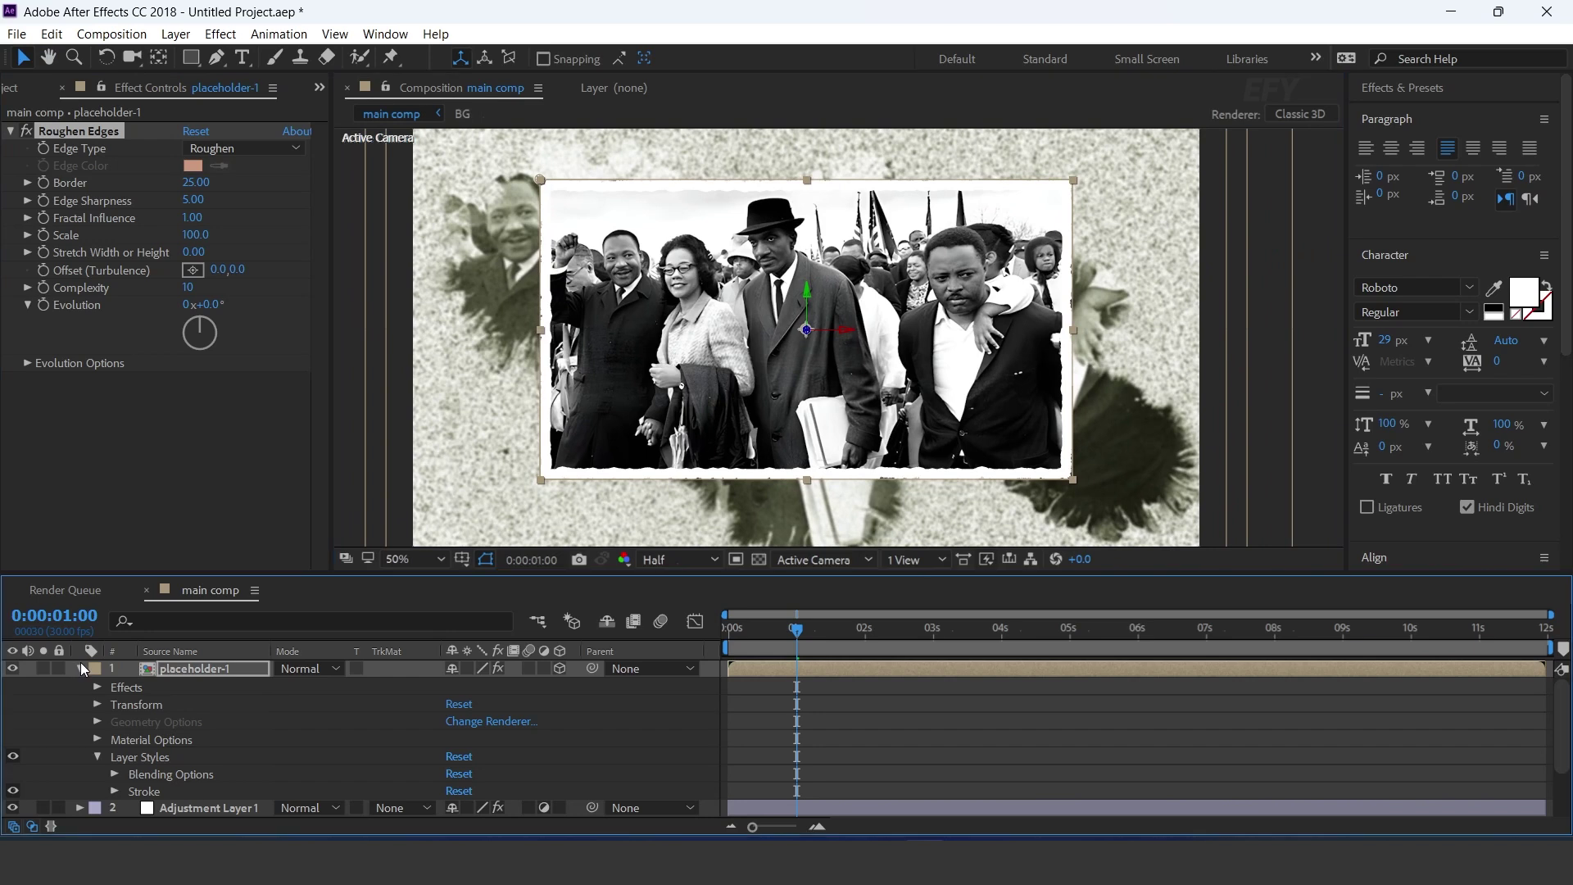
# Step: Collapse the top placeholder-1 layer's properties and apply the Sharpen effect to it with a Sharpen Amount of 12
pyautogui.click(82, 668)
pyautogui.hotkey('ctrl', 'space')
pyautogui.write('sh')
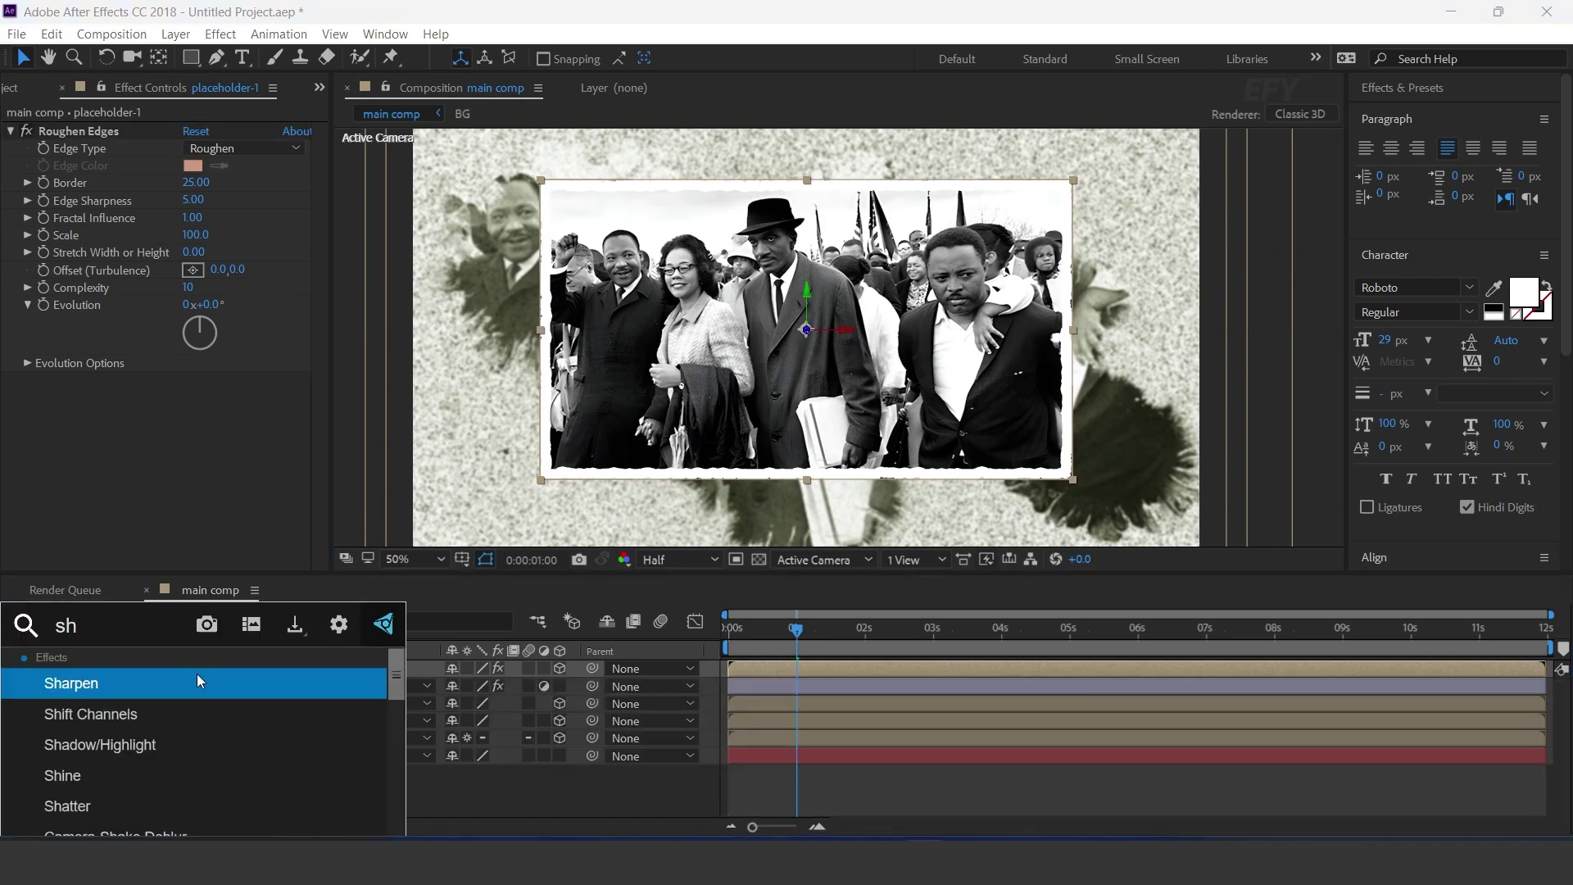
pyautogui.press('Return')
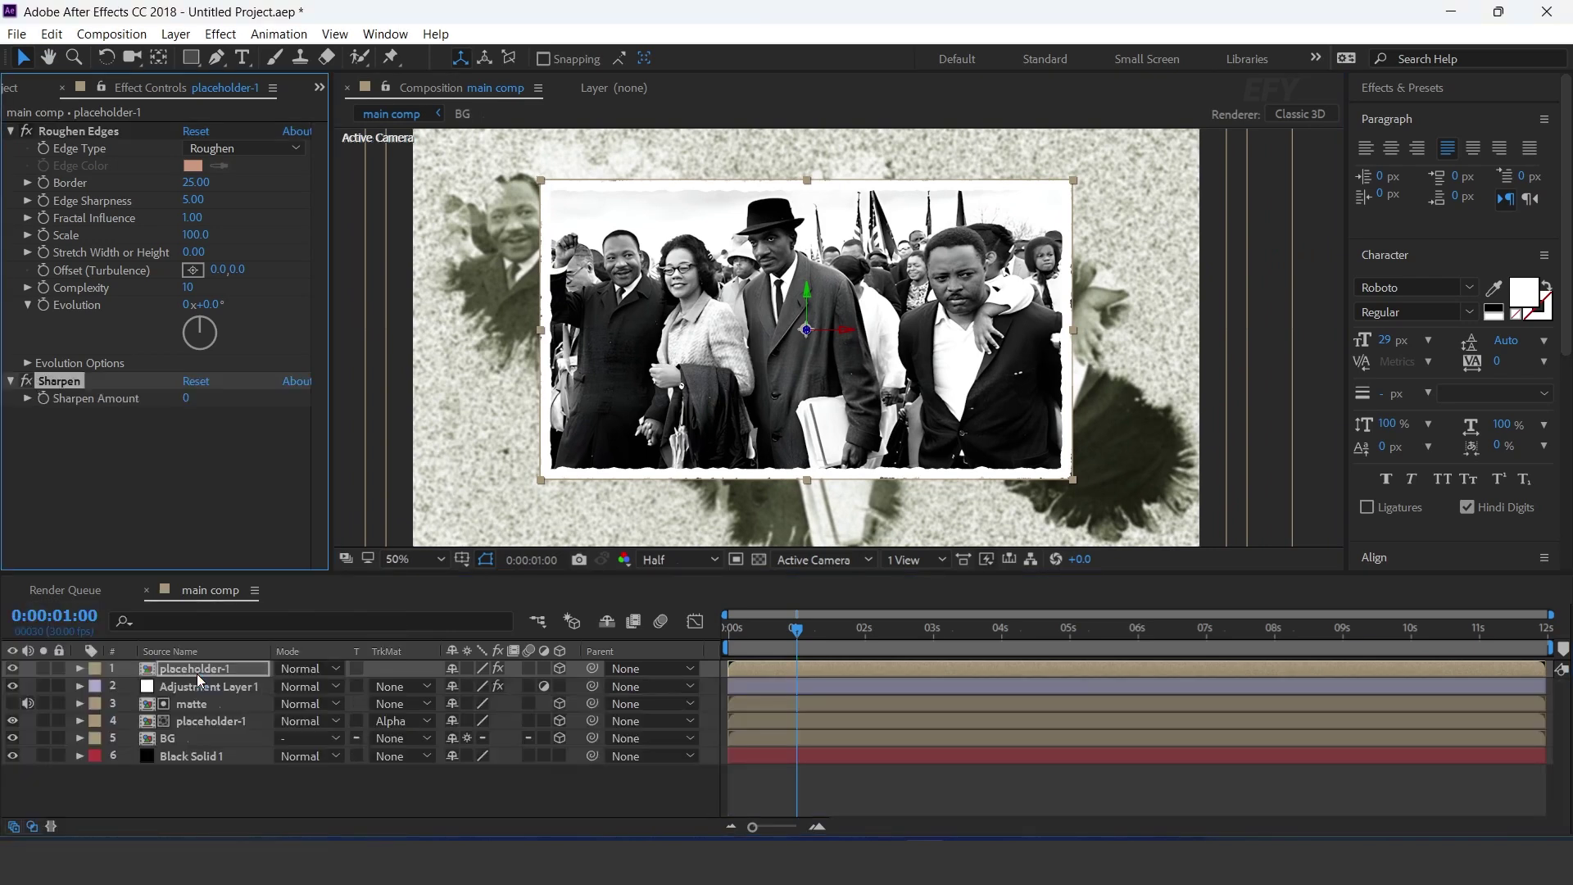
pyautogui.click(187, 398)
pyautogui.write('10')
pyautogui.press('Return')
pyautogui.press('.')
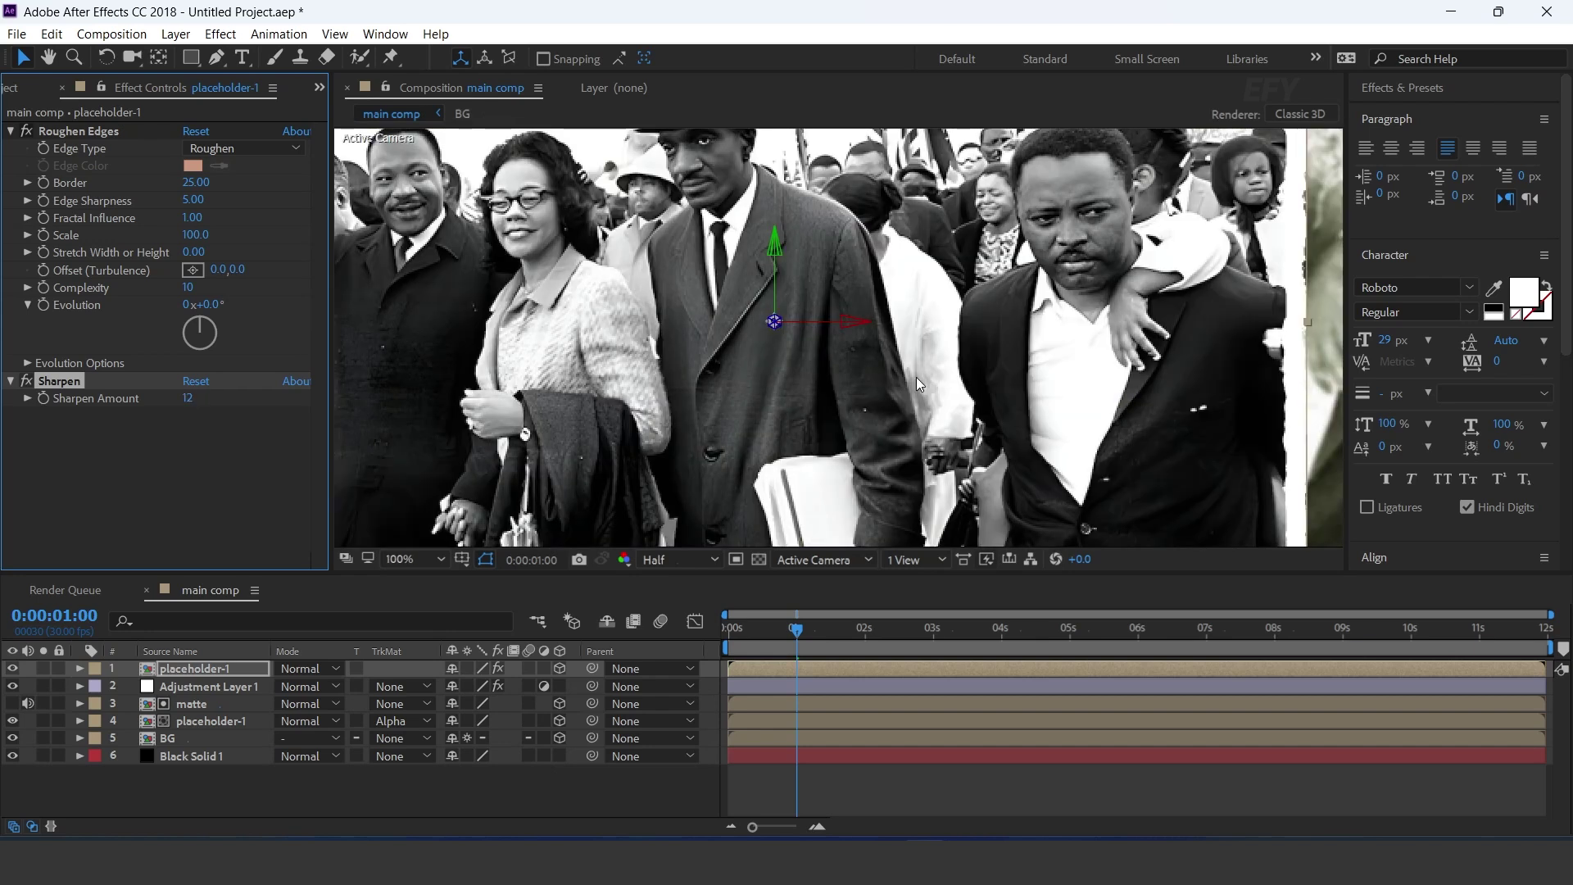
pyautogui.press(',')
# Step: Apply the Tint effect to the top placeholder-1 layer
pyautogui.hotkey('ctrl', 'space')
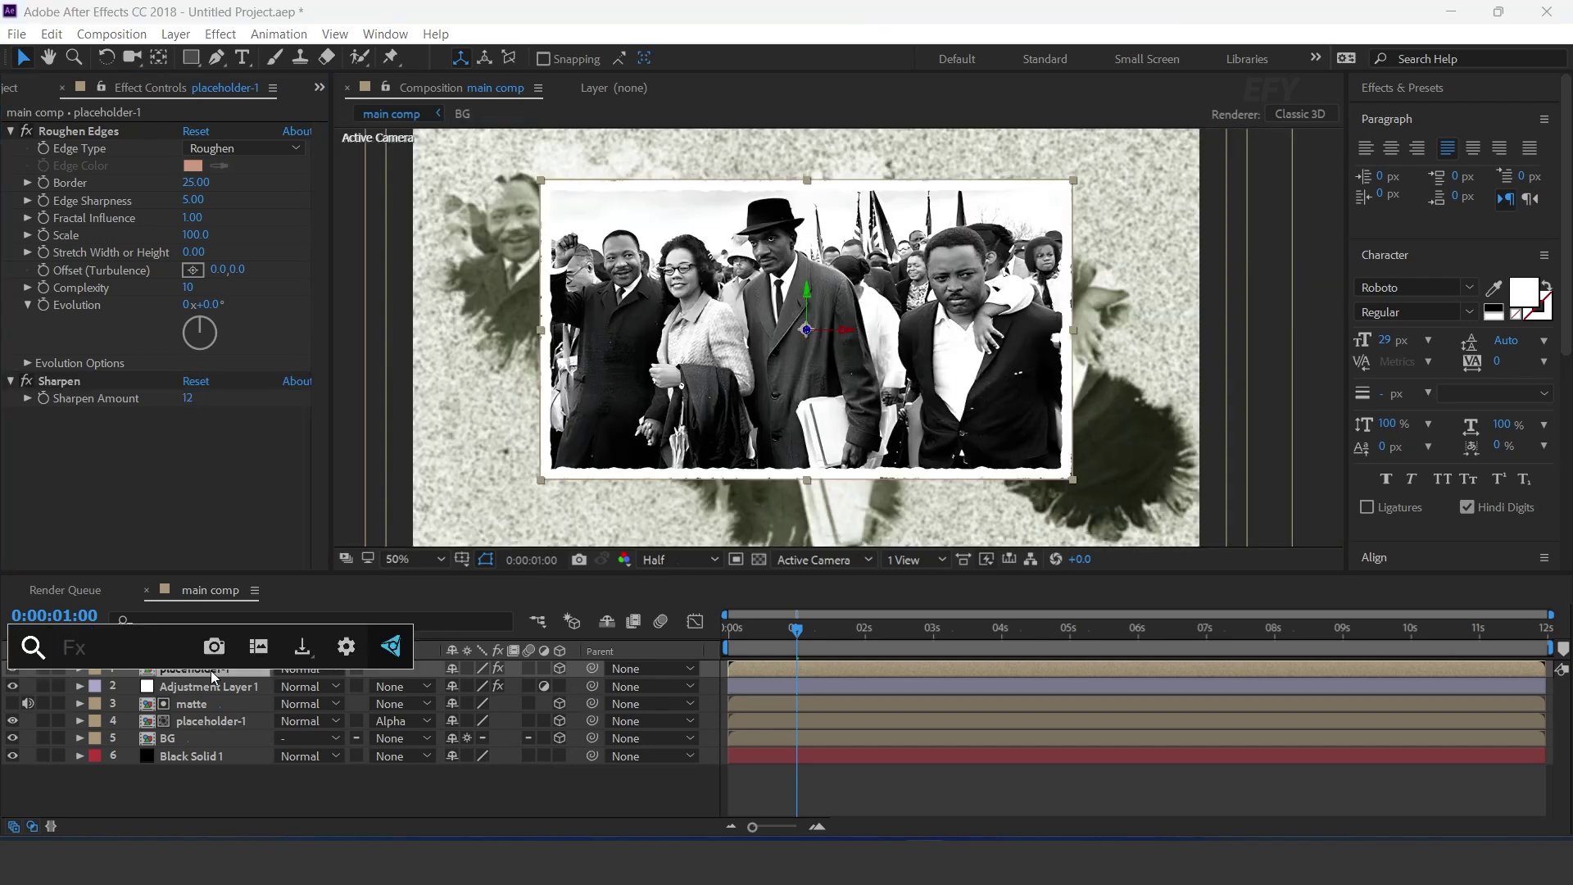
pyautogui.write('tin')
pyautogui.press('Return')
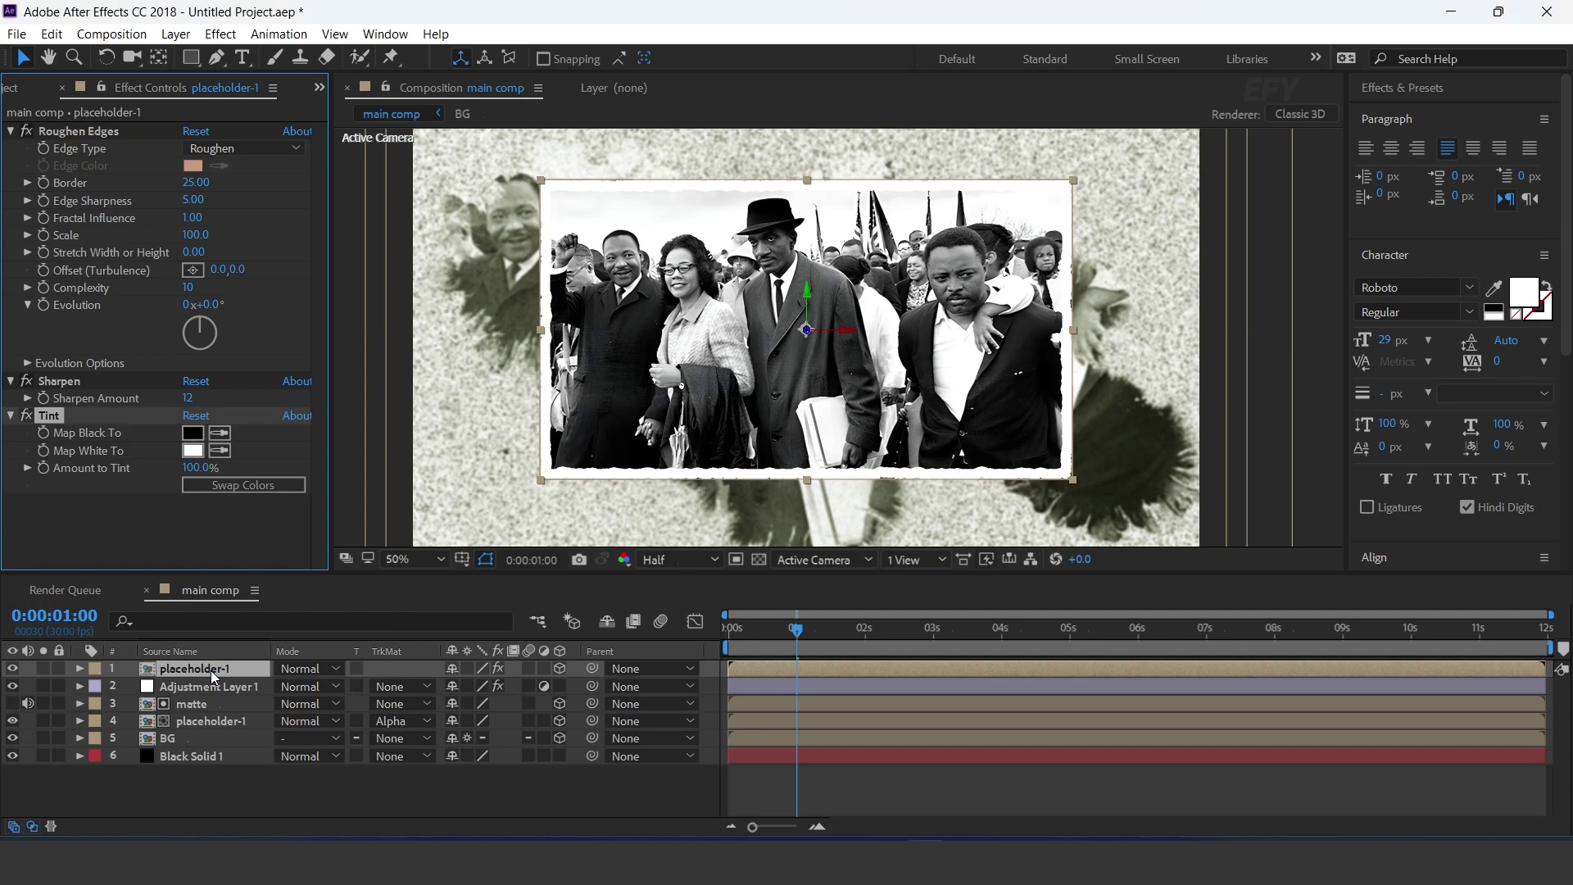
# Step: Open the effect search for the top placeholder-1 layer
pyautogui.hotkey('ctrl', 'space')
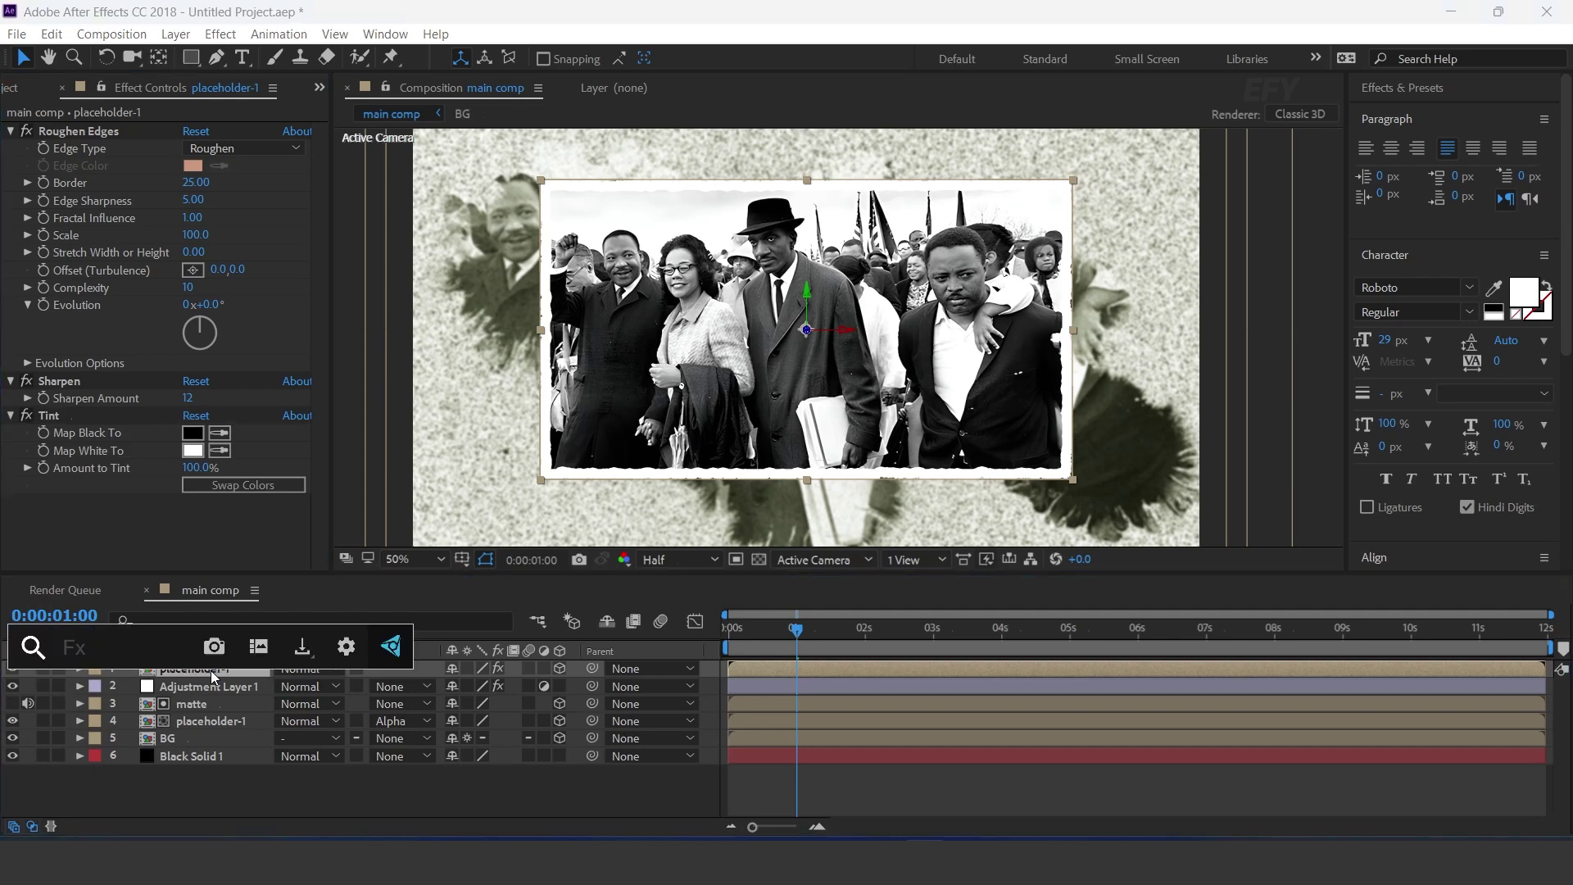
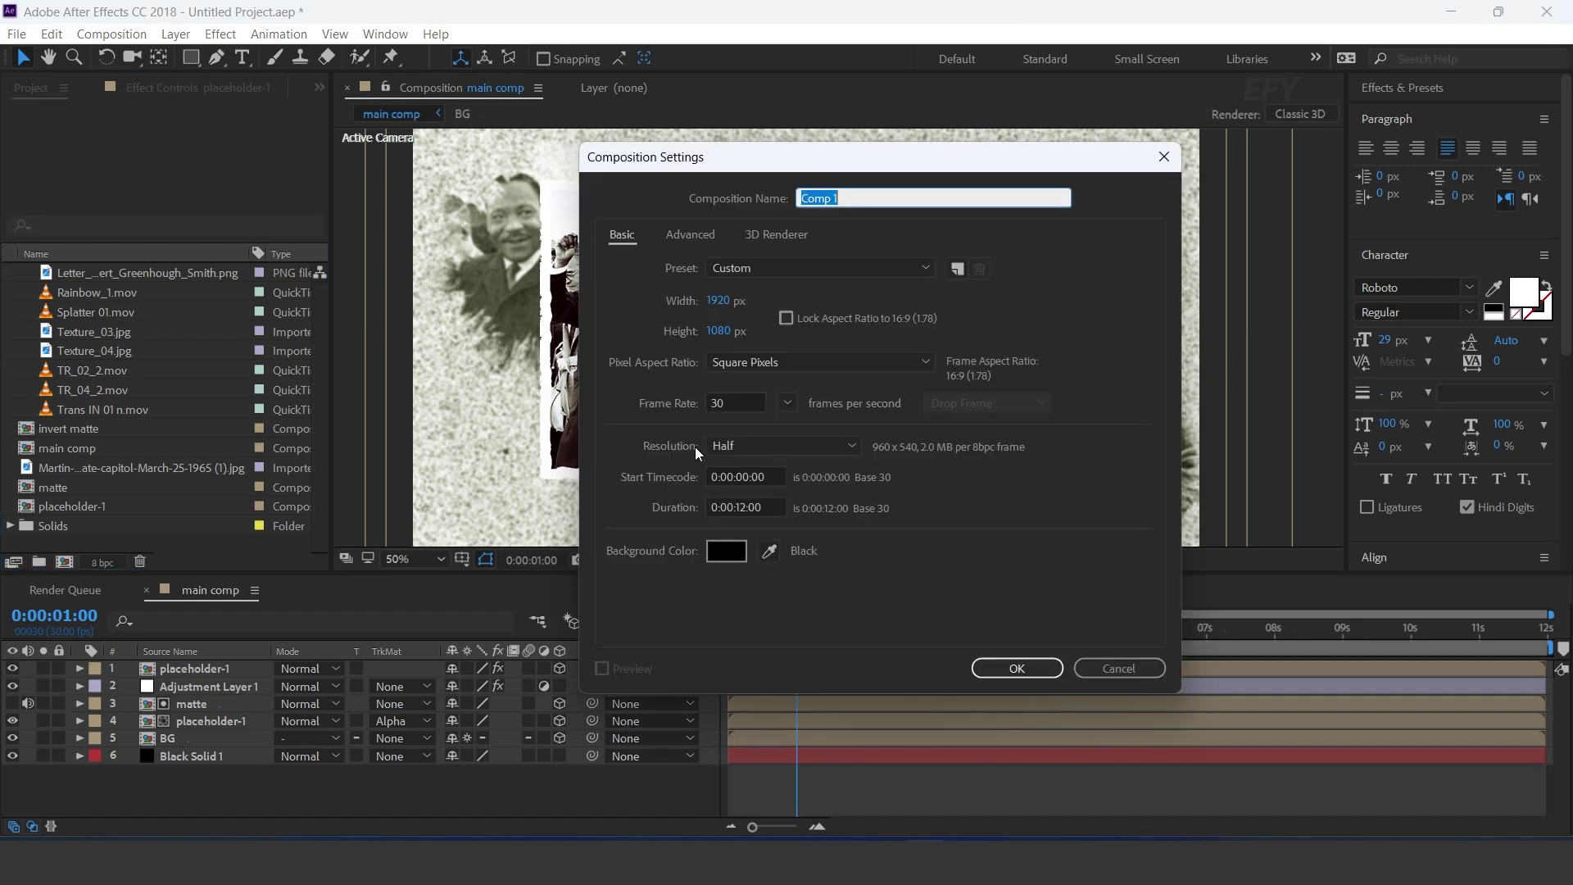
# Step: Create a 2500 × 2500 px composition named texture
pyautogui.click(735, 301)
pyautogui.write('2500')
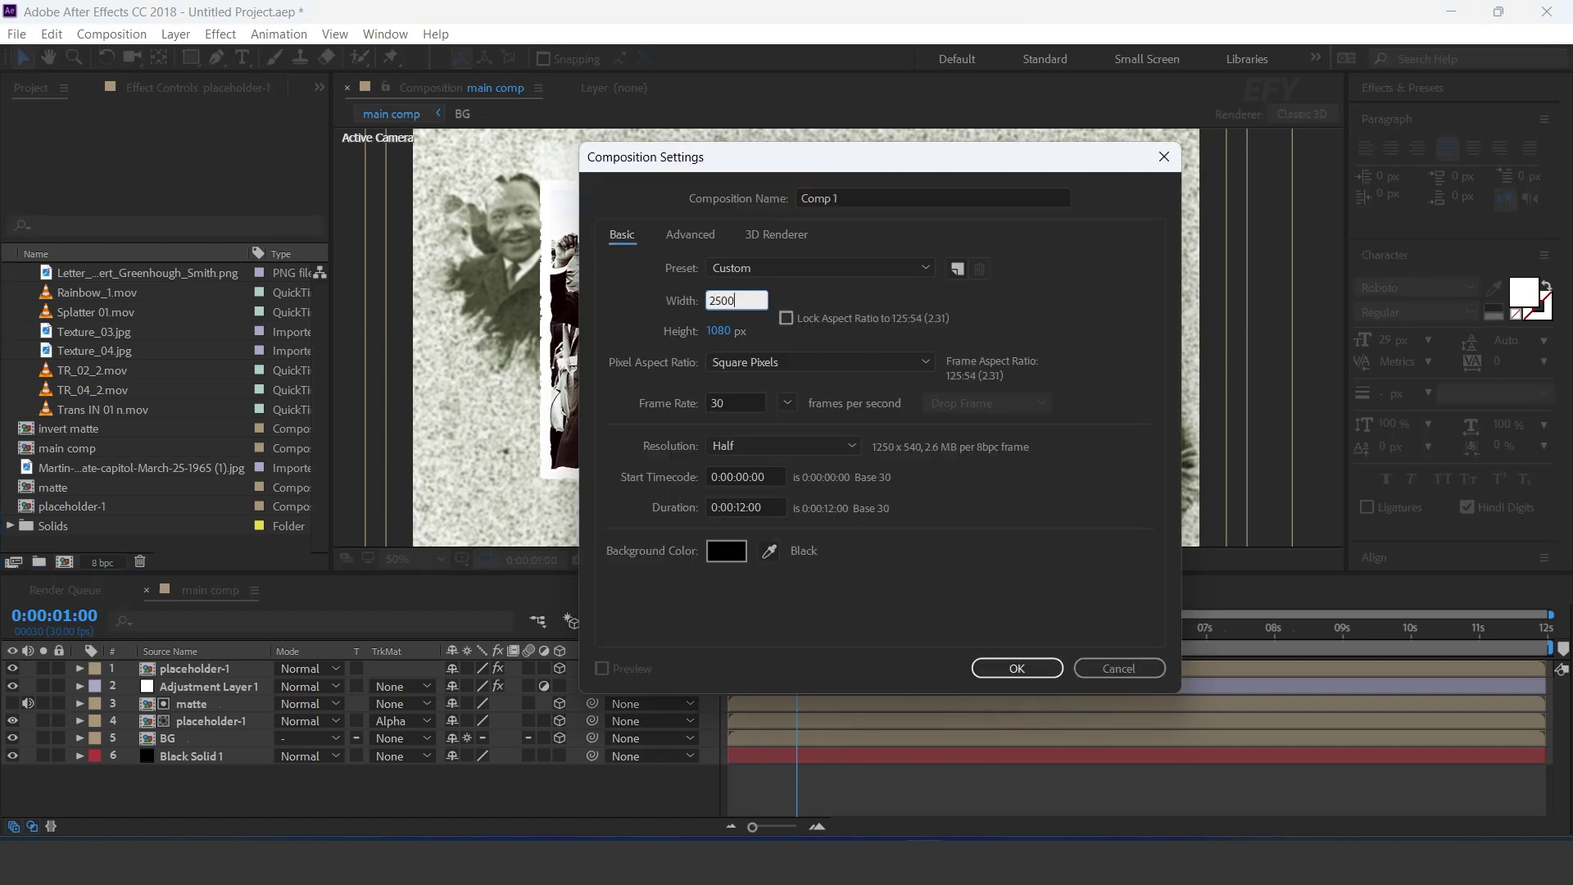
pyautogui.press('Tab')
pyautogui.write('2500')
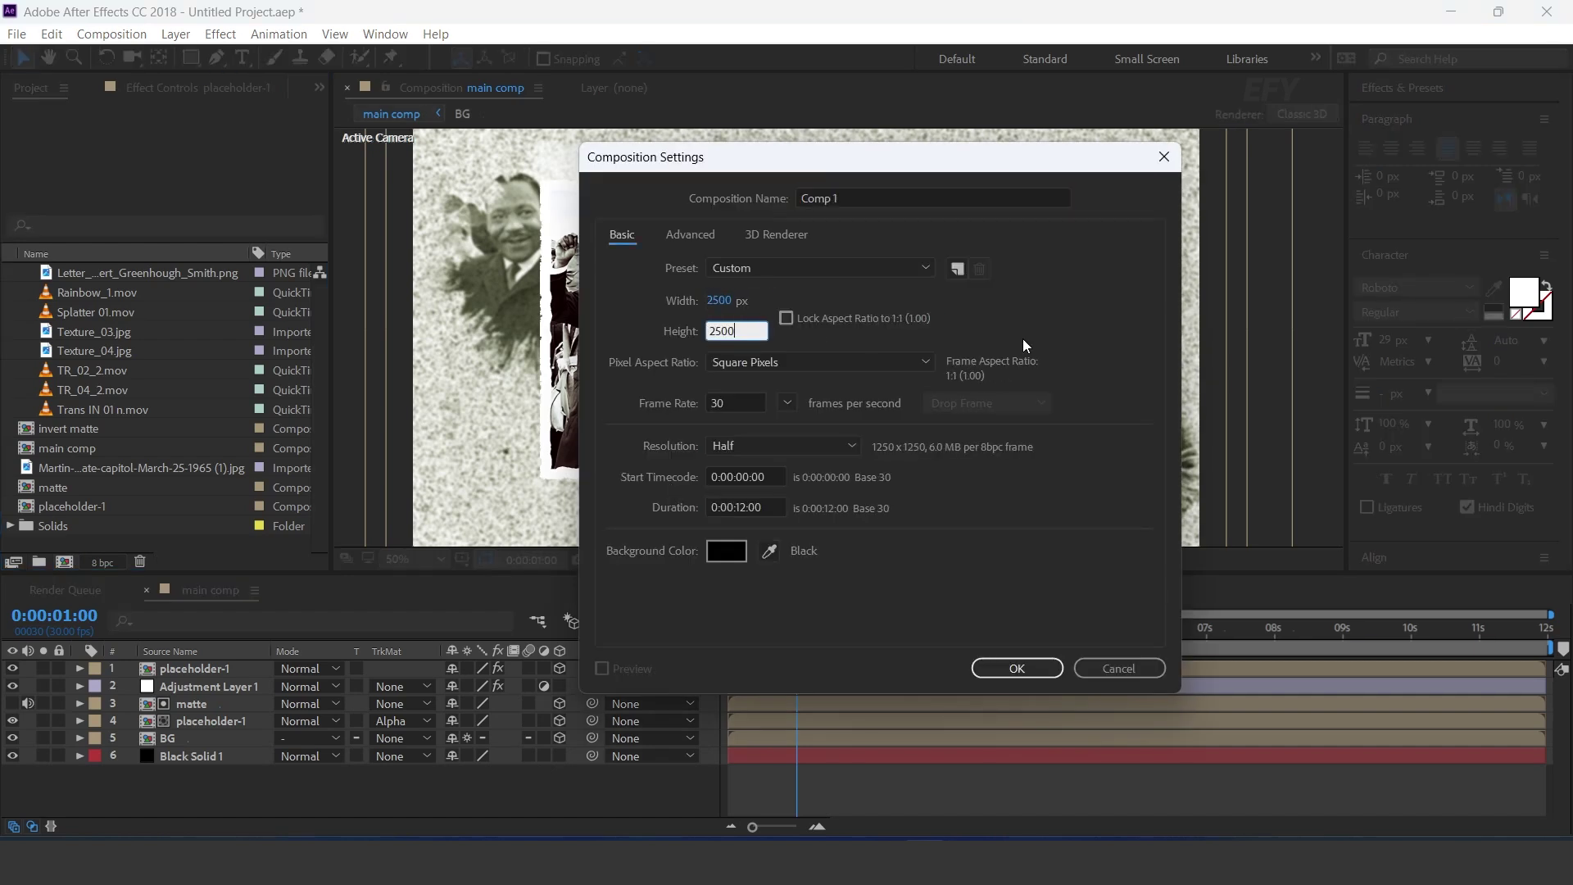
pyautogui.click(807, 199)
pyautogui.write('tex')
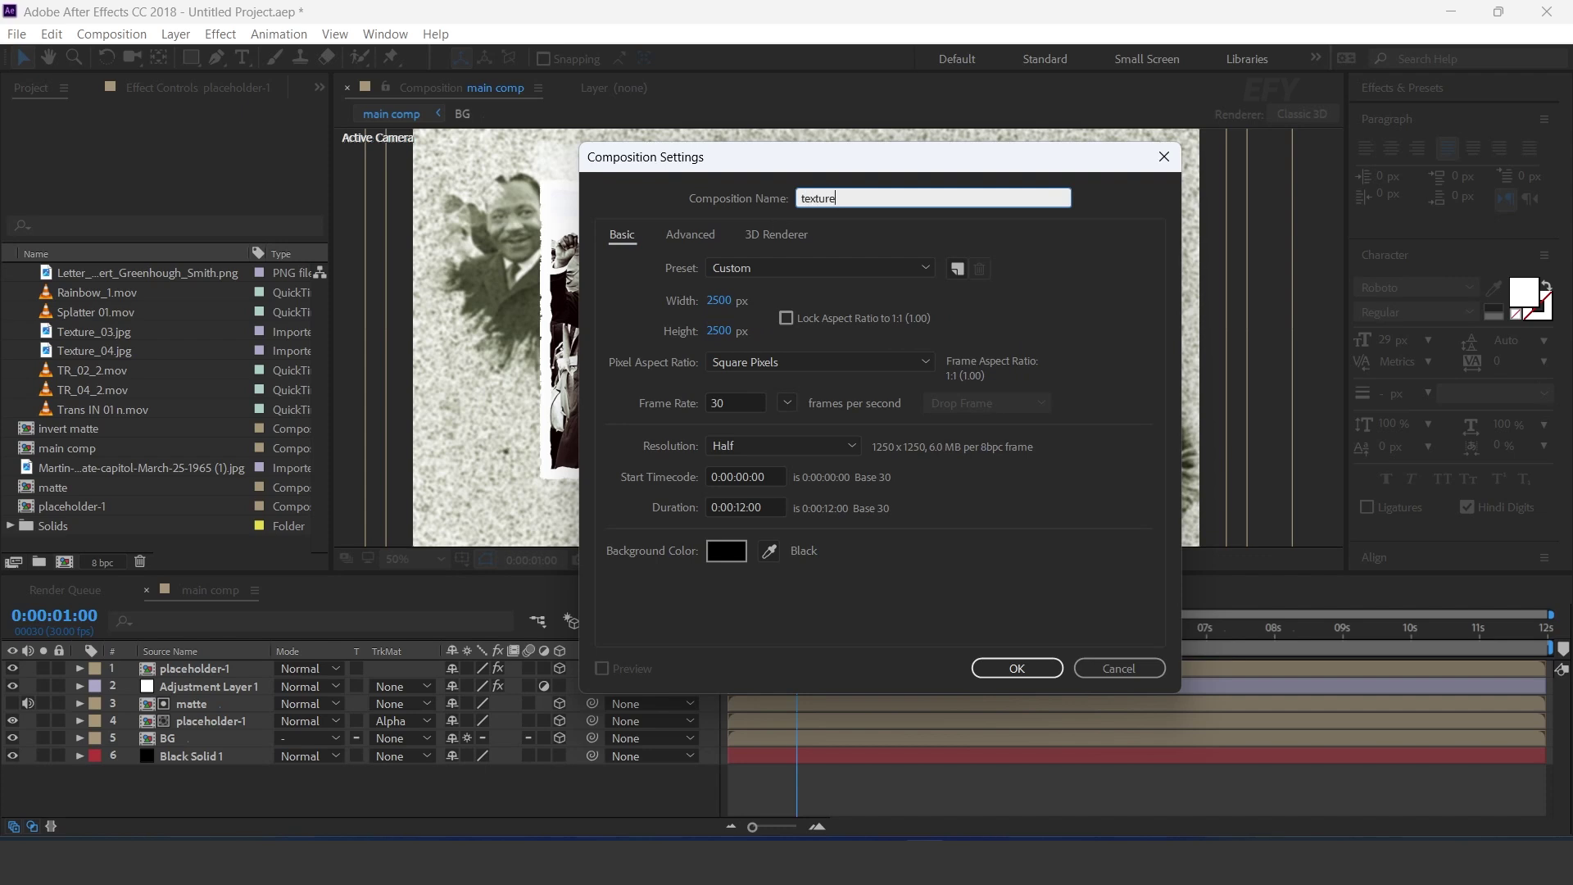
pyautogui.write('ture')
pyautogui.press('Return')
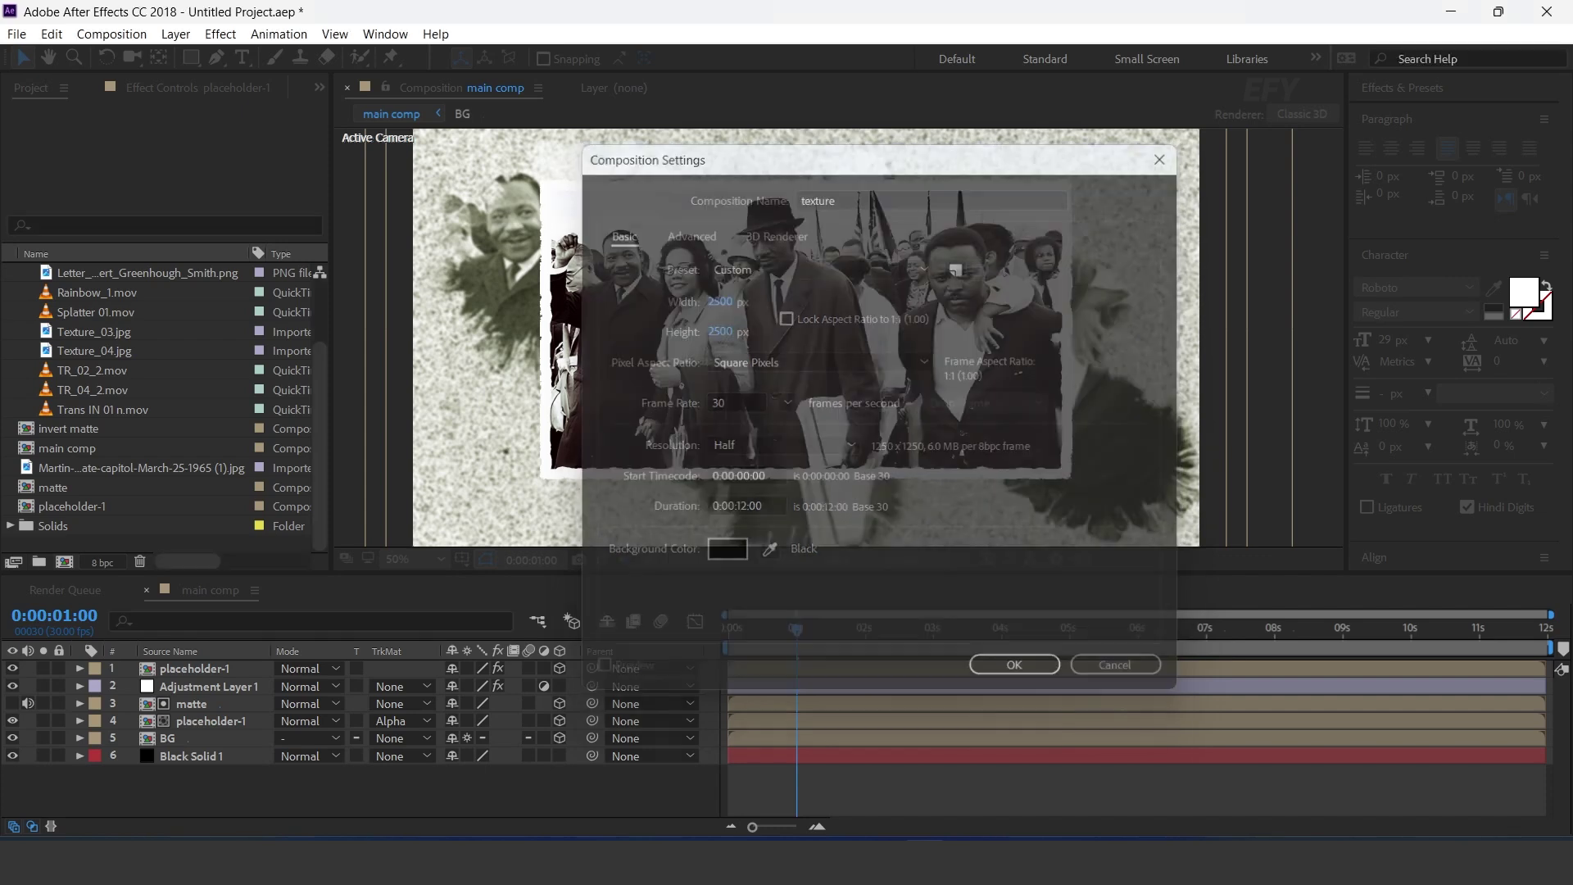
# Step: Add Texture_04.jpg from the elements folder to the texture composition
pyautogui.press(',')
pyautogui.press(',')
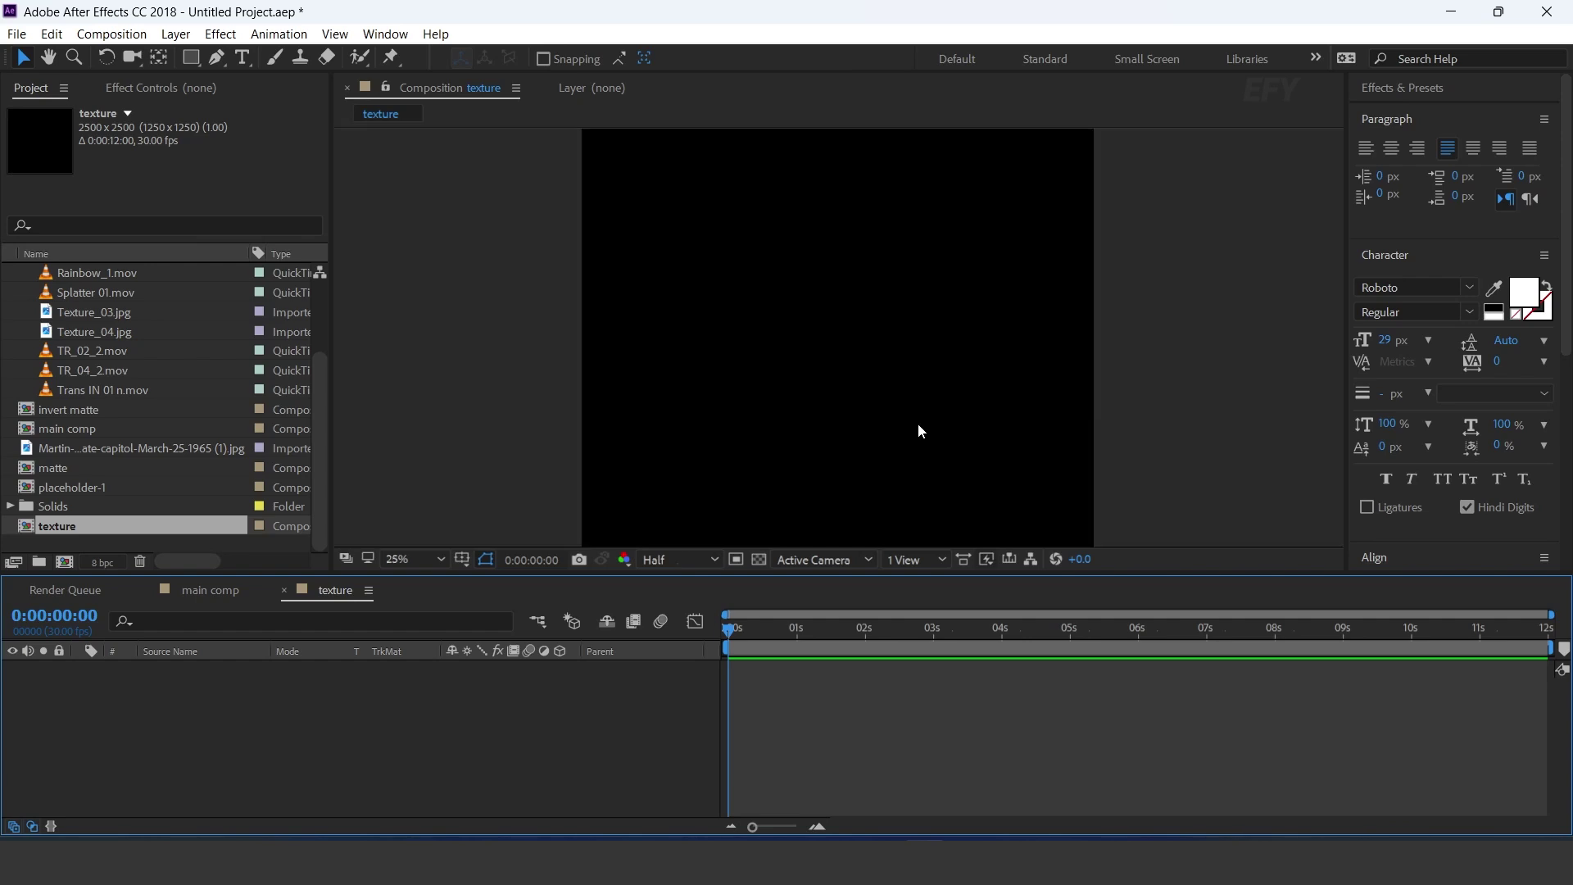
pyautogui.scroll(2, 144, 406)
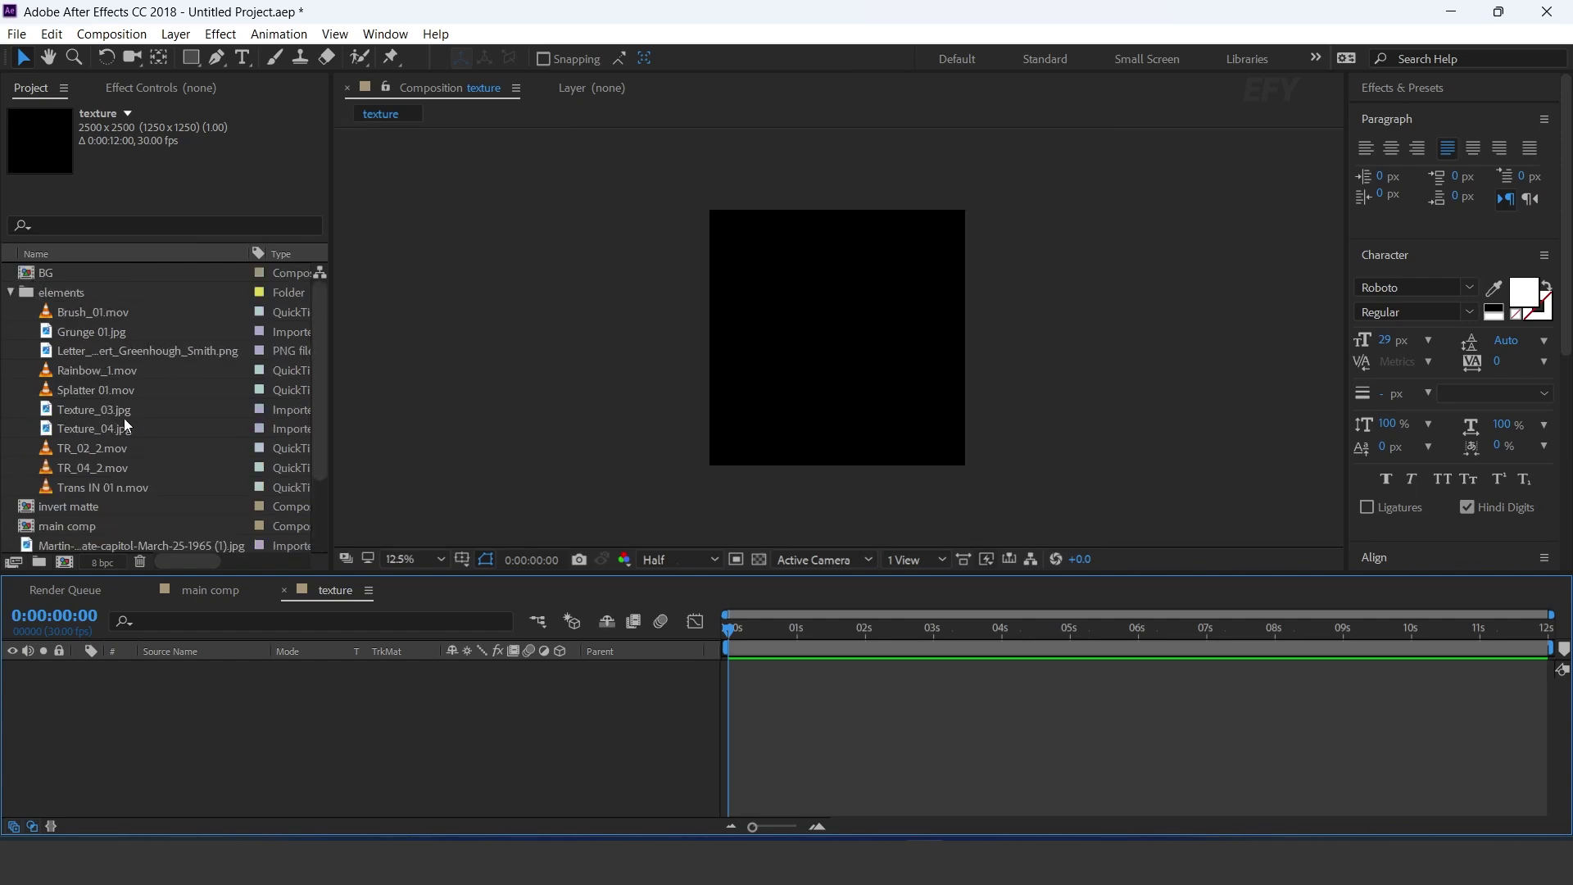
pyautogui.click(124, 414)
pyautogui.click(74, 431)
pyautogui.moveTo(75, 438); pyautogui.dragTo(247, 651)
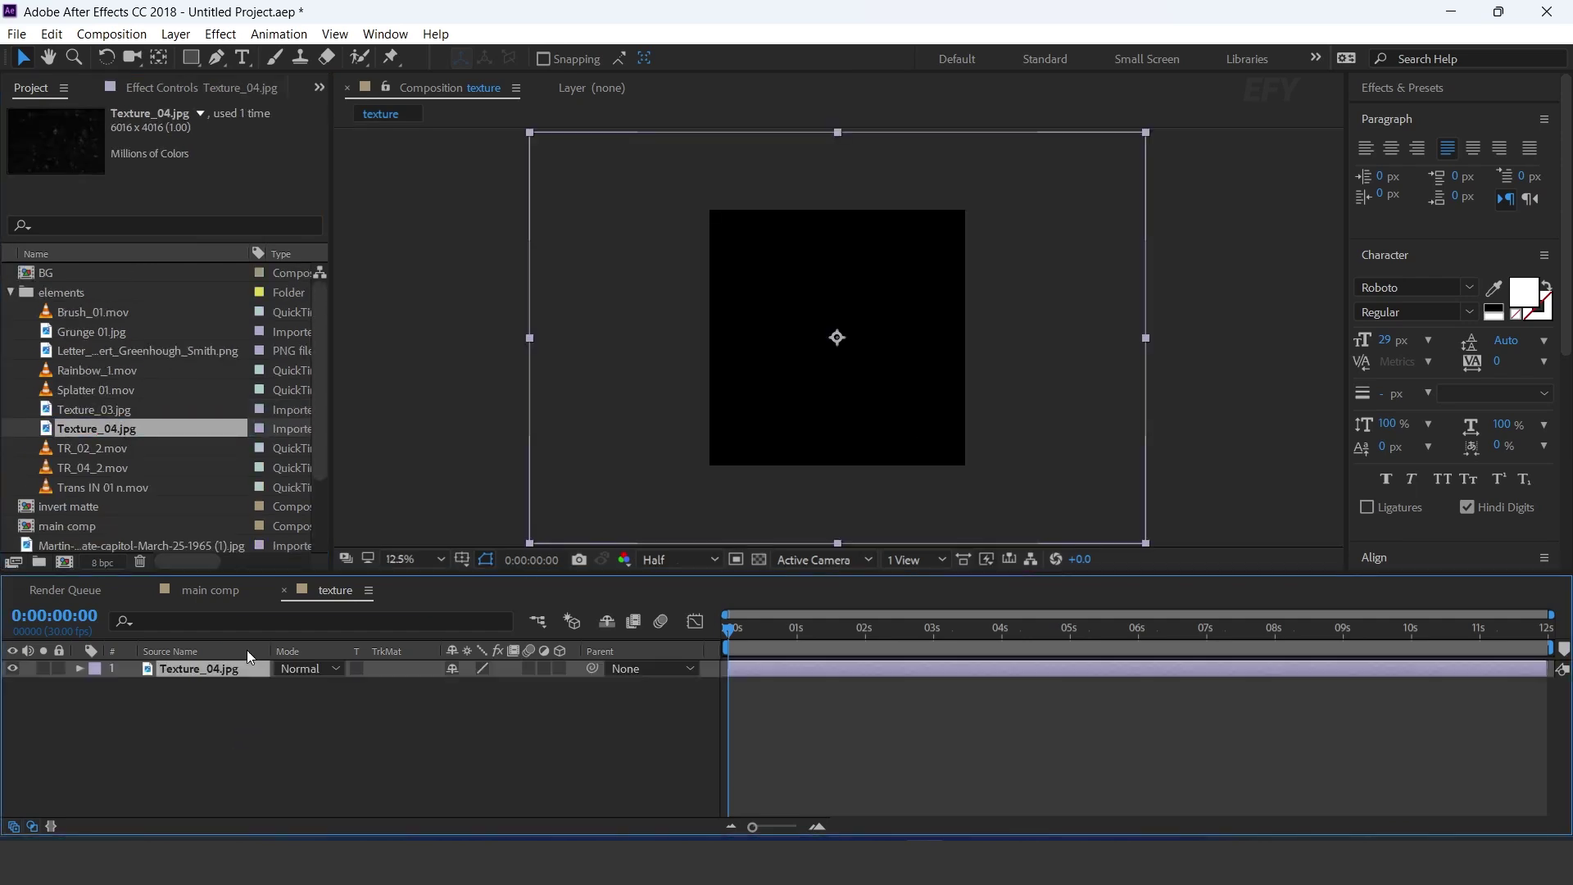
# Step: Apply the Shift Channels effect to Texture_04.jpg with Take Alpha From set to Luminance, and show the transparency grid
pyautogui.hotkey('ctrl', 'space')
pyautogui.write('shi')
pyautogui.click(206, 678)
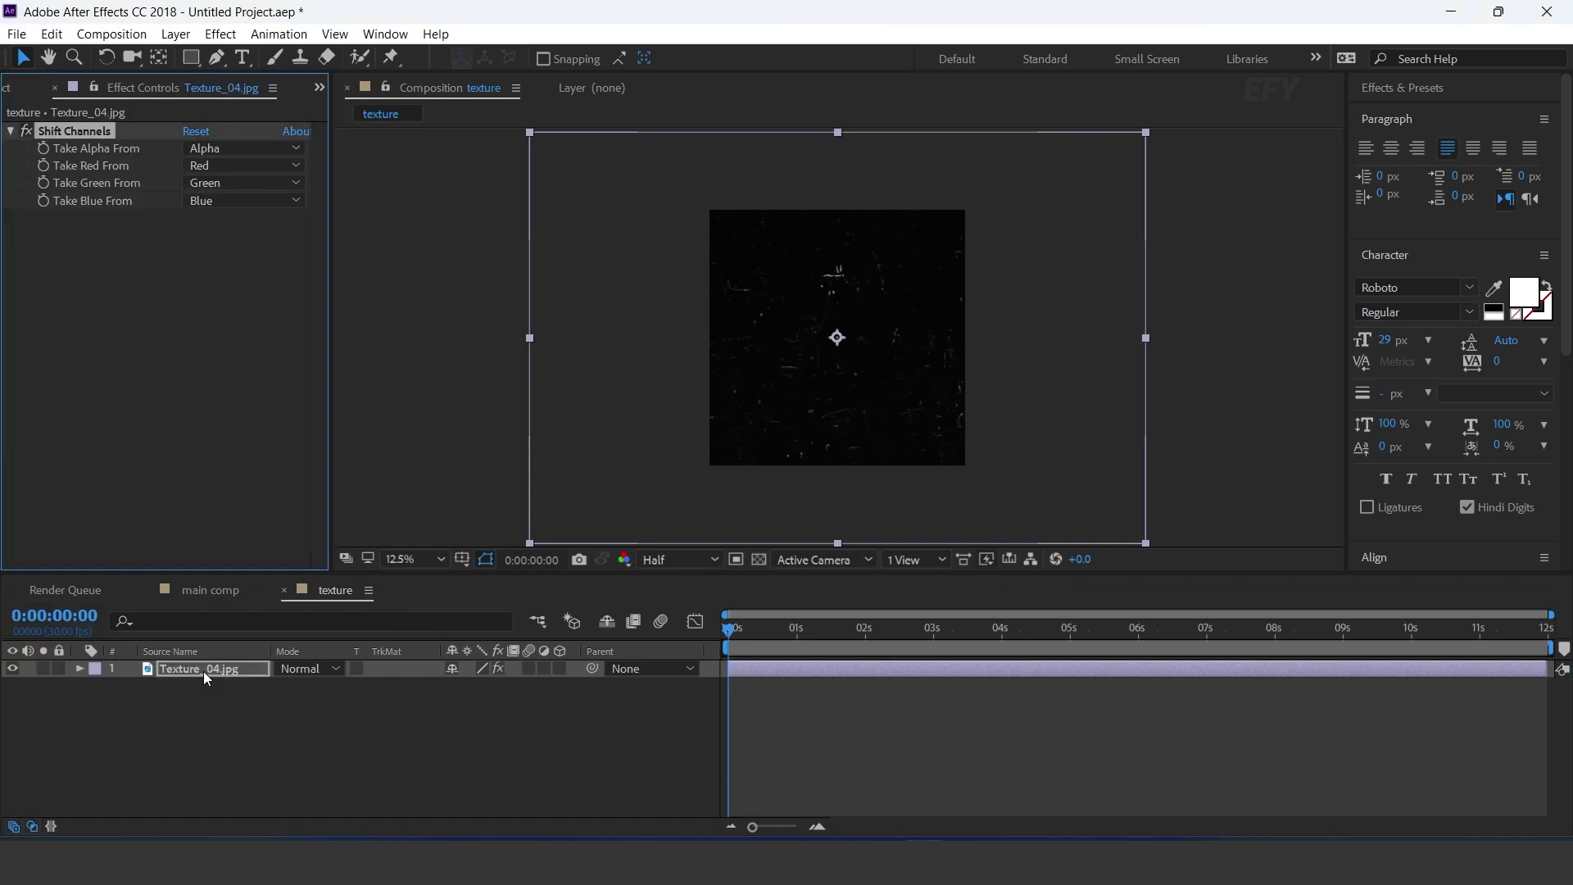
pyautogui.click(244, 149)
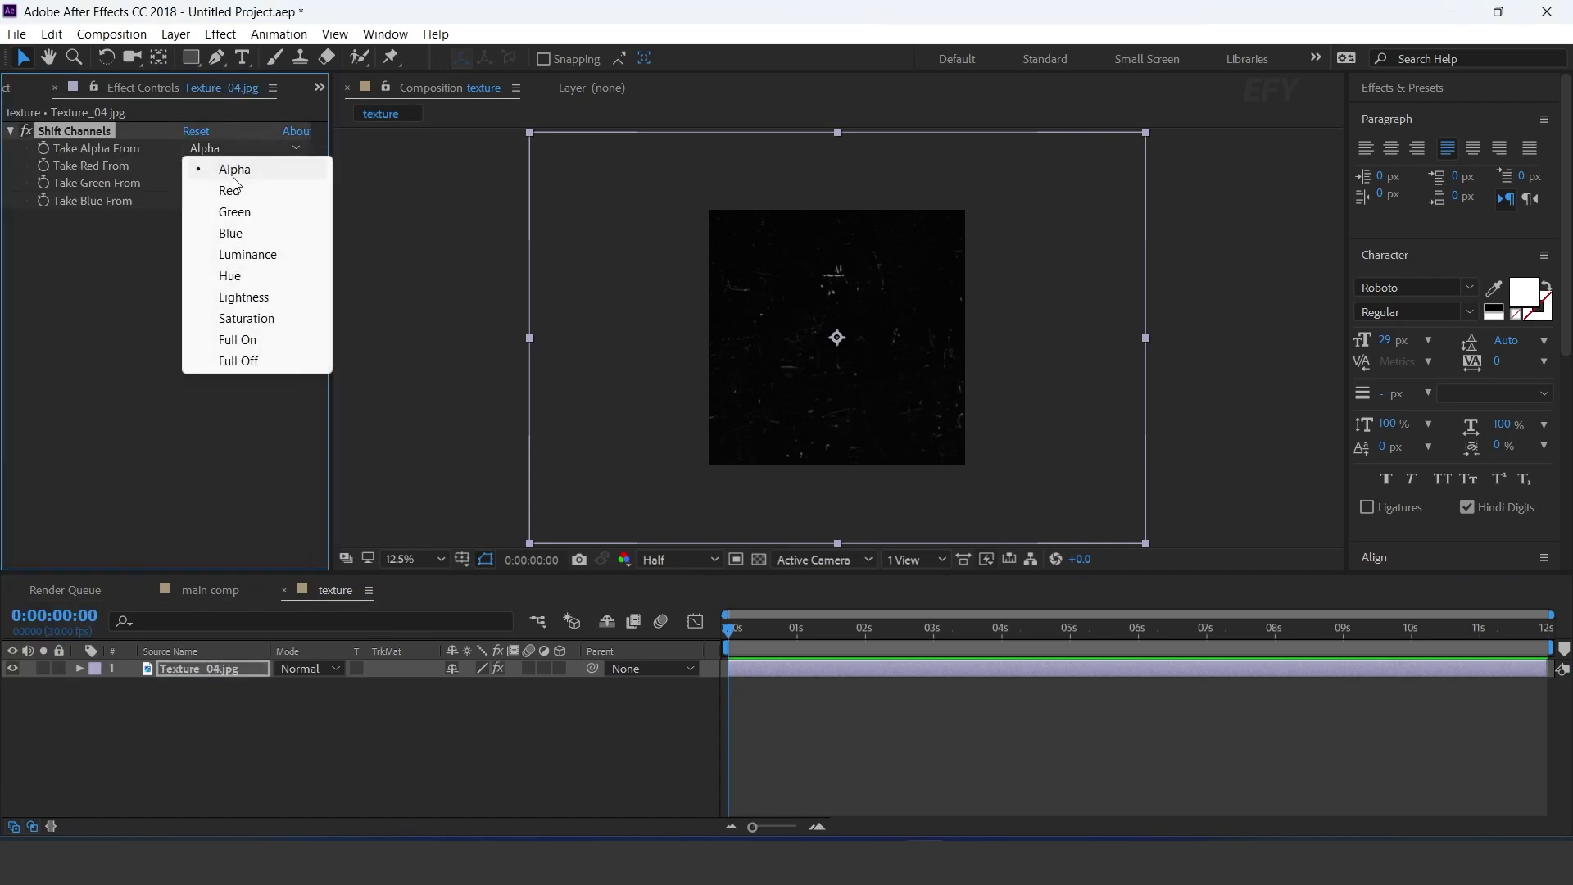
pyautogui.click(256, 253)
pyautogui.click(759, 559)
# Step: Scale Texture_04.jpg to 65% and move it down so its centre sits at the composition's lower edge
pyautogui.press('s')
pyautogui.moveTo(494, 689); pyautogui.dragTo(475, 693)
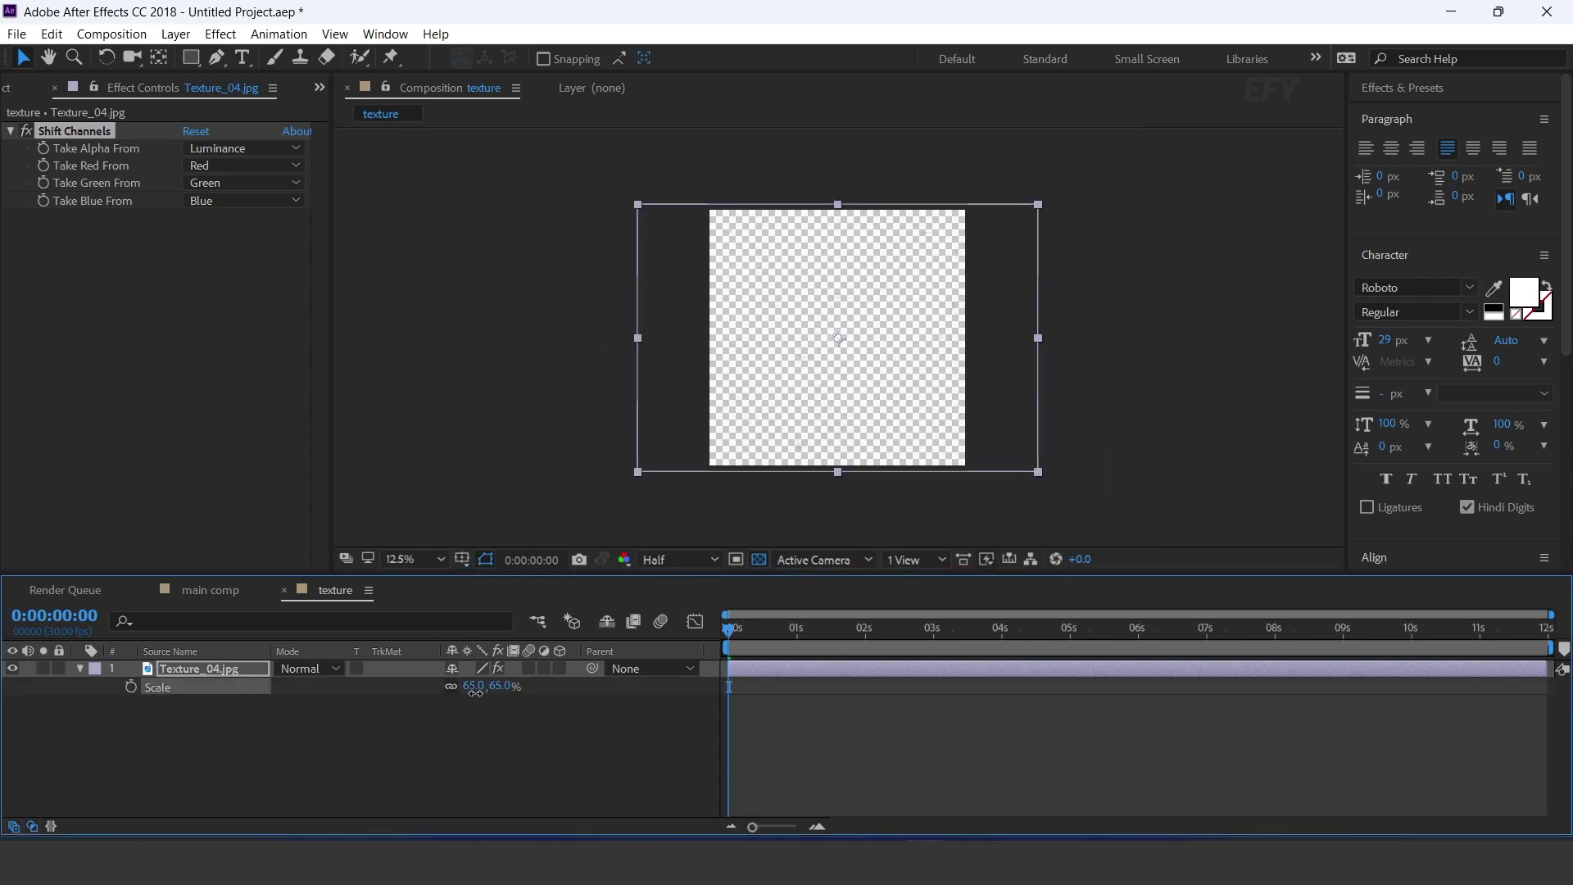
pyautogui.moveTo(938, 337); pyautogui.dragTo(941, 463)
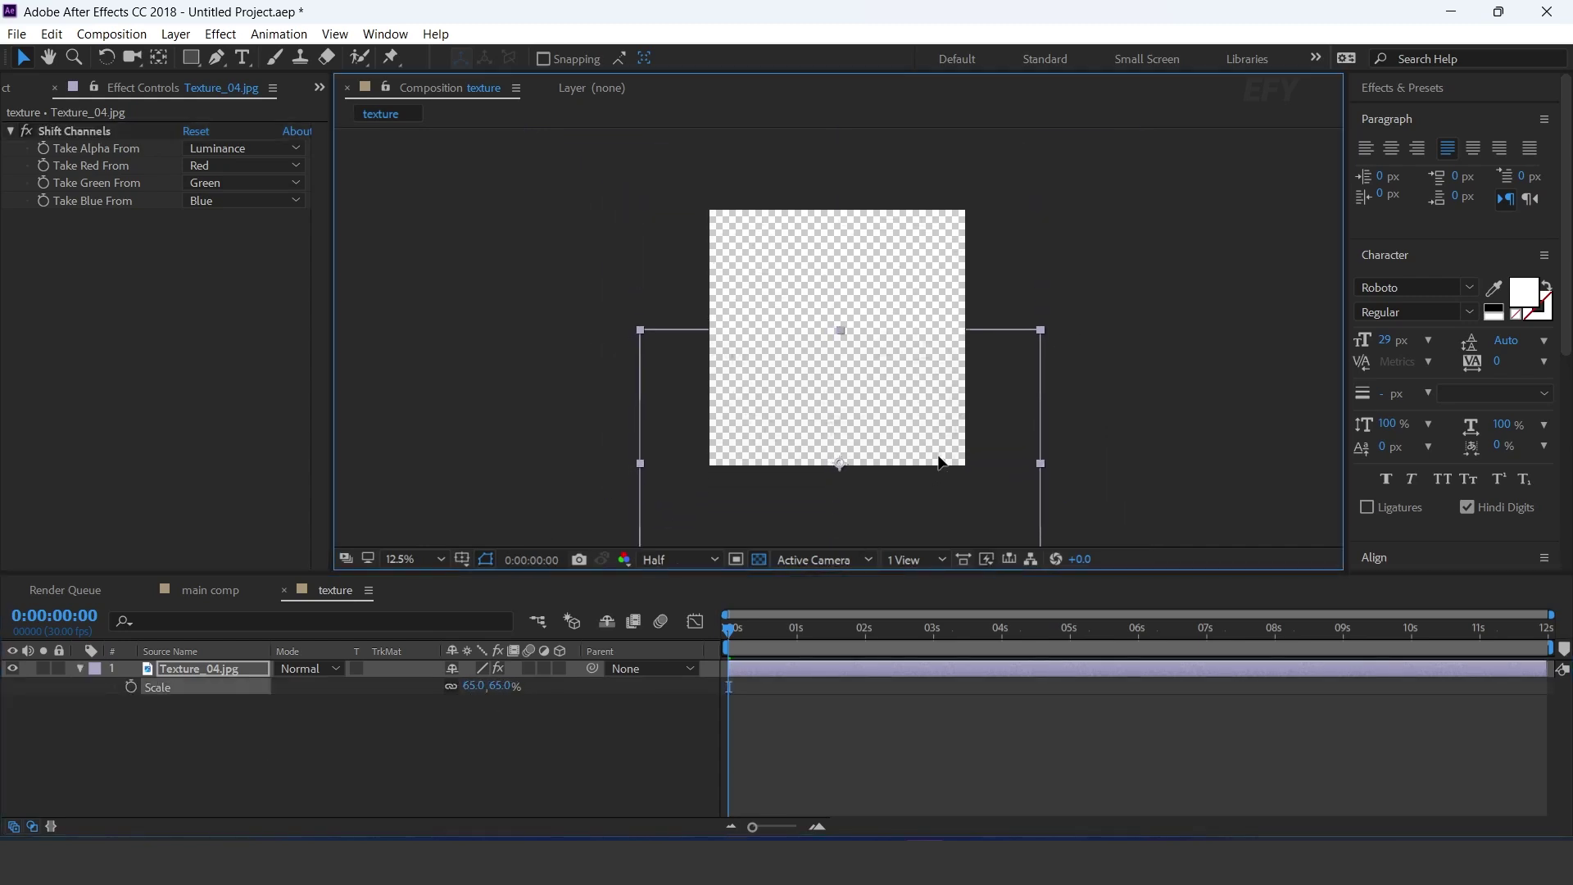
# Step: Add Texture_03.jpg to the texture composition above Texture_04.jpg
pyautogui.click(29, 88)
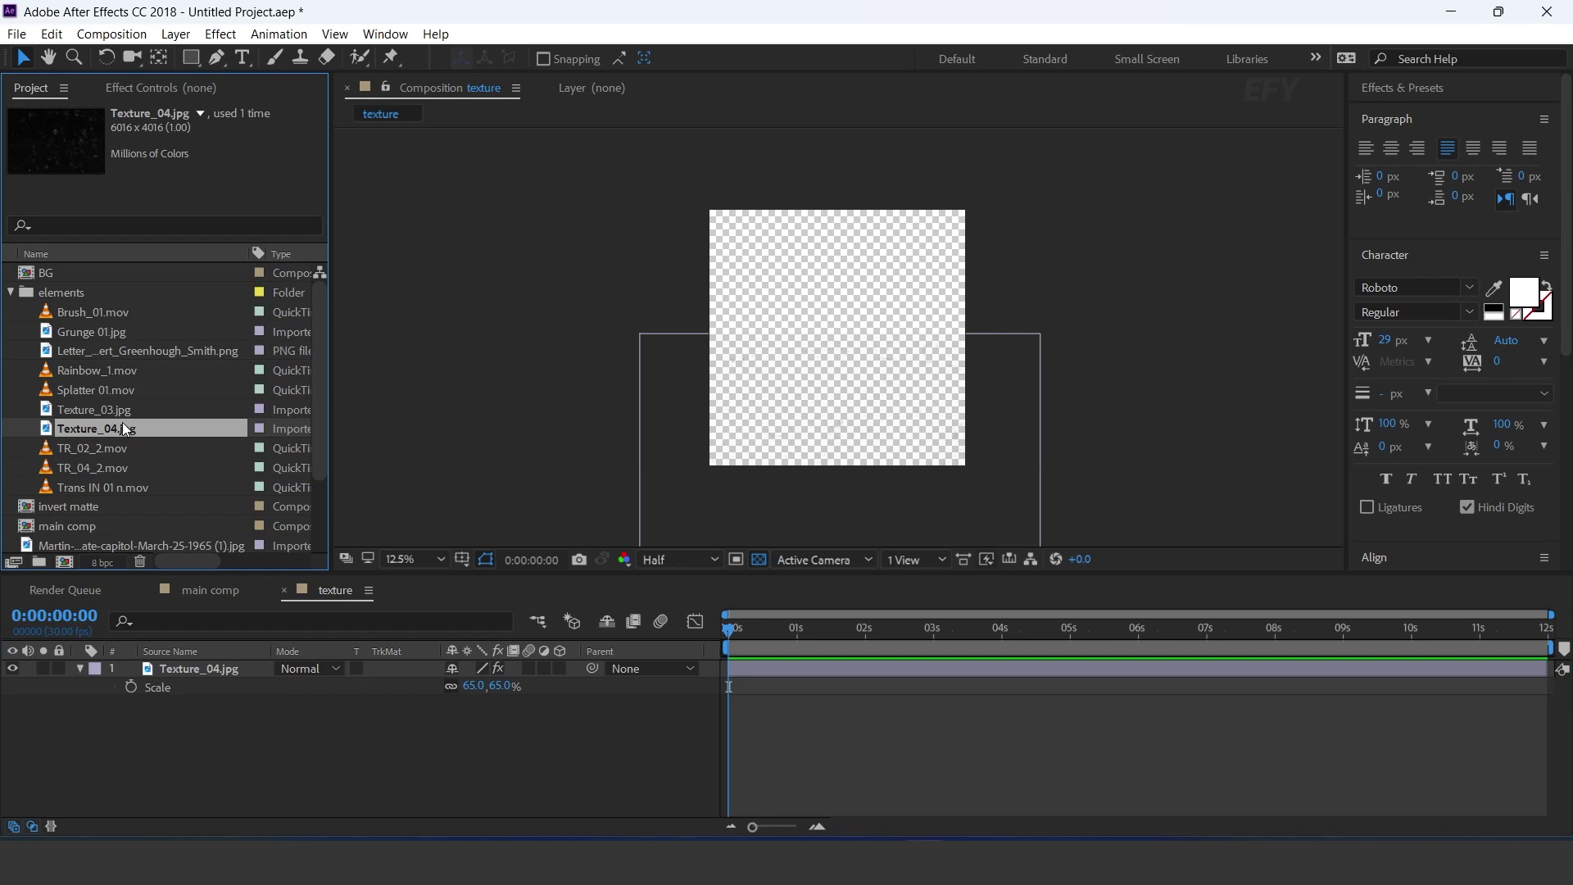
pyautogui.click(116, 416)
pyautogui.moveTo(50, 408); pyautogui.dragTo(229, 670)
# Step: Copy the Shift Channels effect from Texture_04.jpg to Texture_03.jpg
pyautogui.click(210, 690)
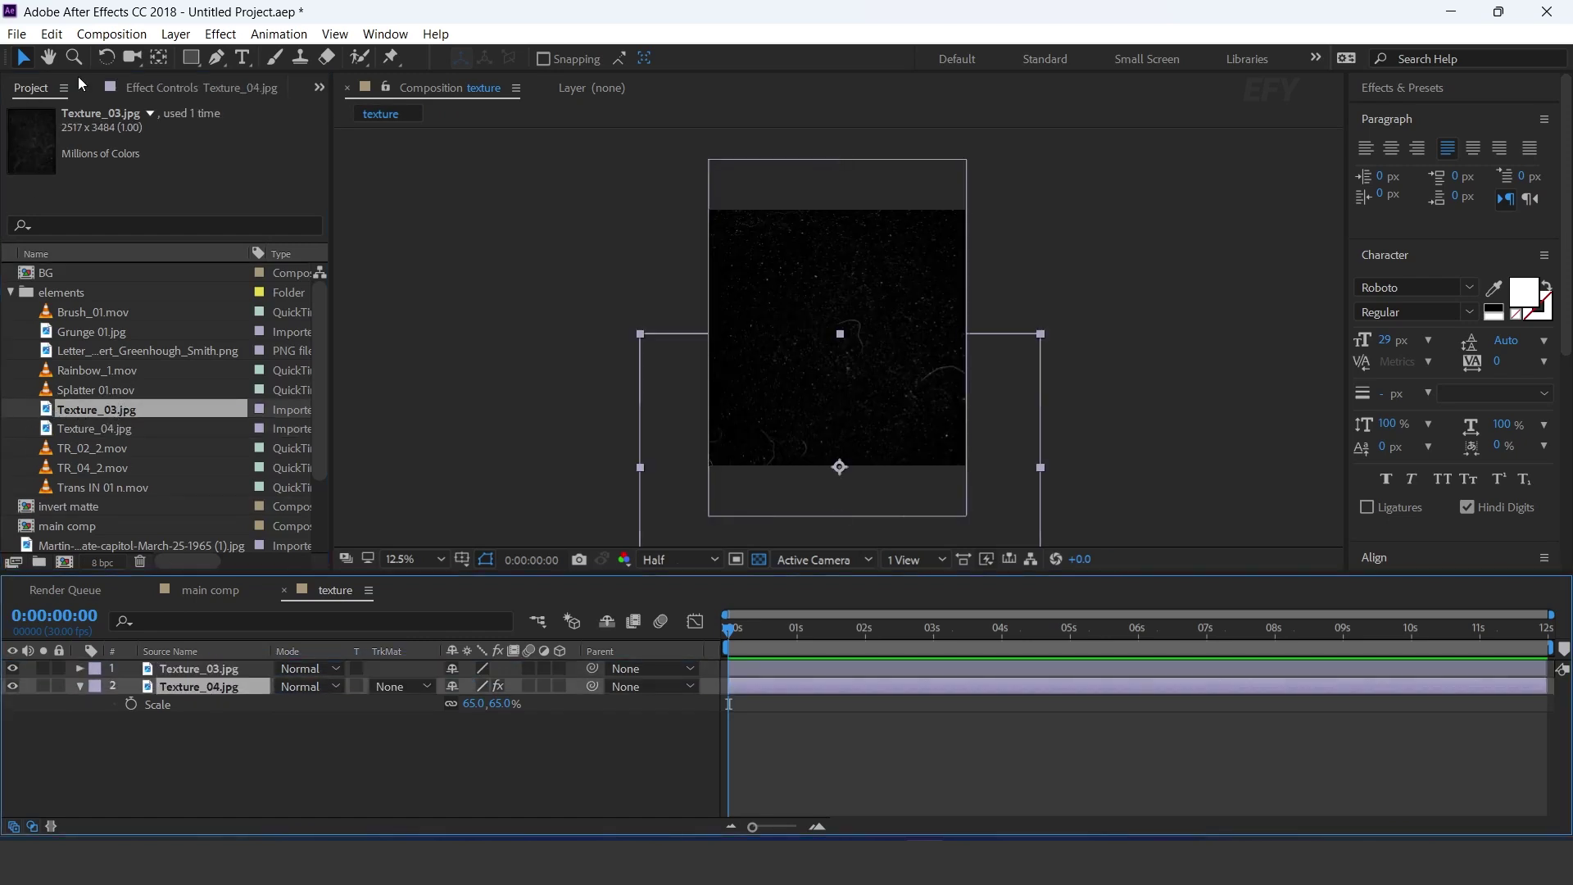
pyautogui.click(182, 88)
pyautogui.click(80, 132)
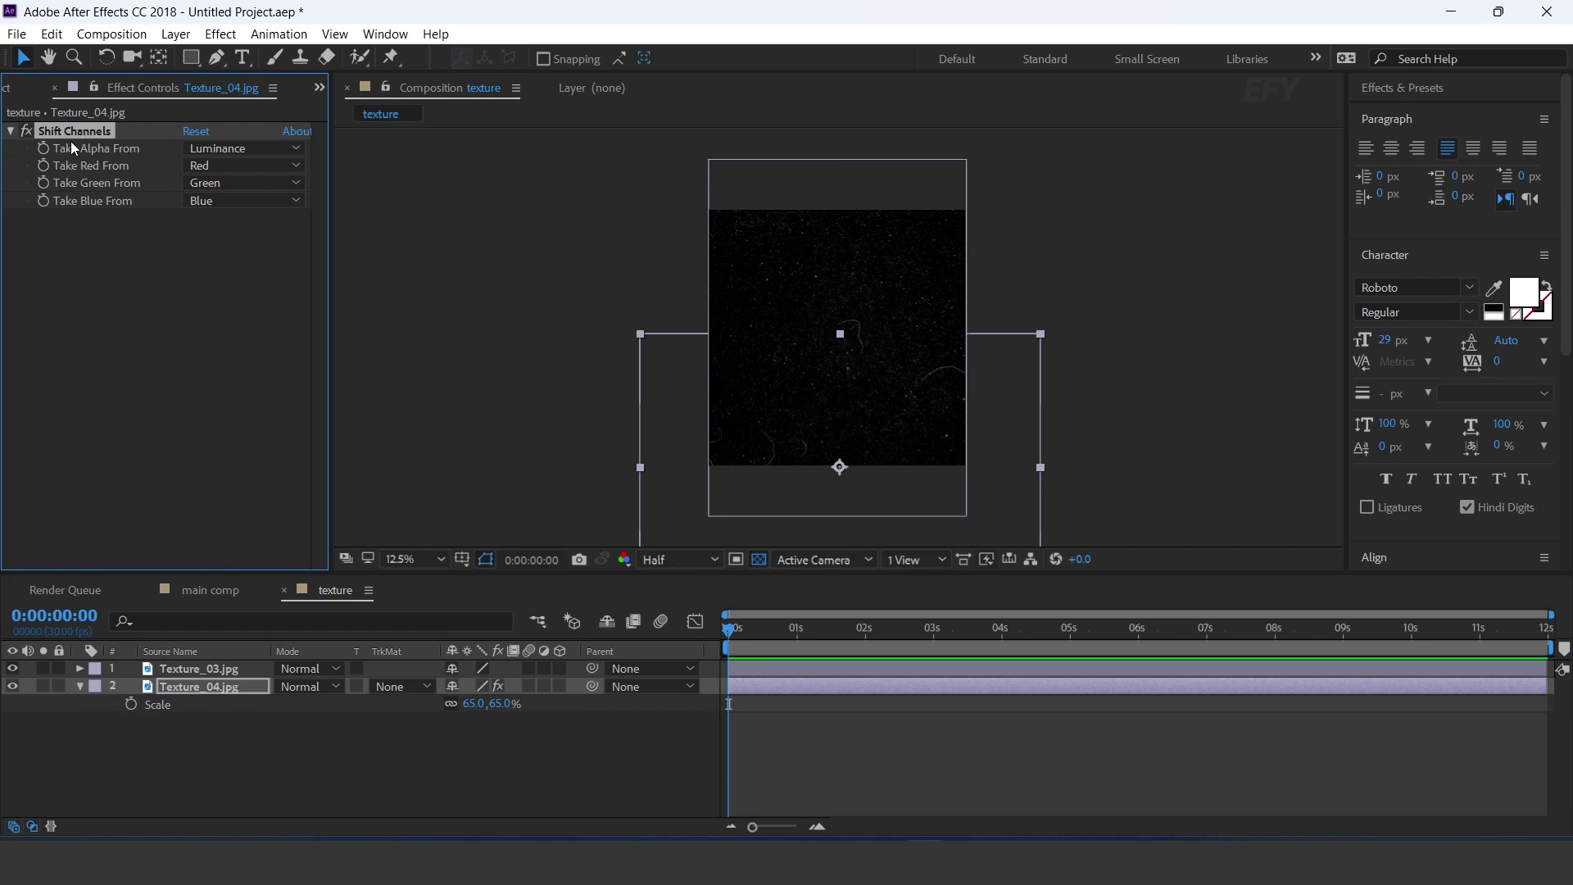
pyautogui.click(220, 676)
pyautogui.hotkey('ctrl', 'v')
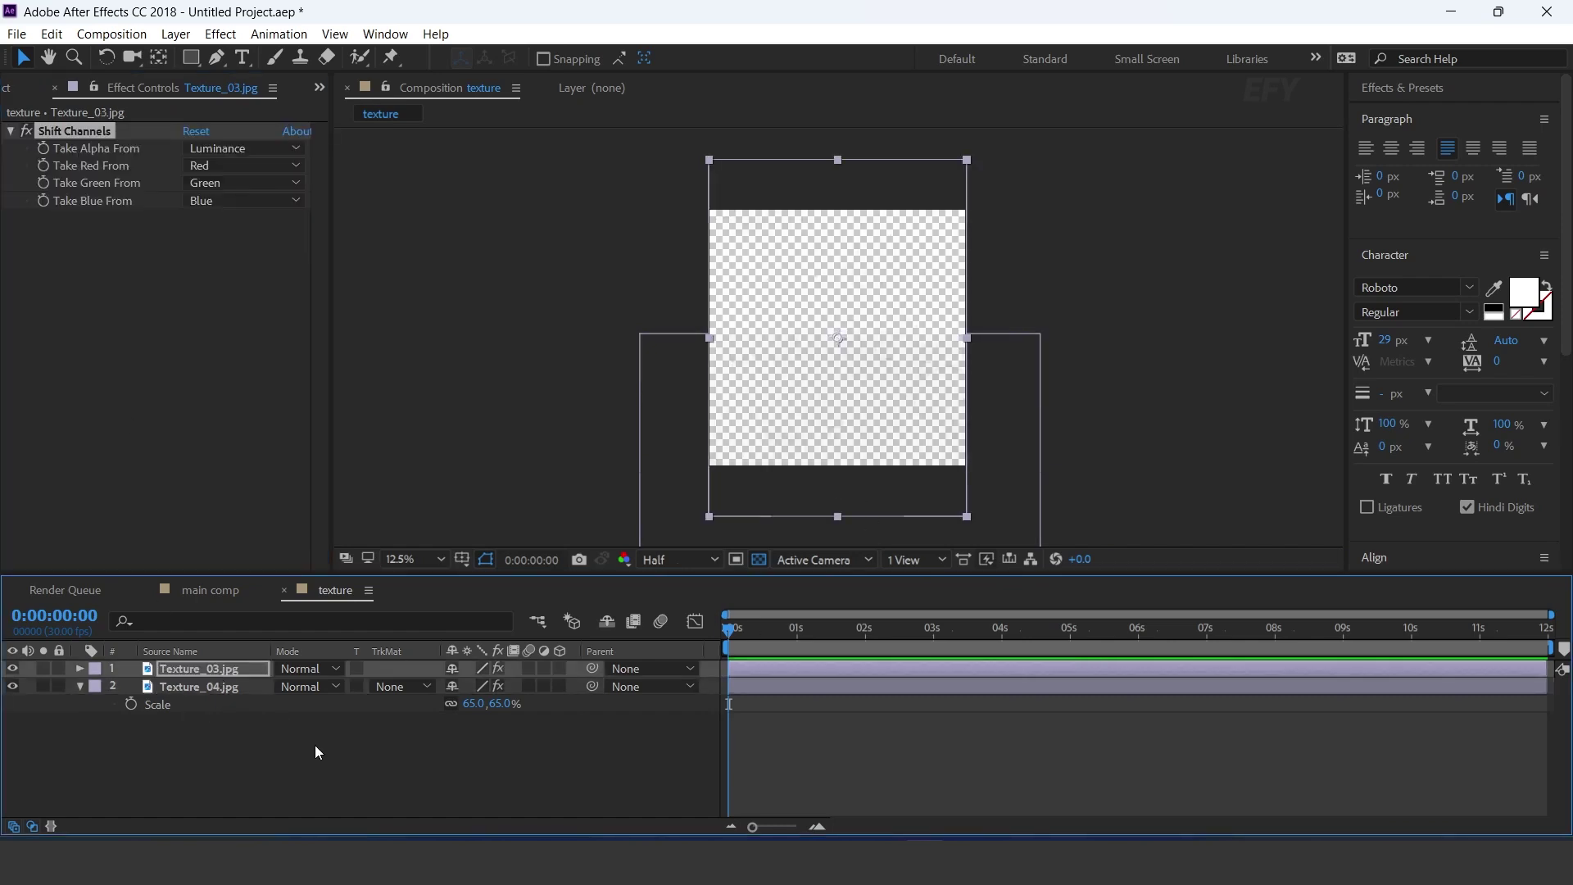
# Step: Rotate Texture_03.jpg to 90° and move it to the upper part of the composition
pyautogui.press('r')
pyautogui.moveTo(477, 691); pyautogui.dragTo(501, 687)
pyautogui.click(480, 692)
pyautogui.write('90')
pyautogui.press('Return')
pyautogui.moveTo(920, 277); pyautogui.dragTo(928, 282)
# Step: Make both texture layers 3D and show the composition in two horizontal views
pyautogui.click(560, 669)
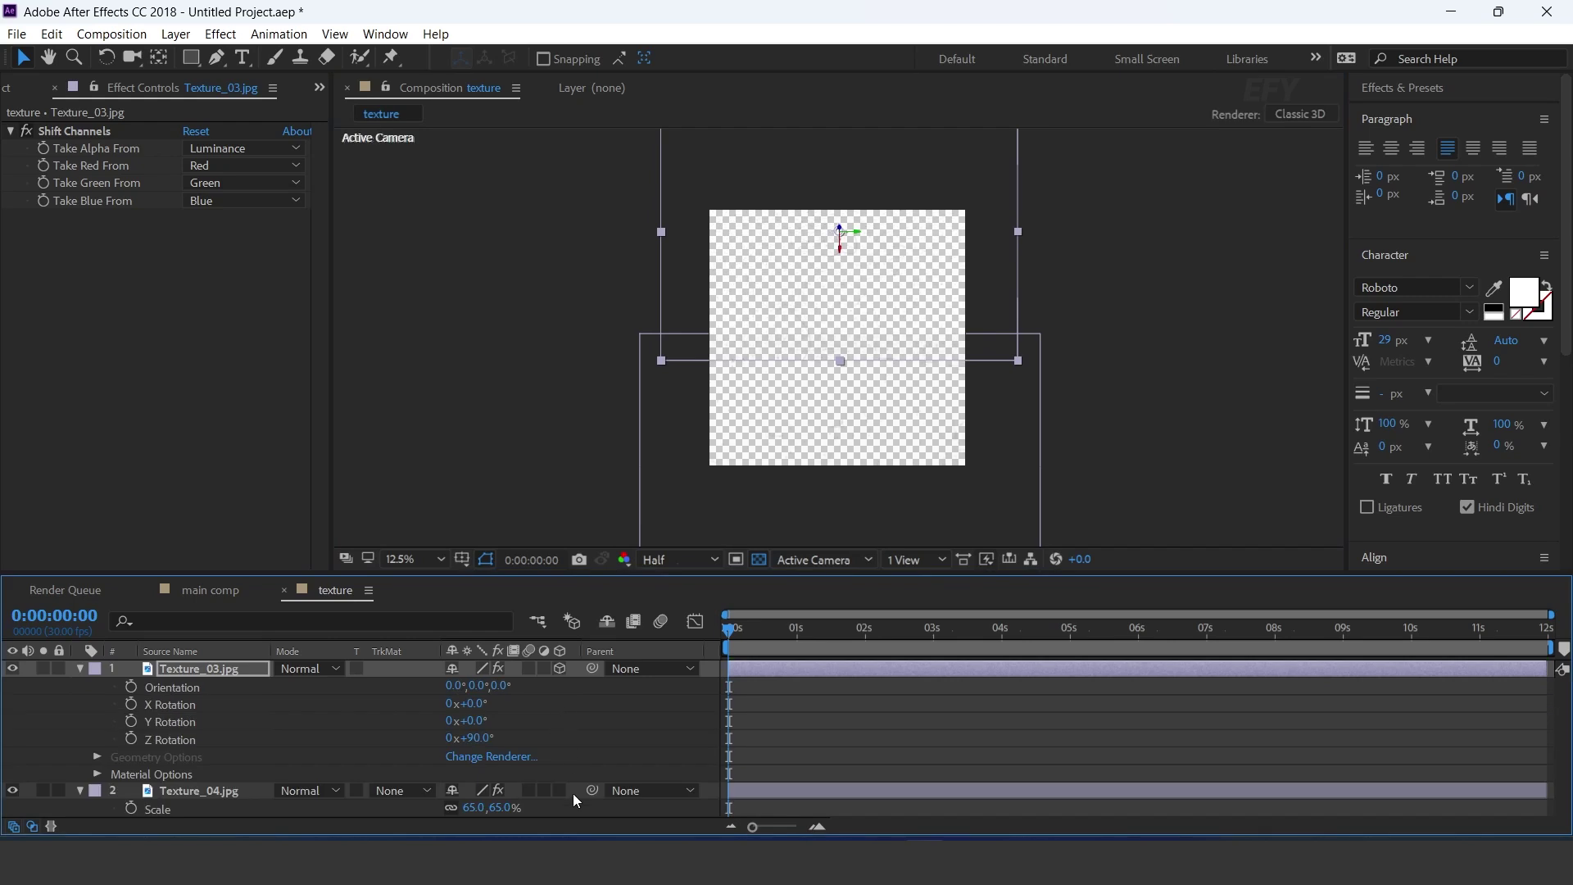
pyautogui.click(938, 560)
pyautogui.click(948, 606)
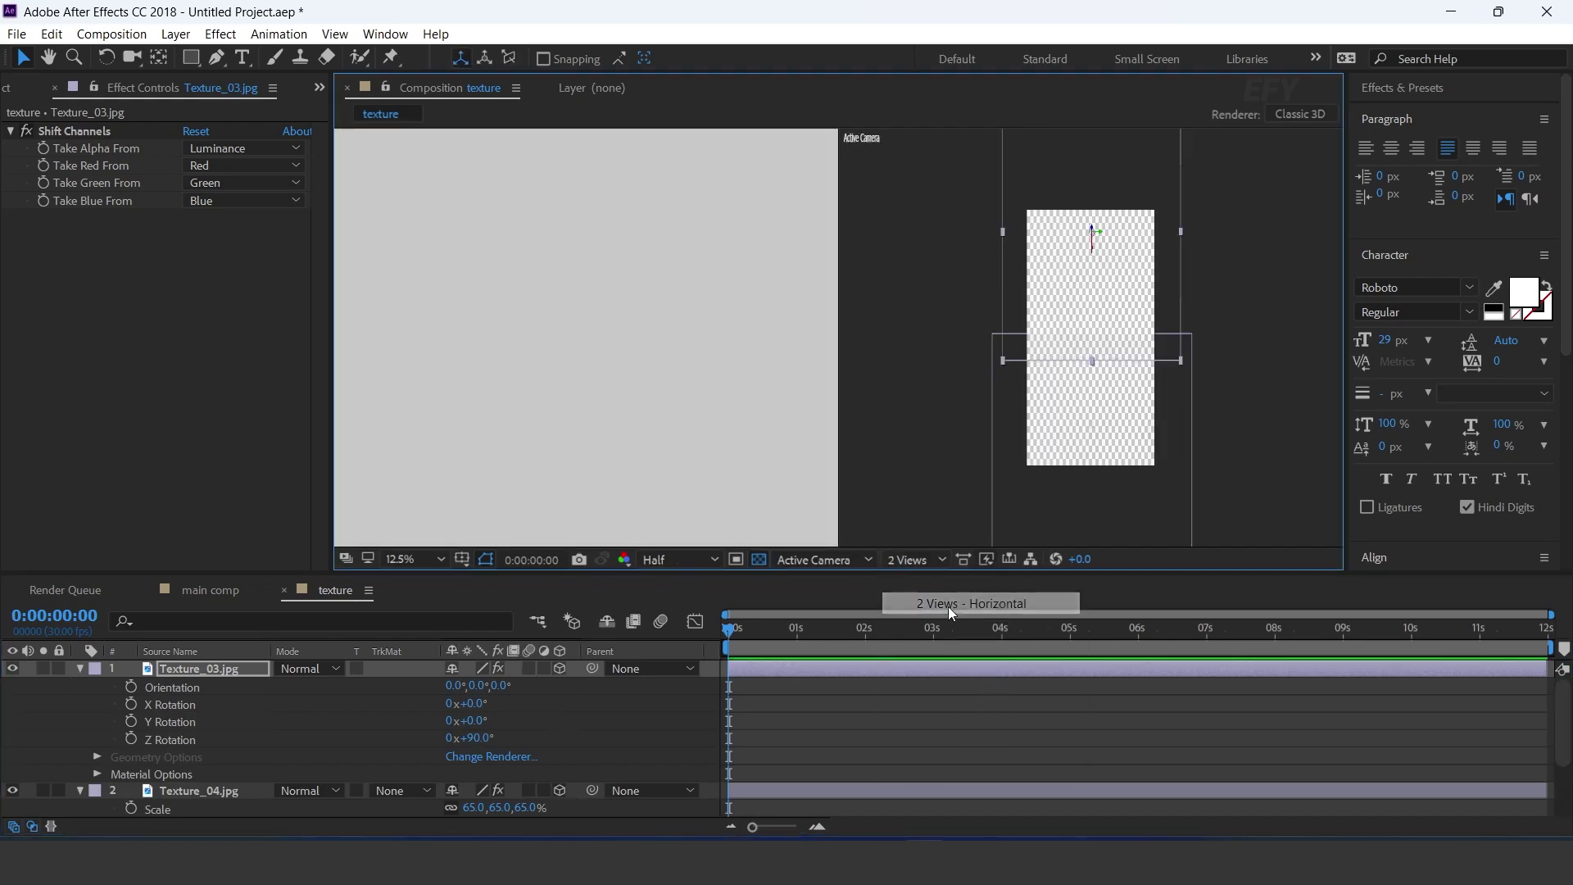
# Step: Push Texture_03.jpg far back in depth in the Top view and place Texture_04.jpg slightly in front of it
pyautogui.moveTo(598, 357); pyautogui.dragTo(599, 281)
pyautogui.click(595, 438)
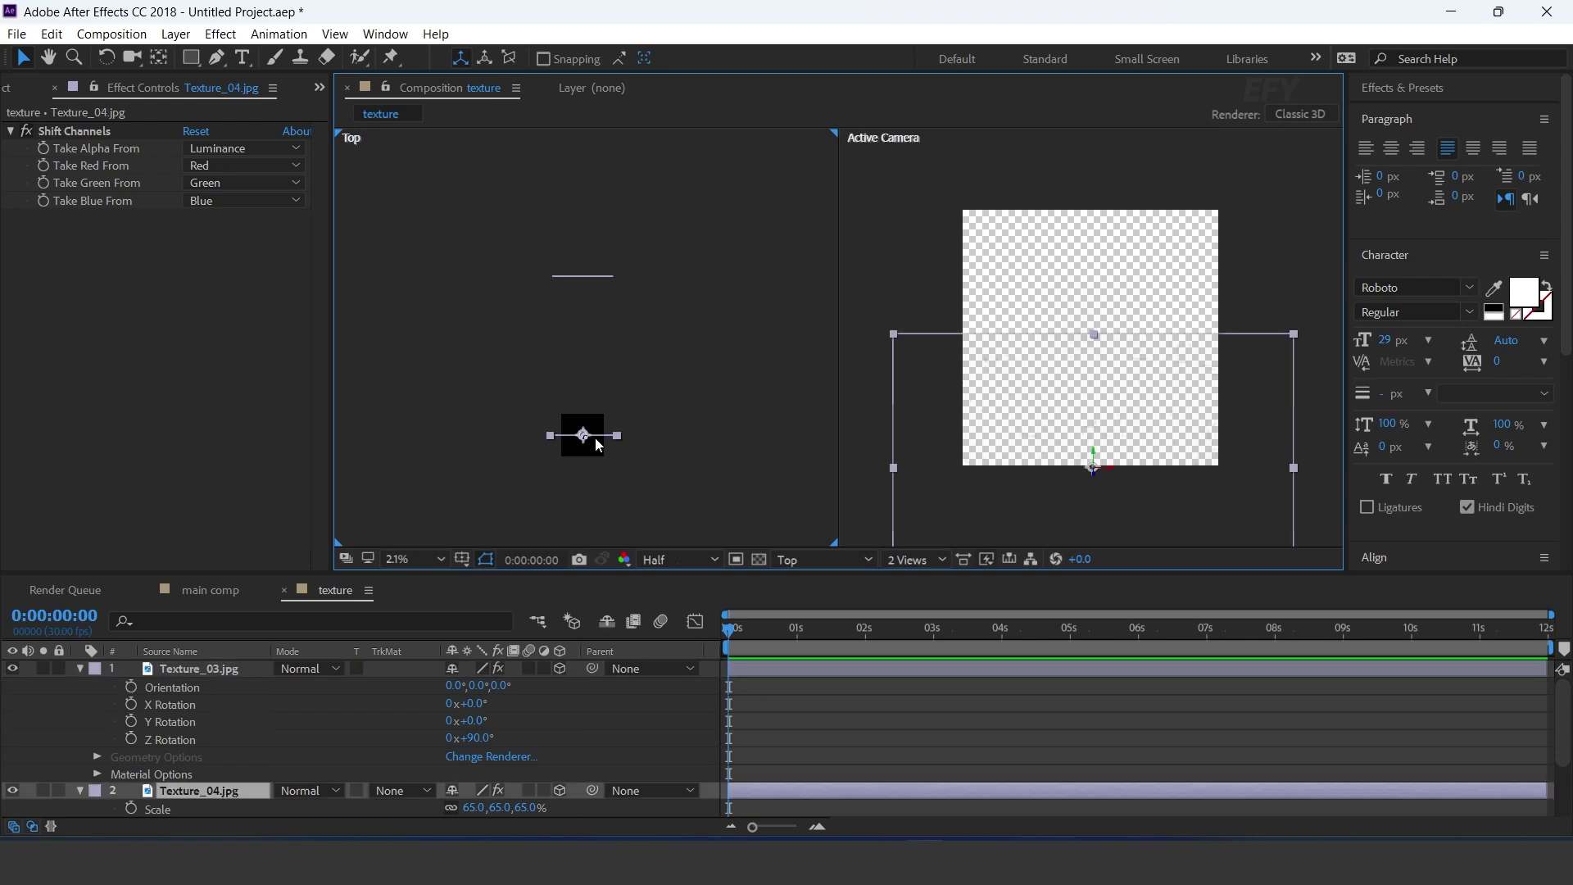
pyautogui.moveTo(587, 436); pyautogui.dragTo(598, 308)
# Step: Scale Texture_04.jpg up to 147%
pyautogui.scroll(-2, 476, 796)
pyautogui.moveTo(527, 721); pyautogui.dragTo(785, 685)
pyautogui.scroll(2, 199, 676)
# Step: Scale Texture_03.jpg up to 304% and reposition it over the composition's upper half, with Texture_04.jpg over the lower half
pyautogui.click(199, 676)
pyautogui.press('s')
pyautogui.moveTo(1094, 326); pyautogui.dragTo(1099, 233)
pyautogui.click(1095, 363)
pyautogui.moveTo(1095, 369); pyautogui.dragTo(1096, 464)
pyautogui.click(1115, 279)
pyautogui.moveTo(1092, 293); pyautogui.dragTo(1092, 237)
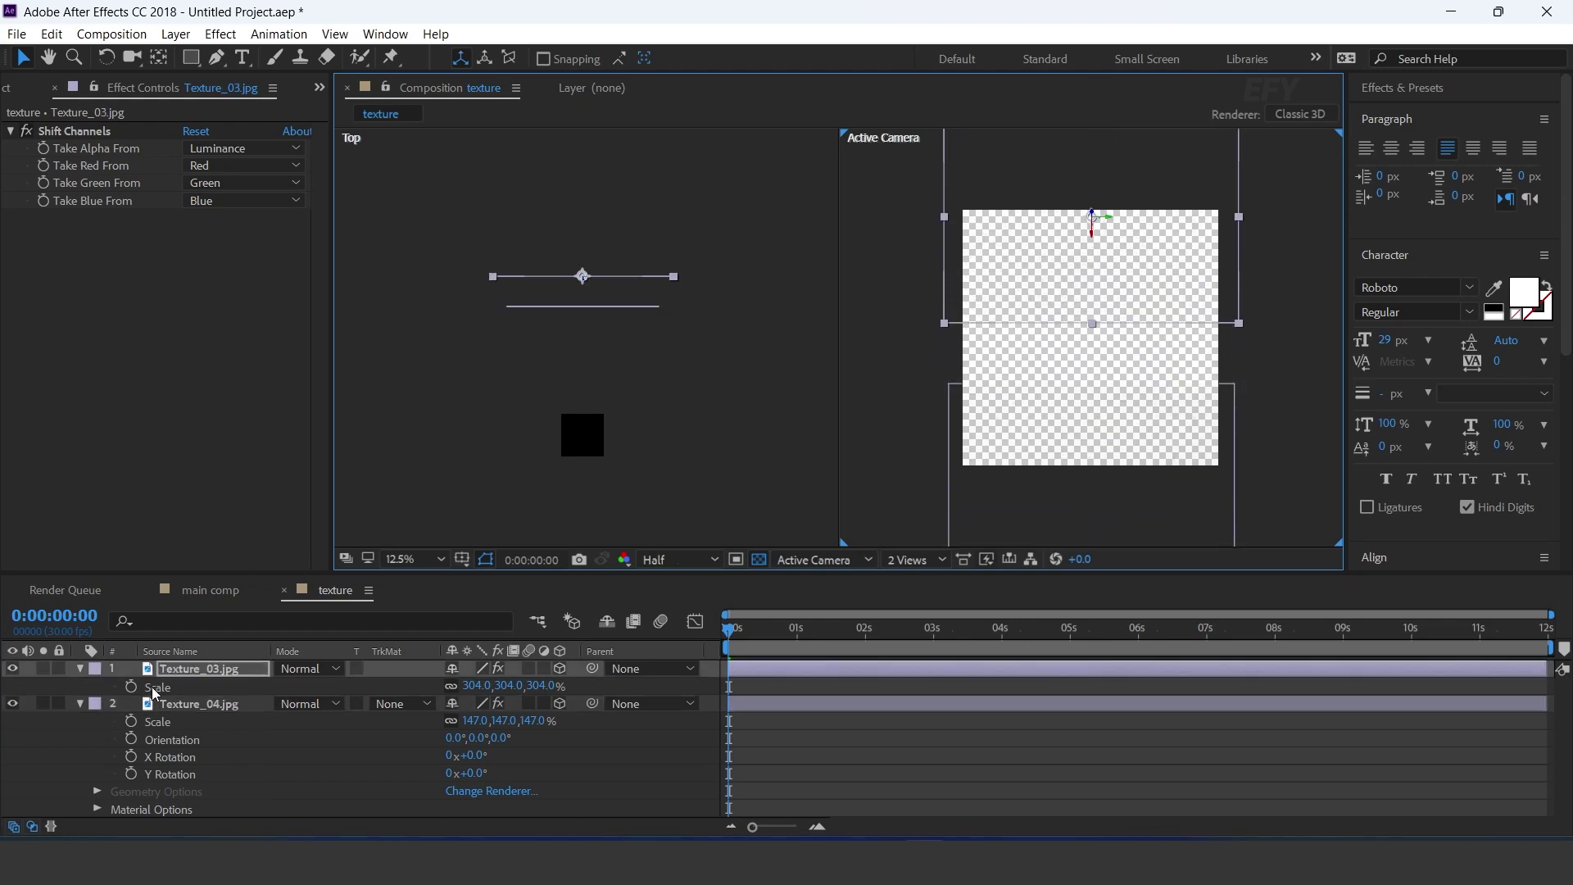
# Step: Duplicate Texture_03.jpg, centre the copy in the composition and bring it forward in depth
pyautogui.click(81, 706)
pyautogui.hotkey('ctrl', 'd')
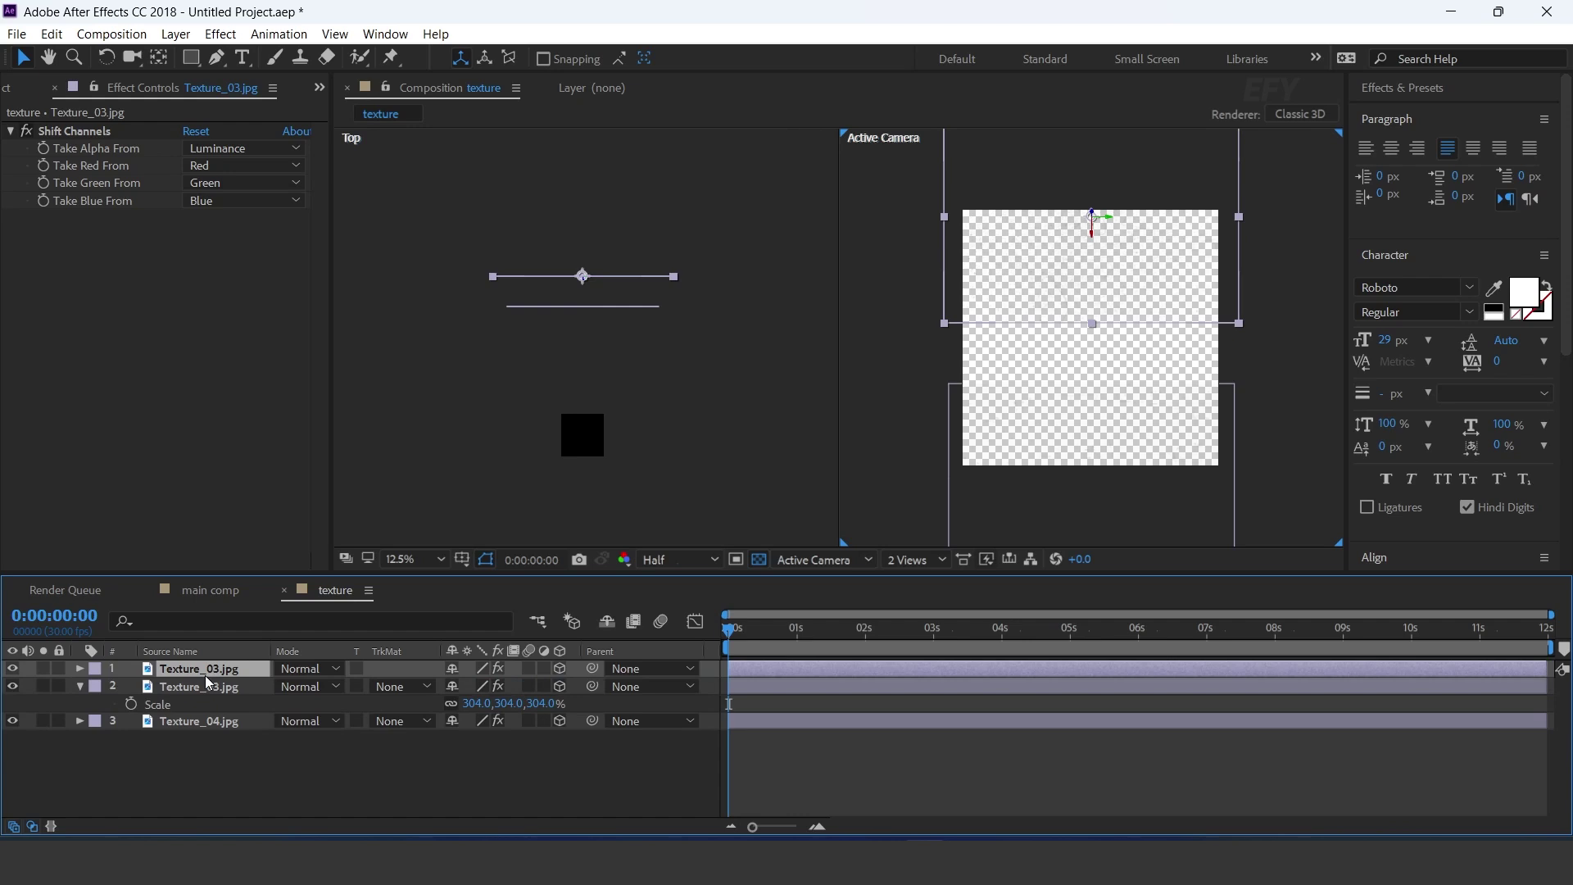
pyautogui.moveTo(1093, 264); pyautogui.dragTo(1102, 681)
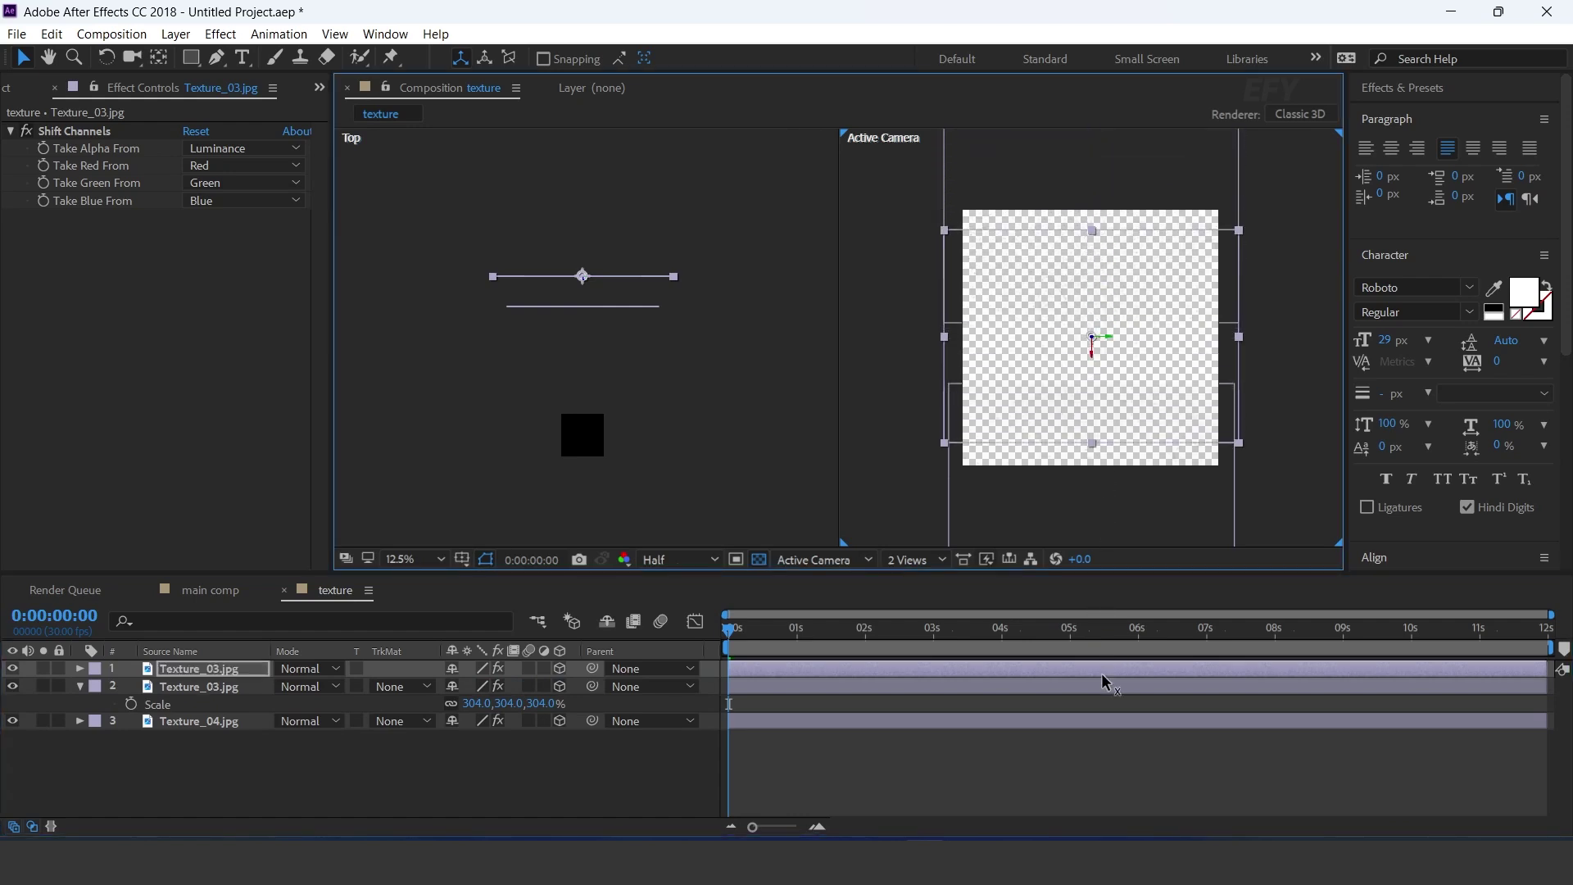
pyautogui.moveTo(583, 281); pyautogui.dragTo(587, 305)
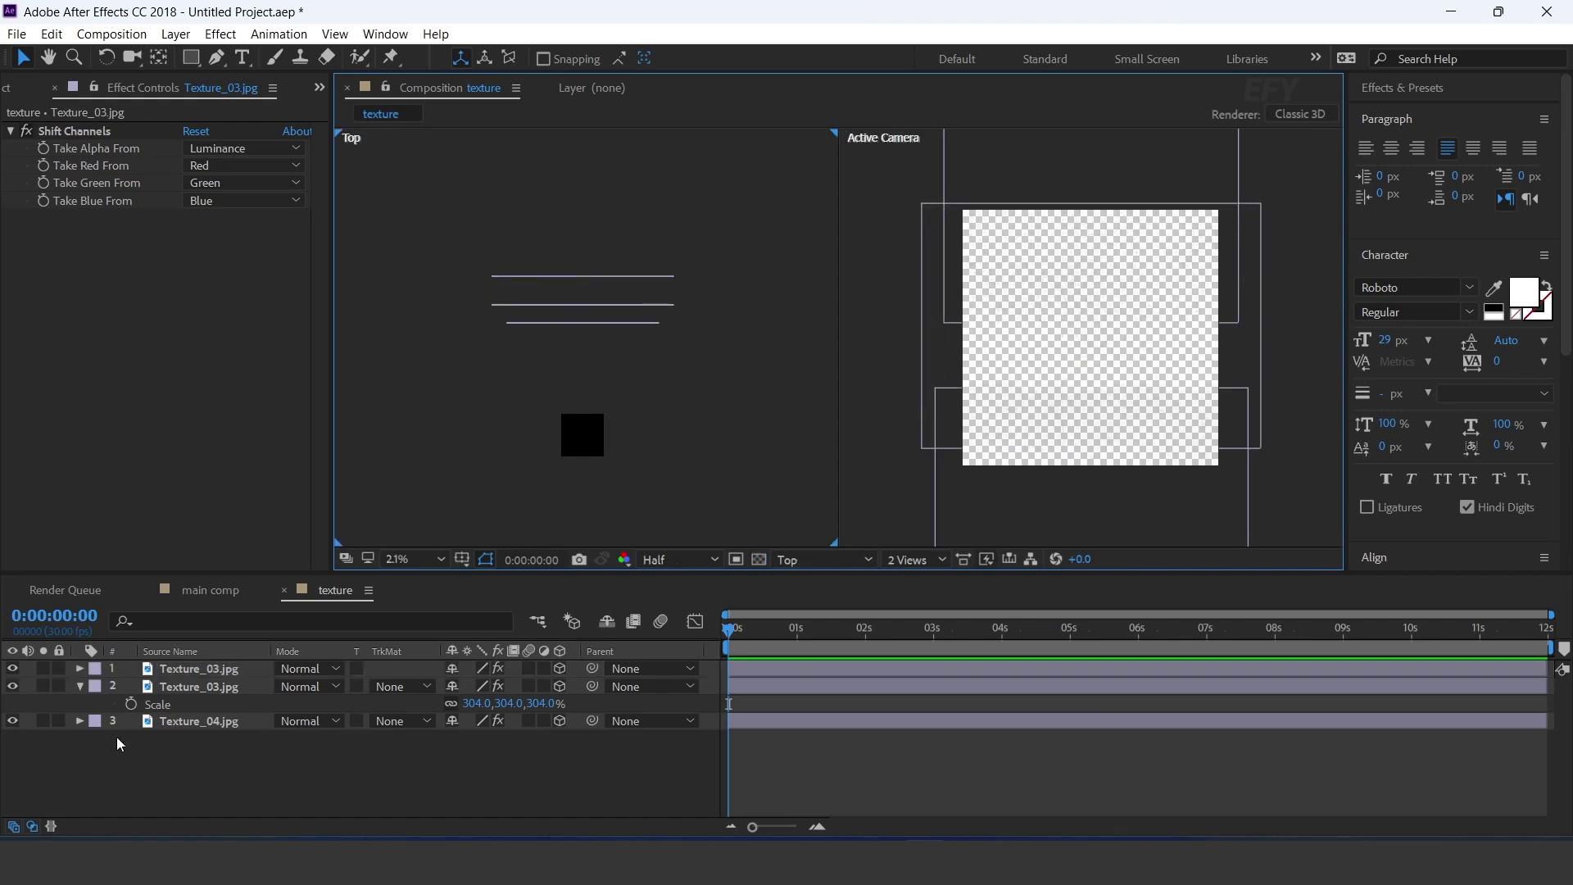
# Step: Add the texture composition as the top layer of main comp and turn on its Collapse Transformations switch
pyautogui.click(199, 590)
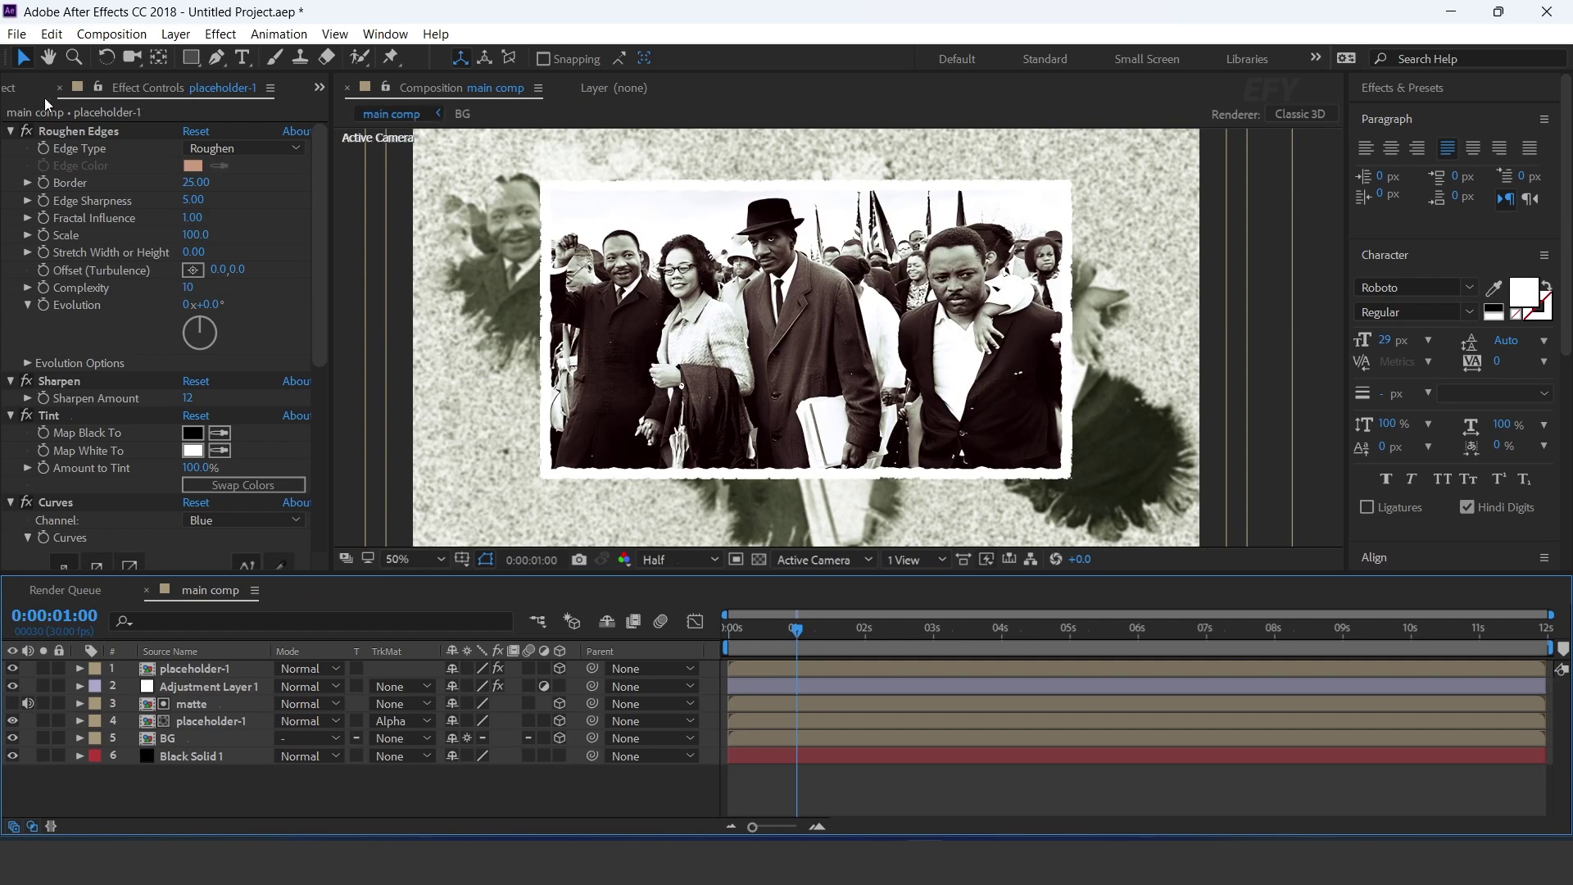
pyautogui.click(44, 91)
pyautogui.click(53, 526)
pyautogui.moveTo(26, 533); pyautogui.dragTo(192, 669)
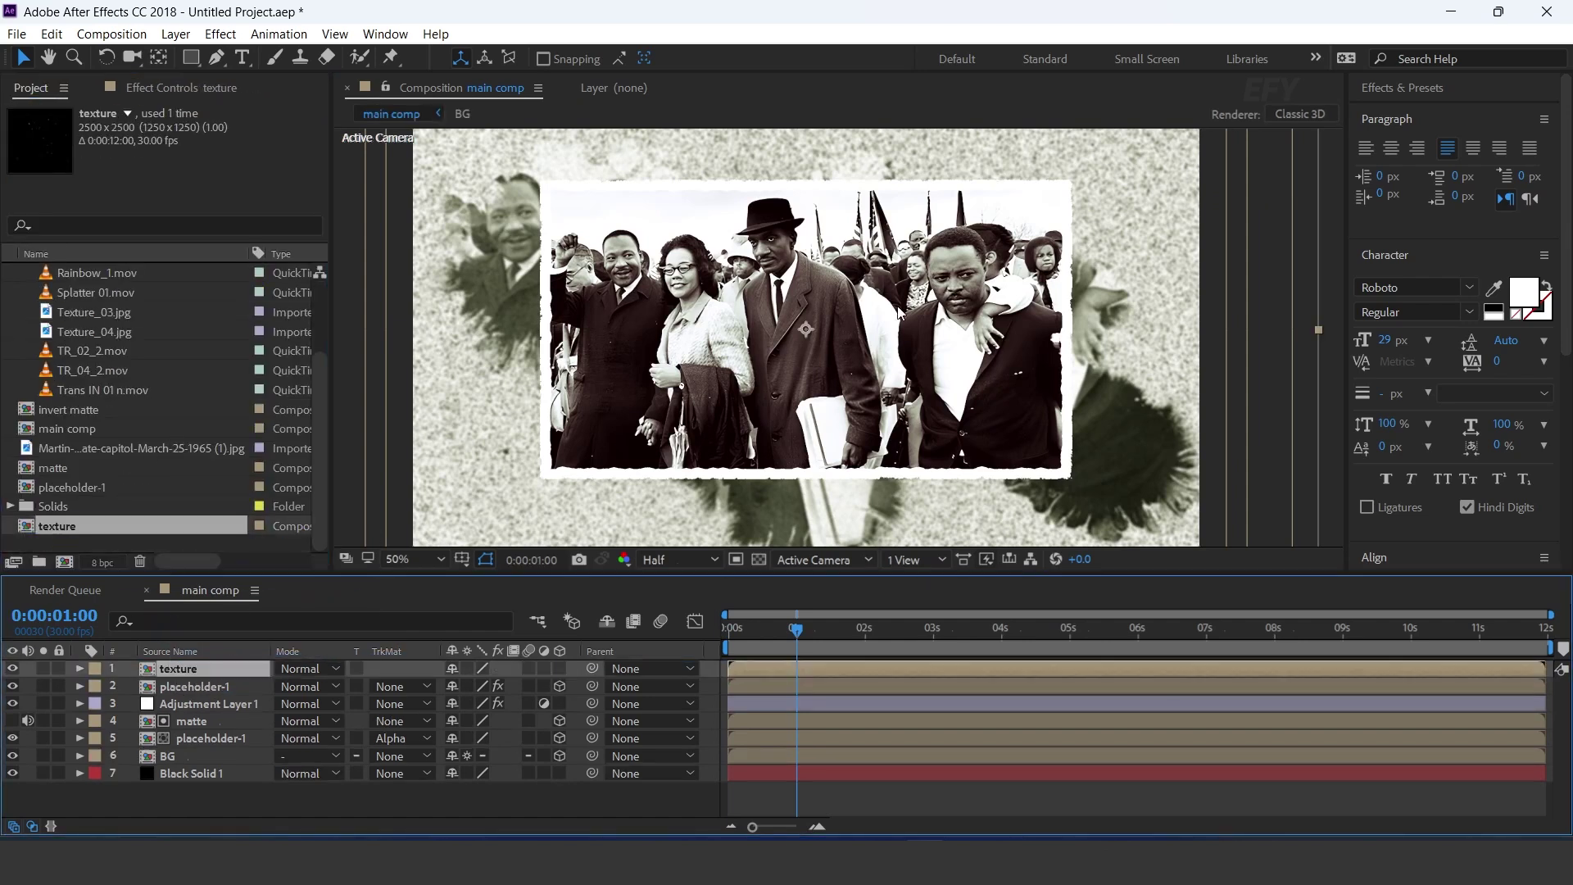
pyautogui.click(467, 669)
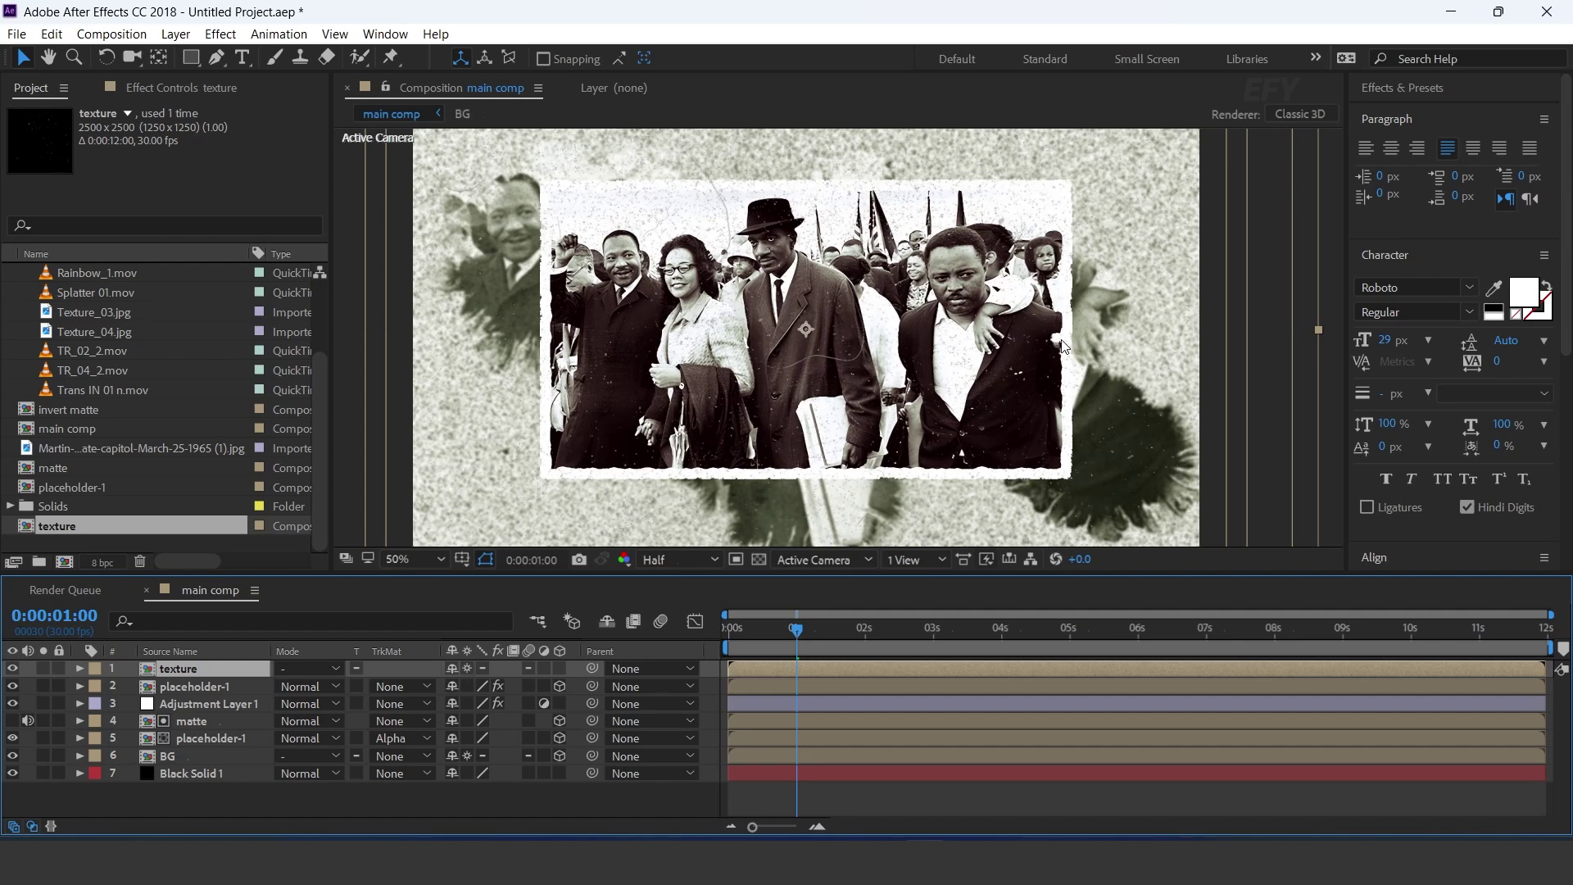
# Step: Create a 1080 × 1500 px composition named para text
pyautogui.press(',')
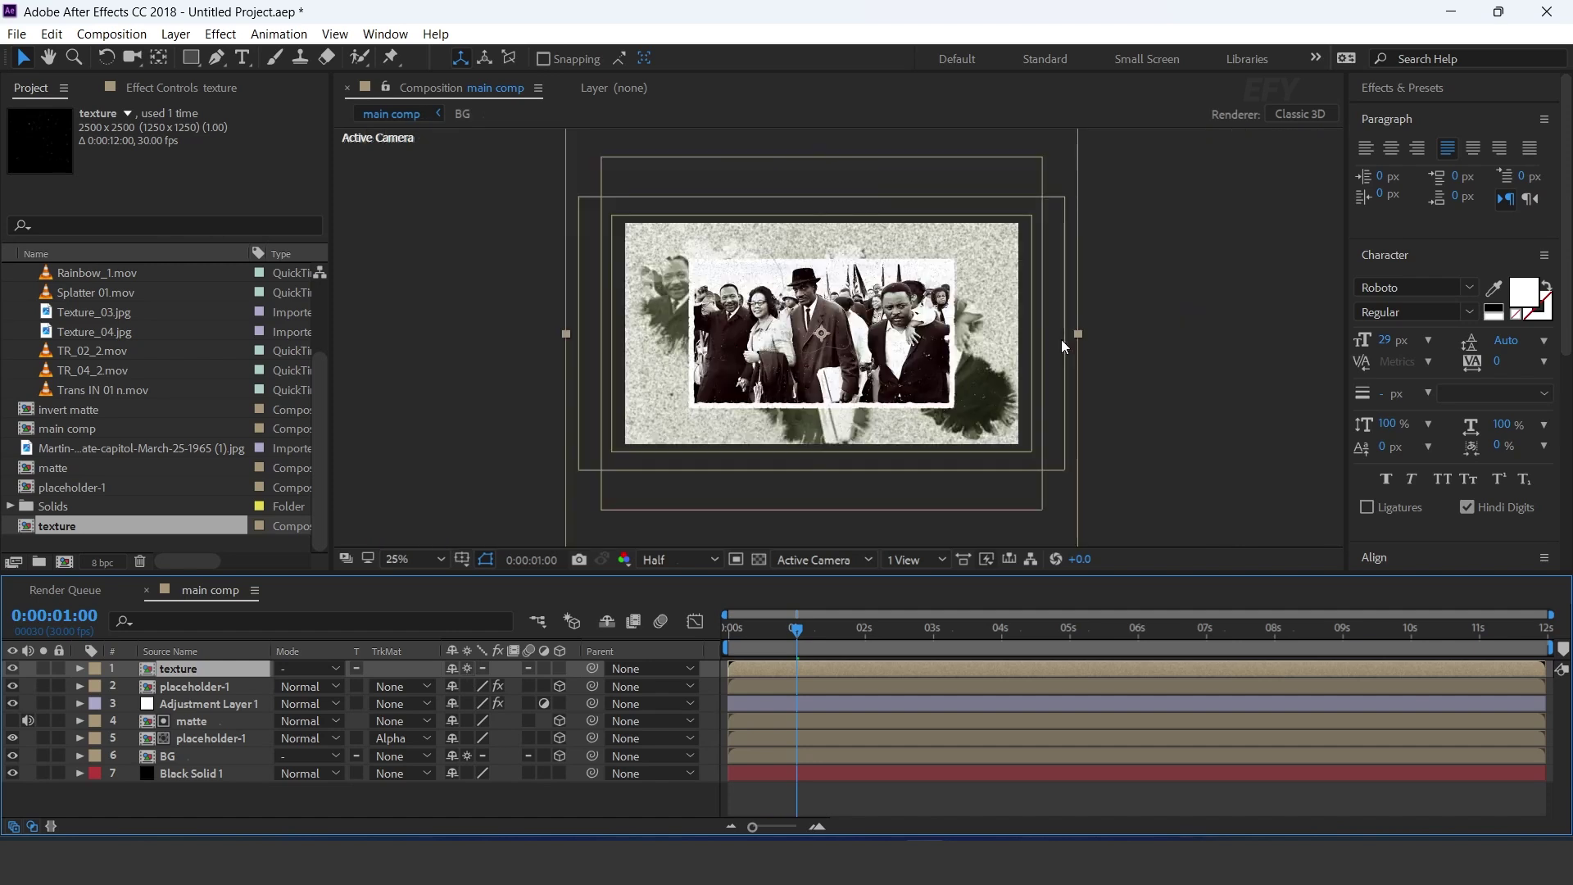
pyautogui.click(81, 544)
pyautogui.click(64, 562)
pyautogui.click(730, 300)
pyautogui.write('100')
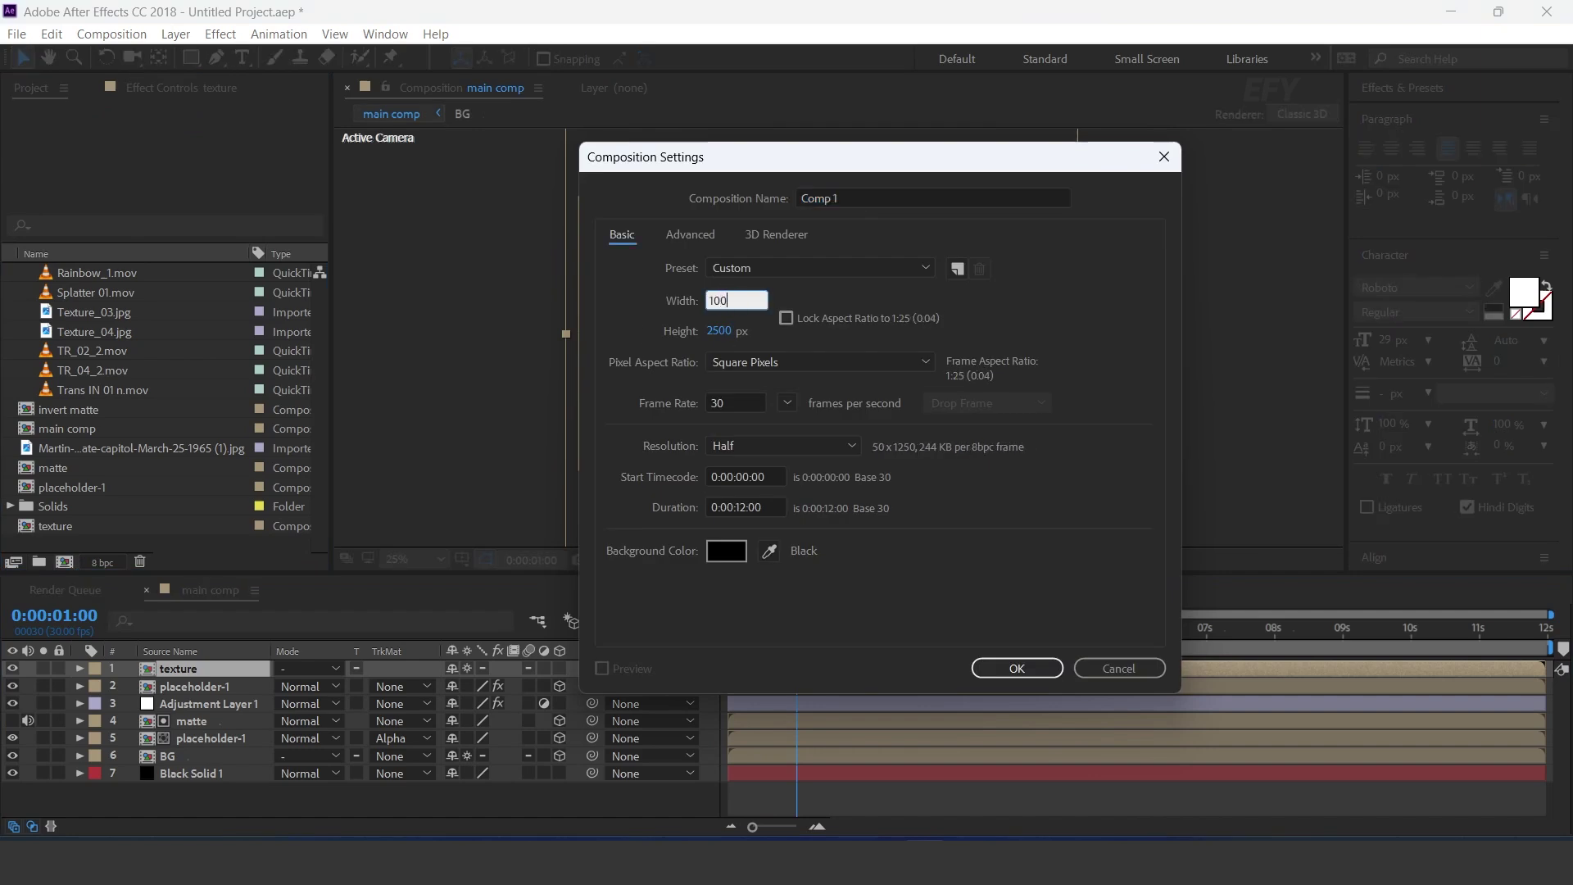
pyautogui.press('BackSpace')
pyautogui.write('80')
pyautogui.press('Tab')
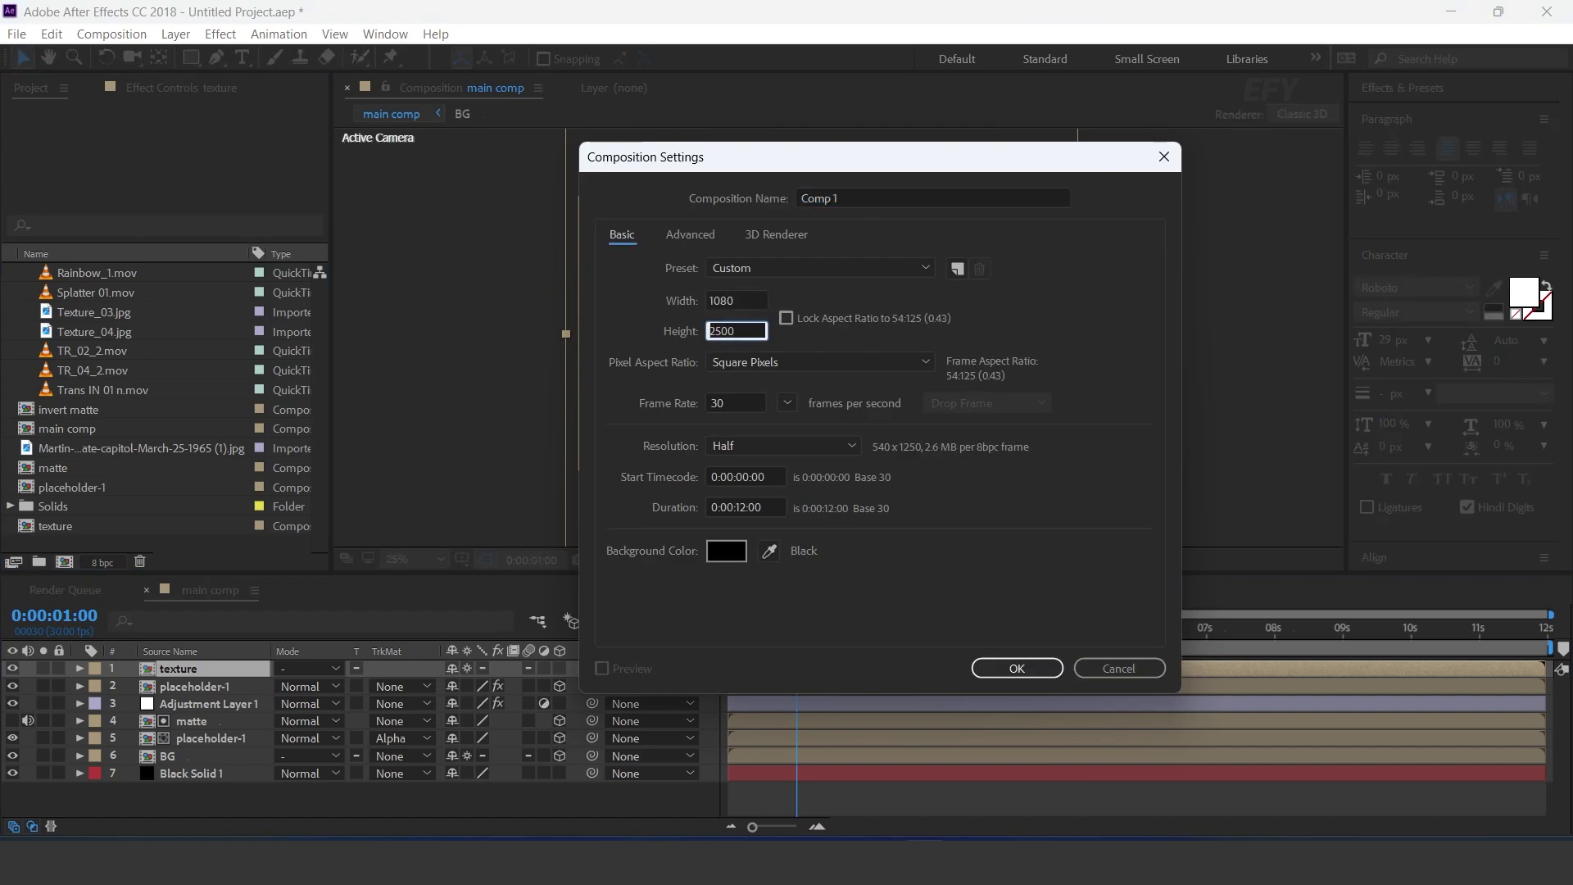
pyautogui.write('1500')
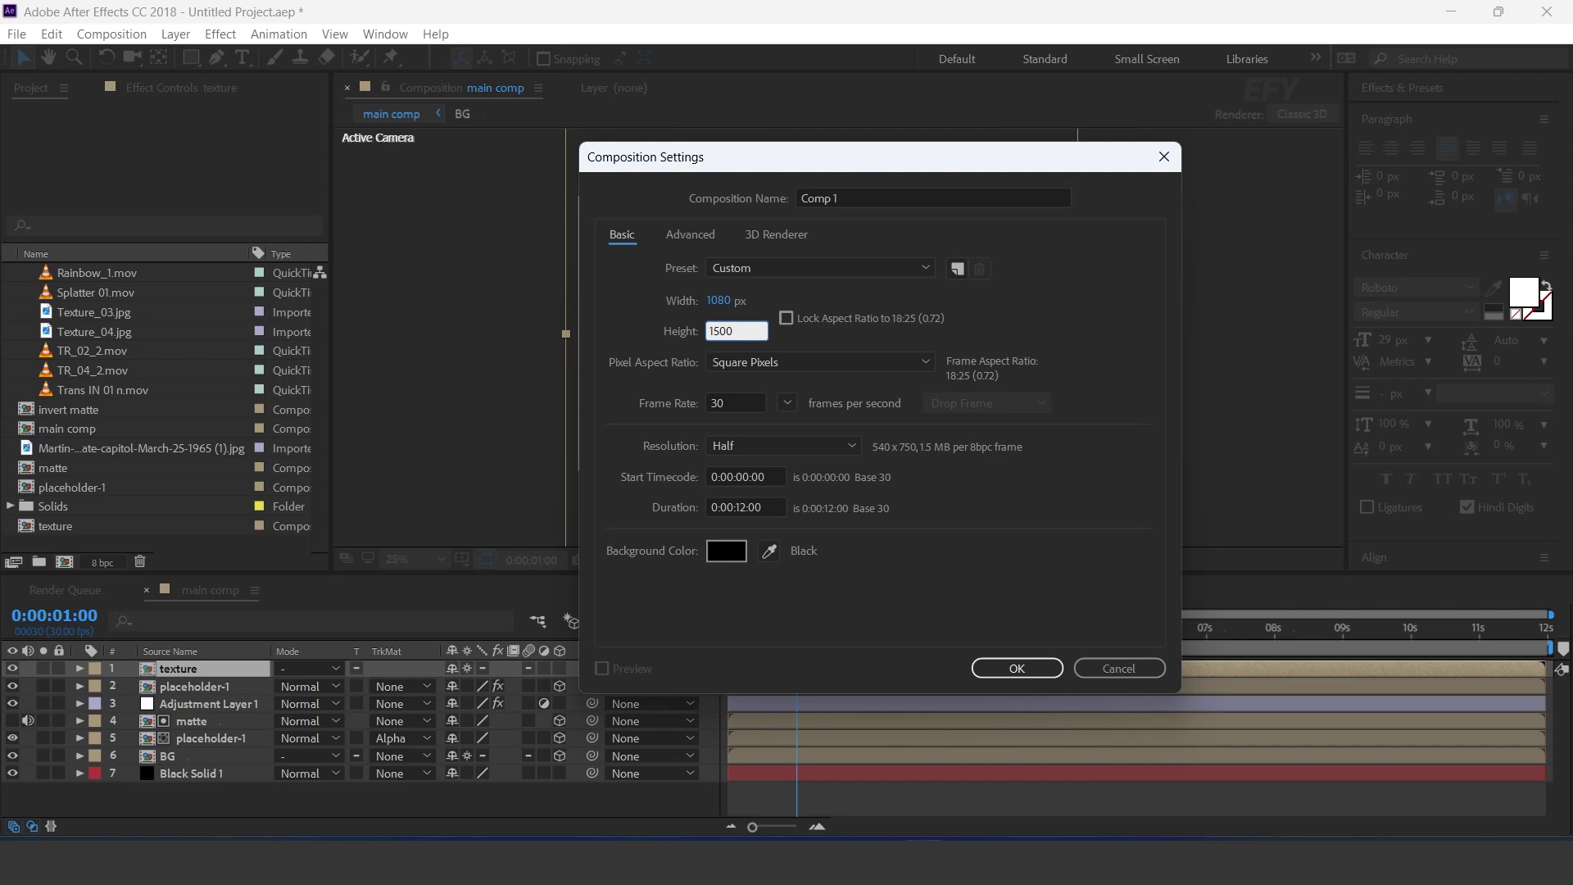
pyautogui.click(827, 198)
pyautogui.write('para text')
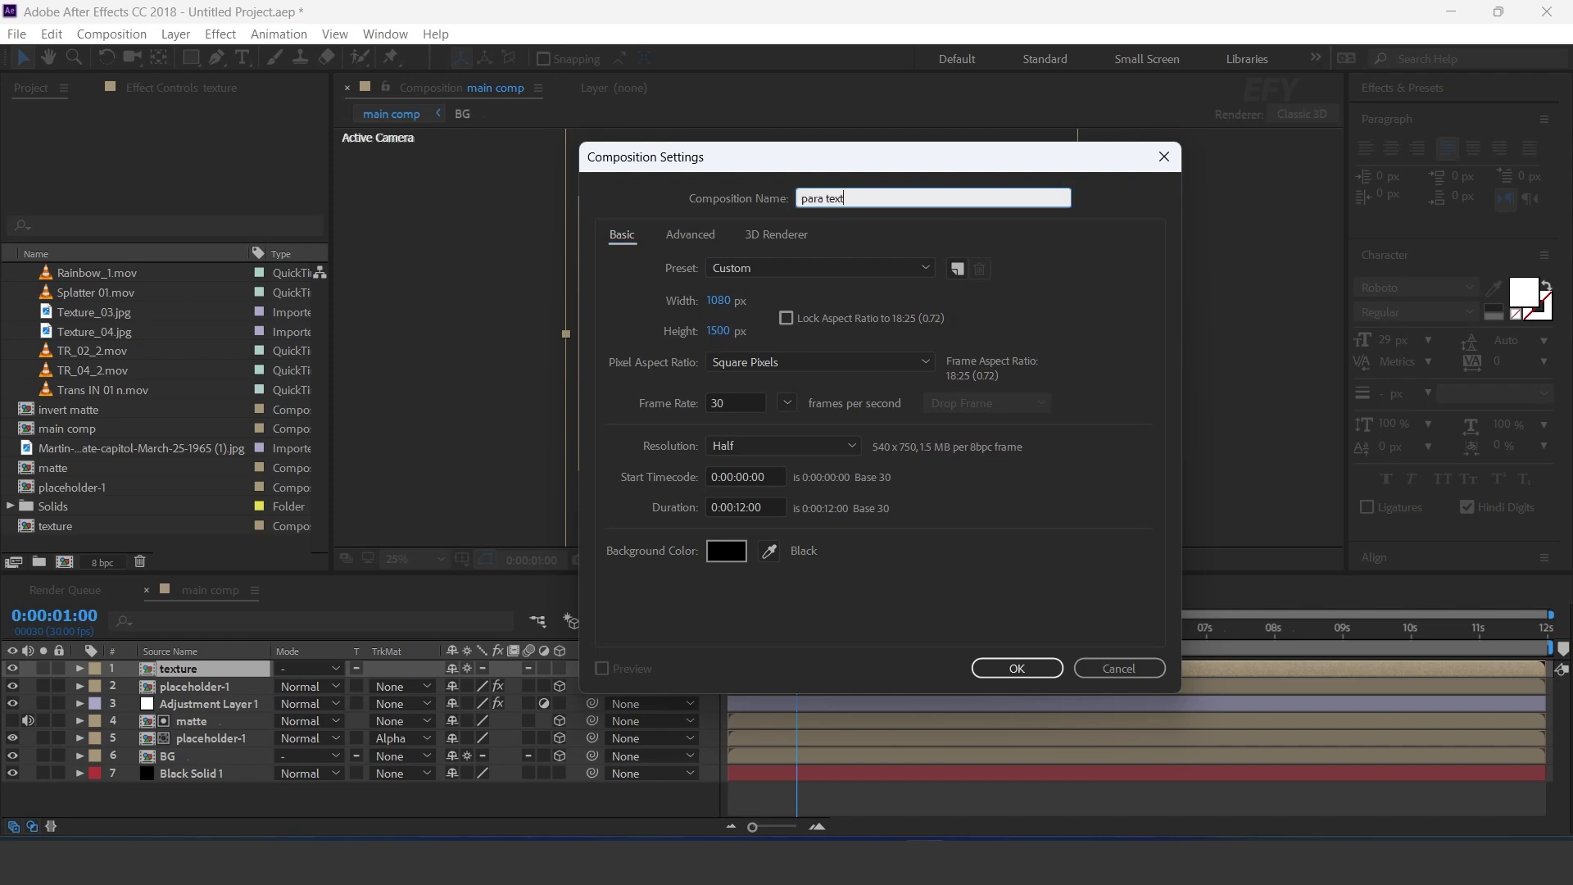
pyautogui.press('Return')
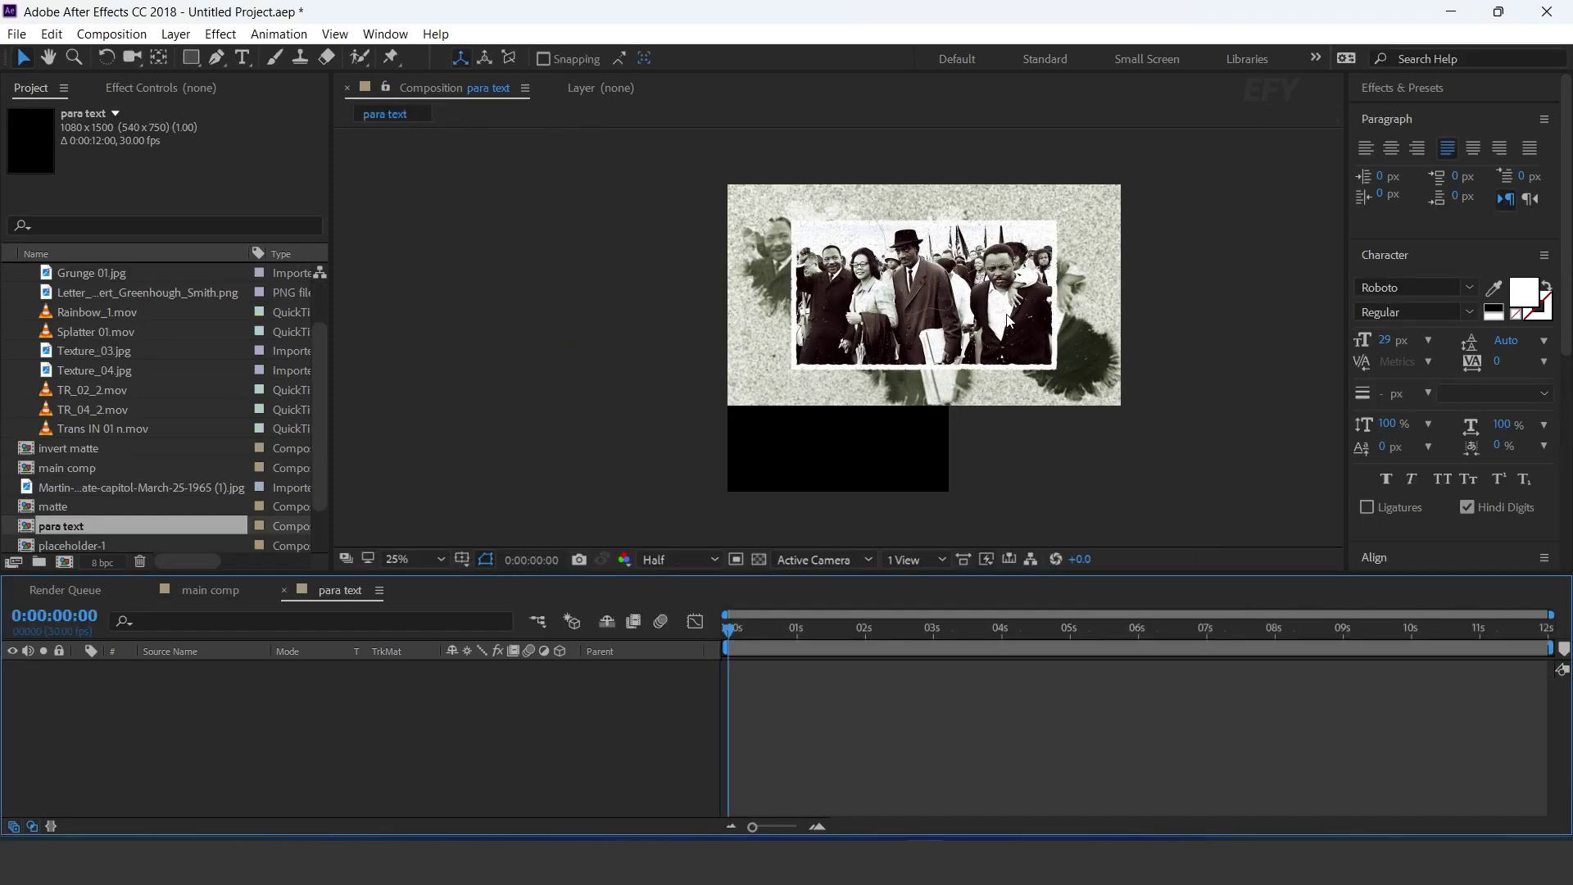
# Step: Add the handwritten letter PNG from the elements folder to the para text composition
pyautogui.scroll(3, 159, 385)
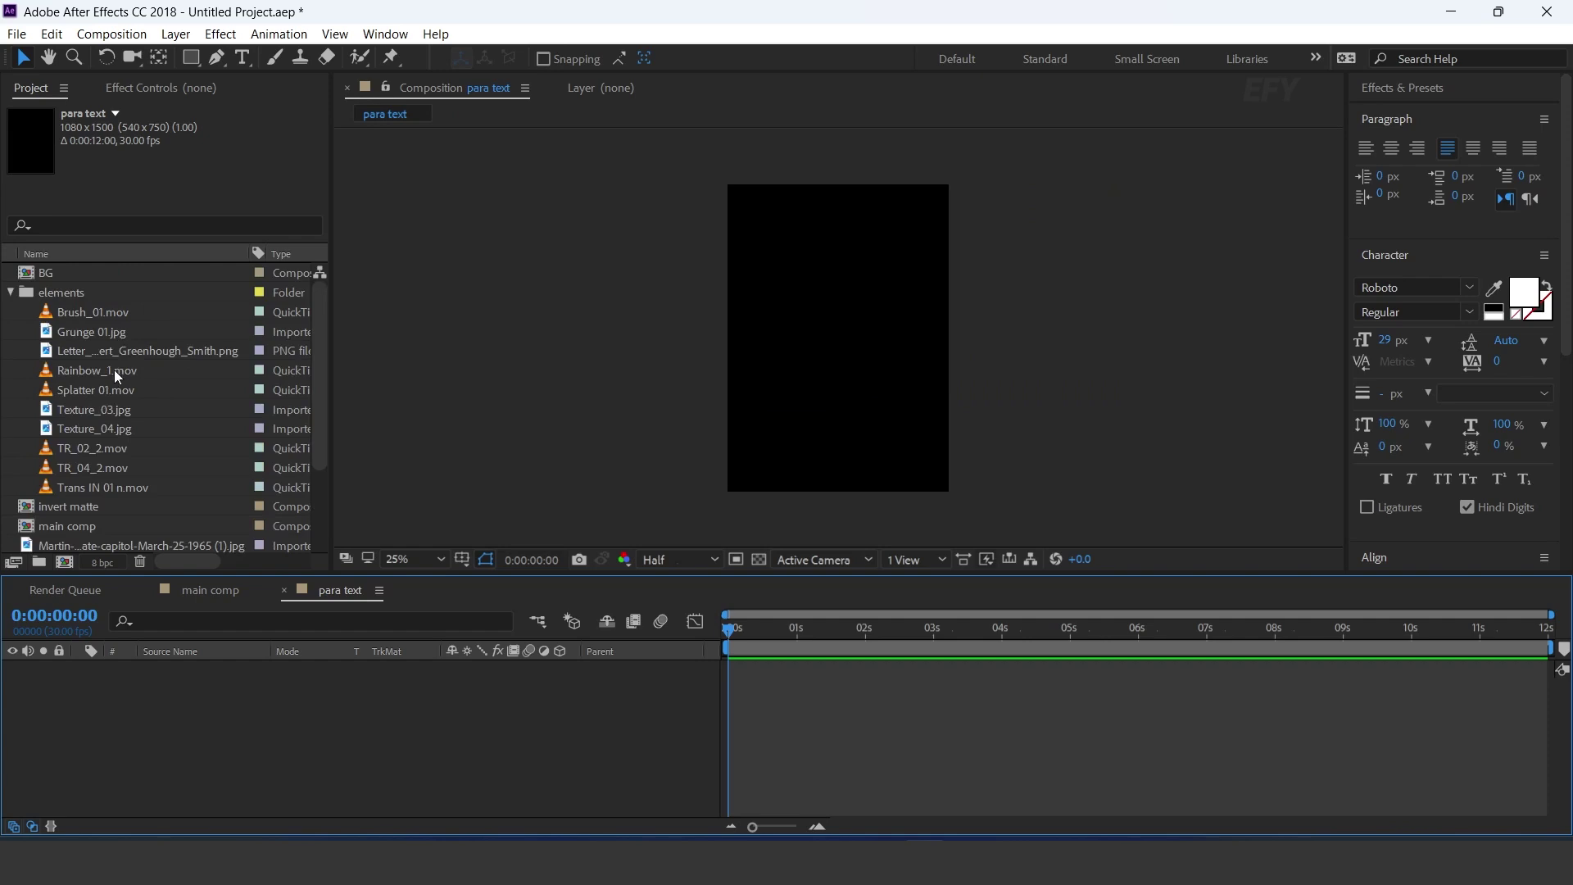
pyautogui.click(86, 335)
pyautogui.click(161, 353)
pyautogui.moveTo(149, 351); pyautogui.dragTo(285, 720)
# Step: Draw an open zigzag path with the Pen tool using a 350 px white stroke, covering the whole handwritten letter from top to bottom
pyautogui.click(216, 58)
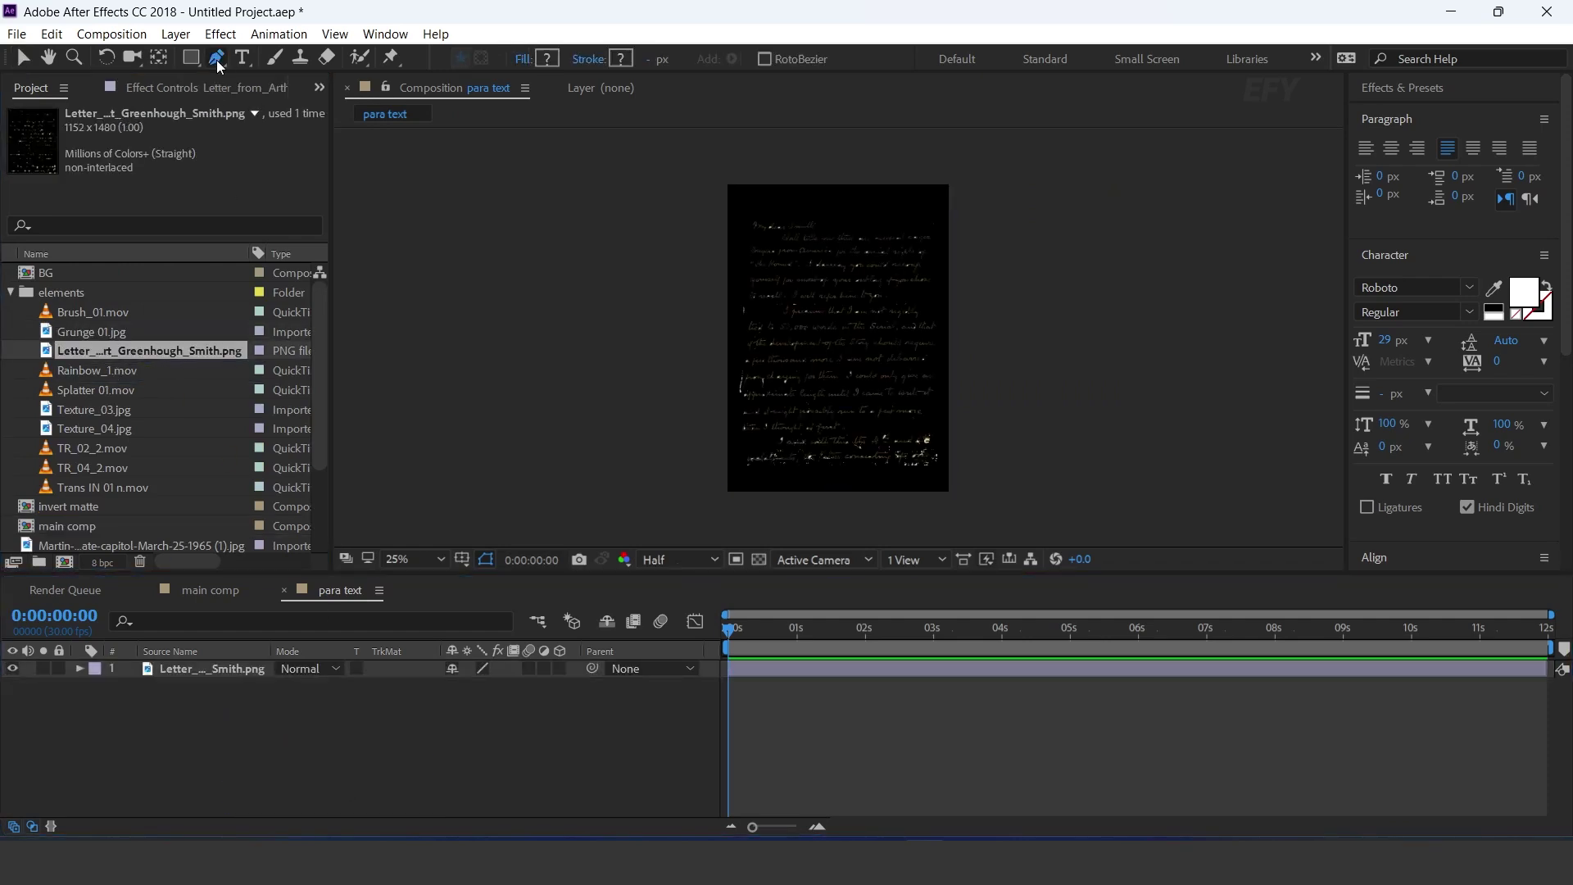
pyautogui.click(674, 58)
pyautogui.write('350')
pyautogui.press('Return')
pyautogui.click(708, 208)
pyautogui.click(954, 225)
pyautogui.click(716, 284)
pyautogui.click(961, 291)
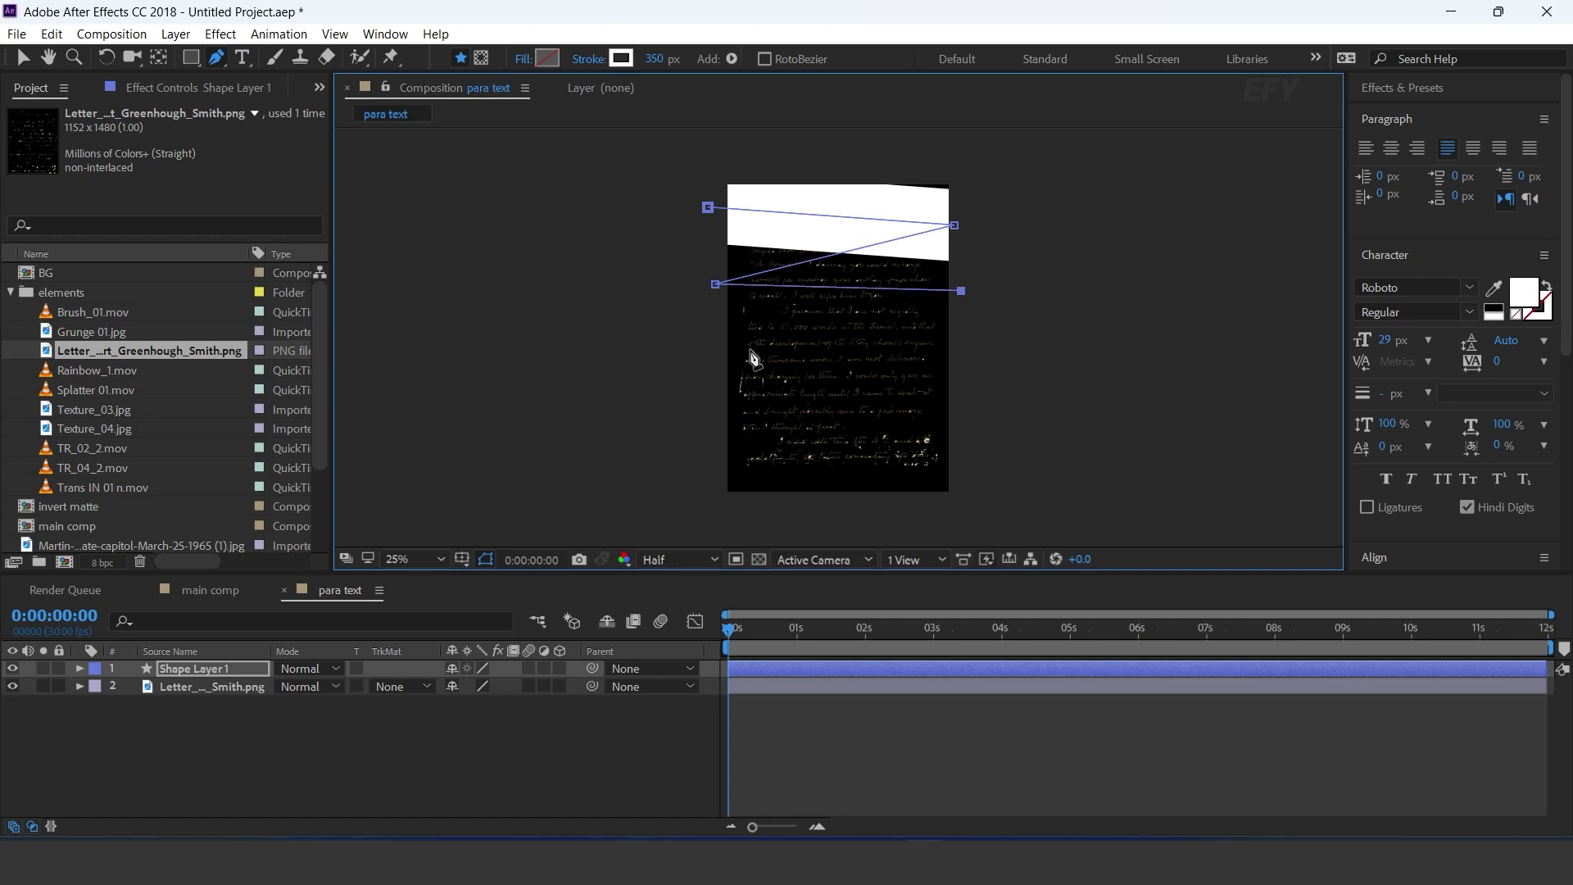
pyautogui.click(719, 361)
pyautogui.click(970, 374)
pyautogui.click(703, 436)
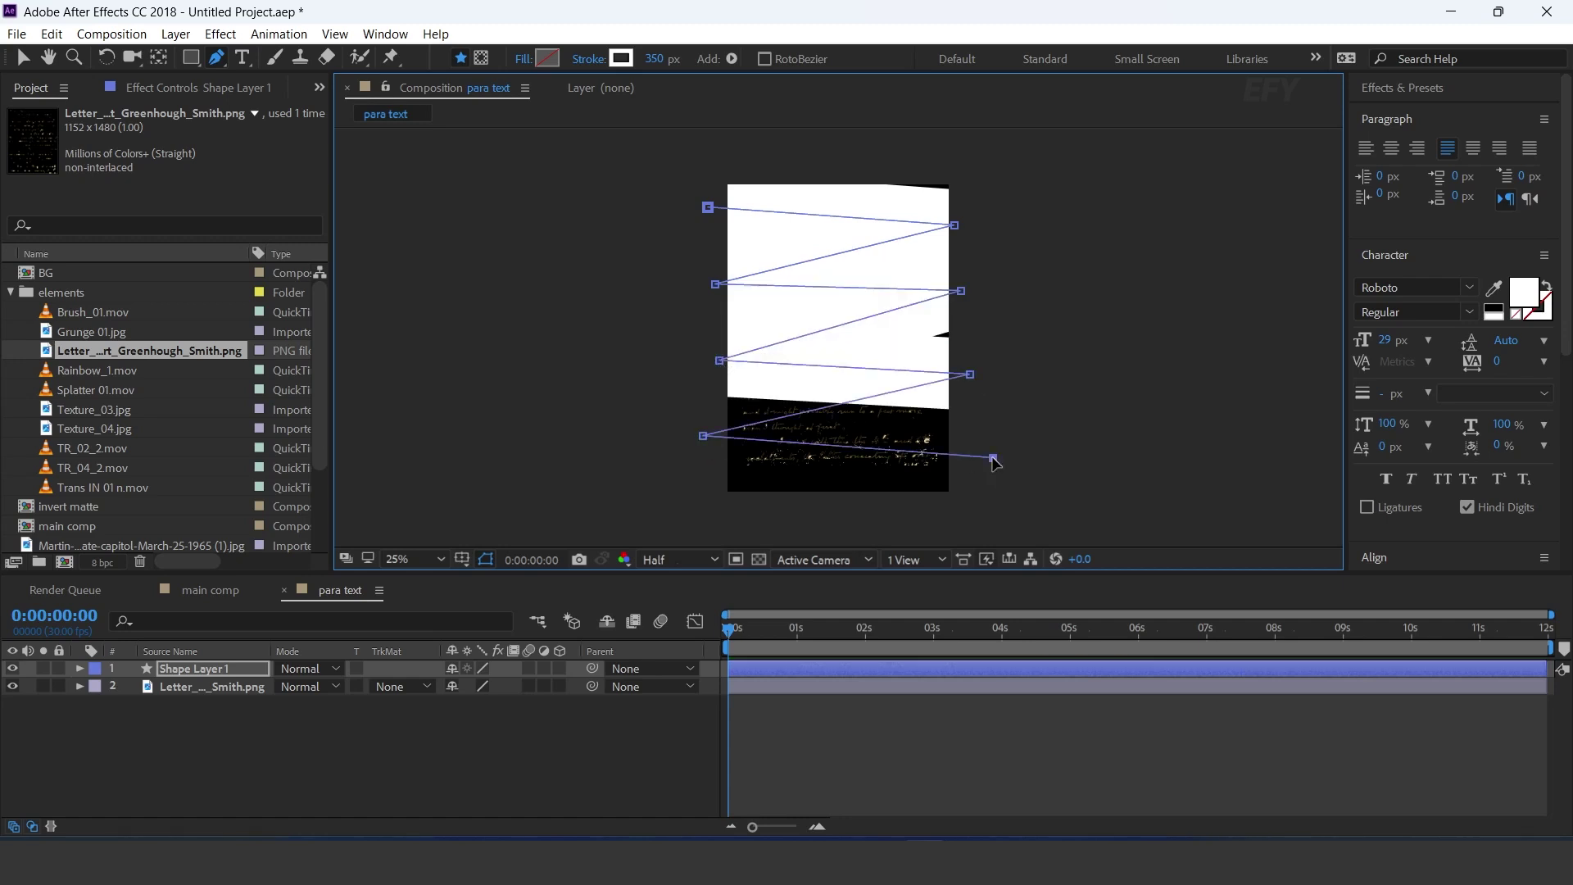
pyautogui.click(994, 459)
# Step: Add Trim Paths to the zigzag shape layer and expand its properties
pyautogui.click(80, 669)
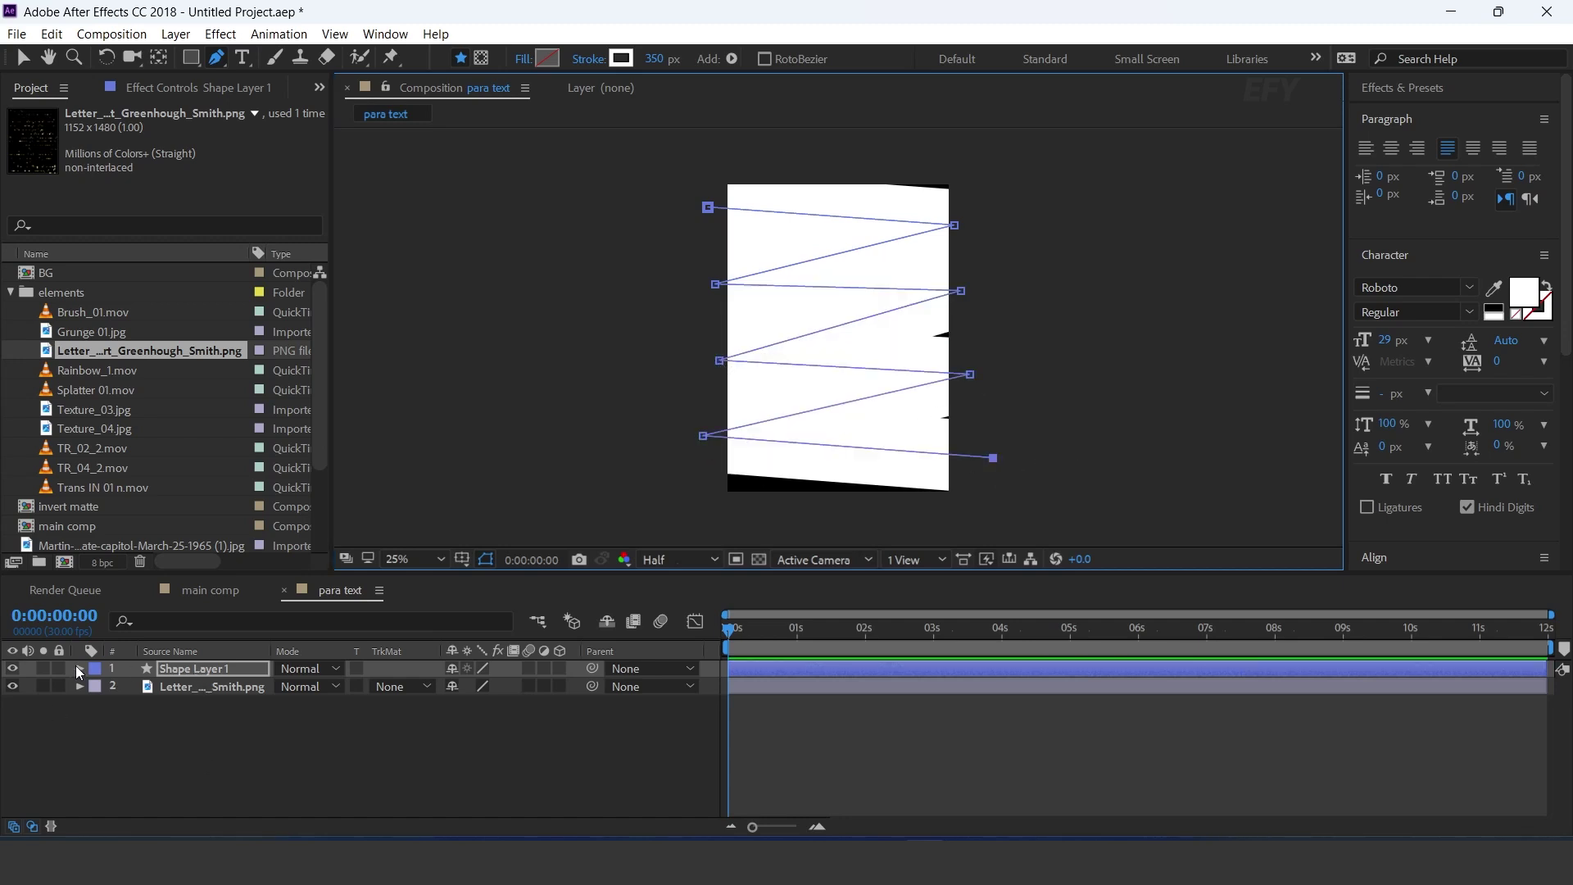
pyautogui.click(570, 688)
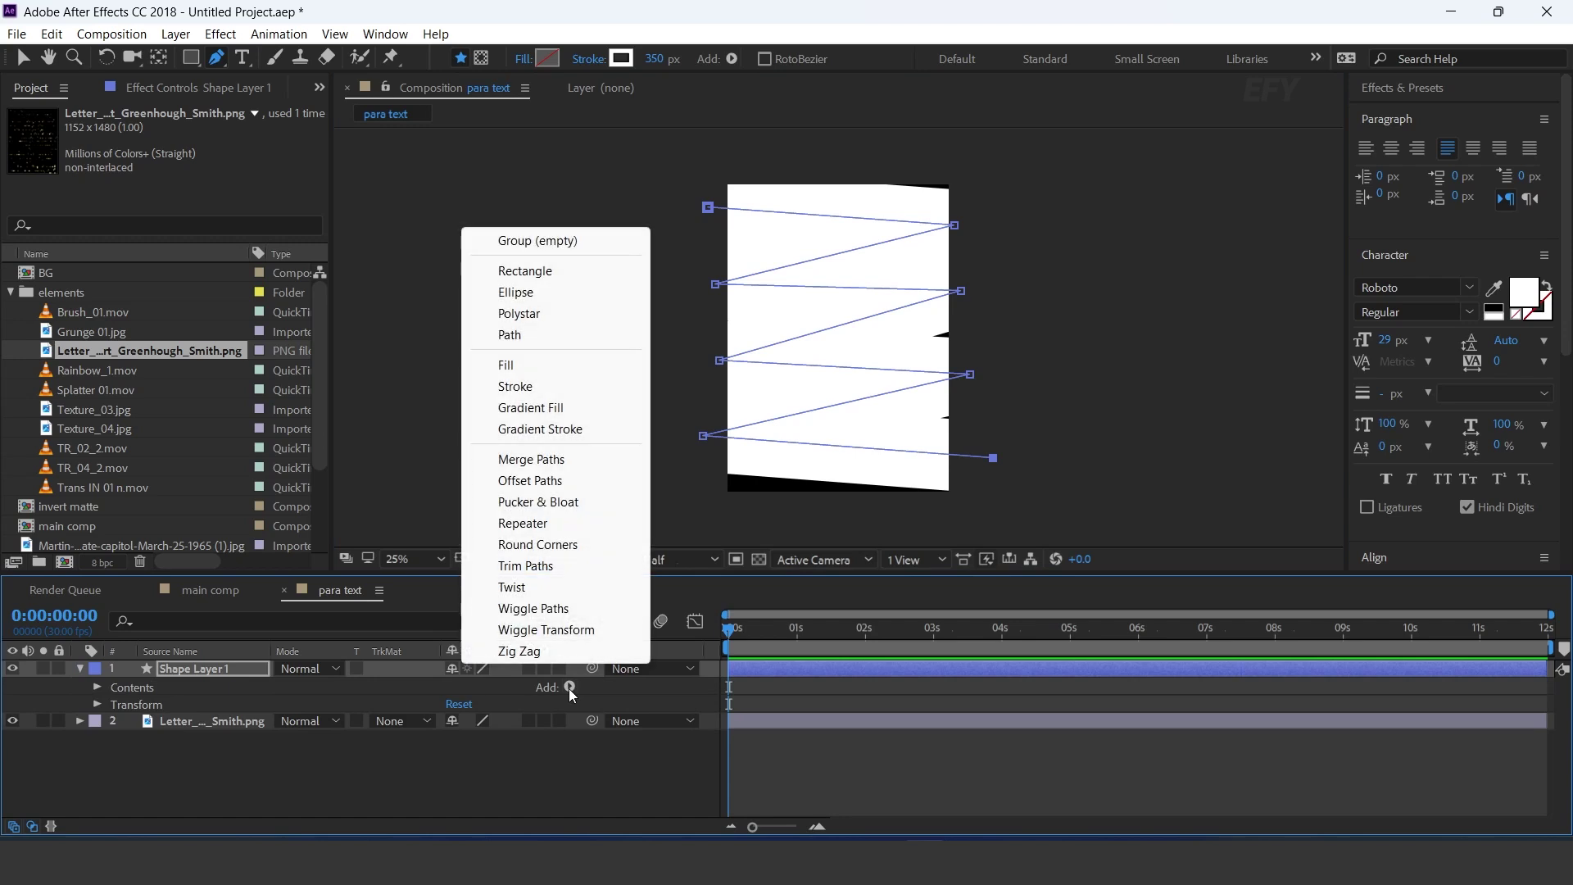
pyautogui.click(542, 565)
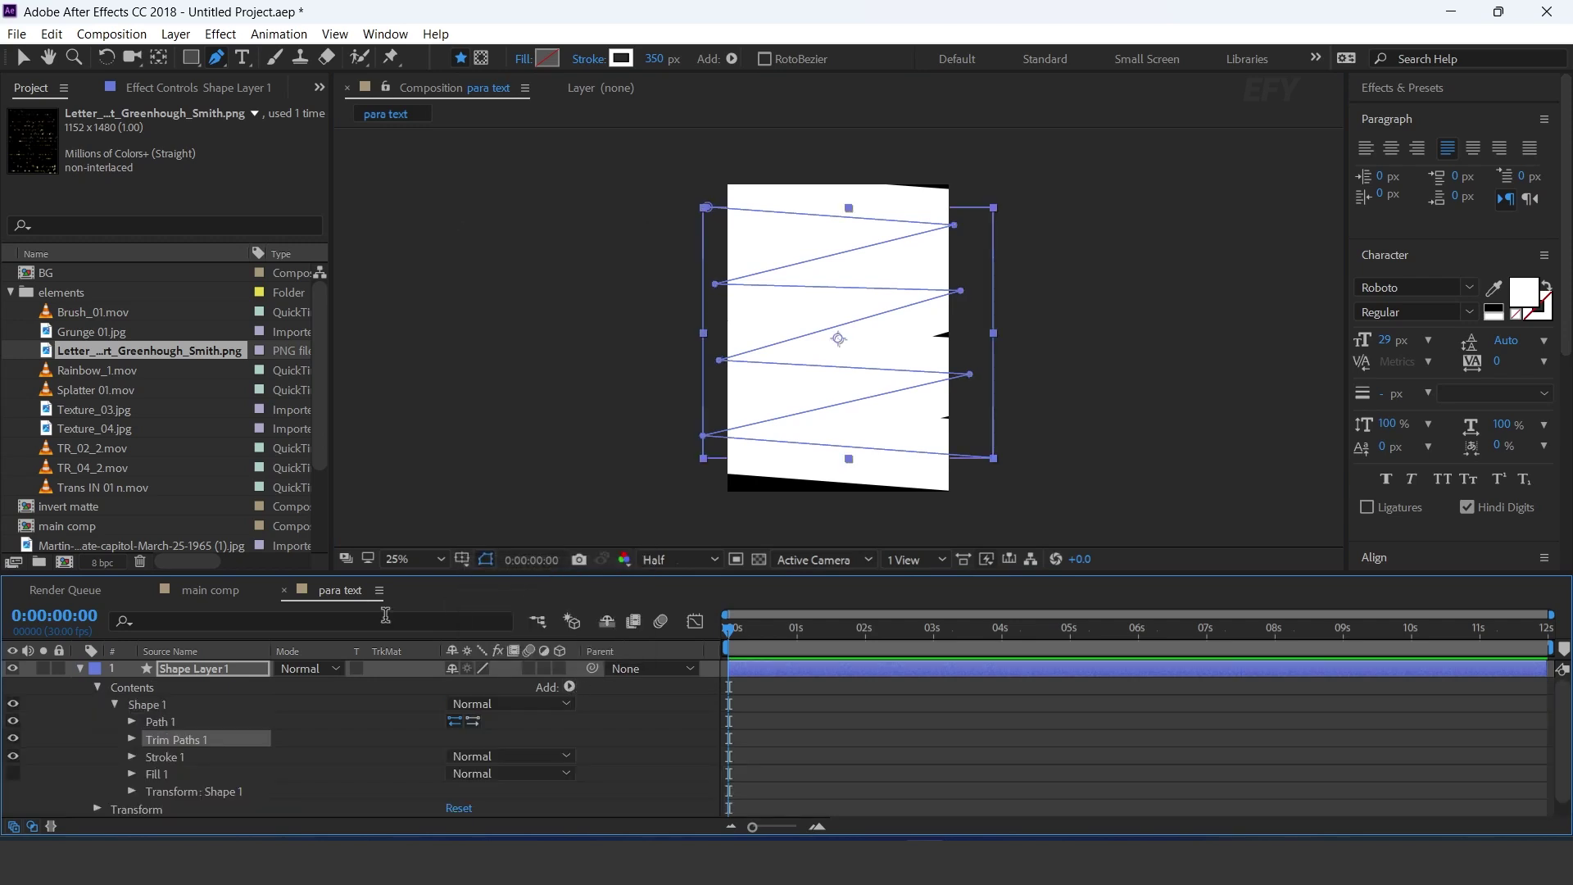
pyautogui.click(133, 740)
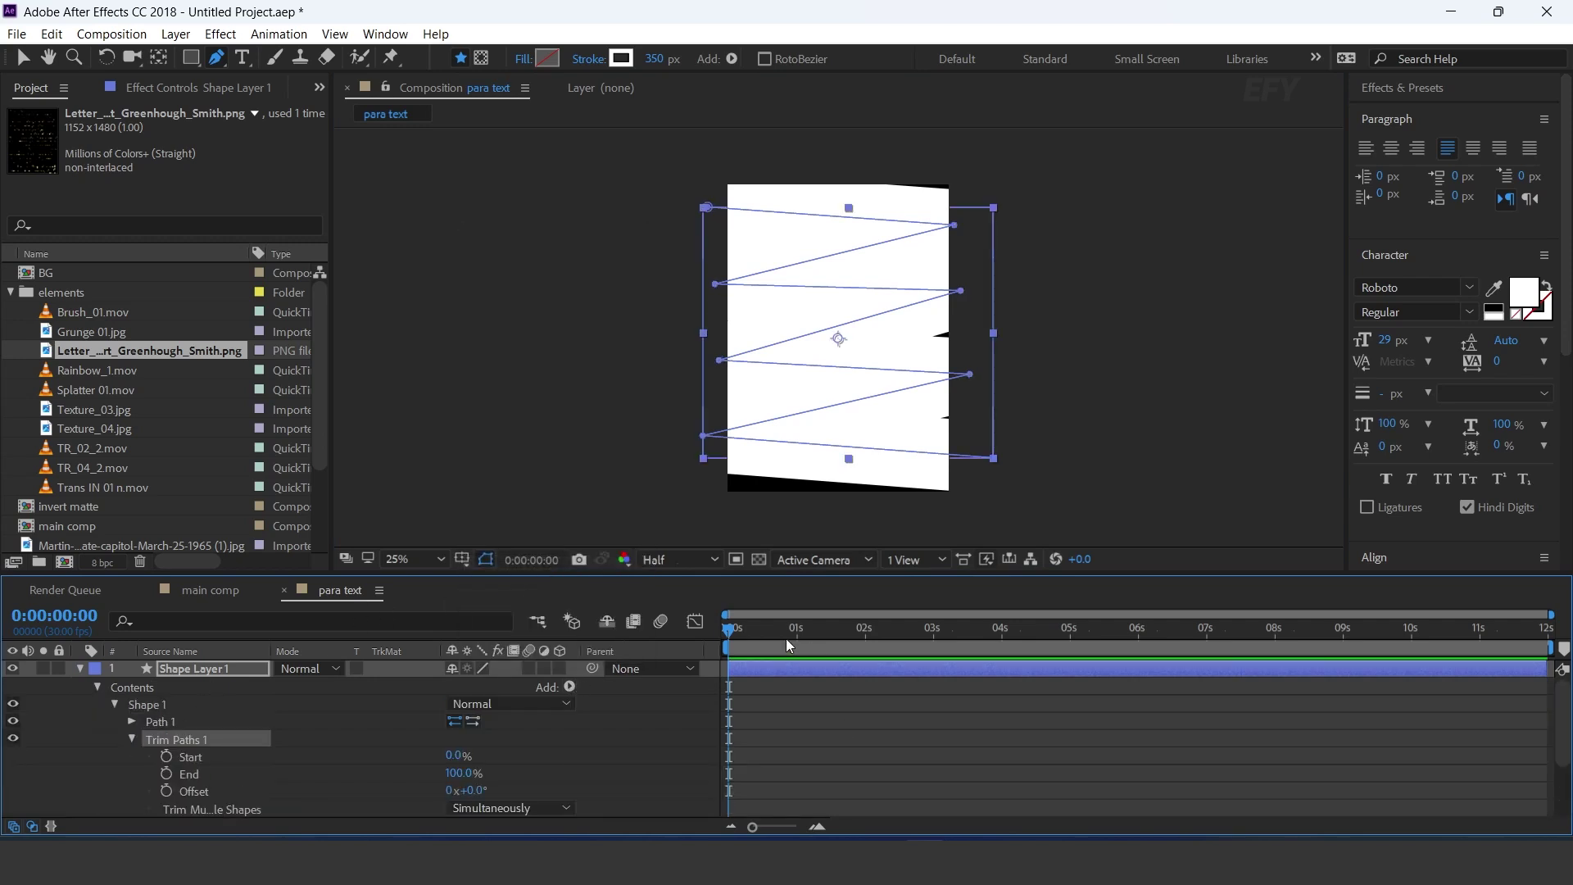
# Step: Keyframe the Trim Paths End from 0% at 0:00:00:00 to 100% at 0:00:03:02 and preview the stroke animation
pyautogui.click(166, 774)
pyautogui.click(459, 774)
pyautogui.write('0')
pyautogui.press('Return')
pyautogui.moveTo(736, 632); pyautogui.dragTo(938, 631)
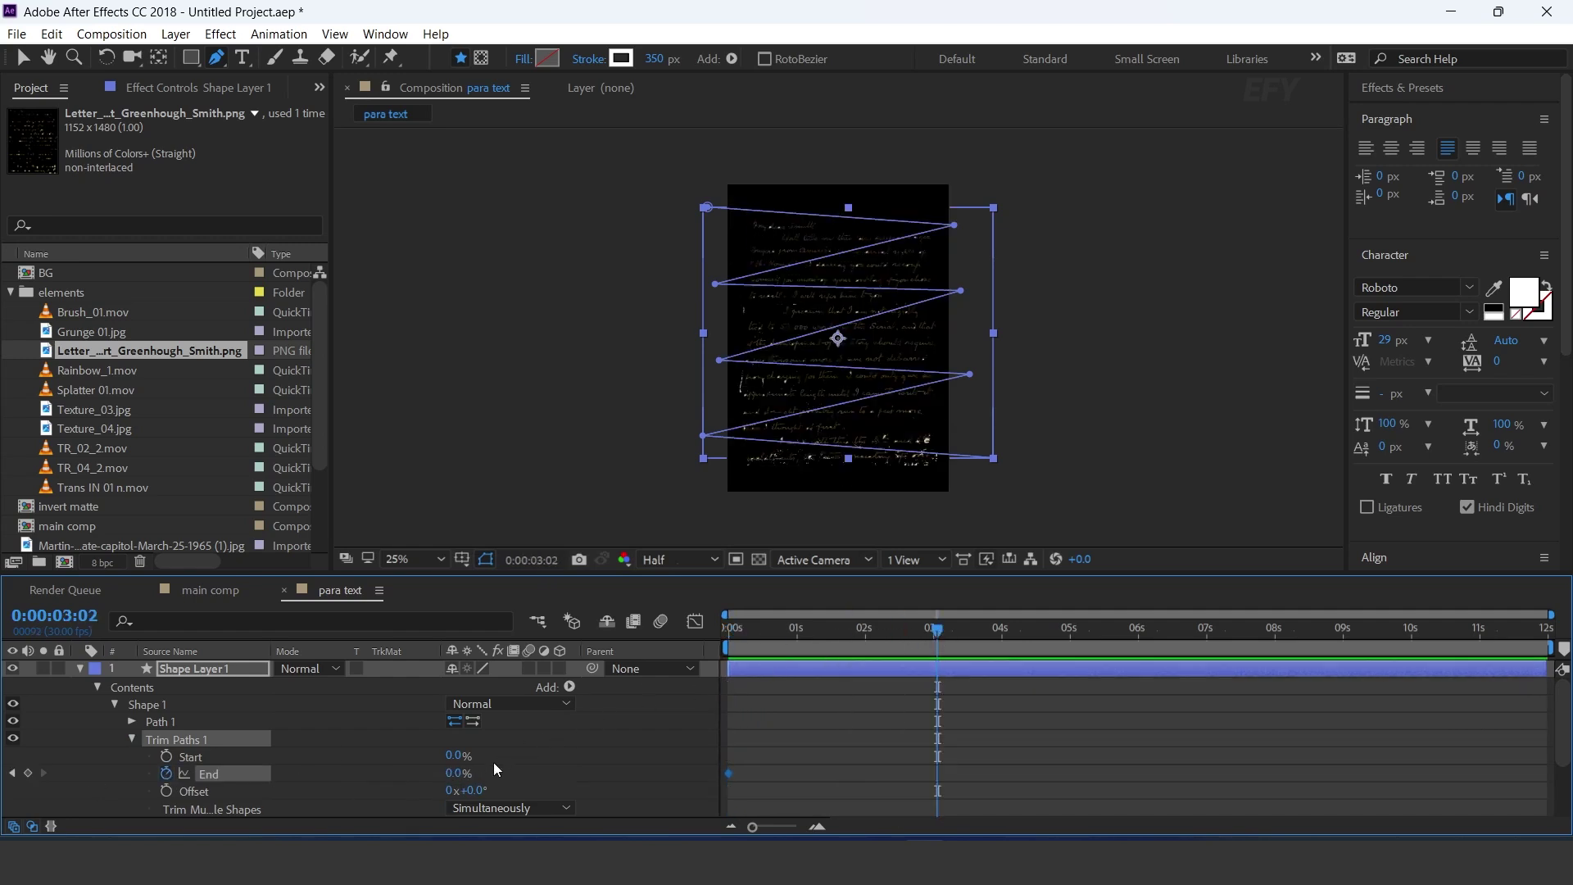
pyautogui.moveTo(453, 773); pyautogui.dragTo(1121, 770)
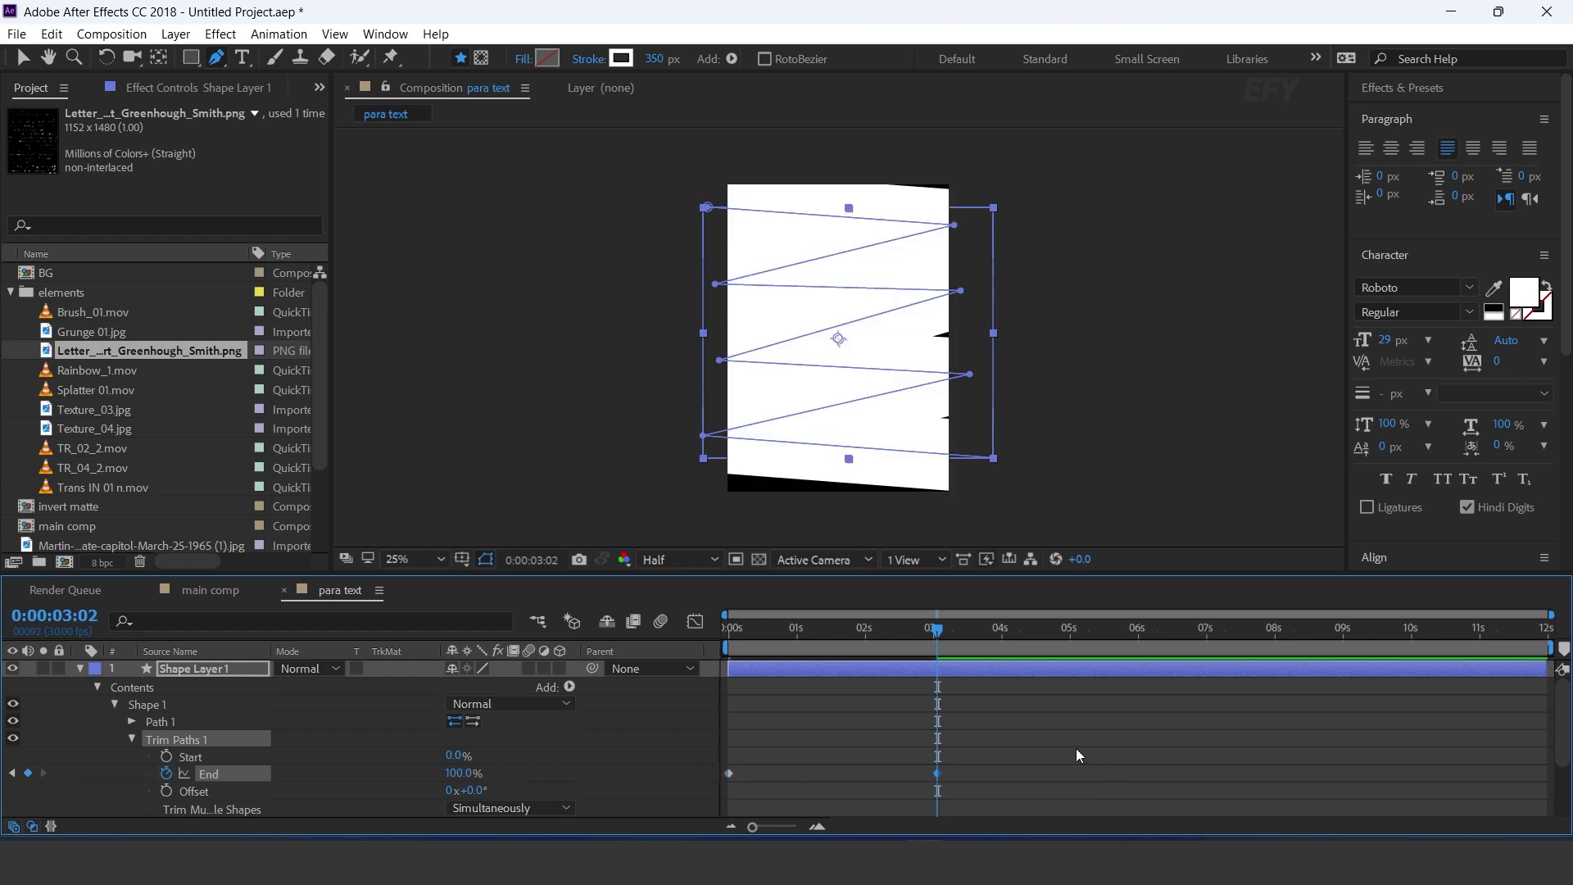
pyautogui.press('Home')
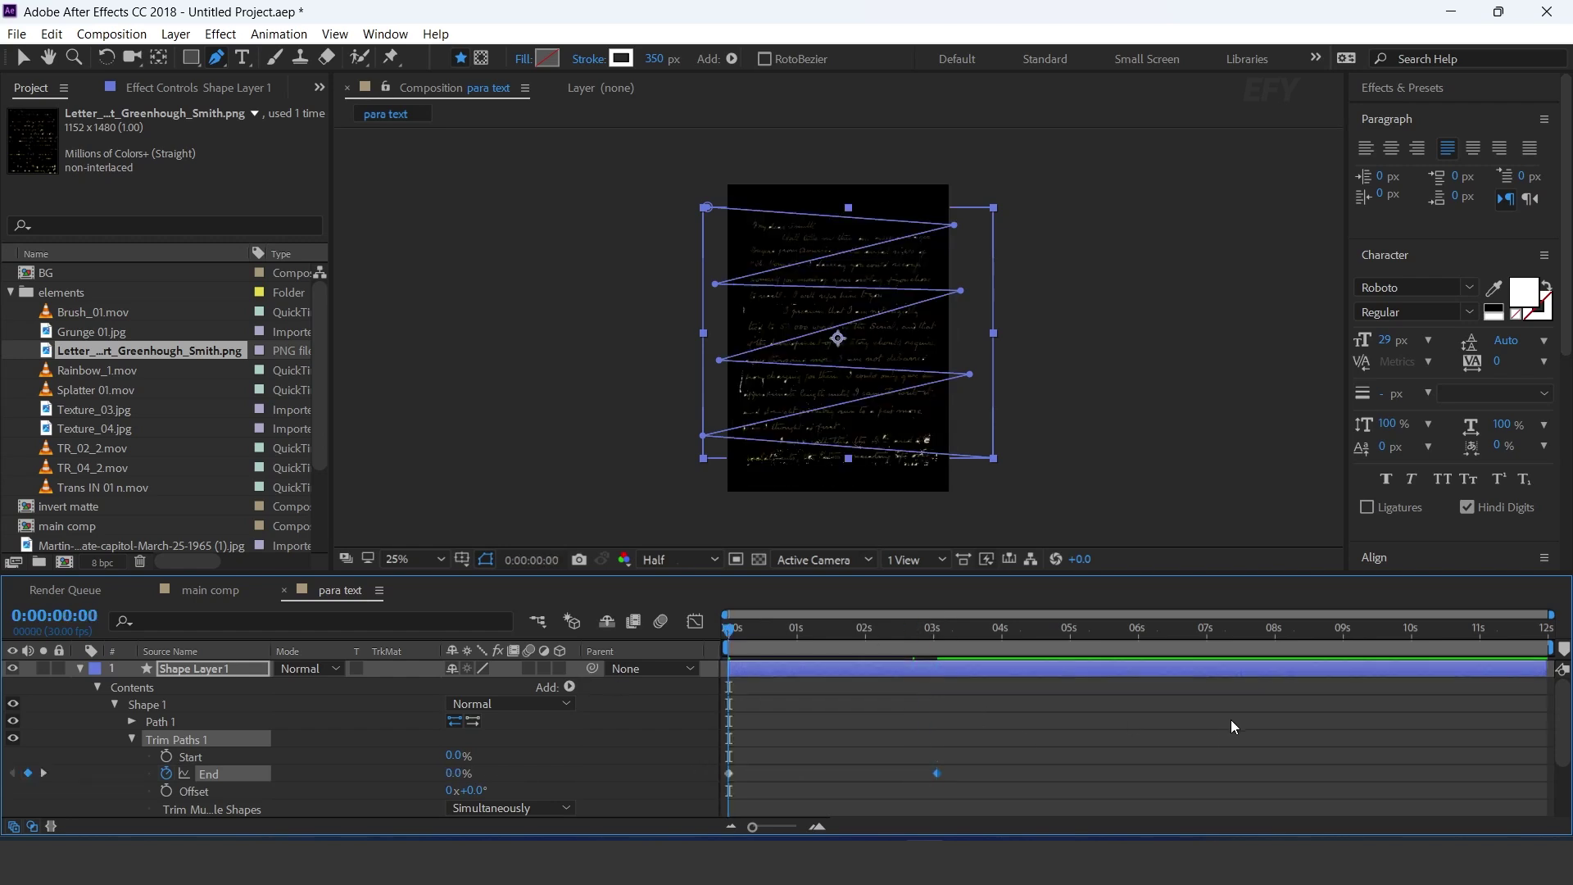
pyautogui.press('space')
pyautogui.click(1226, 726)
pyautogui.press('space')
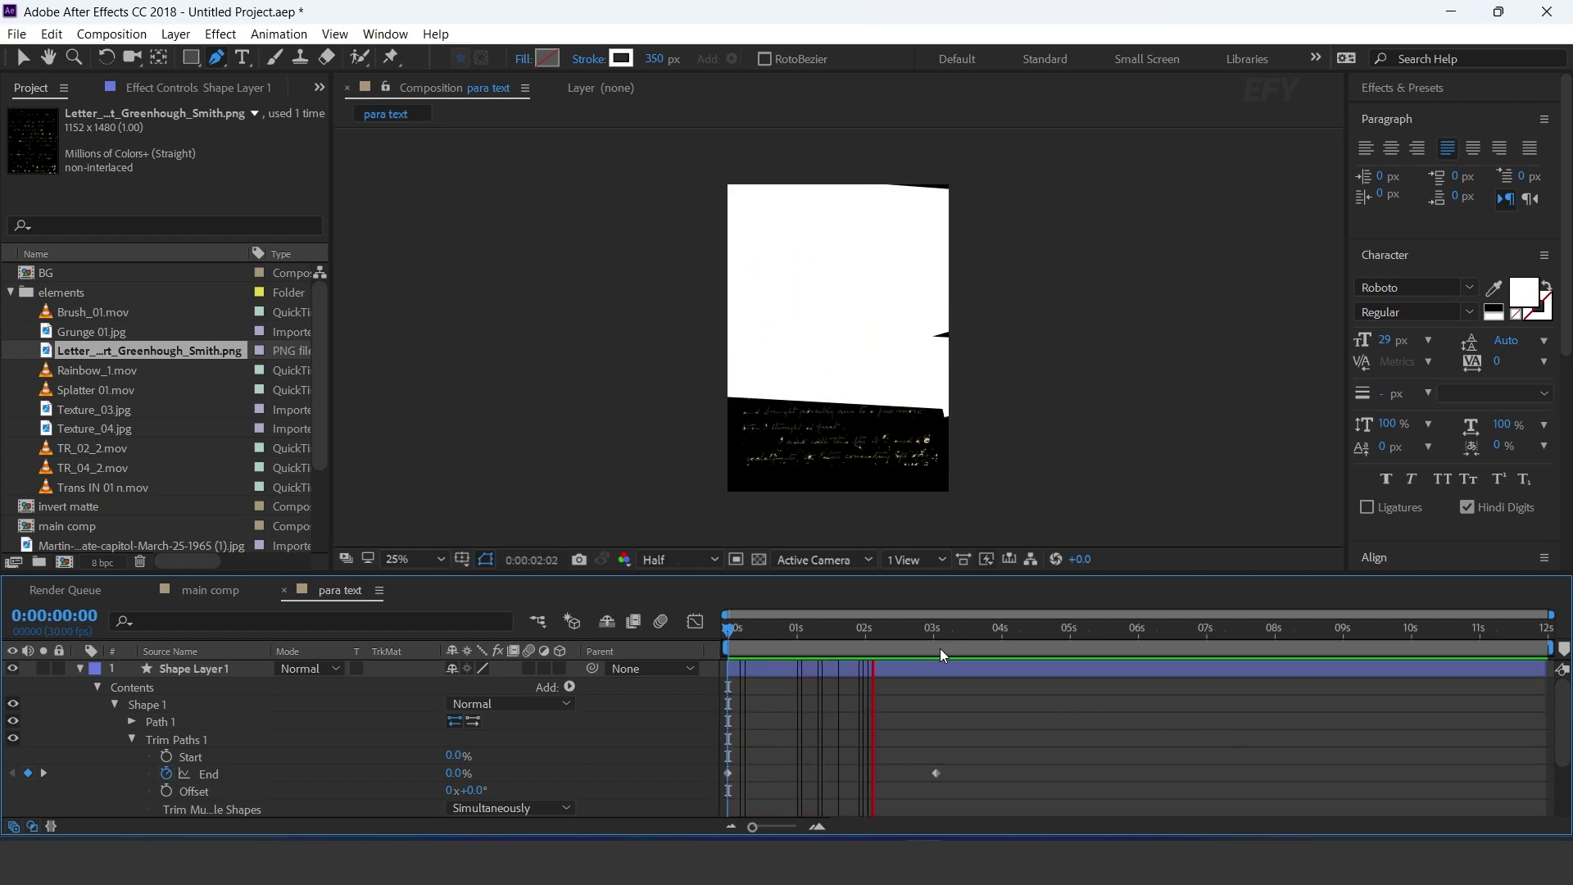
pyautogui.moveTo(913, 632); pyautogui.dragTo(942, 632)
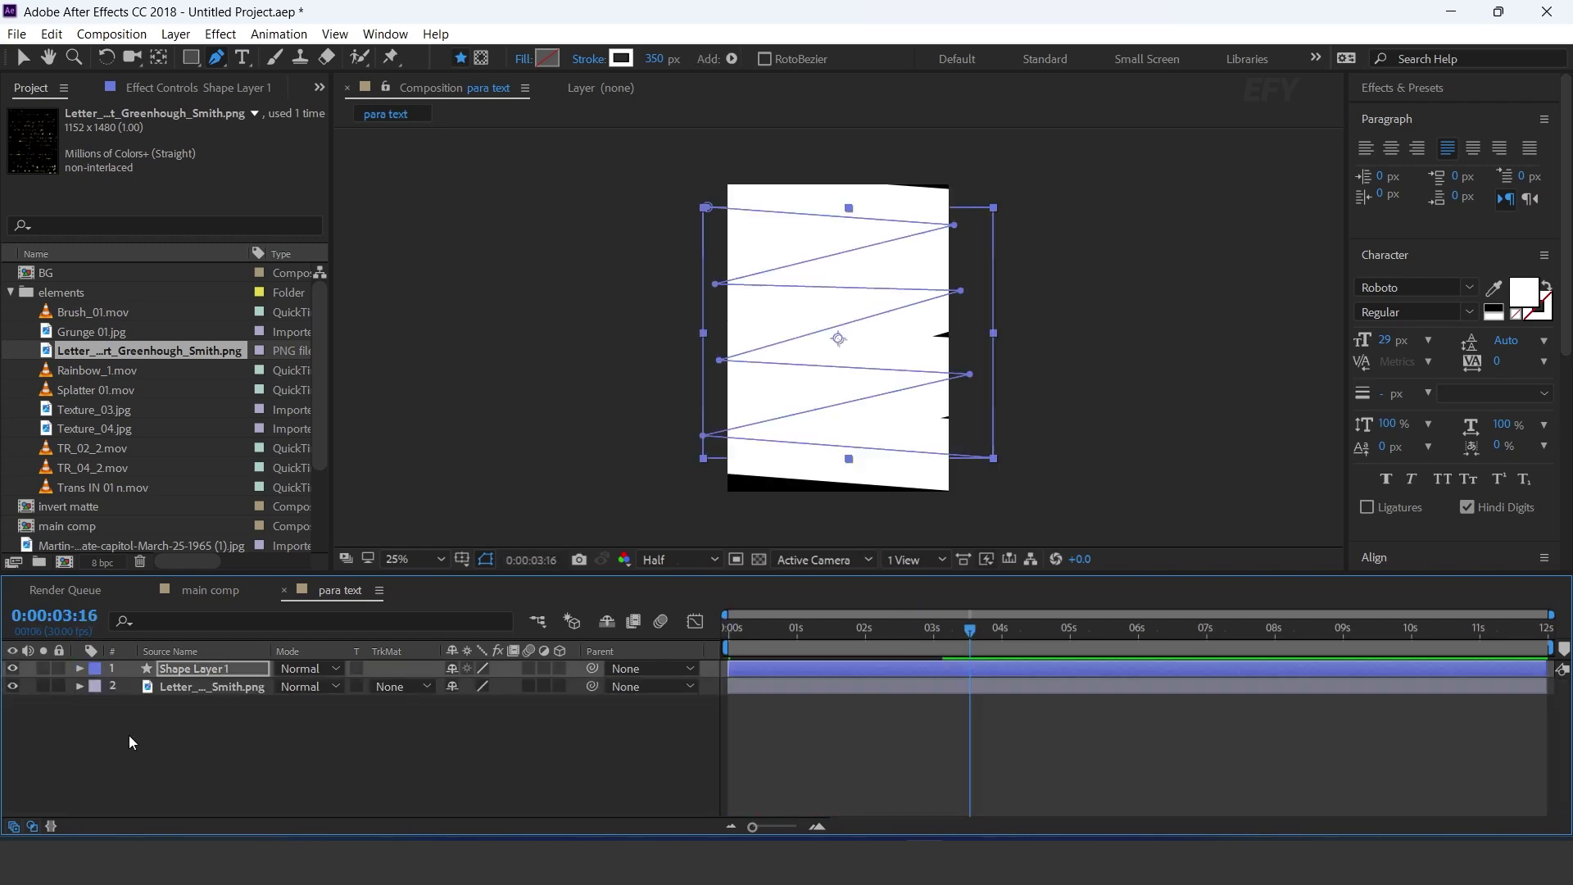
# Step: Set the letter layer's track matte to Alpha, using the zigzag shape layer above it, and preview the text reveal
pyautogui.click(130, 735)
pyautogui.click(195, 690)
pyautogui.click(430, 688)
pyautogui.click(454, 732)
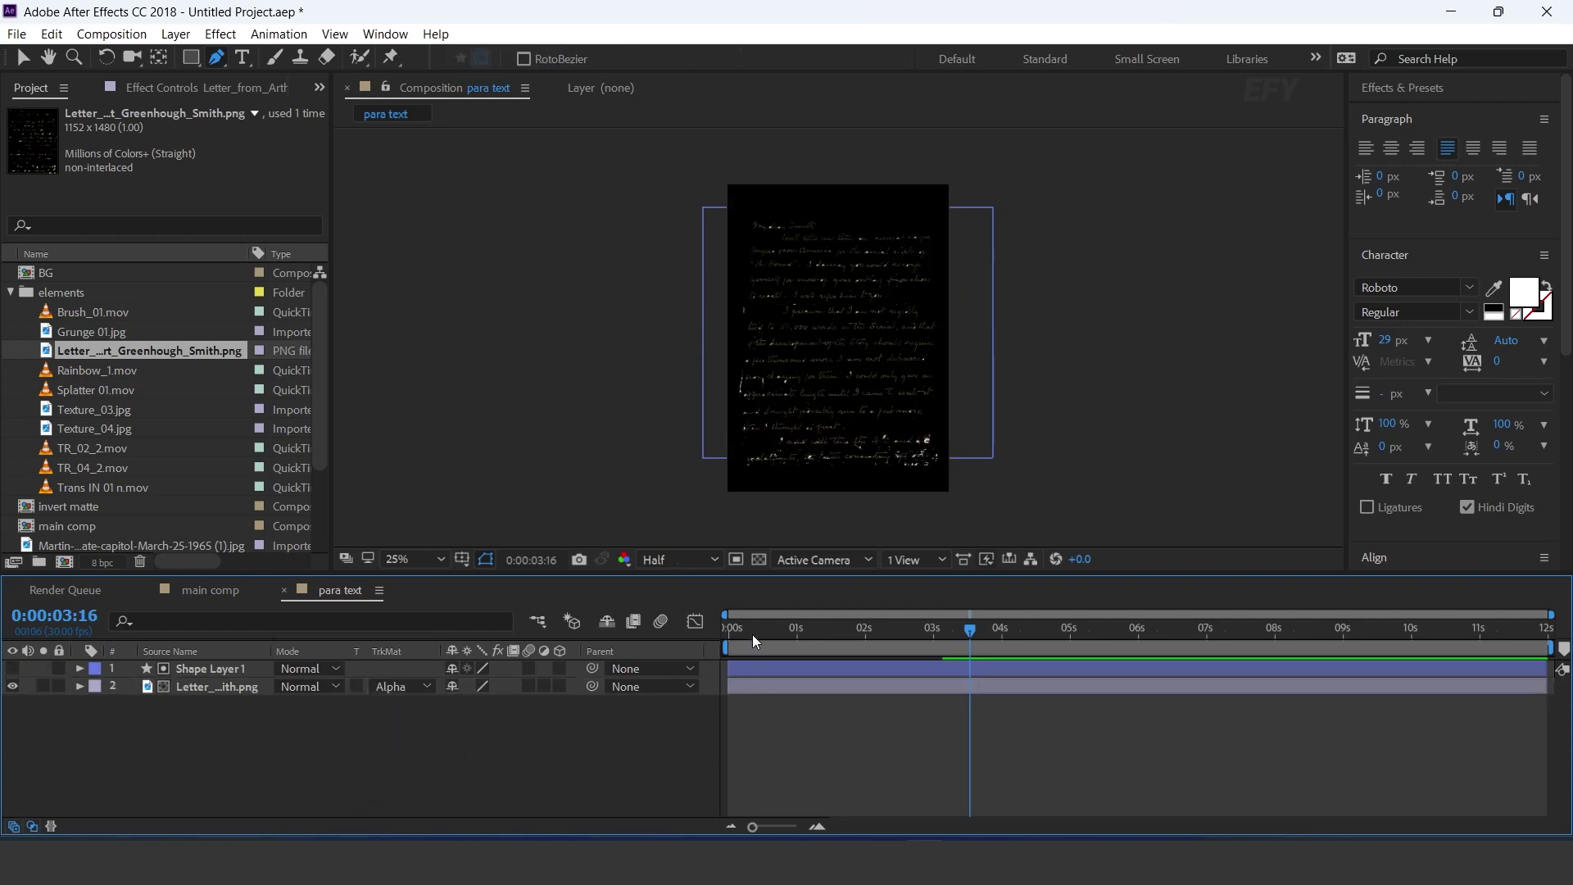
pyautogui.moveTo(748, 634); pyautogui.dragTo(711, 636)
pyautogui.click(565, 794)
pyautogui.press('space')
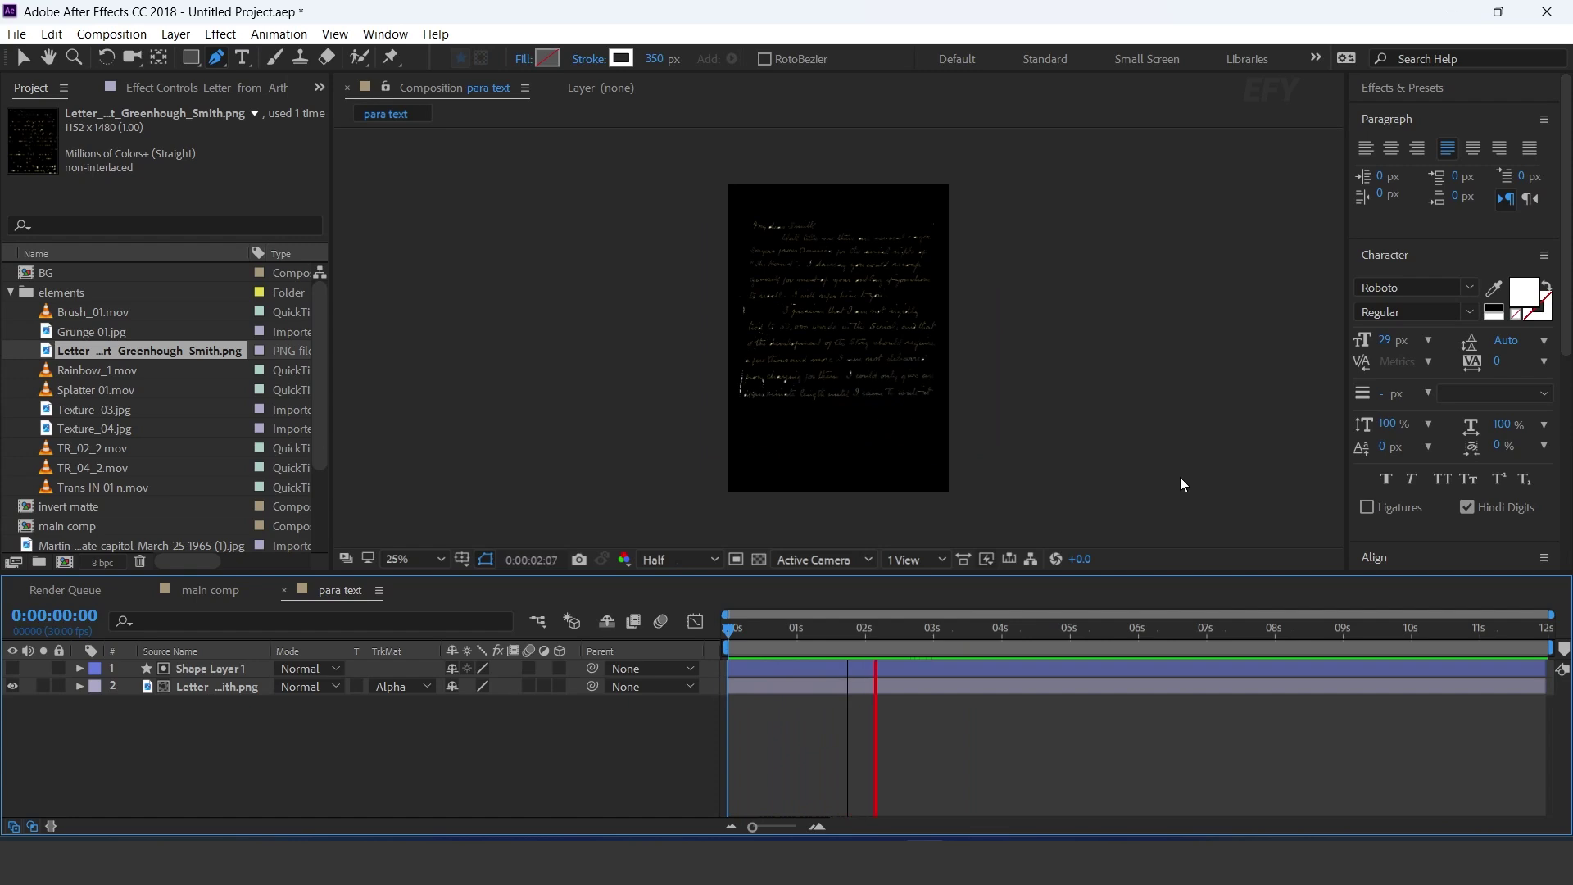
pyautogui.click(914, 628)
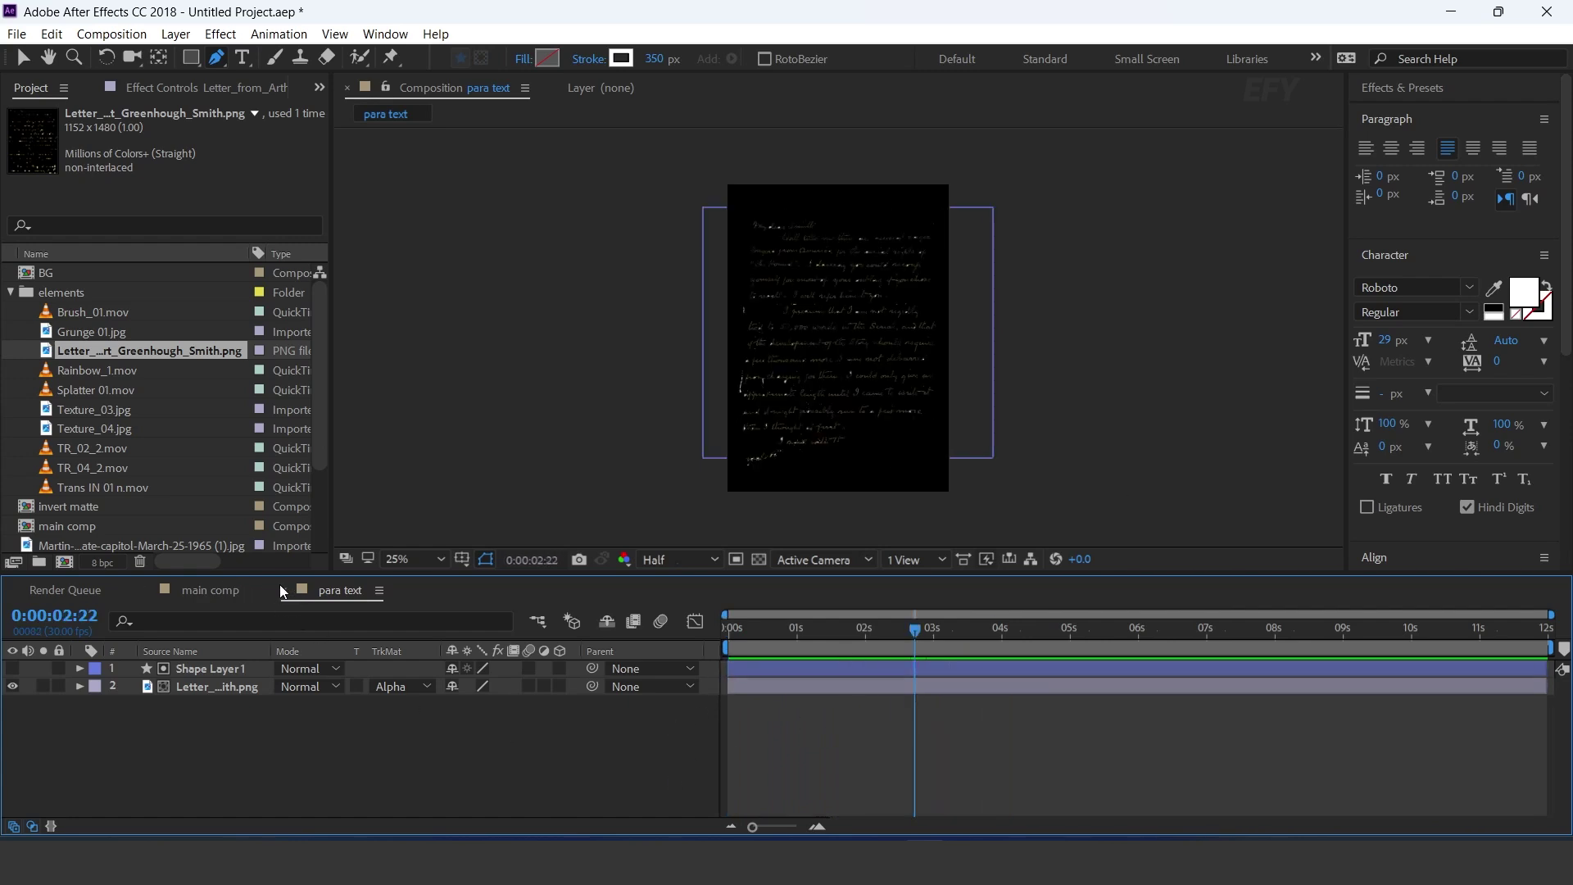
# Step: Close the para text timeline and add the para text composition as the top 3D layer of main comp
pyautogui.click(281, 590)
pyautogui.scroll(-2, 82, 373)
pyautogui.moveTo(62, 468); pyautogui.dragTo(219, 667)
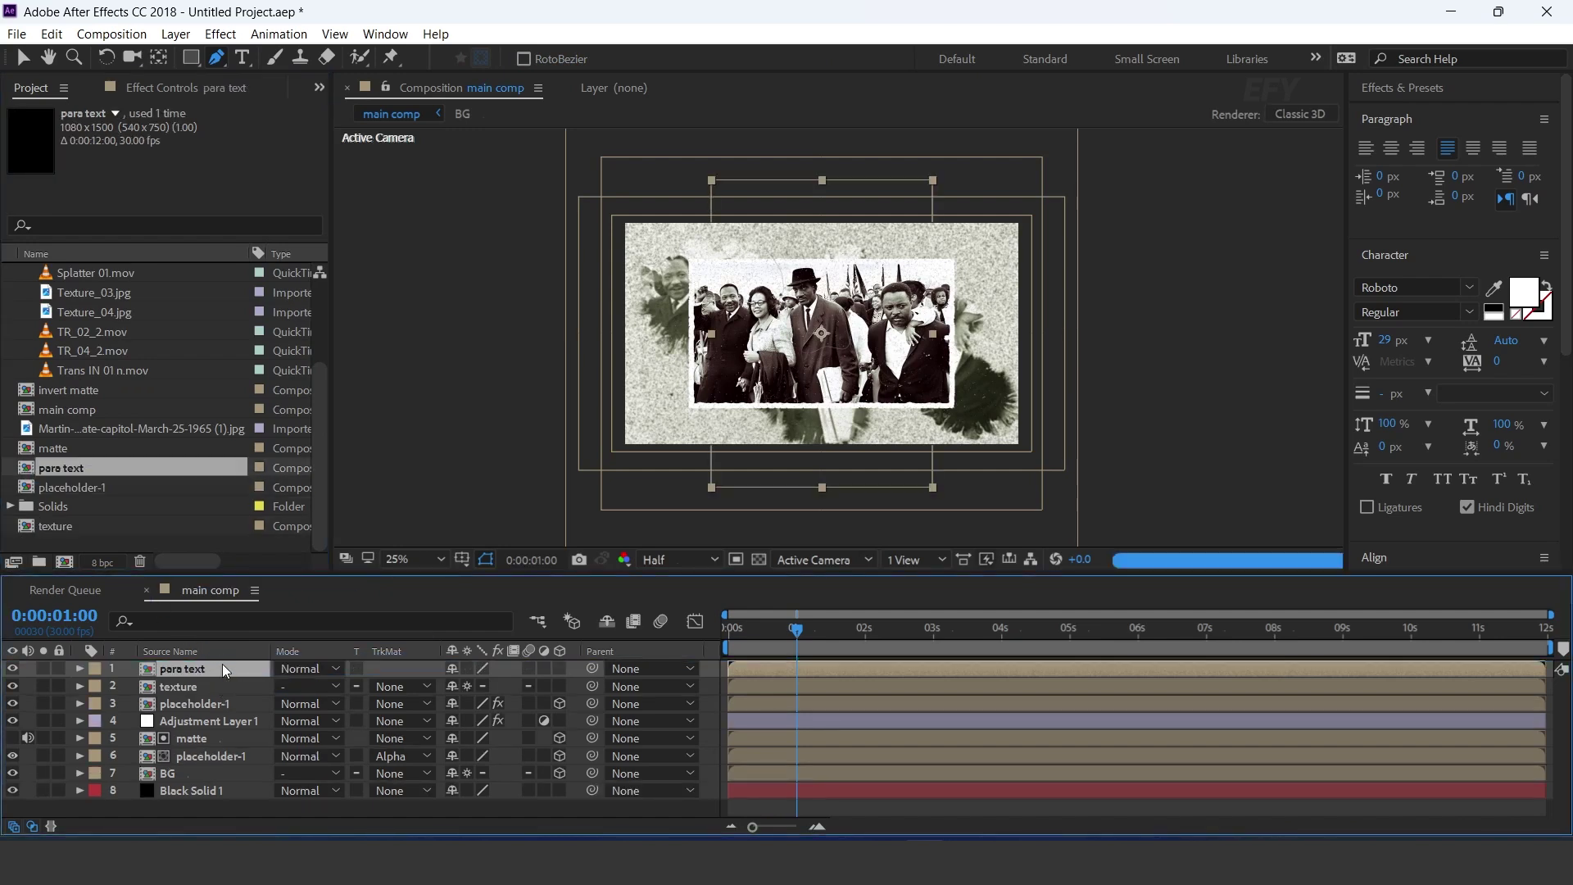
# Step: Show two horizontal views and move the para text layer behind the background in depth and to the left side of the frame
pyautogui.click(924, 561)
pyautogui.click(942, 805)
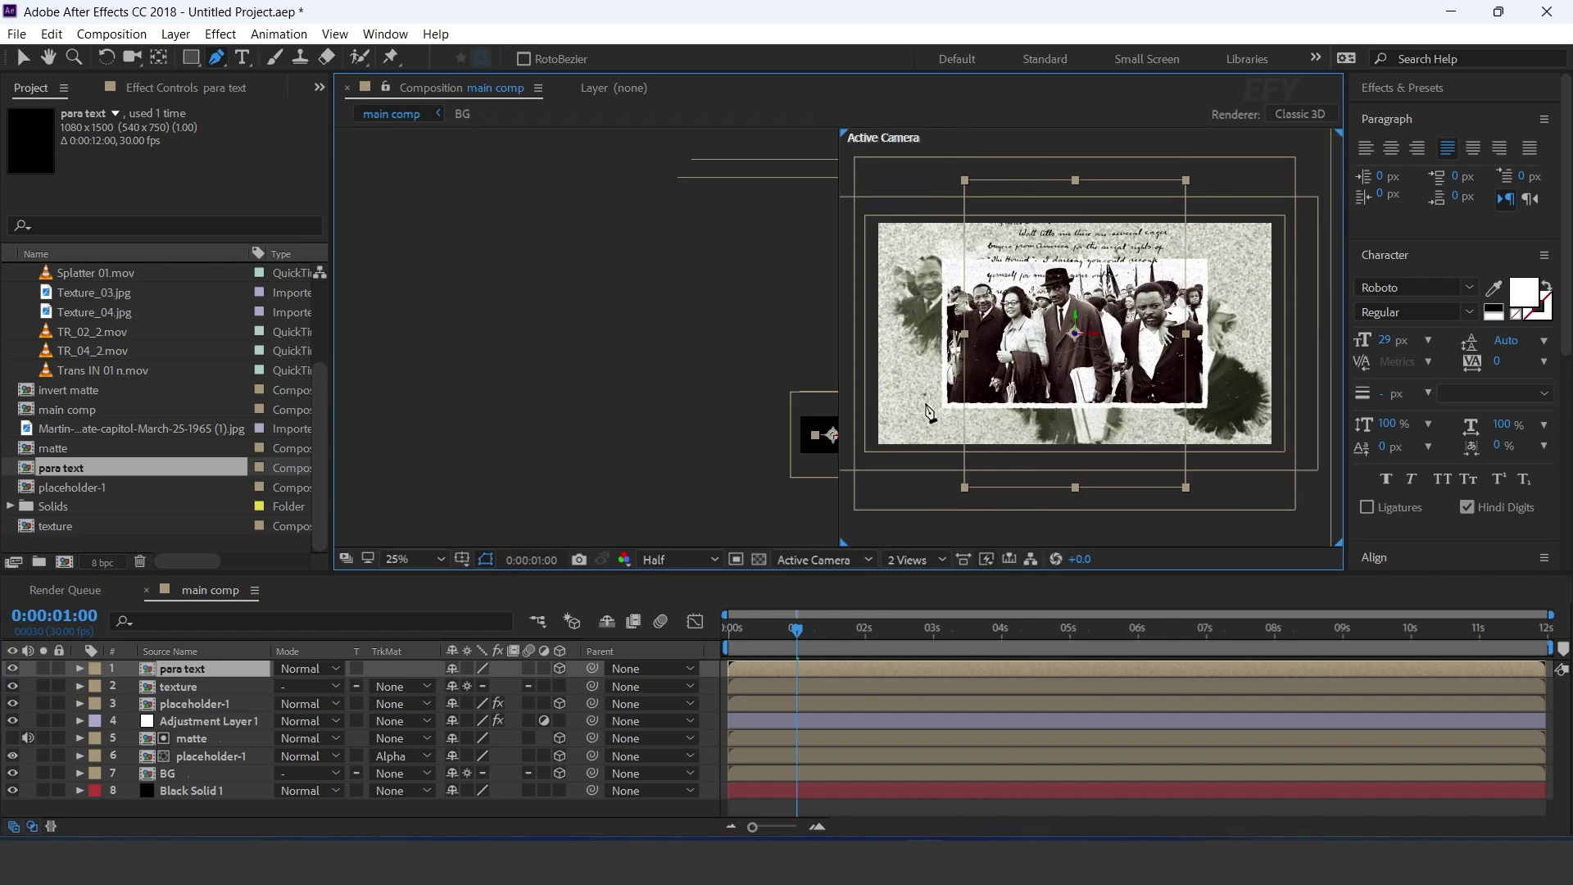
pyautogui.moveTo(741, 443); pyautogui.dragTo(642, 432)
pyautogui.press('v')
pyautogui.scroll(2, 595, 431)
pyautogui.moveTo(615, 497); pyautogui.dragTo(611, 326)
pyautogui.press('v')
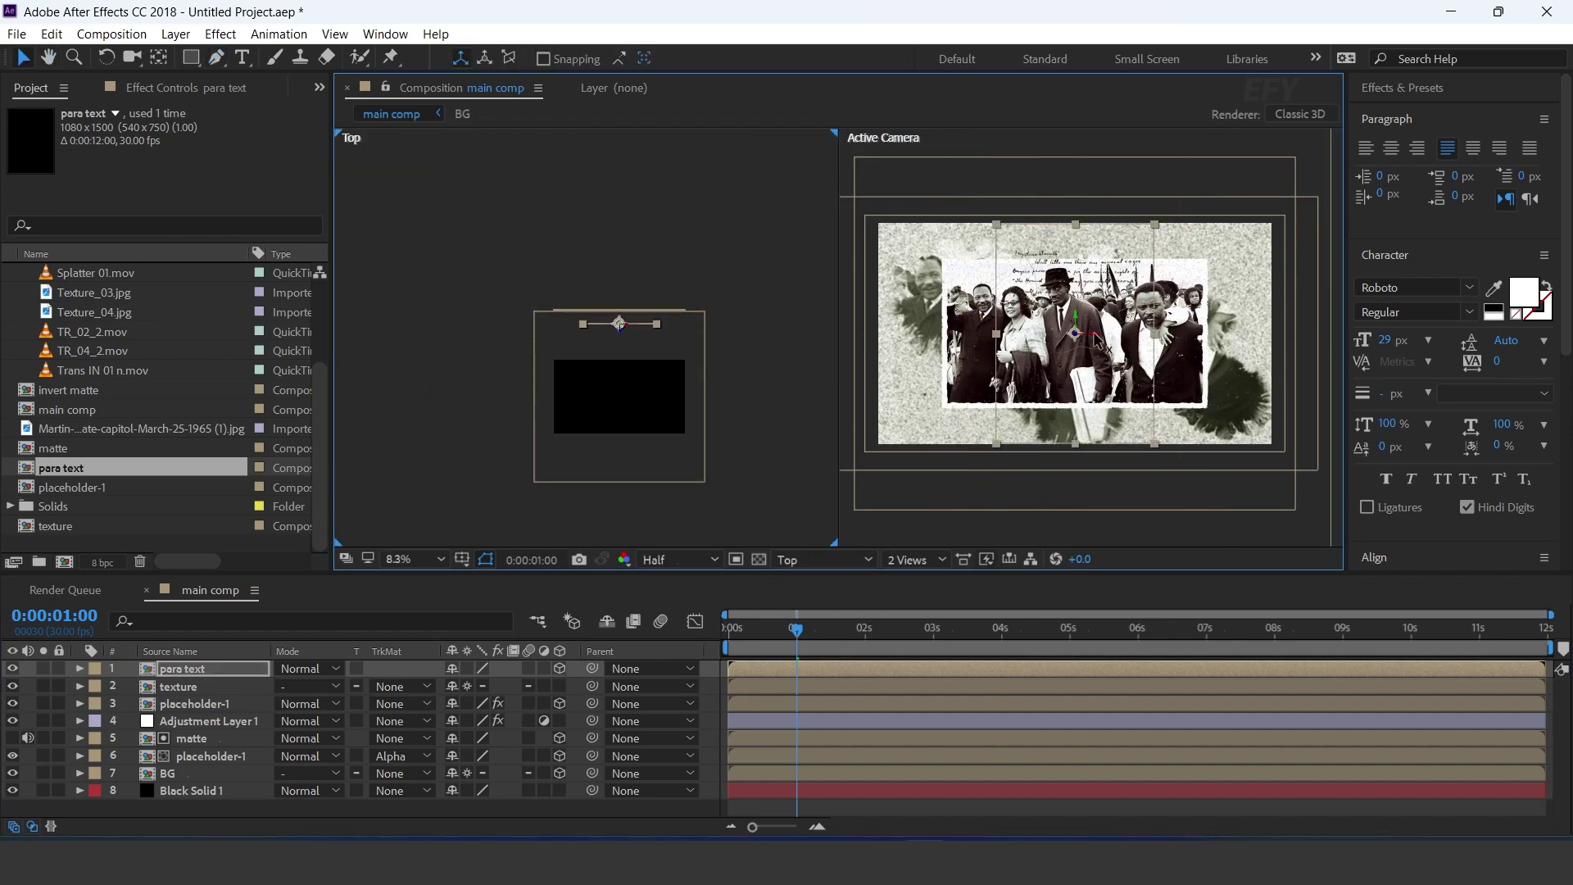
pyautogui.moveTo(970, 342); pyautogui.dragTo(908, 341)
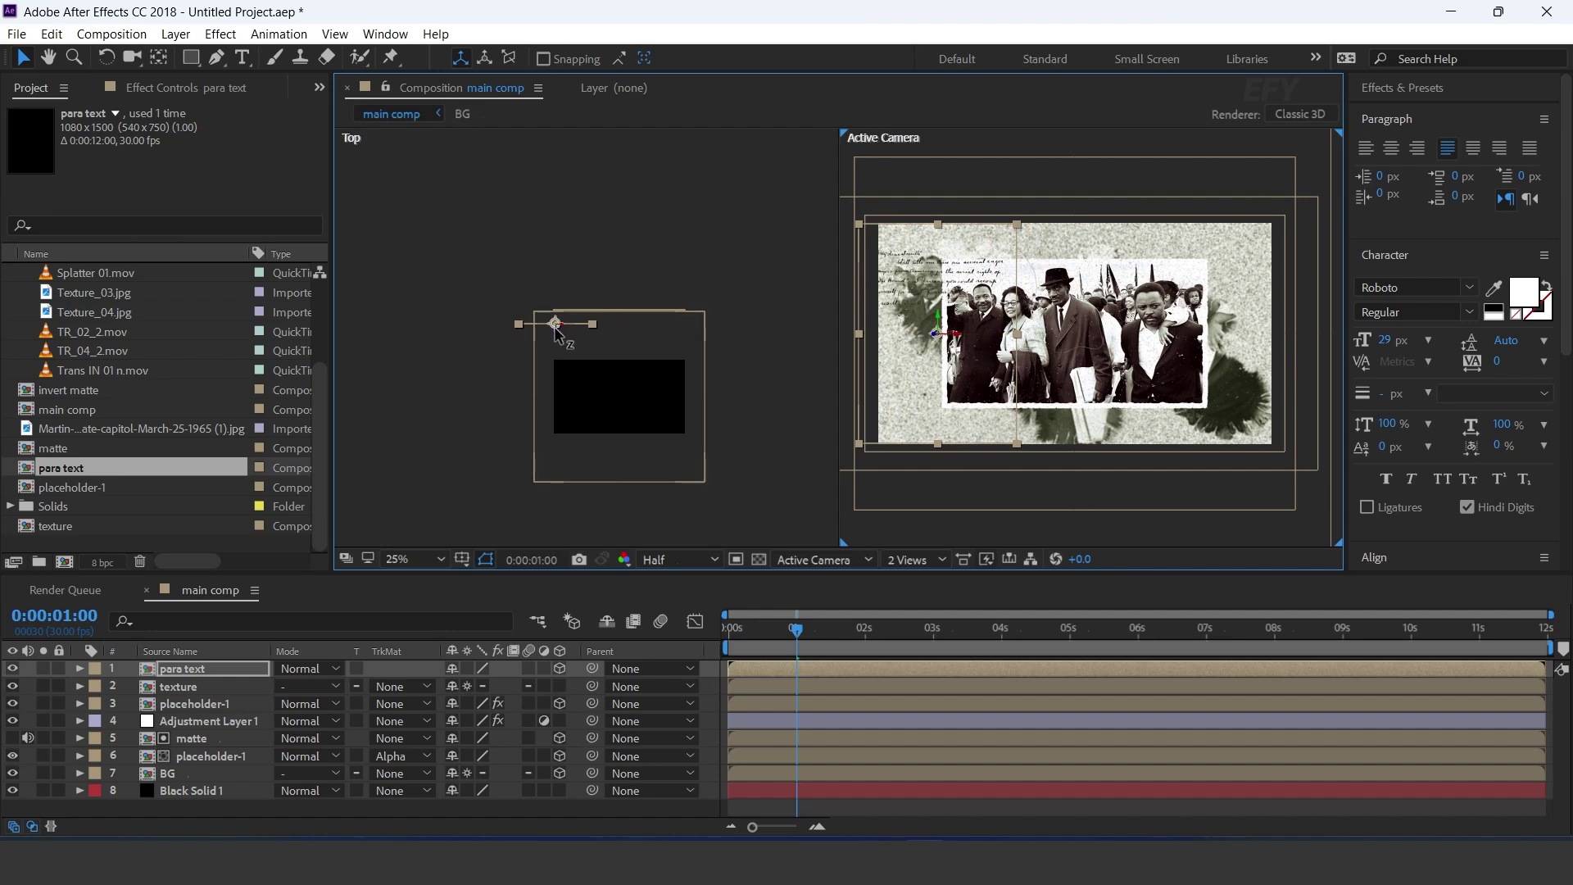
pyautogui.moveTo(556, 327); pyautogui.dragTo(555, 308)
# Step: Place the para text layer directly above BG in the stack, nudge it left and scale it to 109%
pyautogui.moveTo(221, 670); pyautogui.dragTo(211, 756)
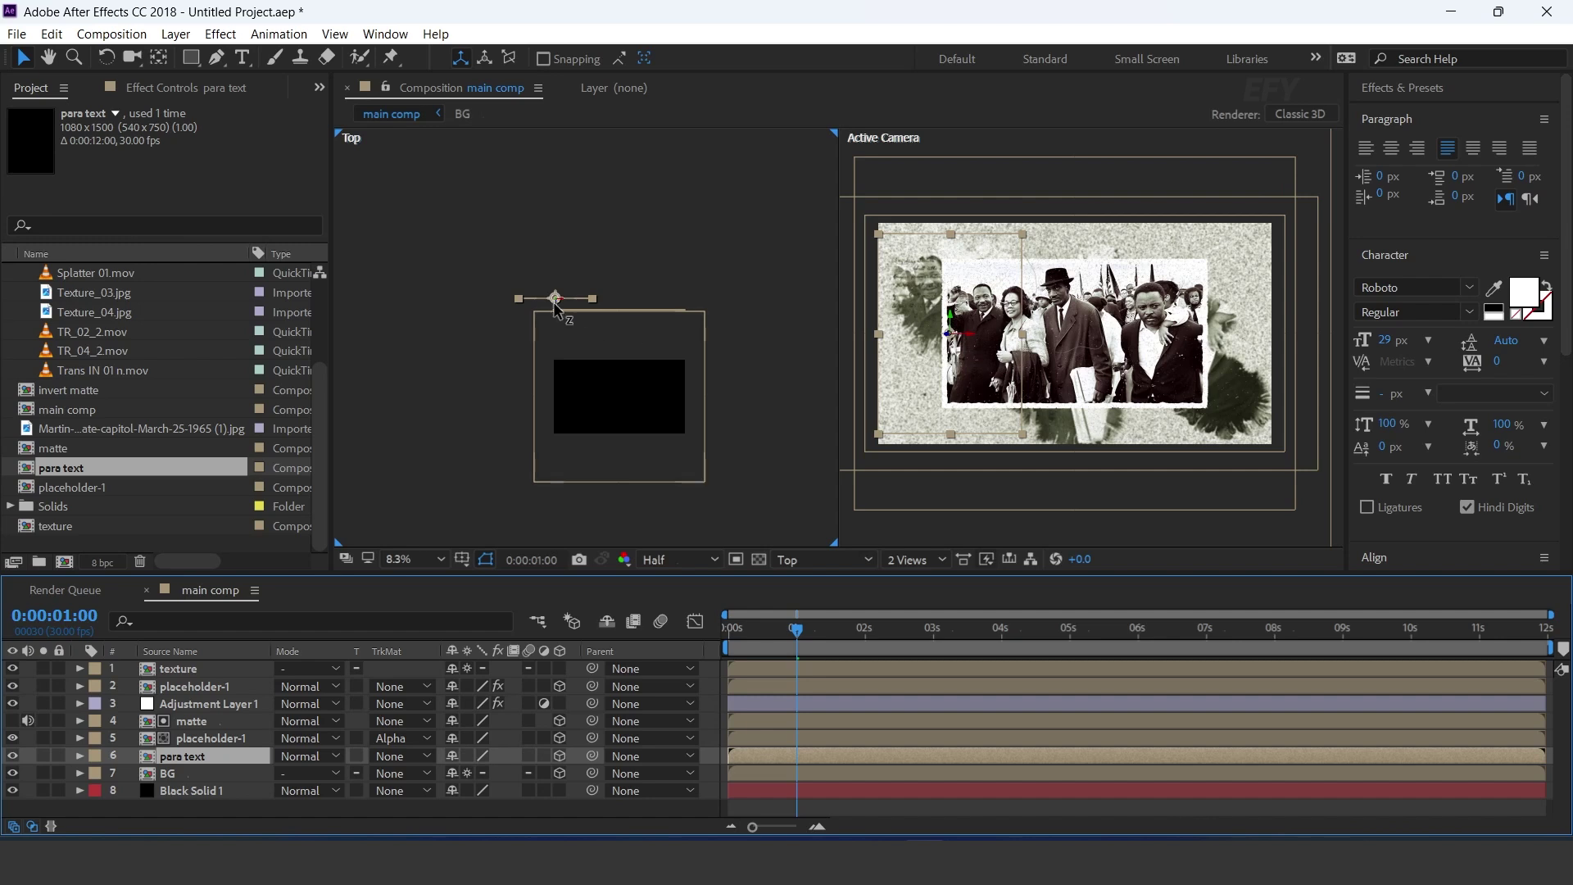
pyautogui.moveTo(969, 336); pyautogui.dragTo(960, 336)
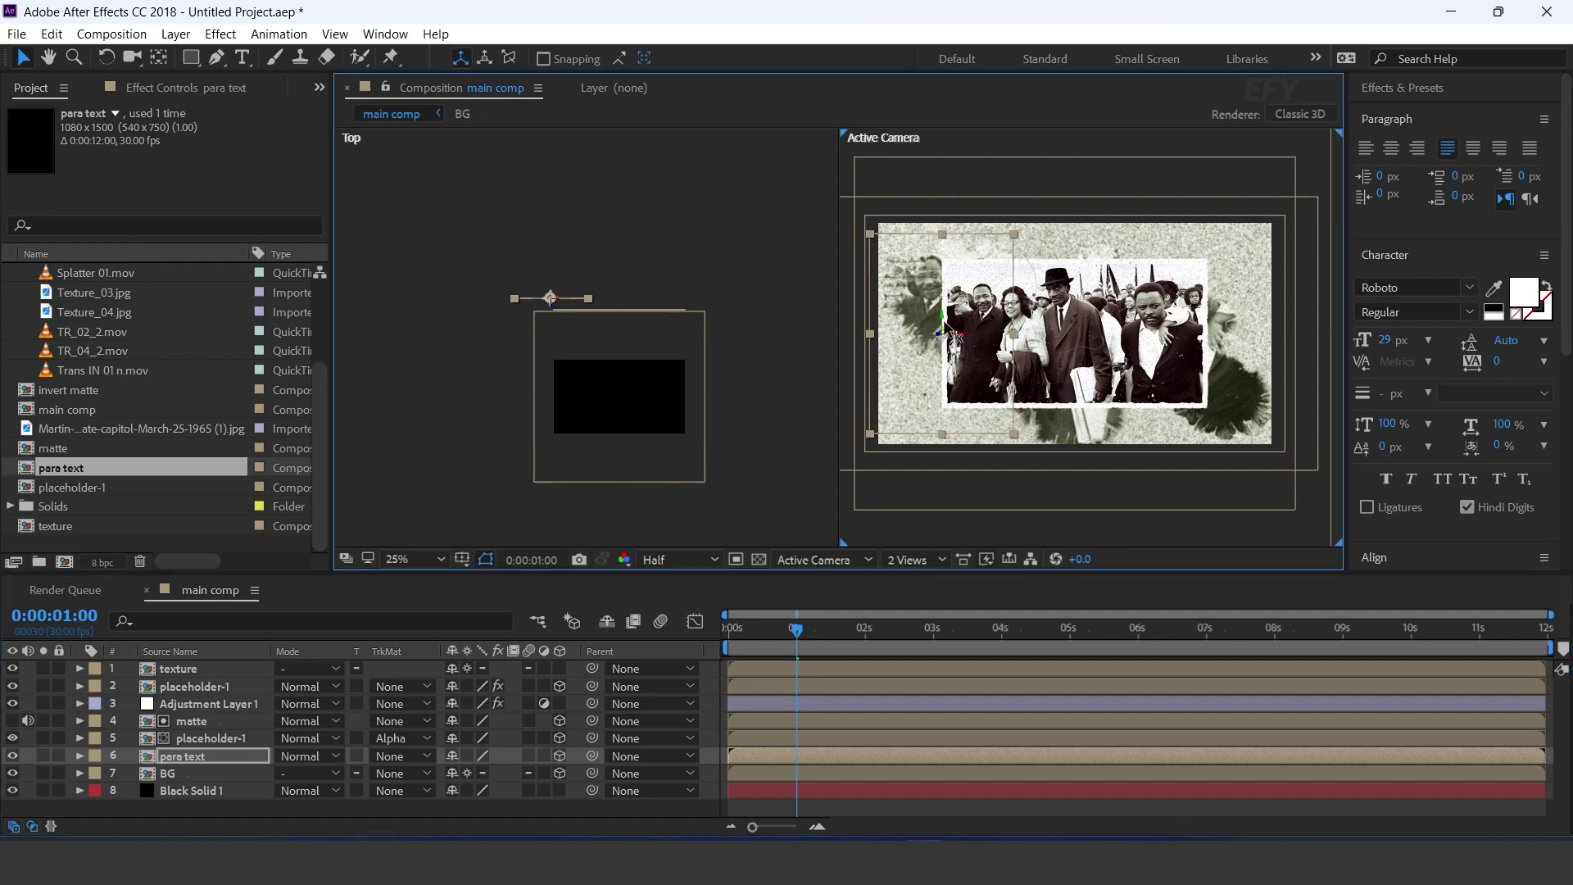
pyautogui.press('s')
pyautogui.moveTo(529, 773); pyautogui.dragTo(536, 773)
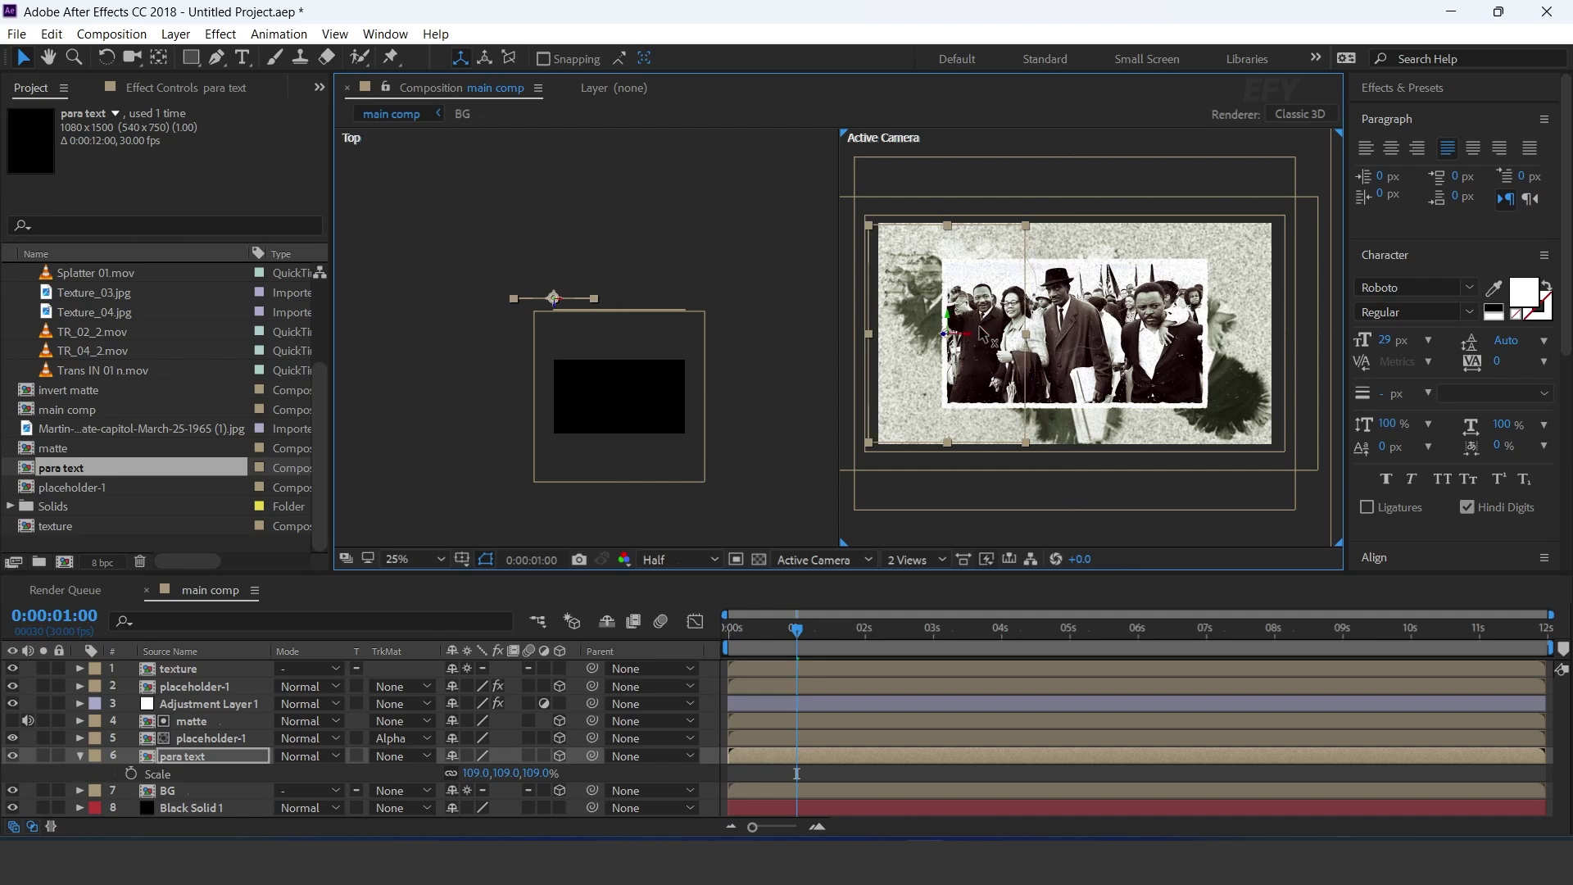
pyautogui.click(80, 755)
# Step: Duplicate the para text layer, make the copy the top layer and move it forward in depth and to the right side
pyautogui.click(198, 759)
pyautogui.hotkey('ctrl', 'd')
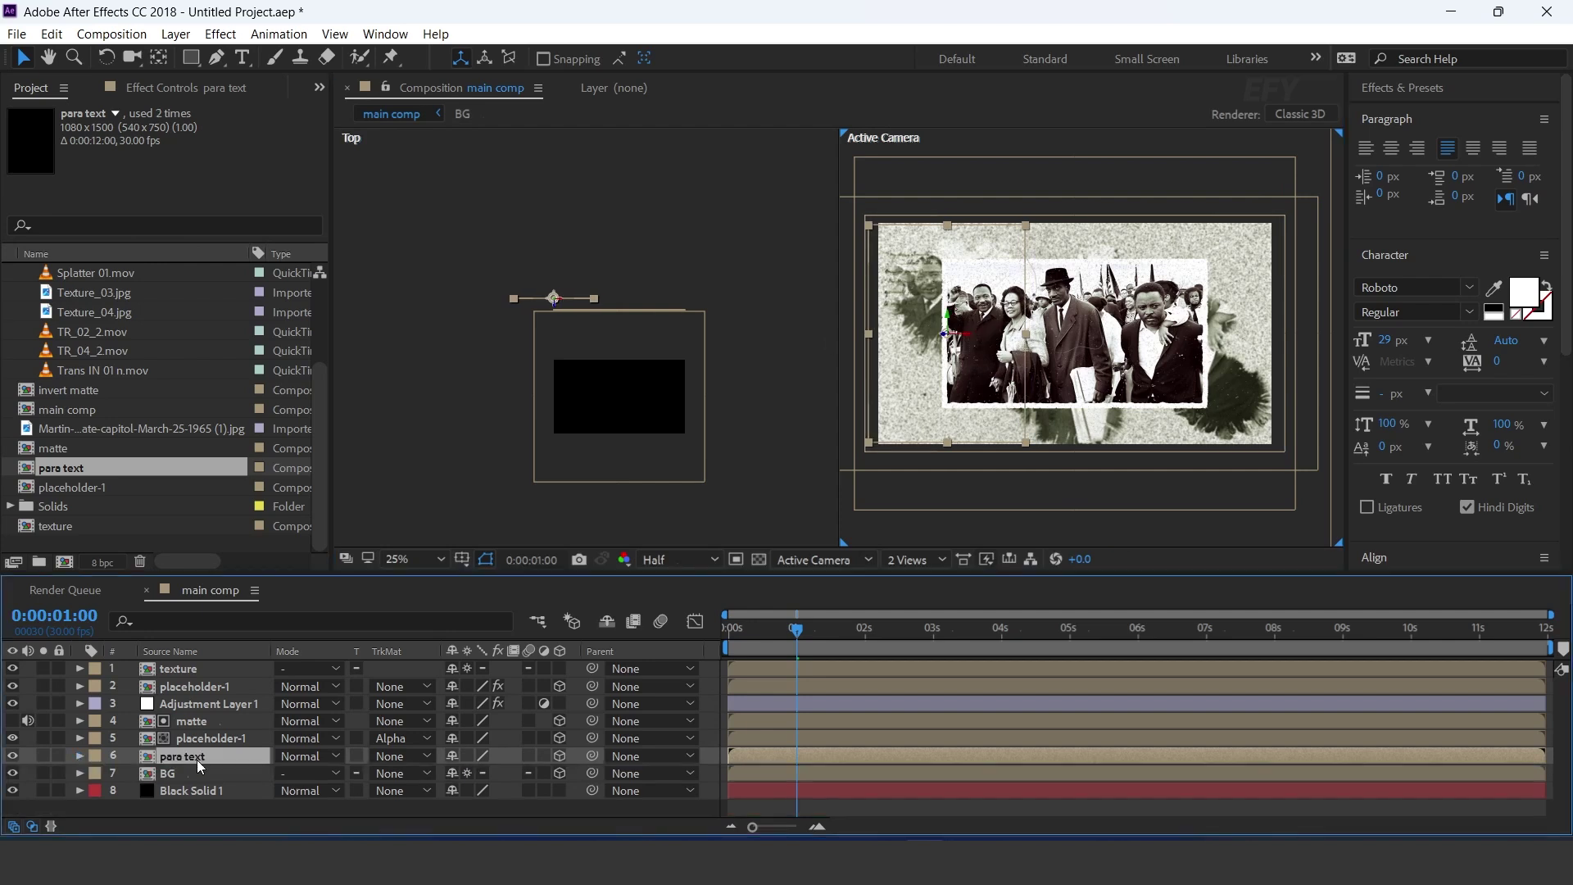
pyautogui.moveTo(195, 756); pyautogui.dragTo(186, 663)
pyautogui.moveTo(190, 755); pyautogui.dragTo(190, 661)
pyautogui.moveTo(572, 318); pyautogui.dragTo(678, 454)
pyautogui.scroll(-1, 1221, 330)
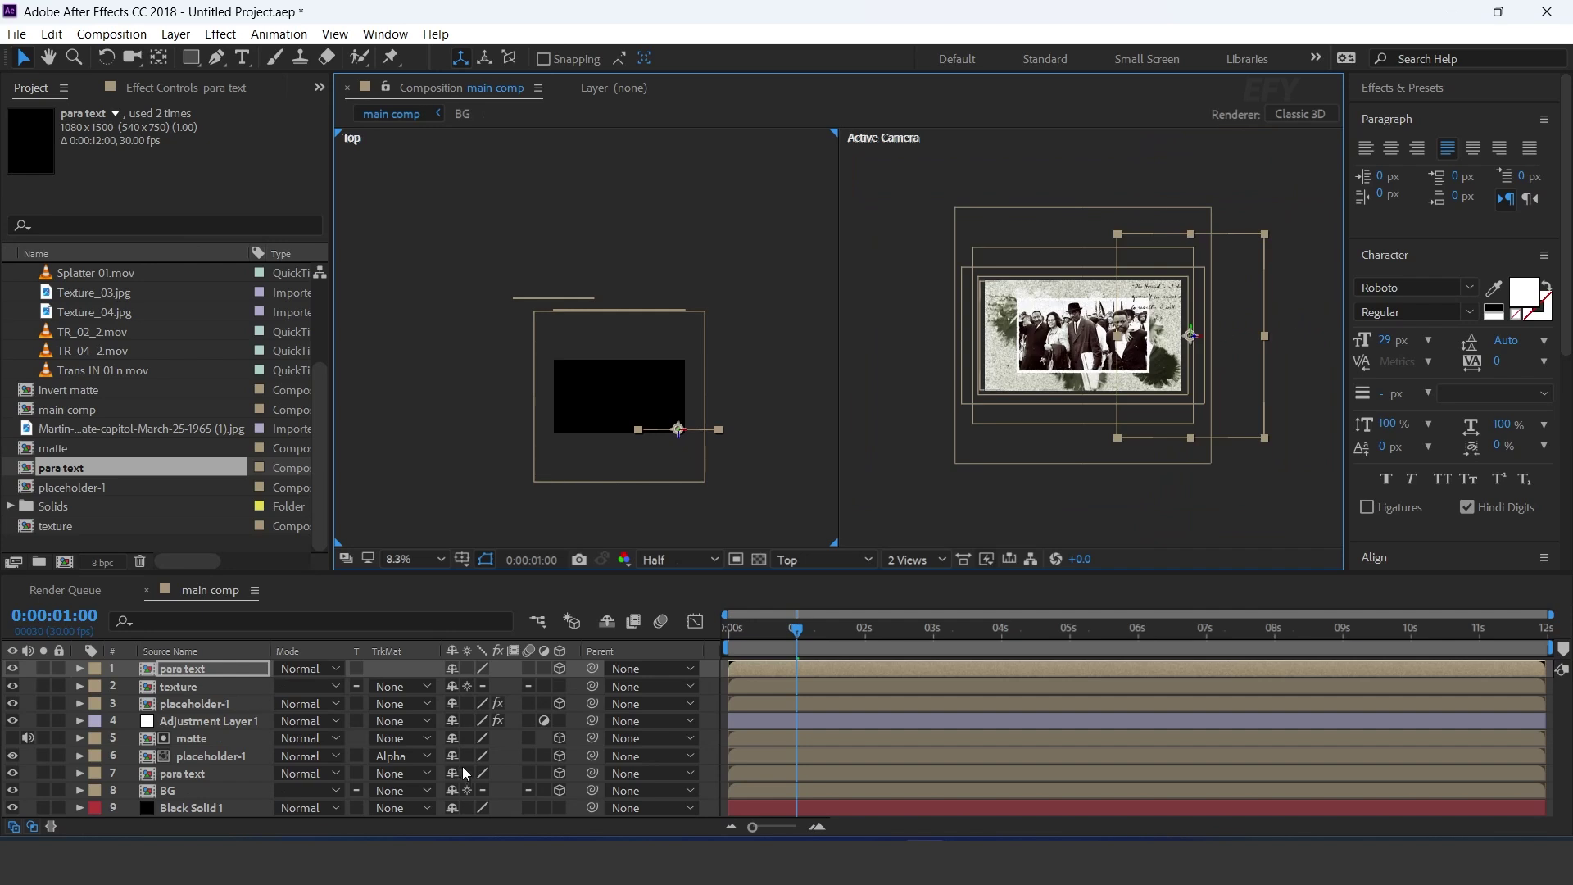
# Step: Scale the top para text layer to 68% and place it over the lower-right corner of the photo
pyautogui.press('s')
pyautogui.moveTo(533, 687); pyautogui.dragTo(511, 687)
pyautogui.moveTo(1180, 375); pyautogui.dragTo(1098, 374)
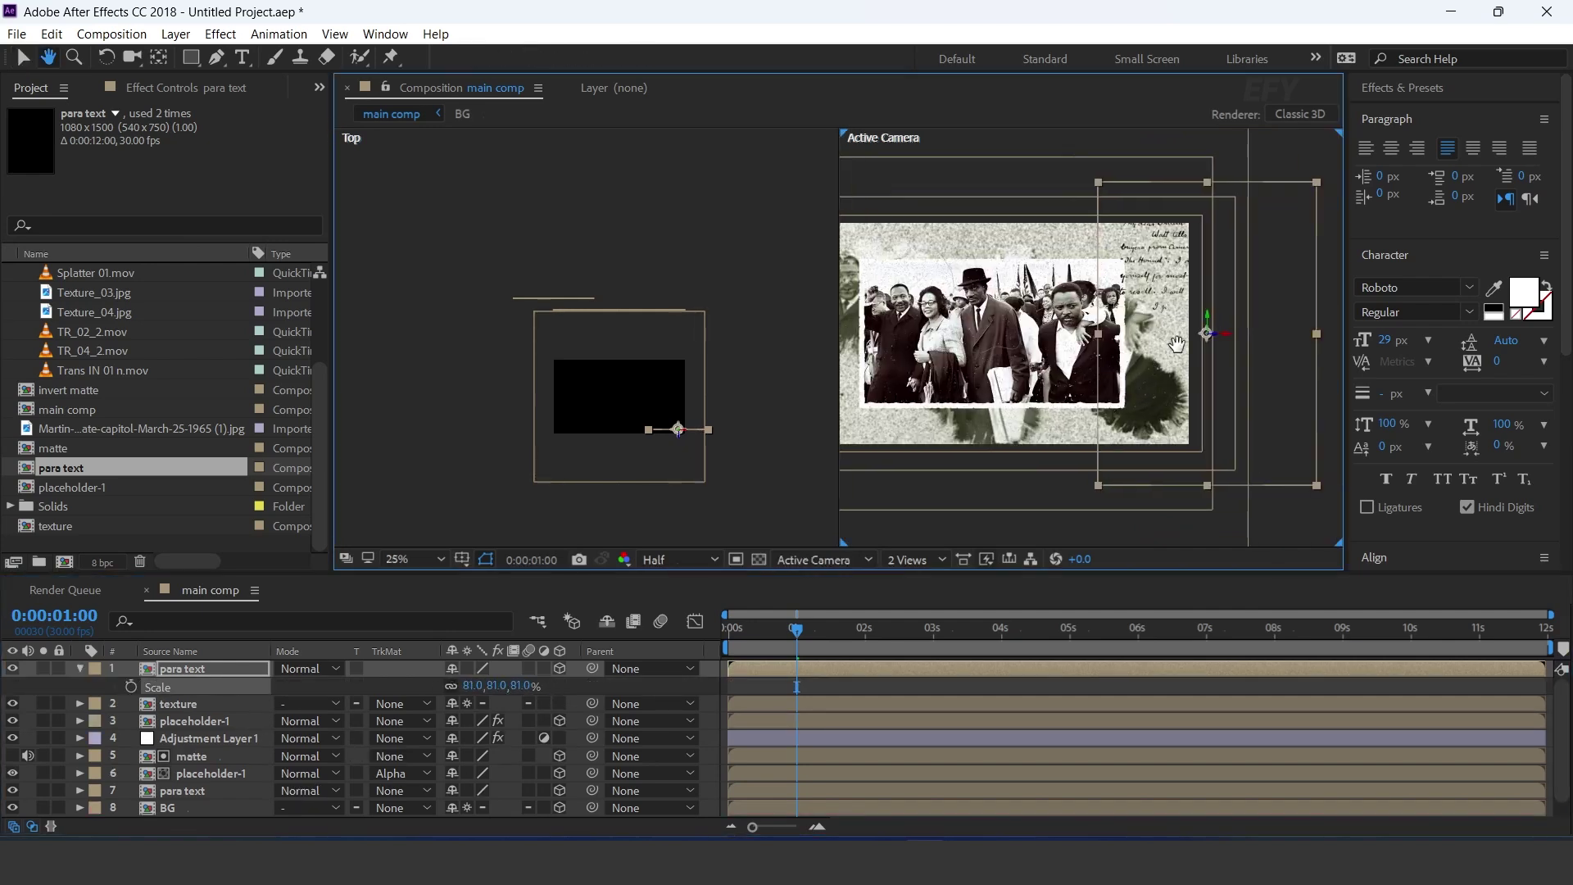
pyautogui.moveTo(1209, 315); pyautogui.dragTo(1114, 401)
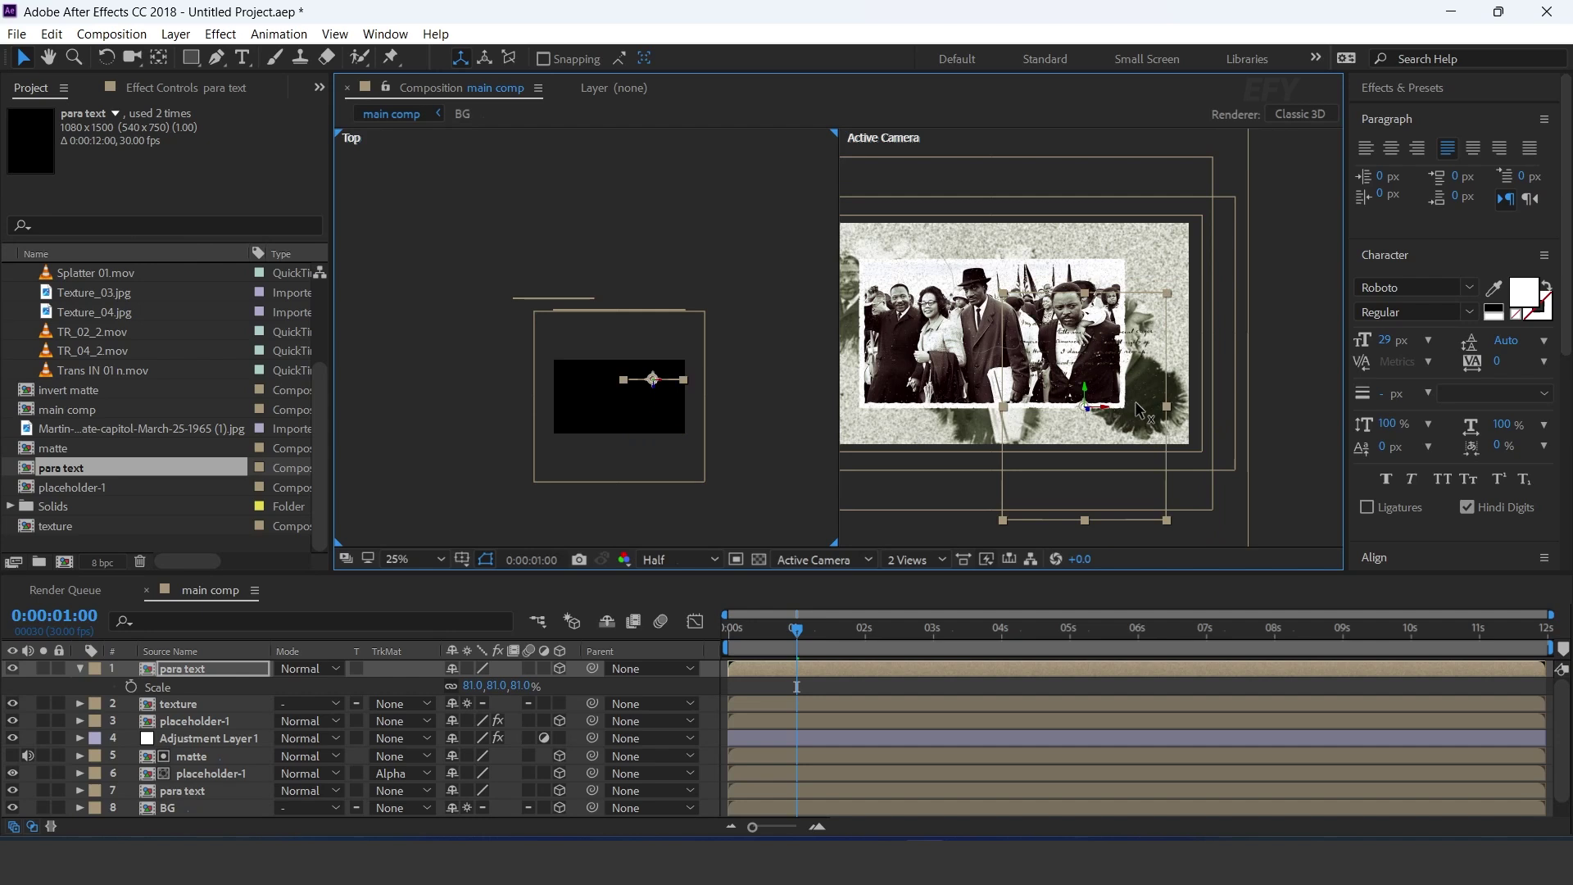
pyautogui.press('s')
pyautogui.moveTo(797, 631); pyautogui.dragTo(867, 634)
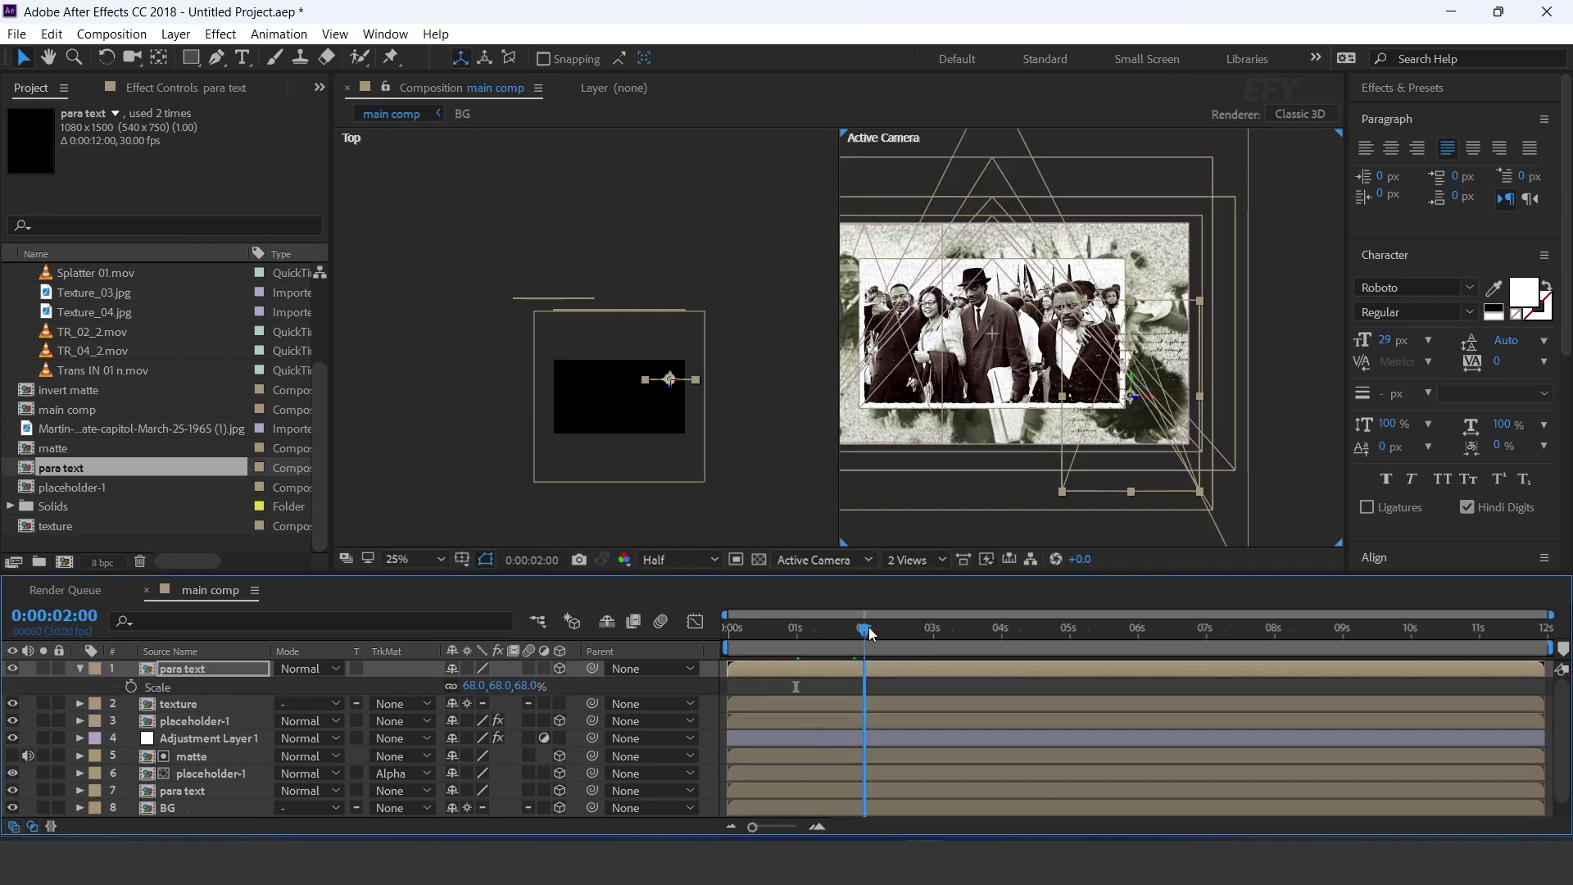
pyautogui.moveTo(1003, 382); pyautogui.dragTo(1080, 381)
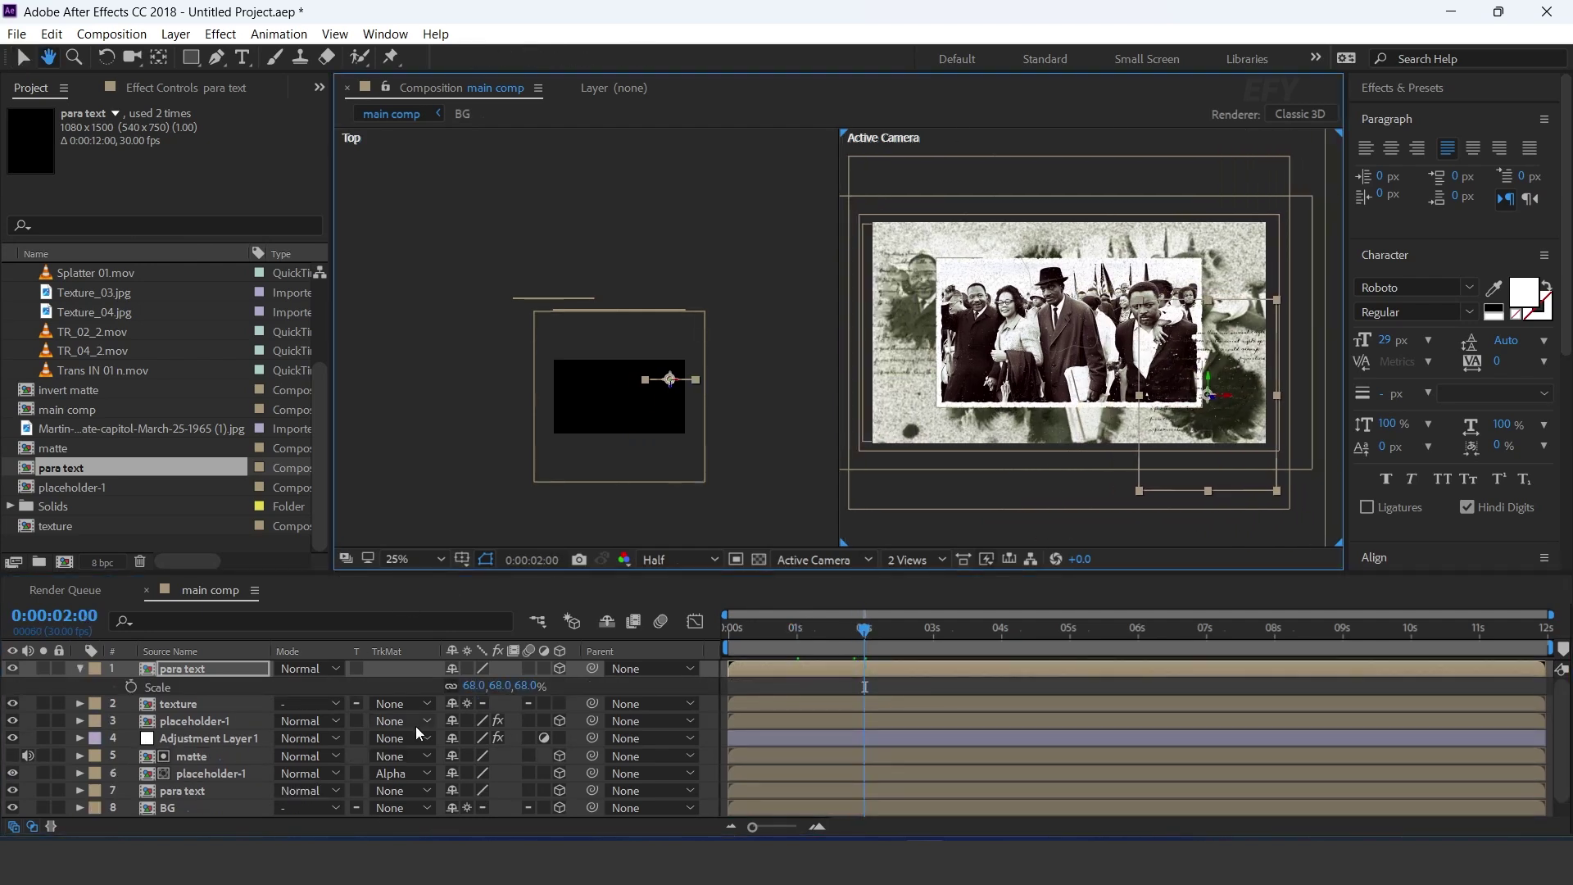
pyautogui.click(79, 669)
pyautogui.click(711, 671)
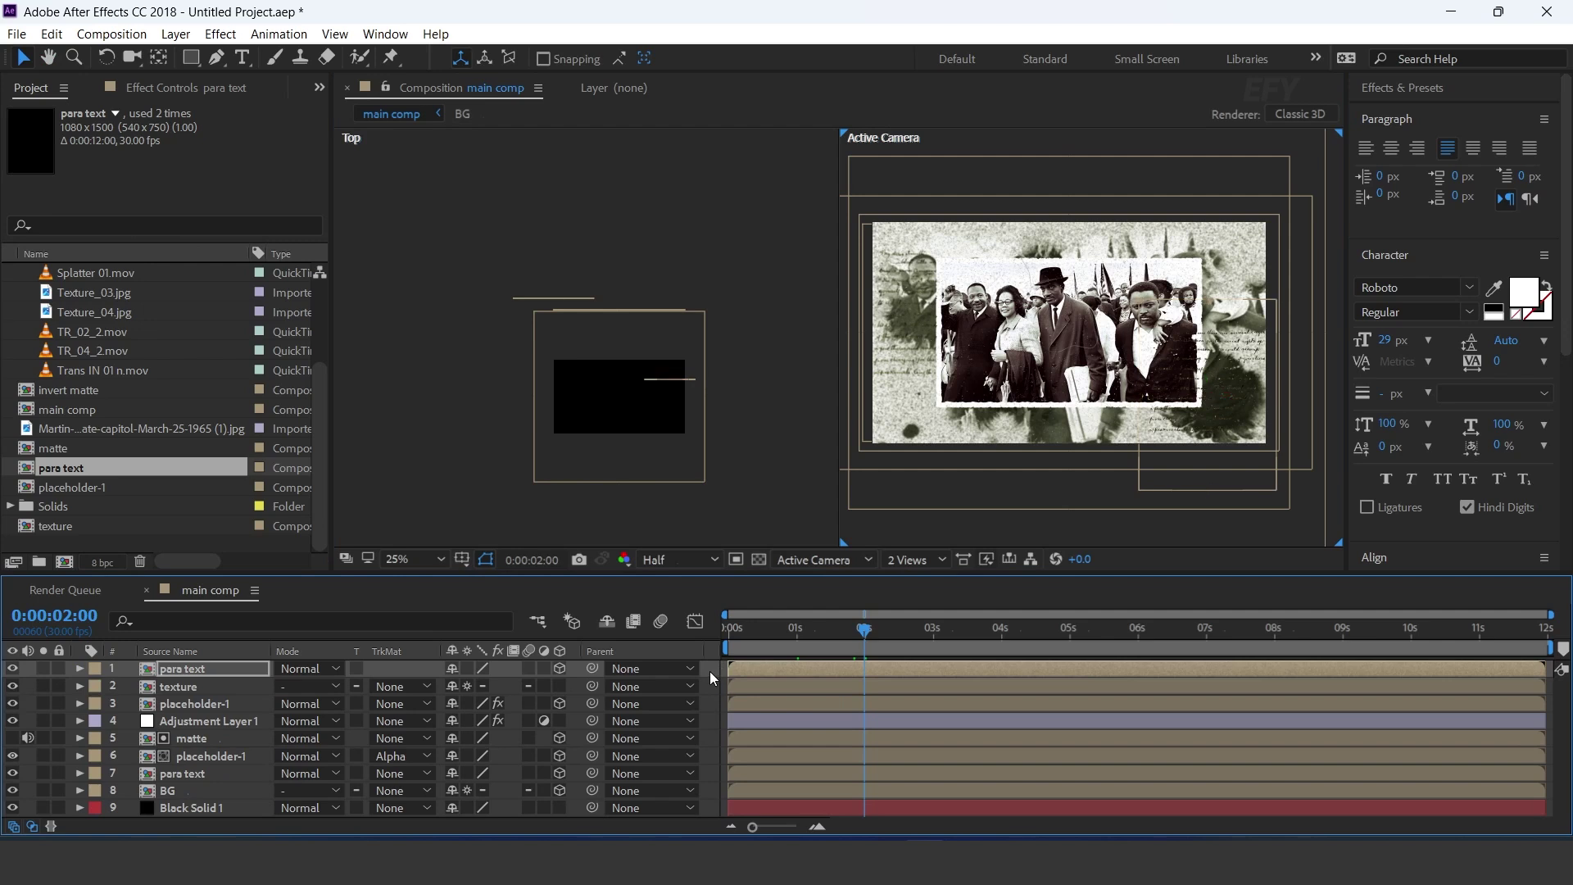
# Step: Return the composition viewer to a single view
pyautogui.click(914, 560)
pyautogui.click(955, 606)
pyautogui.click(914, 560)
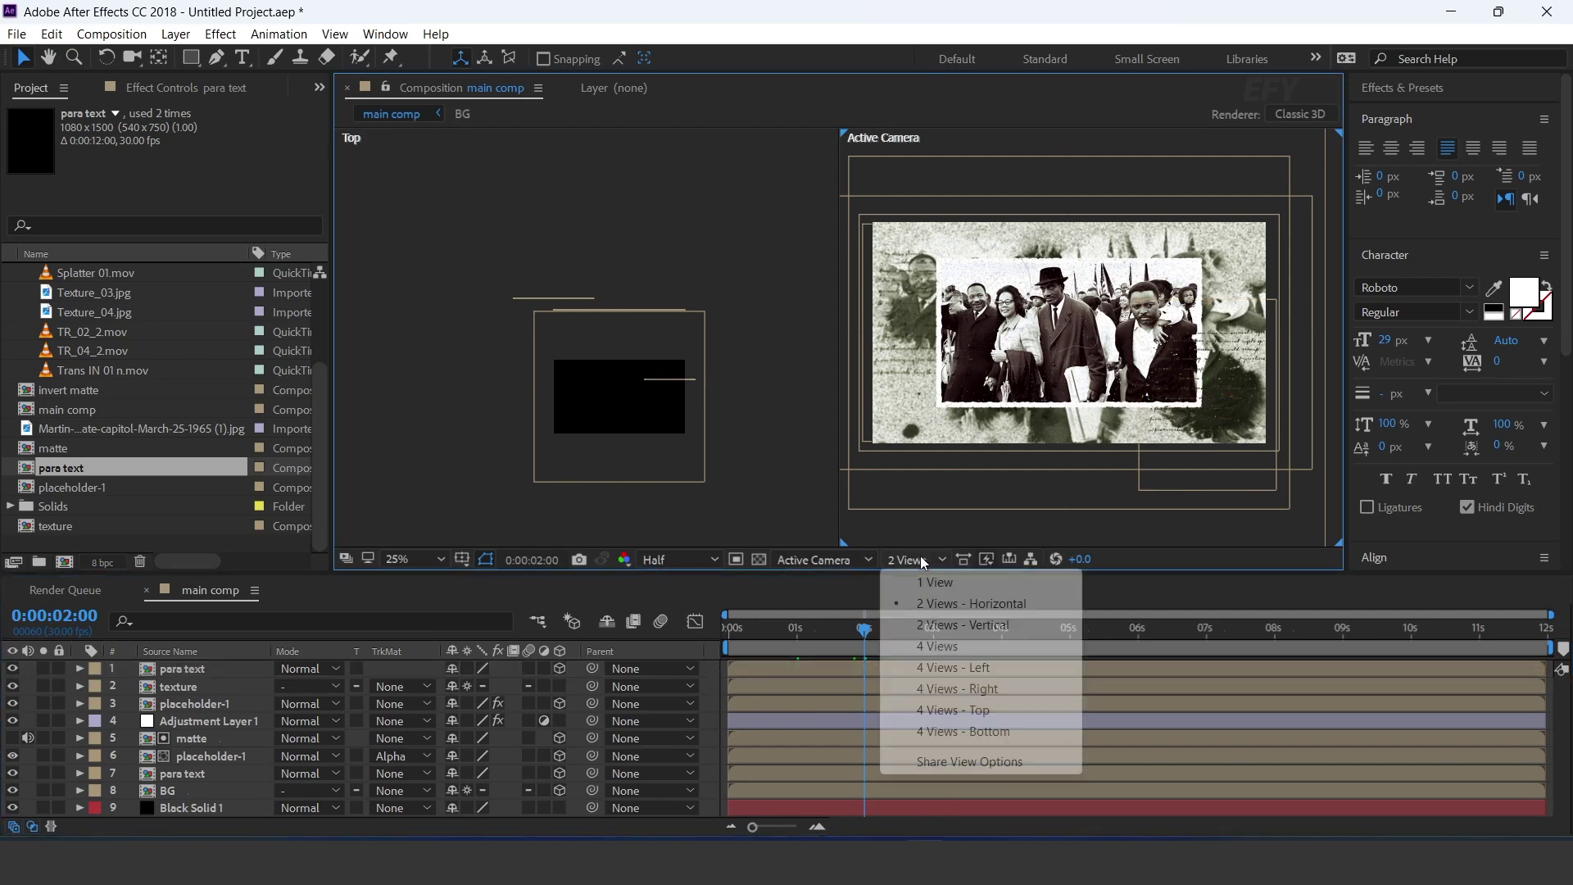
pyautogui.click(935, 583)
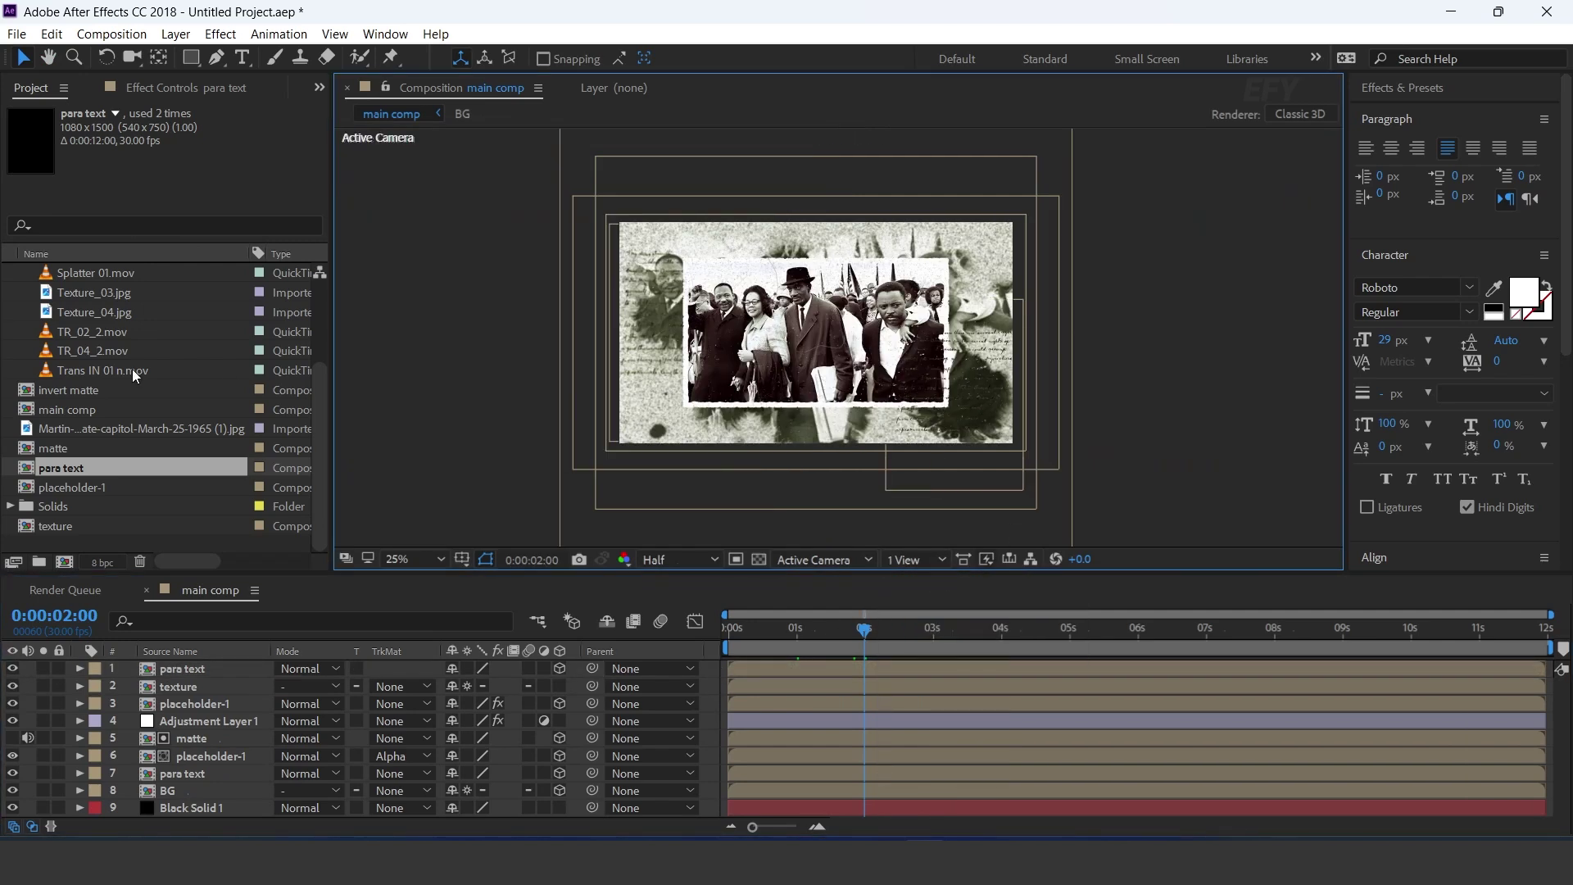
# Step: Add Splatter 01.mov from the elements folder as the top layer of main comp
pyautogui.scroll(3, 131, 369)
pyautogui.click(72, 334)
pyautogui.moveTo(45, 336); pyautogui.dragTo(229, 663)
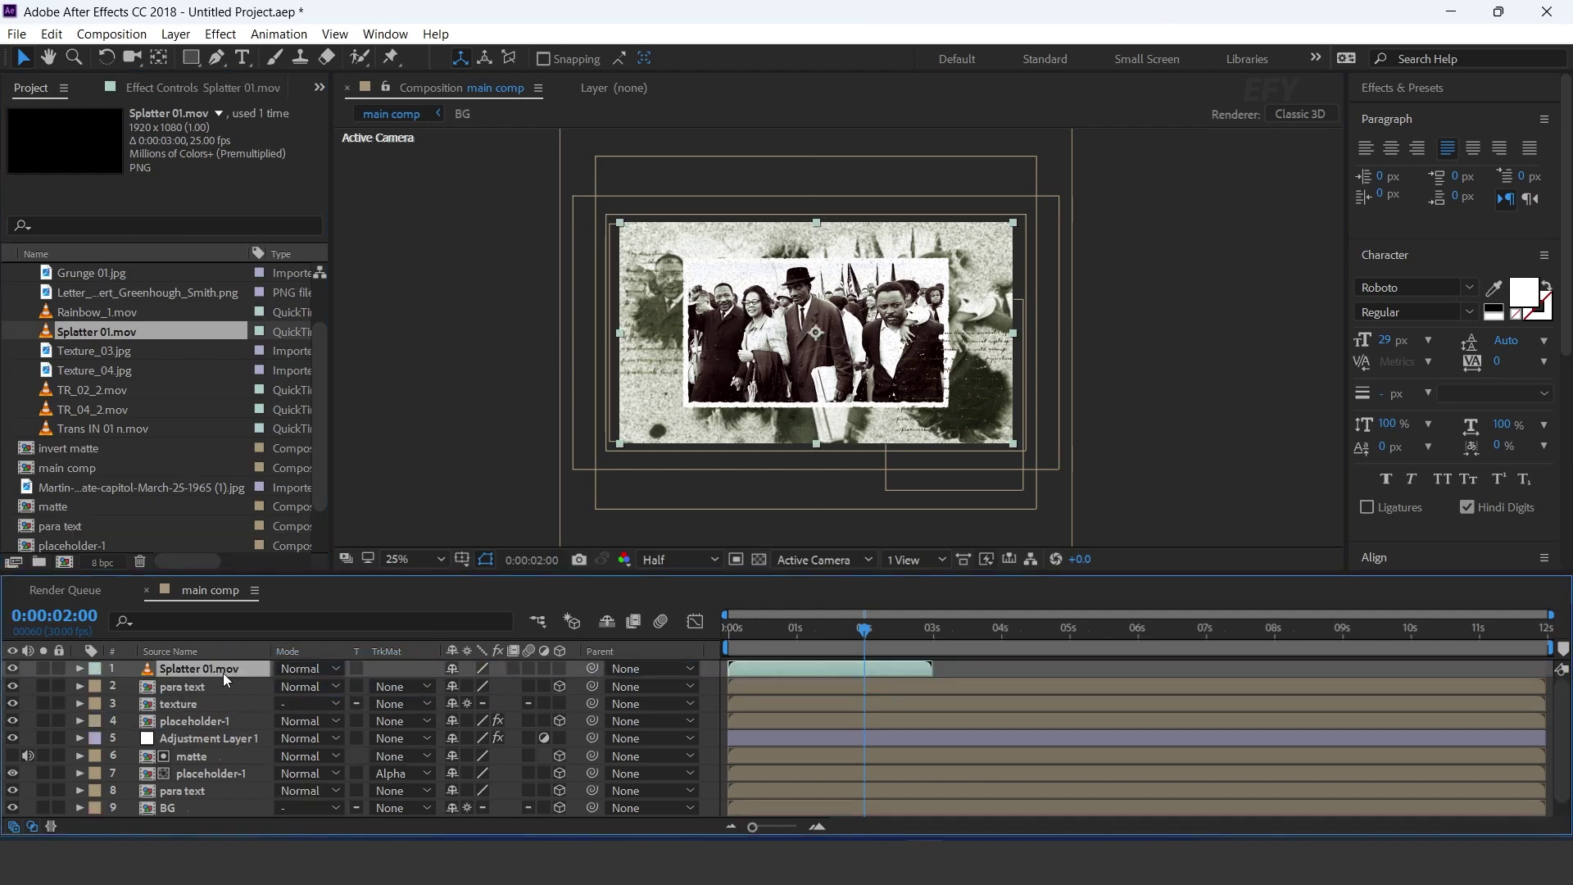
# Step: Enable time remapping on the Splatter 01.mov layer and extend it to the end of the composition
pyautogui.rightClick(899, 671)
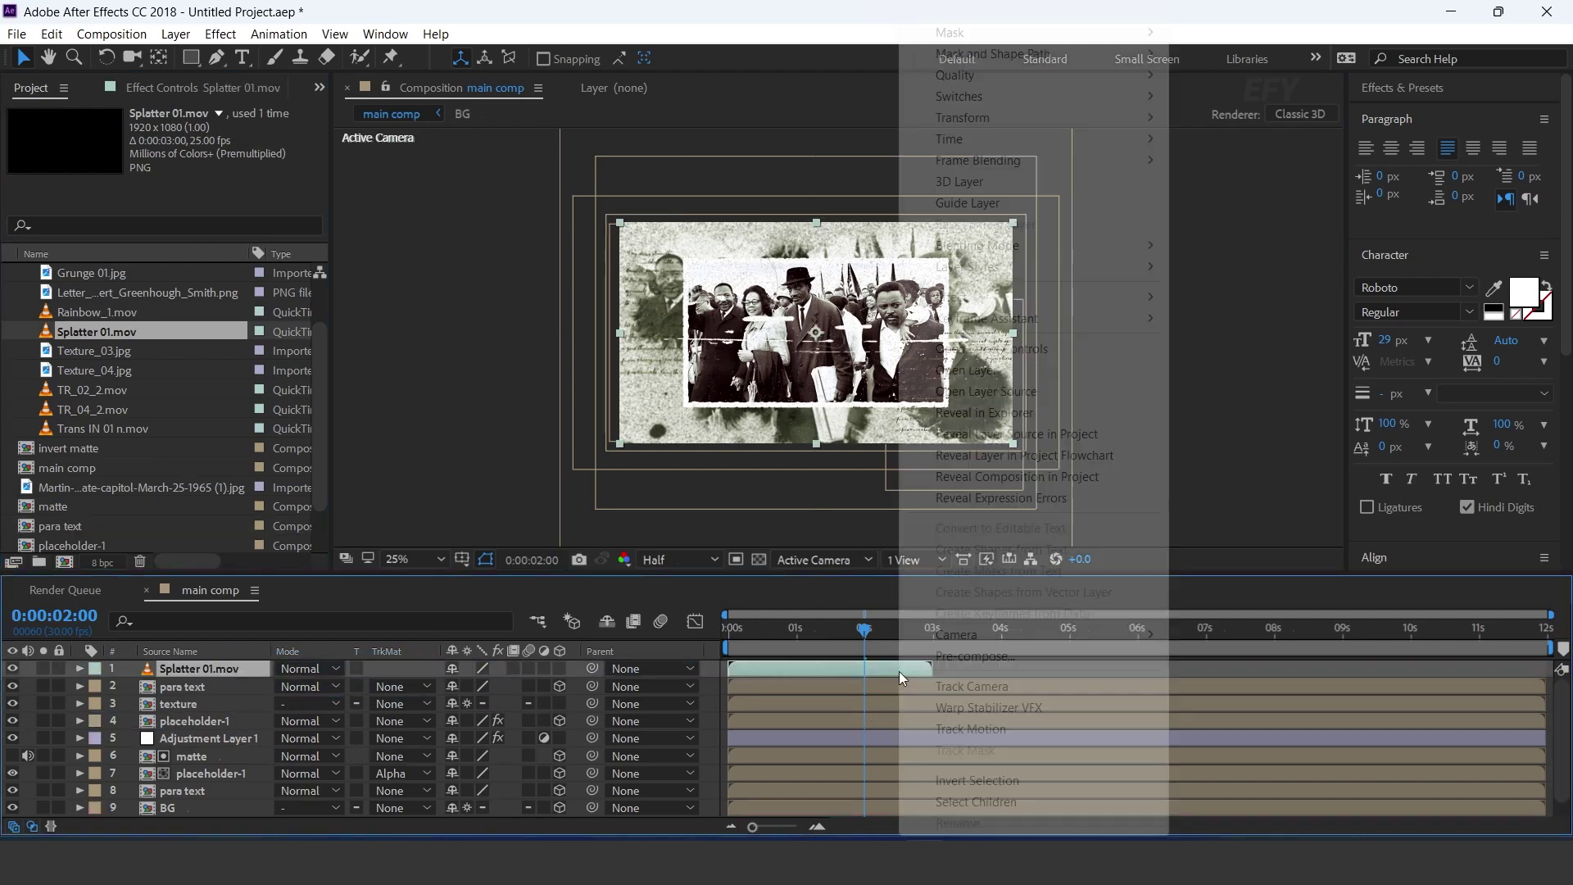
pyautogui.moveTo(981, 137)
pyautogui.click(1278, 141)
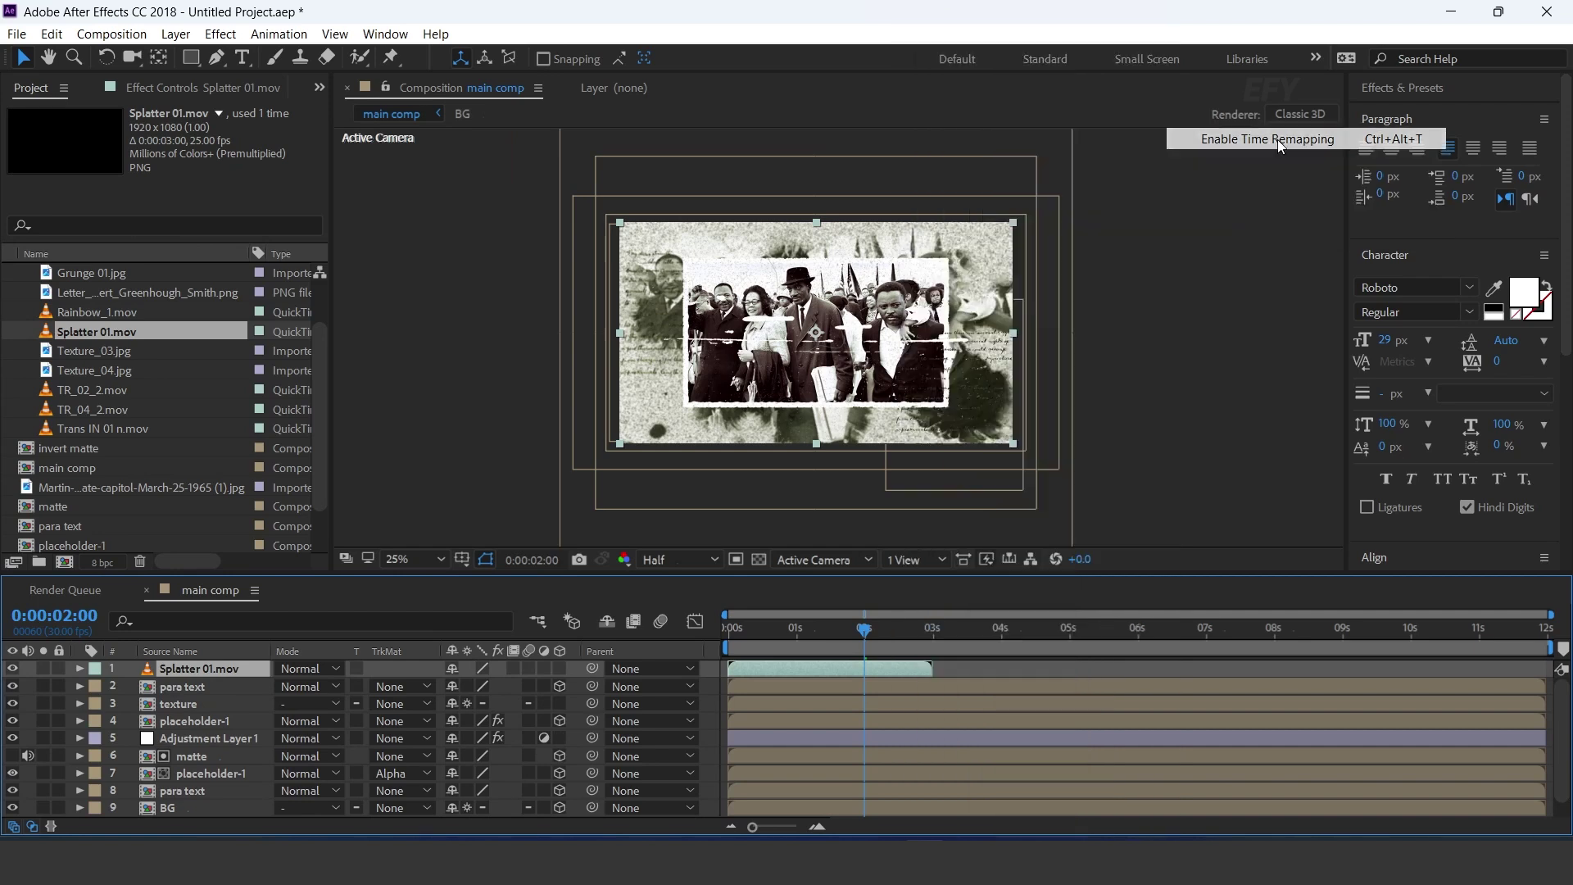
pyautogui.moveTo(932, 668); pyautogui.dragTo(1554, 667)
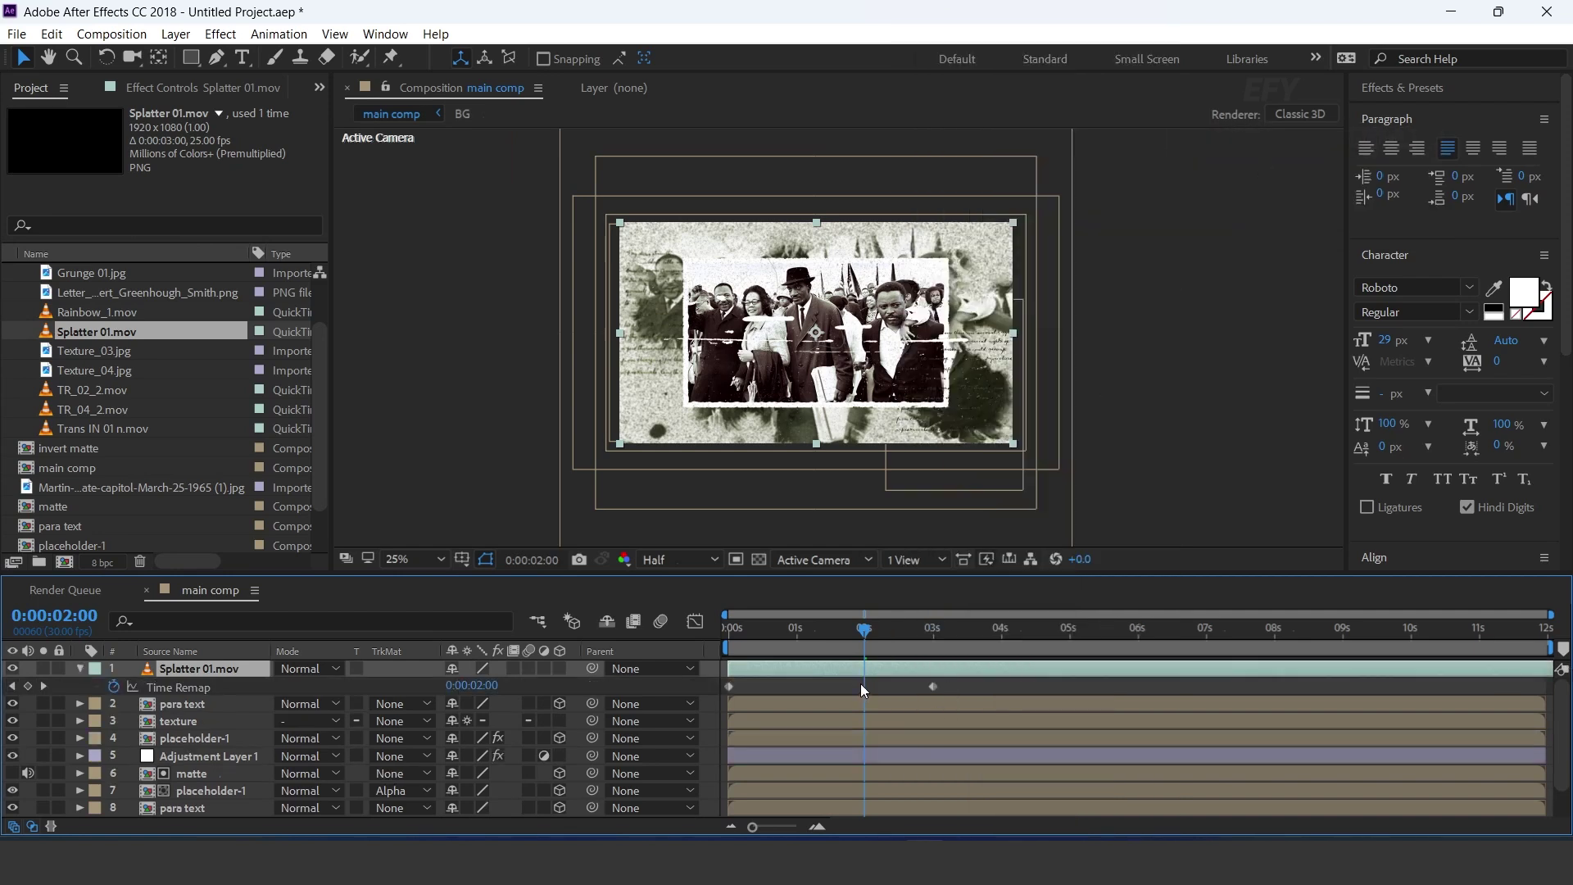
pyautogui.click(80, 668)
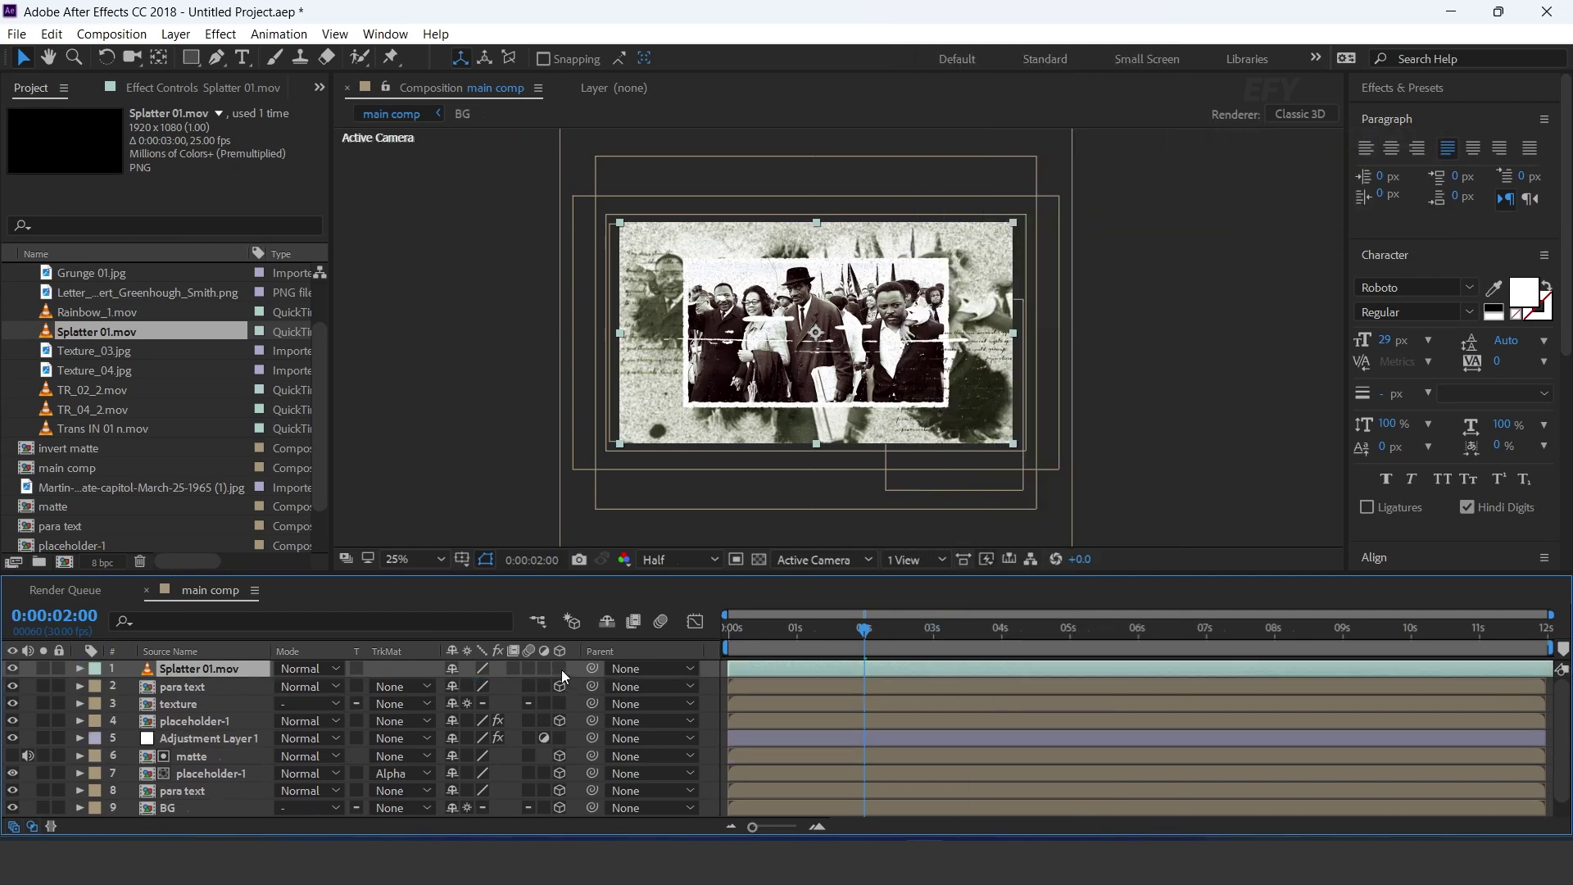
# Step: Make the Splatter 01.mov layer 3D and show the composition in two horizontal views
pyautogui.click(561, 670)
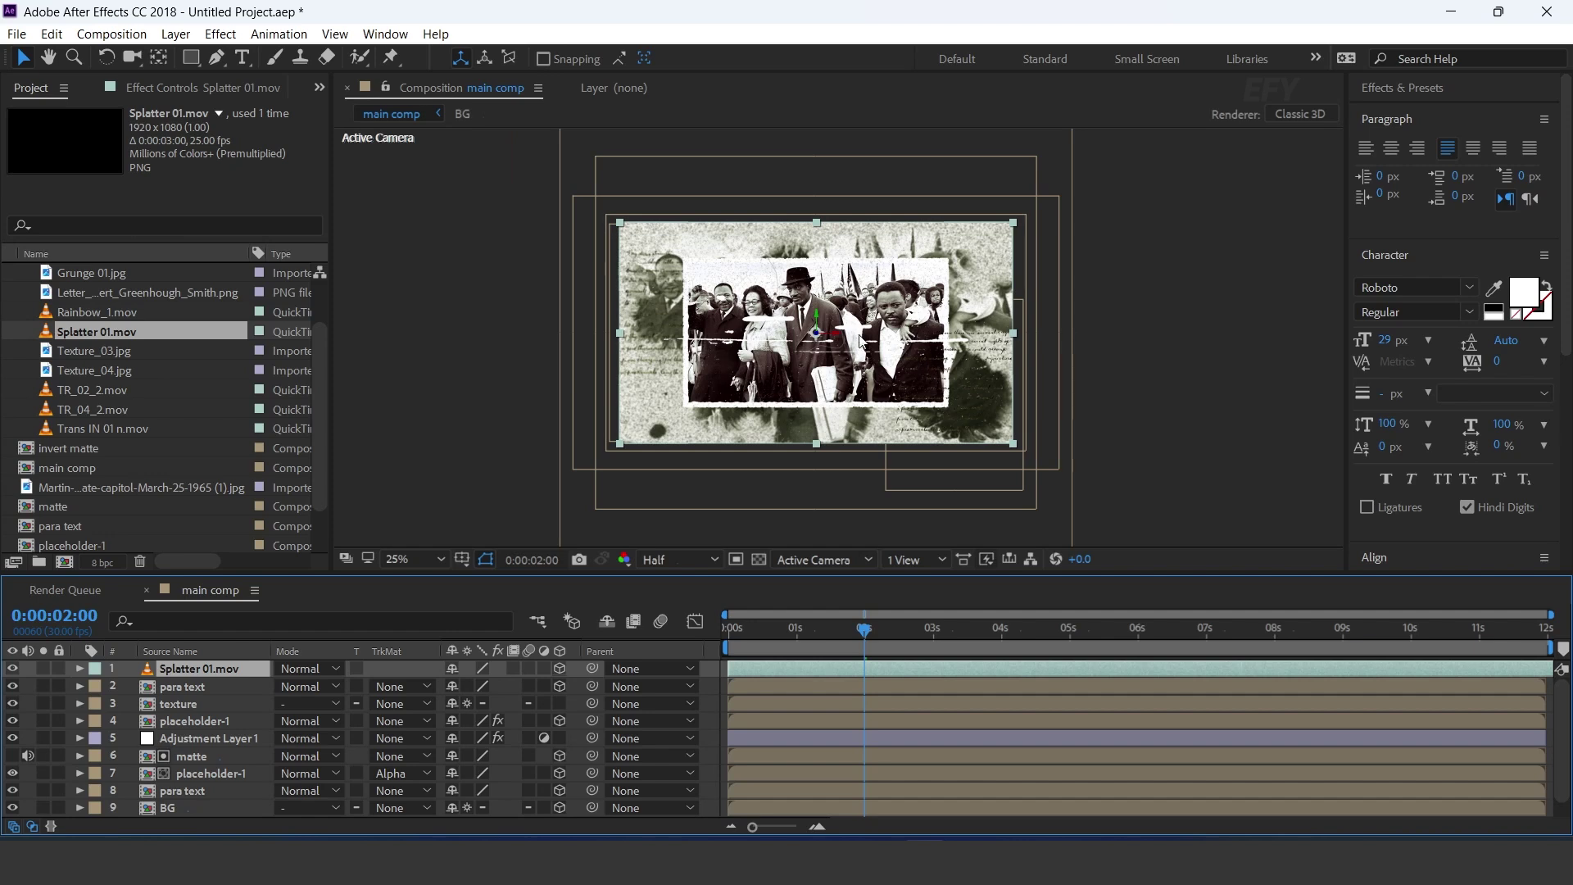
pyautogui.click(912, 559)
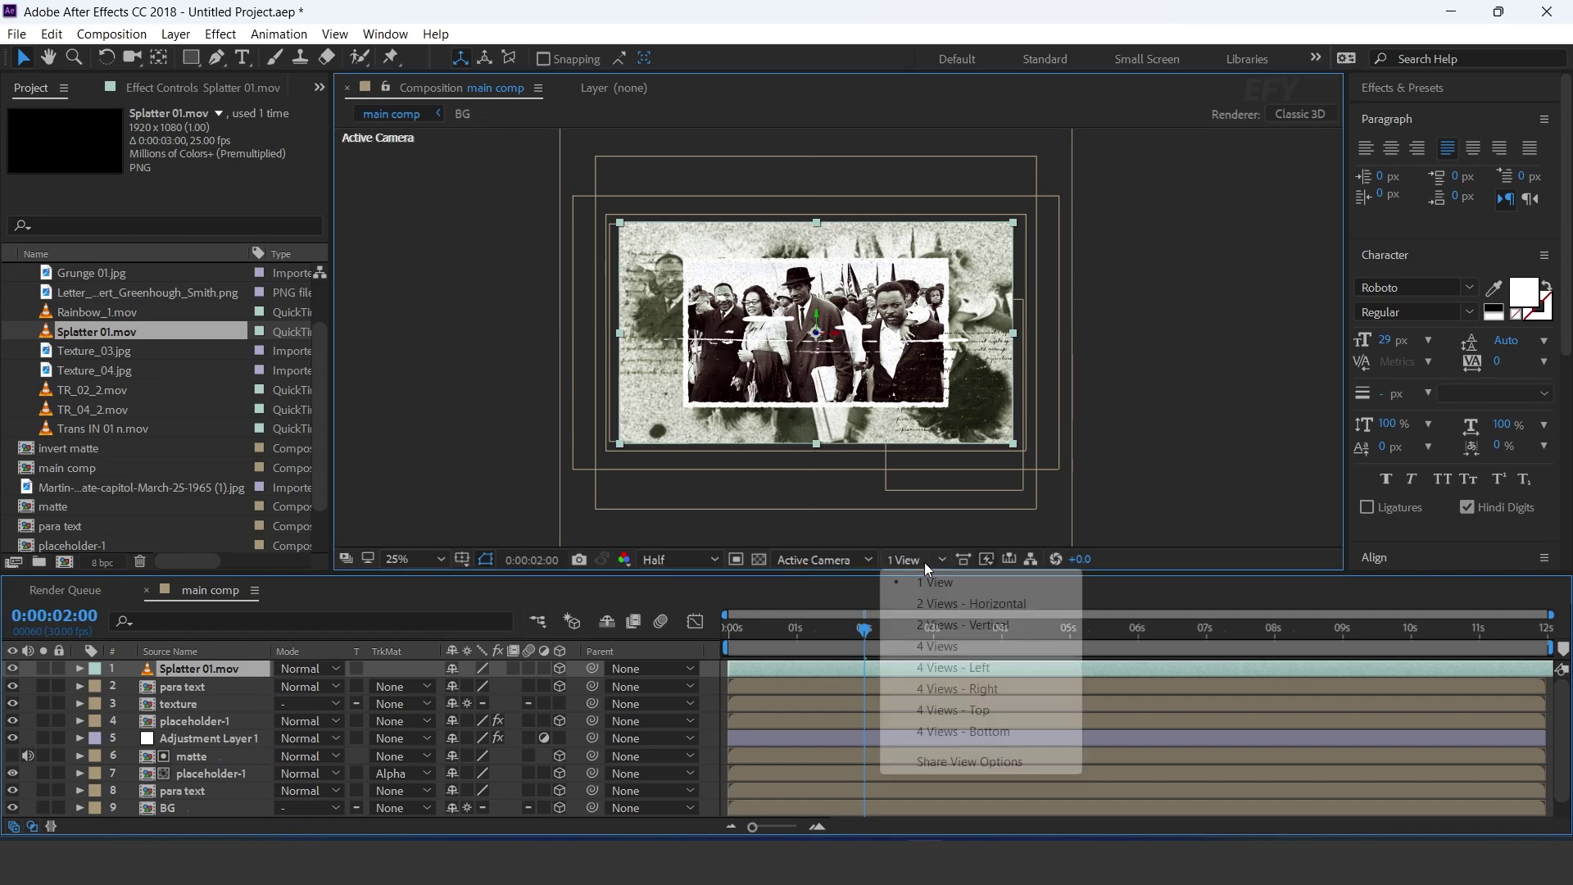
pyautogui.click(955, 605)
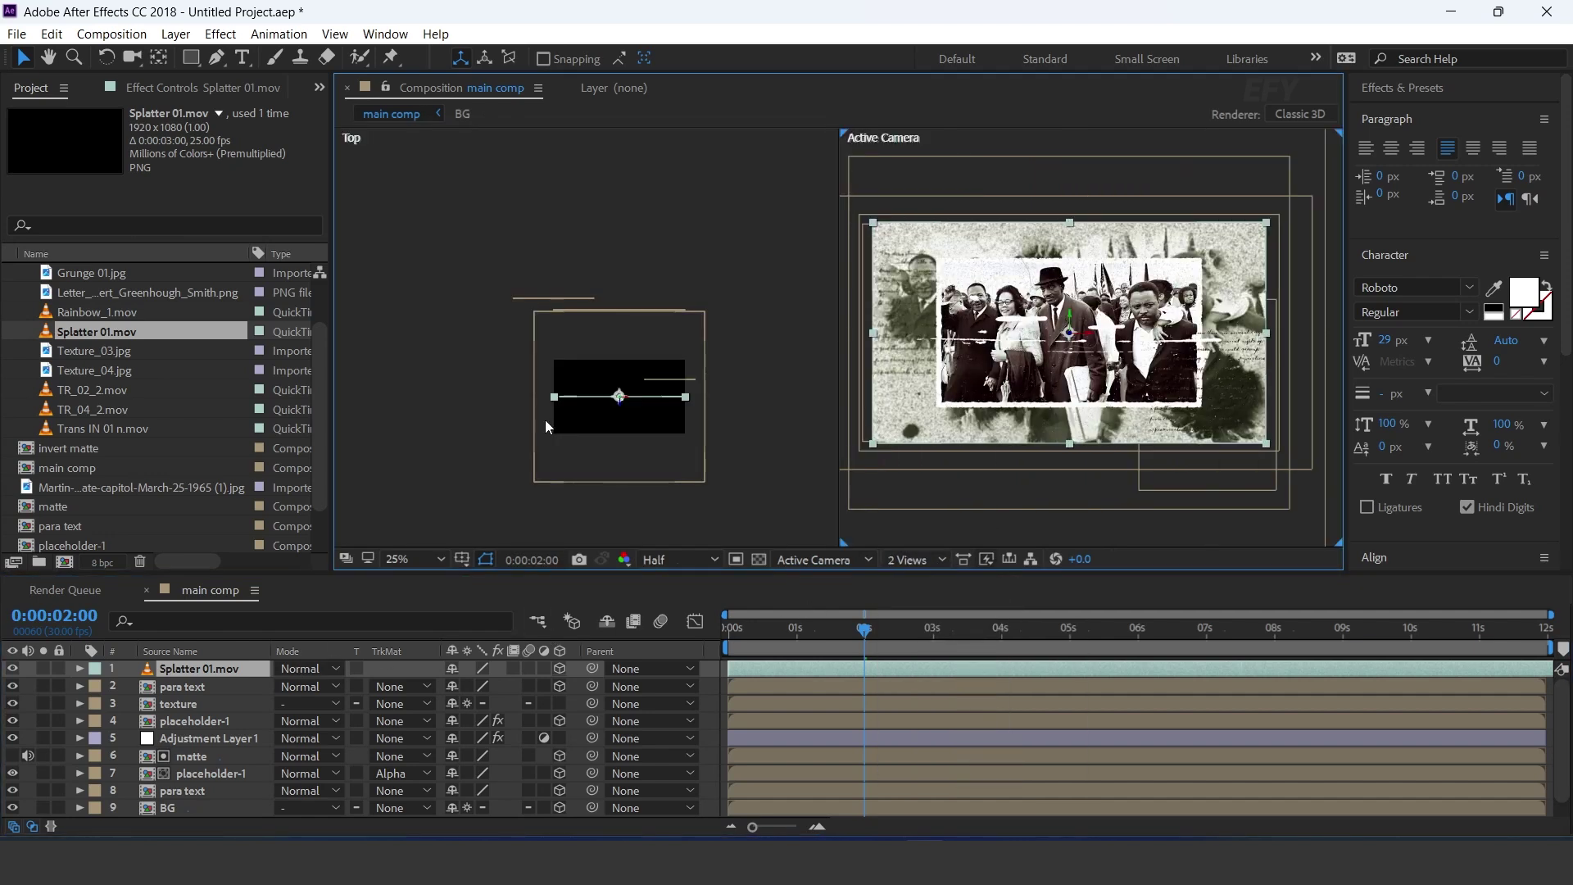
# Step: Push the splatter layer back in depth behind the photo, place it near the frame's lower-right corner and scale it to 80%
pyautogui.moveTo(619, 400); pyautogui.dragTo(619, 239)
pyautogui.moveTo(1089, 341); pyautogui.dragTo(1190, 427)
pyautogui.press('s')
pyautogui.moveTo(528, 685); pyautogui.dragTo(515, 695)
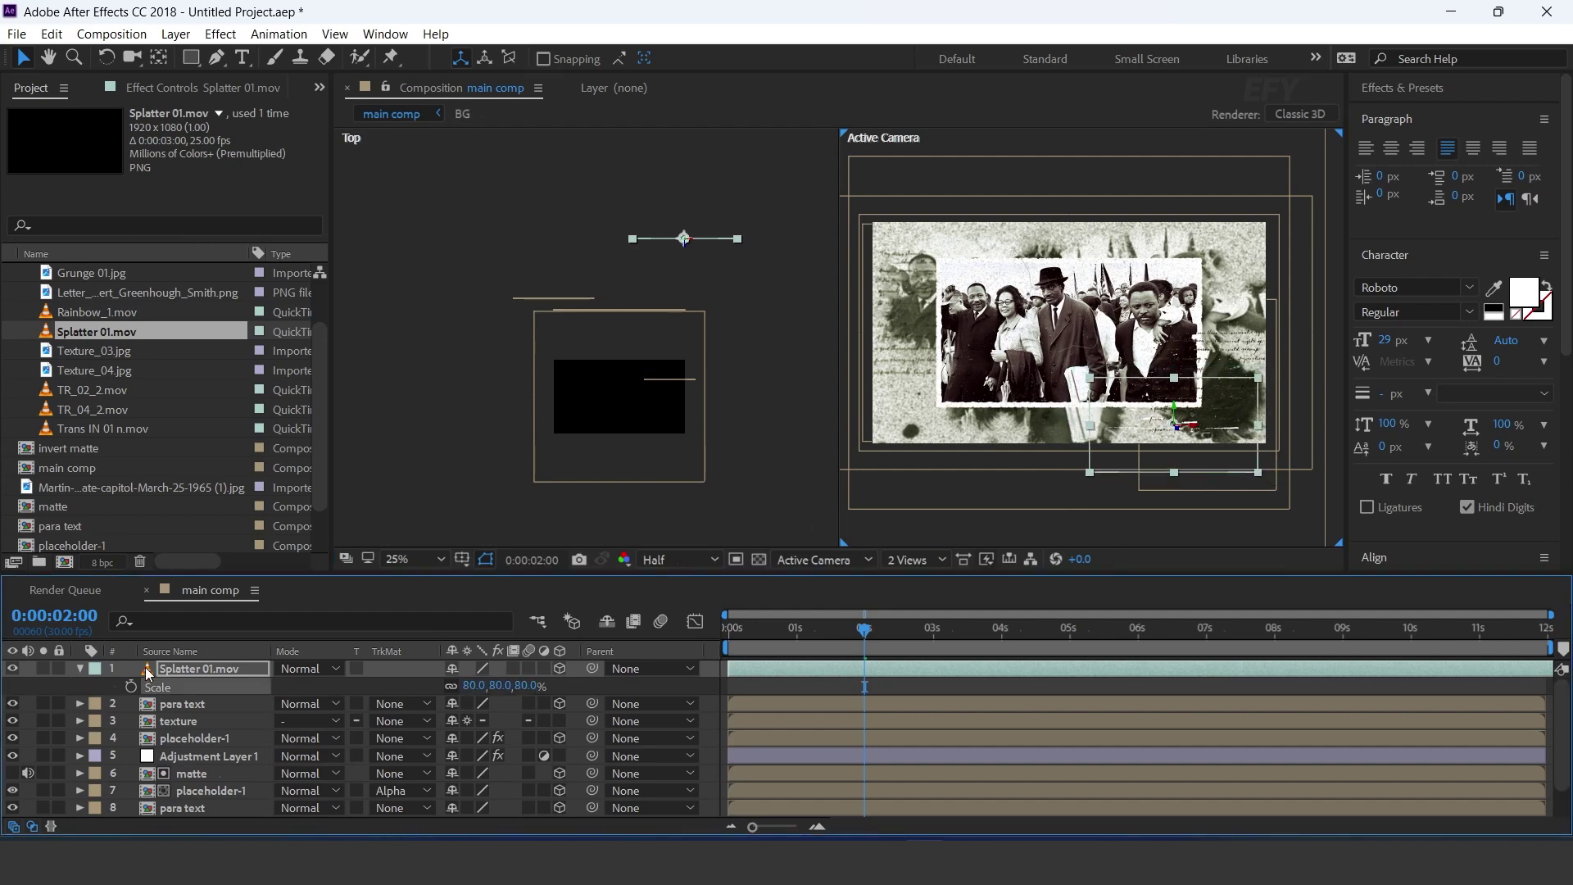
pyautogui.press('s')
# Step: Duplicate the splatter layer, place the copy below the matted placeholder-1 layer and move it to the frame's upper-left corner
pyautogui.hotkey('ctrl', 'd')
pyautogui.moveTo(205, 671); pyautogui.dragTo(209, 799)
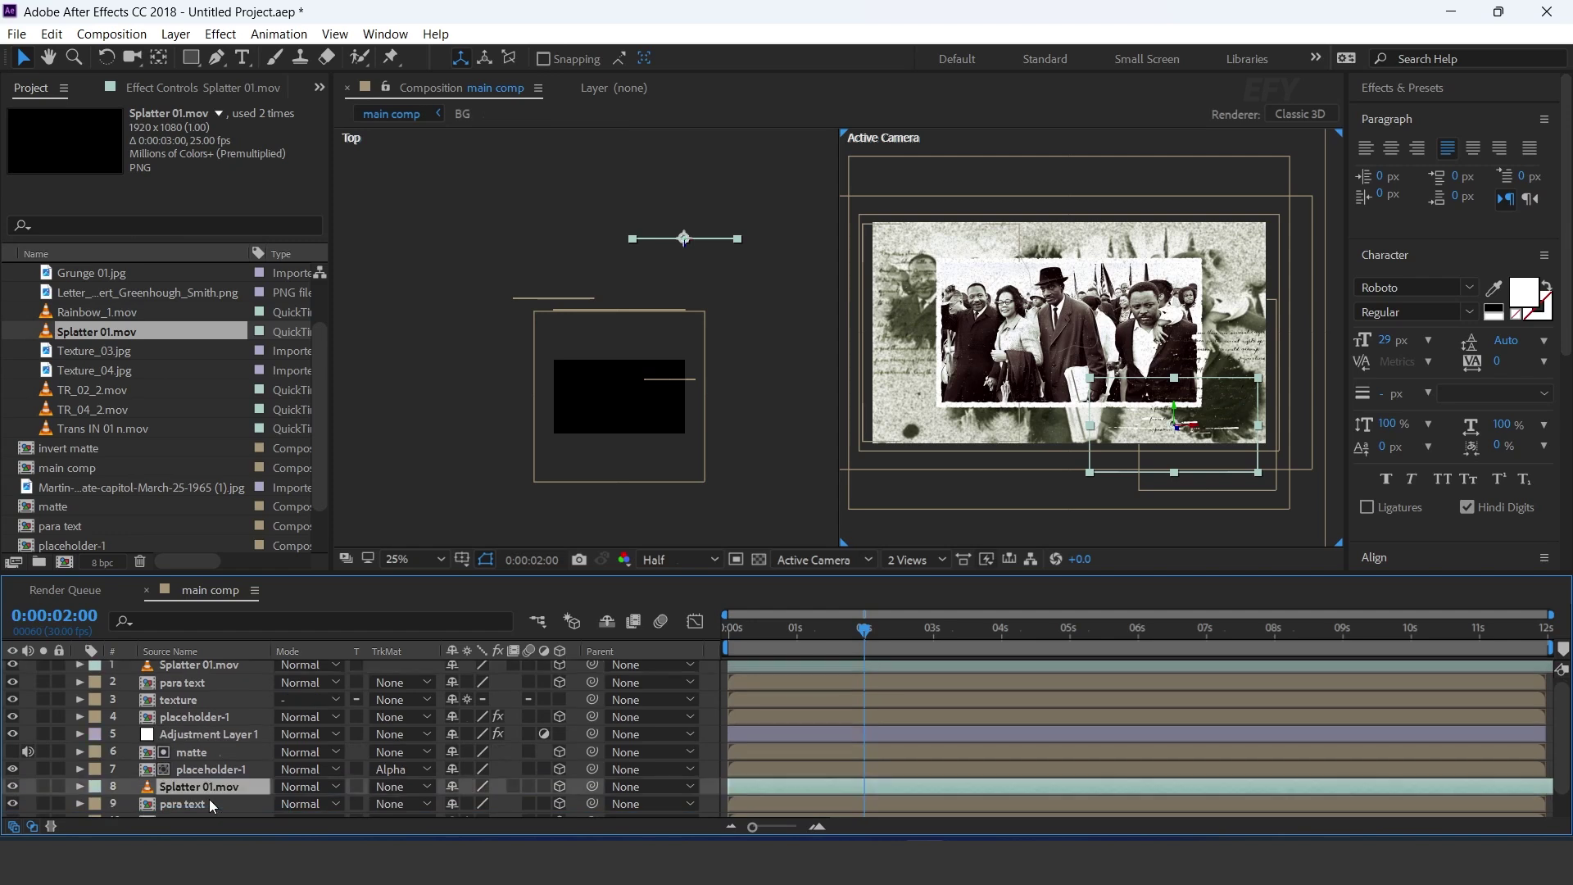
pyautogui.moveTo(1137, 423); pyautogui.dragTo(967, 135)
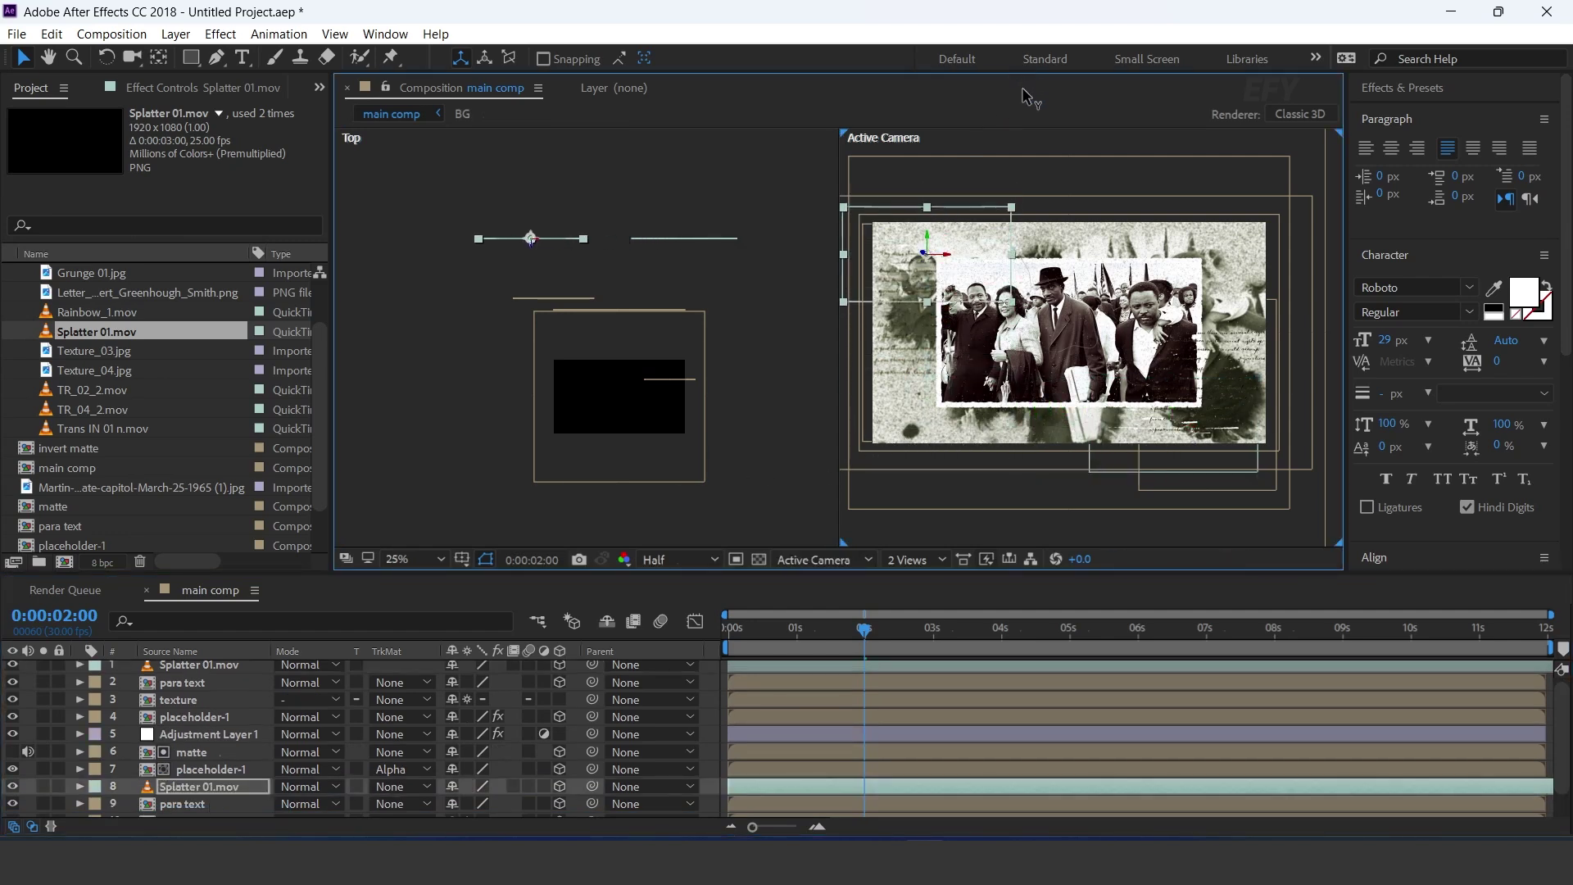
pyautogui.click(644, 662)
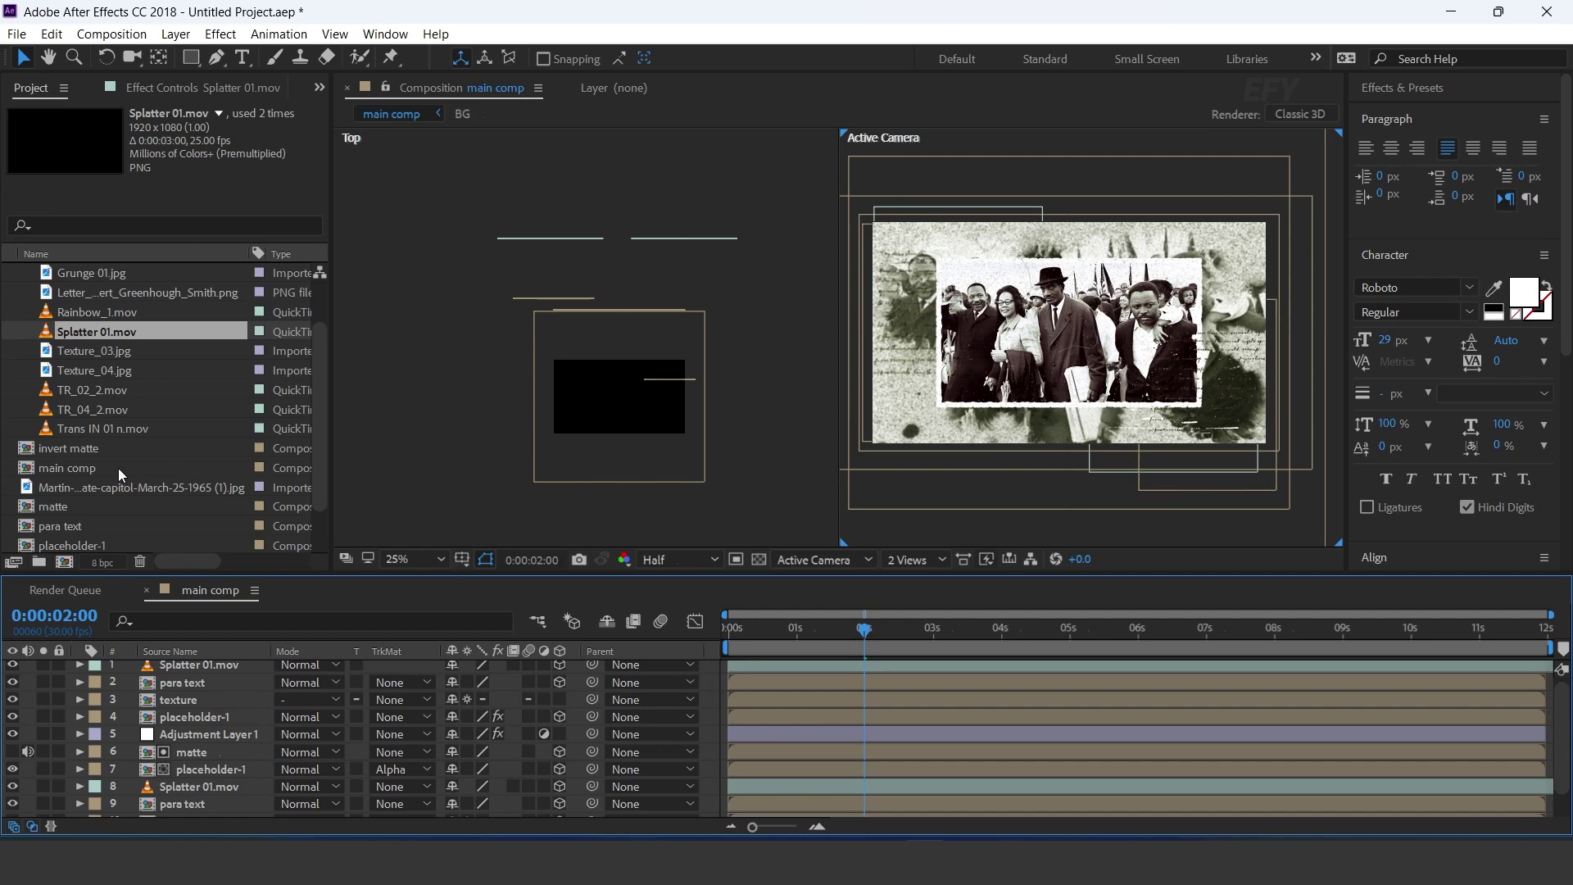
# Step: Create a 1400 x 800 px composition named brush text
pyautogui.scroll(-3, 125, 460)
pyautogui.click(120, 543)
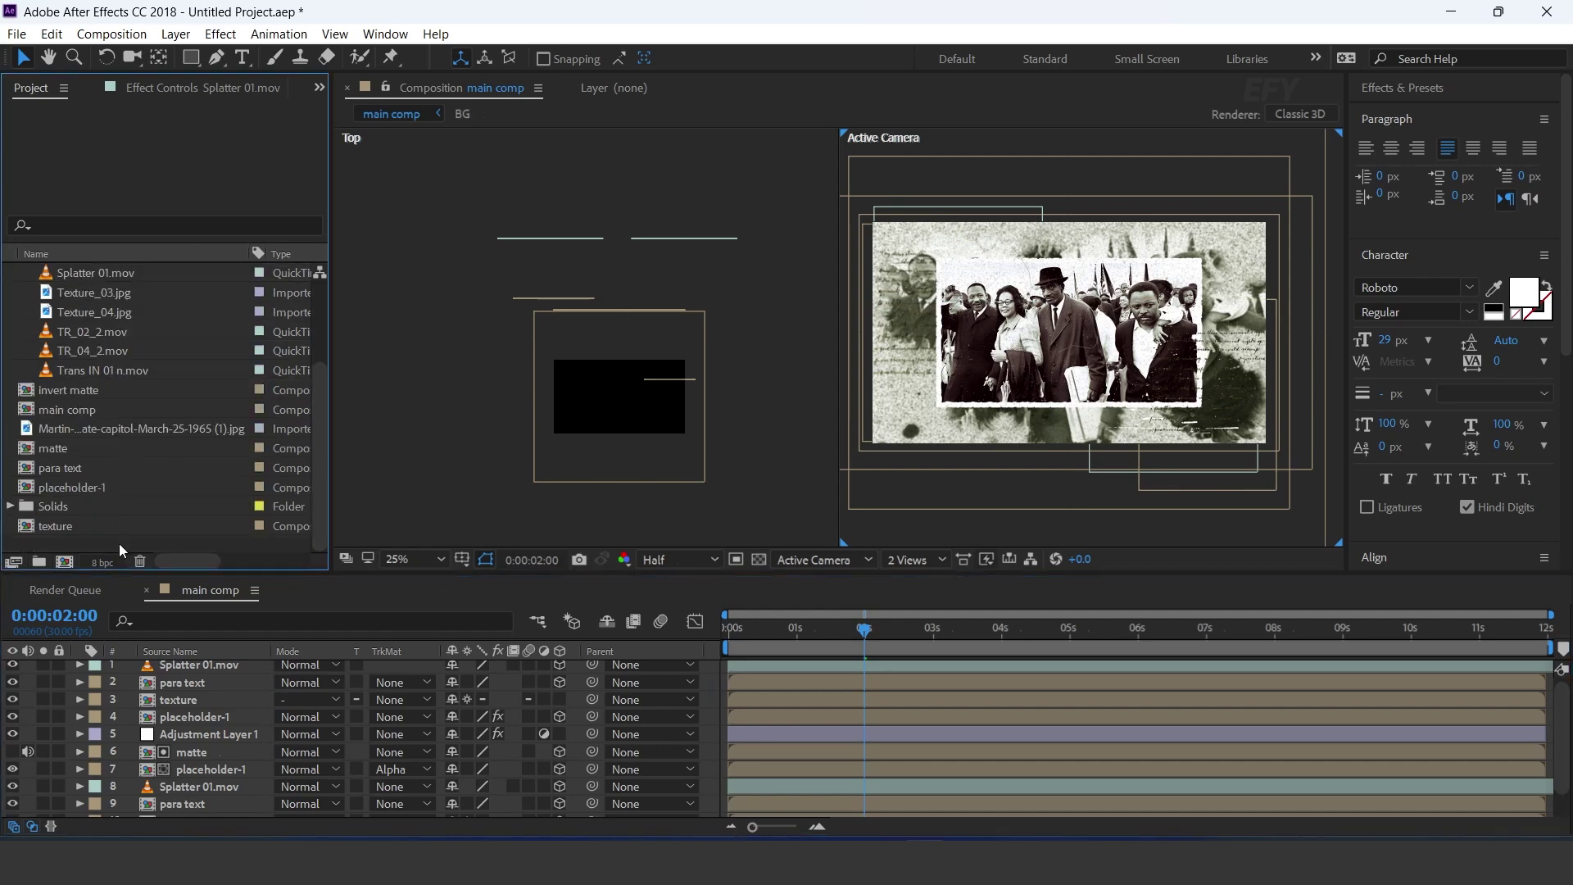
pyautogui.click(64, 562)
pyautogui.click(729, 301)
pyautogui.write('1400')
pyautogui.press('Tab')
pyautogui.write('800')
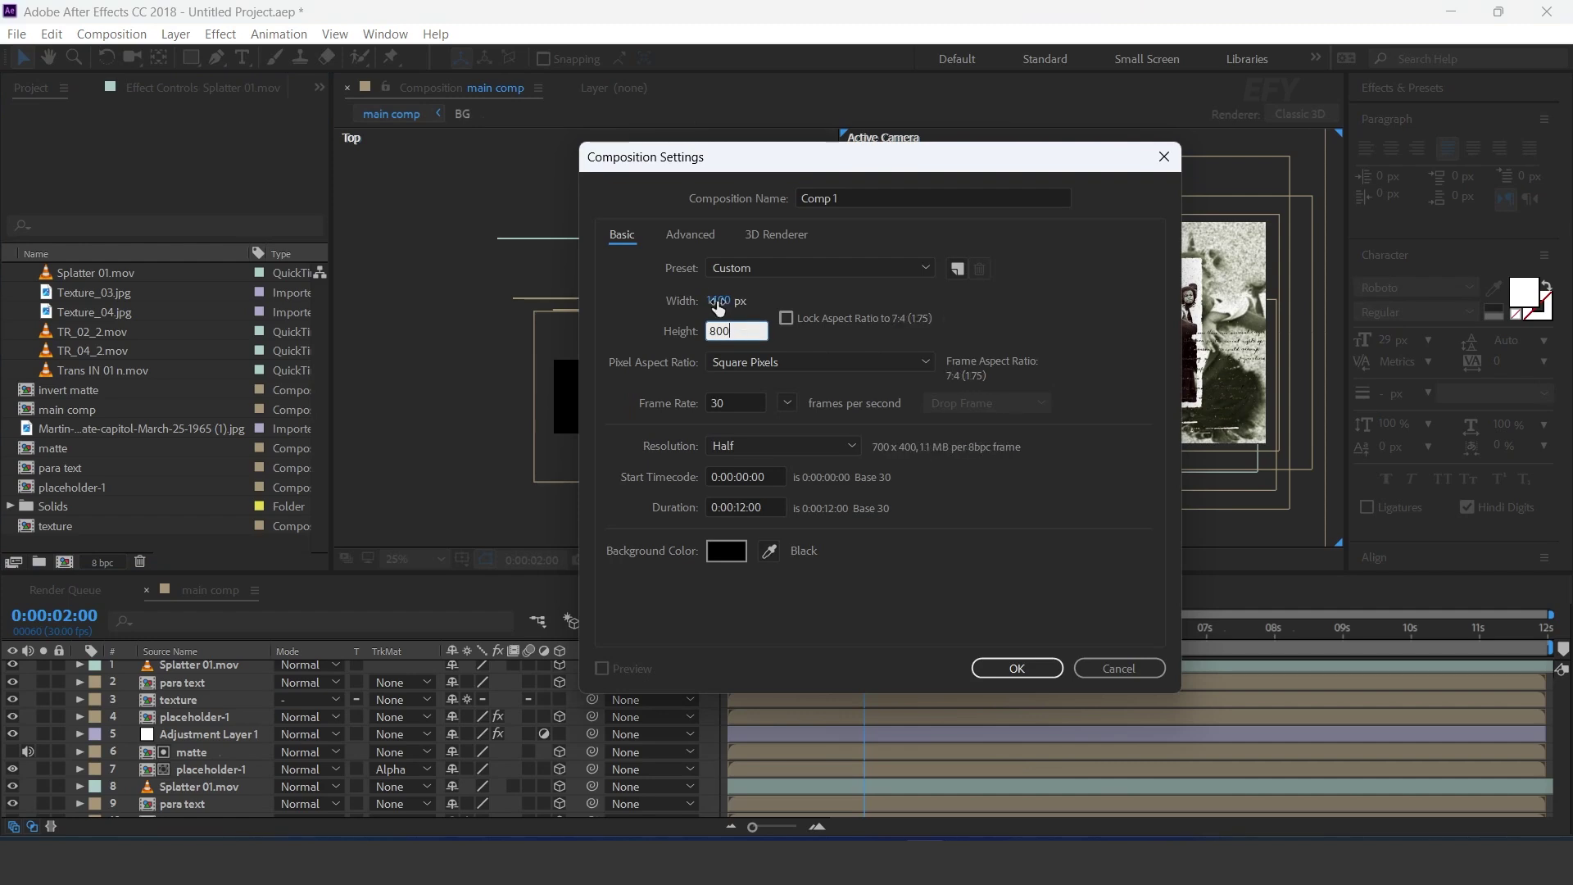
pyautogui.click(873, 193)
pyautogui.write('brush text')
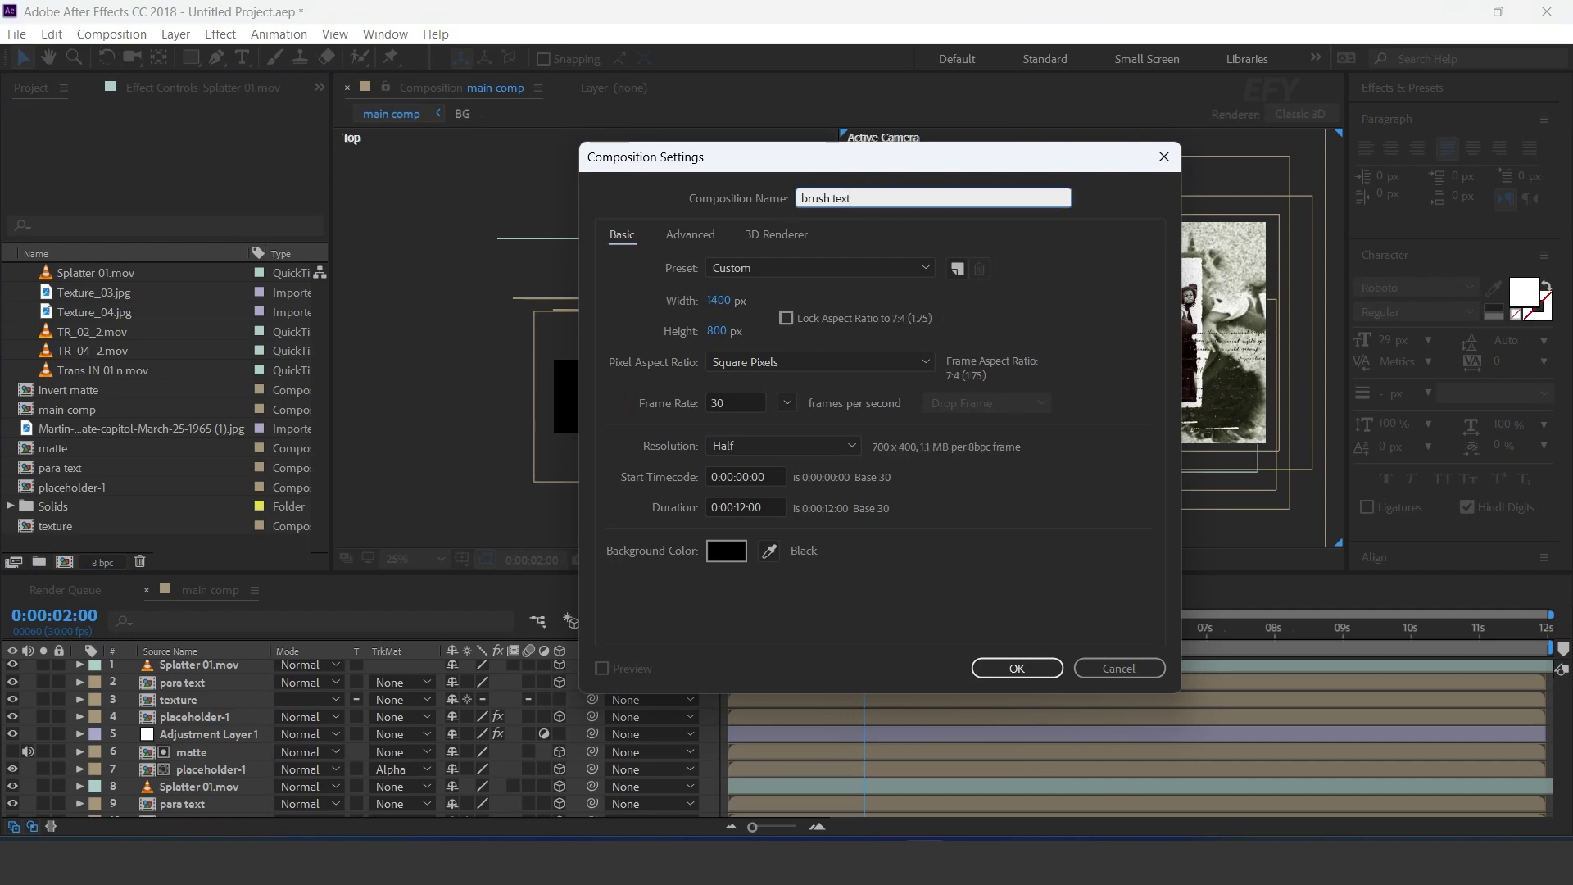
pyautogui.press('Return')
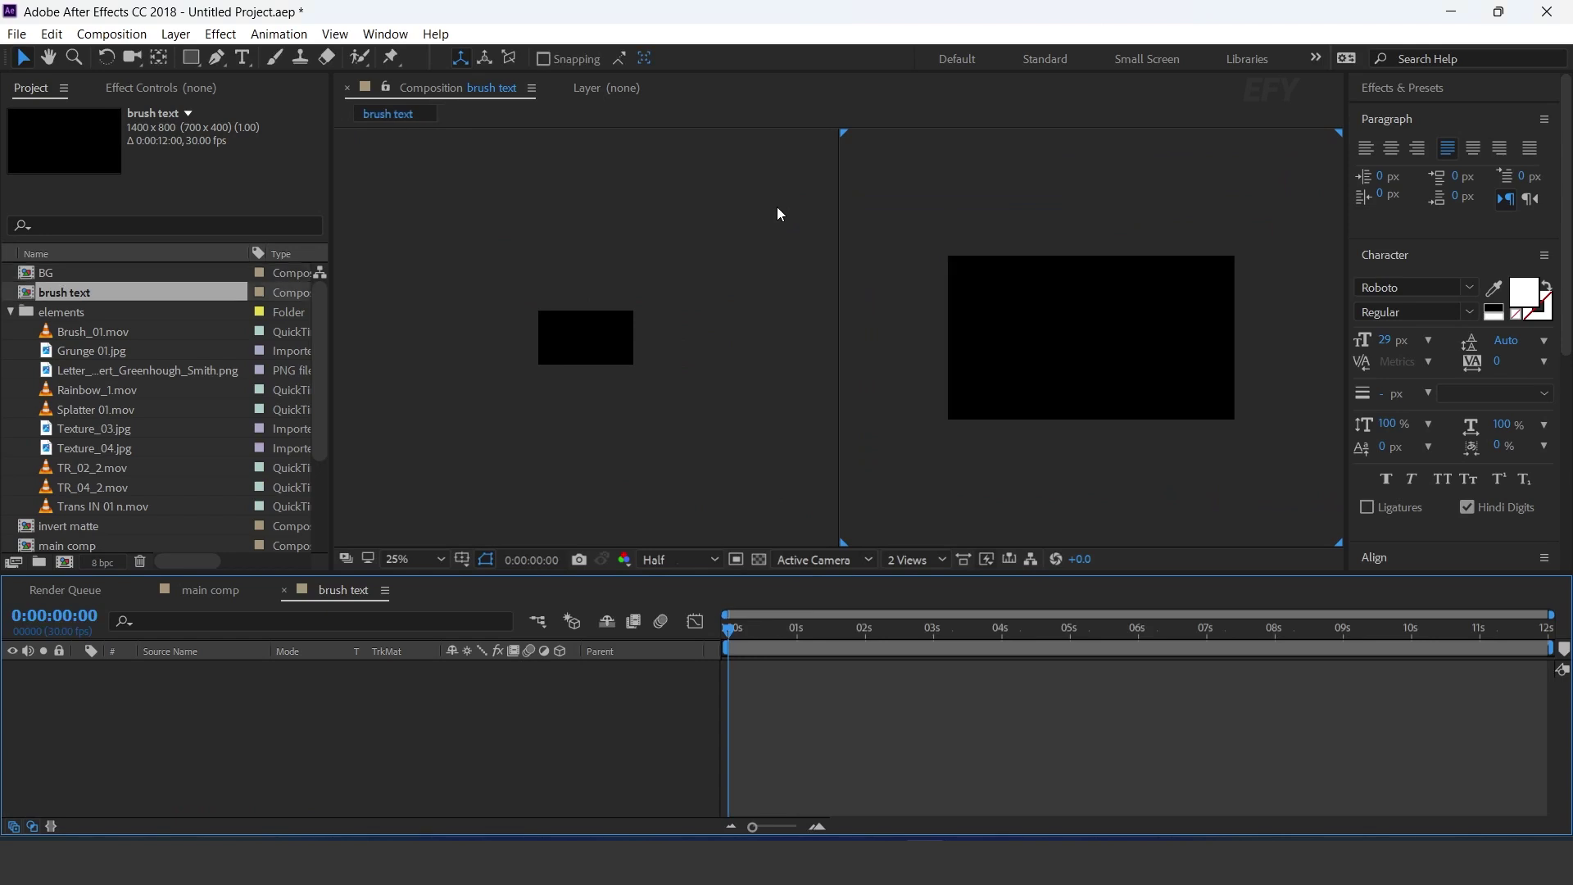
# Step: Switch the brush text composition viewer to a single view
pyautogui.click(941, 560)
pyautogui.click(959, 601)
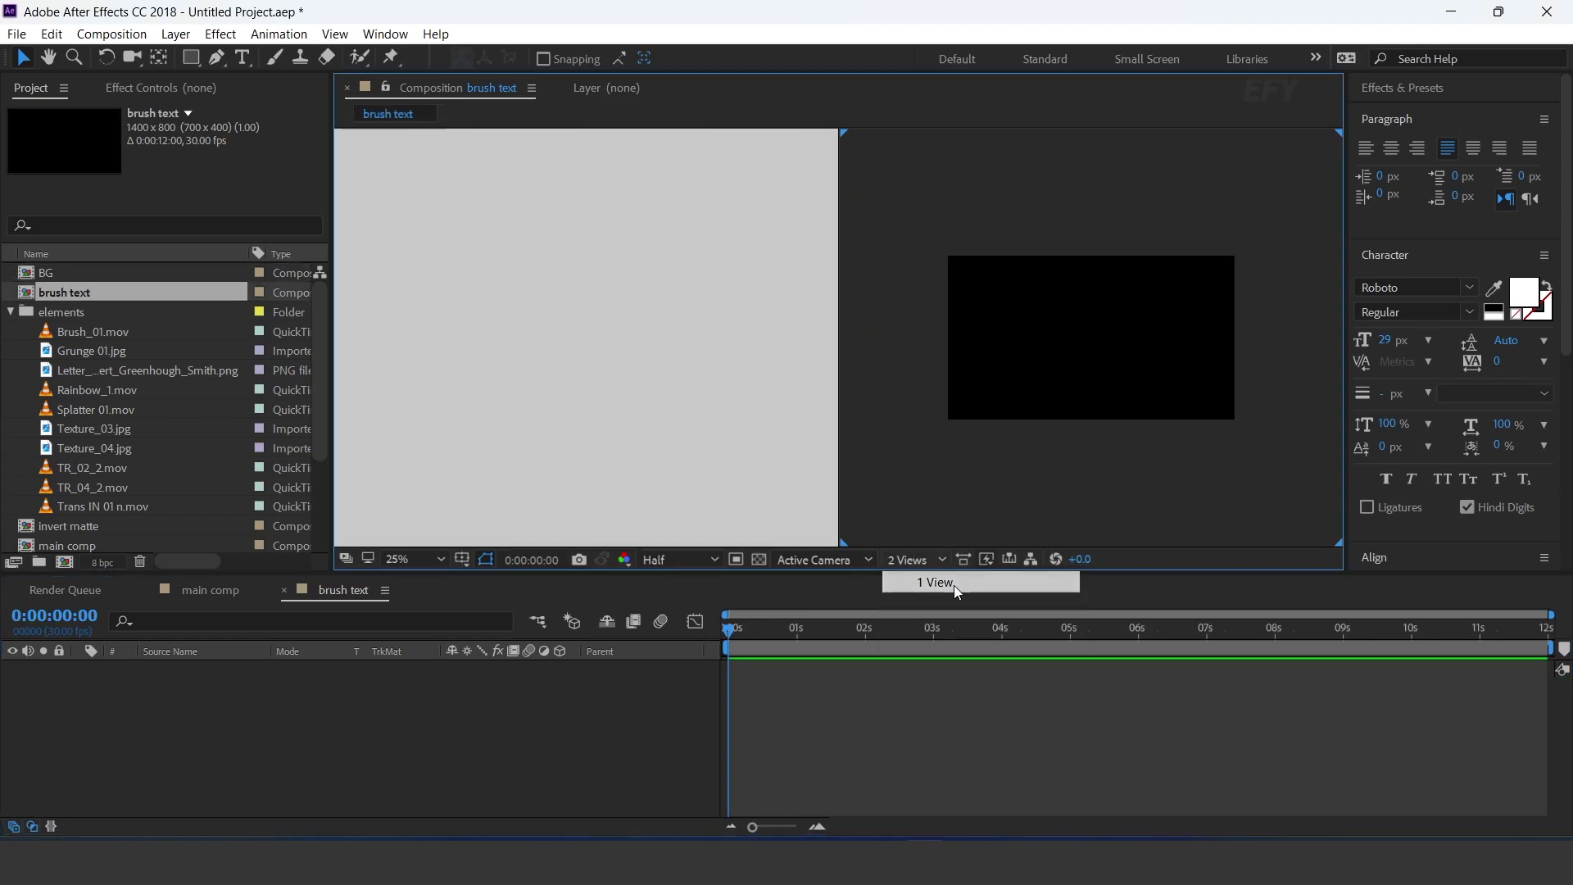
pyautogui.click(506, 725)
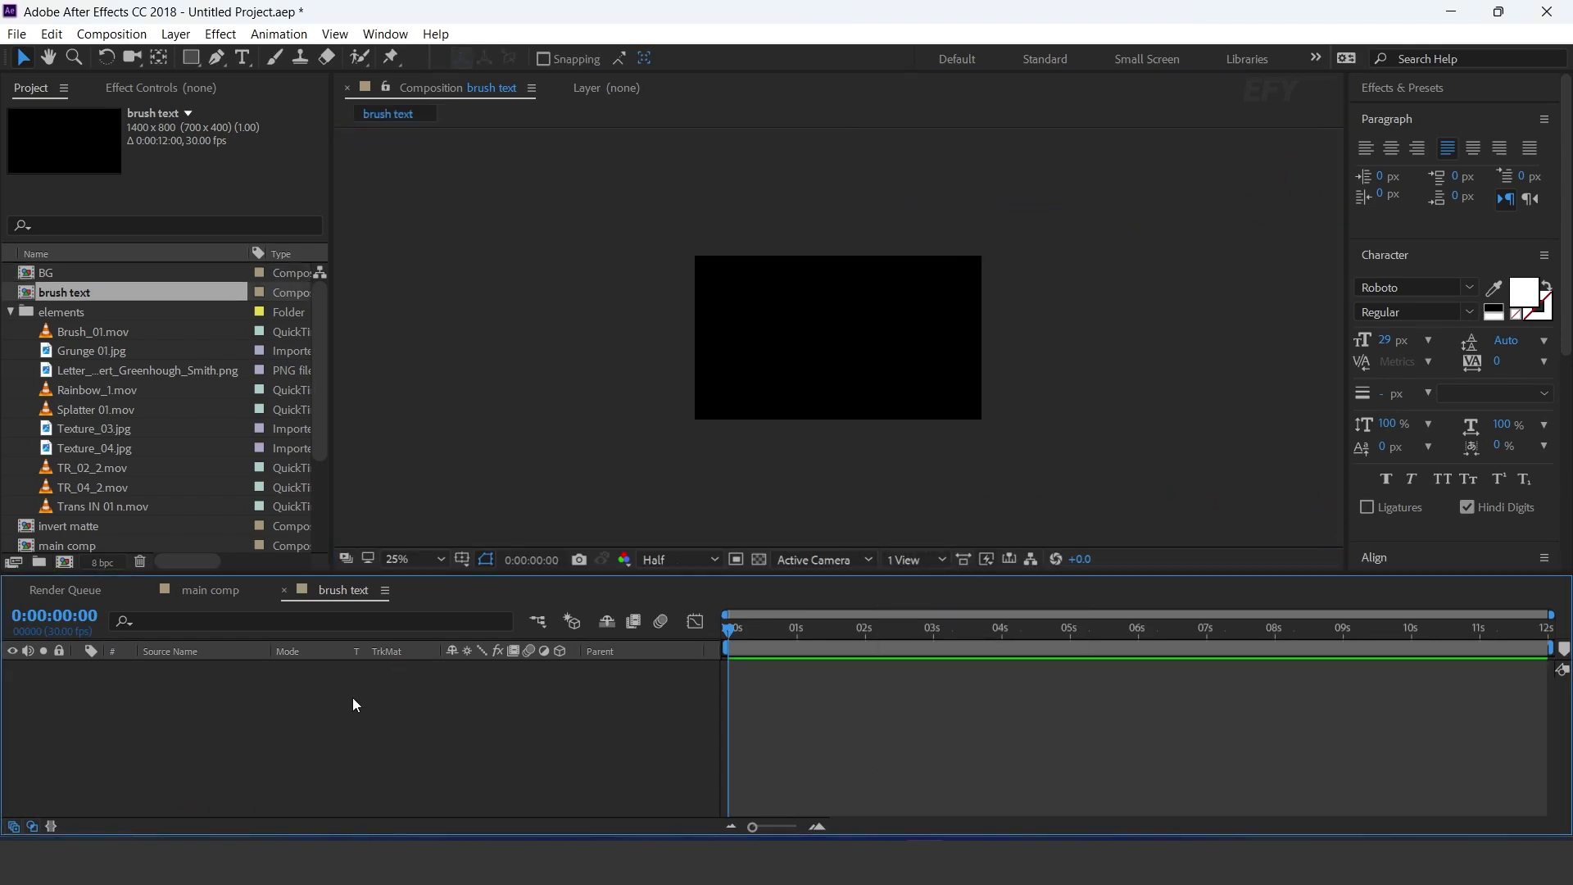
# Step: Add Brush_01.mov to brush text, enable time remapping on it and extend the layer to about 11.5 seconds
pyautogui.click(62, 334)
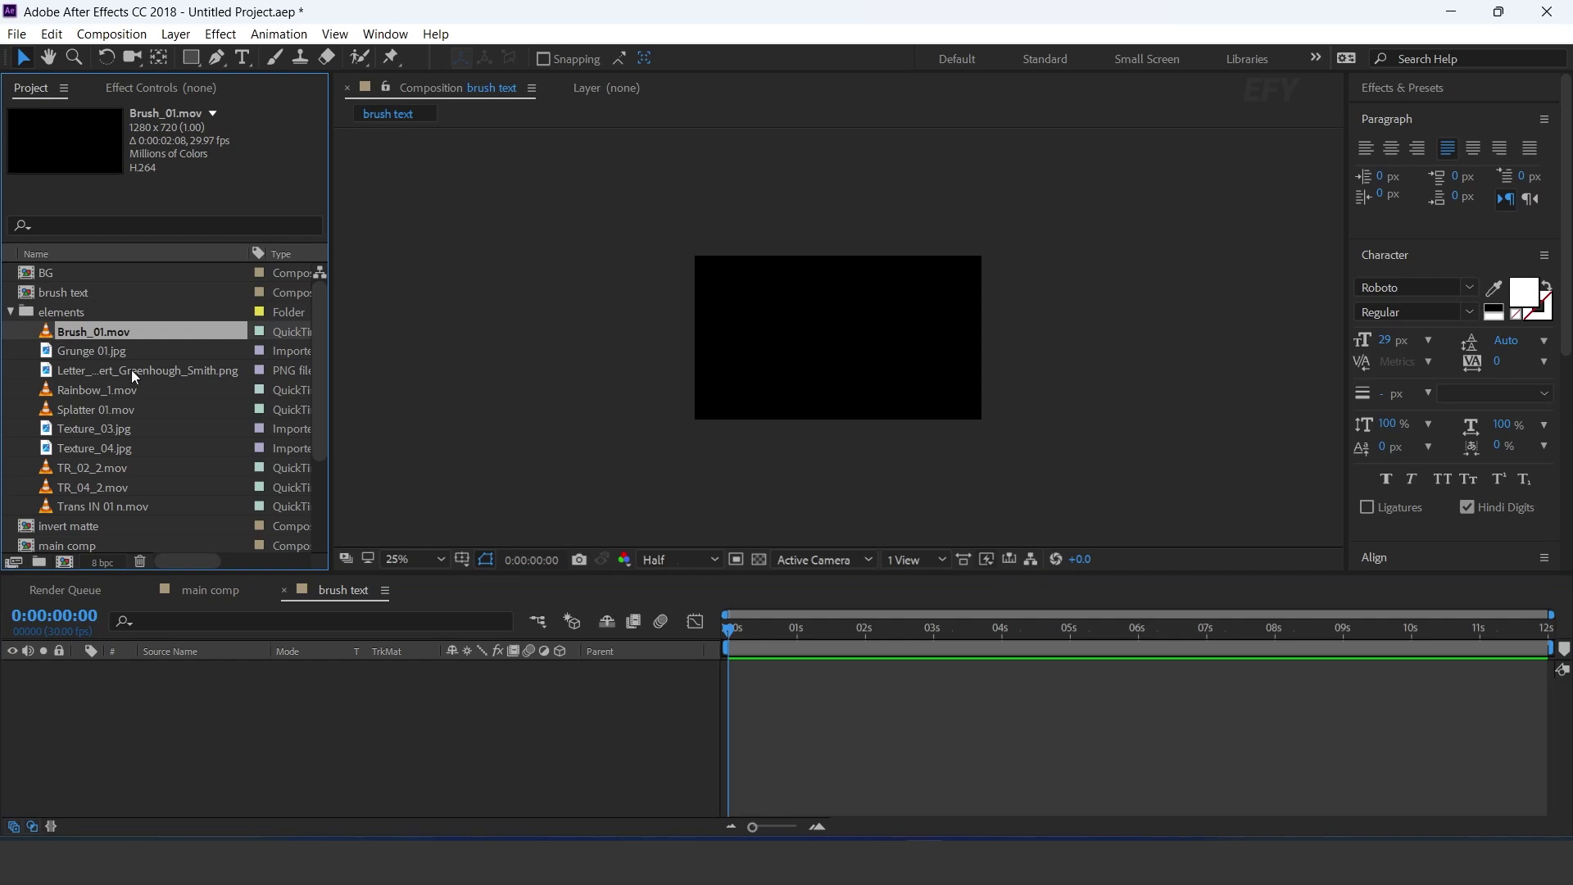
pyautogui.moveTo(131, 370); pyautogui.dragTo(228, 685)
pyautogui.rightClick(847, 670)
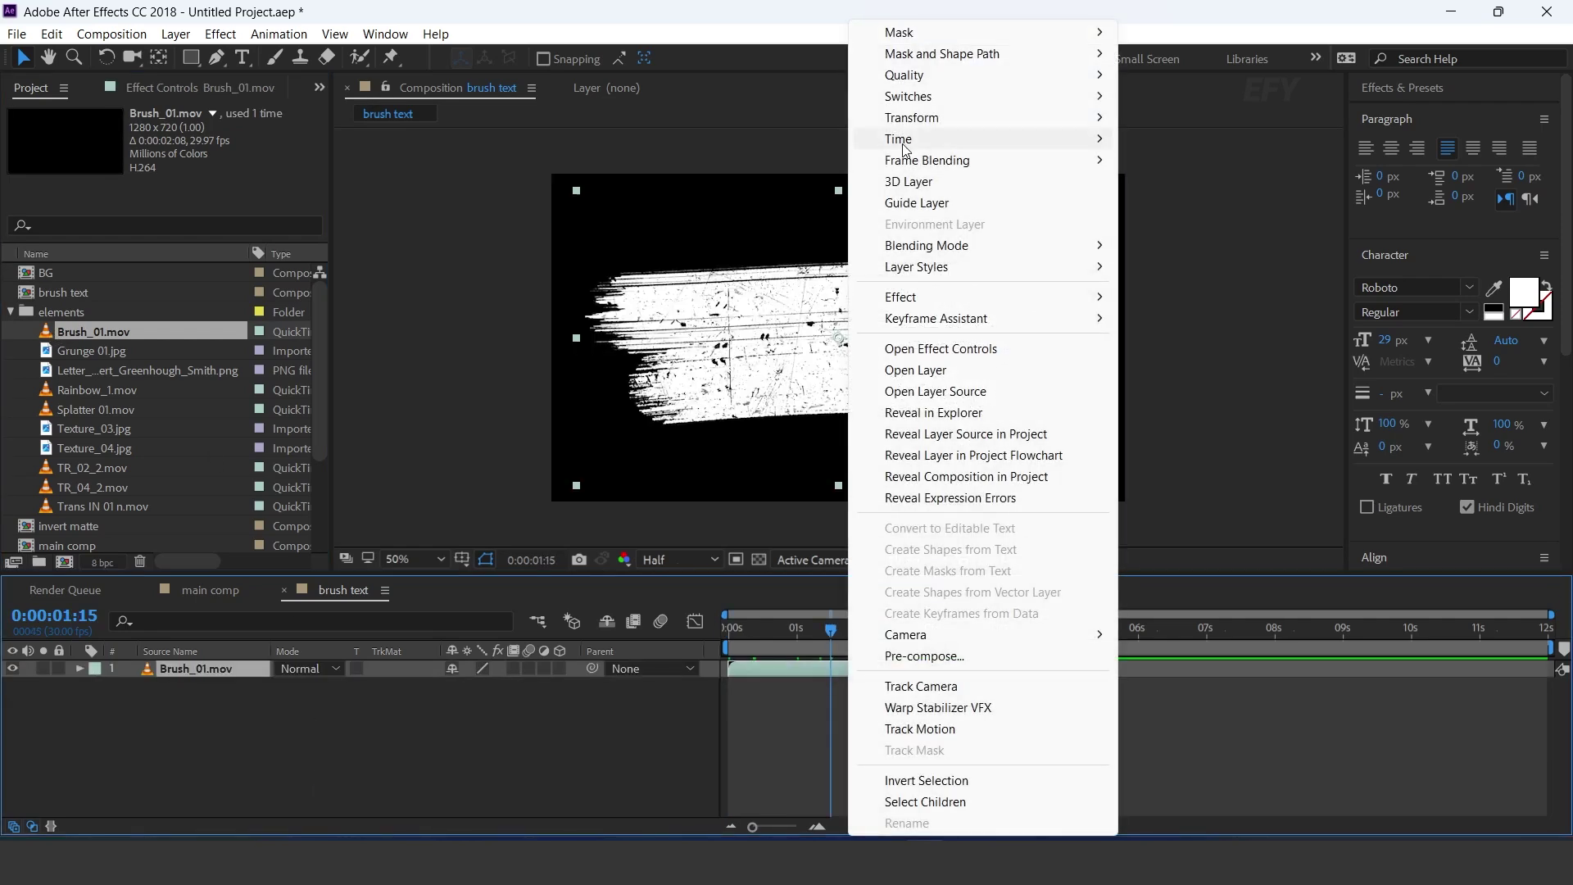
pyautogui.moveTo(902, 139)
pyautogui.click(1183, 141)
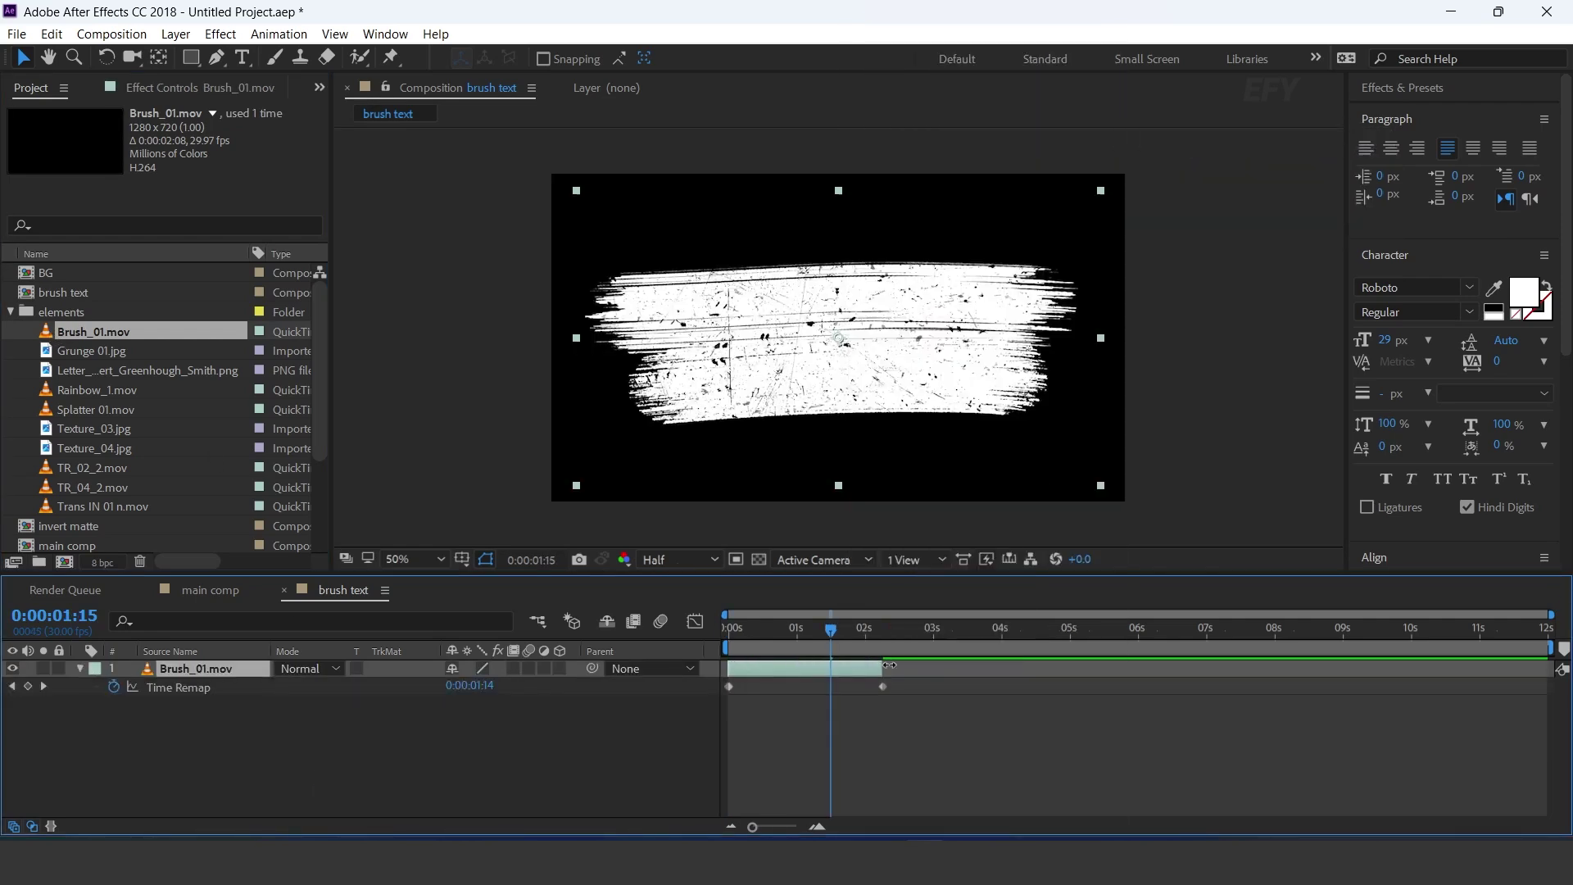
pyautogui.moveTo(889, 665); pyautogui.dragTo(1514, 667)
pyautogui.click(336, 726)
# Step: Apply Shift Channels to Brush_01.mov with alpha taken from Luminance, and turn on the transparency grid
pyautogui.click(210, 666)
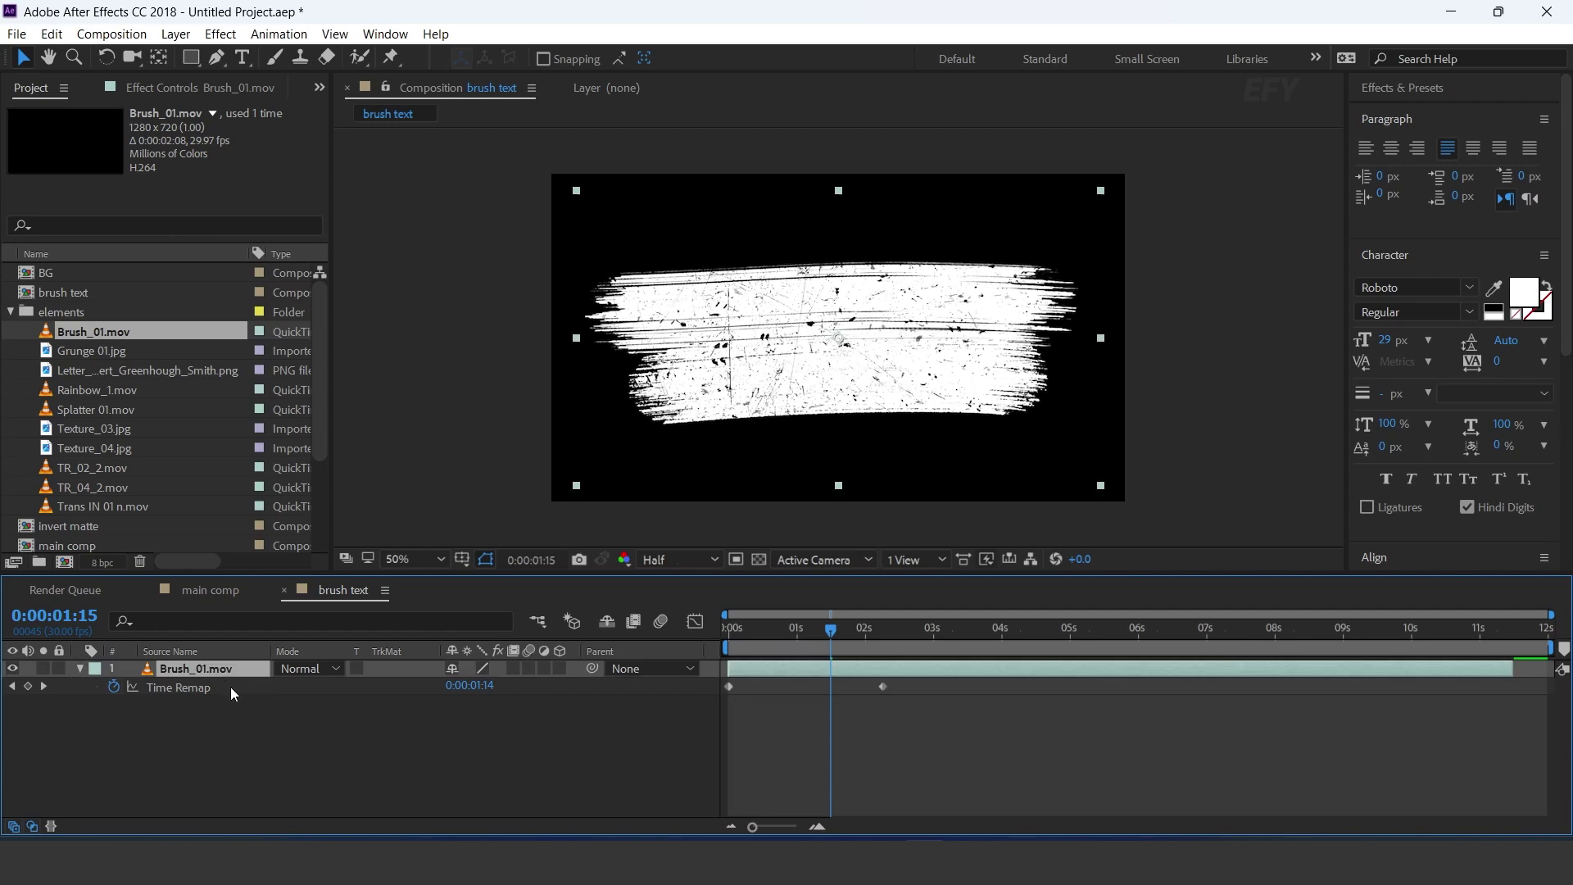
pyautogui.hotkey('ctrl', 'space')
pyautogui.write('shi')
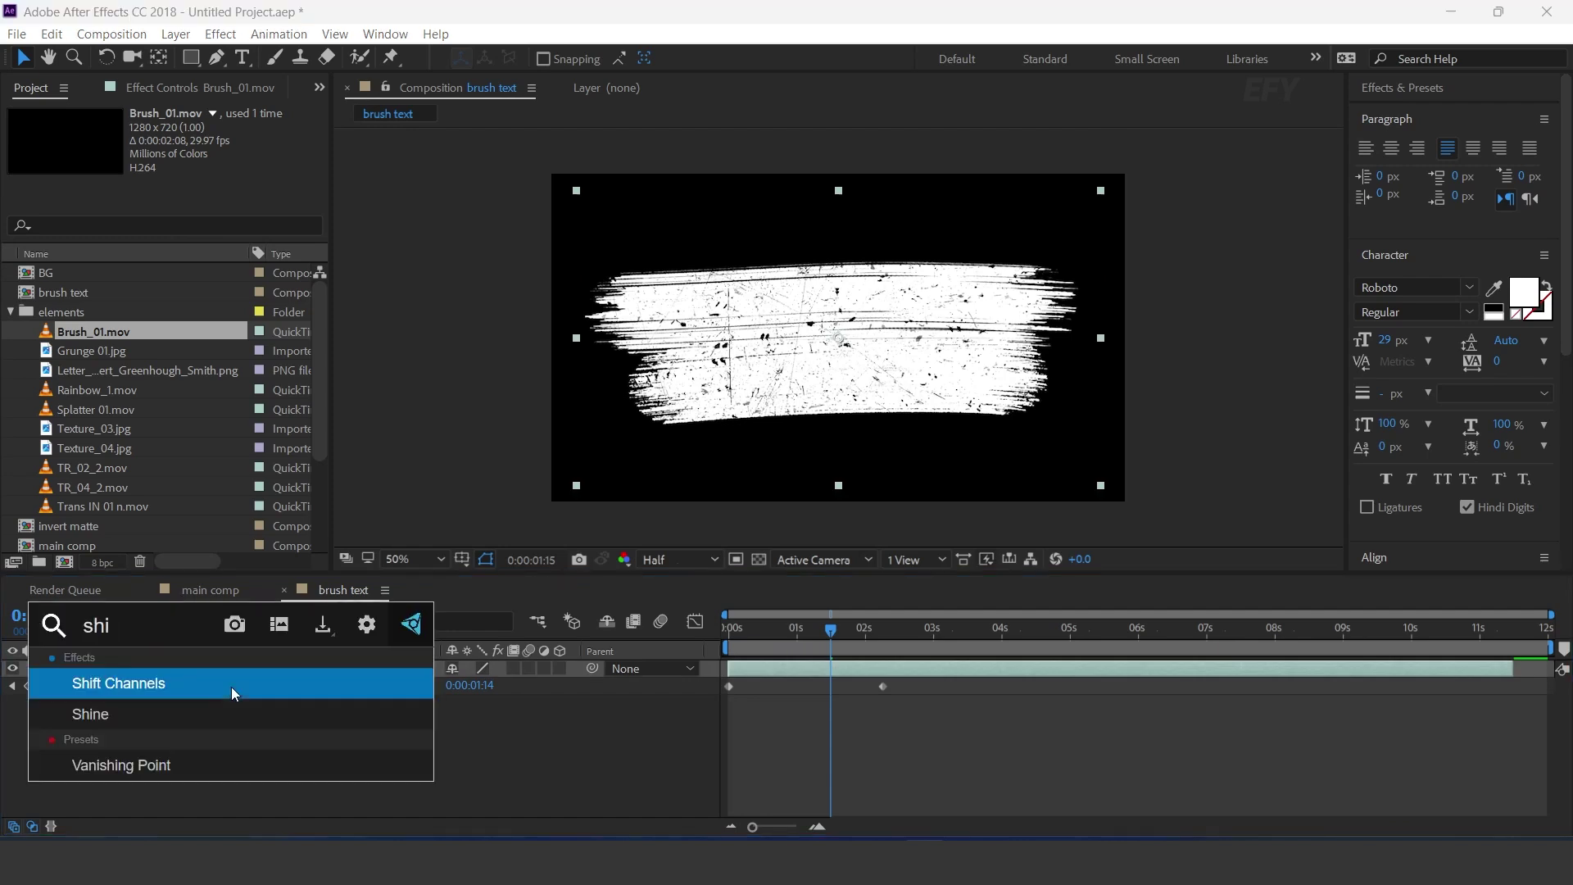
pyautogui.click(231, 687)
pyautogui.click(206, 148)
pyautogui.click(248, 257)
pyautogui.click(758, 559)
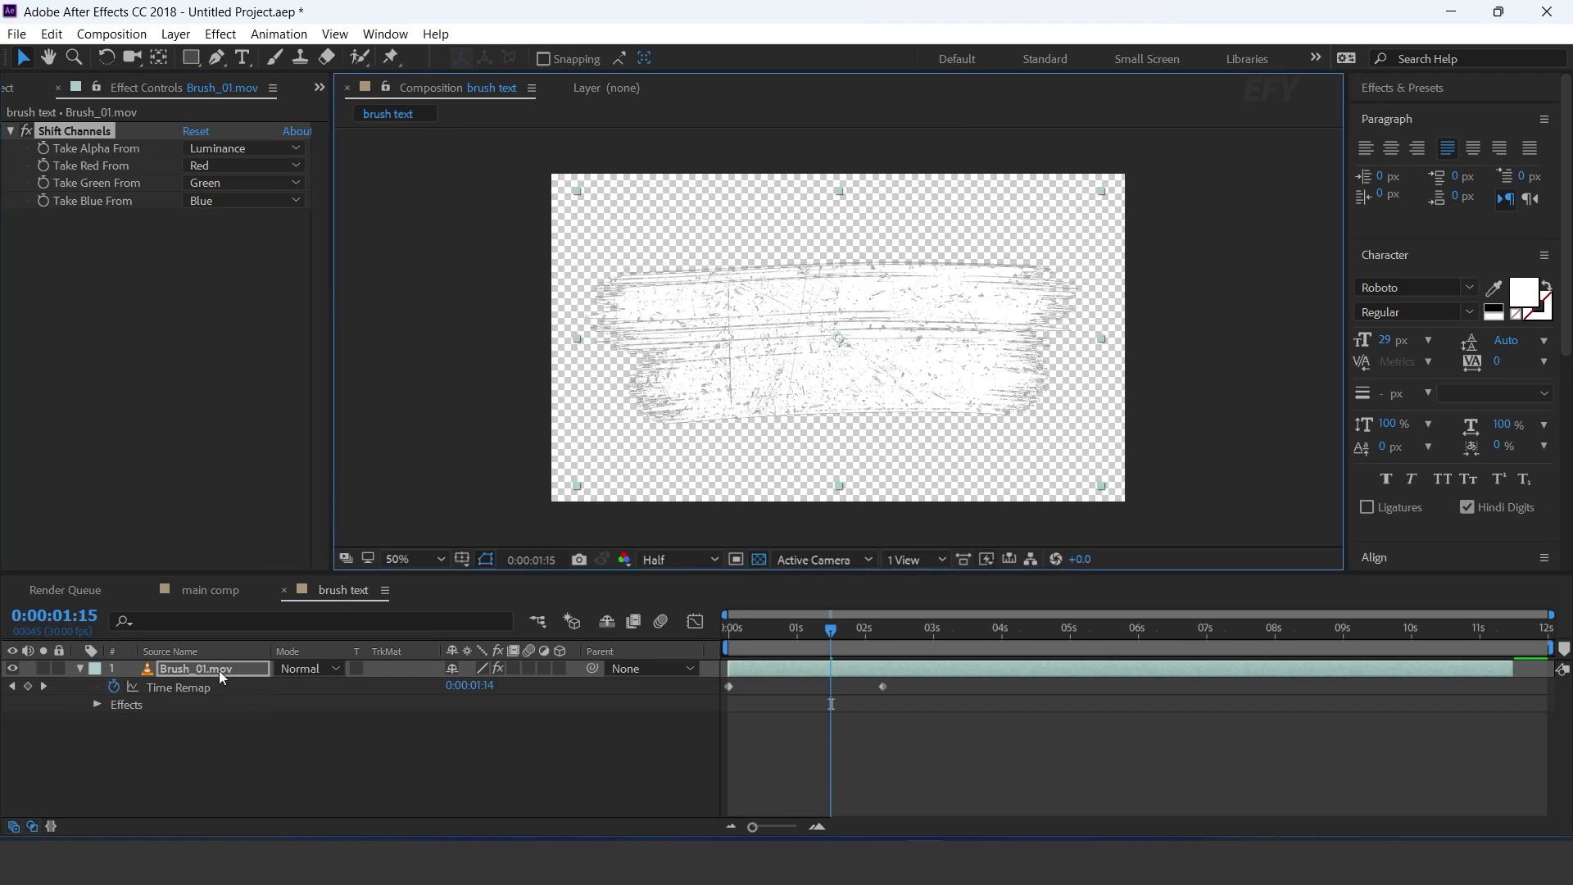
# Step: Apply Tint to Brush_01.mov and map white to the dark brown 2E1B09
pyautogui.hotkey('ctrl', 'space')
pyautogui.write('tin')
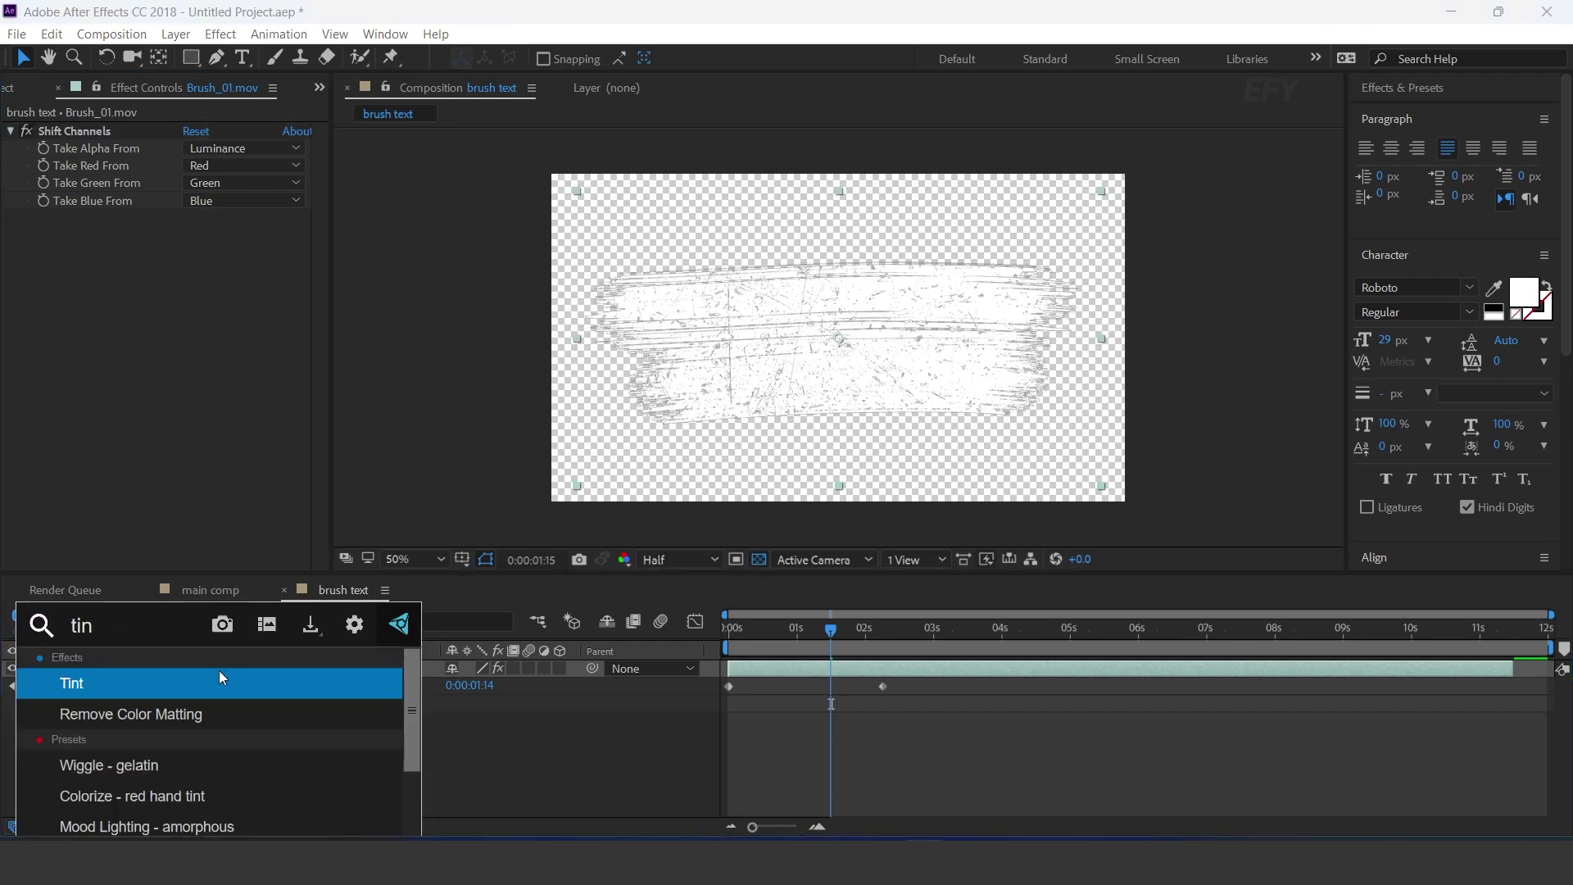
pyautogui.click(220, 679)
pyautogui.click(192, 252)
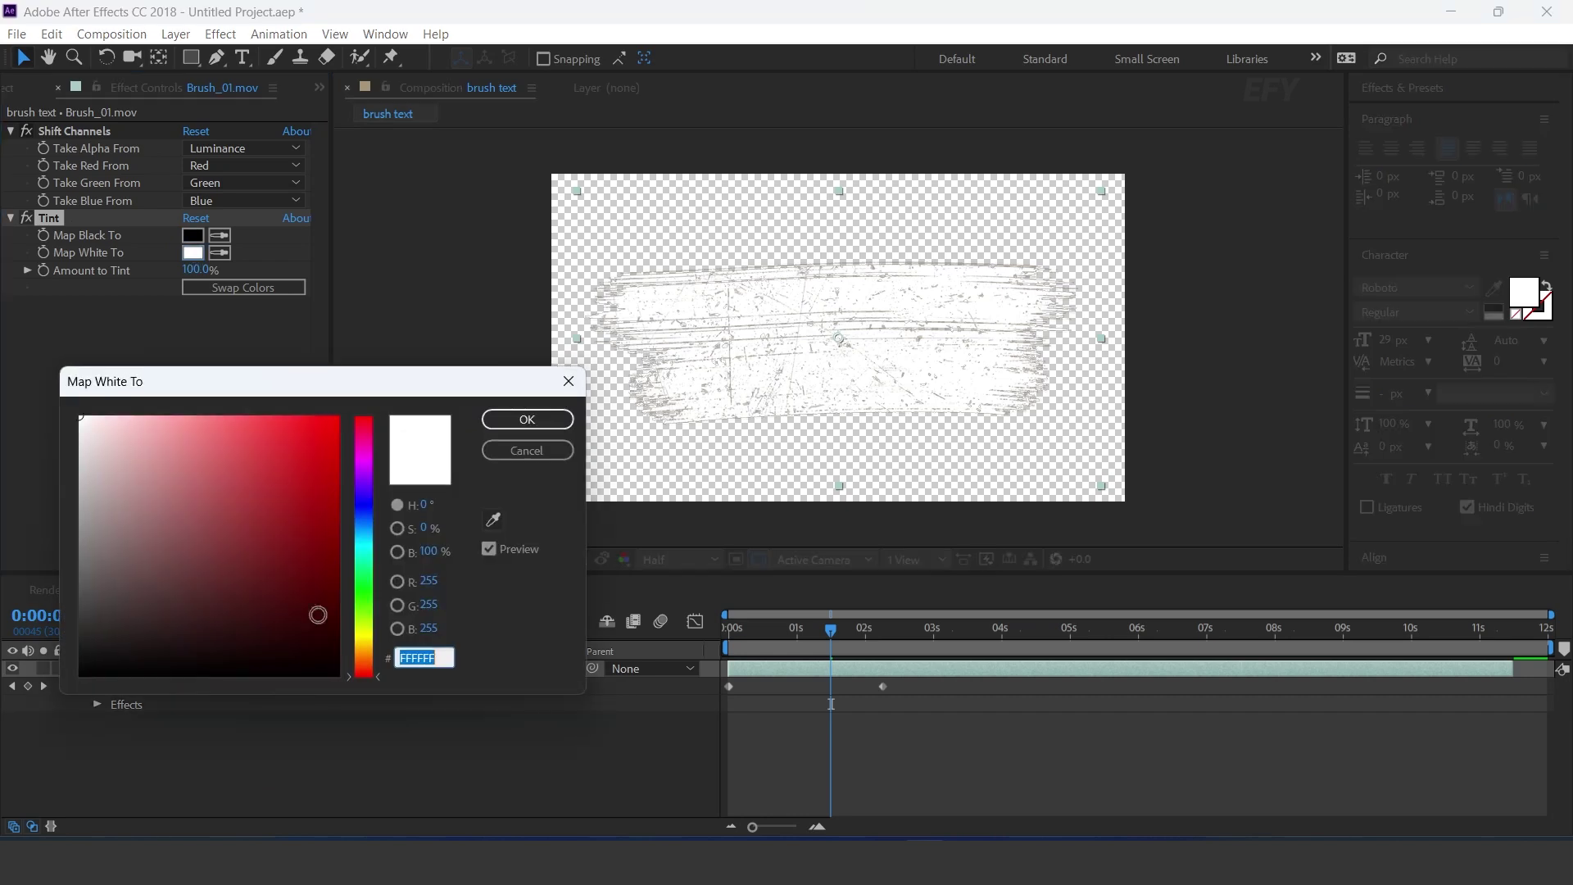
pyautogui.click(370, 643)
pyautogui.click(288, 626)
pyautogui.click(380, 656)
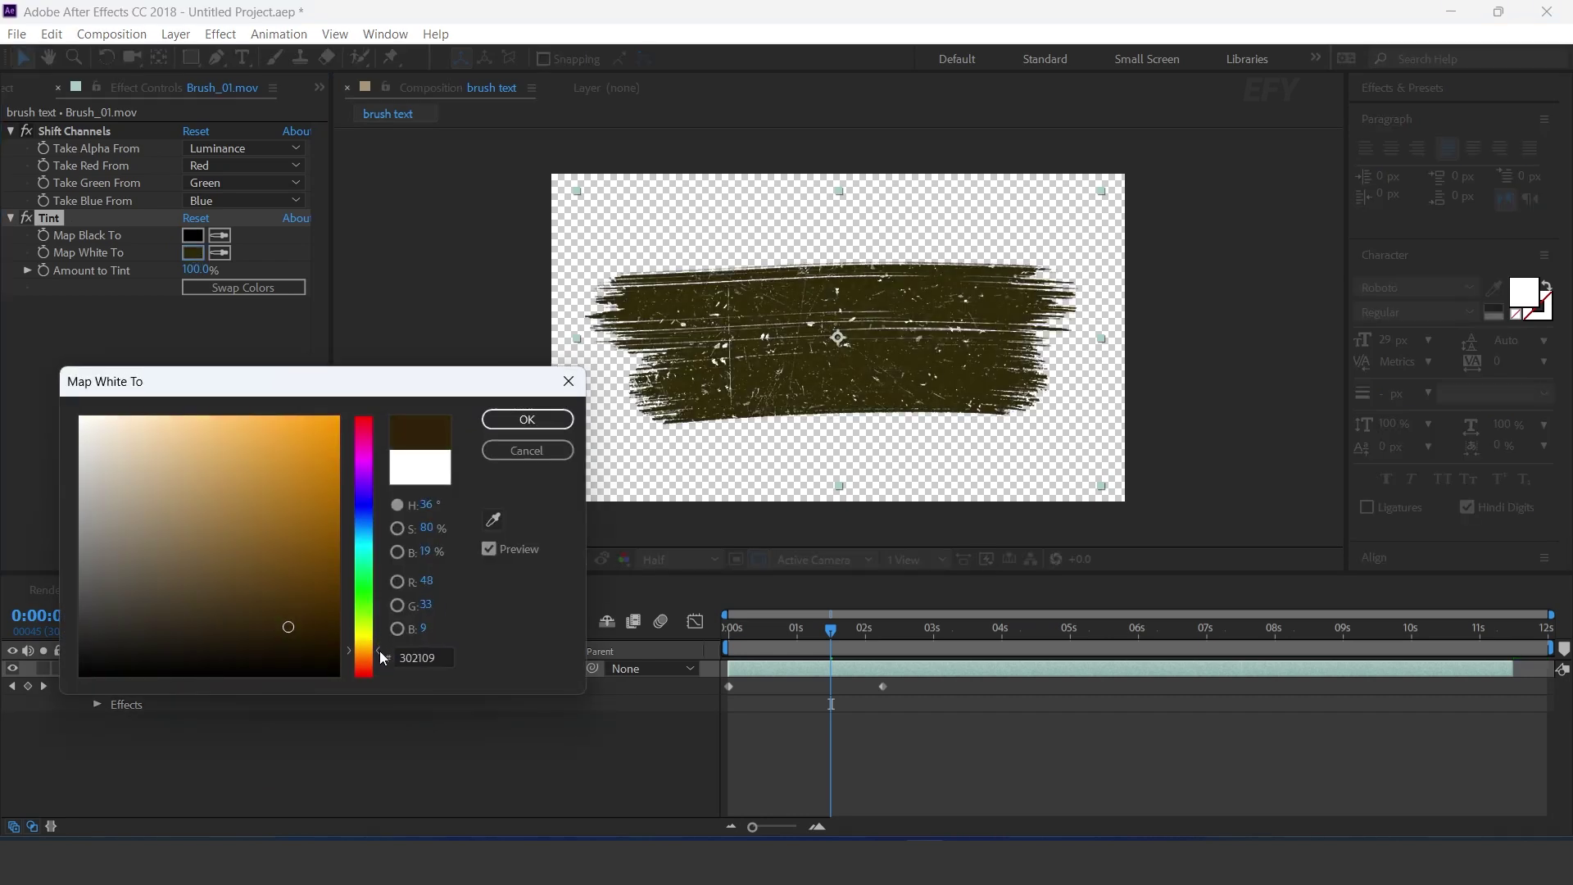
pyautogui.moveTo(295, 621); pyautogui.dragTo(287, 627)
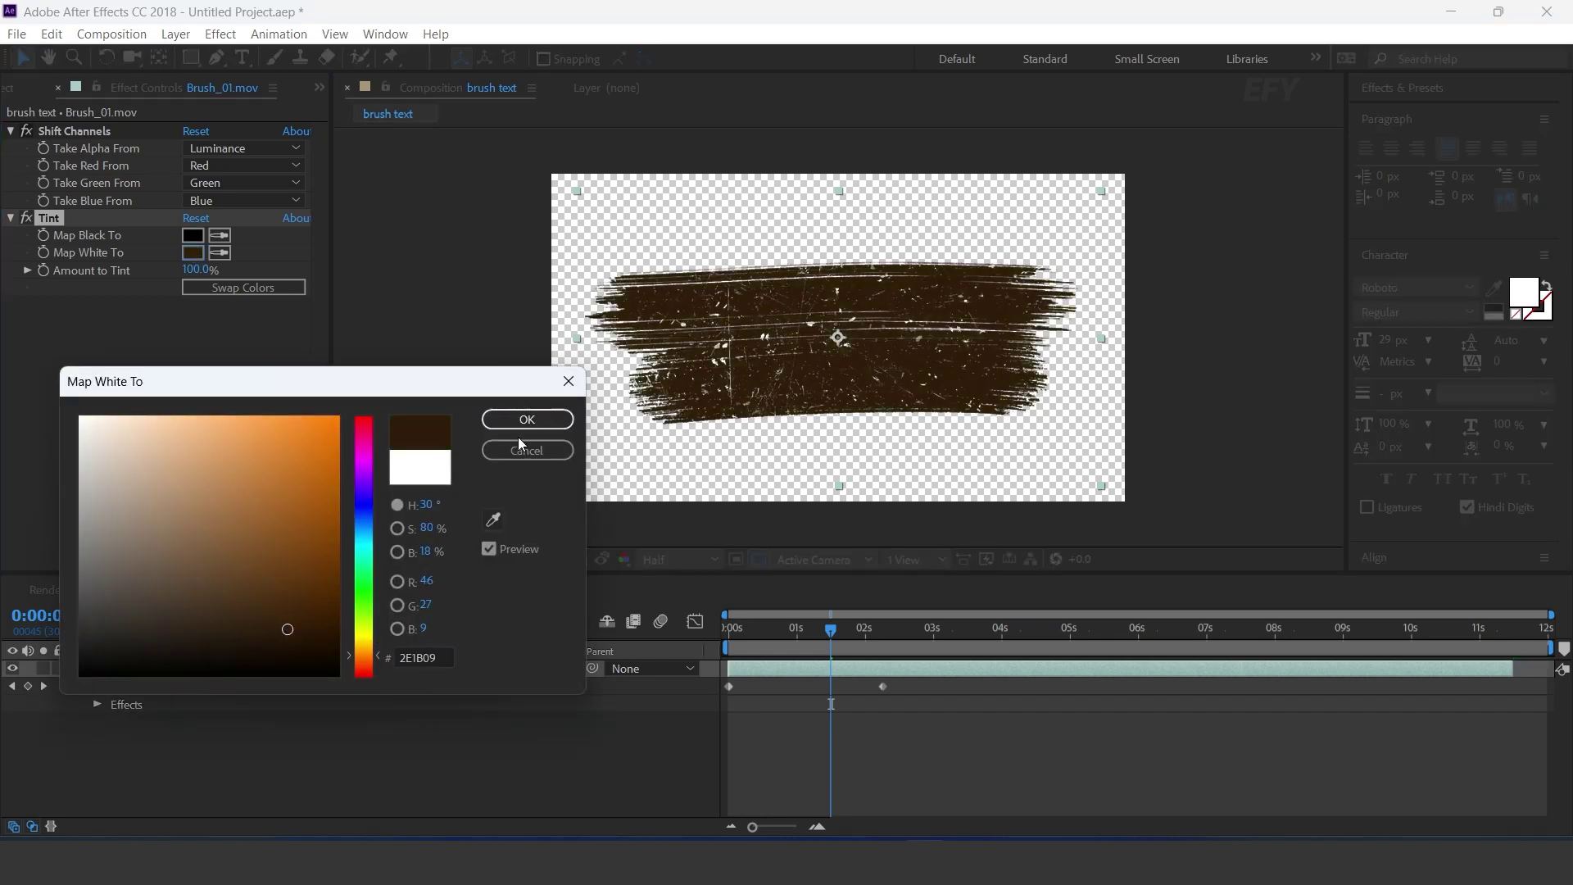
pyautogui.click(527, 419)
pyautogui.click(523, 743)
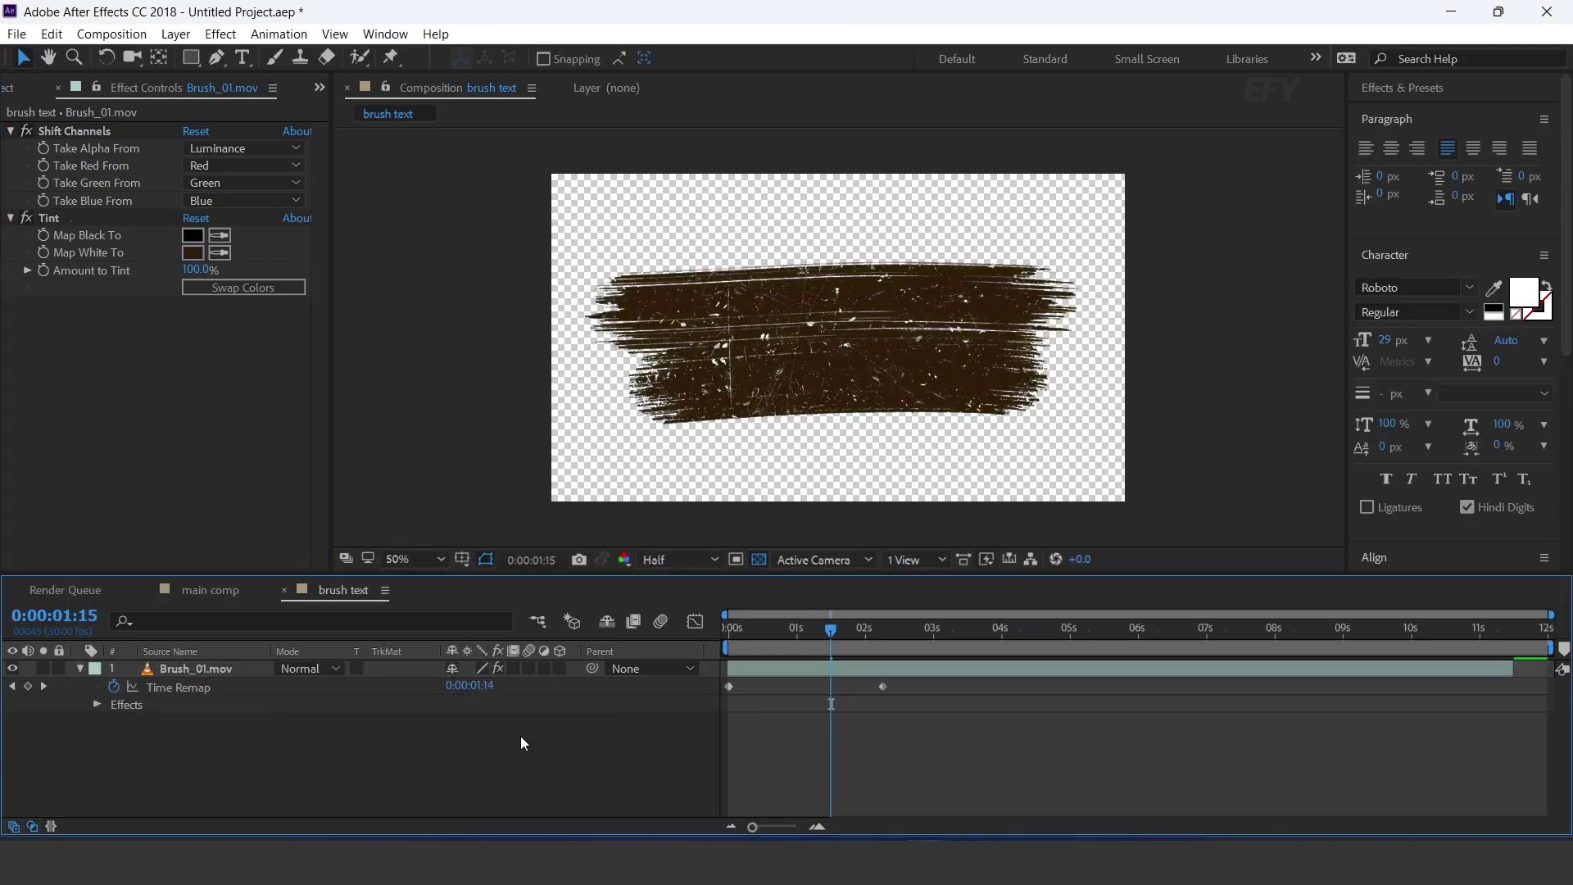
pyautogui.click(80, 668)
# Step: Duplicate the Brush_01.mov layer and delete the Tint effect from the upper copy
pyautogui.click(207, 671)
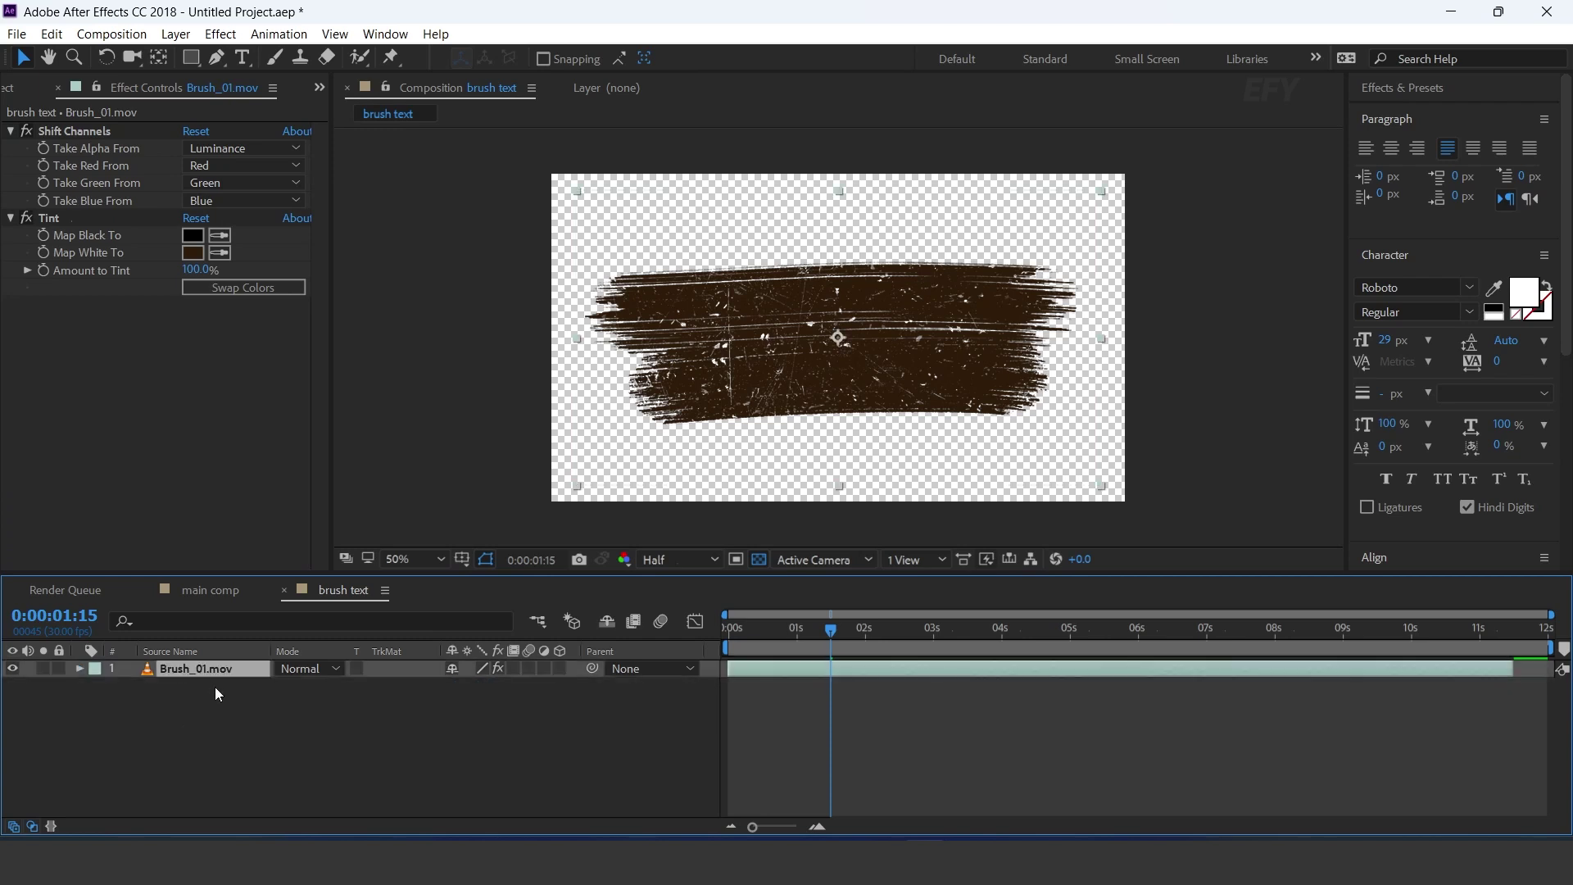
pyautogui.hotkey('ctrl', 'd')
pyautogui.click(49, 218)
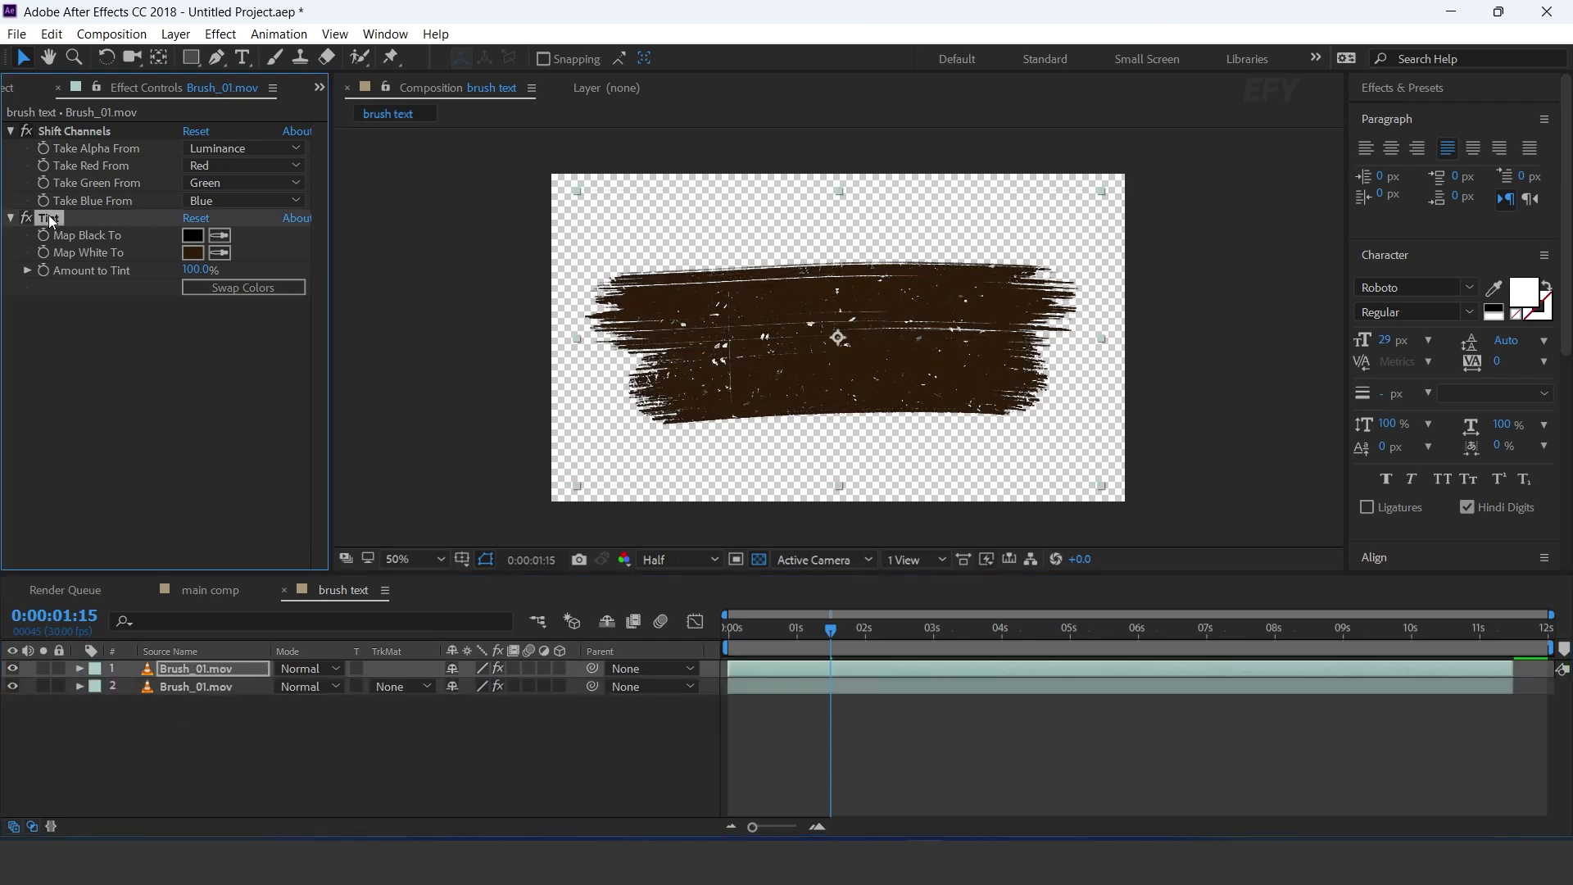
pyautogui.press('Delete')
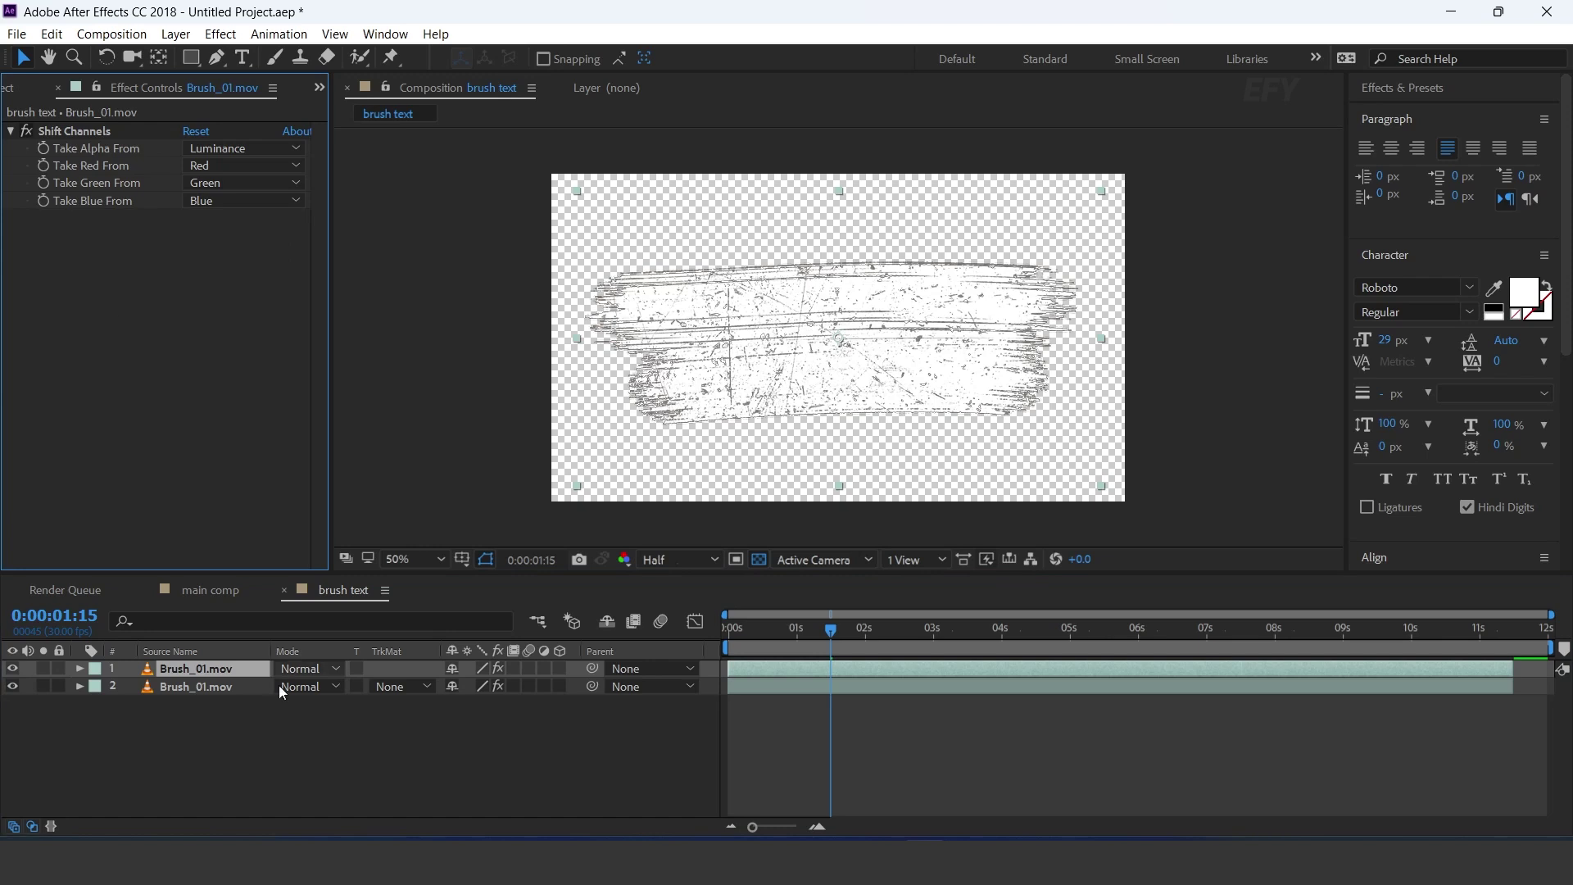
pyautogui.click(326, 777)
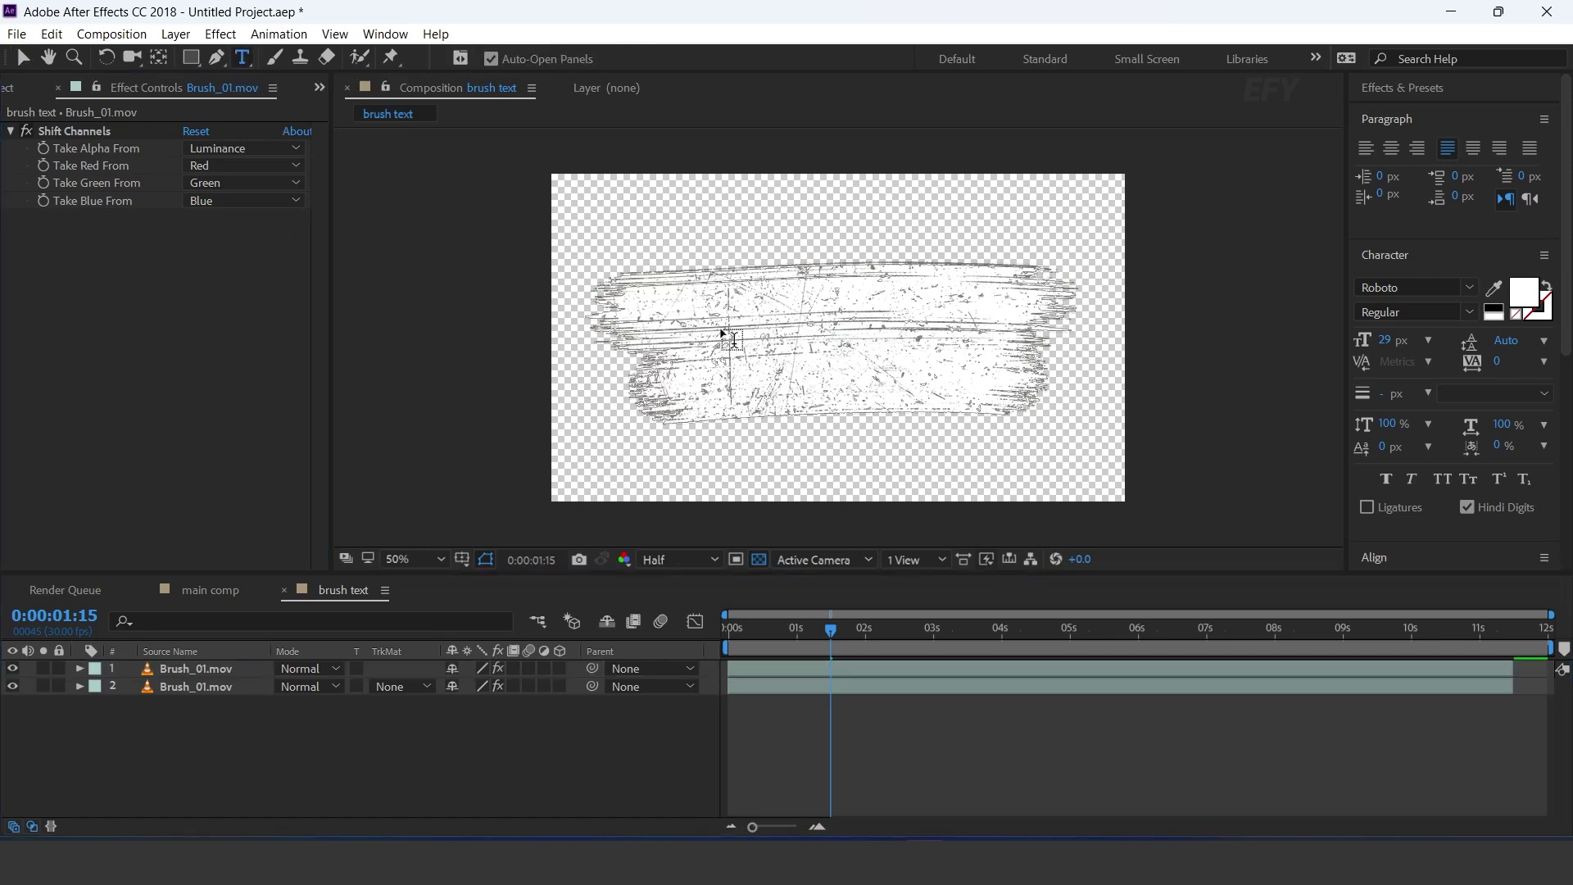
# Step: Add the text "history slideshow" as the top layer and use it as the alpha matte for the Brush_01.mov layer directly below
pyautogui.hotkey('ctrl', 'v')
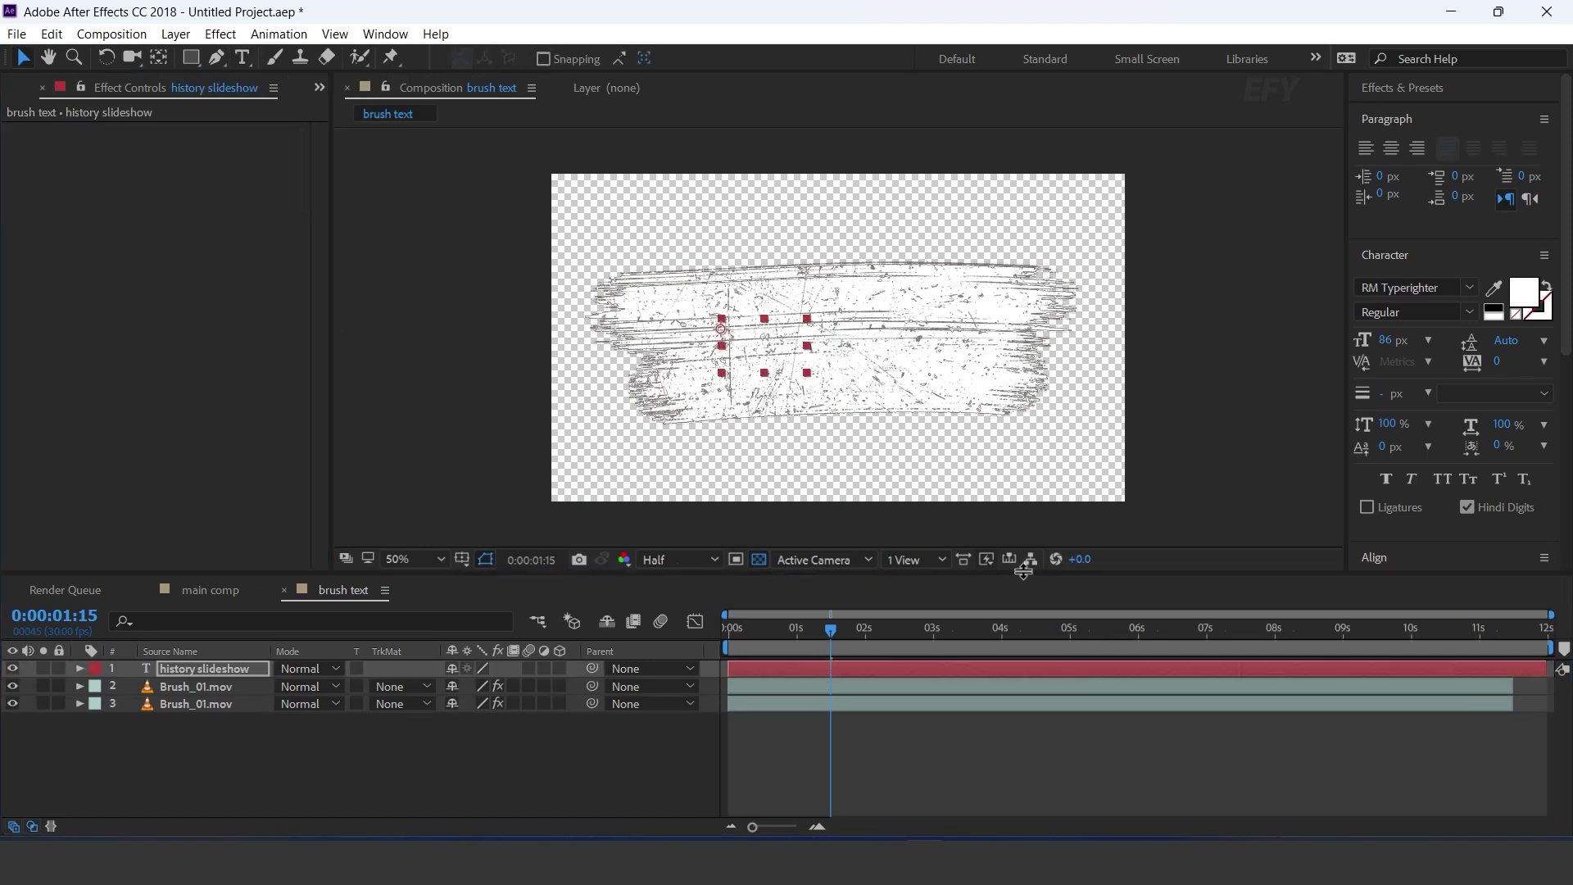
pyautogui.click(190, 686)
pyautogui.click(427, 686)
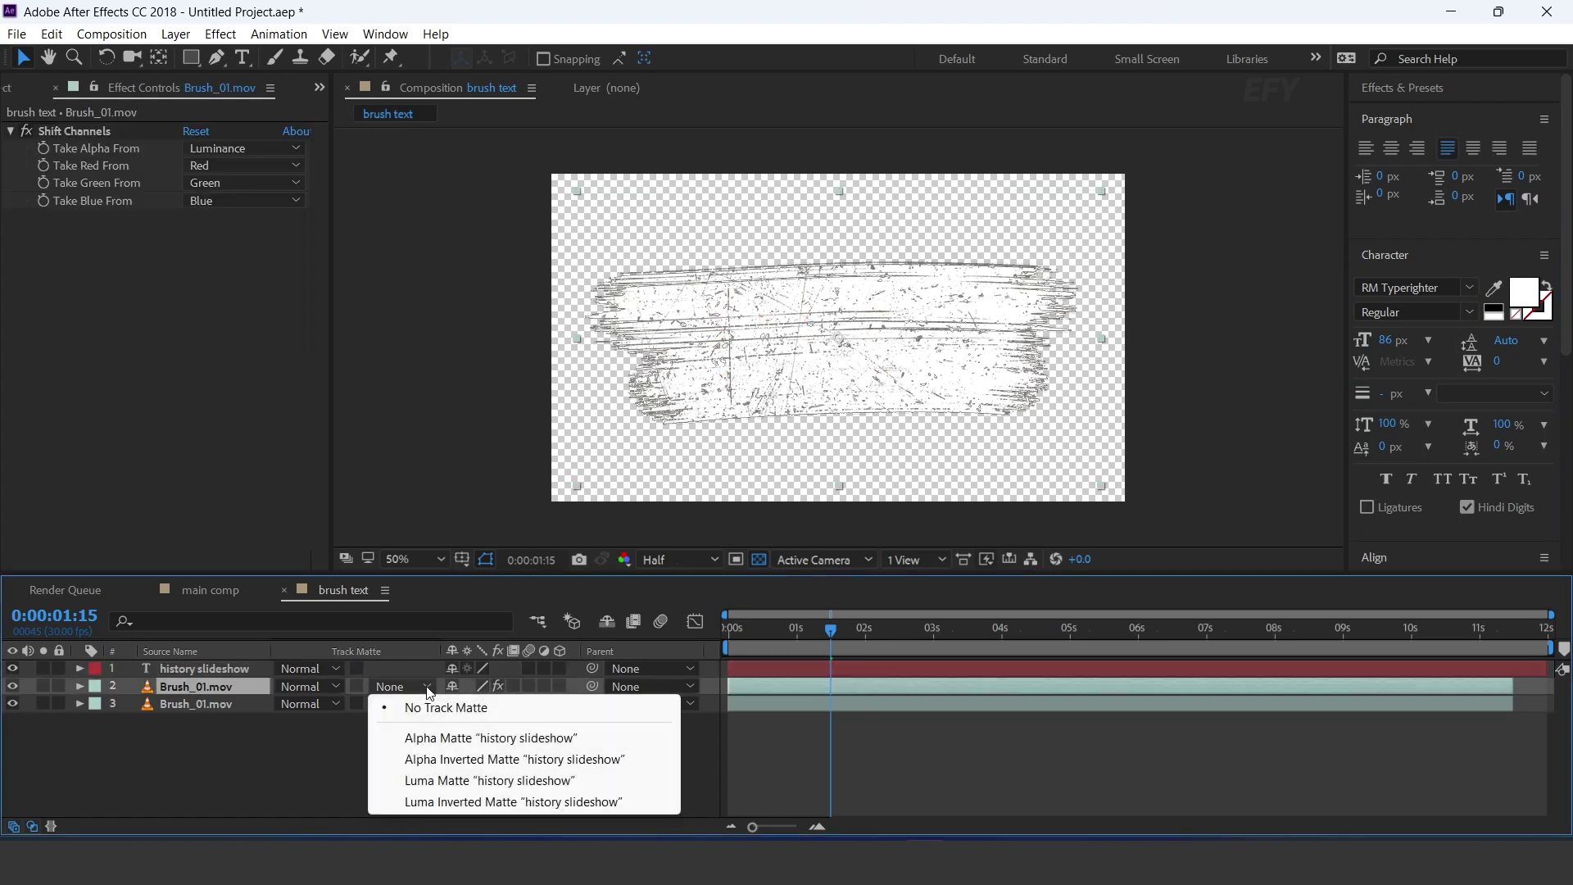
pyautogui.click(439, 738)
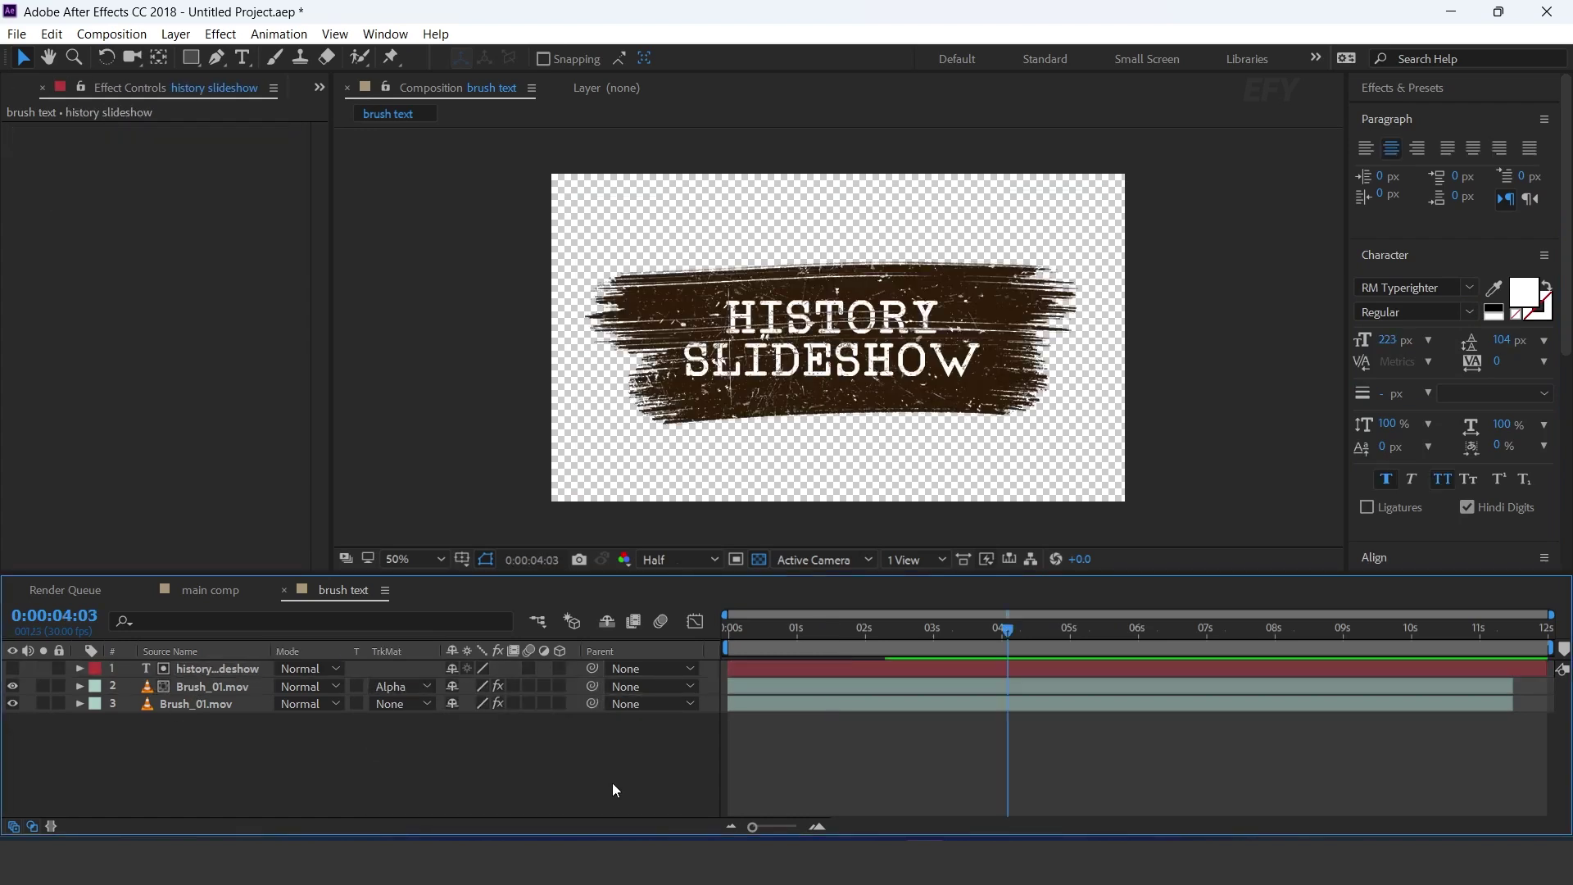
# Step: Preview the brush text title animation from the start of the composition
pyautogui.moveTo(839, 631); pyautogui.dragTo(593, 788)
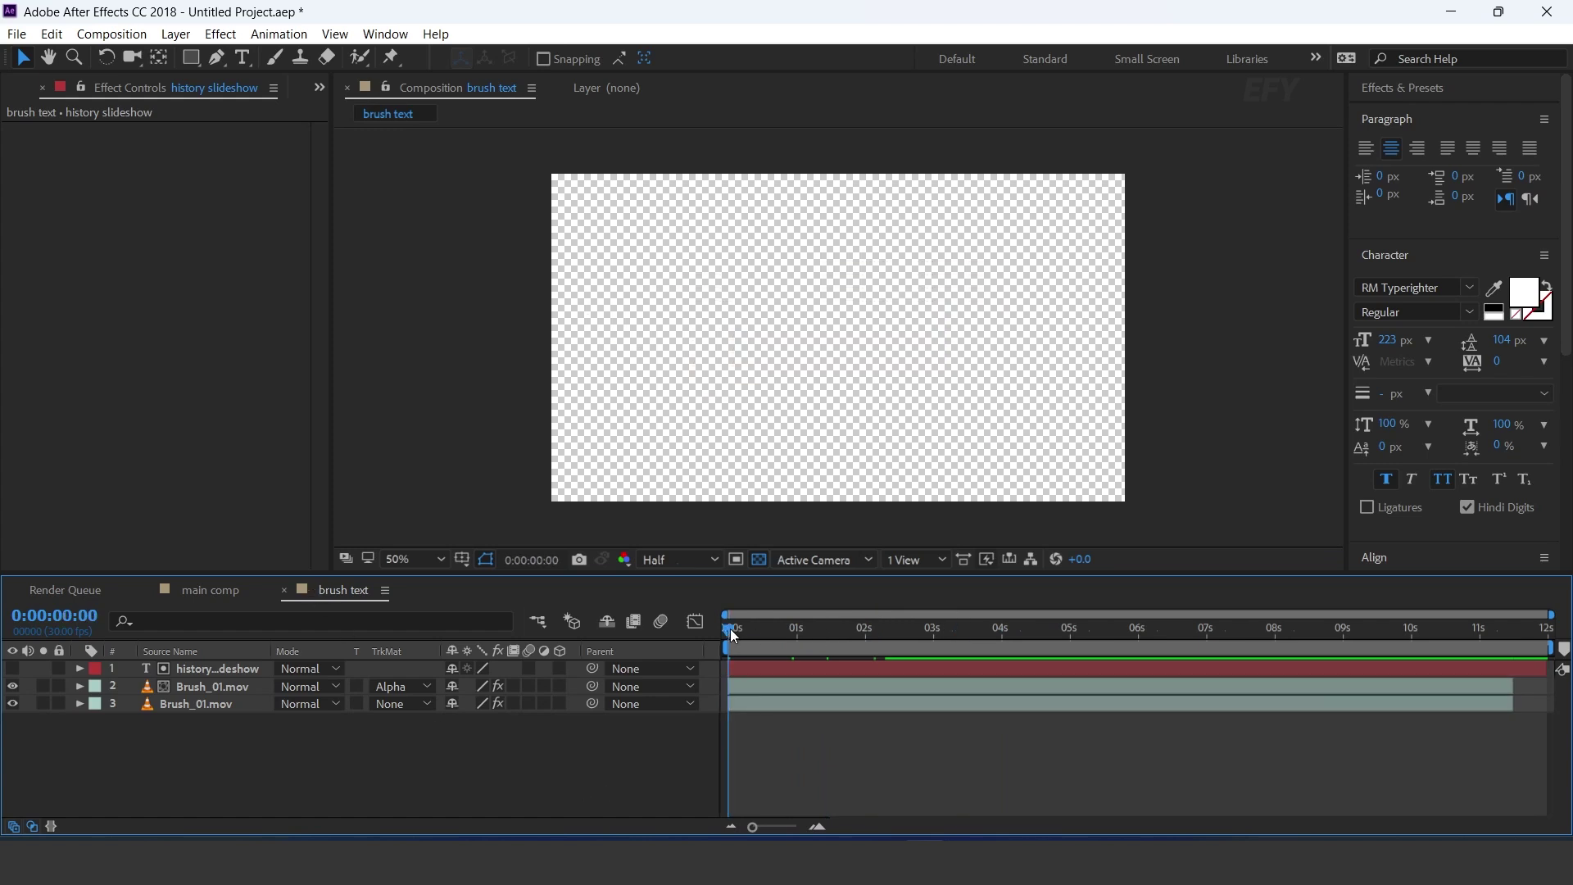
pyautogui.press('space')
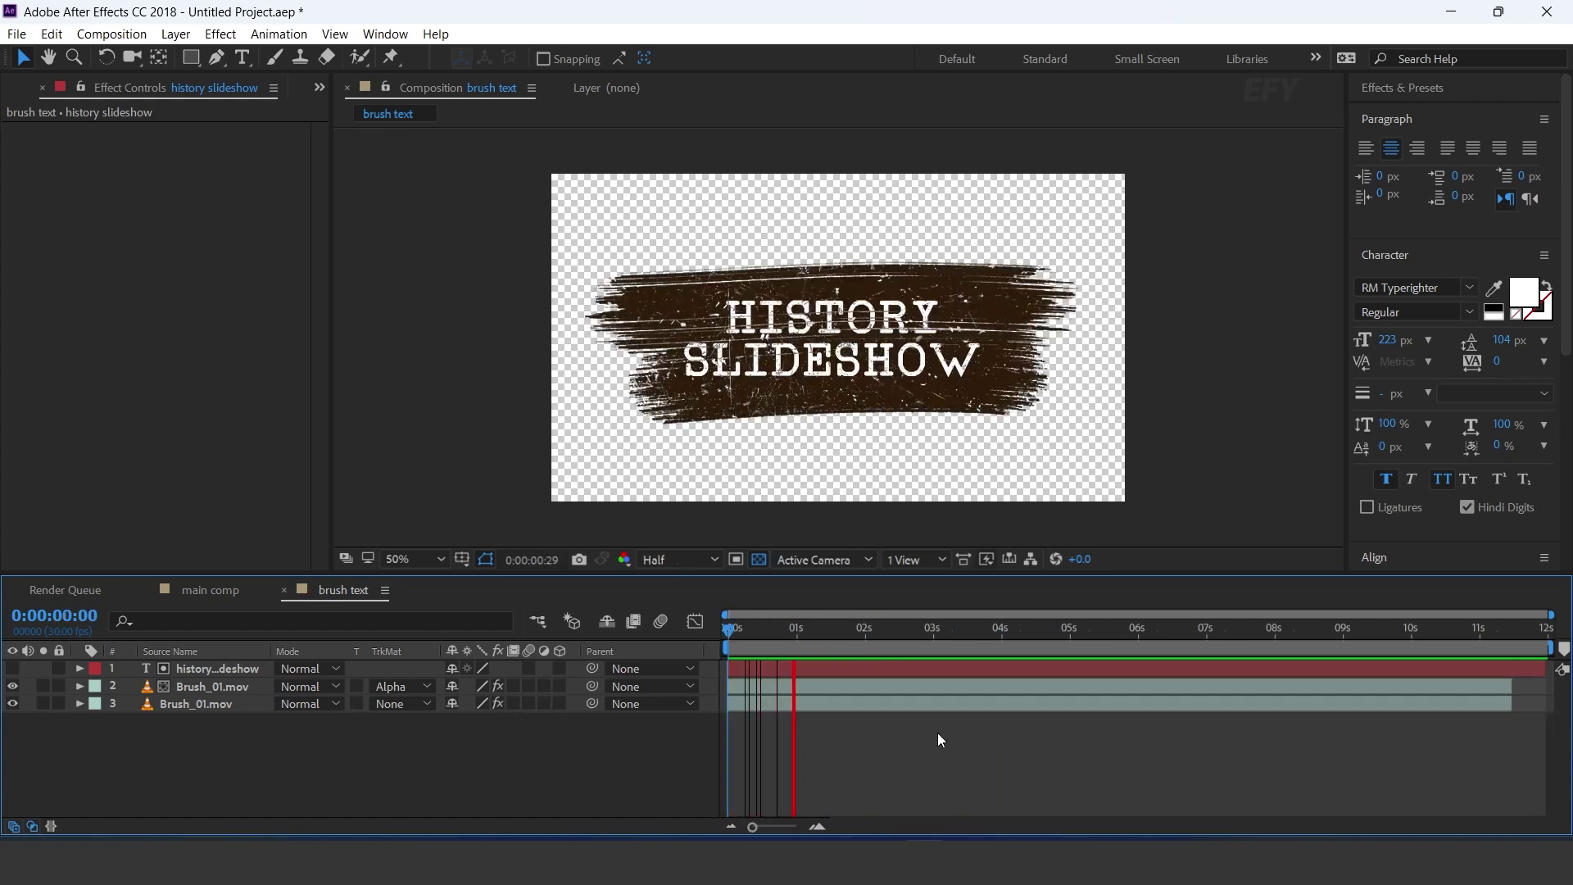
pyautogui.moveTo(798, 627)
pyautogui.mouseDown()
pyautogui.moveTo(834, 627)
pyautogui.moveTo(732, 646)
pyautogui.moveTo(829, 648)
pyautogui.mouseUp()
# Step: Add the brush text composition to main comp as its top layer
pyautogui.click(211, 590)
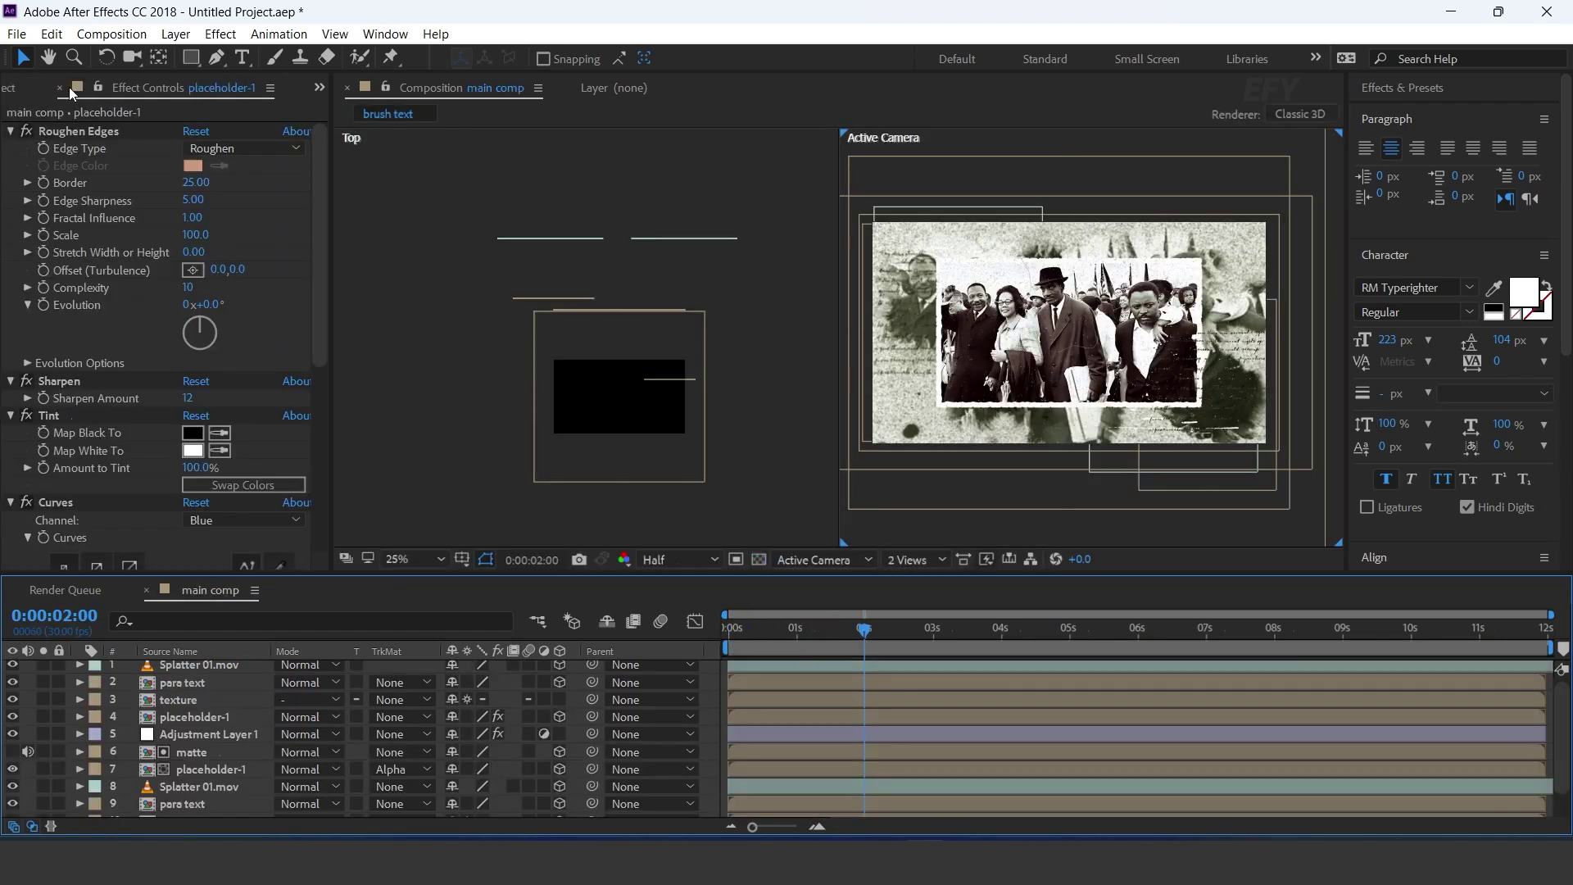
pyautogui.click(10, 88)
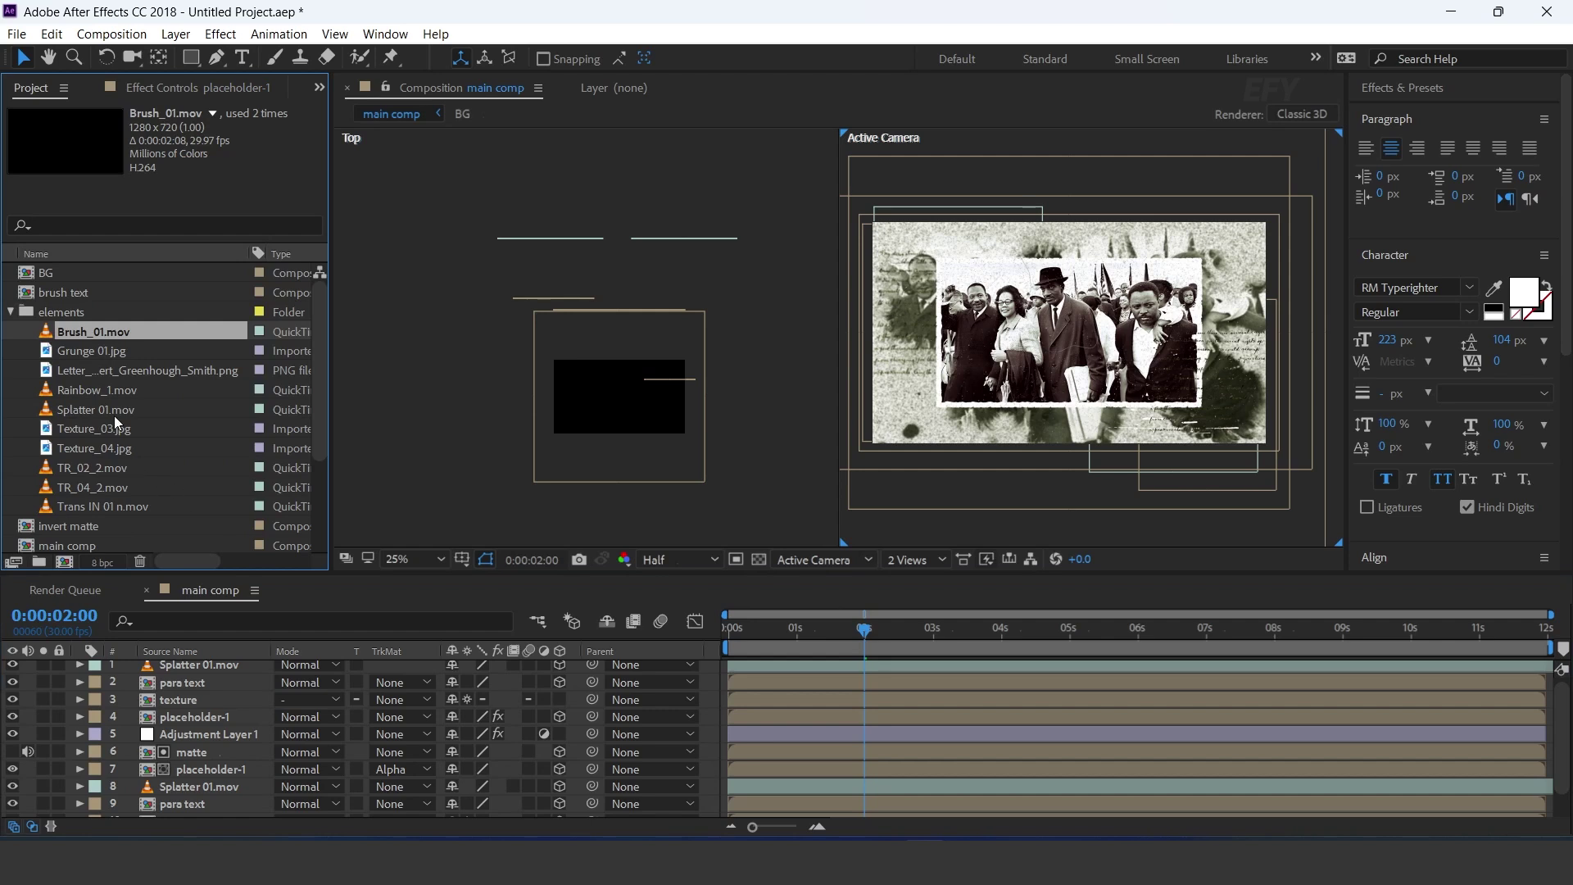
pyautogui.click(82, 277)
pyautogui.click(40, 297)
pyautogui.moveTo(29, 297)
pyautogui.mouseDown()
pyautogui.moveTo(165, 557)
pyautogui.moveTo(254, 667)
pyautogui.moveTo(215, 664)
pyautogui.mouseUp()
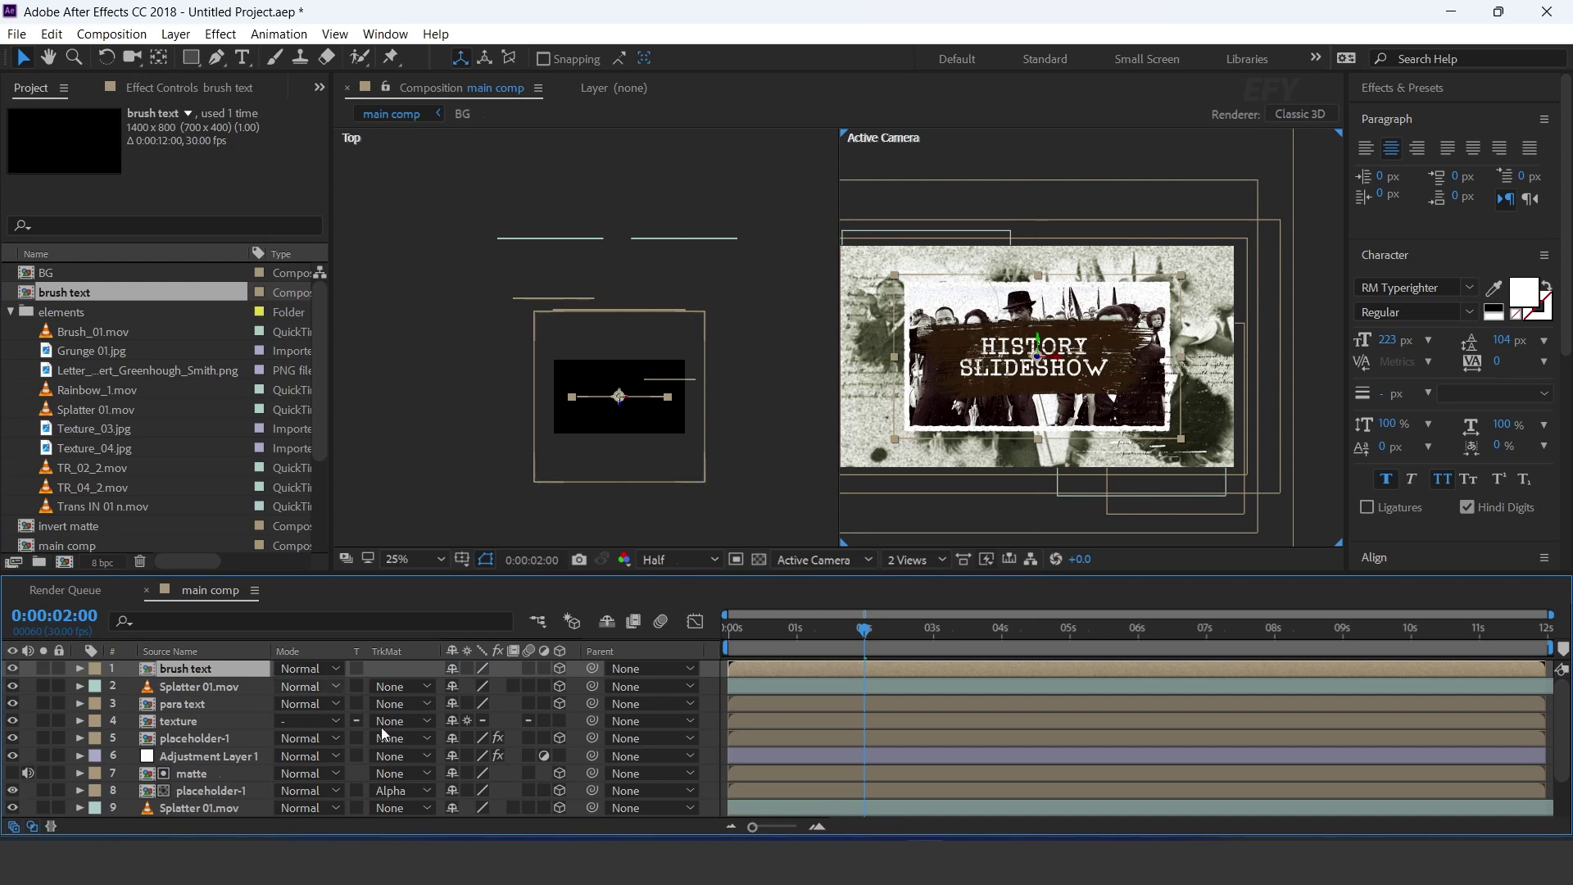
# Step: Scale the brush text layer to 55% and place it over the lower-left corner of the frame
pyautogui.press('s')
pyautogui.click(537, 685)
pyautogui.write('50')
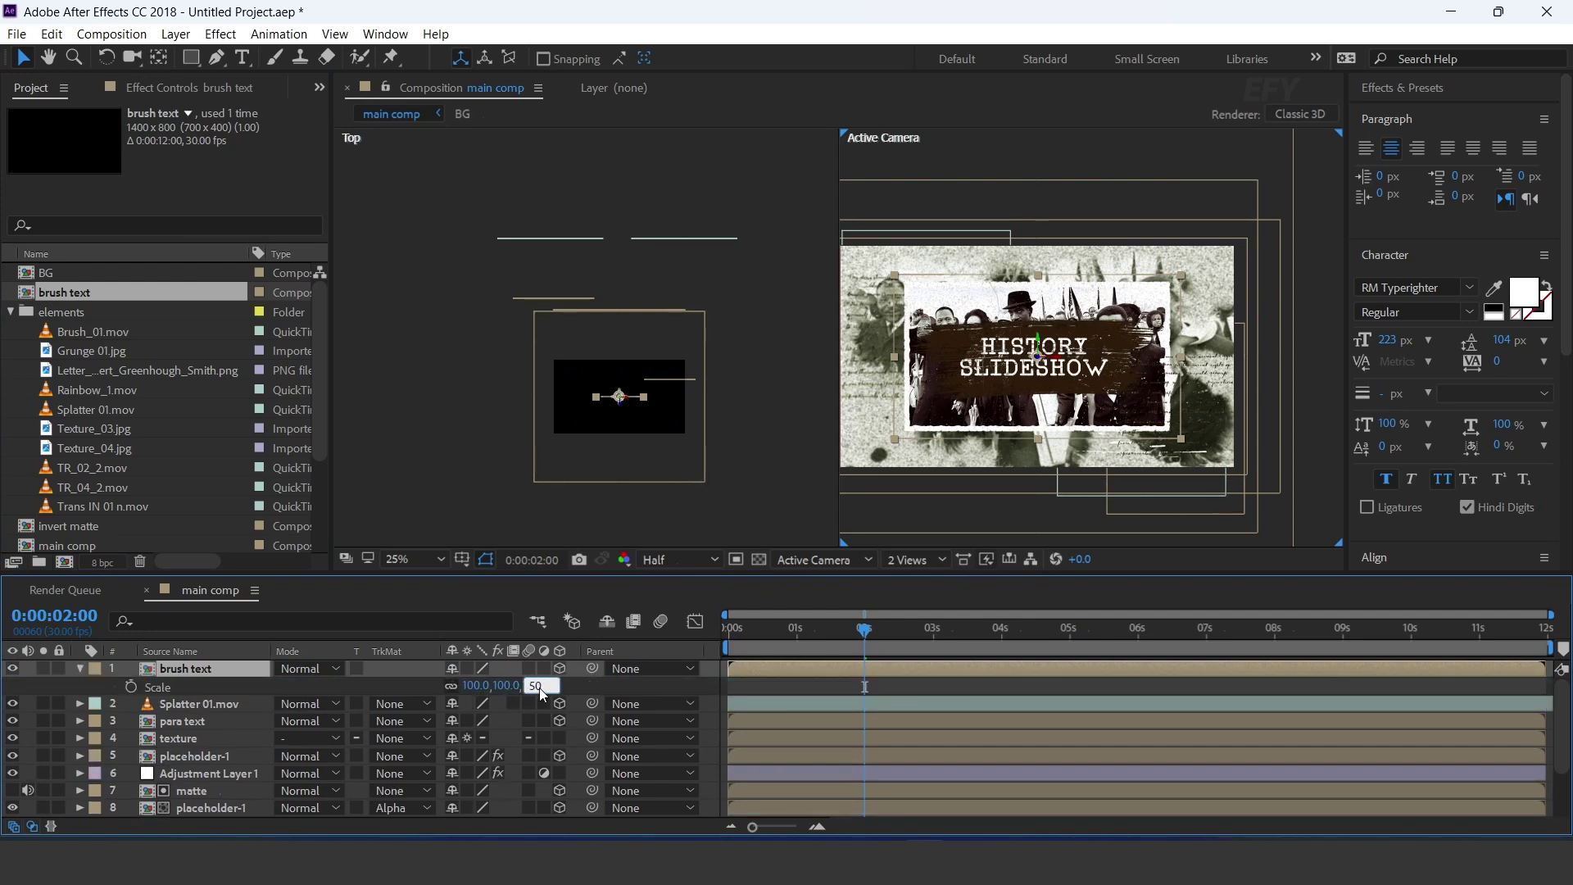
pyautogui.press('Return')
pyautogui.moveTo(1036, 432); pyautogui.dragTo(914, 421)
pyautogui.click(524, 686)
pyautogui.write('55')
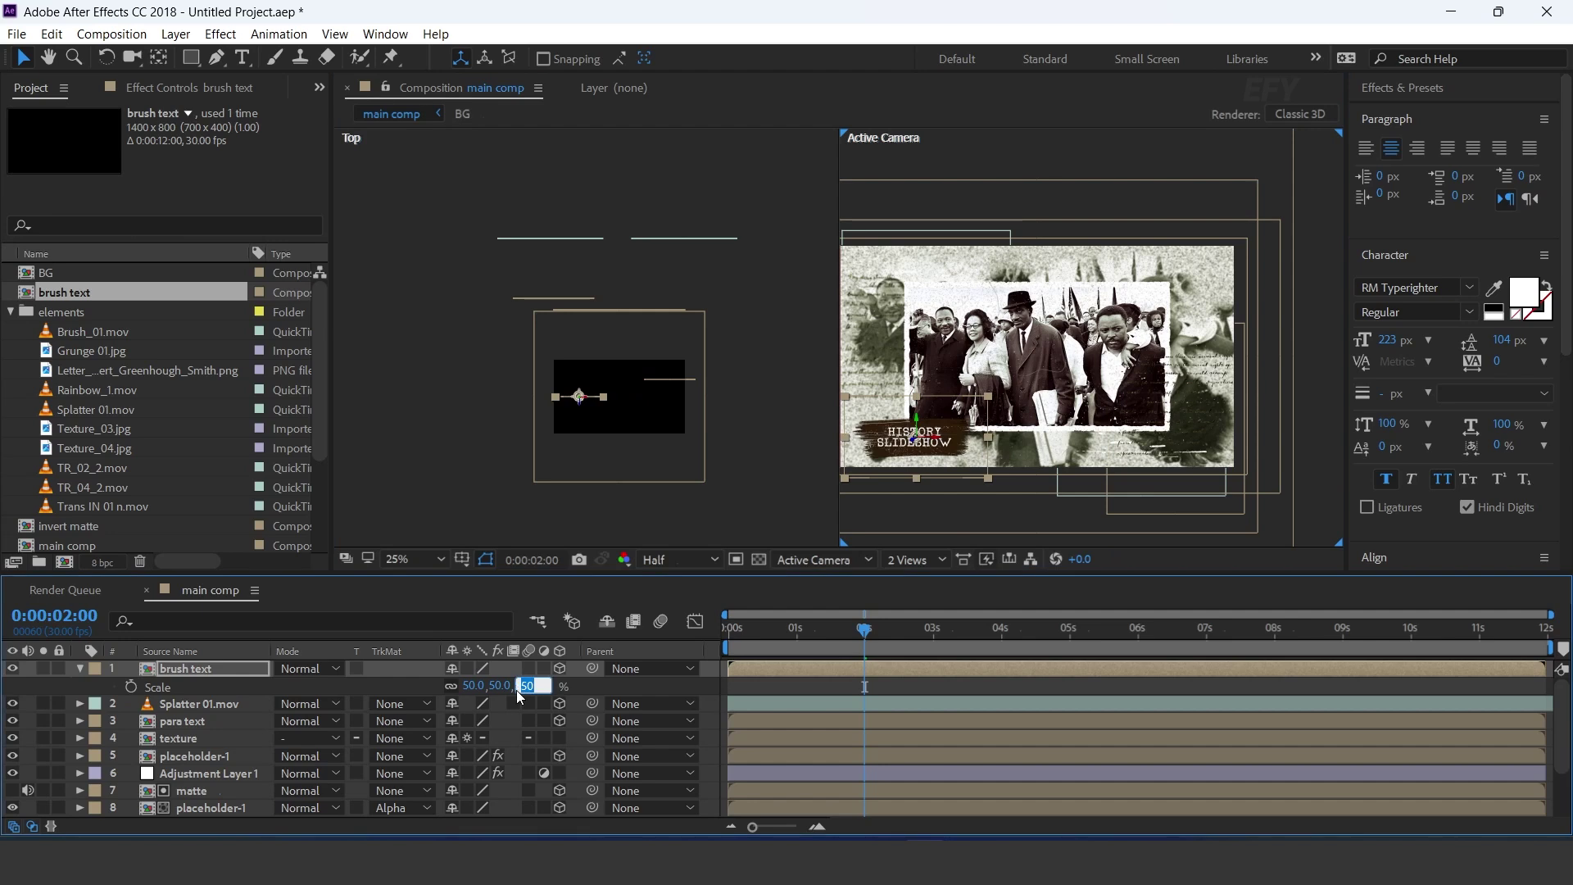
pyautogui.press('Return')
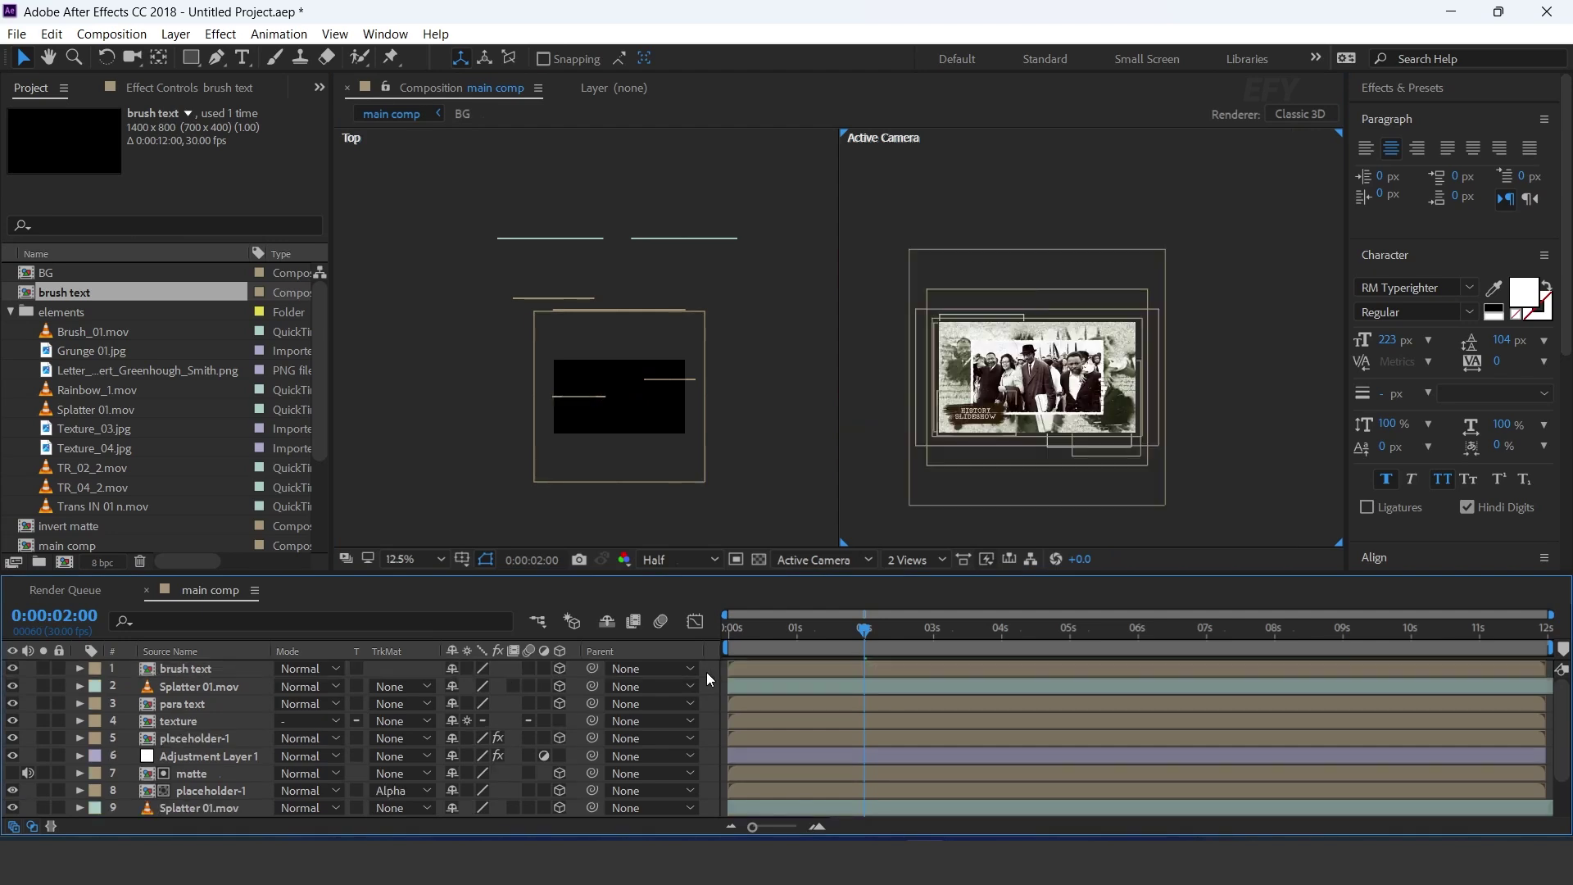
# Step: Add a one-node 35mm camera with depth of field enabled to main comp
pyautogui.rightClick(707, 672)
pyautogui.moveTo(768, 453)
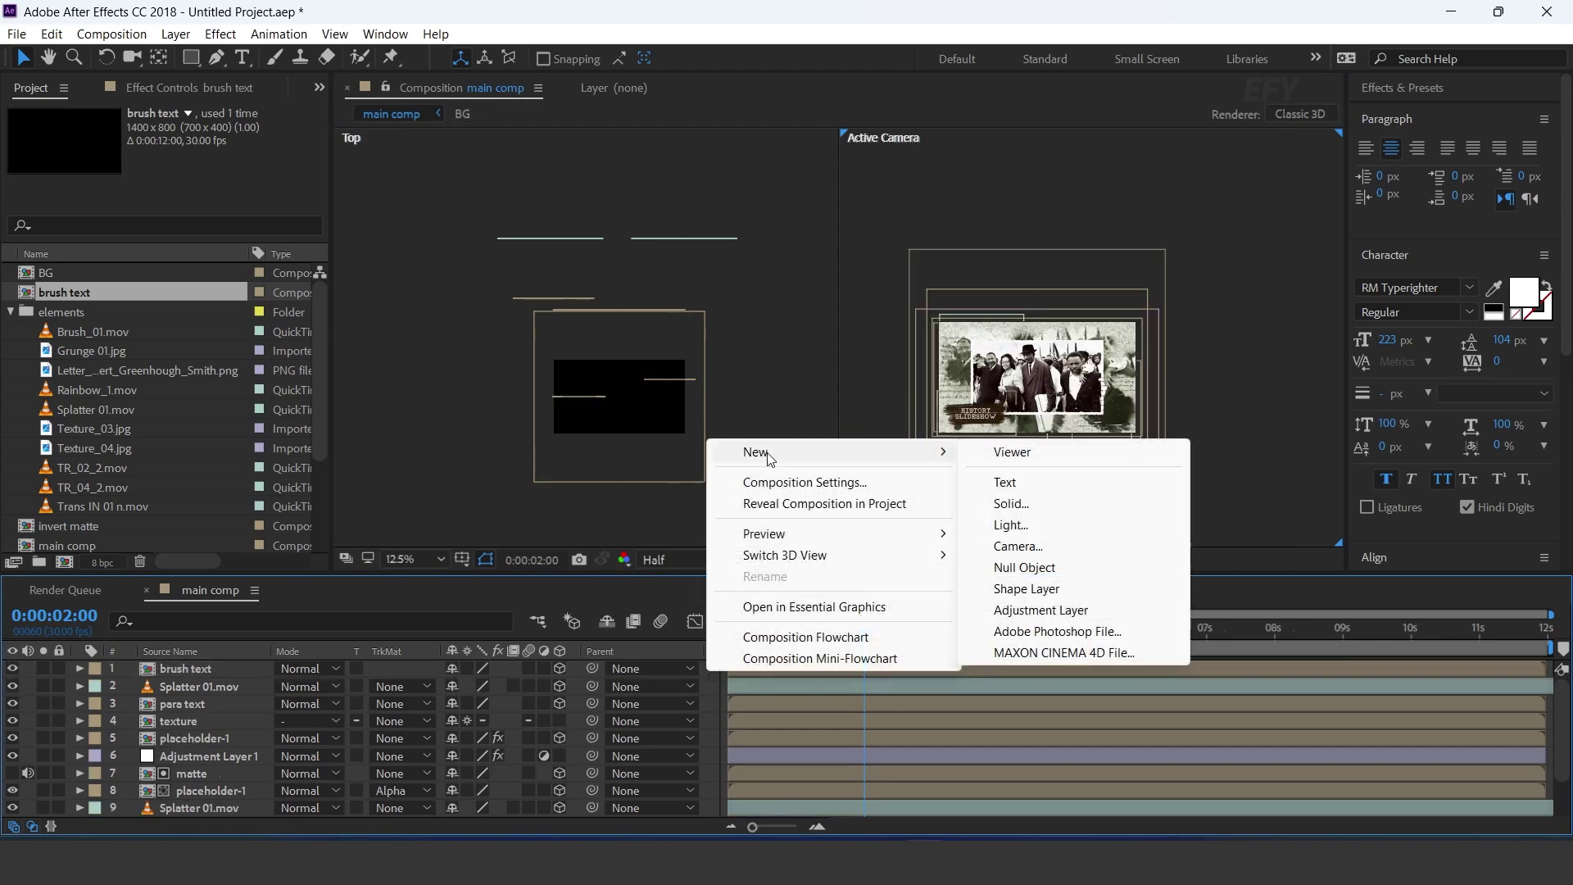
pyautogui.click(1034, 544)
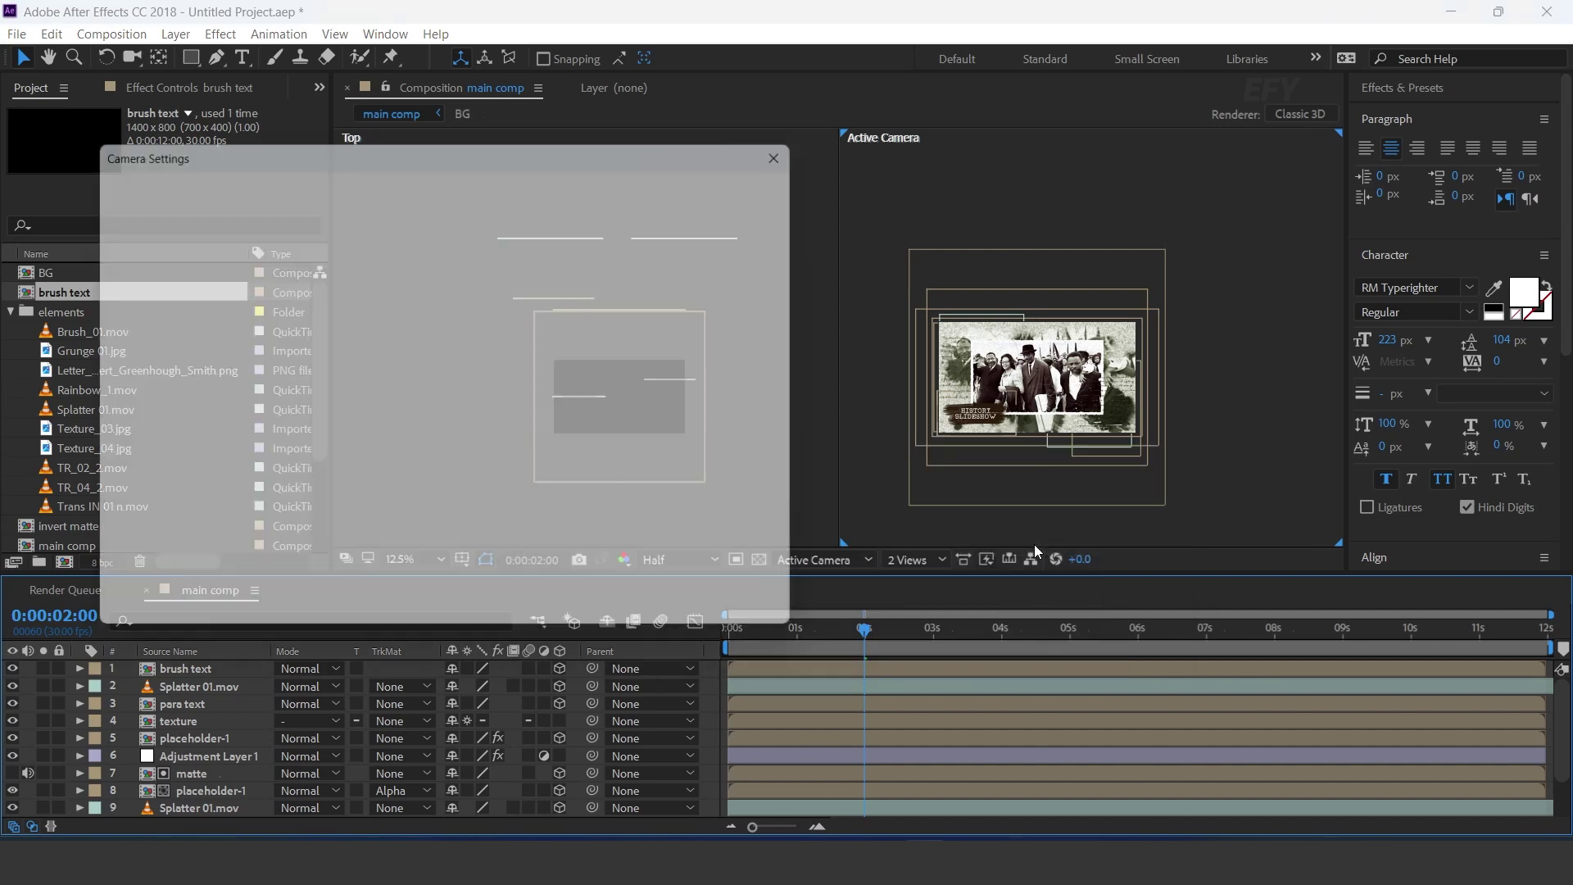
pyautogui.click(645, 616)
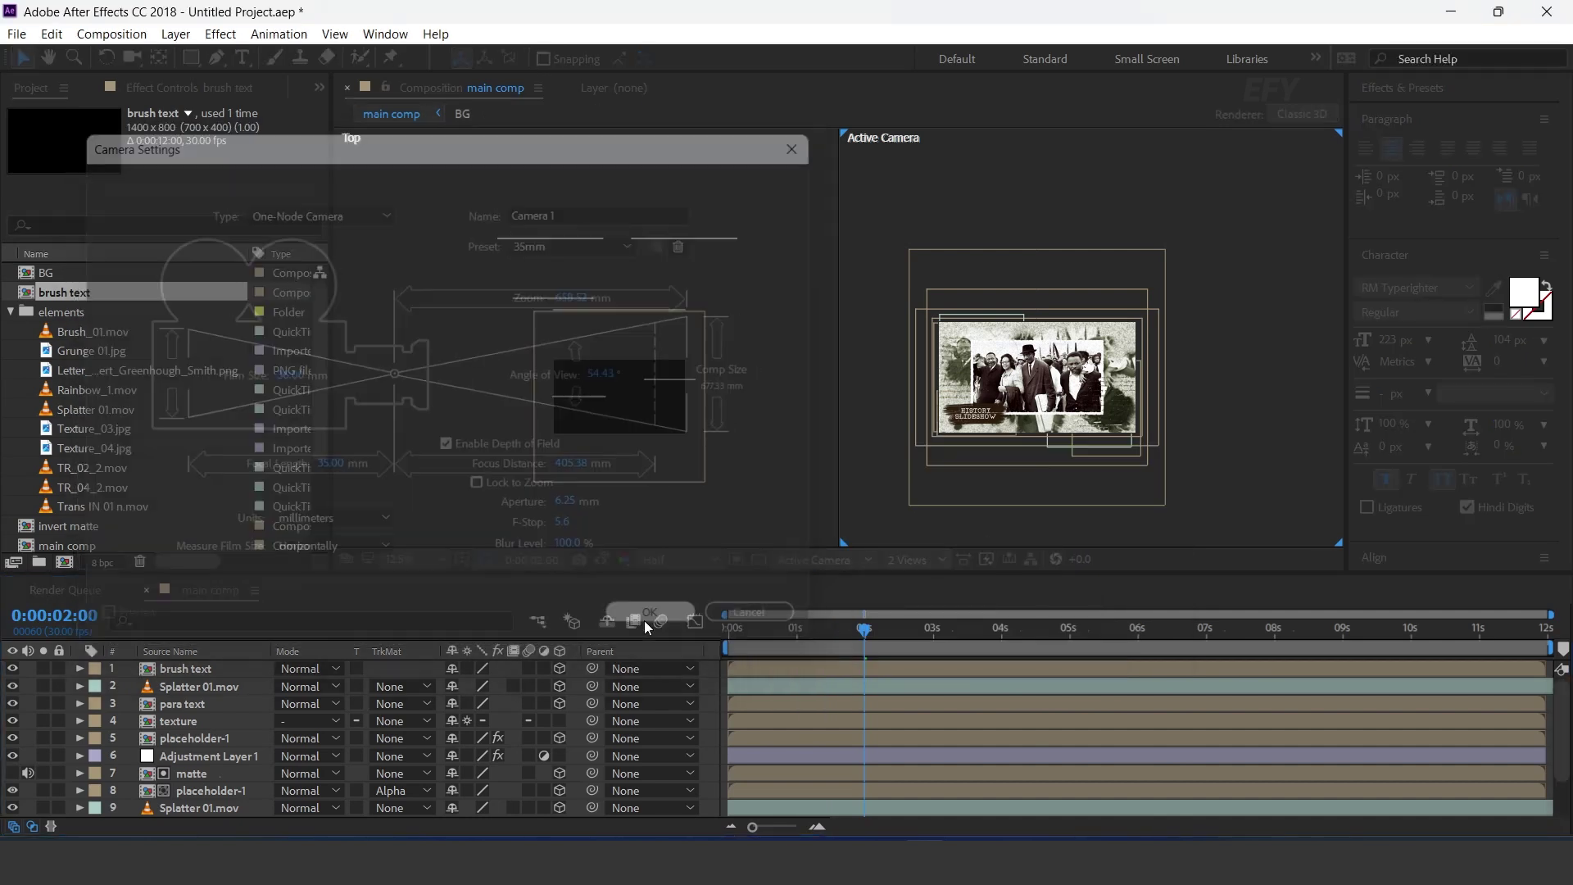
pyautogui.scroll(1, 1050, 389)
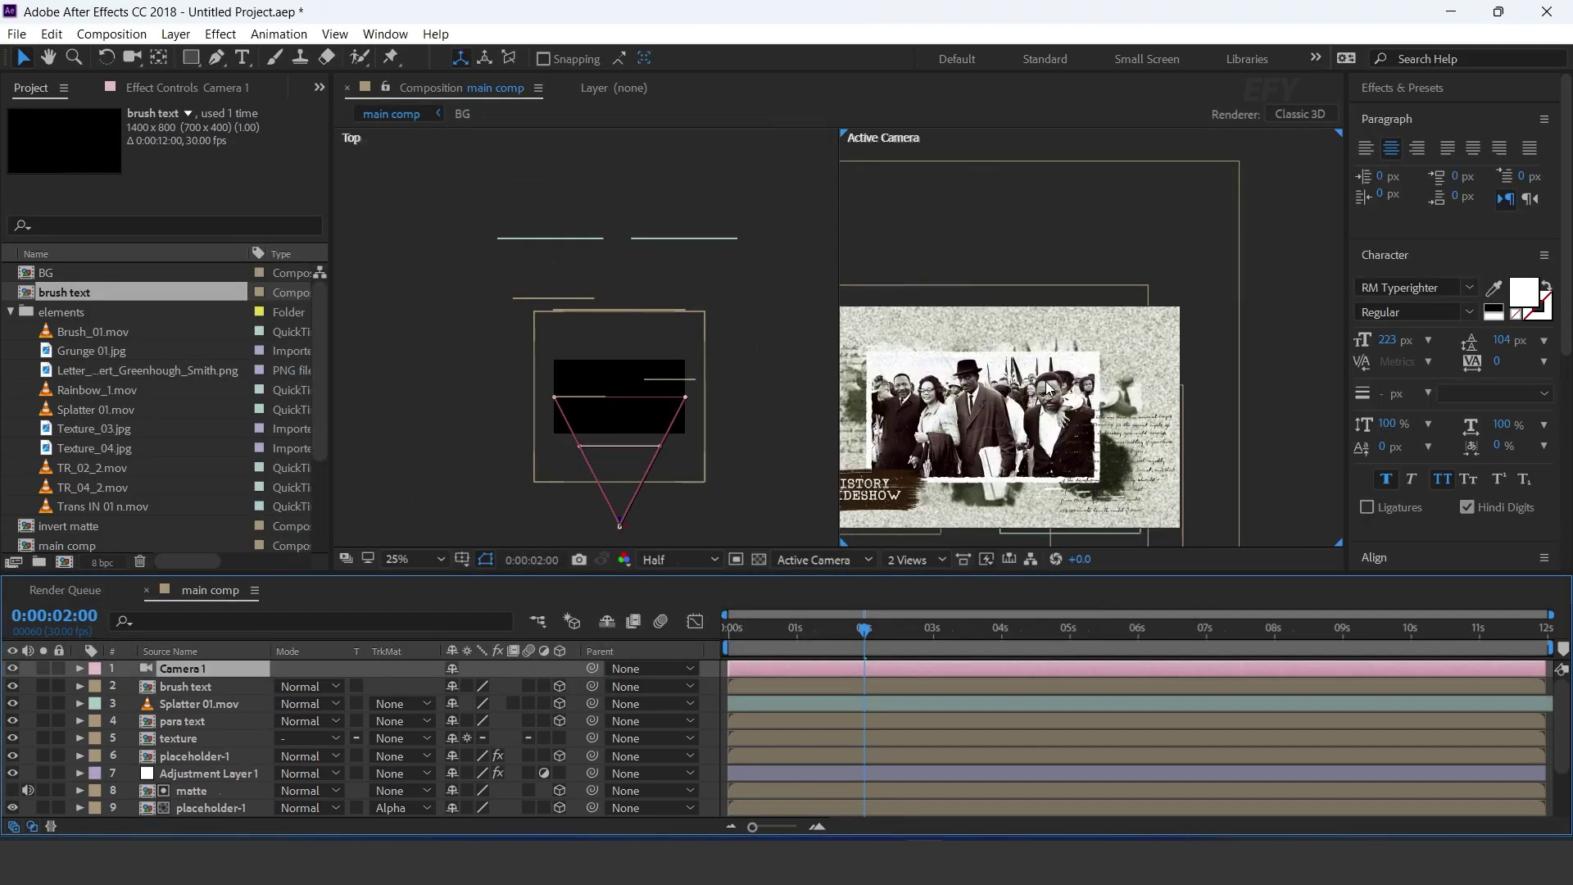
pyautogui.moveTo(1018, 432); pyautogui.dragTo(1116, 400)
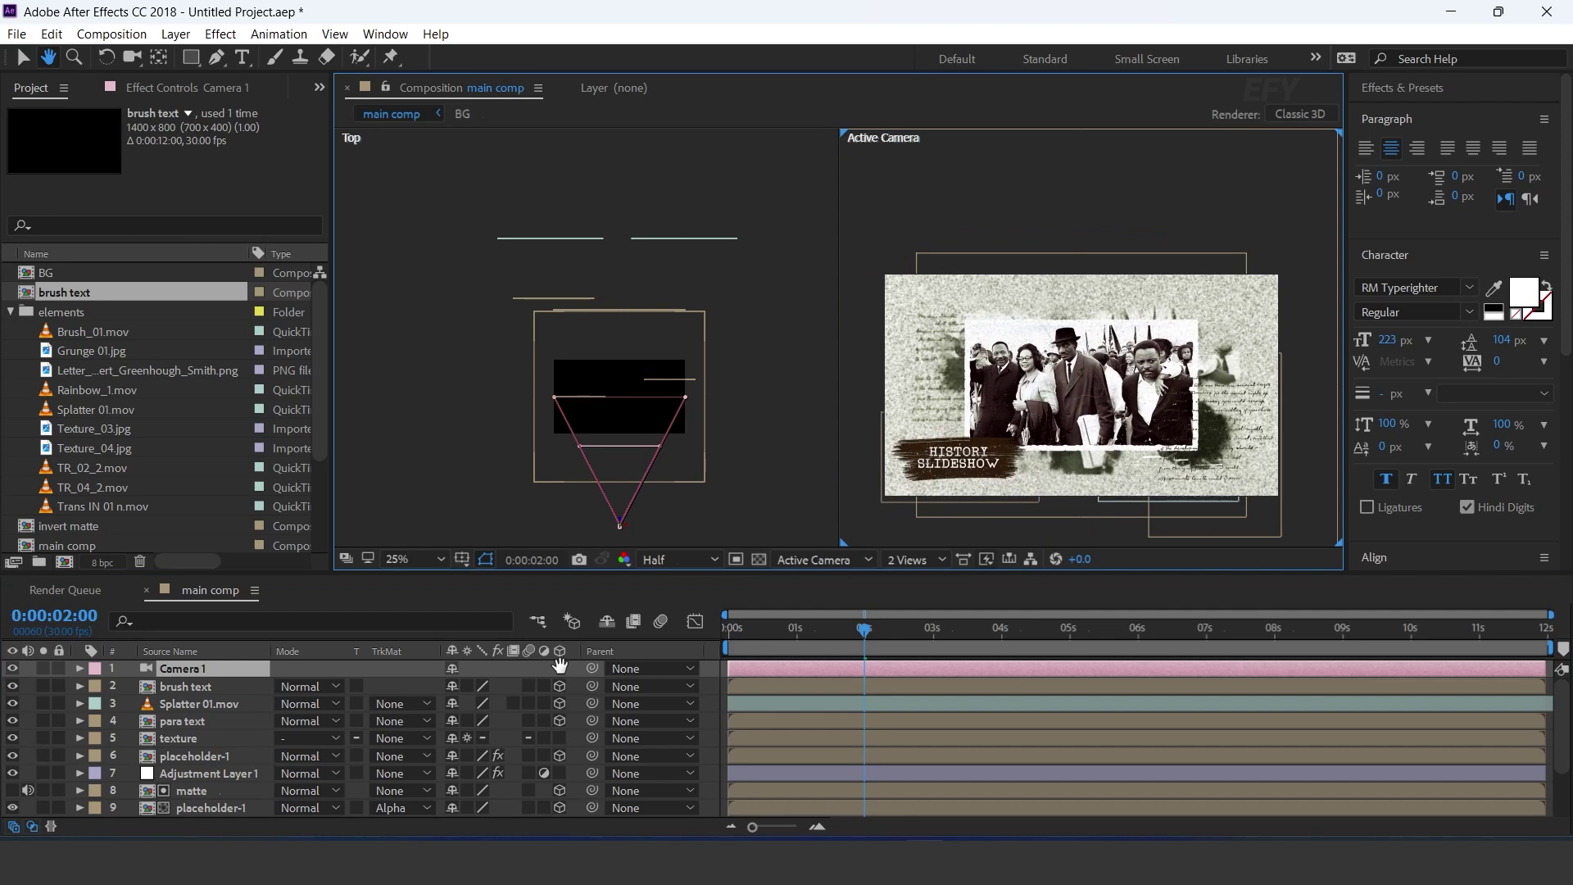
# Step: Add a 3D null object named "post" and parent Camera 1 to it
pyautogui.rightClick(709, 671)
pyautogui.moveTo(722, 452)
pyautogui.click(1008, 566)
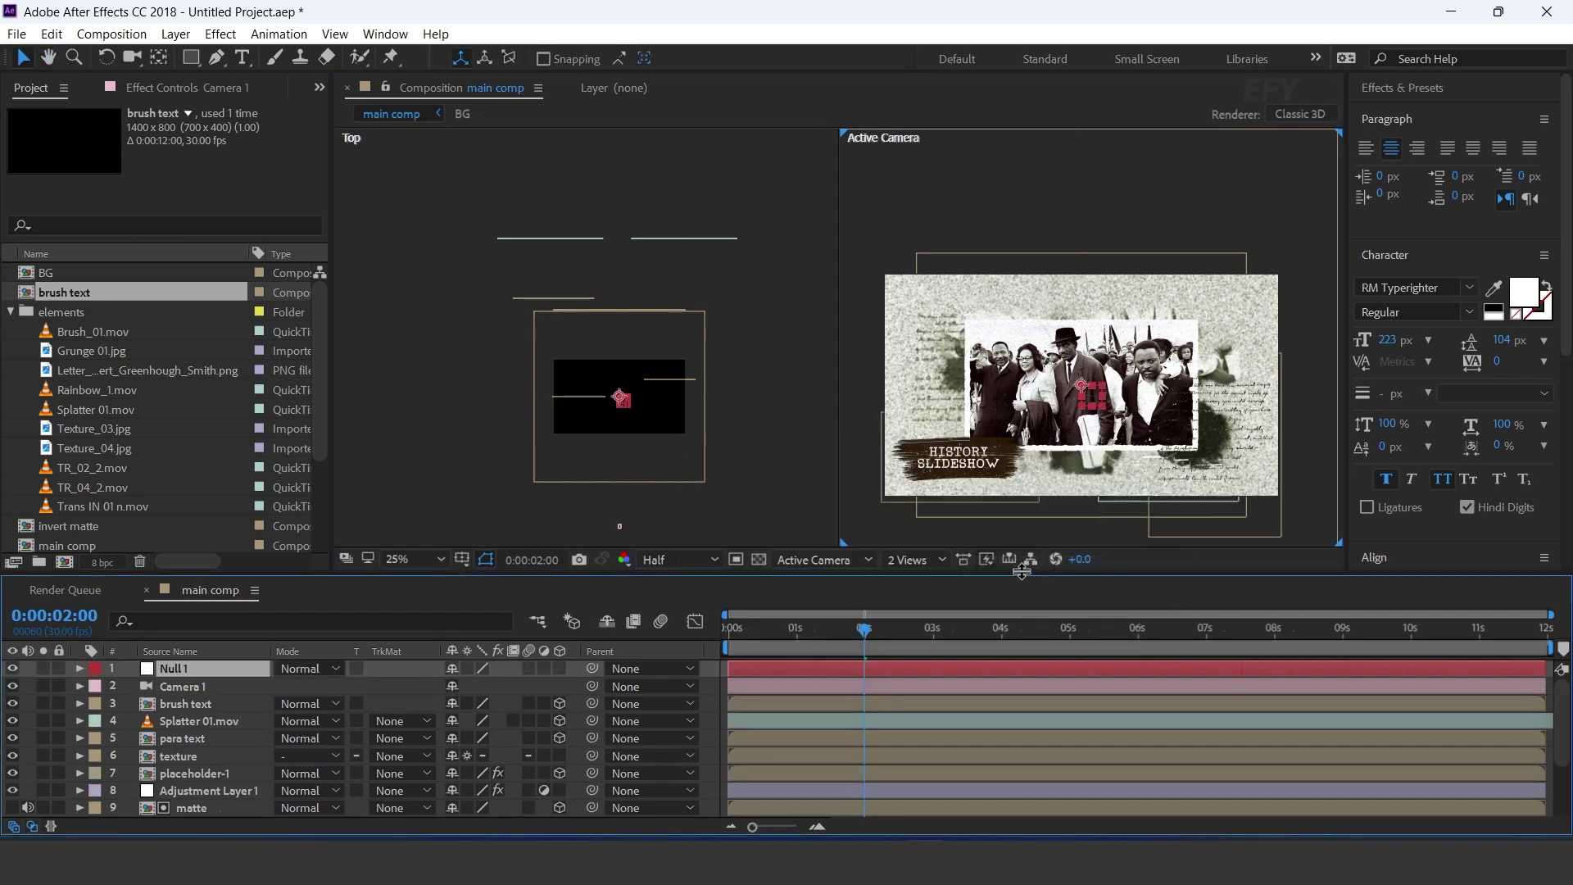
pyautogui.press('Return')
pyautogui.write('post')
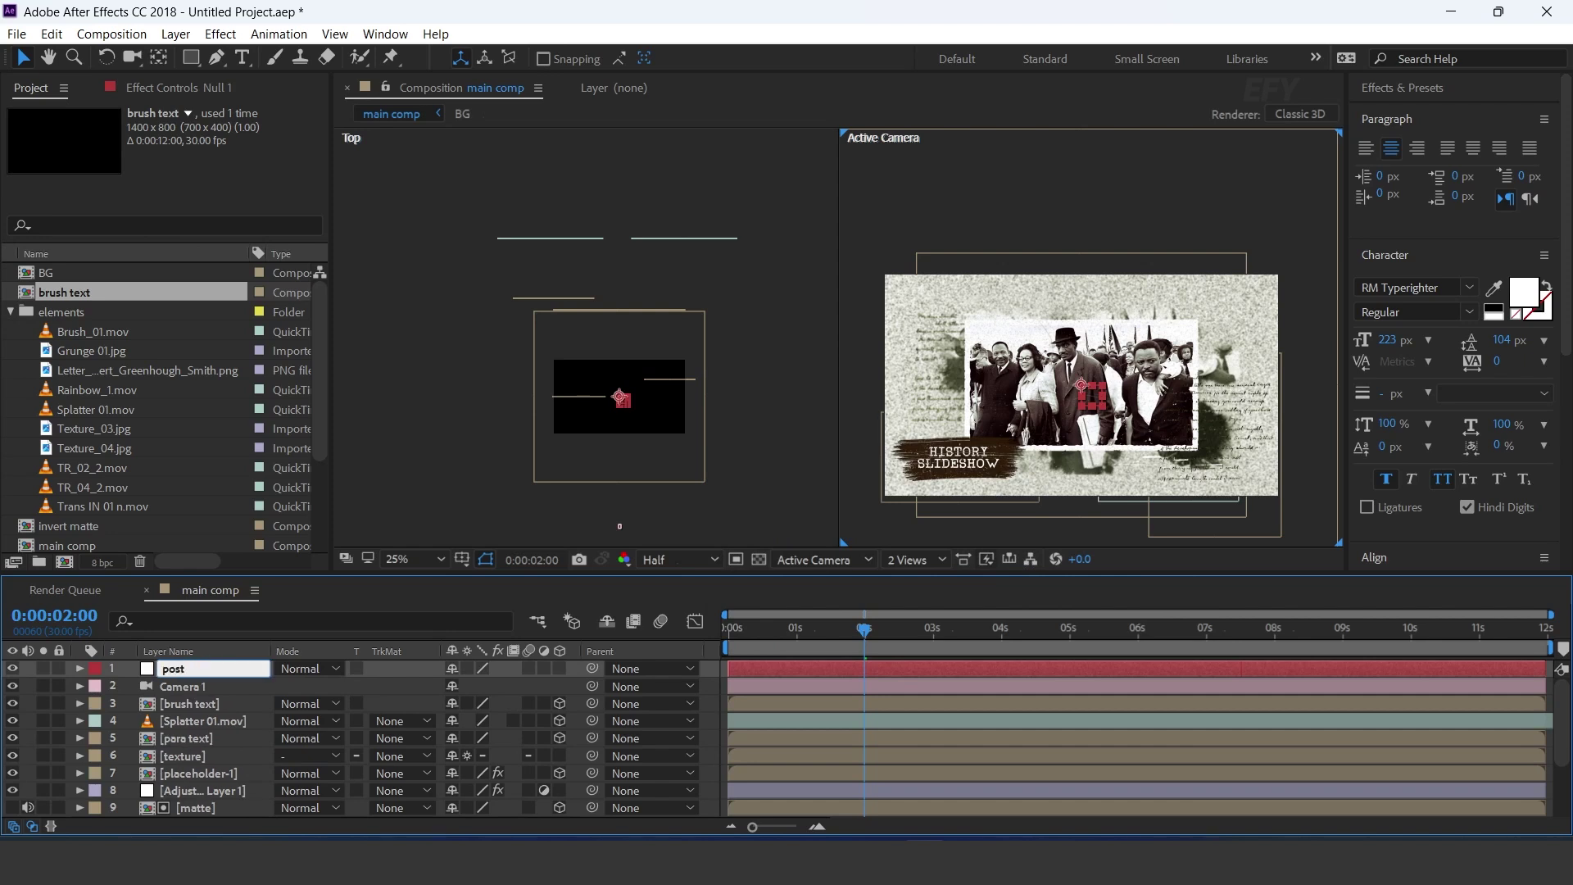
pyautogui.press('Return')
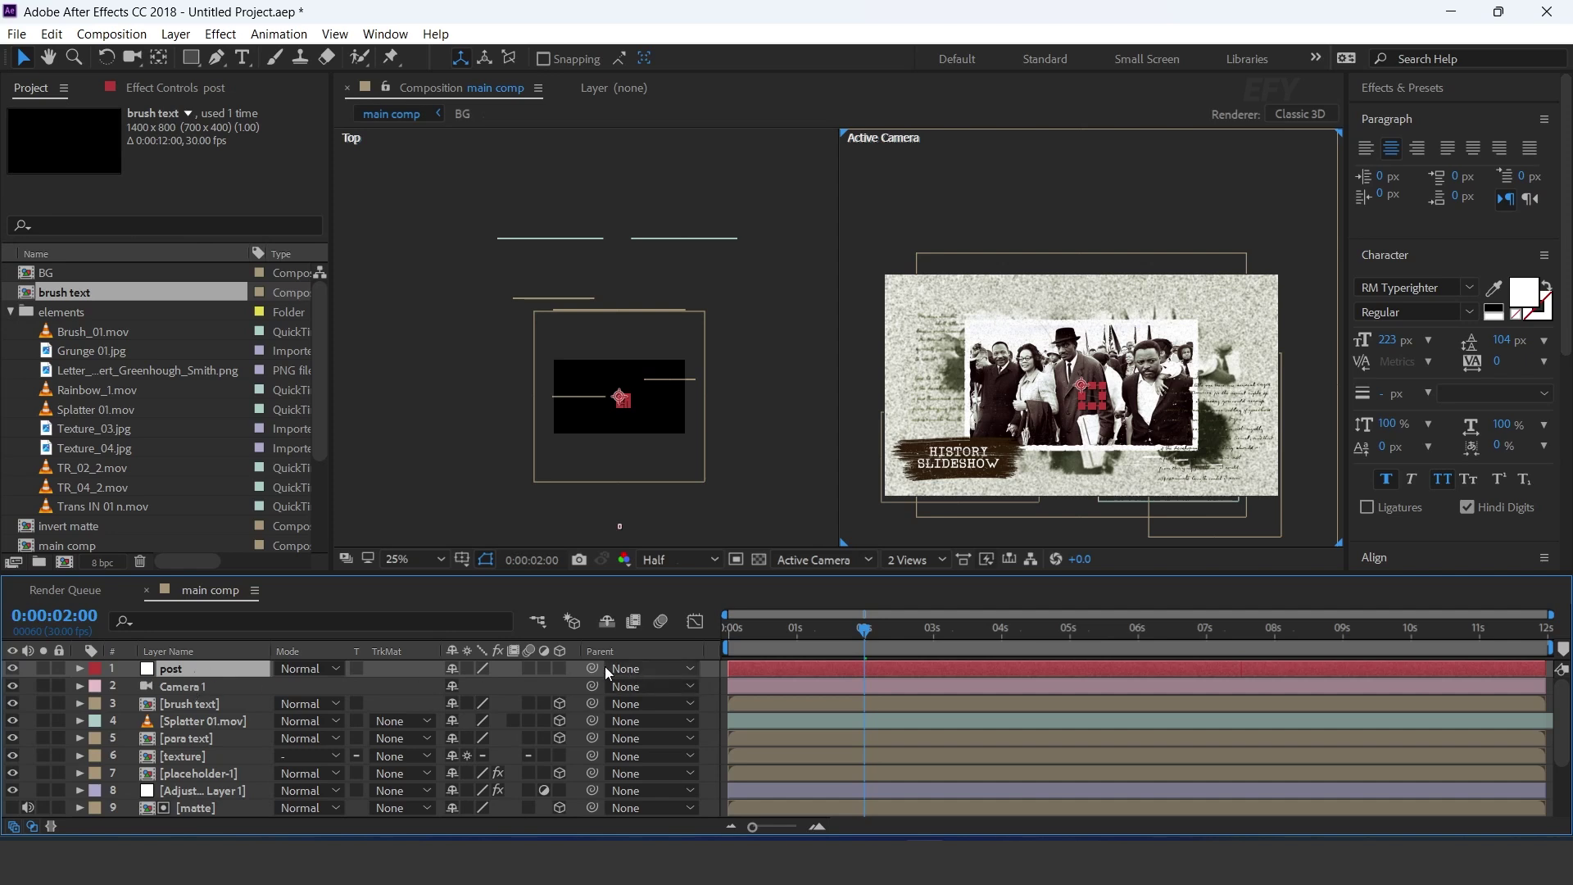
pyautogui.press('F2')
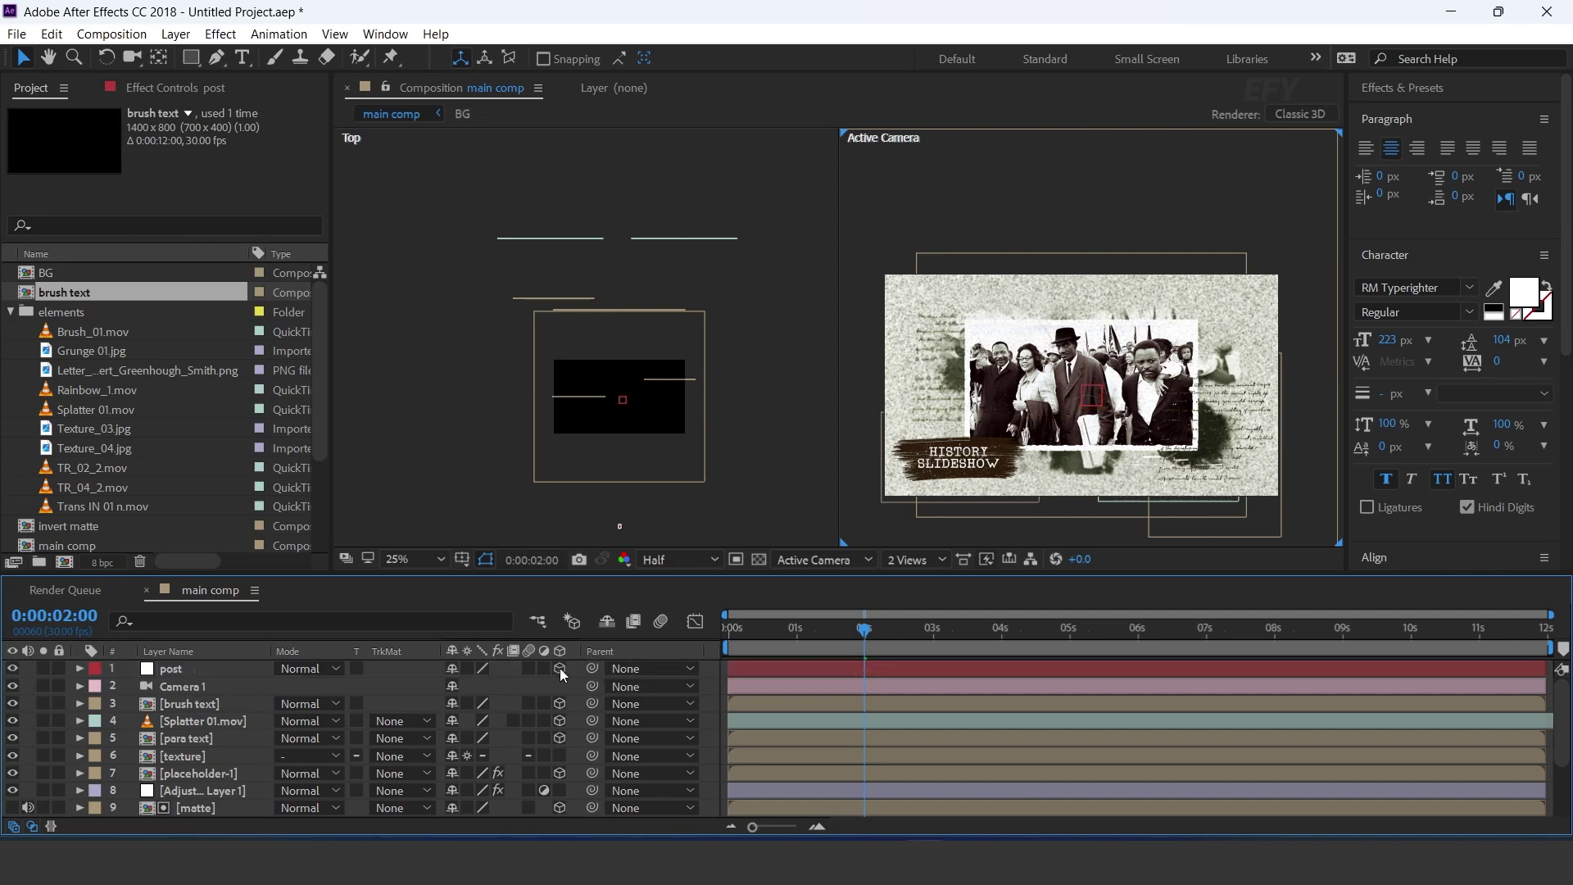
pyautogui.moveTo(592, 686); pyautogui.dragTo(170, 674)
# Step: Add a second 3D null object named "rot" and parent it to the post null
pyautogui.click(711, 666)
pyautogui.rightClick(712, 666)
pyautogui.moveTo(761, 453)
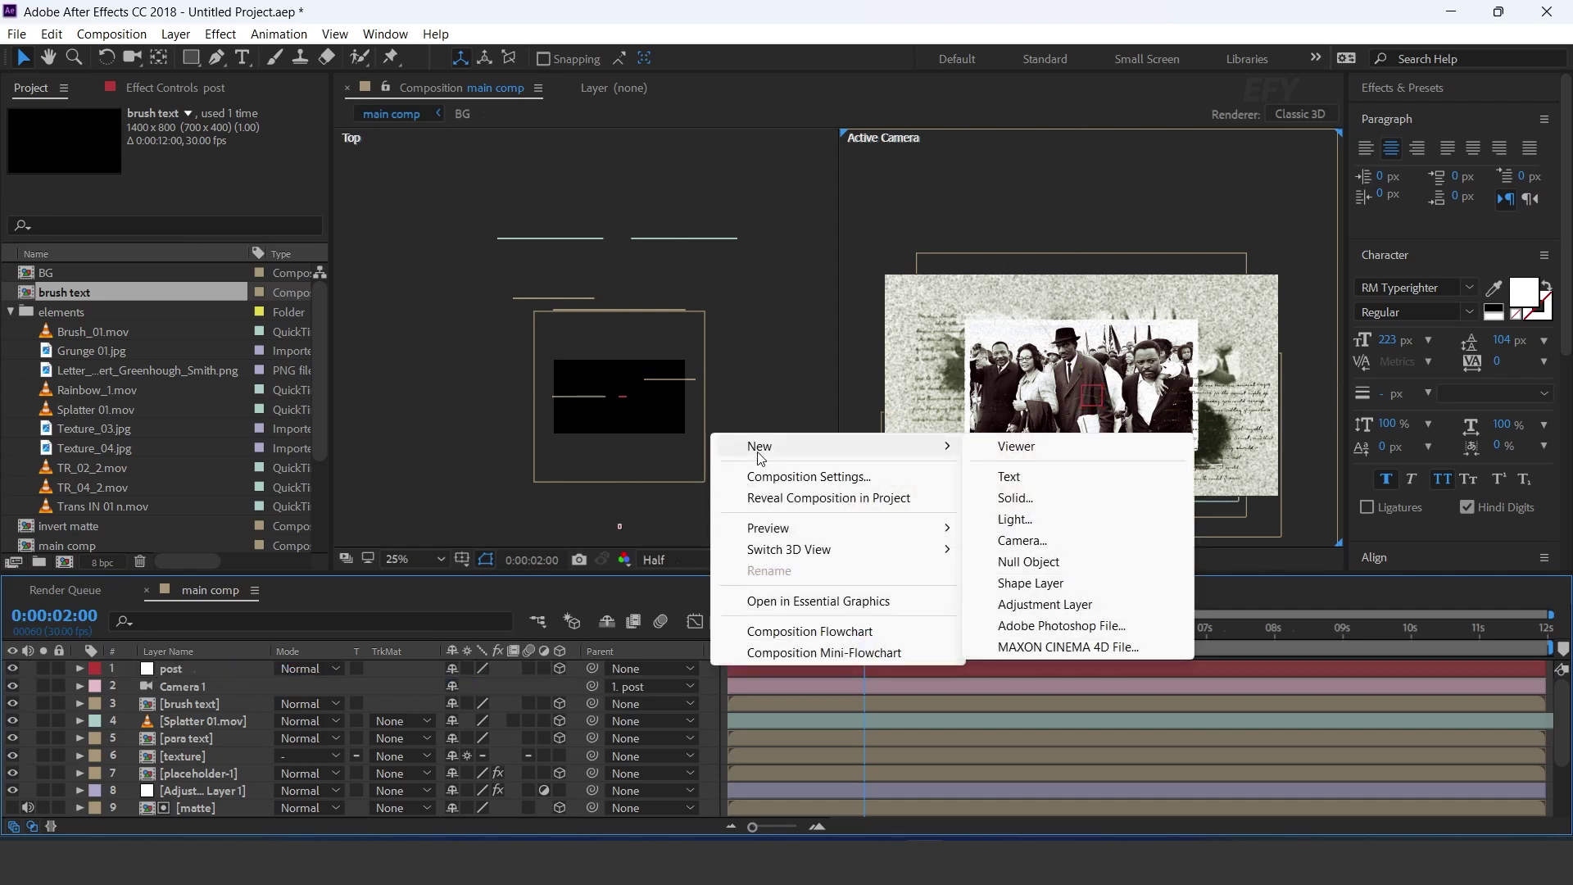
pyautogui.click(1048, 565)
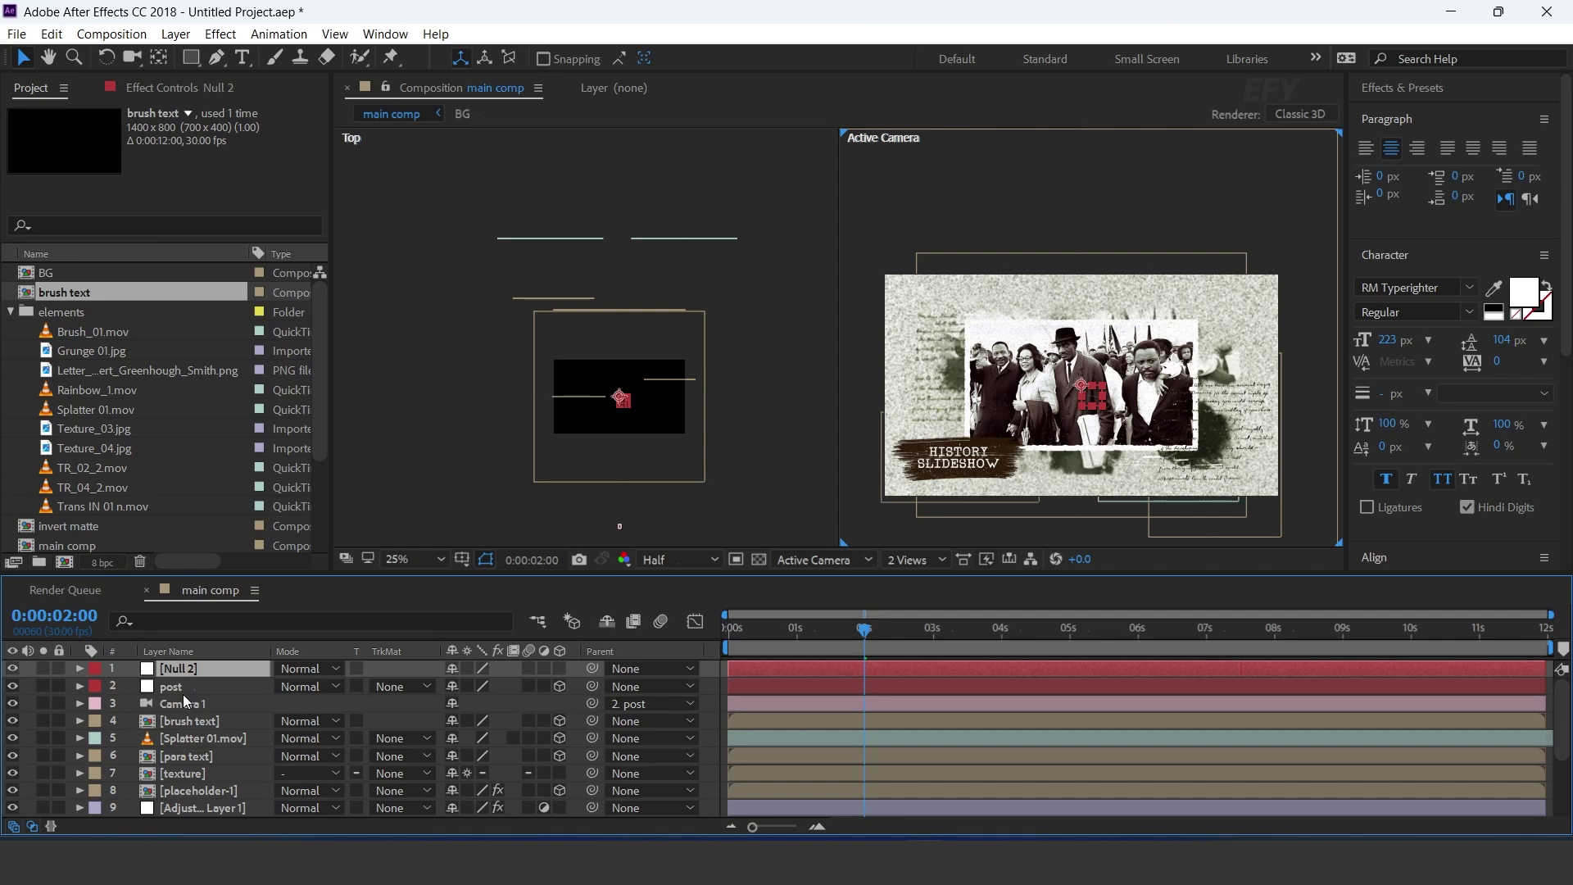
pyautogui.press('Return')
pyautogui.write('rot')
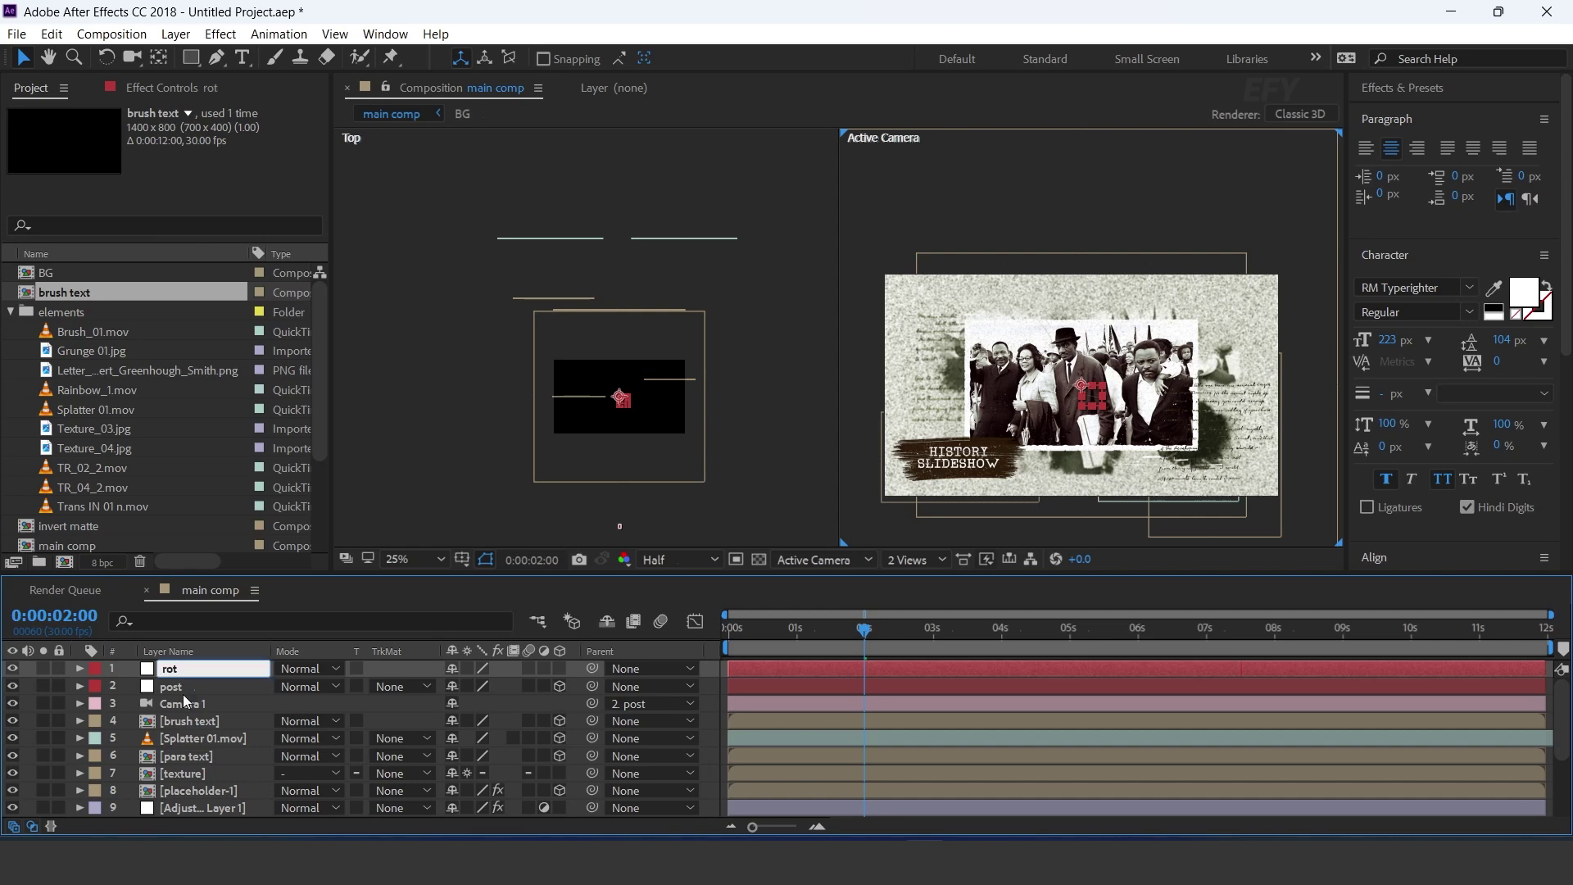
pyautogui.press('Return')
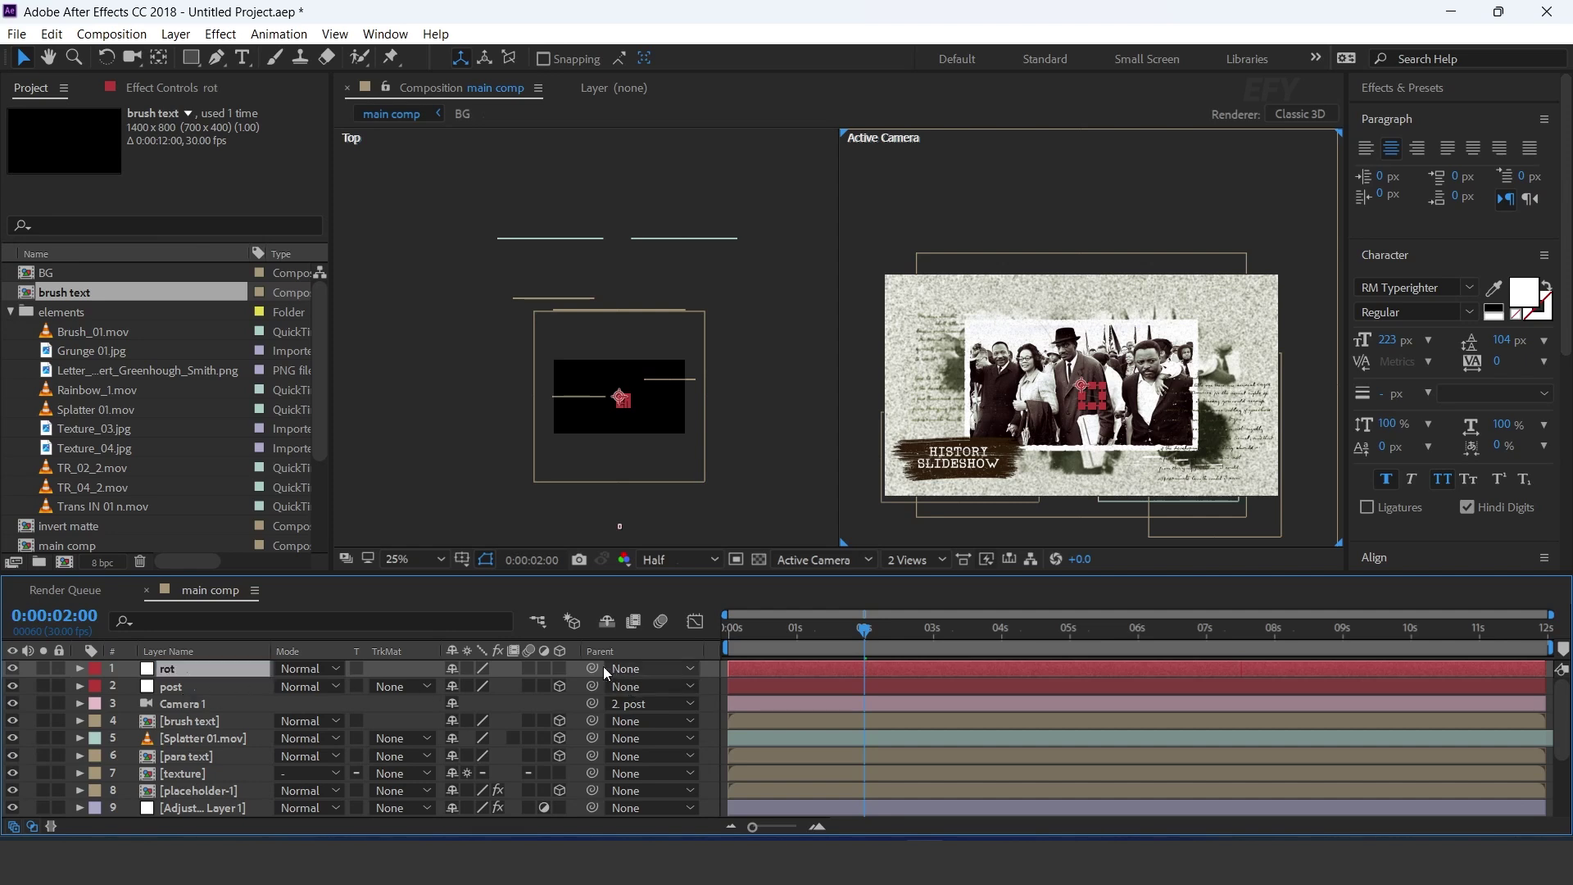
pyautogui.click(564, 667)
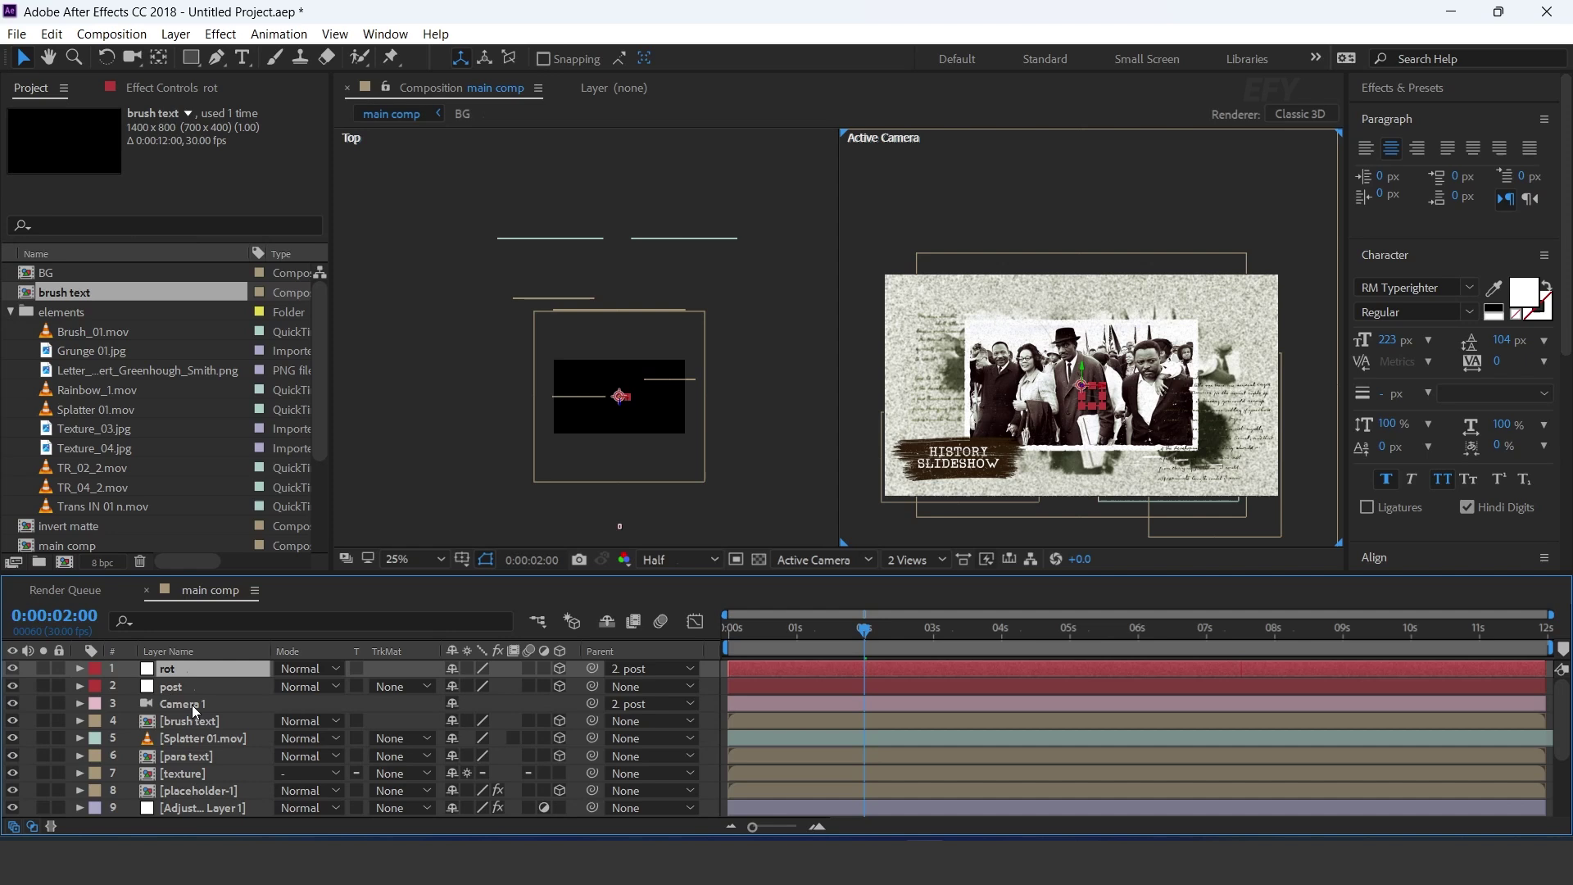
# Step: Set Camera 1's focus distance to 2500 pixels and the preview resolution to Full
pyautogui.click(194, 705)
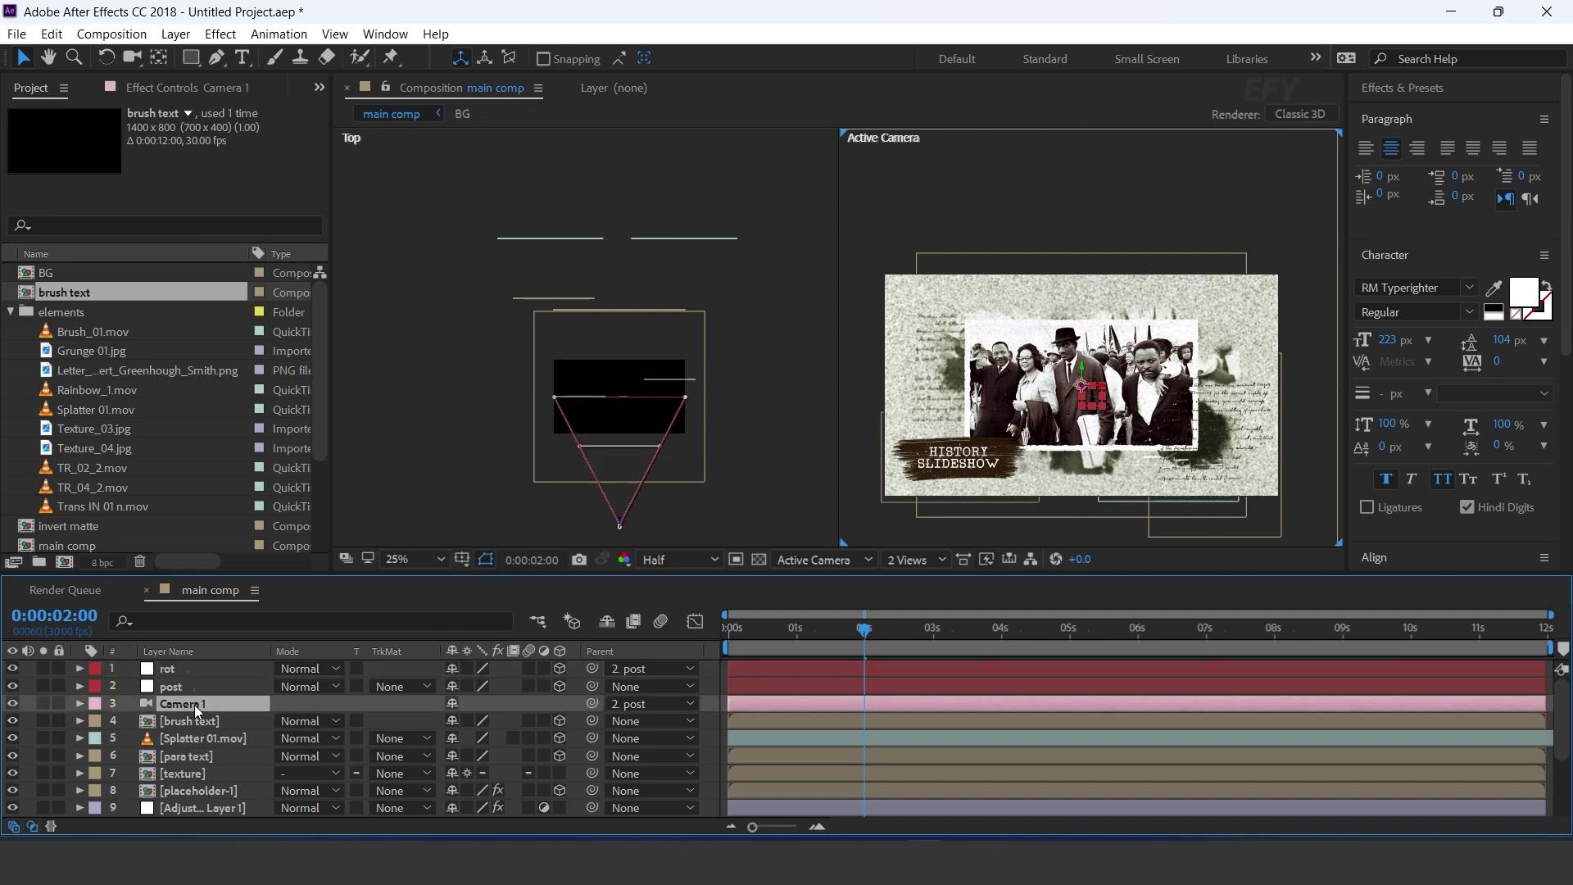
pyautogui.click(78, 704)
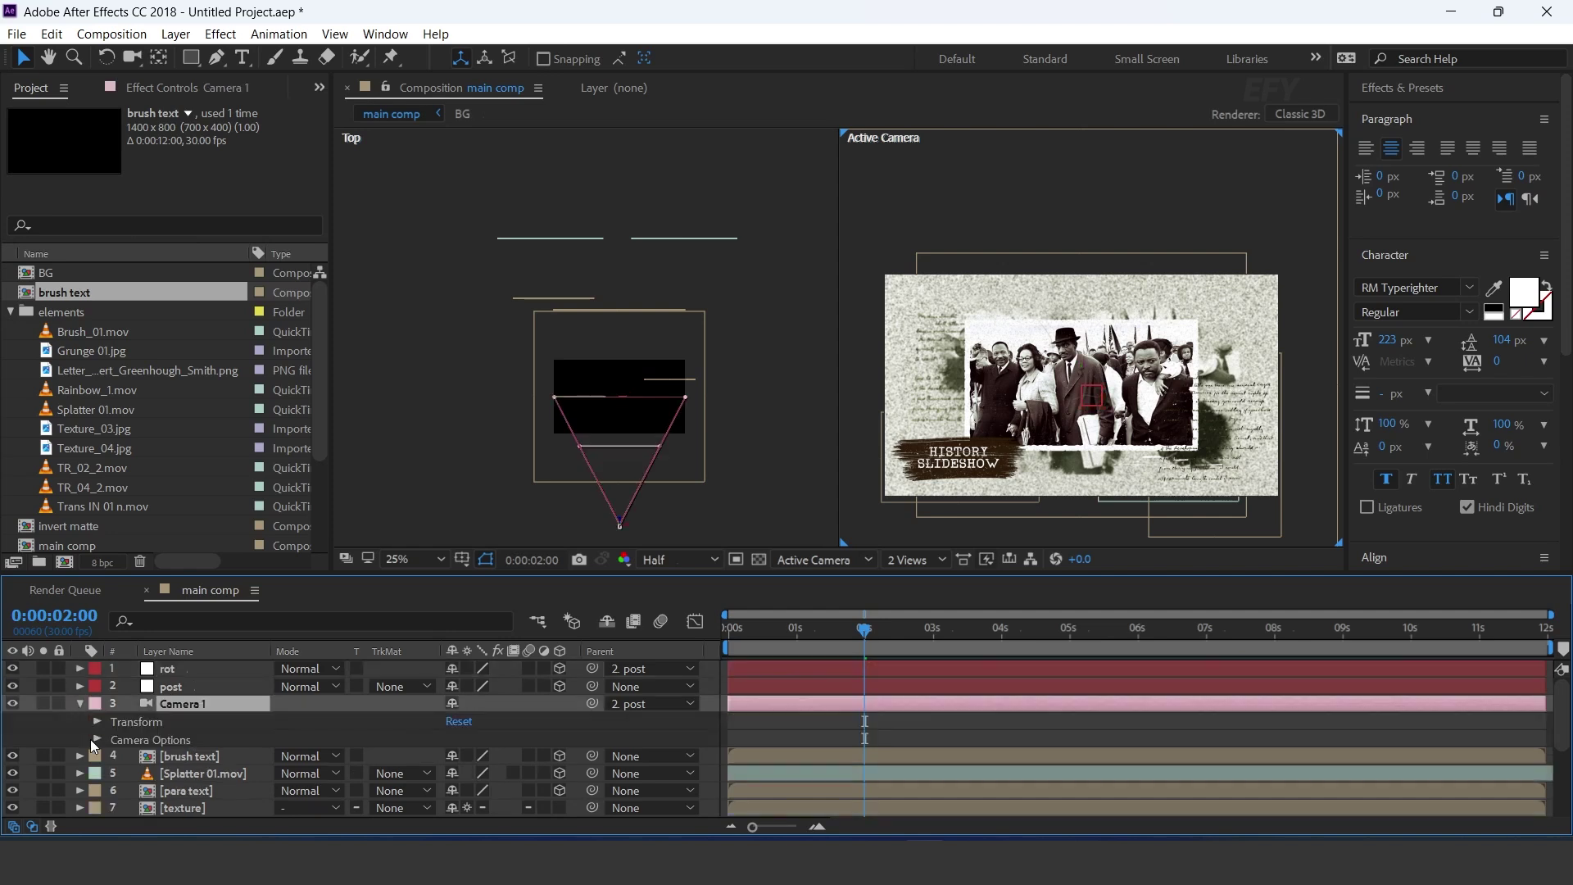
pyautogui.click(91, 740)
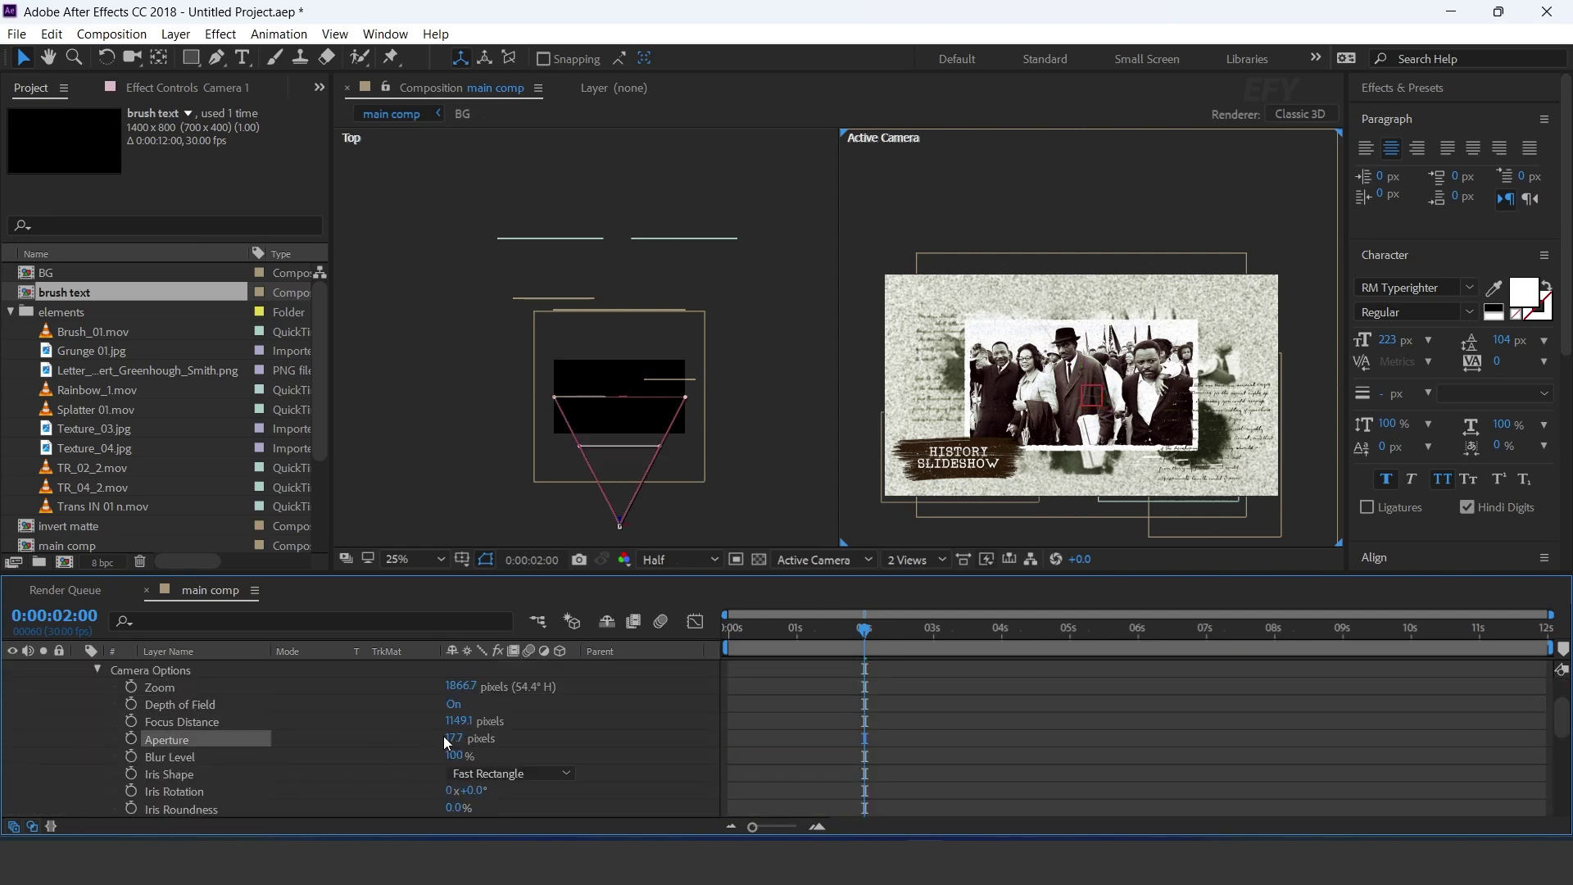
pyautogui.click(297, 724)
pyautogui.click(459, 721)
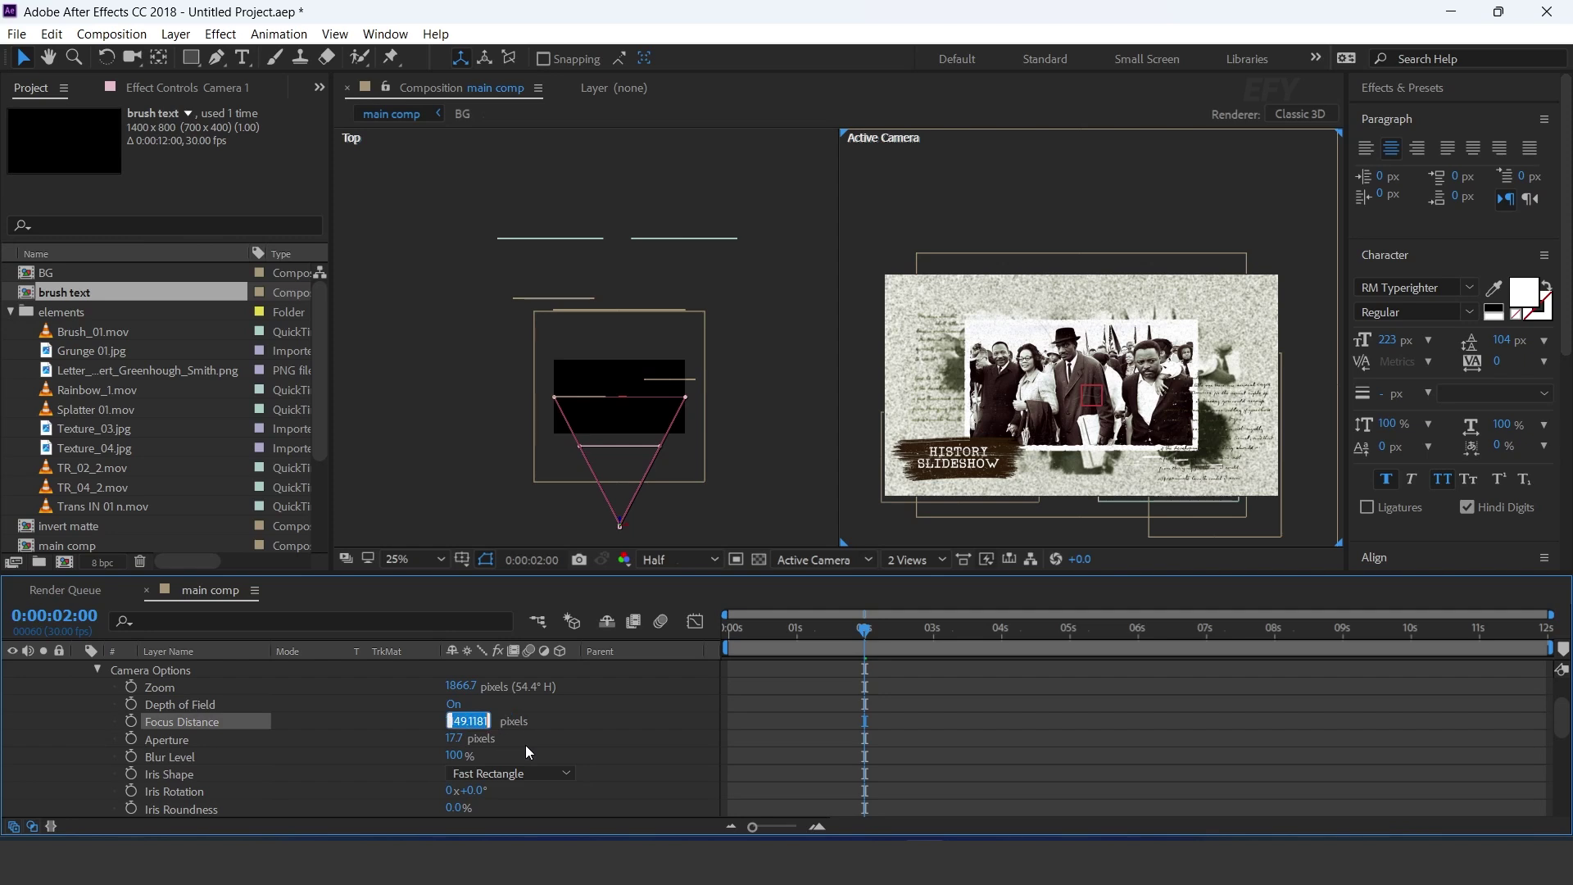
pyautogui.write('2500')
pyautogui.press('Return')
pyautogui.scroll(4, 1111, 416)
pyautogui.hotkey('ctrl', 'j')
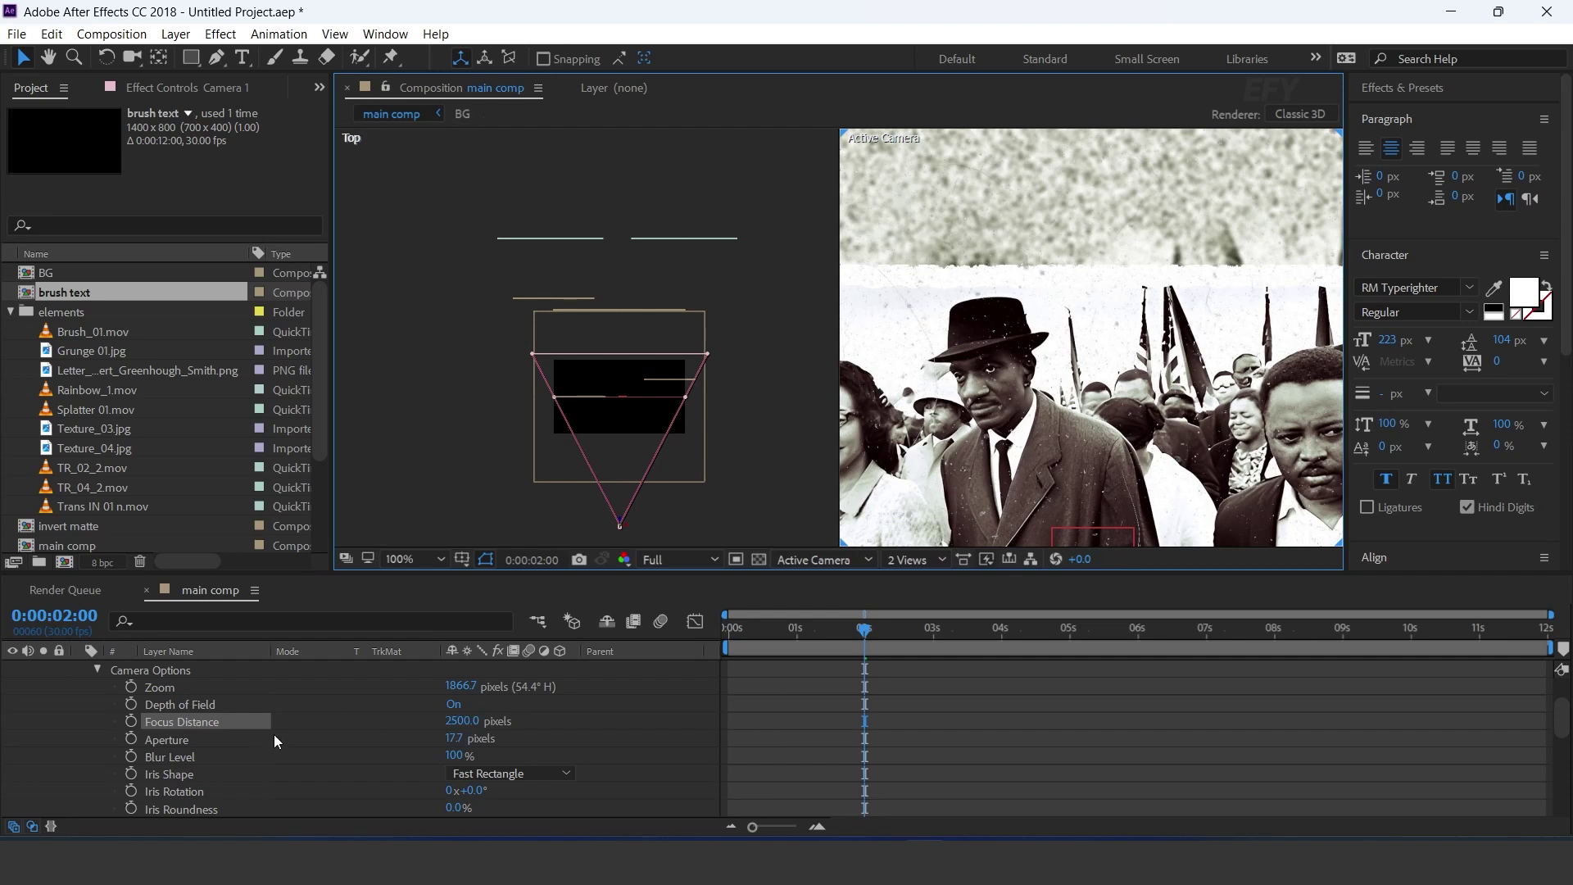
pyautogui.scroll(3, 311, 735)
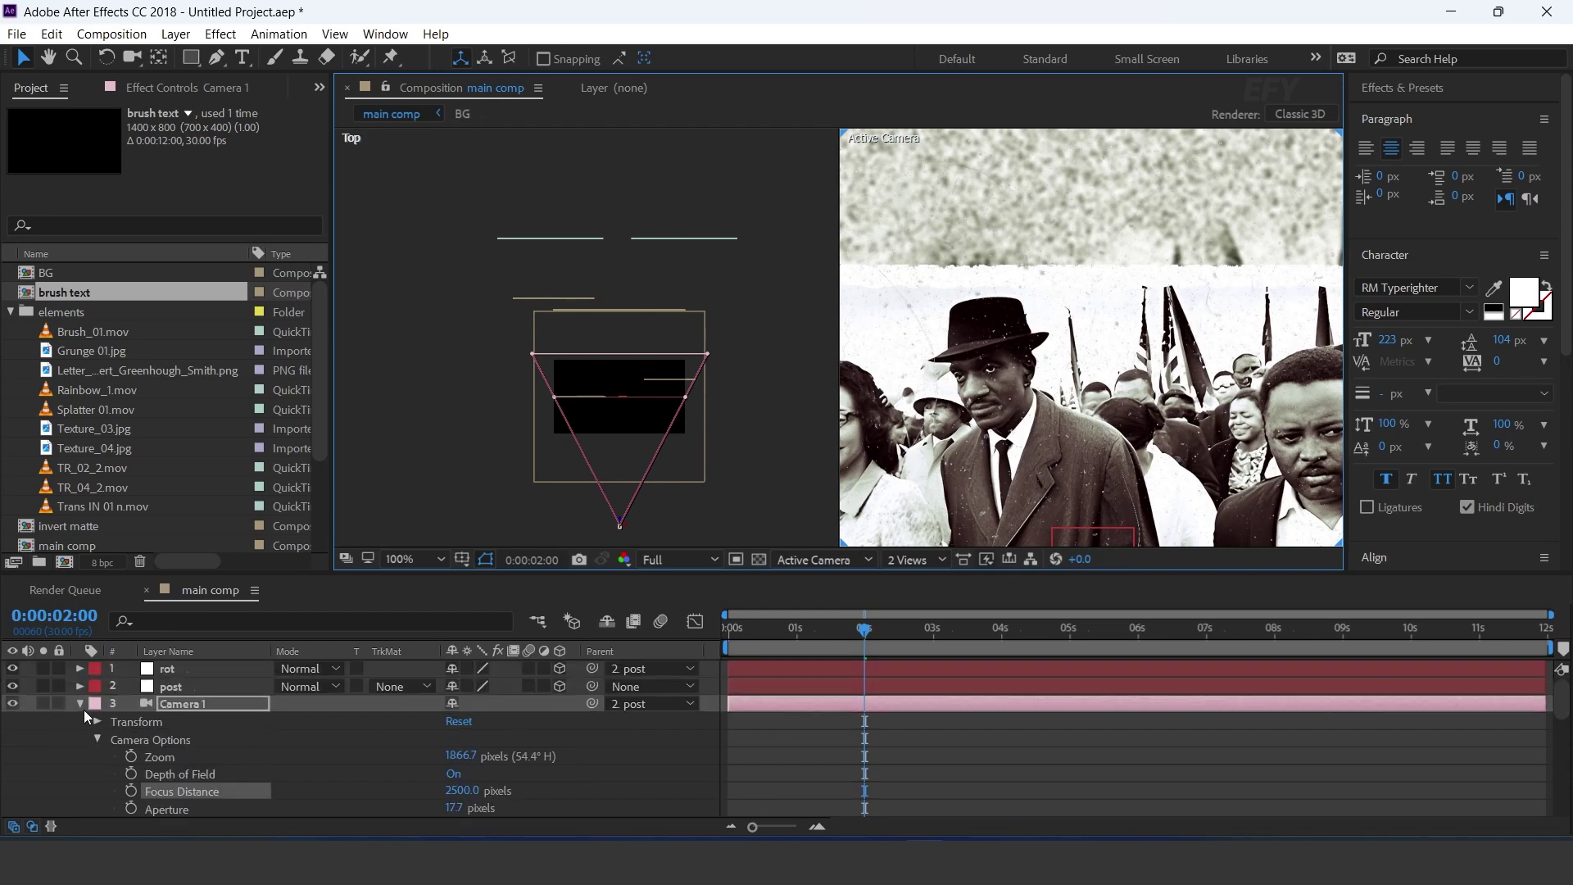
pyautogui.click(79, 705)
# Step: Switch the composition viewer from two views to a single Active Camera view
pyautogui.scroll(-3, 1098, 318)
pyautogui.click(916, 564)
pyautogui.click(958, 581)
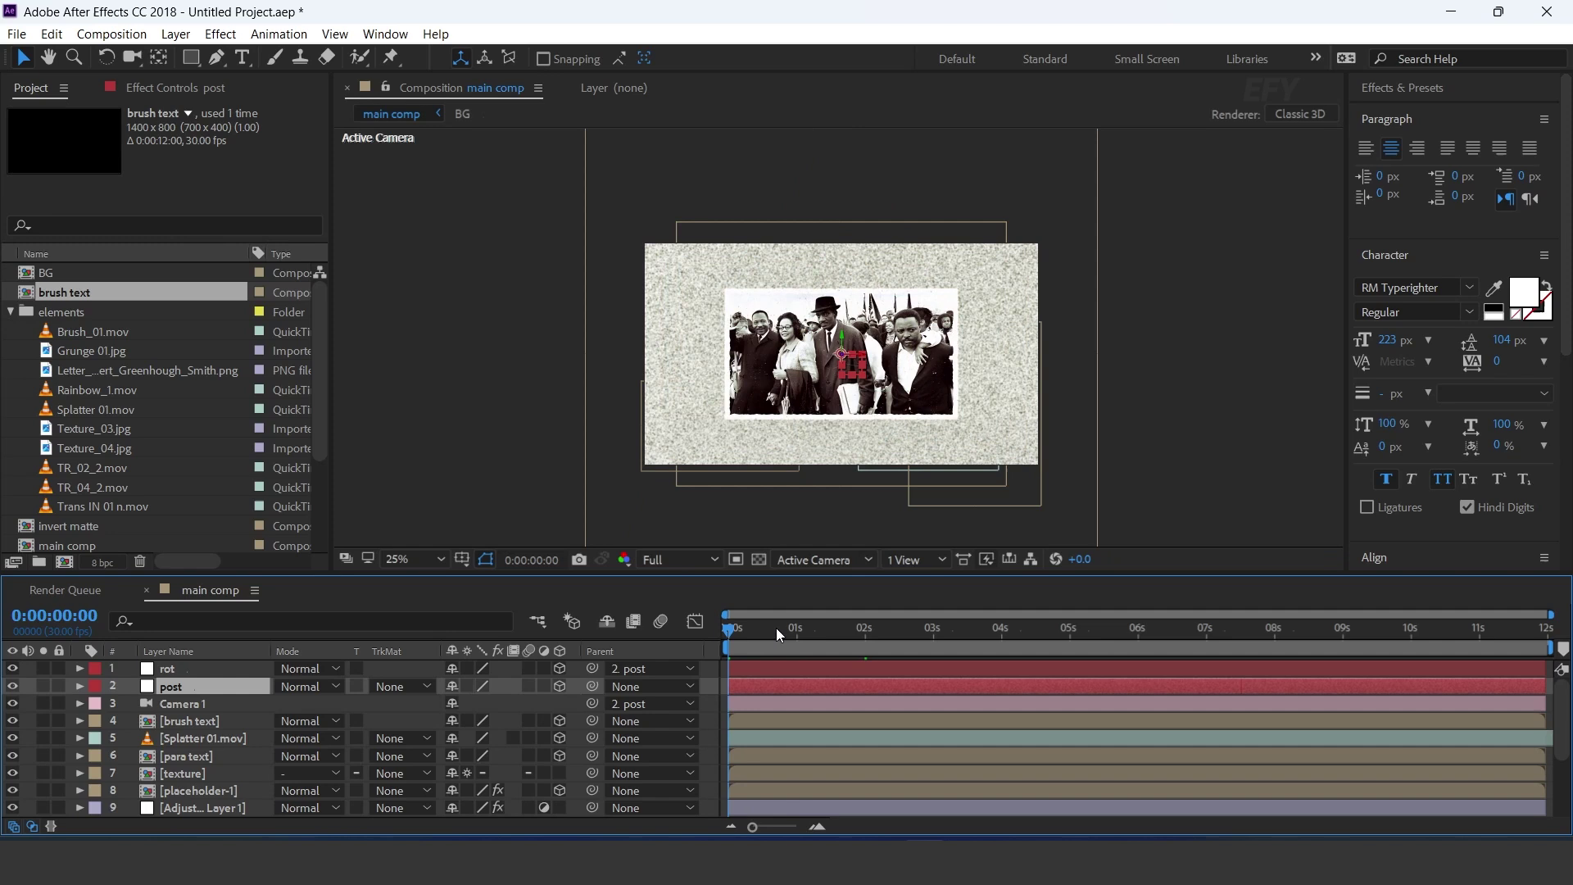
# Step: At 0:00:03:01, add a position keyframe to the post null and set its Z position to 130
pyautogui.moveTo(780, 629); pyautogui.dragTo(918, 641)
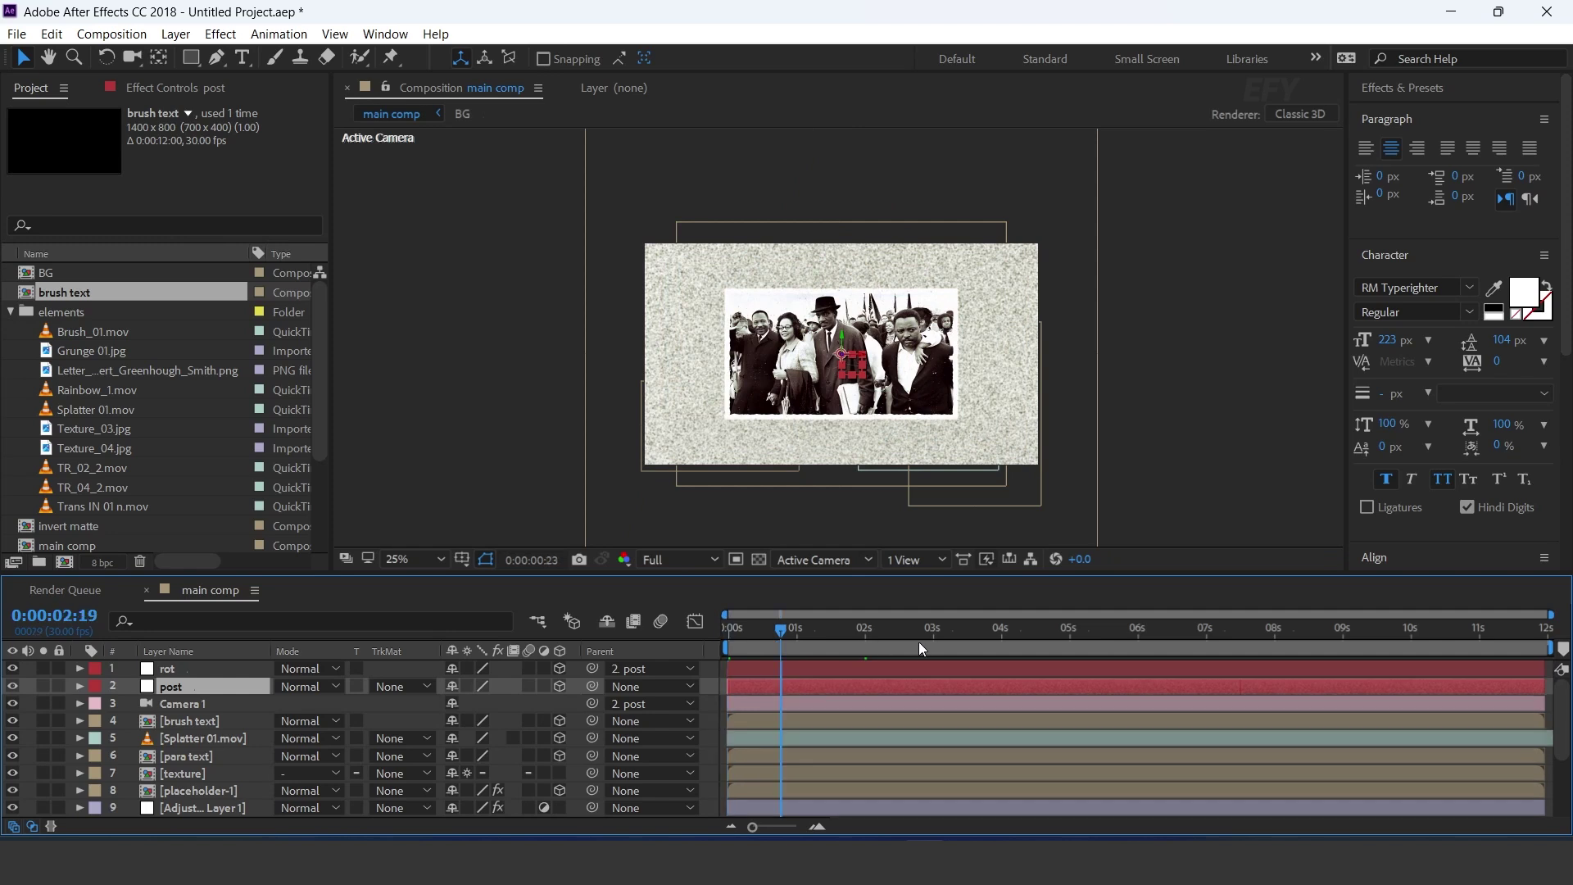
pyautogui.click(936, 640)
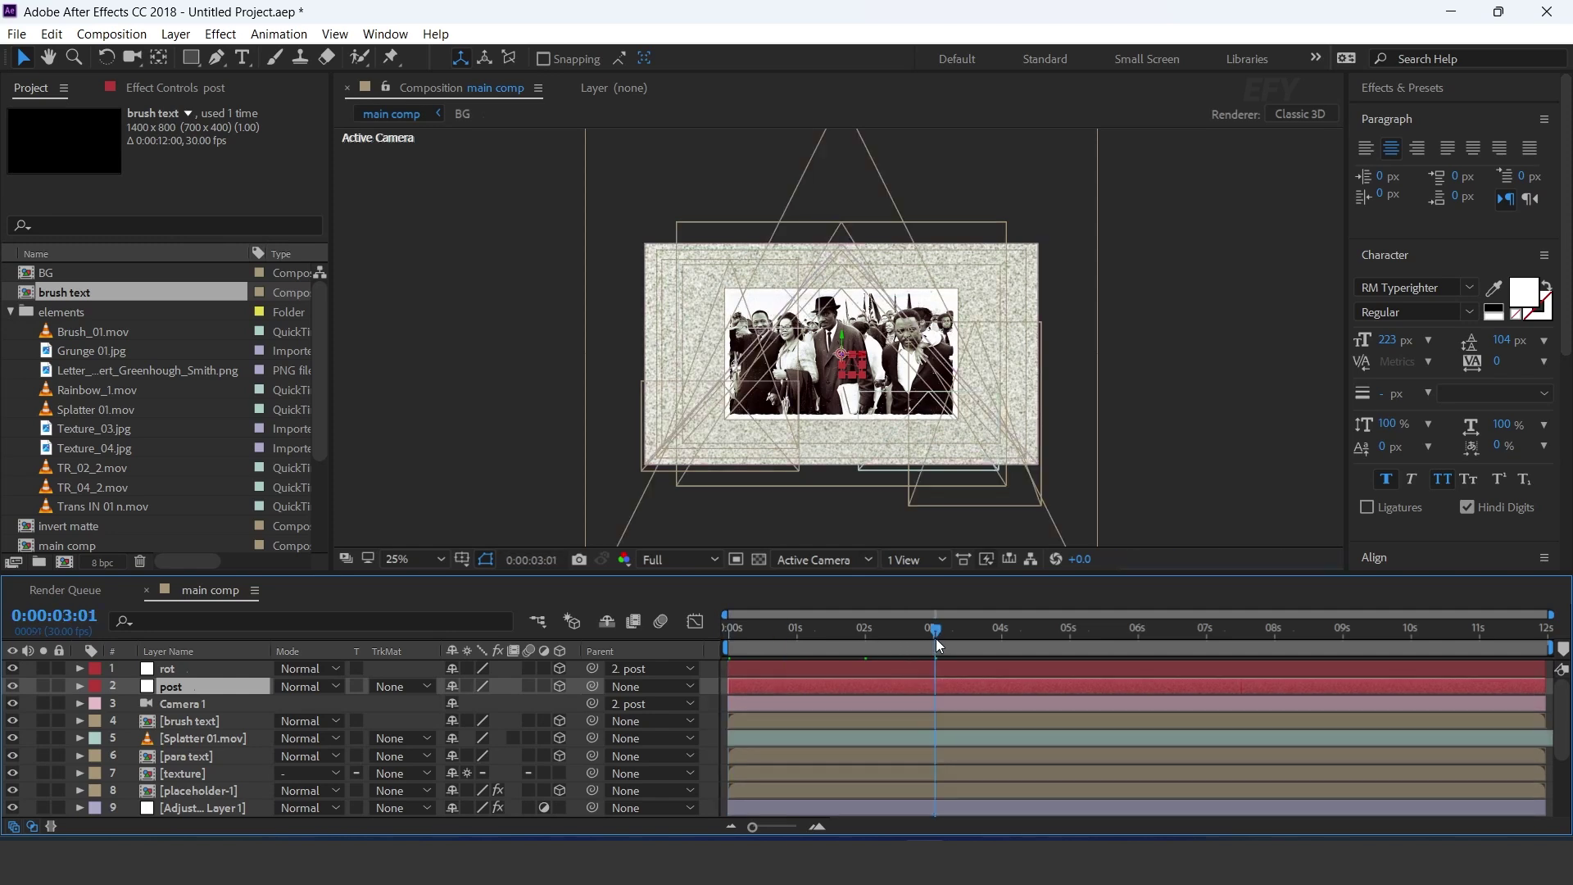
pyautogui.press('p')
pyautogui.click(130, 705)
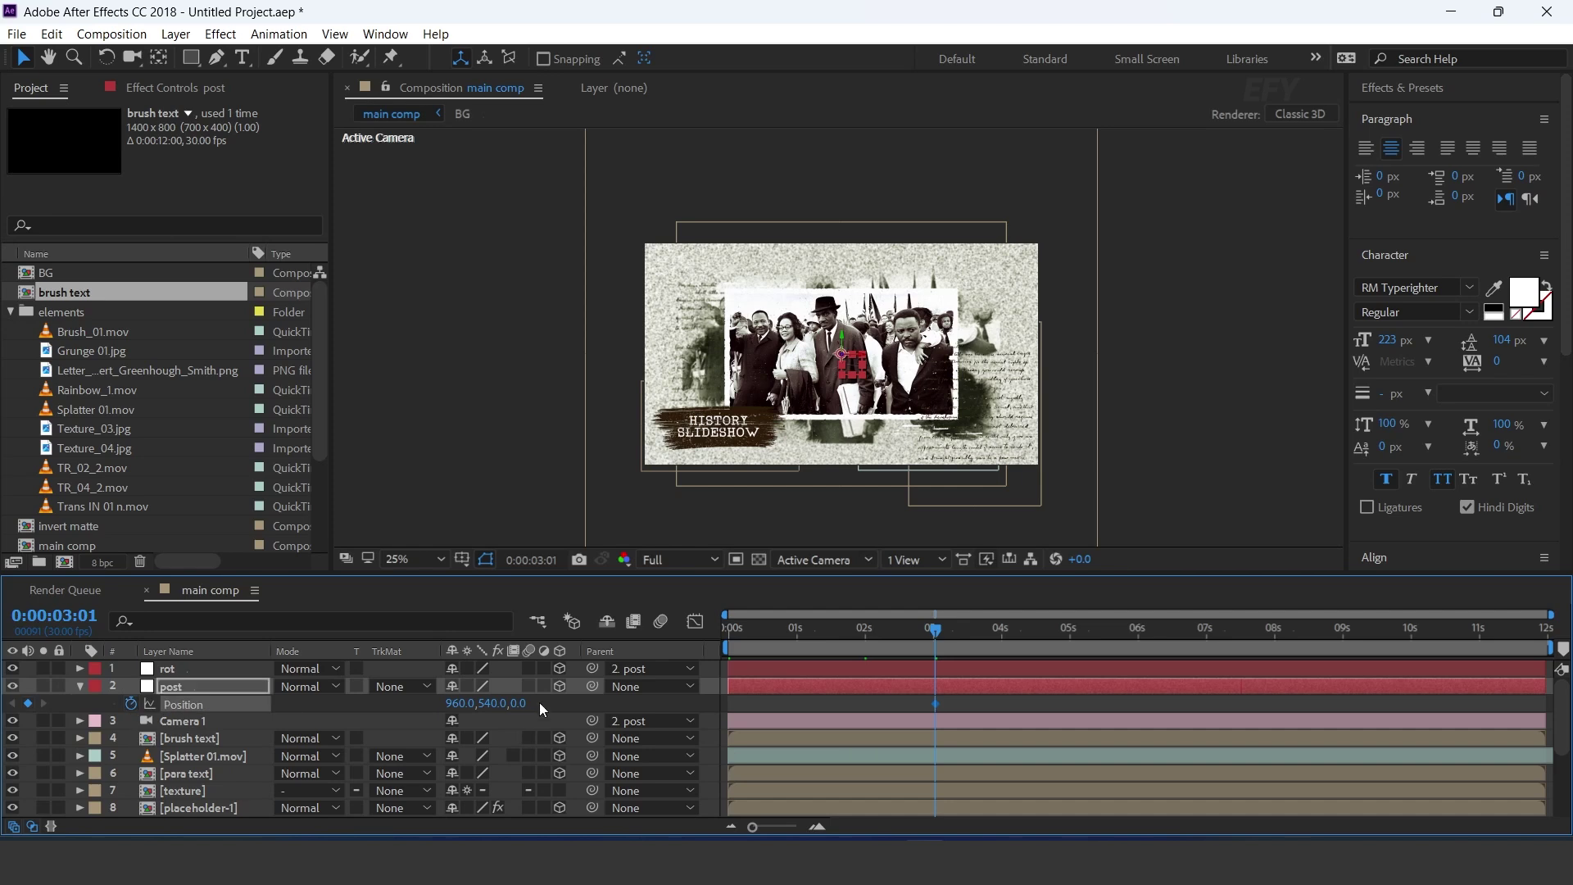
pyautogui.moveTo(521, 710); pyautogui.dragTo(658, 697)
pyautogui.click(527, 706)
pyautogui.write('130')
pyautogui.press('Return')
# Step: Reposition the brush text title fully inside the frame, overlapping the photo's lower-left corner
pyautogui.click(737, 428)
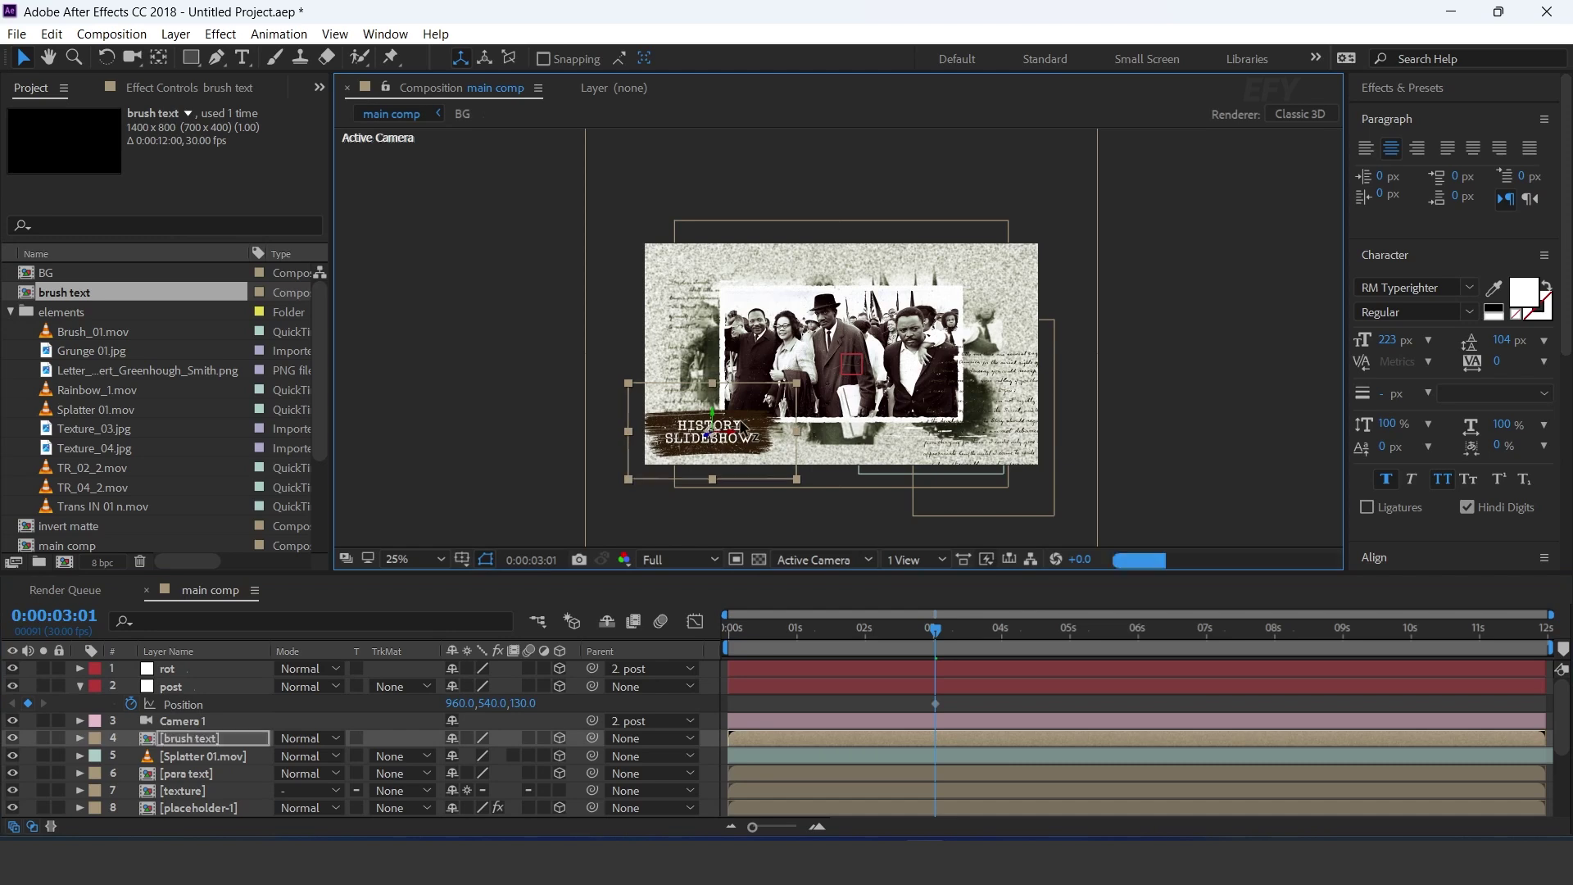
pyautogui.moveTo(744, 429); pyautogui.dragTo(827, 416)
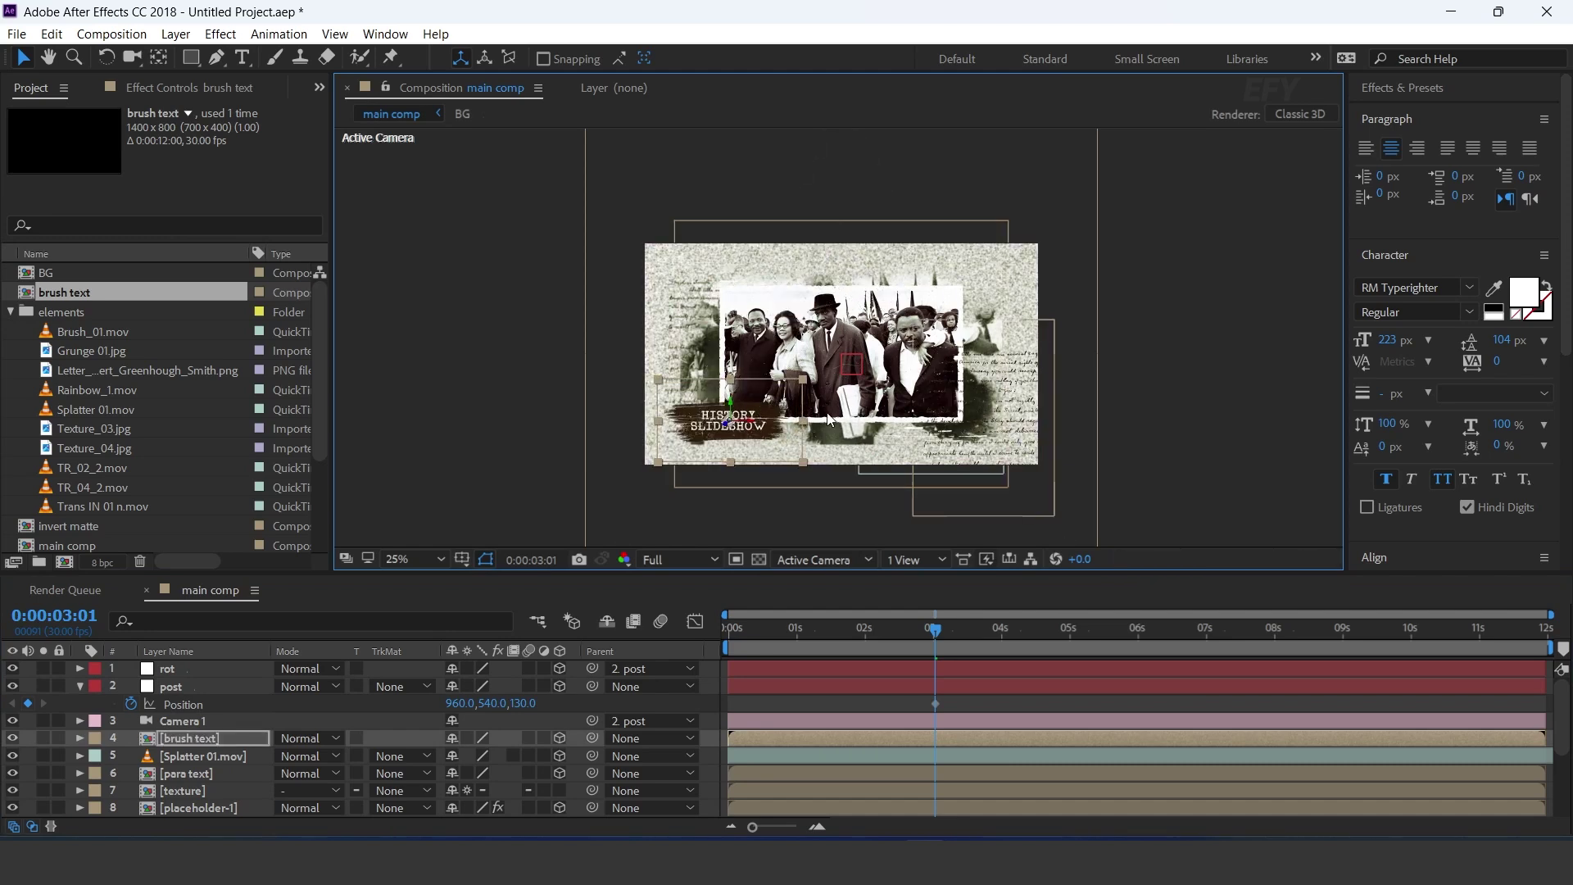
pyautogui.moveTo(726, 424); pyautogui.dragTo(719, 427)
pyautogui.scroll(2, 623, 472)
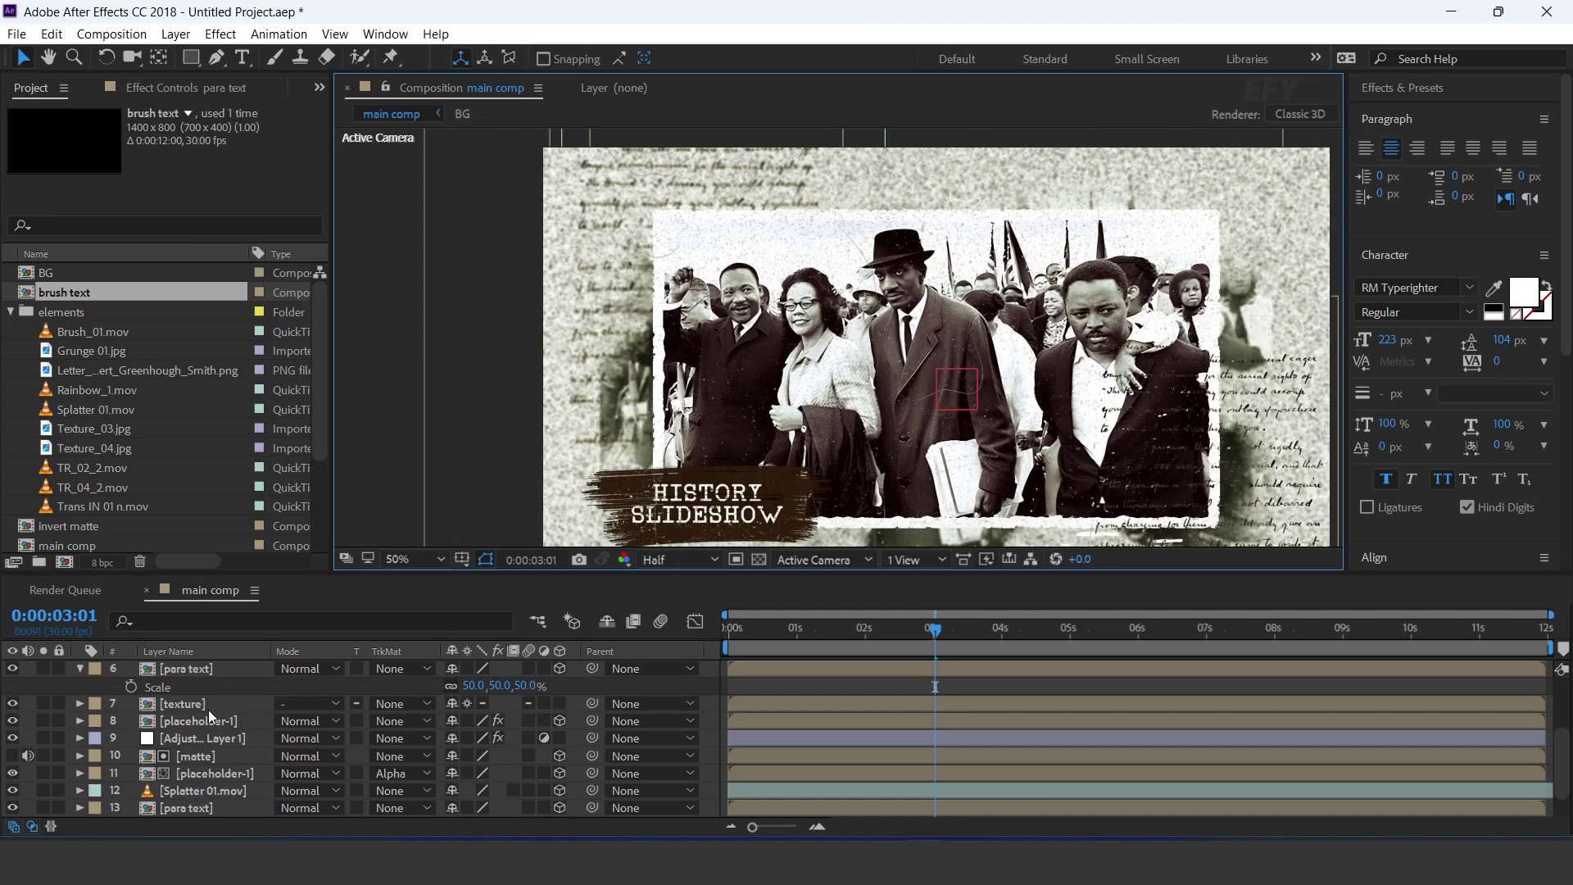
# Step: At 0:00:00:00, keyframe the post null's Z position at about 3167, past the photo and letter layers
pyautogui.click(208, 710)
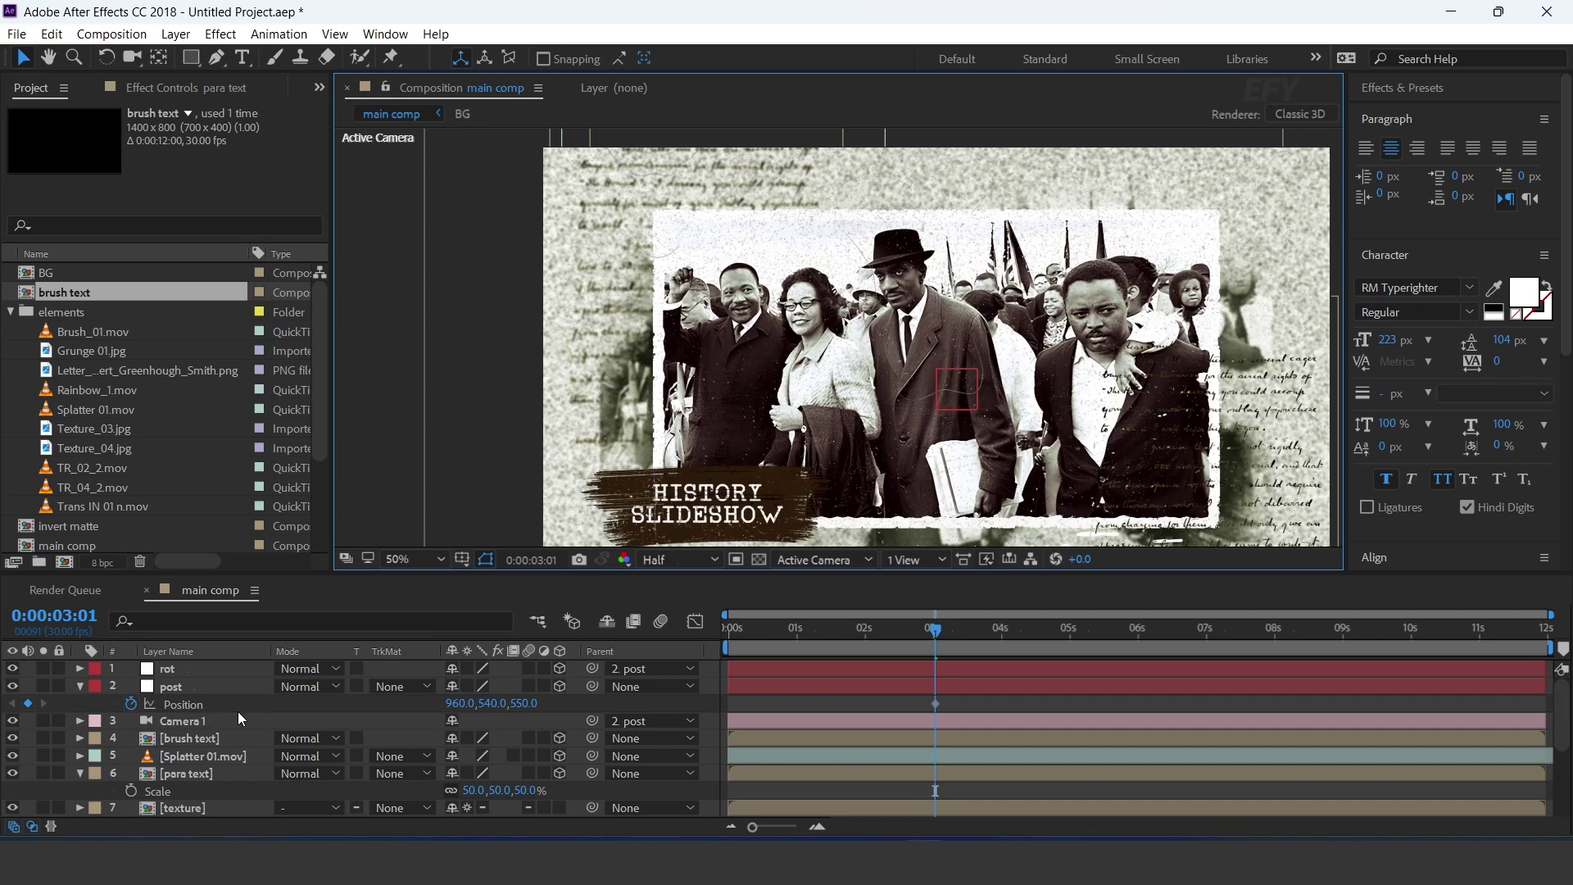
pyautogui.click(172, 688)
pyautogui.click(729, 627)
pyautogui.scroll(-2, 1084, 332)
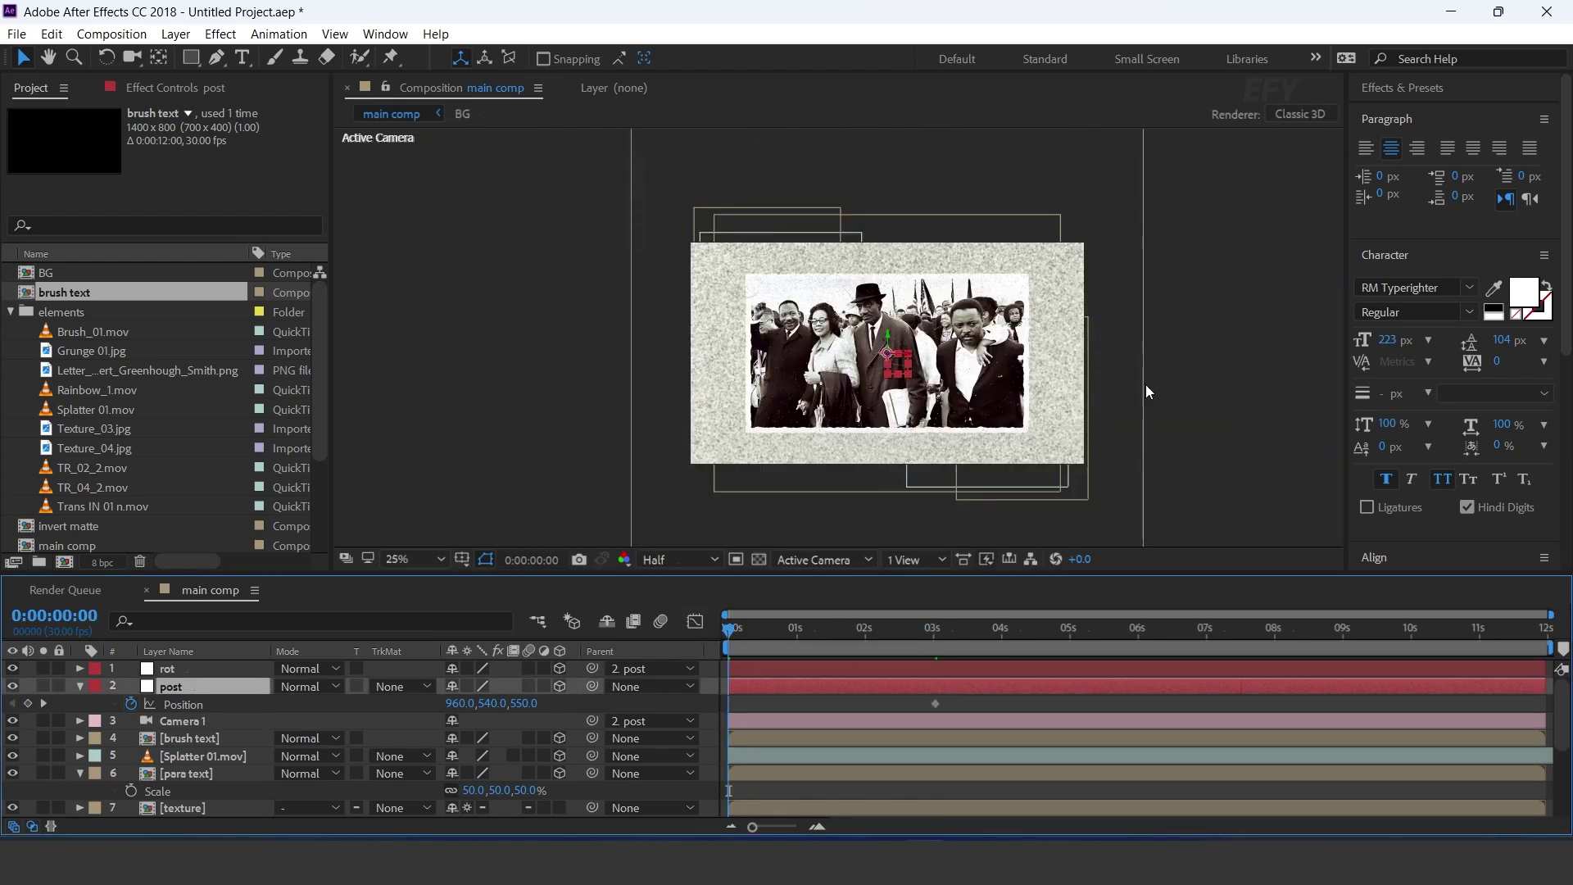
pyautogui.moveTo(523, 705); pyautogui.dragTo(1506, 688)
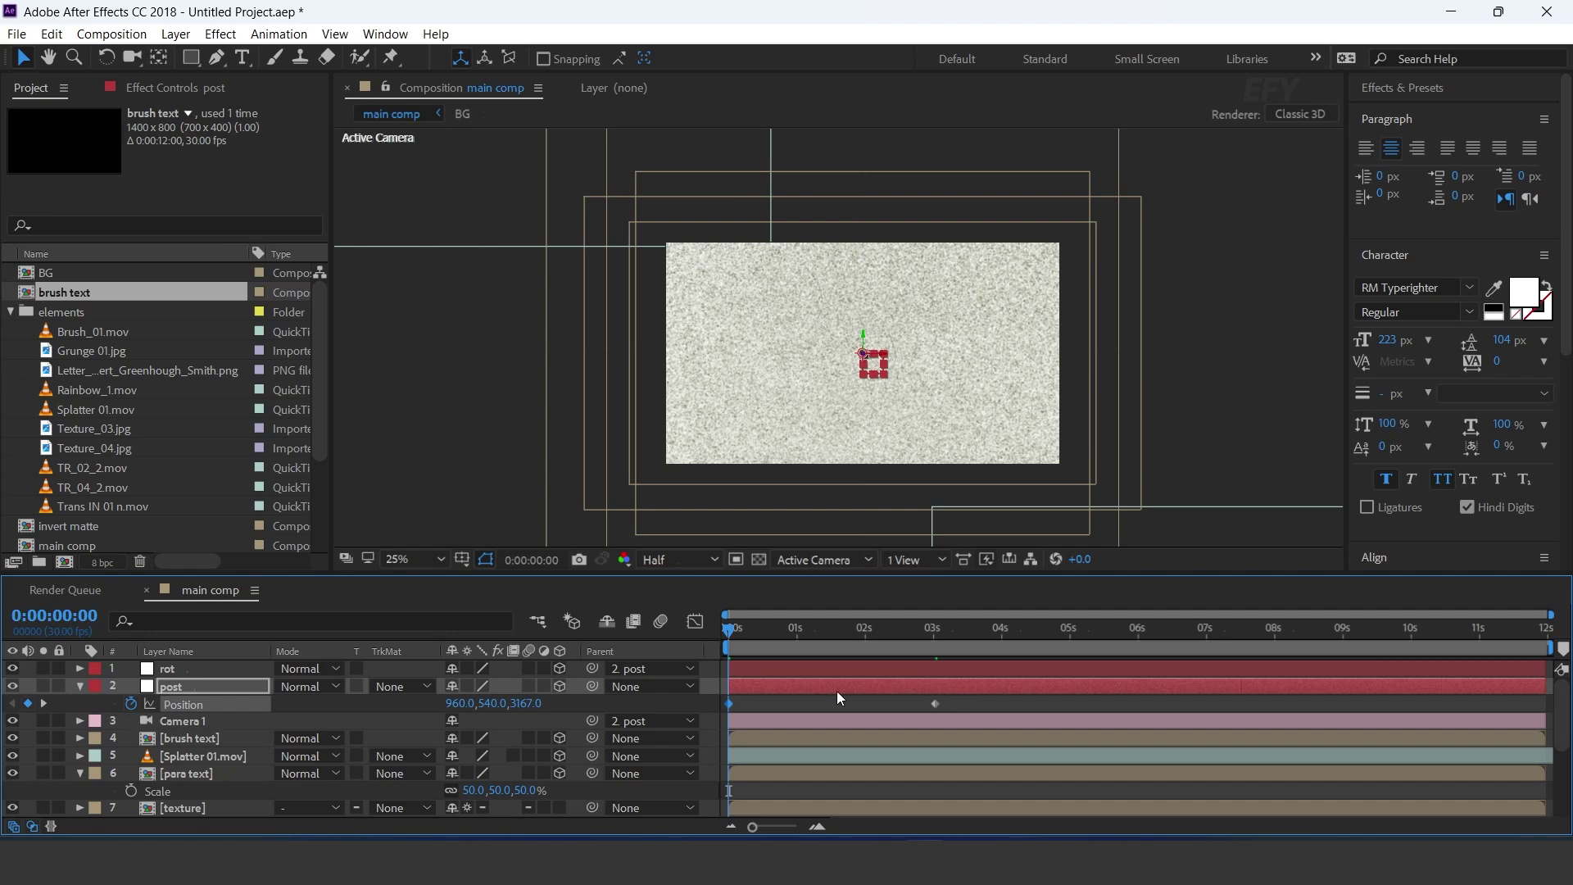
# Step: Reveal the rot null's rotation properties and parent the post null to the rot null
pyautogui.click(790, 674)
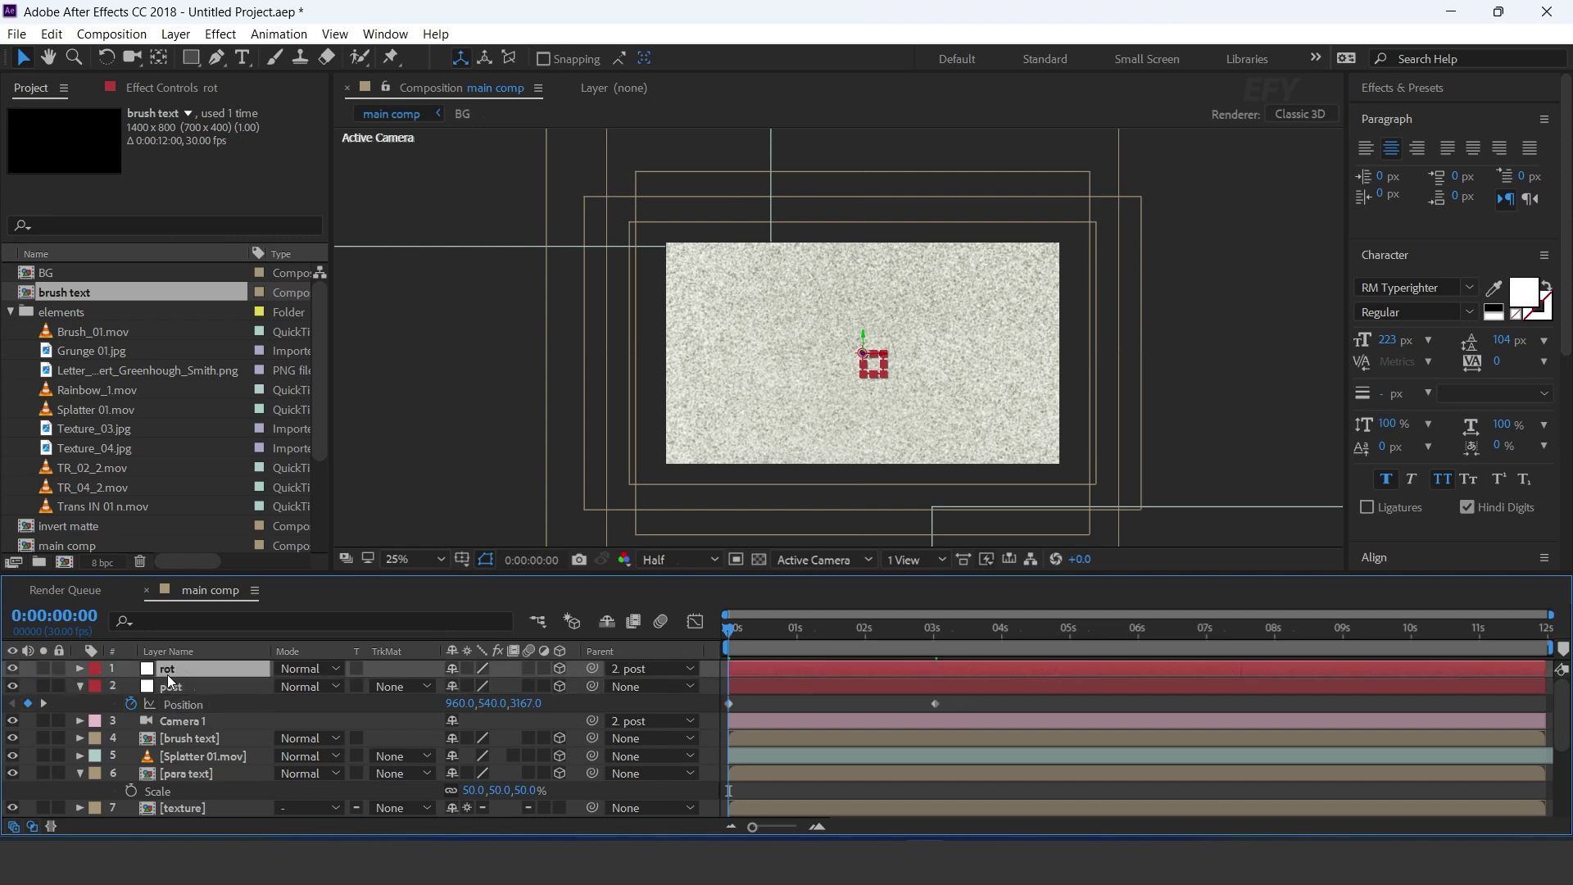
pyautogui.press('r')
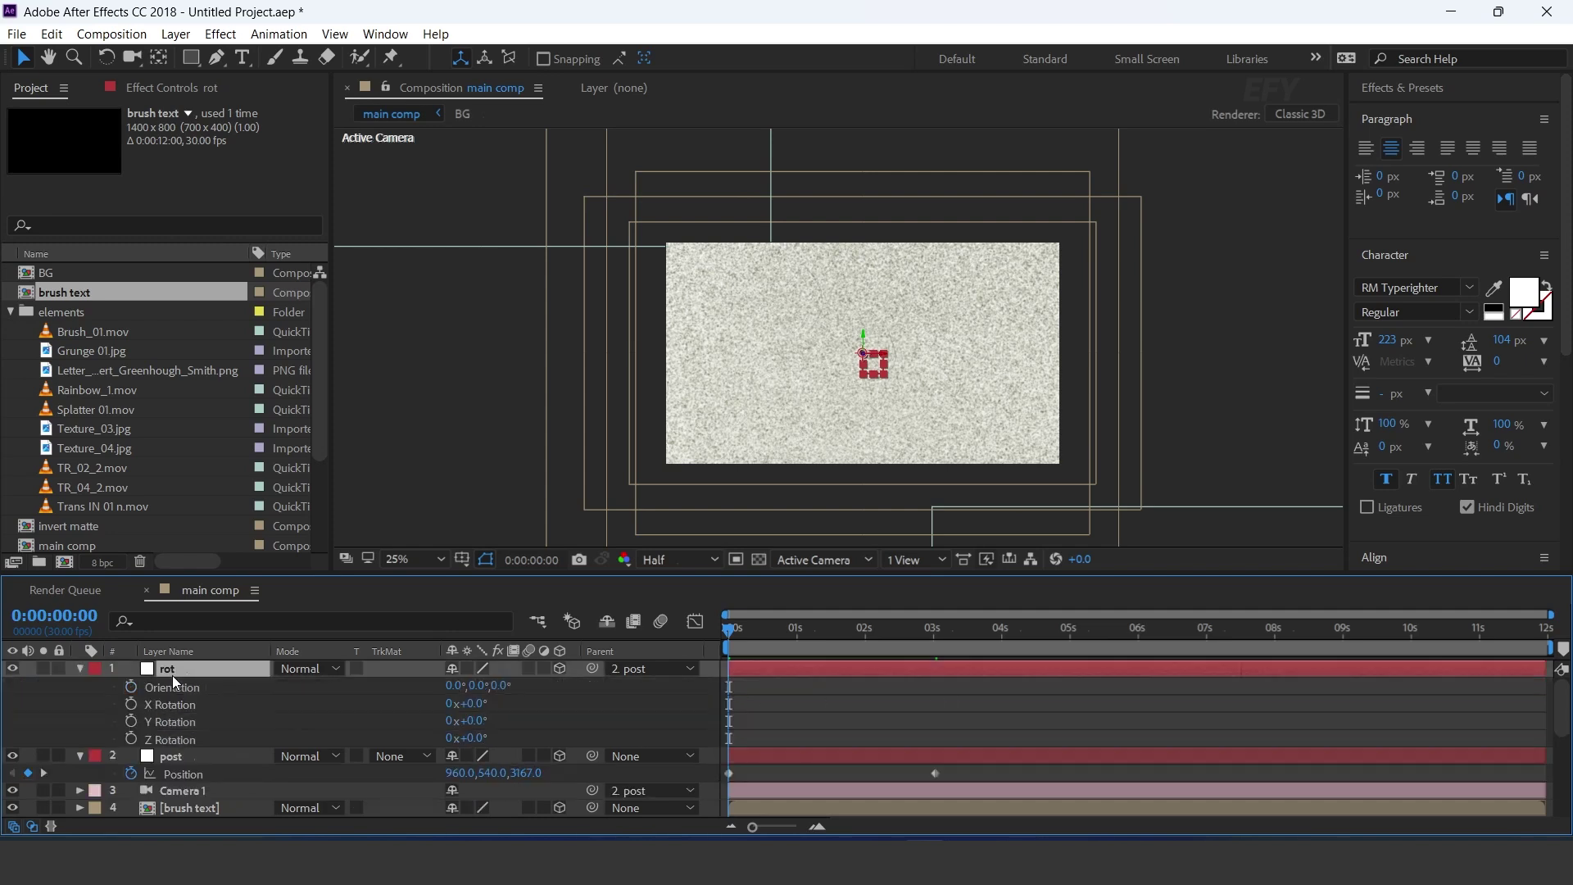
pyautogui.moveTo(595, 754); pyautogui.dragTo(149, 672)
# Step: At 0:00:00:00, add a Z Rotation keyframe to the rot null and set it to 3°
pyautogui.click(185, 740)
pyautogui.click(130, 738)
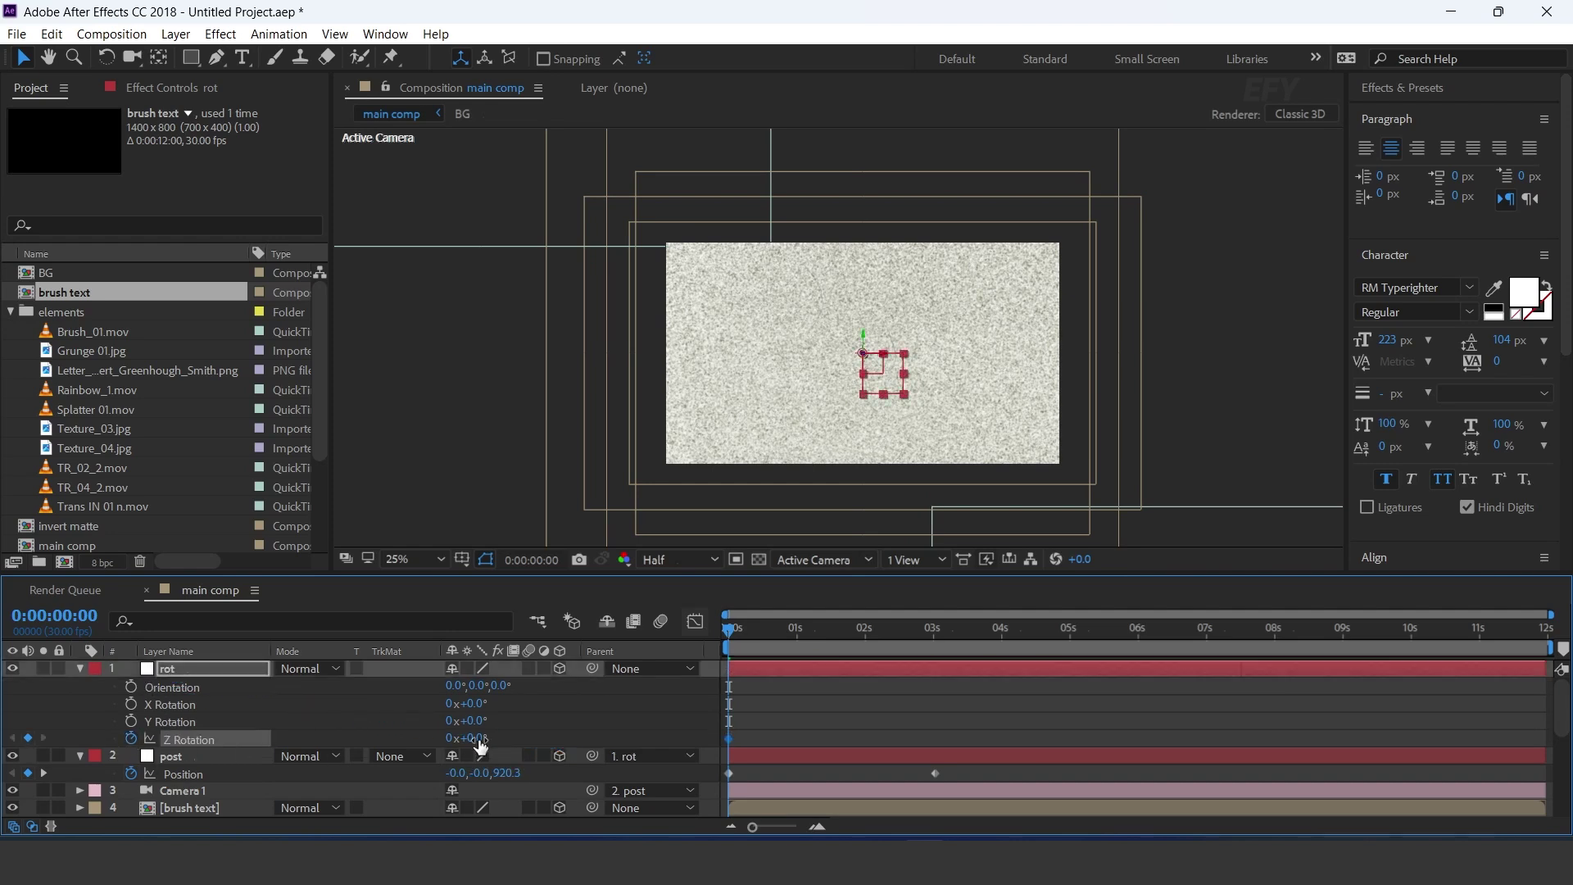
pyautogui.press('Return')
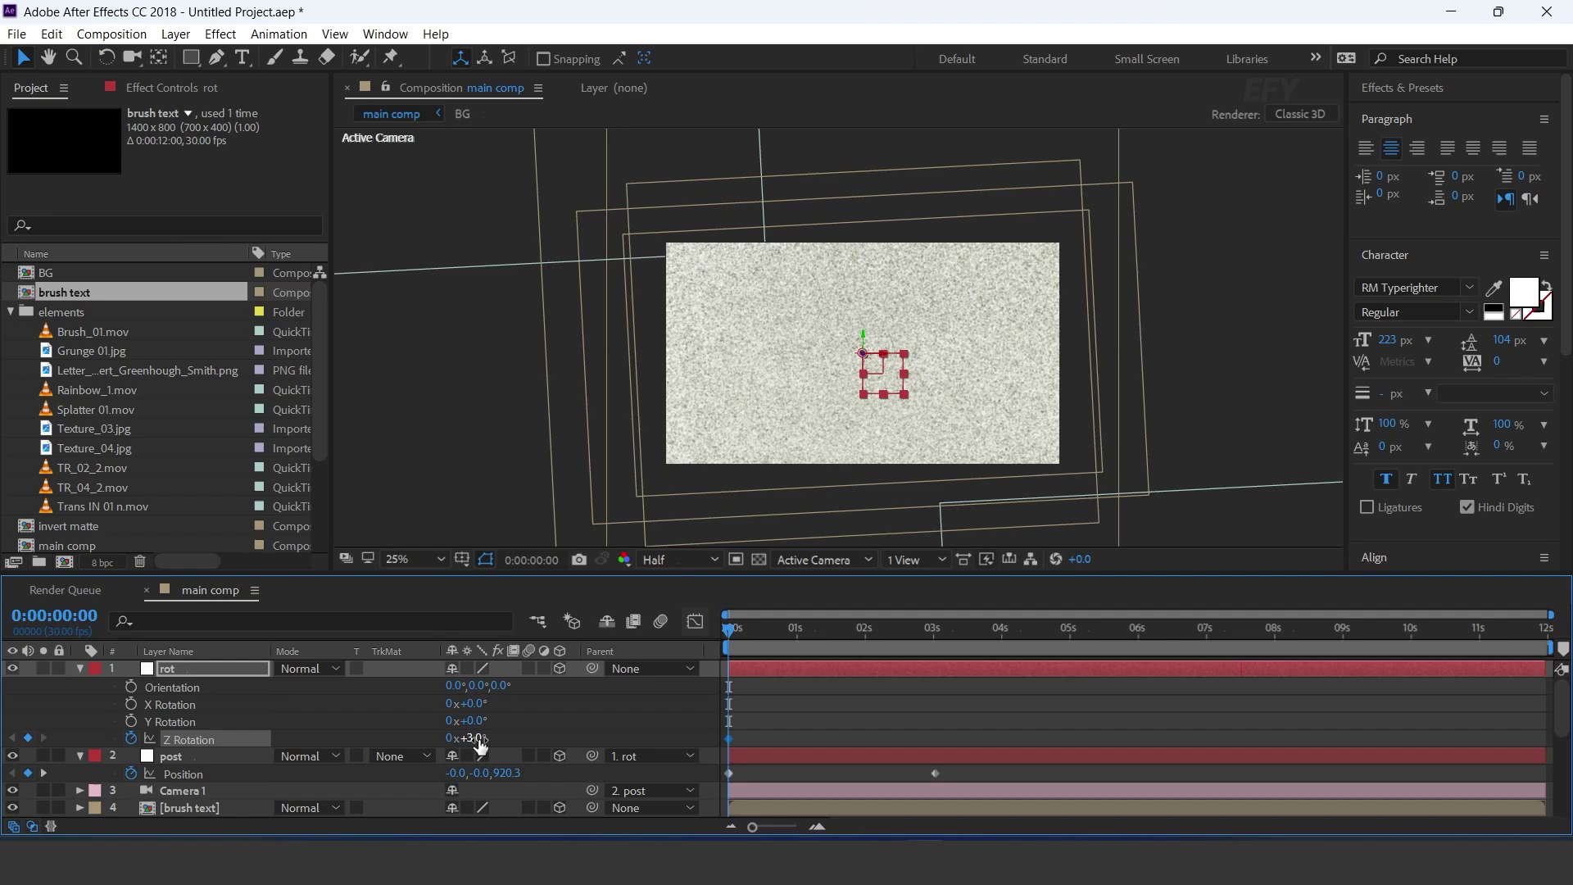
# Step: At 0:00:03:01, keyframe the rot null's Z Rotation at 1°
pyautogui.click(940, 631)
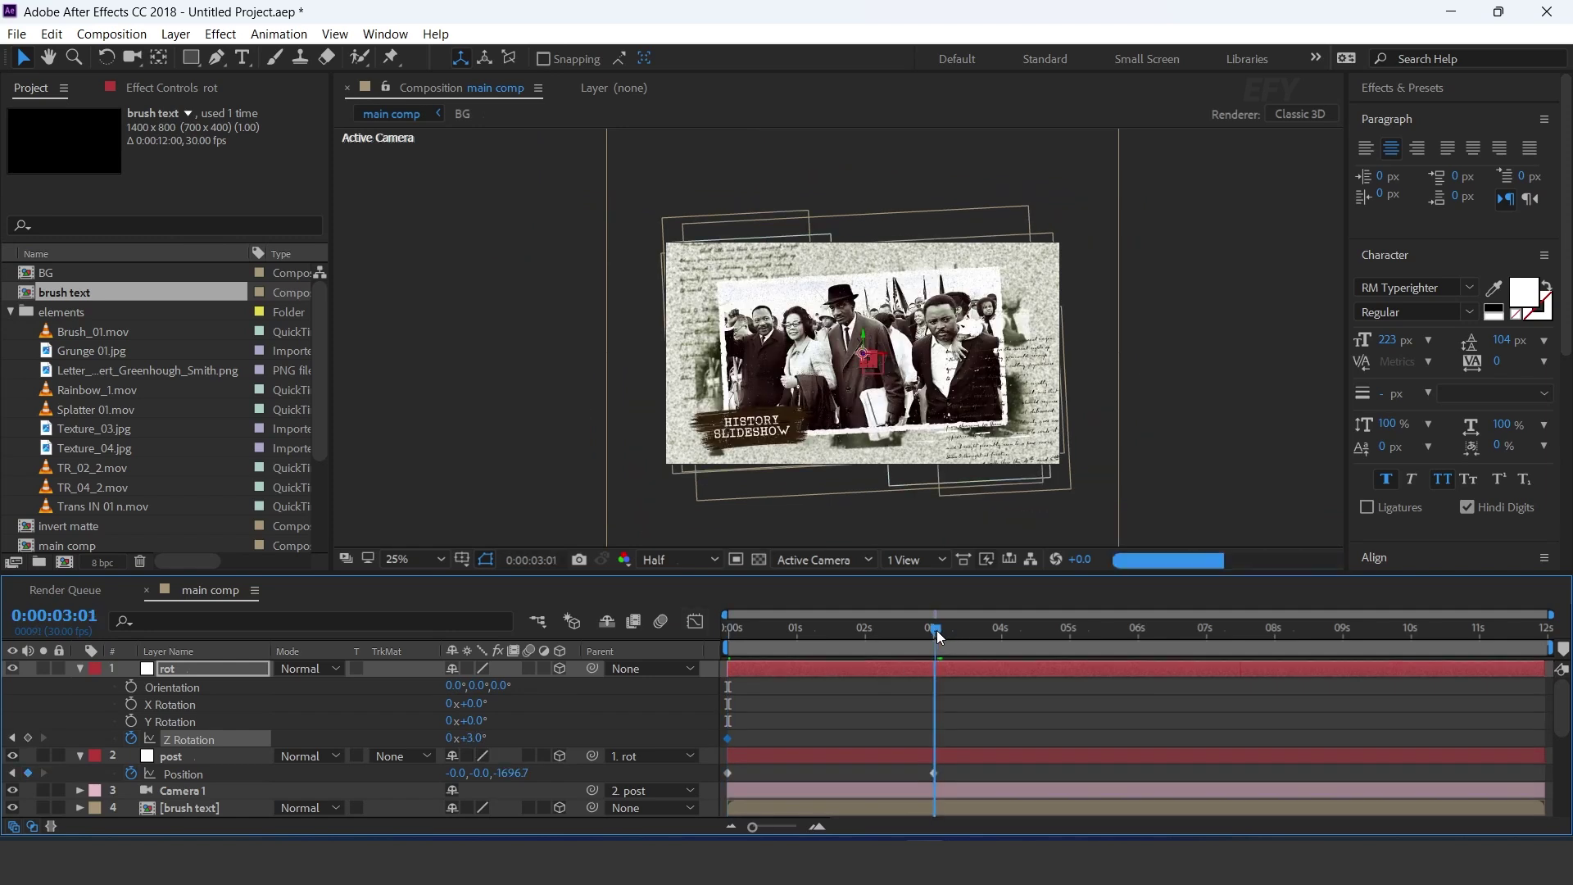
pyautogui.click(473, 738)
pyautogui.write('1')
pyautogui.press('Return')
pyautogui.click(1101, 372)
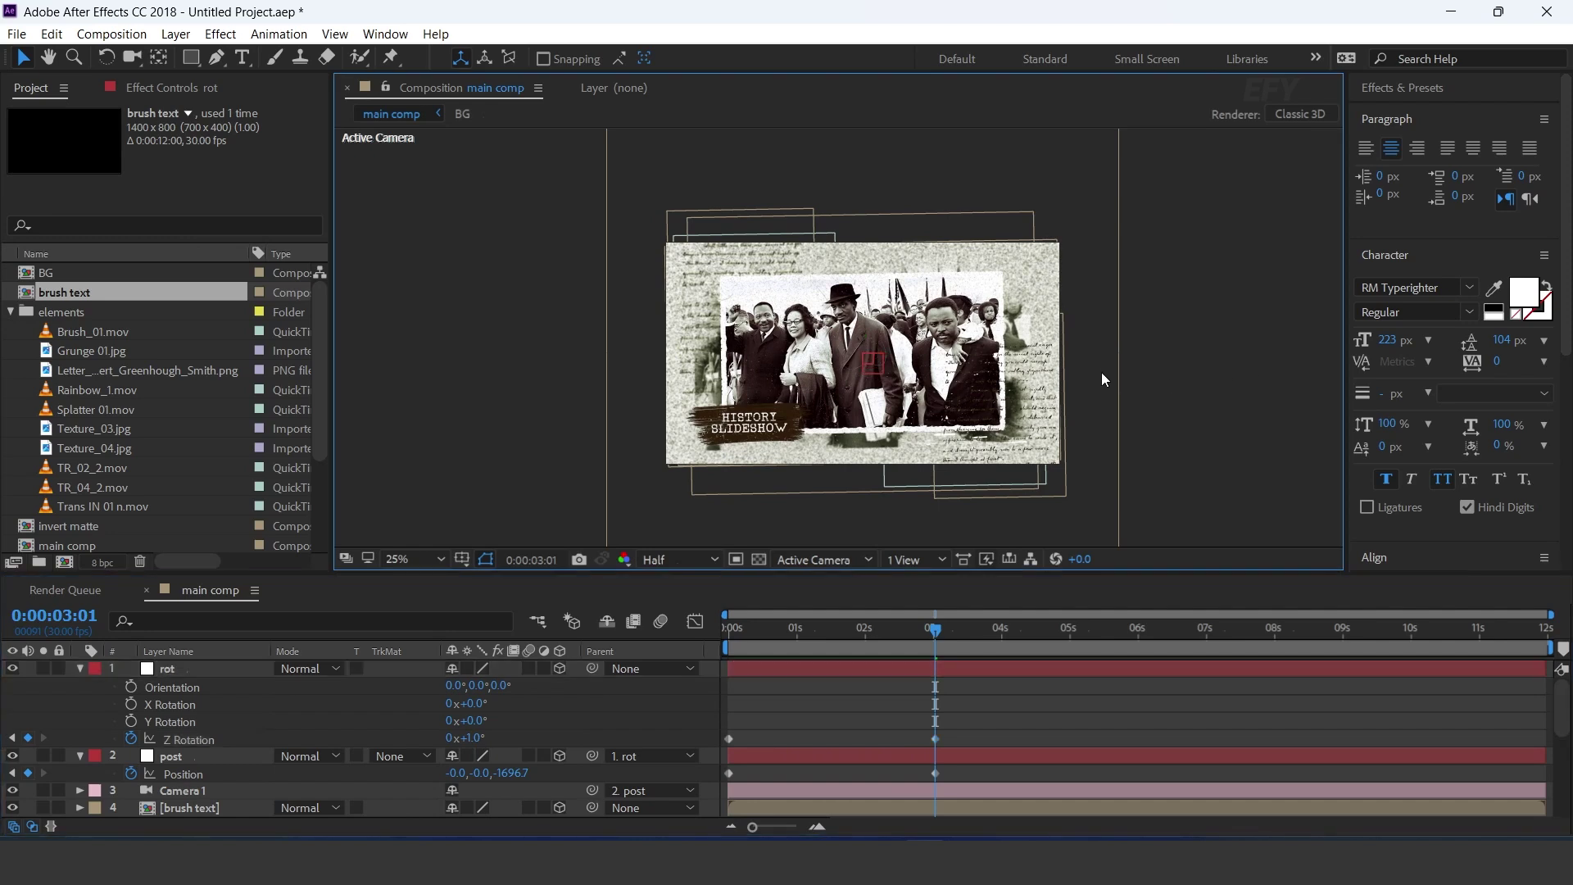
# Step: Apply Easy Ease to both Z Rotation keyframes of the rot null
pyautogui.moveTo(1069, 695); pyautogui.dragTo(718, 743)
pyautogui.rightClick(936, 738)
pyautogui.moveTo(992, 727)
pyautogui.click(1204, 575)
# Step: Apply Easy Ease to both Position keyframes of the post null
pyautogui.moveTo(985, 769); pyautogui.dragTo(711, 783)
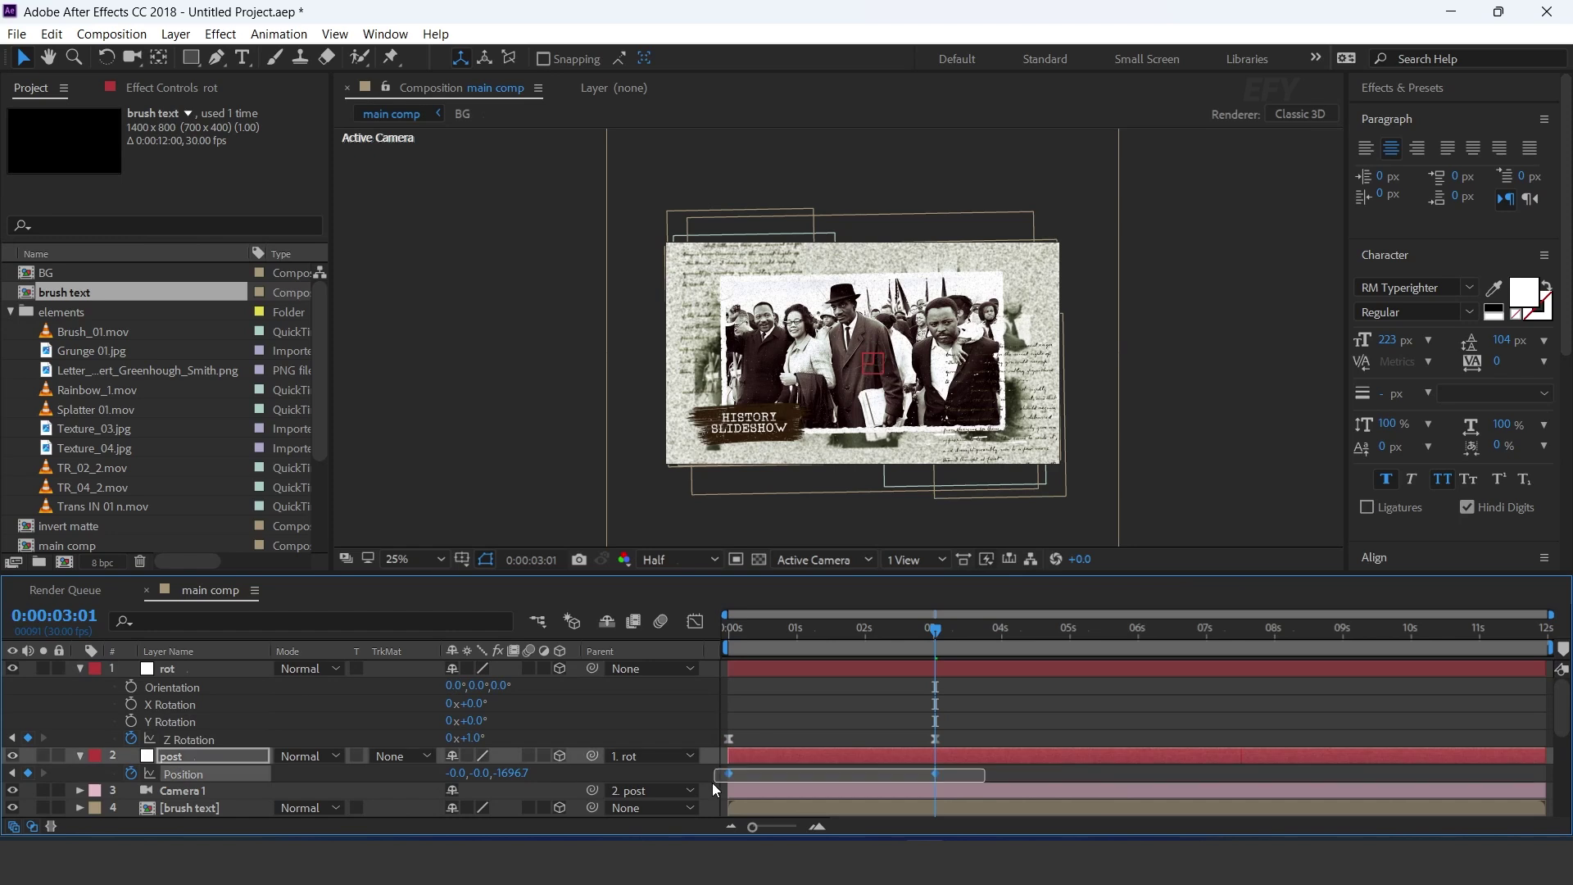
pyautogui.rightClick(936, 774)
pyautogui.moveTo(991, 758)
pyautogui.click(1225, 611)
pyautogui.click(1089, 667)
# Step: Reshape the post null's position speed curve in the graph editor so the move slows more gradually into its last keyframe
pyautogui.click(801, 626)
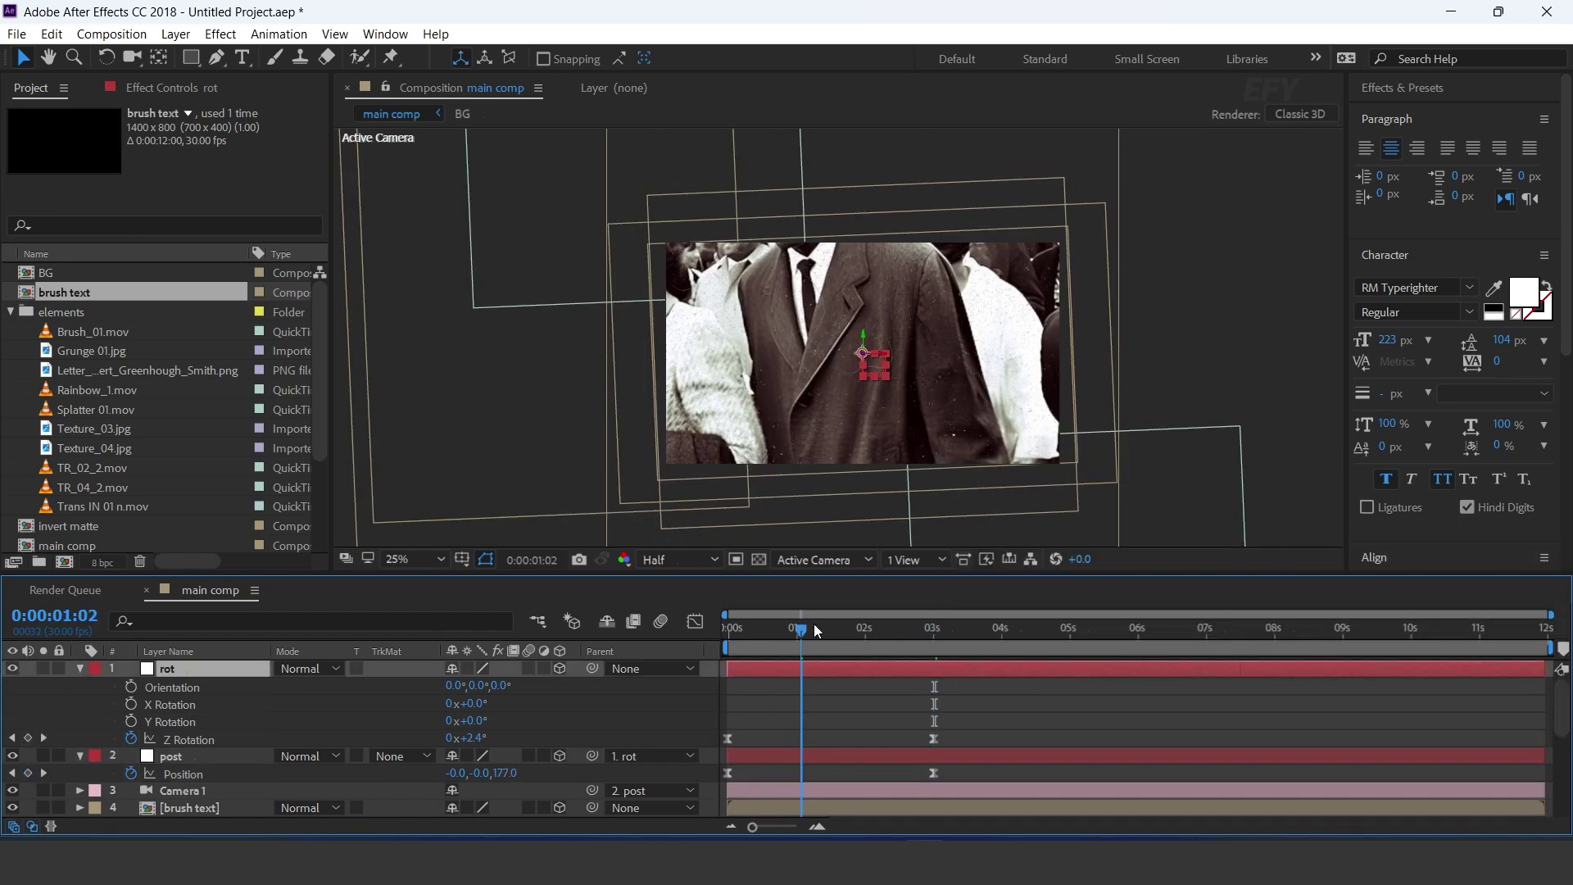
pyautogui.moveTo(814, 623); pyautogui.dragTo(824, 627)
pyautogui.moveTo(1005, 773); pyautogui.dragTo(799, 776)
pyautogui.click(695, 622)
pyautogui.click(727, 777)
pyautogui.moveTo(901, 778); pyautogui.dragTo(839, 777)
pyautogui.click(695, 622)
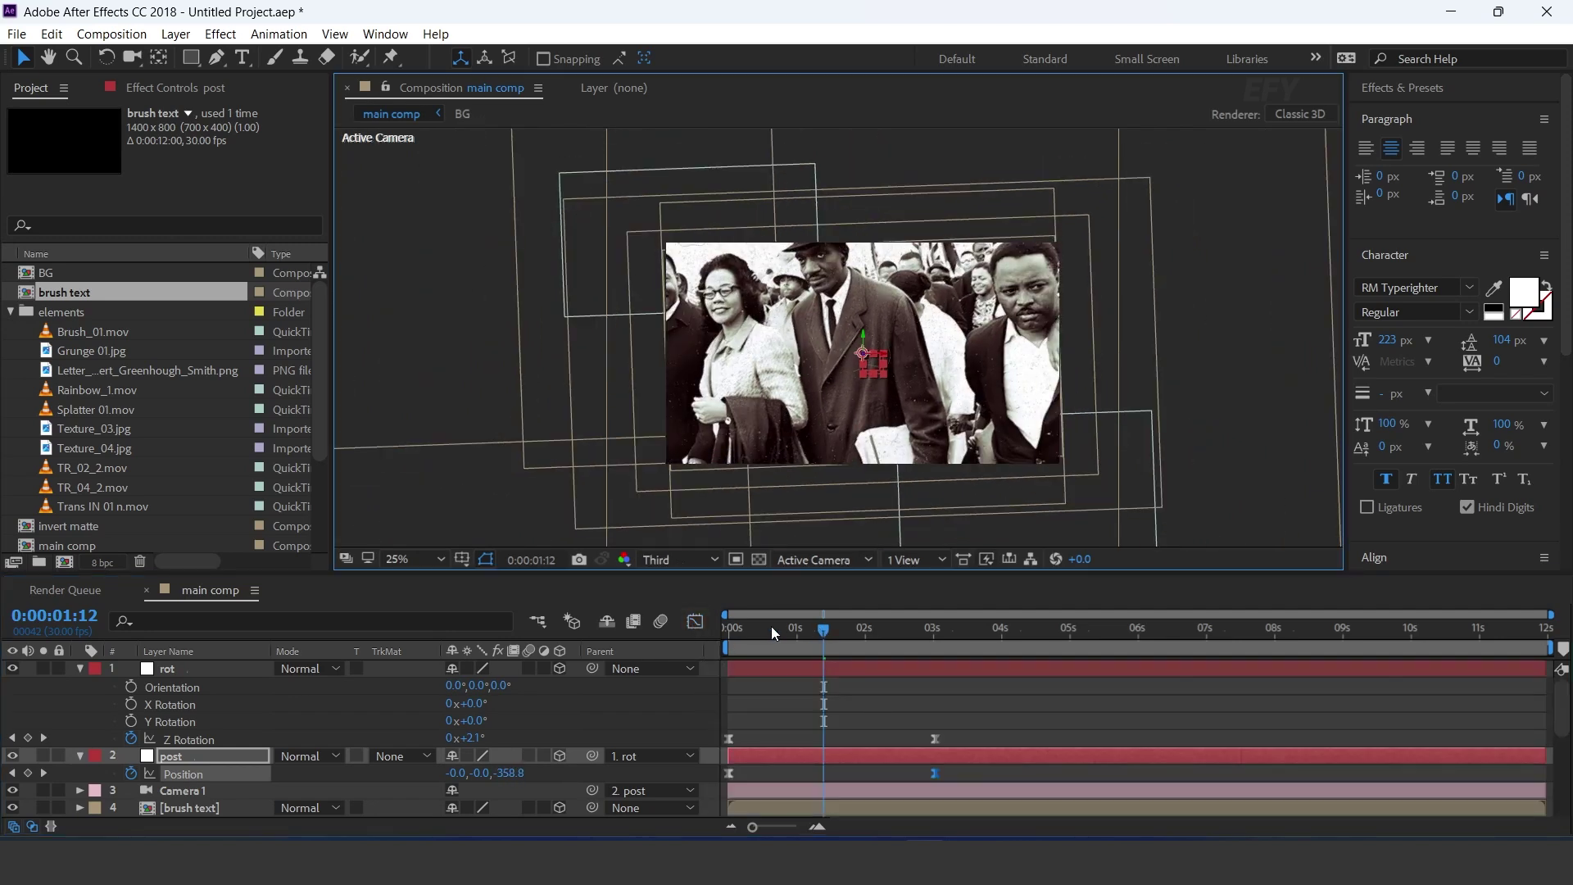
# Step: Preview the eased camera move from the start of the composition
pyautogui.press('Home')
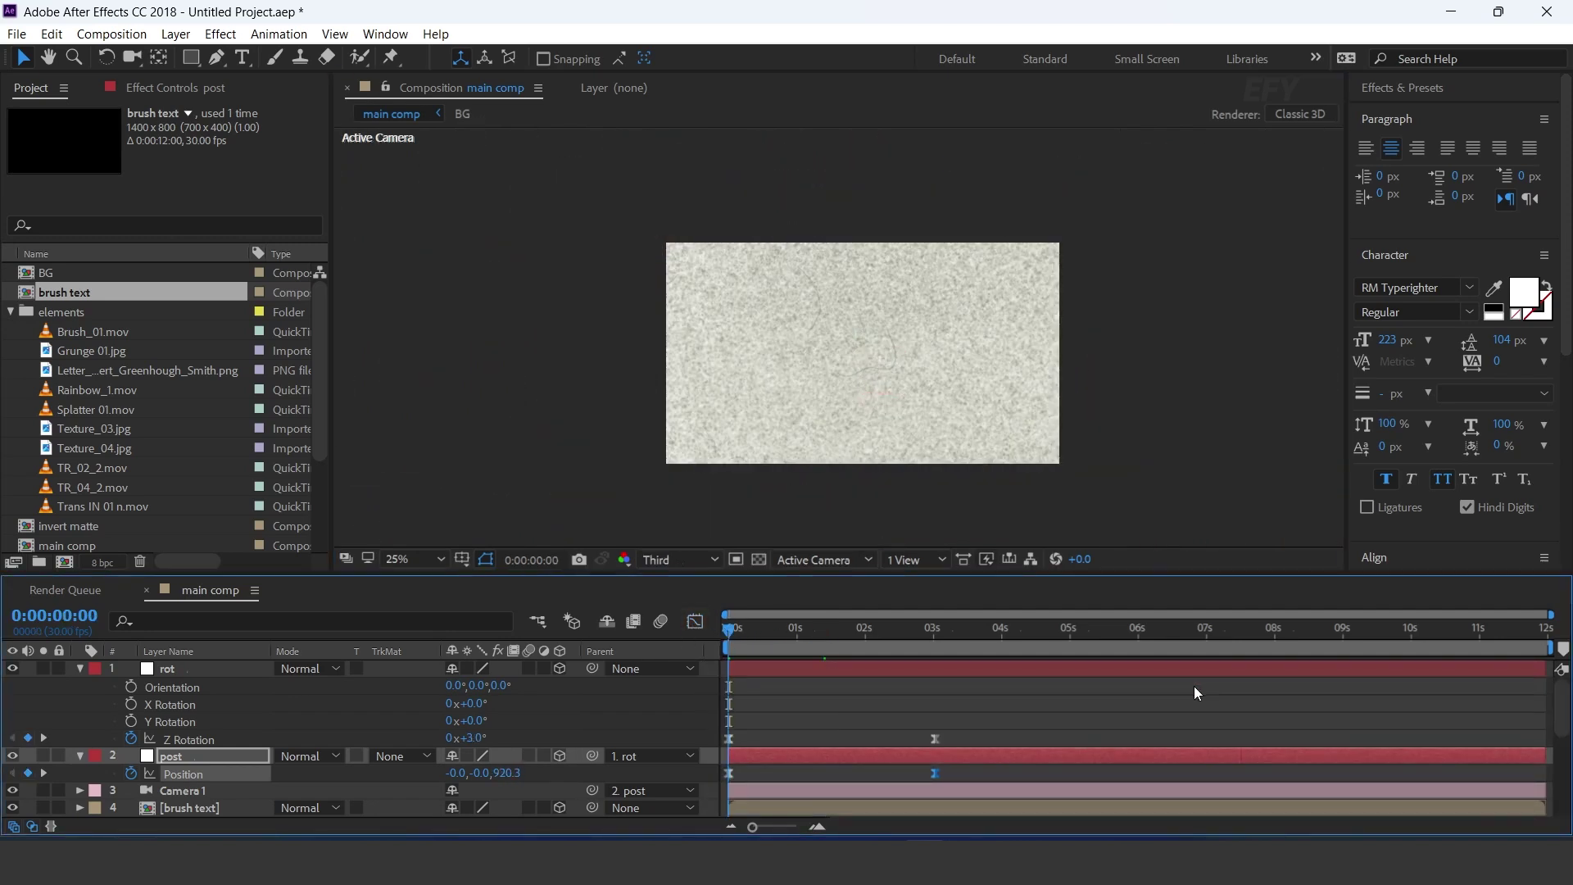
pyautogui.moveTo(795, 629); pyautogui.dragTo(715, 632)
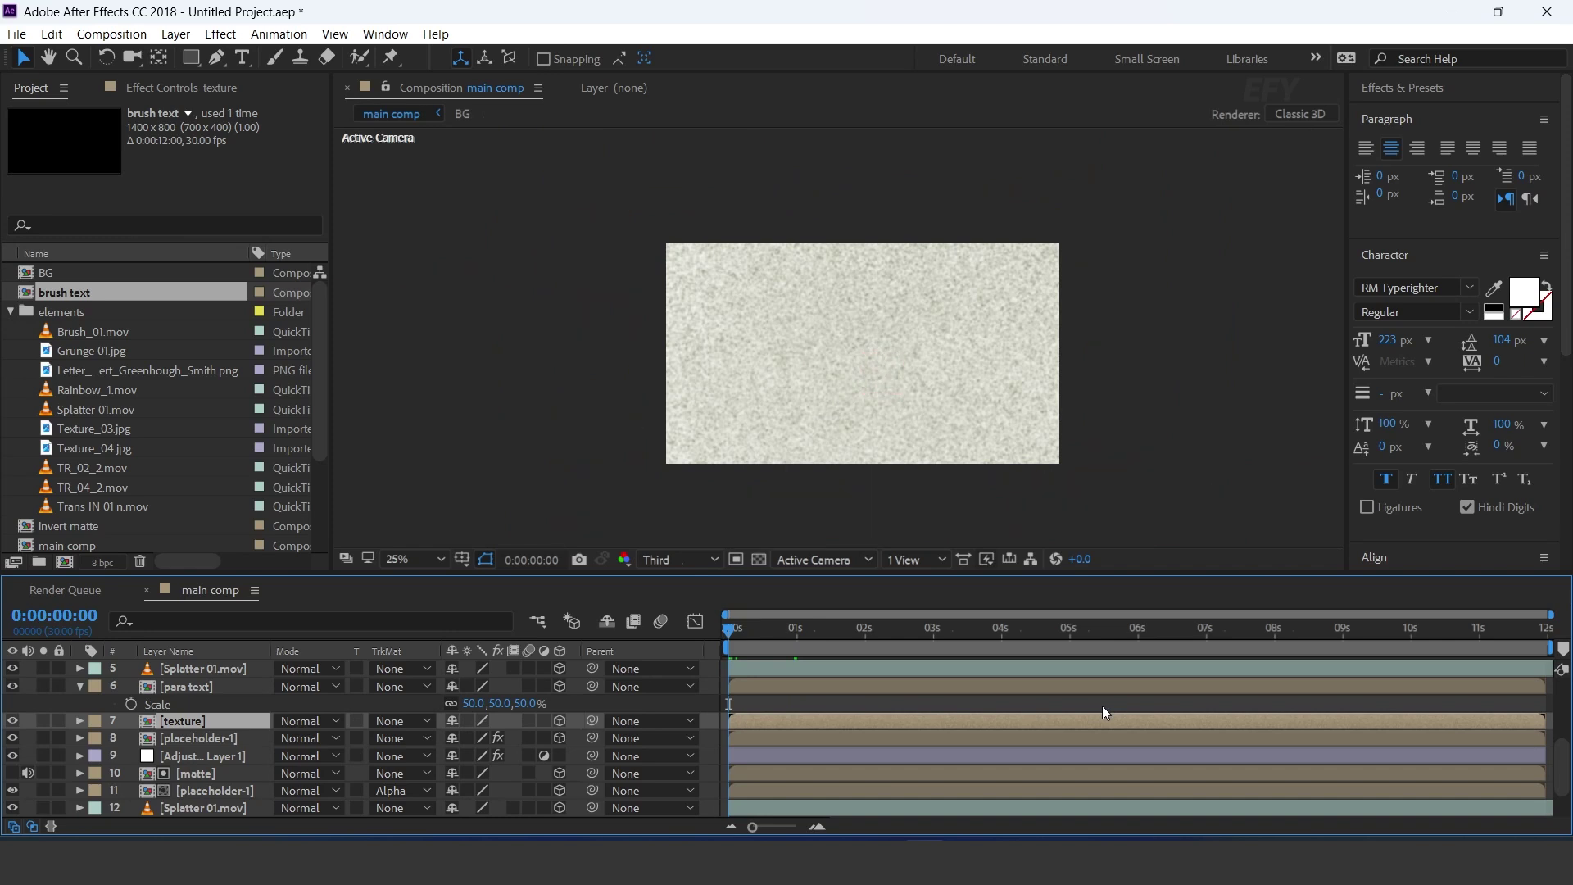
pyautogui.press('space')
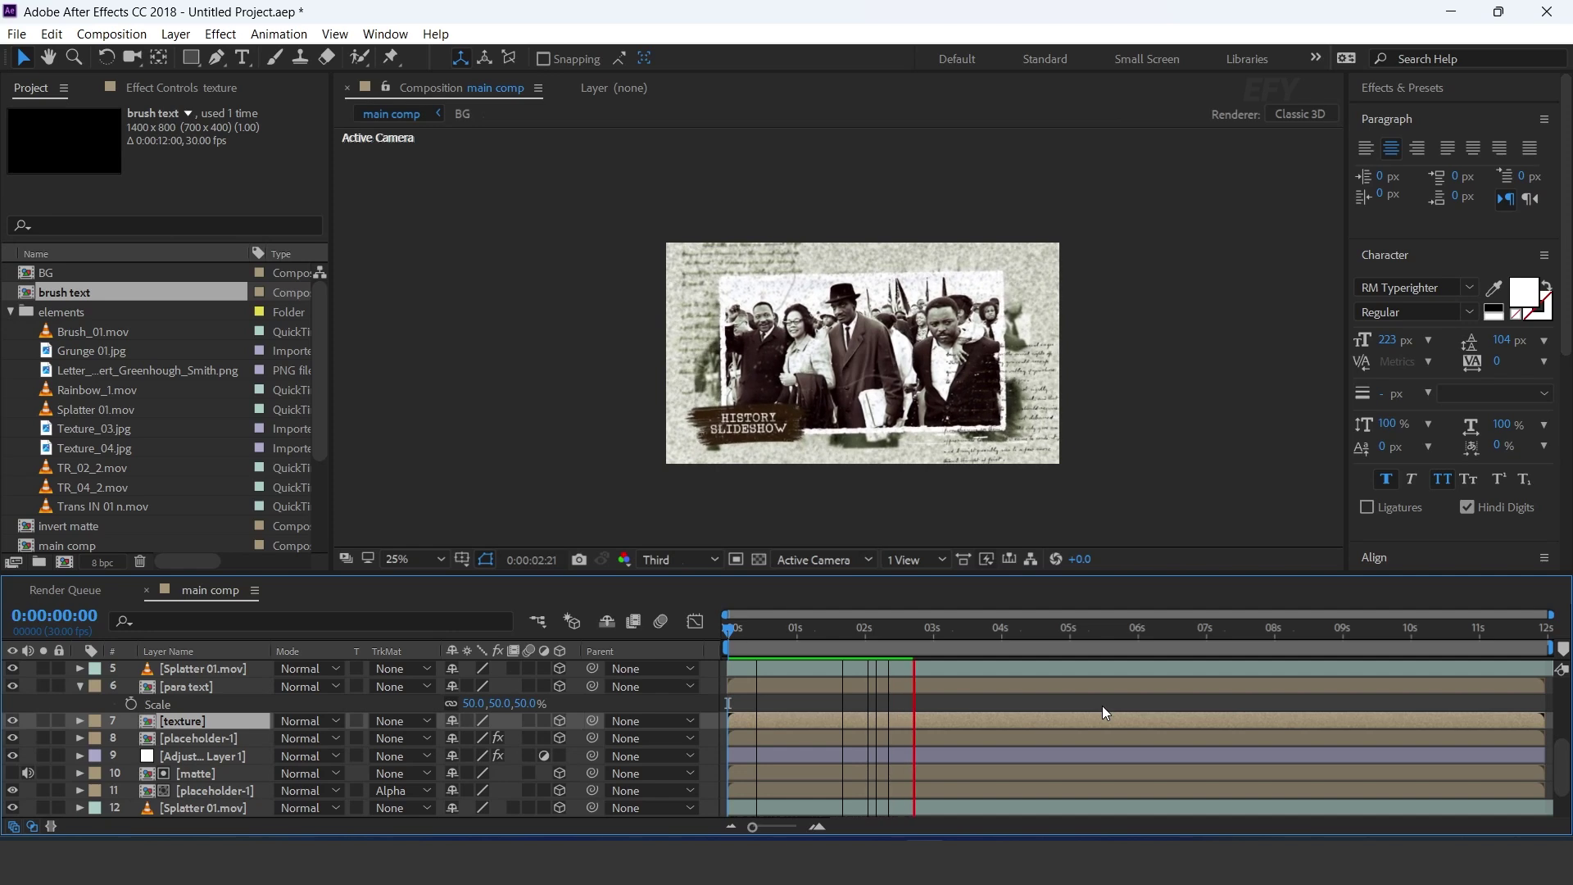
# Step: Add the expression wiggle(2,2) to the texture layer's Position and copy the expression text
pyautogui.moveTo(946, 635); pyautogui.dragTo(978, 633)
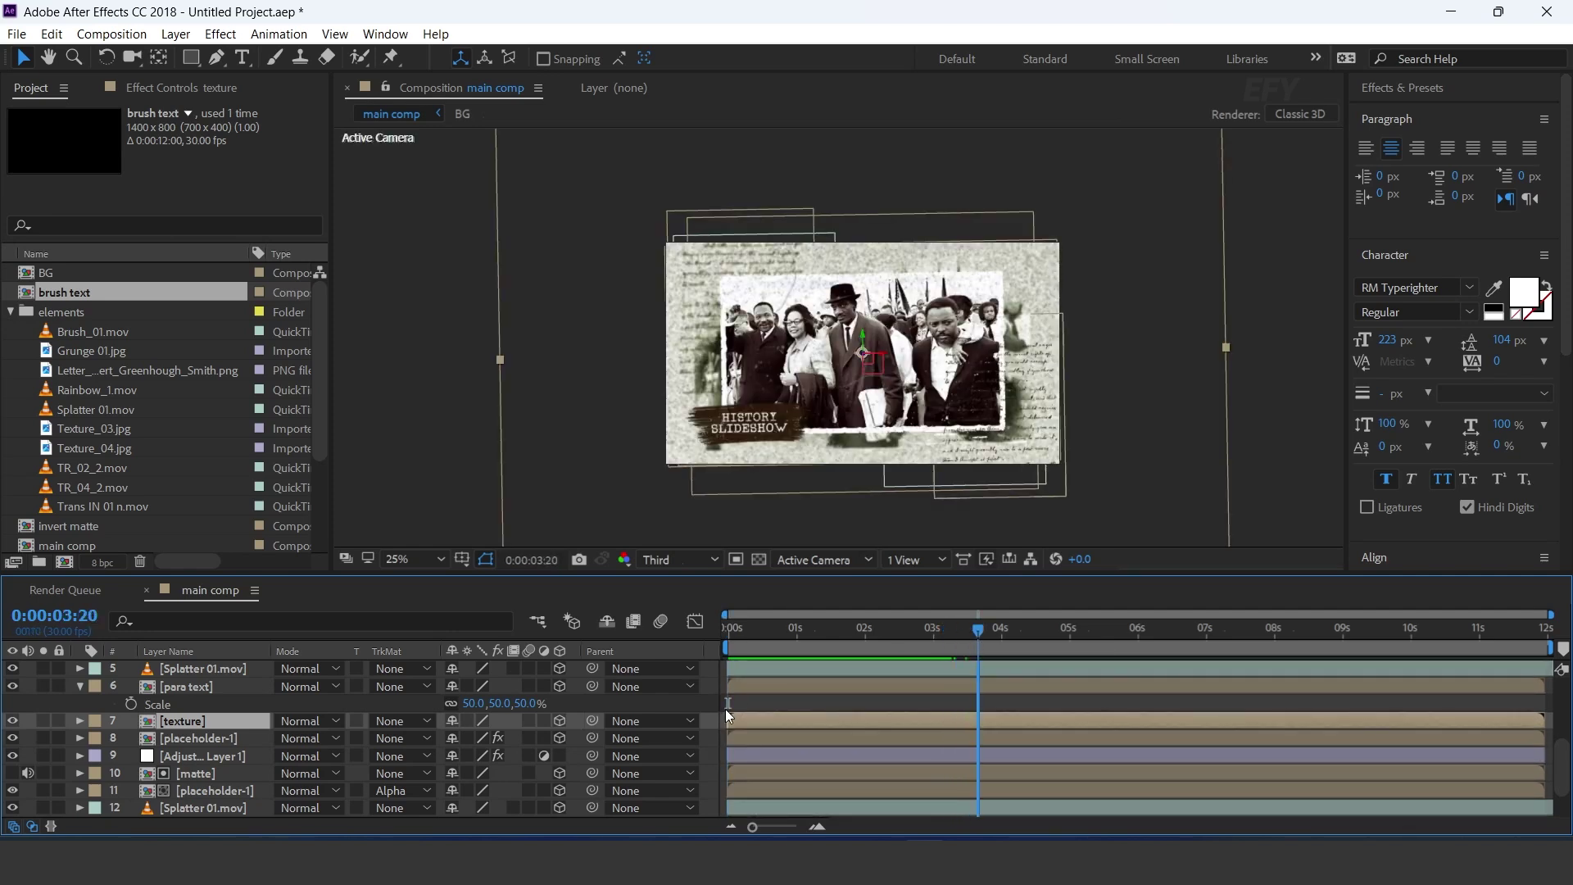
pyautogui.click(714, 682)
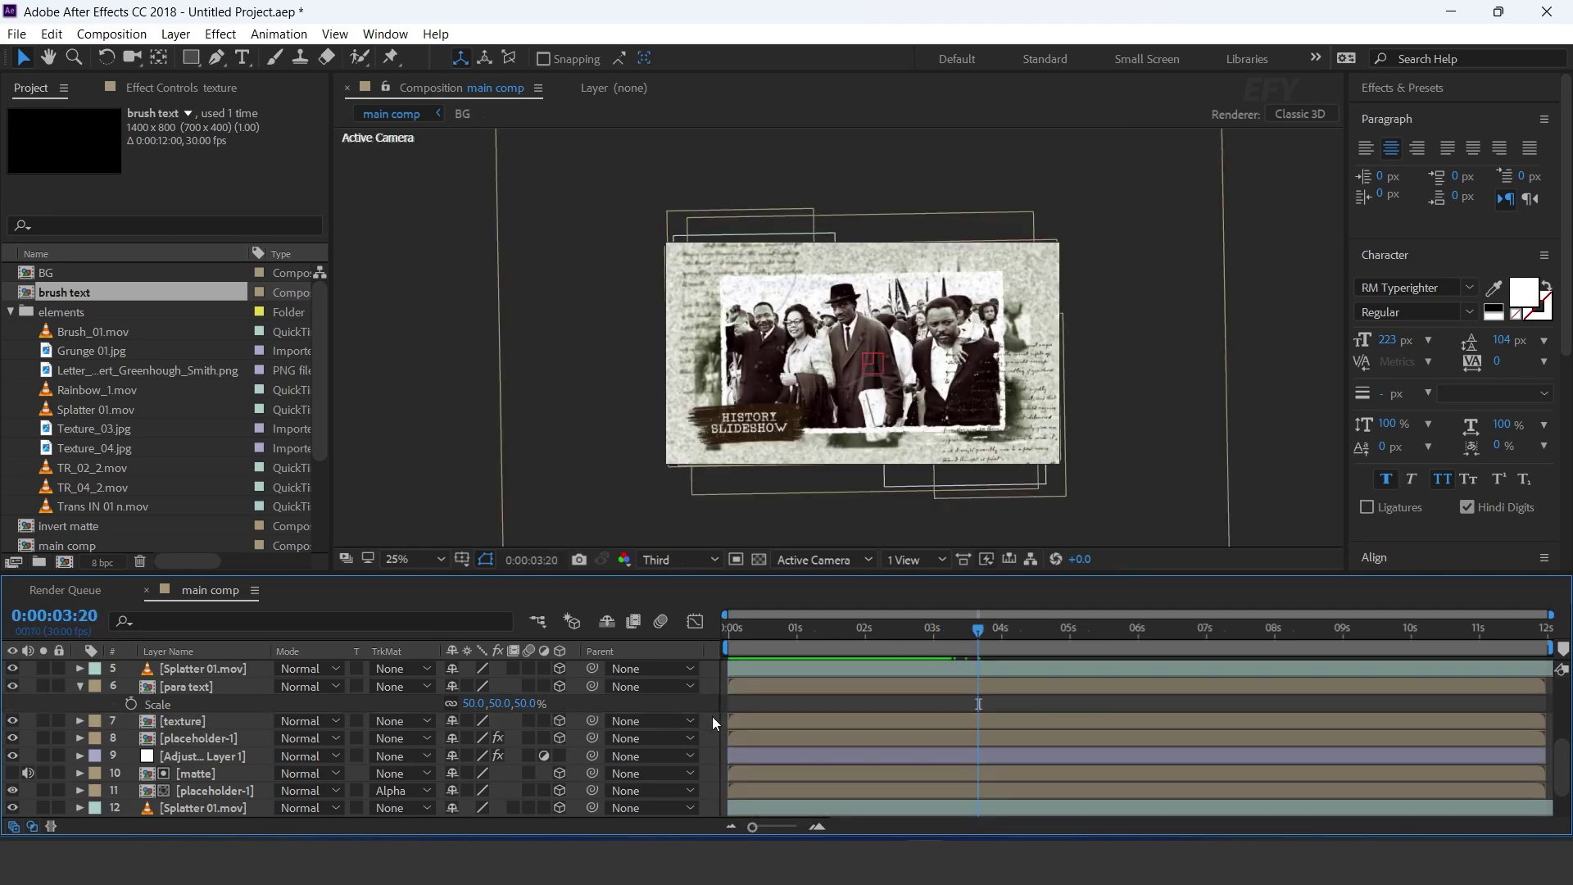
pyautogui.click(194, 721)
pyautogui.press('p')
pyautogui.keyDown('alt'); pyautogui.click(131, 739); pyautogui.keyUp('alt')
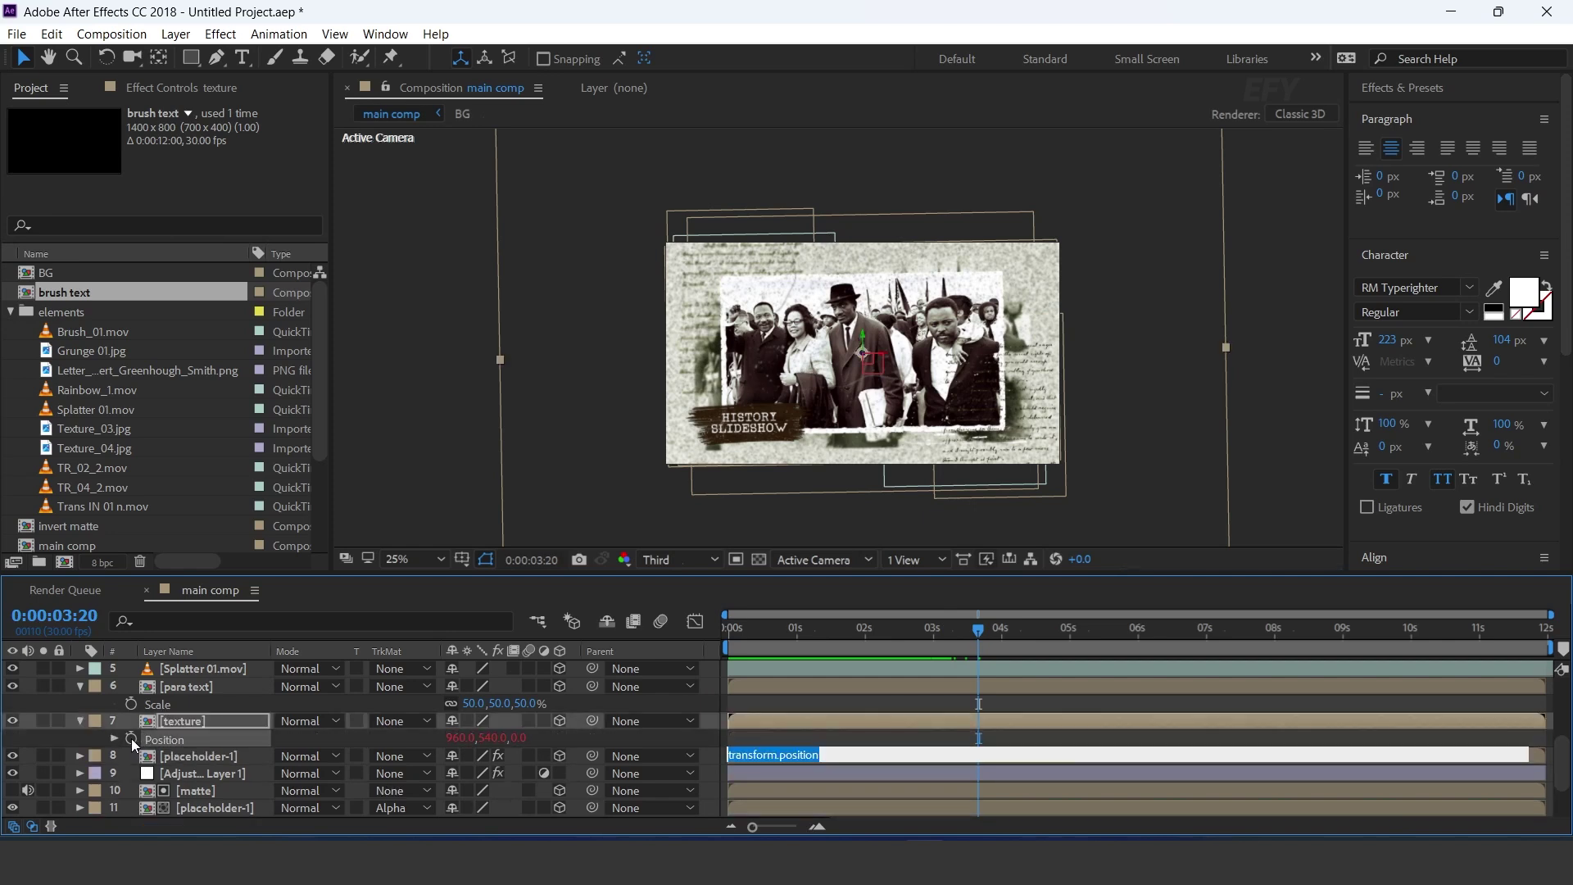
pyautogui.write('wigg')
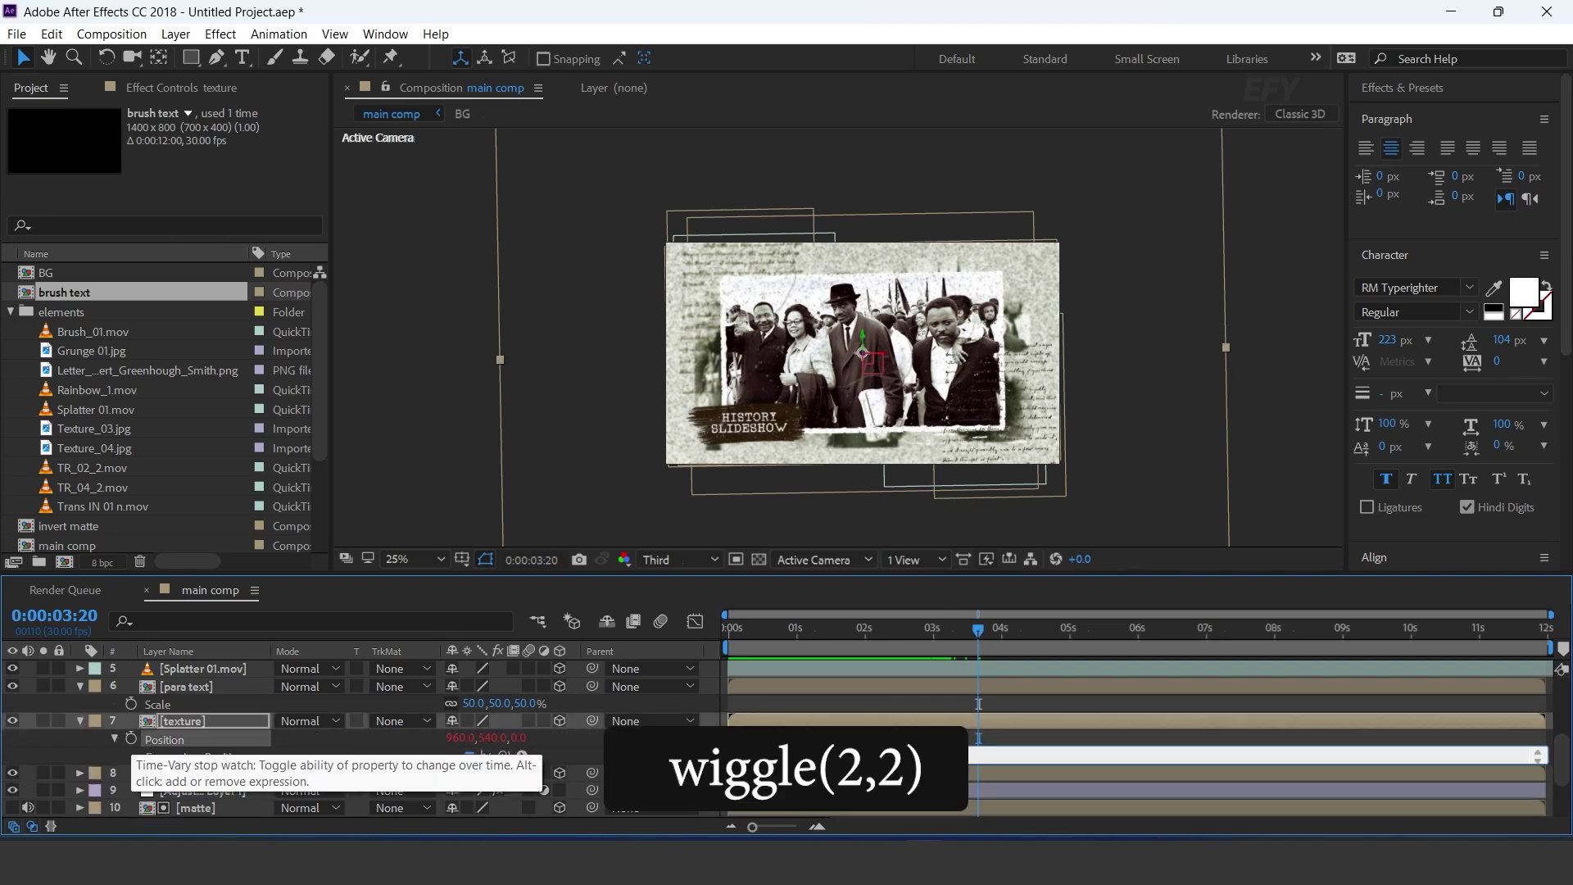
pyautogui.write('le(2,2)')
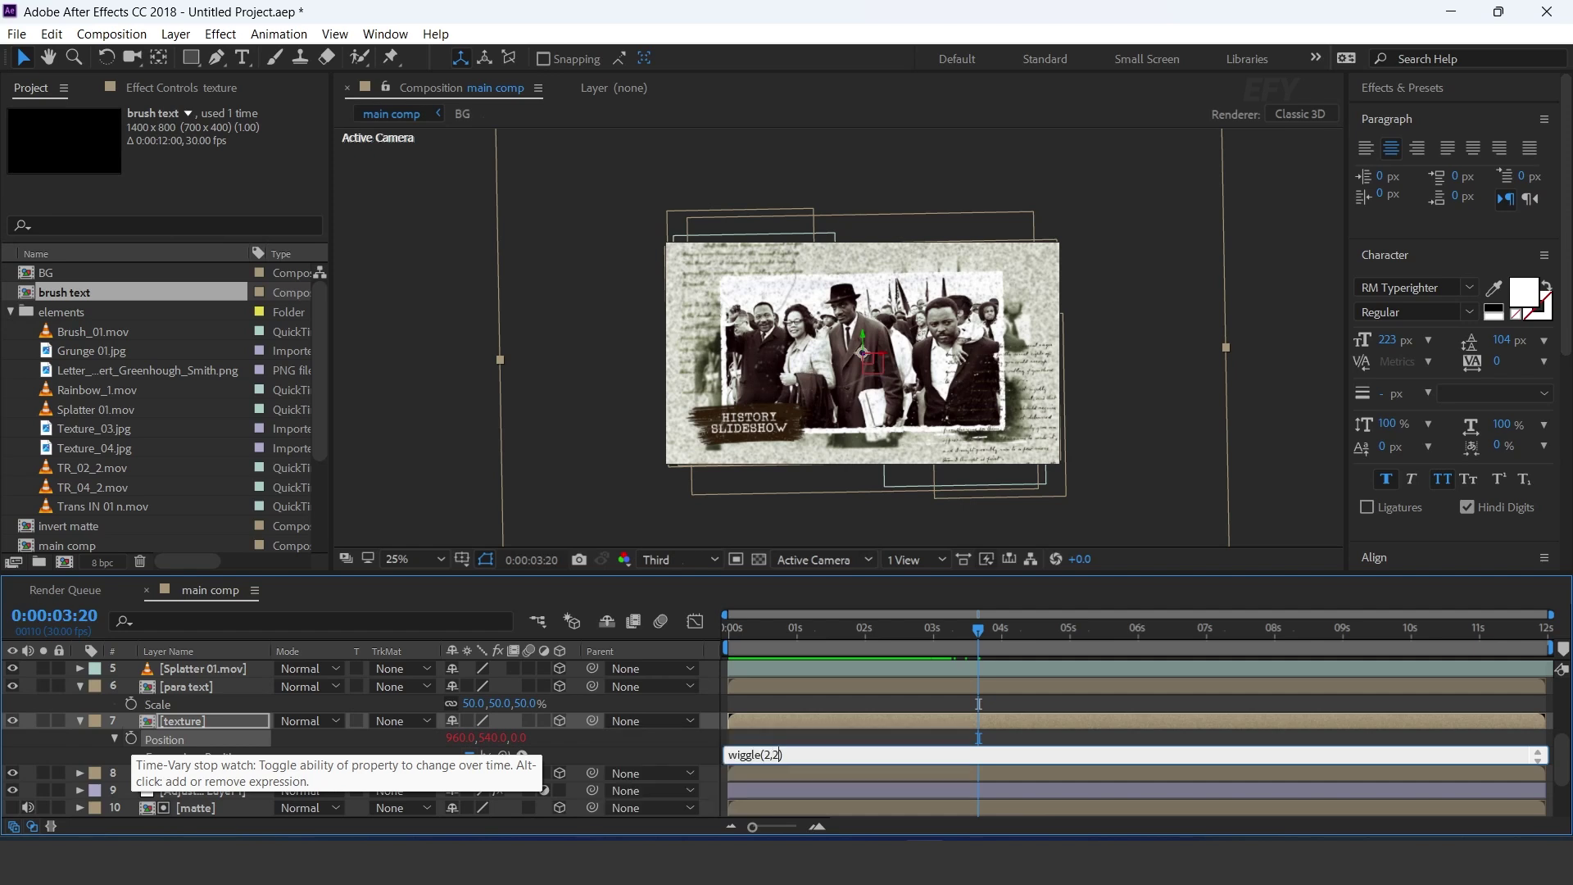
pyautogui.moveTo(826, 756); pyautogui.dragTo(701, 760)
pyautogui.hotkey('ctrl', 'c')
pyautogui.click(807, 721)
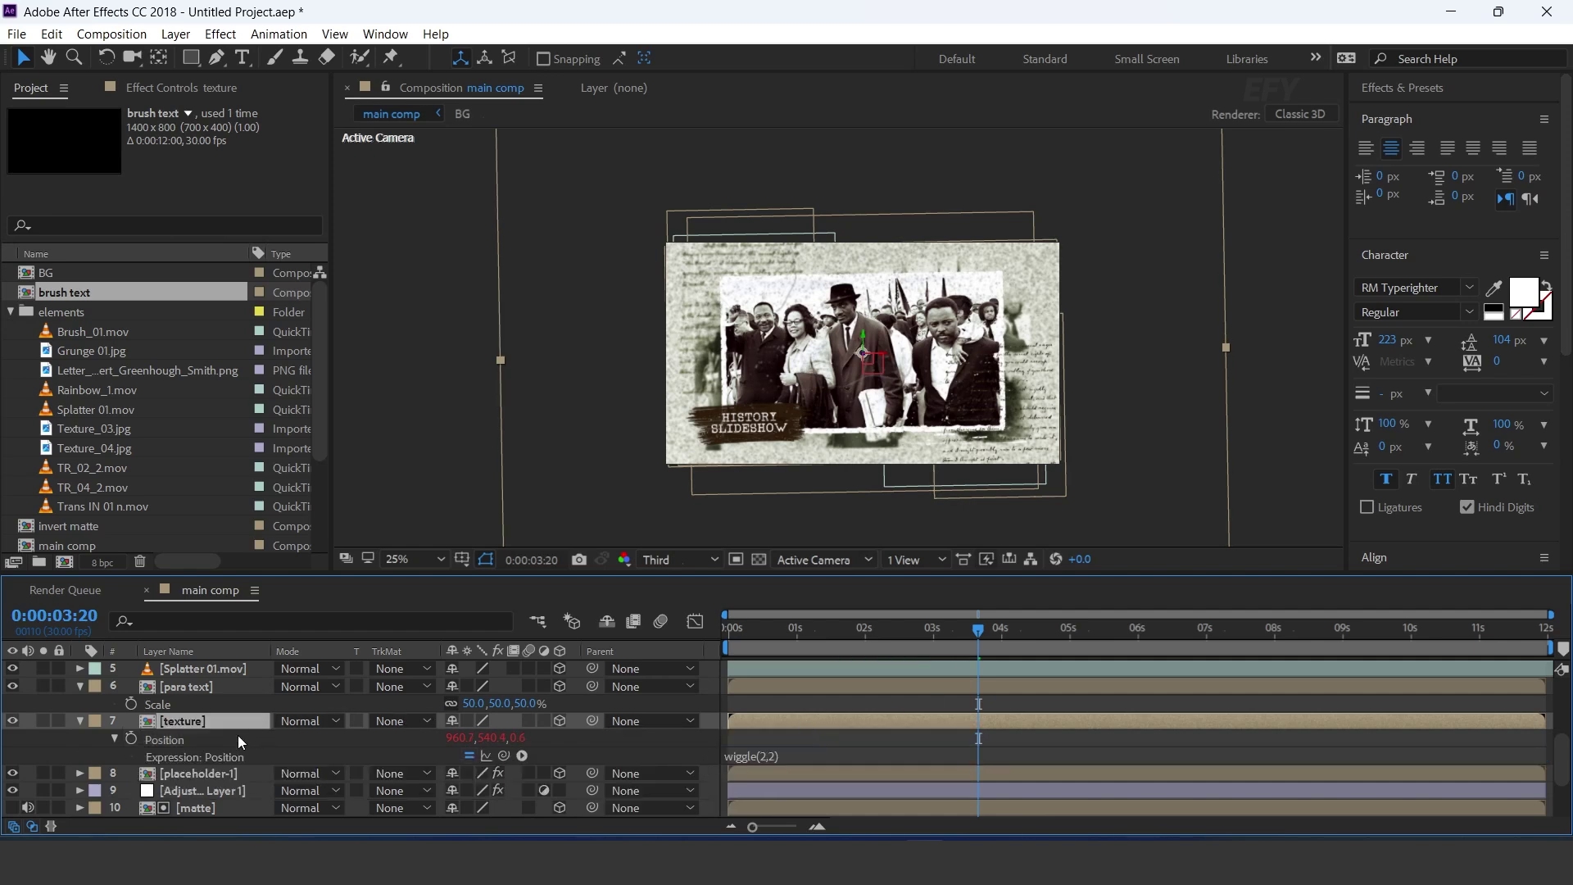
# Step: Apply the copied wiggle(2,2) expression to the Position of the placeholder-1 photo, layer 8
pyautogui.click(218, 778)
pyautogui.press('p')
pyautogui.scroll(-1, 230, 754)
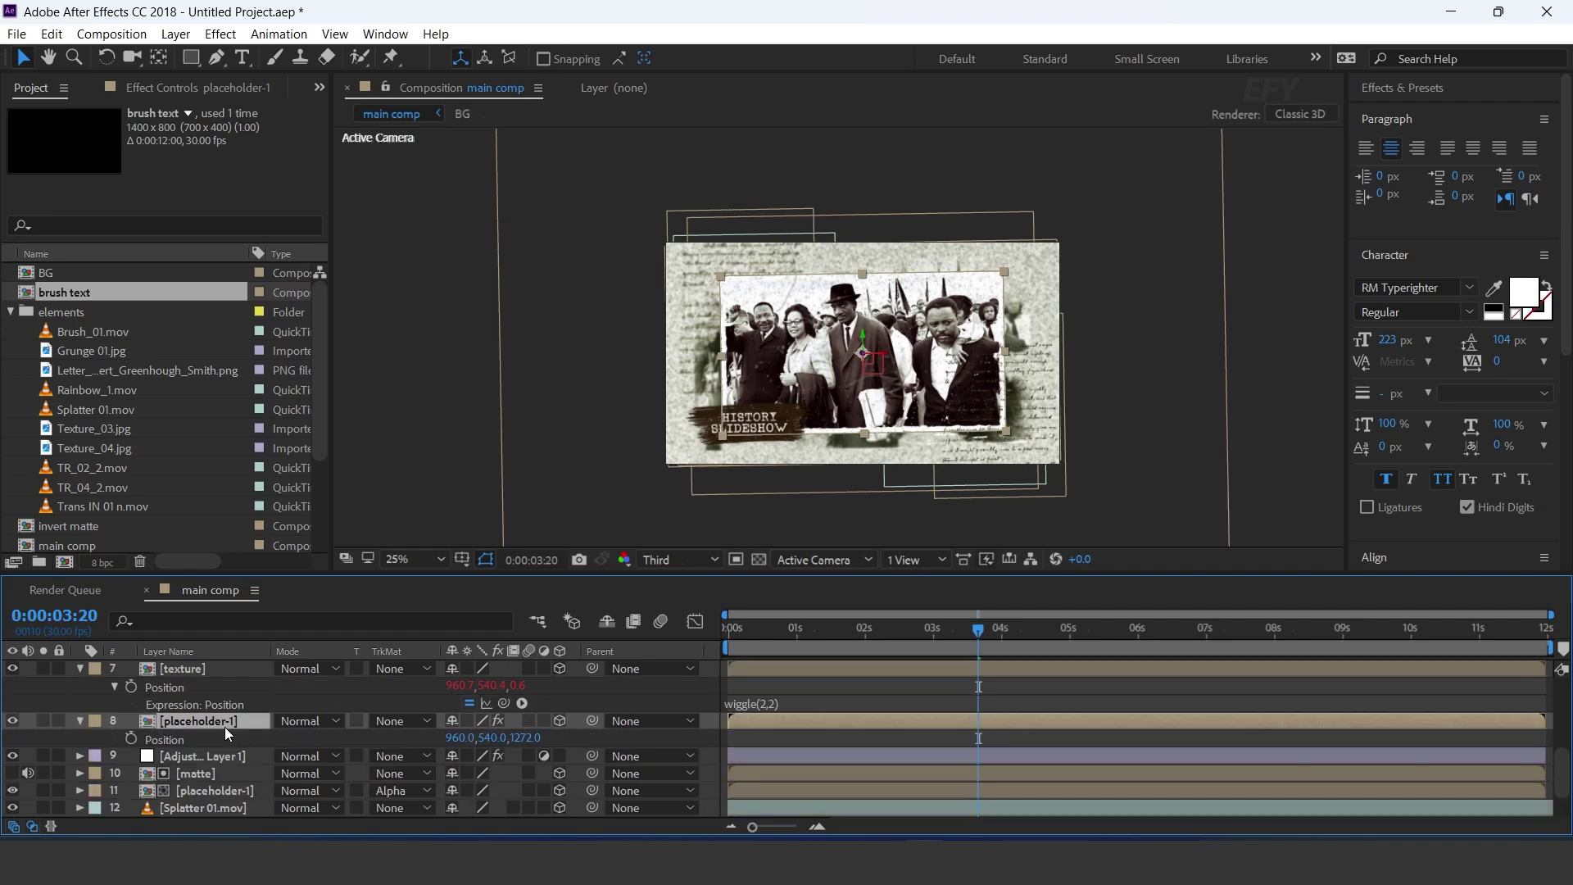
pyautogui.keyDown('alt'); pyautogui.click(128, 737); pyautogui.keyUp('alt')
pyautogui.hotkey('ctrl', 'v')
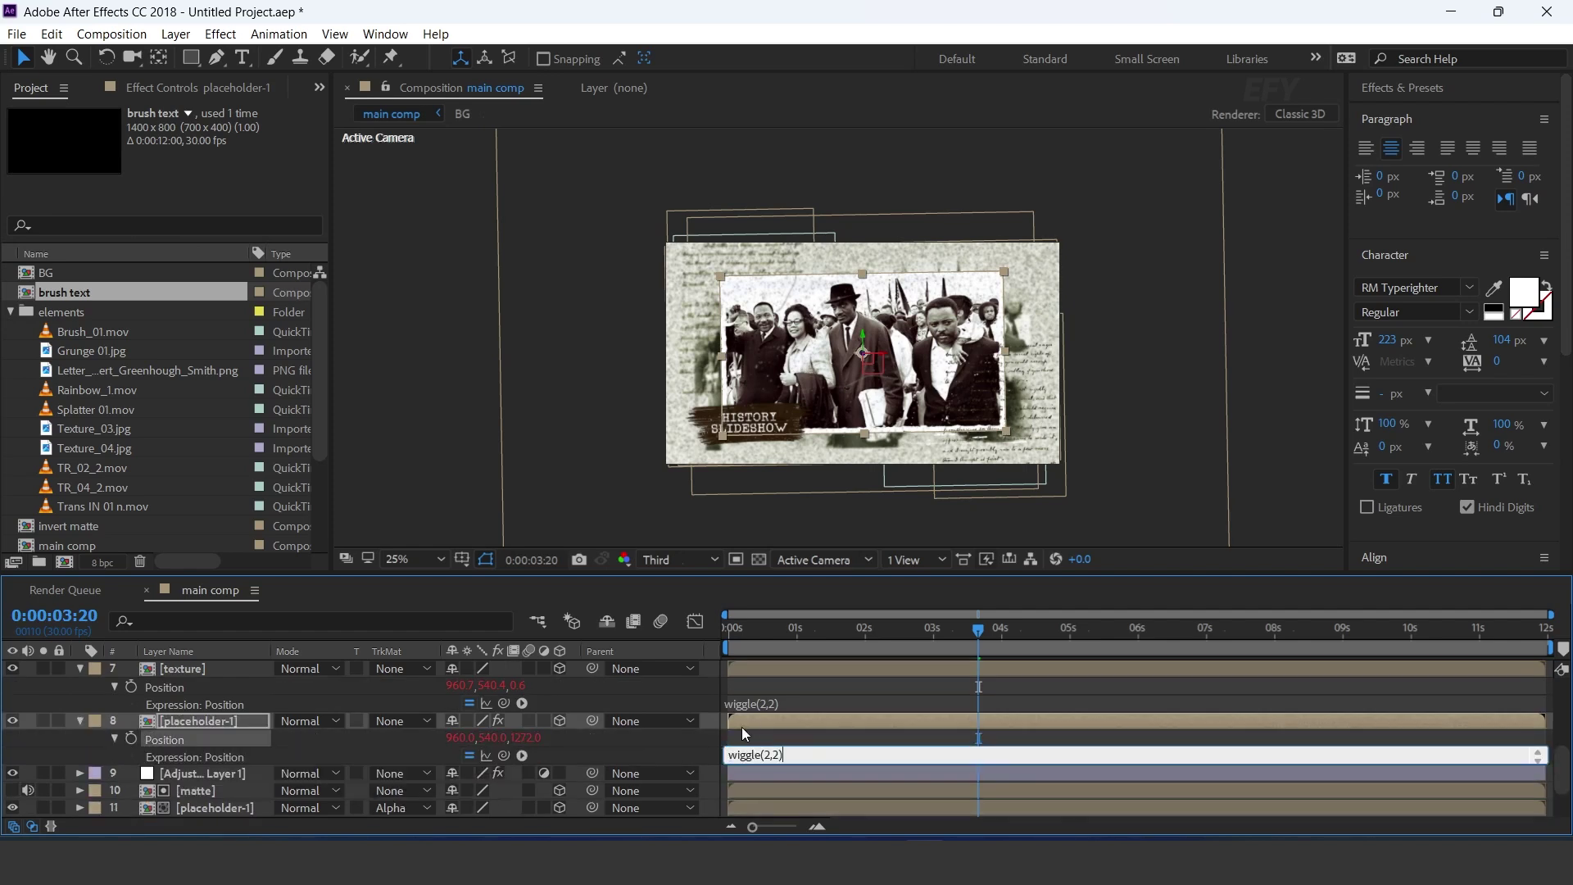
pyautogui.click(778, 722)
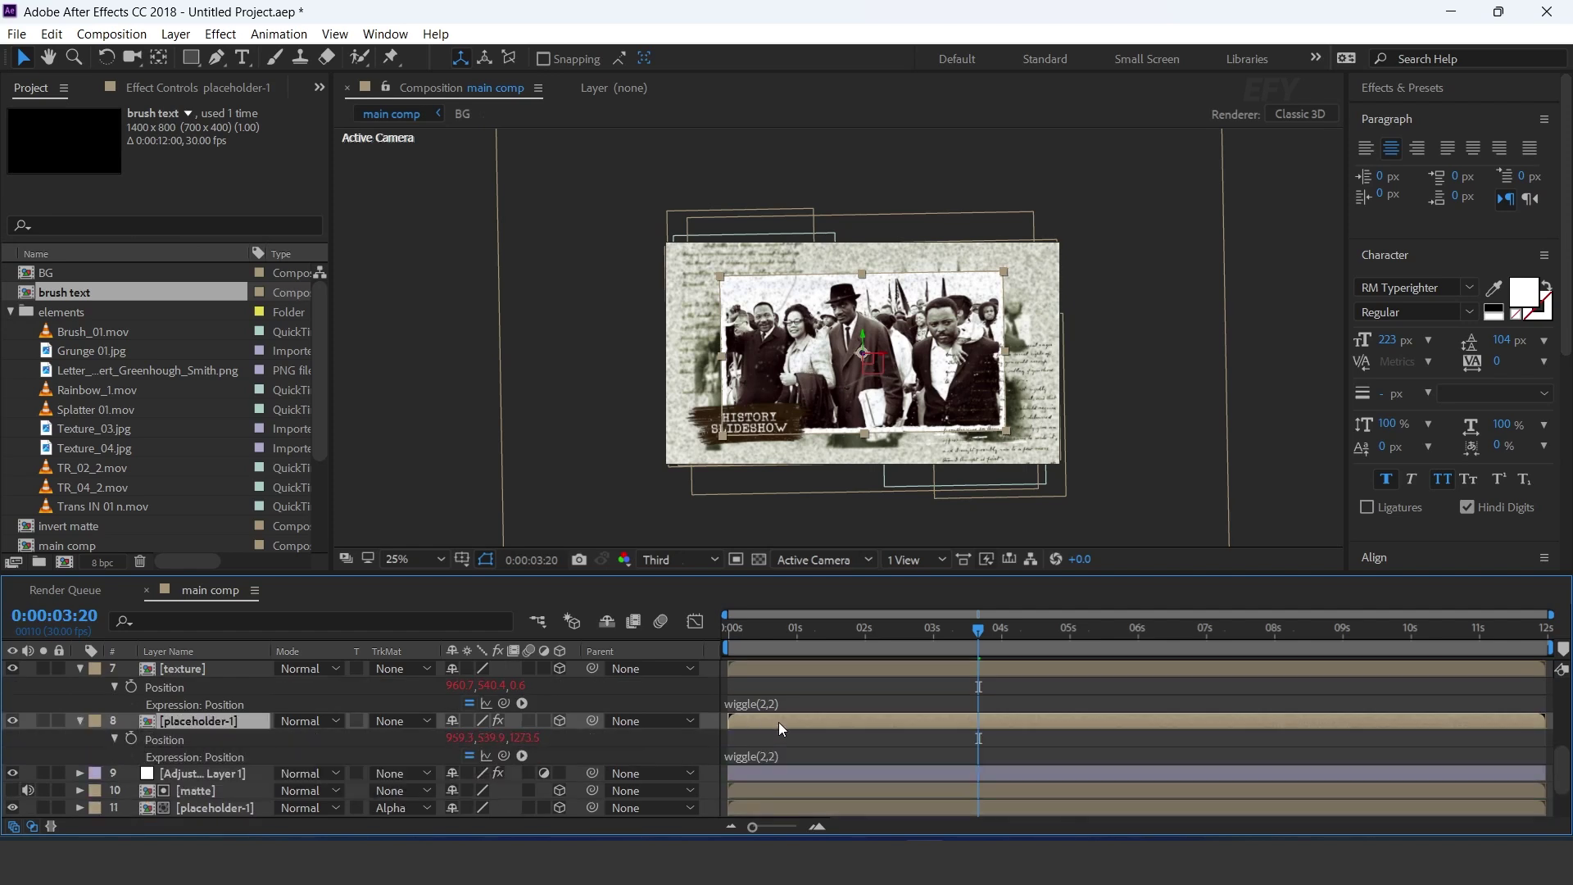
# Step: Preview the animation from the start with the composition view enlarged to 50%
pyautogui.click(745, 628)
pyautogui.press('space')
pyautogui.scroll(1, 1142, 544)
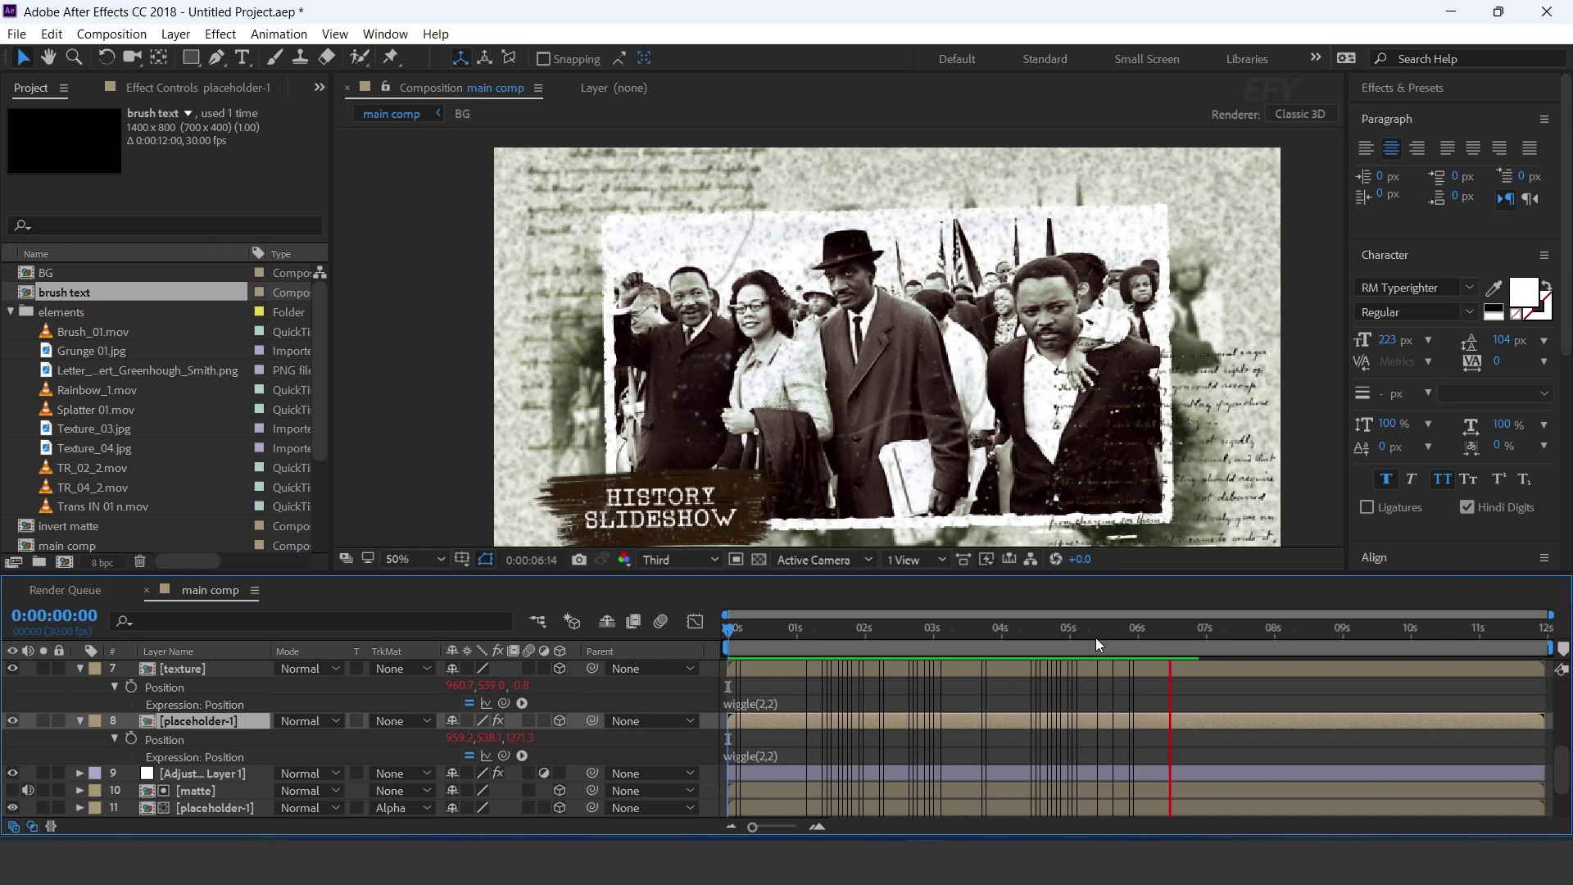
pyautogui.click(735, 651)
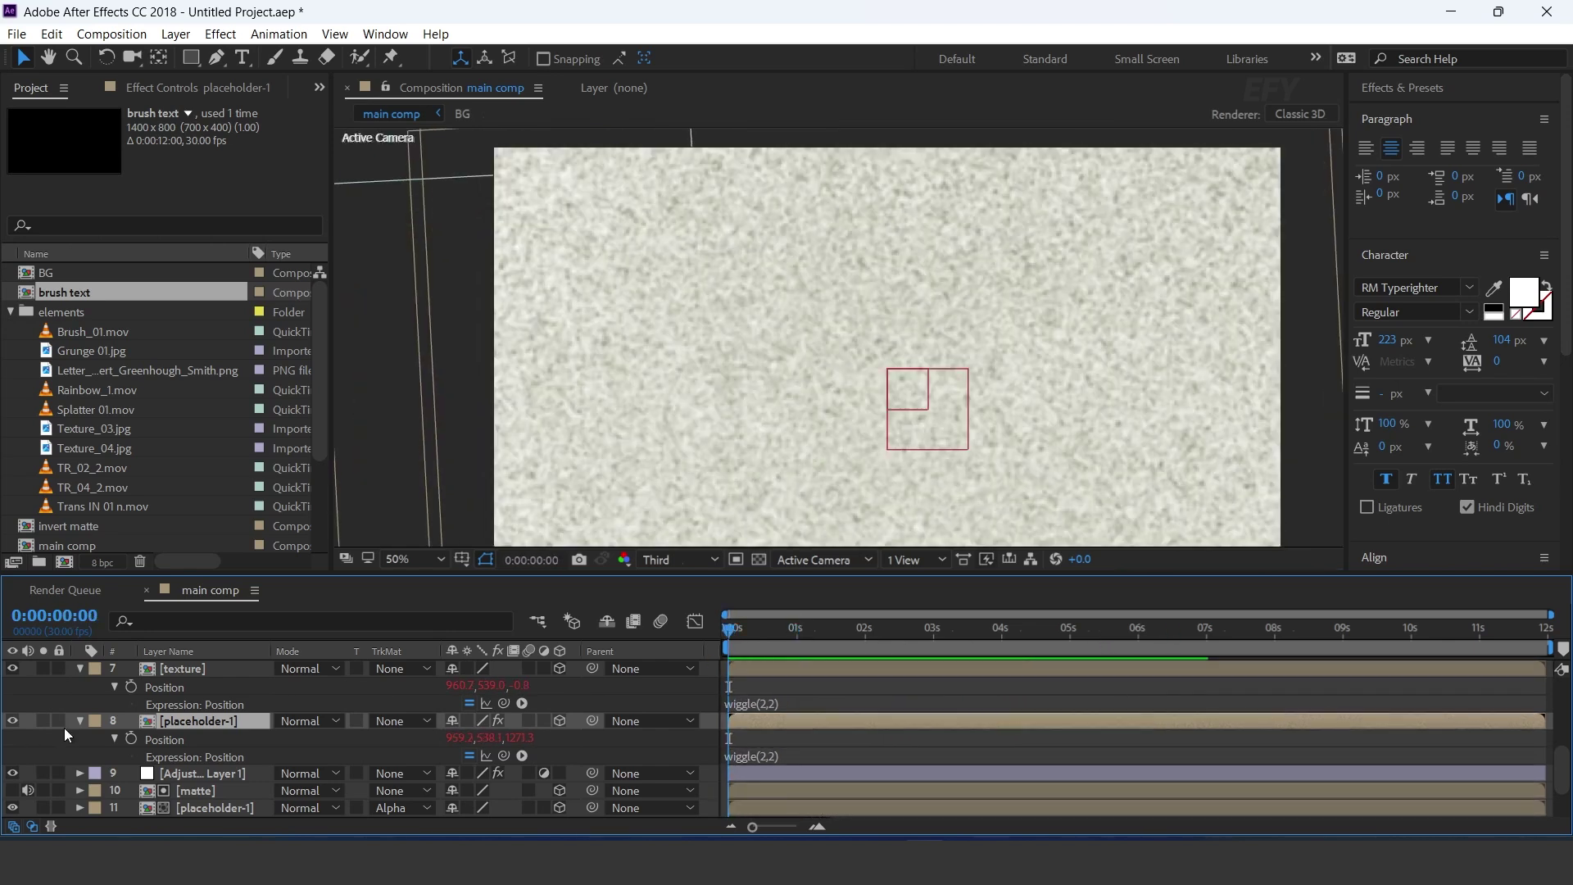
# Step: Keyframe the post null's Scale at 100% at 0:00:02:02 and at 105% at 0:00:06:02
pyautogui.click(79, 720)
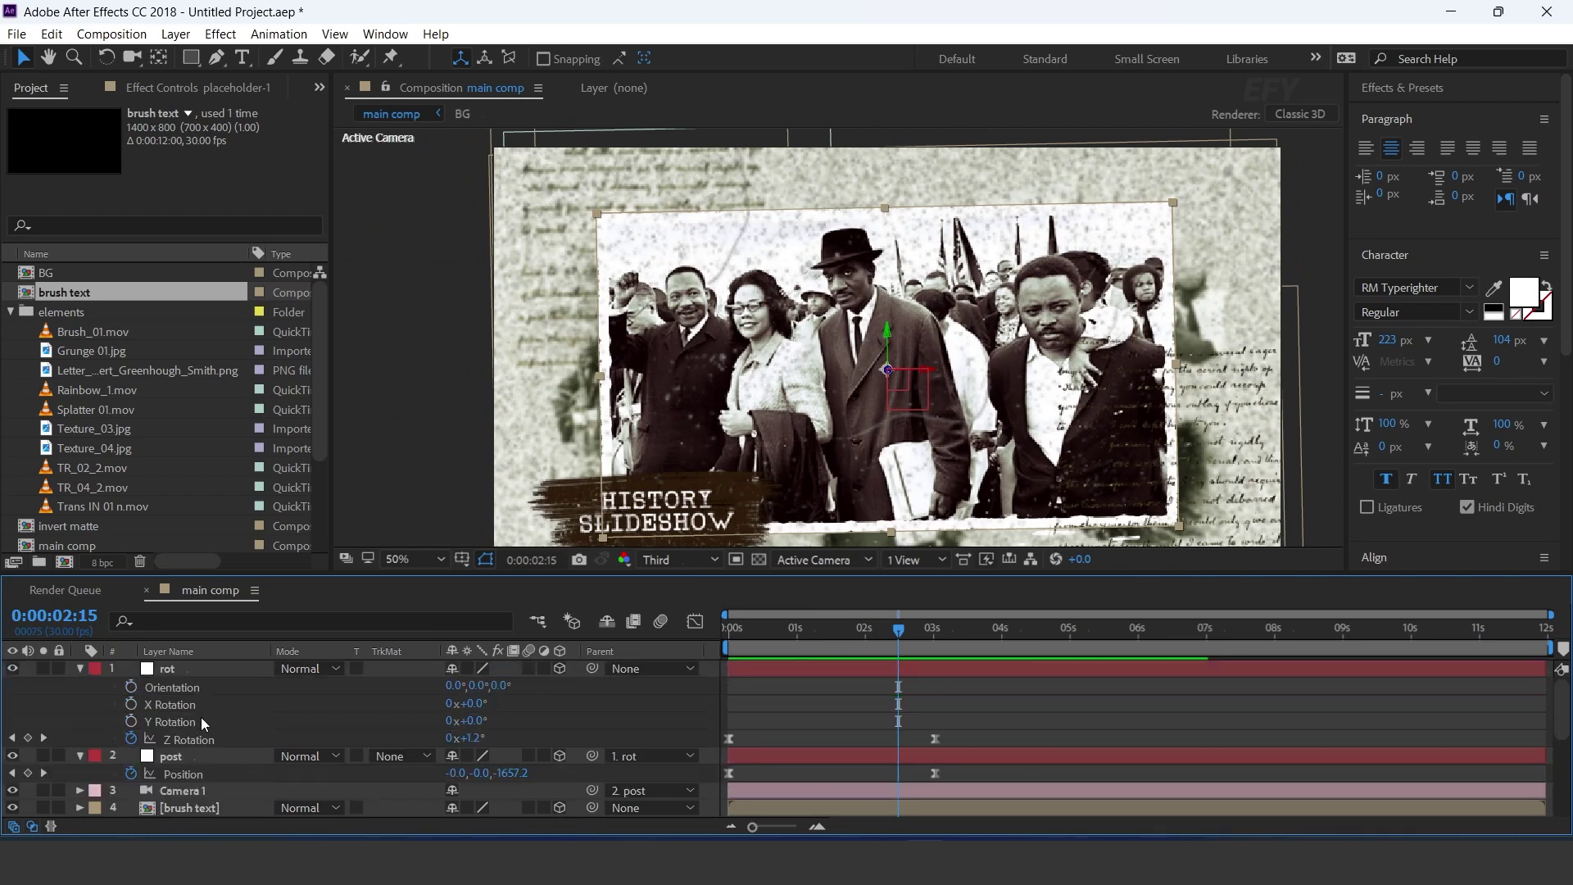
pyautogui.click(200, 757)
pyautogui.press('s')
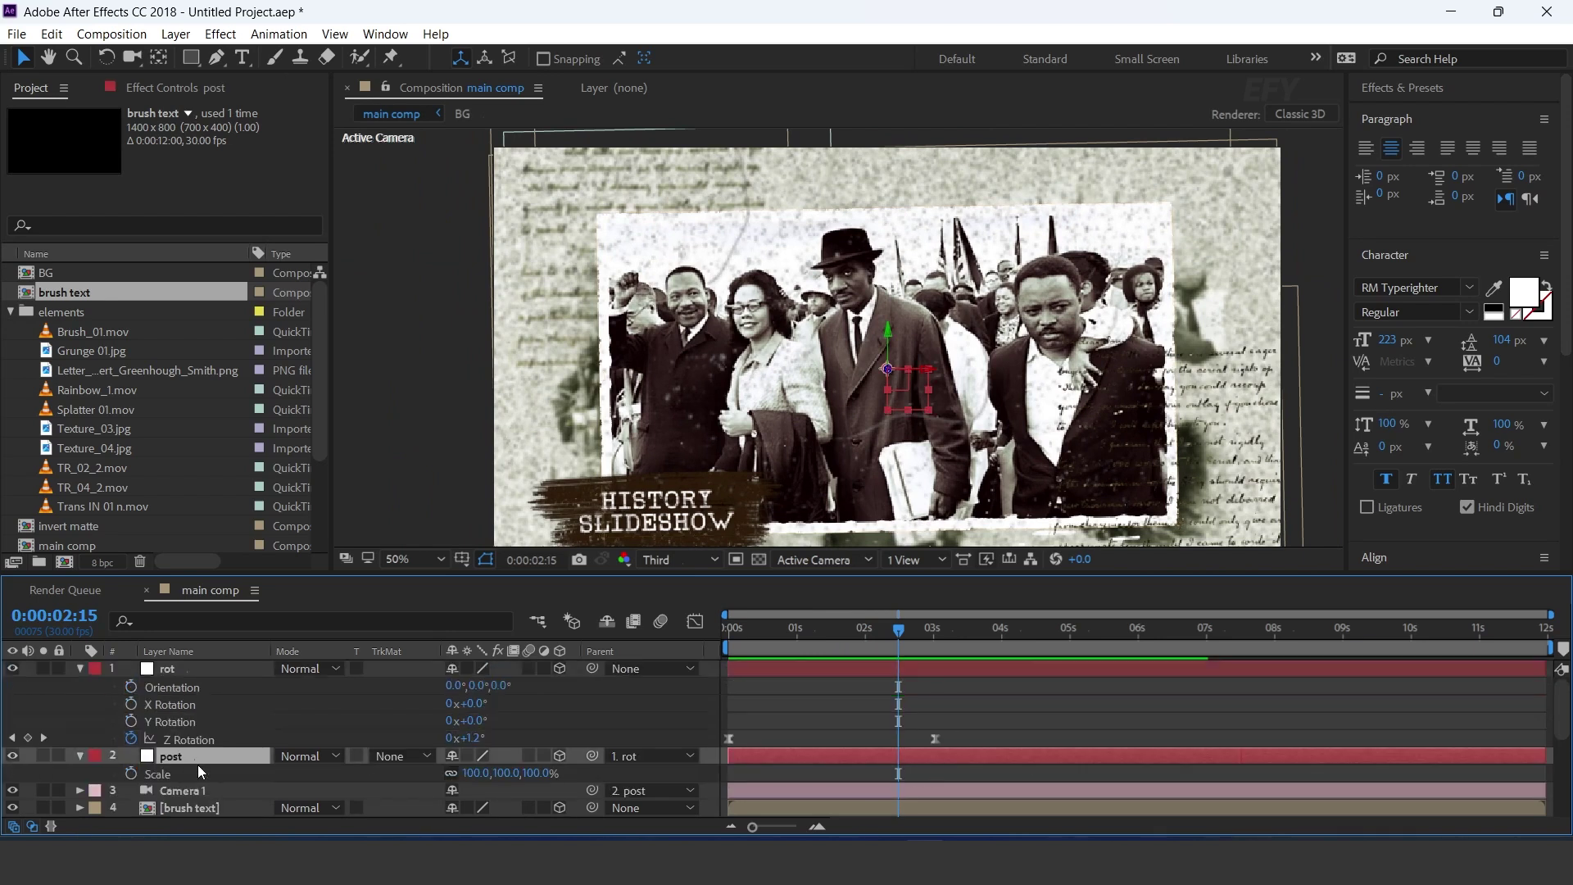
pyautogui.moveTo(876, 633); pyautogui.dragTo(868, 632)
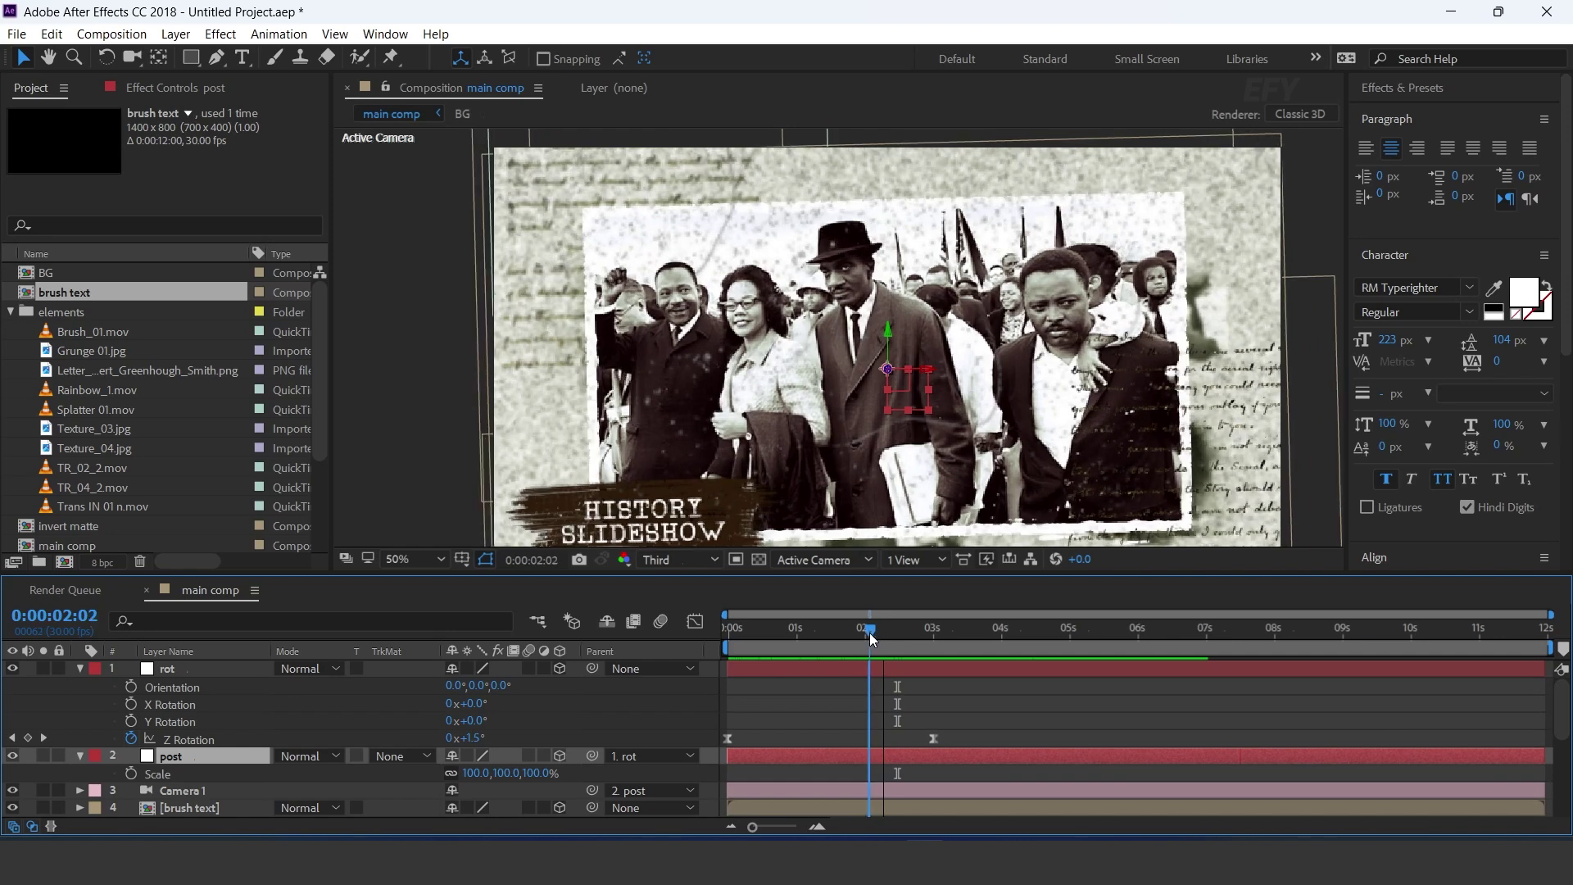
pyautogui.click(130, 773)
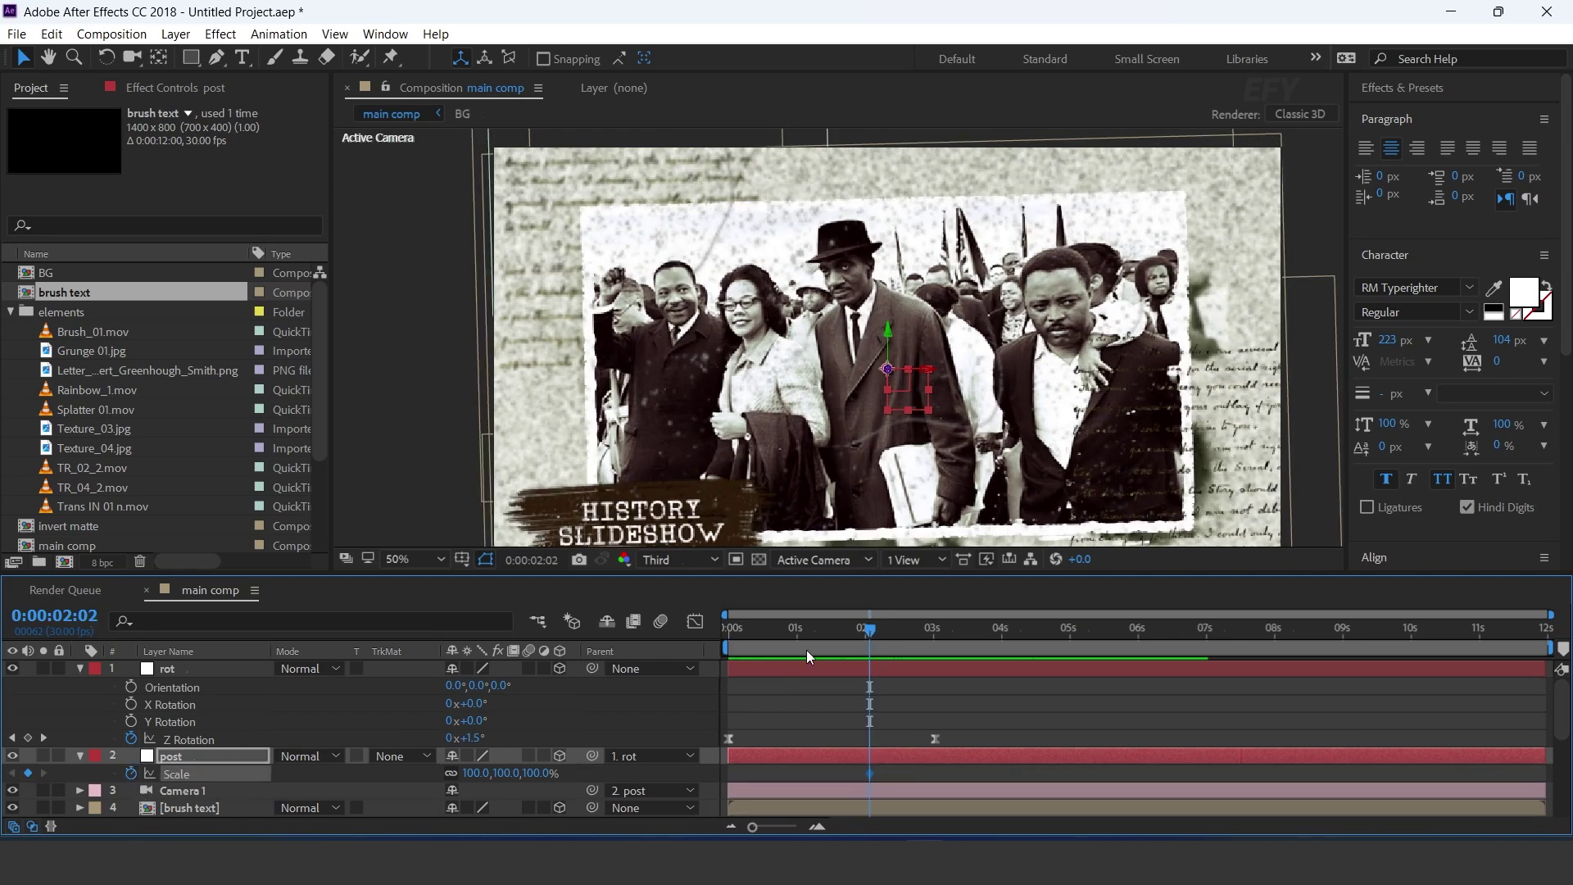
pyautogui.moveTo(922, 627); pyautogui.dragTo(1145, 632)
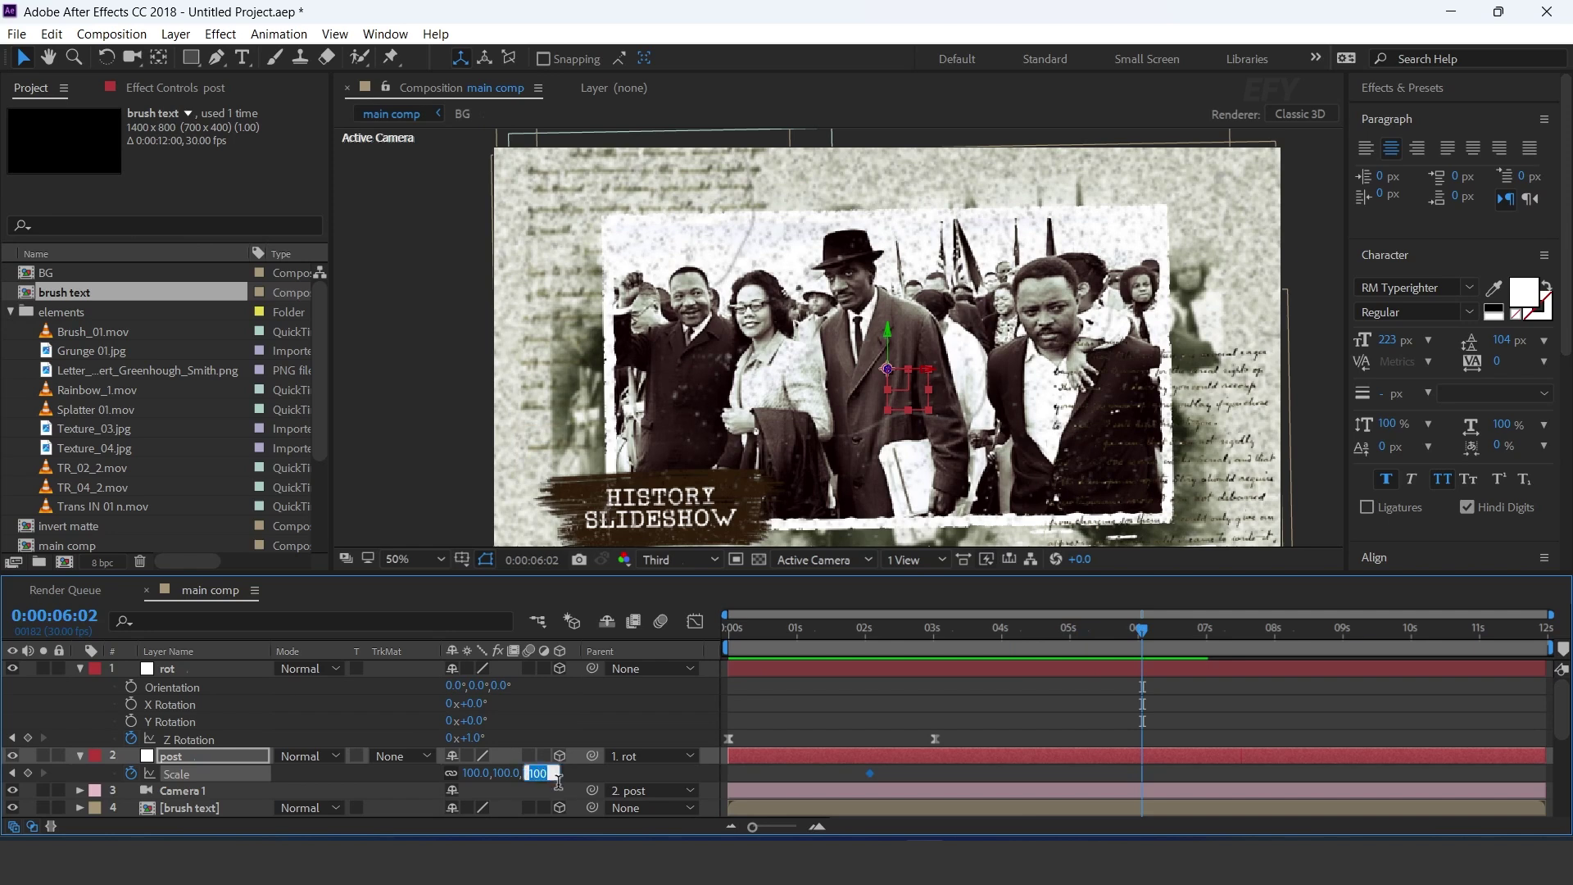
pyautogui.write('105')
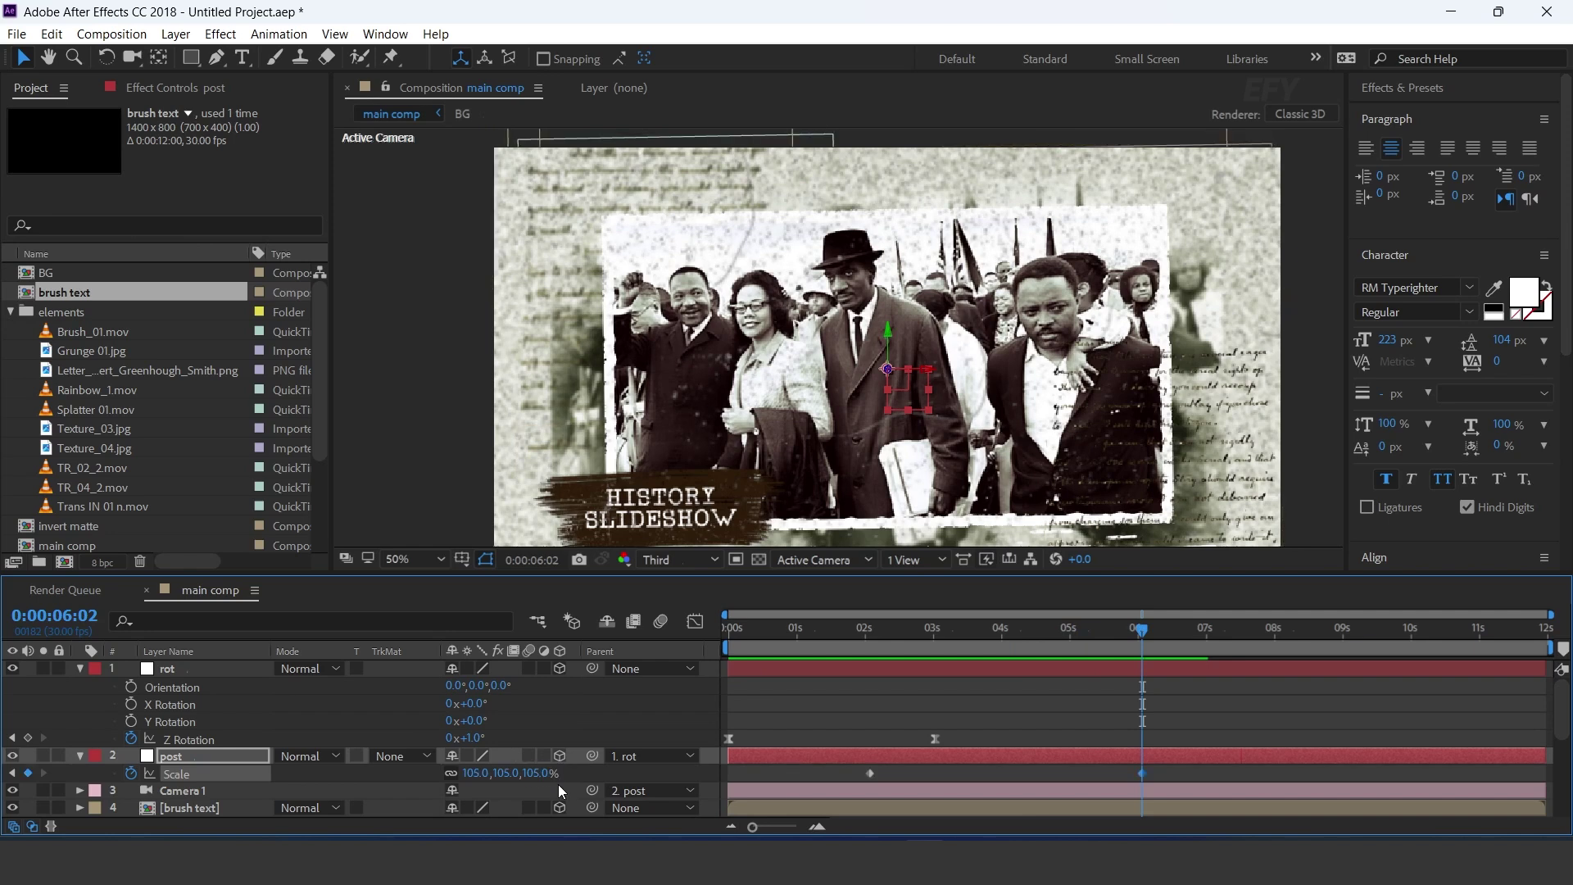
pyautogui.press('Return')
# Step: Apply Easy Ease to the post null's Scale keyframes and end the work area at about 0:00:06:25
pyautogui.moveTo(1127, 776); pyautogui.dragTo(831, 780)
pyautogui.rightClick(872, 770)
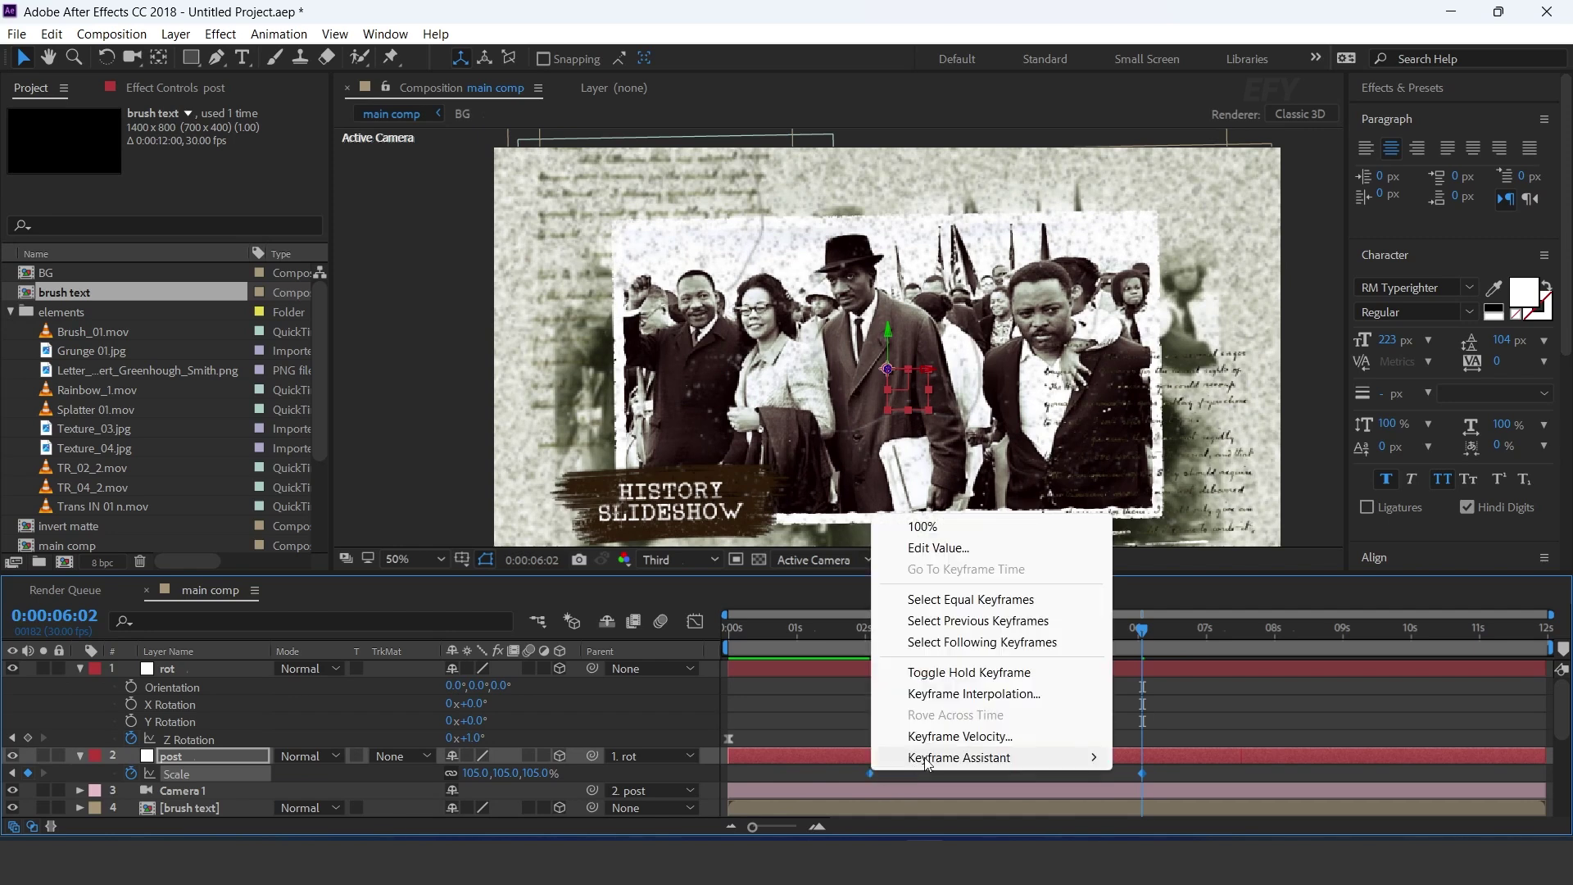
pyautogui.moveTo(984, 853)
pyautogui.click(1207, 610)
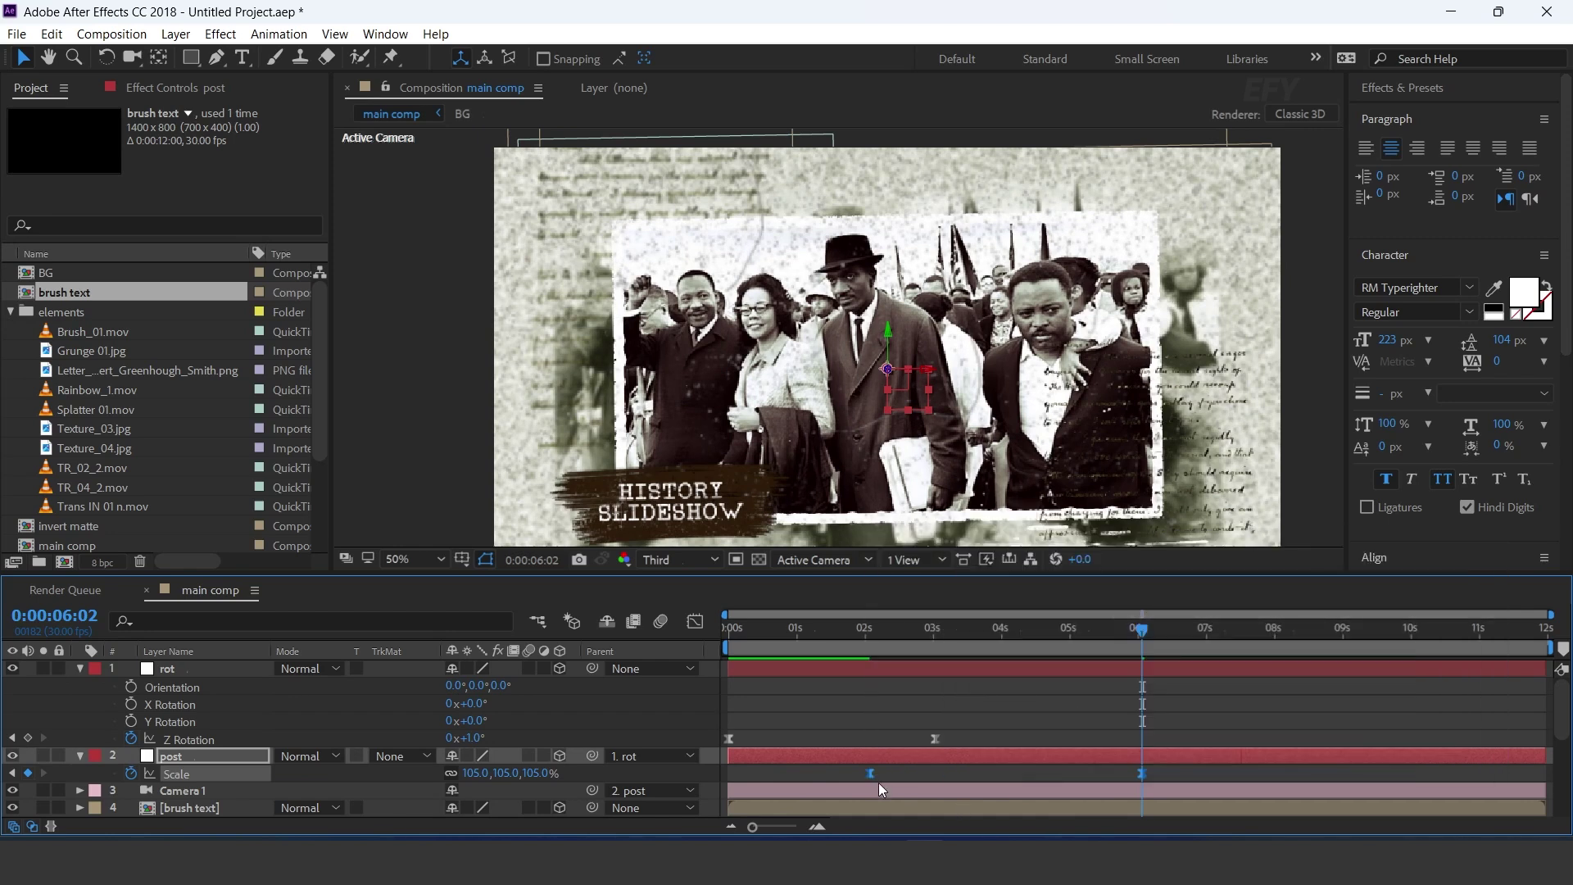
pyautogui.press('space')
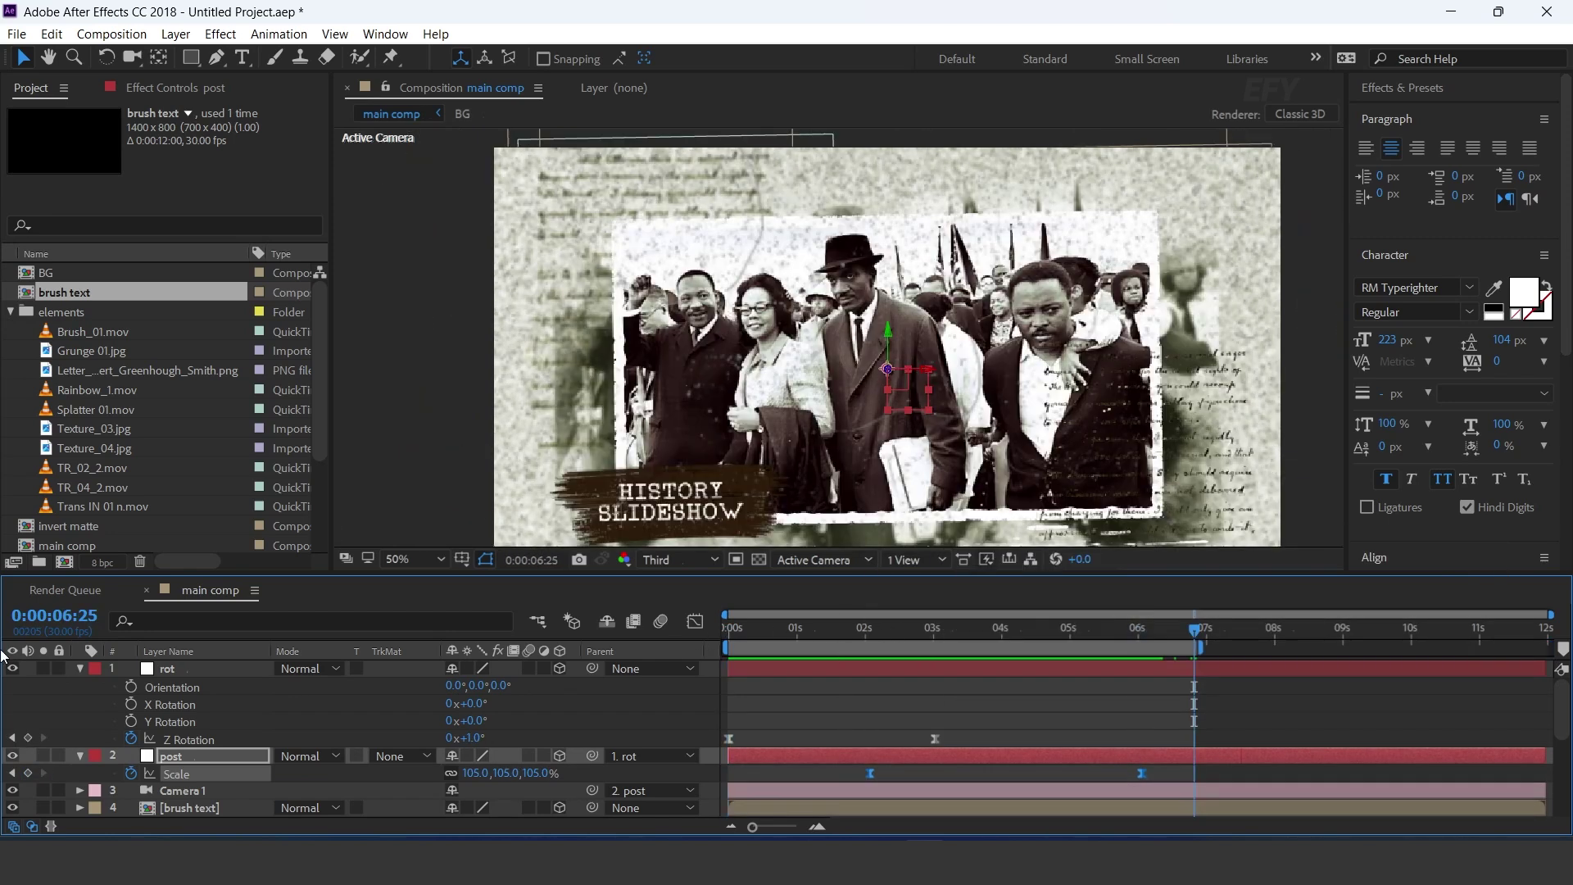
# Step: Collapse the rot and post layers and add a white 1920 × 1080 px solid named "fade in" above them
pyautogui.click(79, 669)
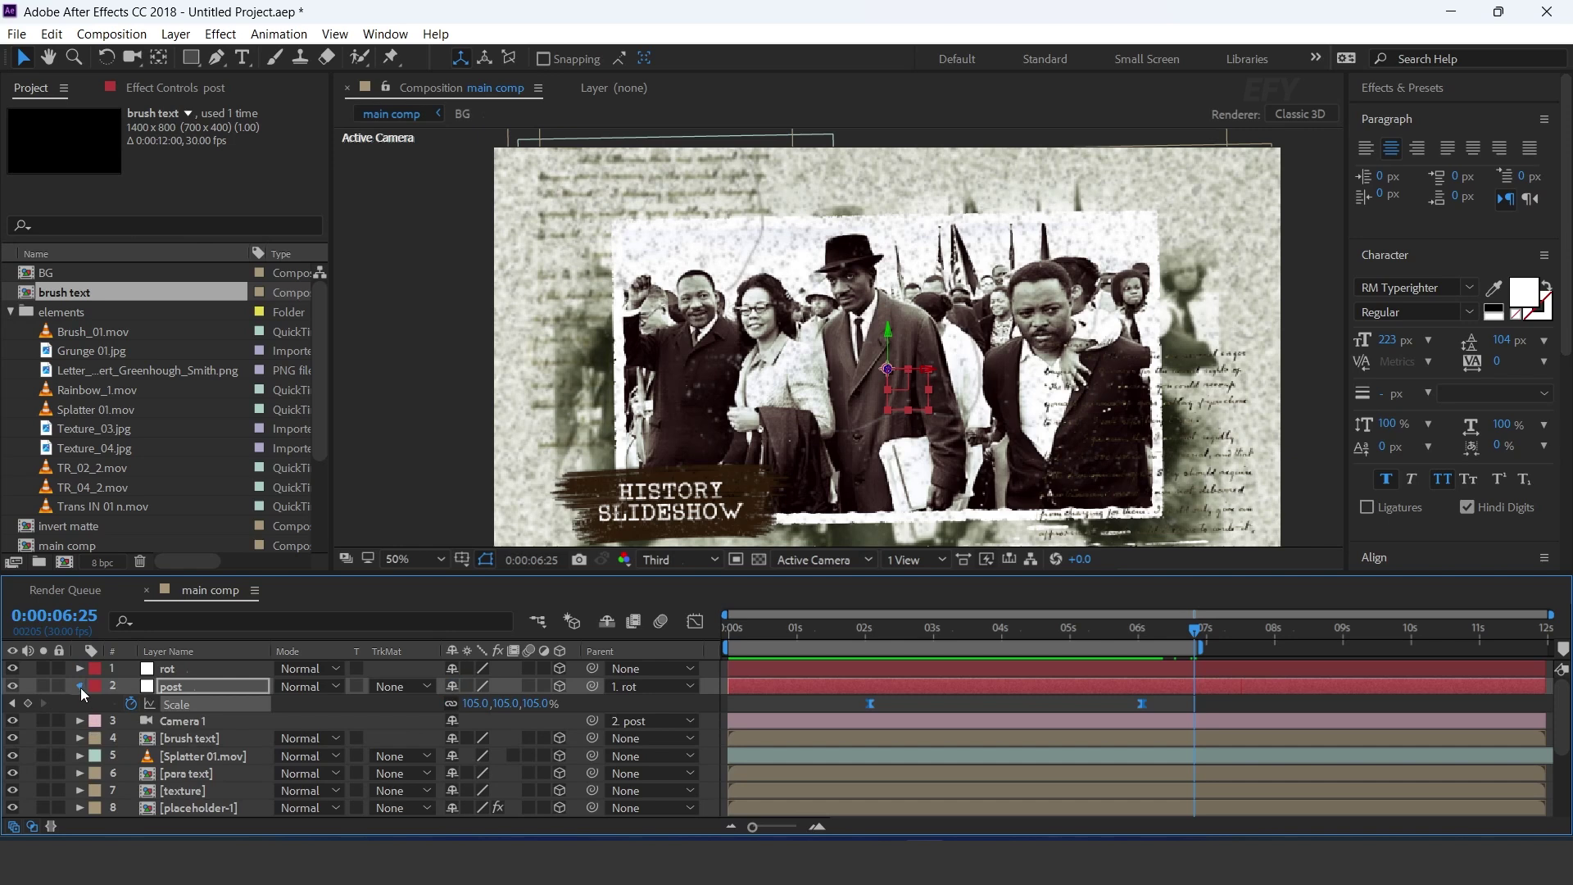
pyautogui.click(80, 687)
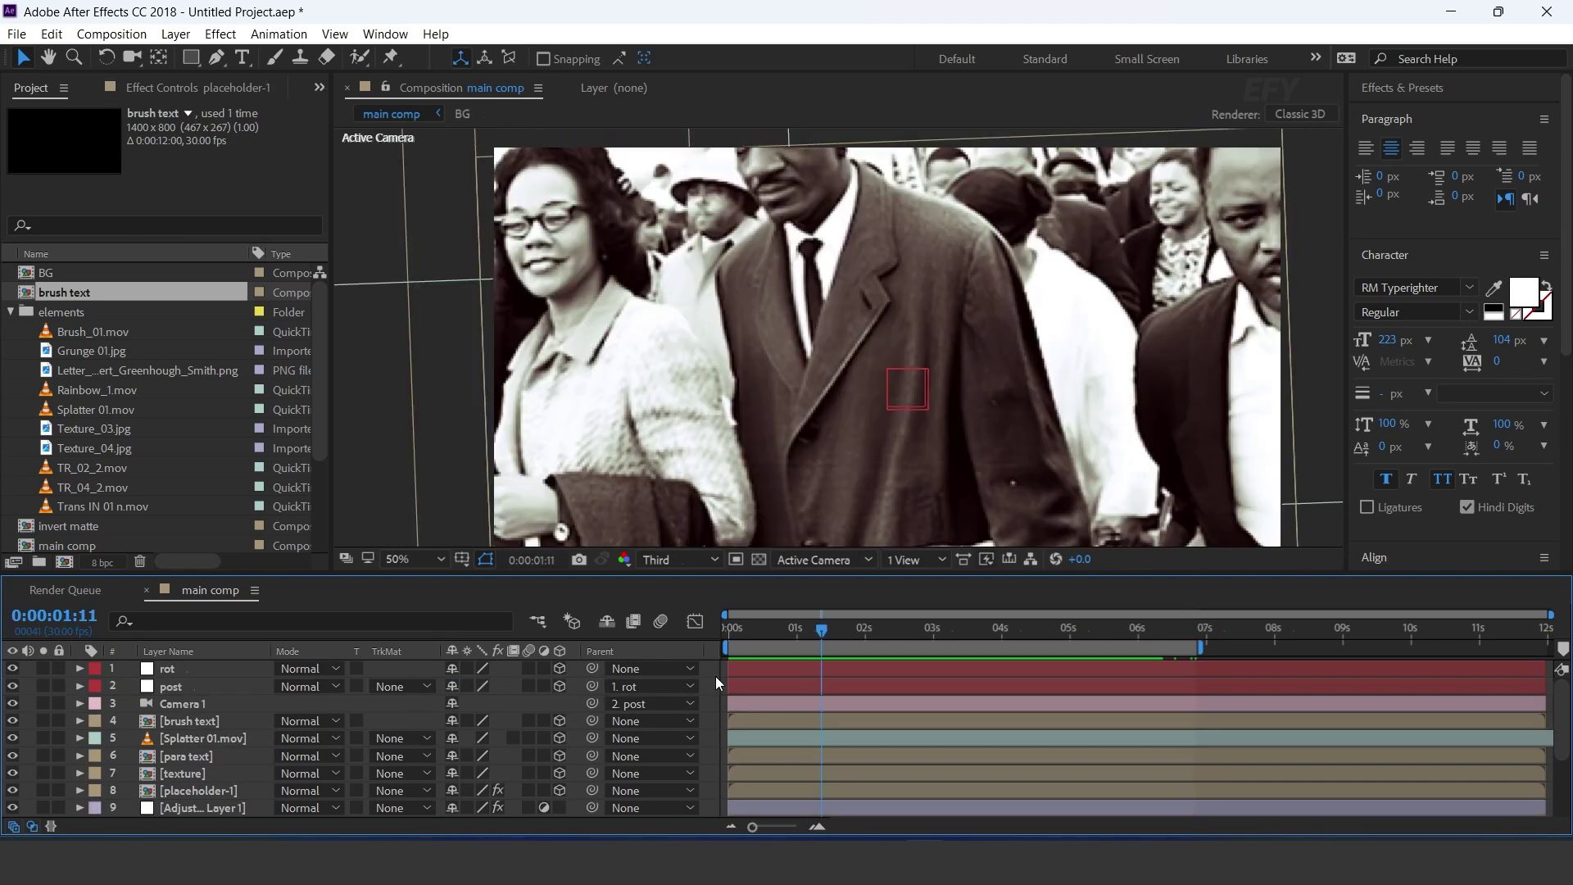
pyautogui.rightClick(716, 444)
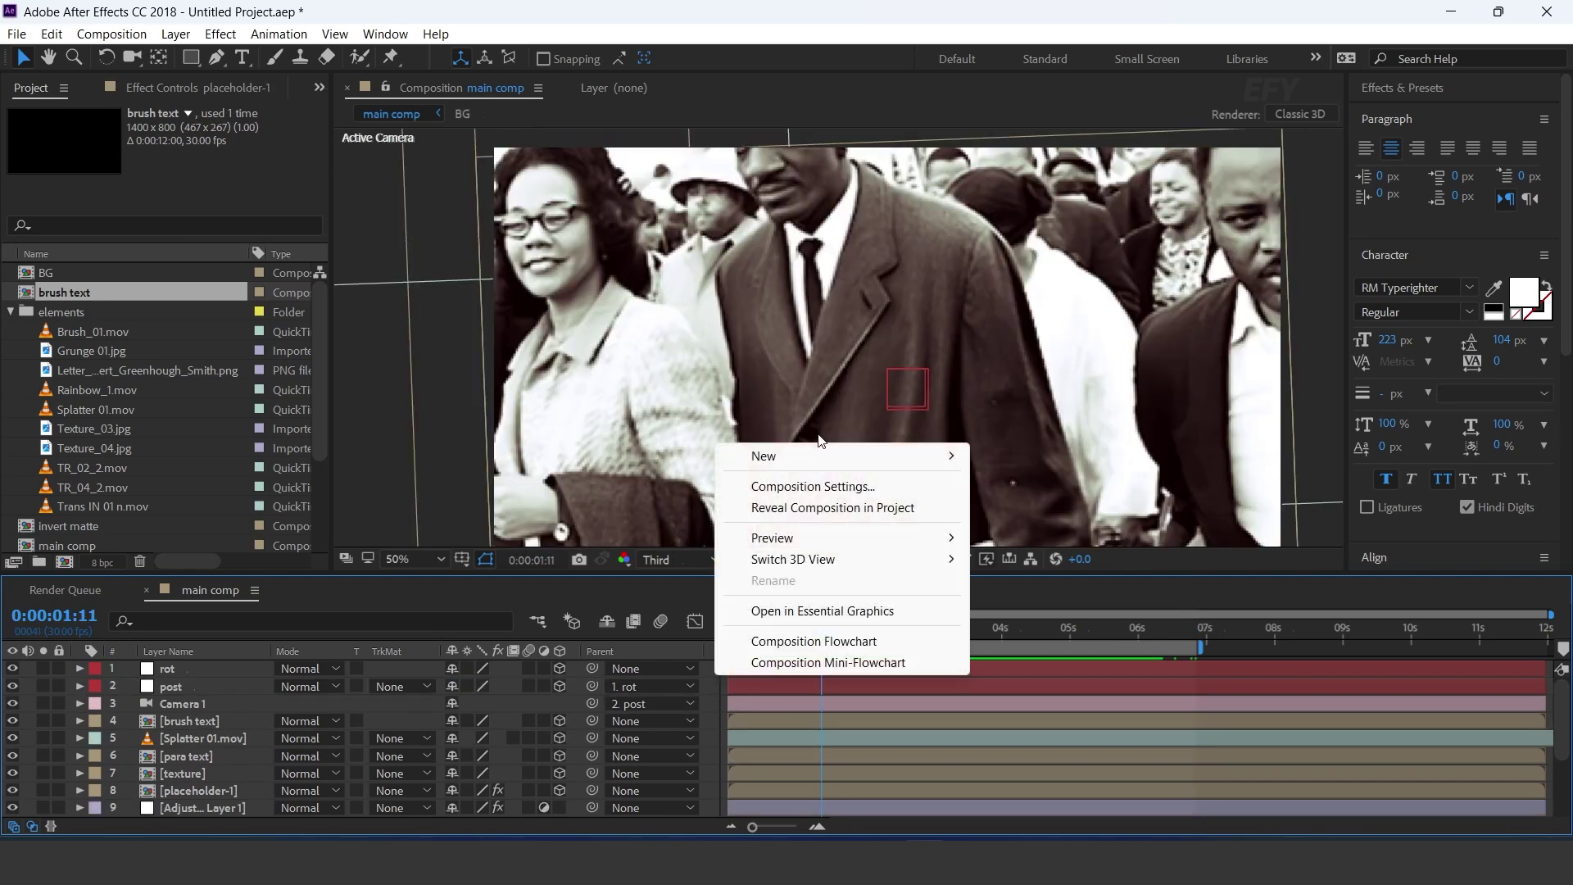
pyautogui.moveTo(801, 457)
pyautogui.click(1034, 514)
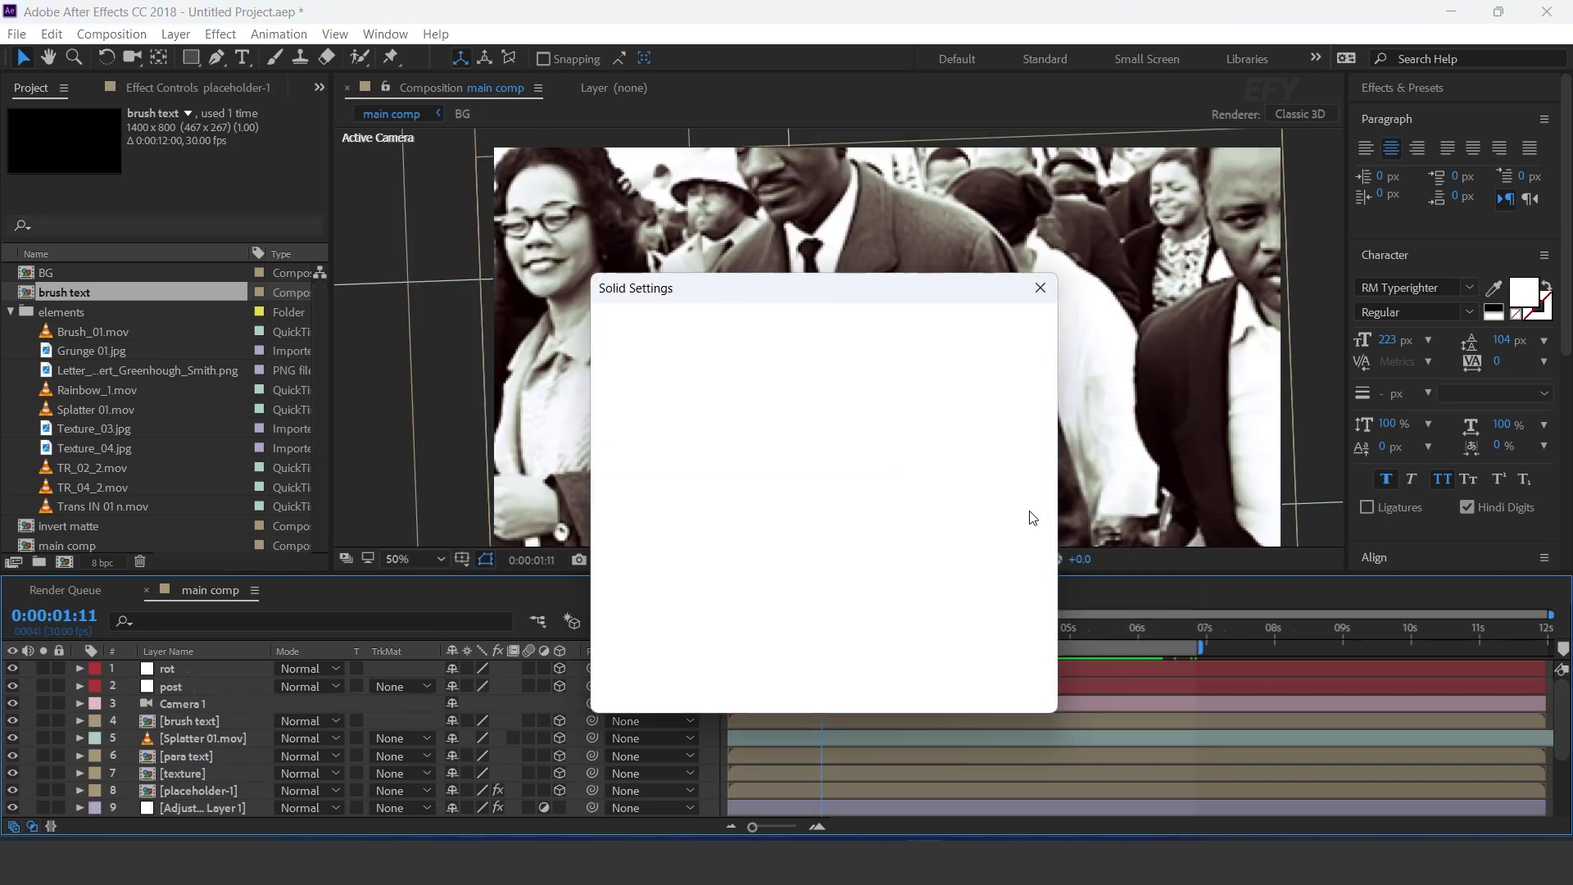
pyautogui.write('fade i')
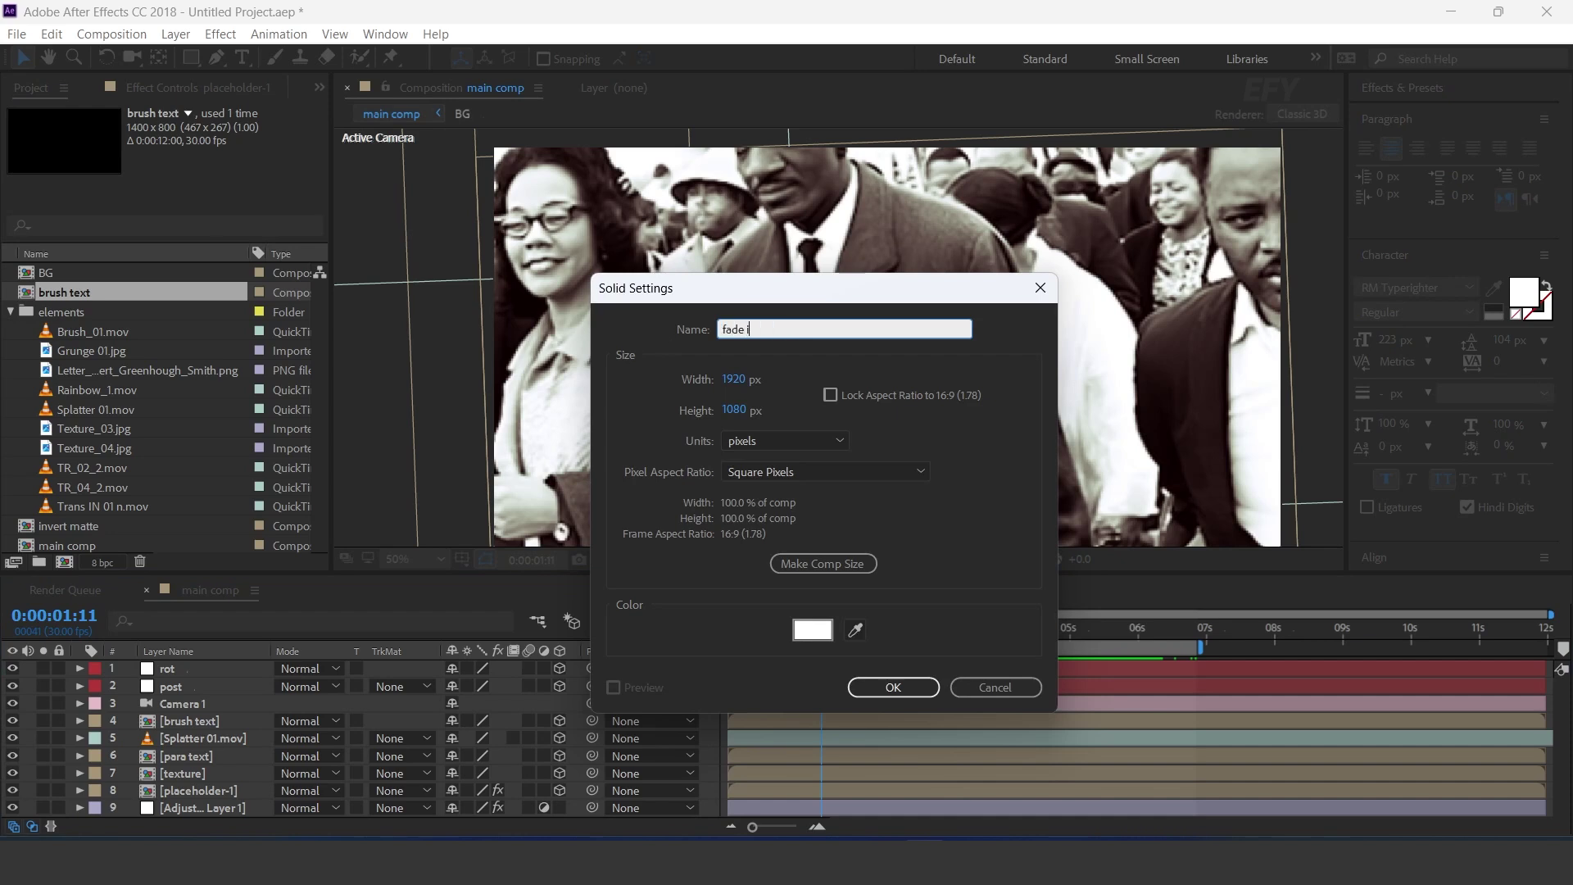
pyautogui.press('Return')
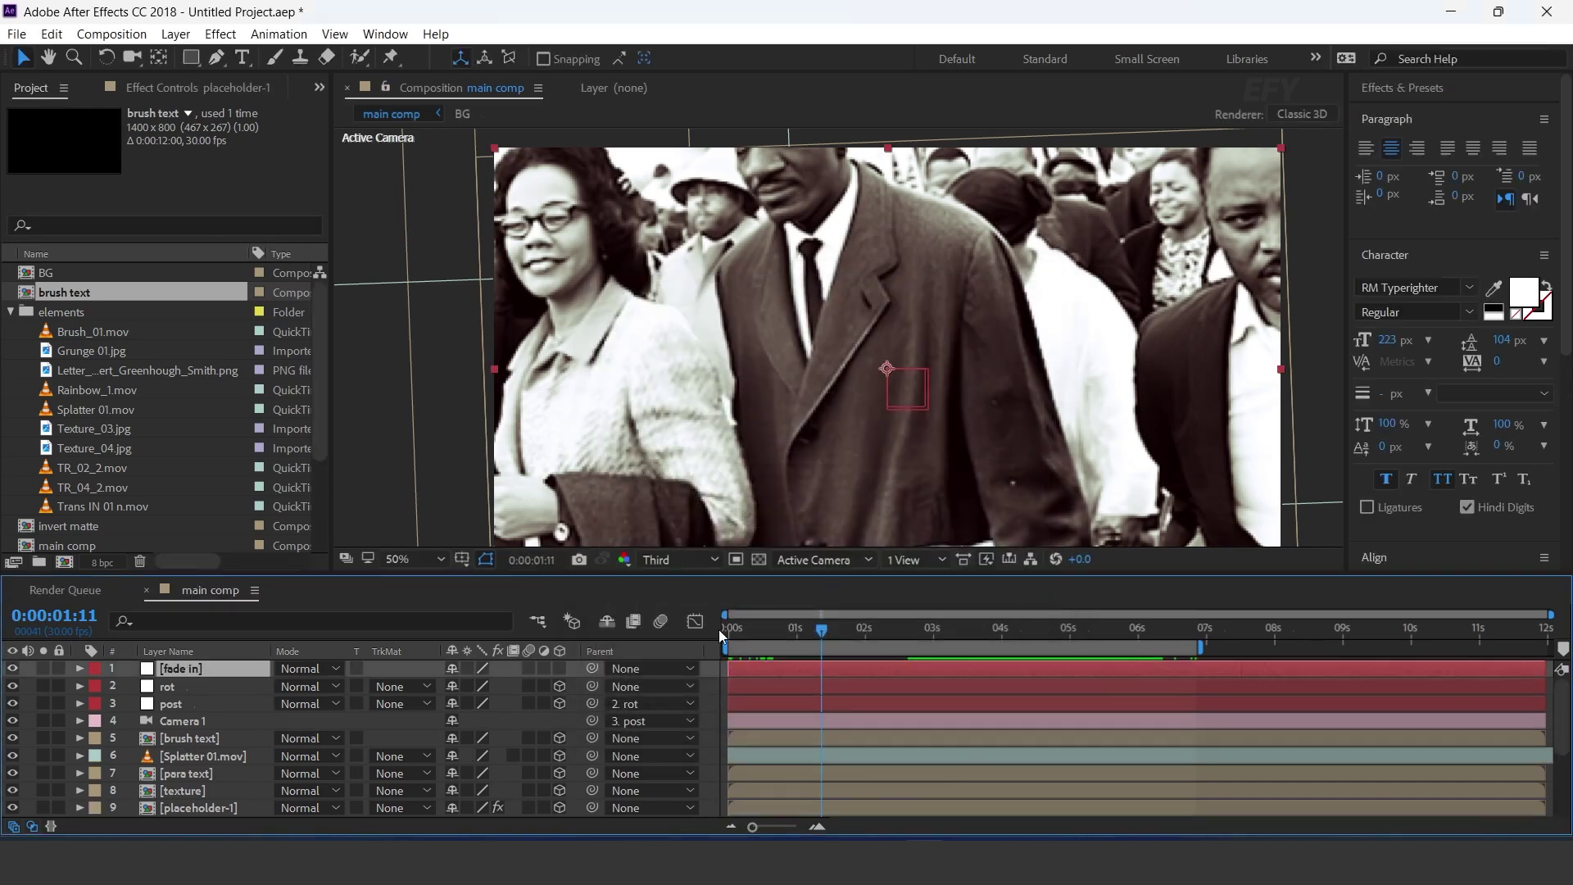
# Step: Keyframe the fade in solid's Opacity at 100% at 0:00:00:00 and 60% at 0:00:00:23, and lower it further at 0:00:01:29
pyautogui.click(720, 635)
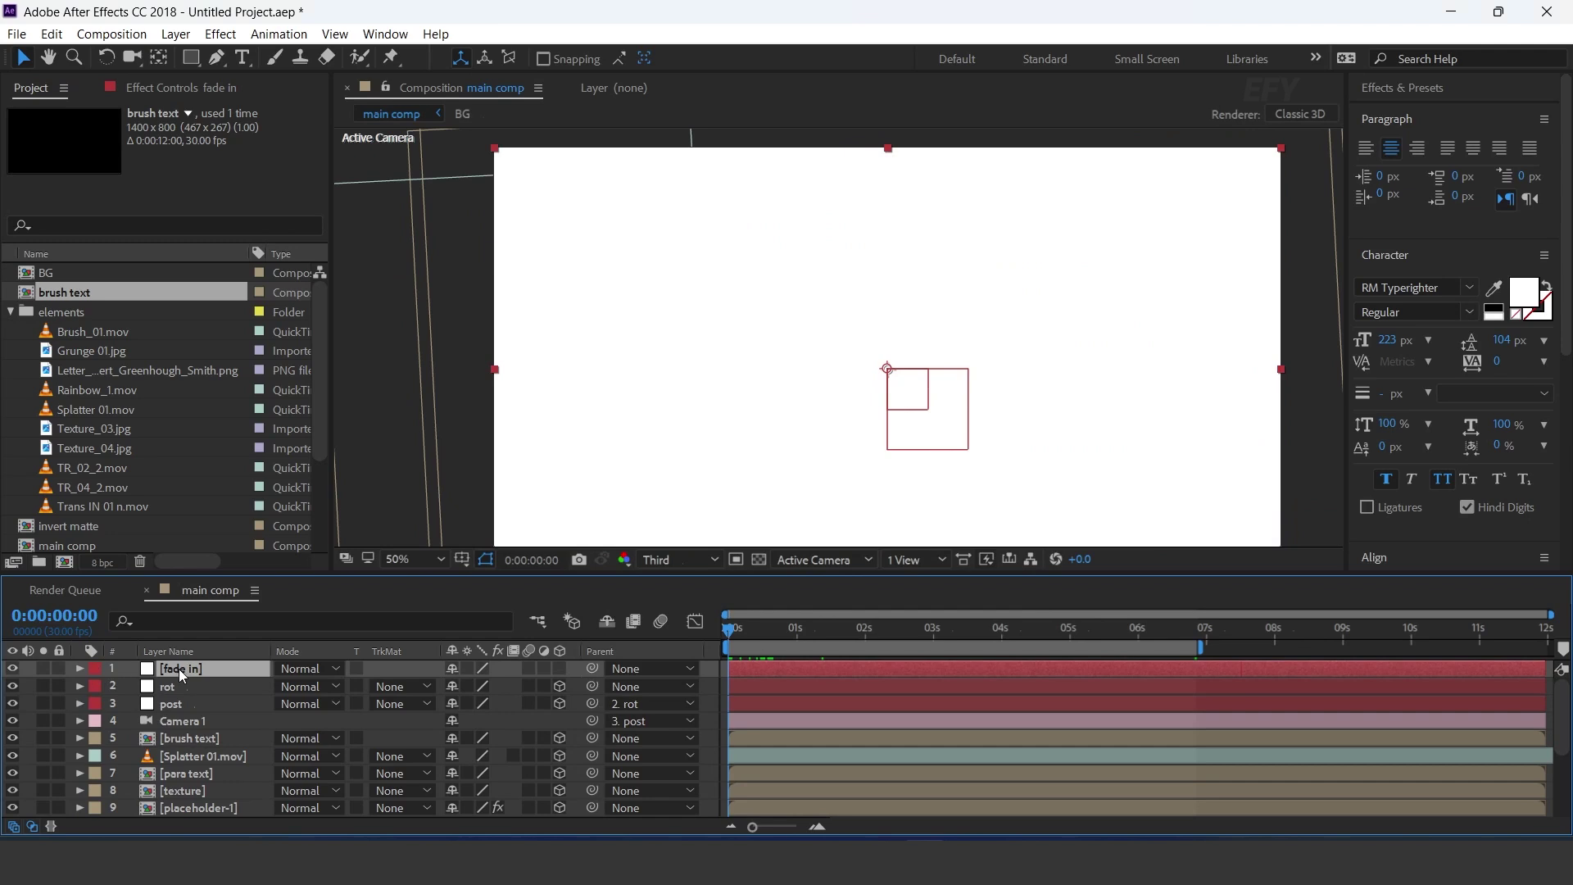
pyautogui.press('t')
pyautogui.click(131, 686)
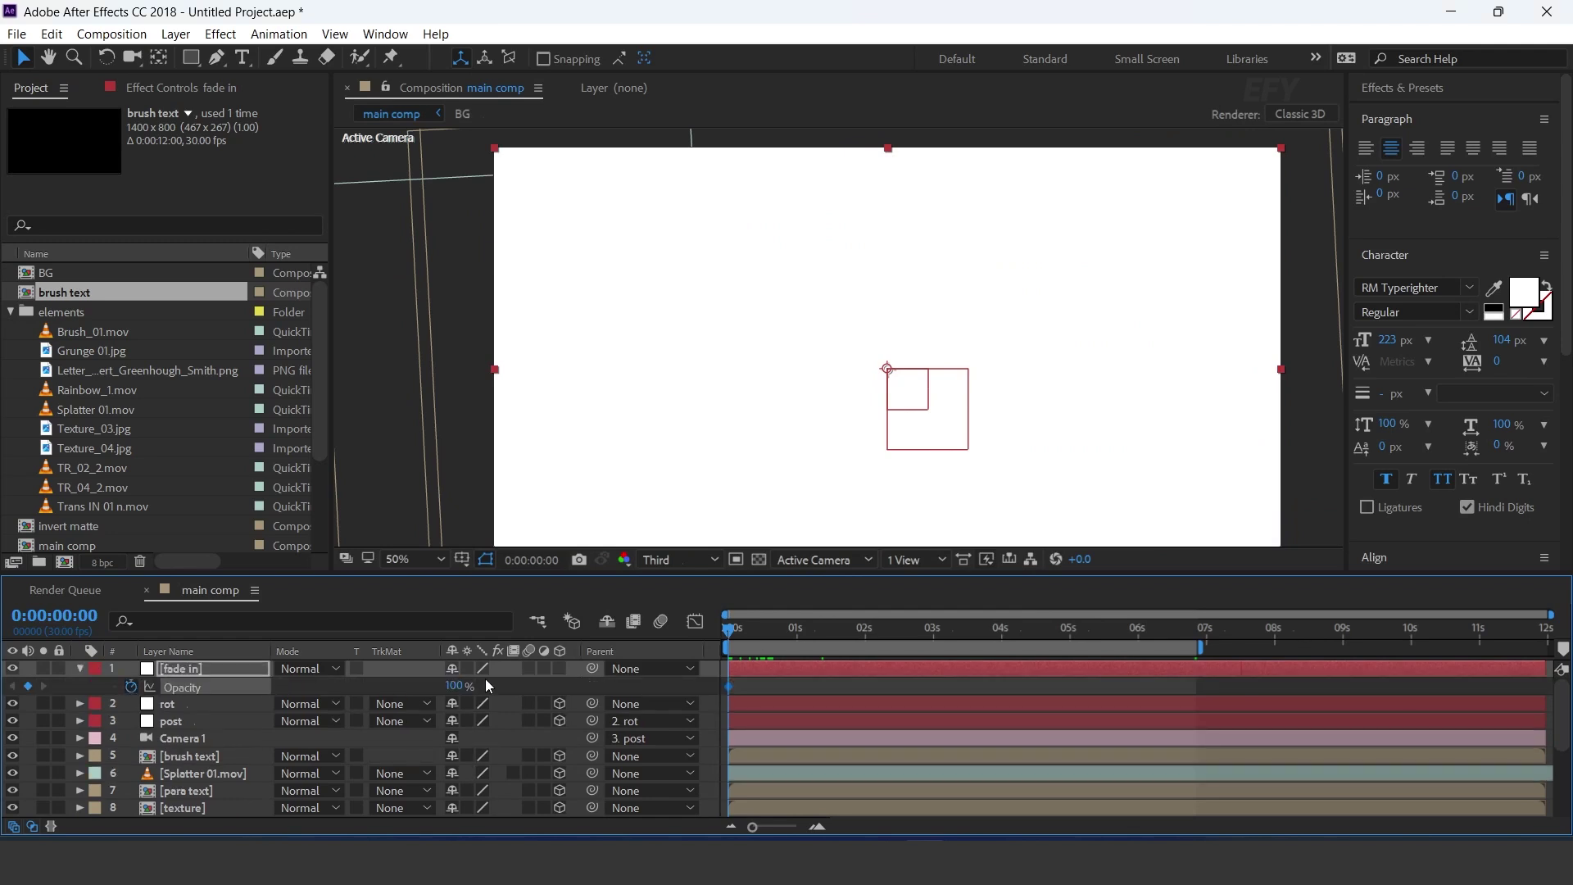
pyautogui.moveTo(764, 627); pyautogui.dragTo(779, 627)
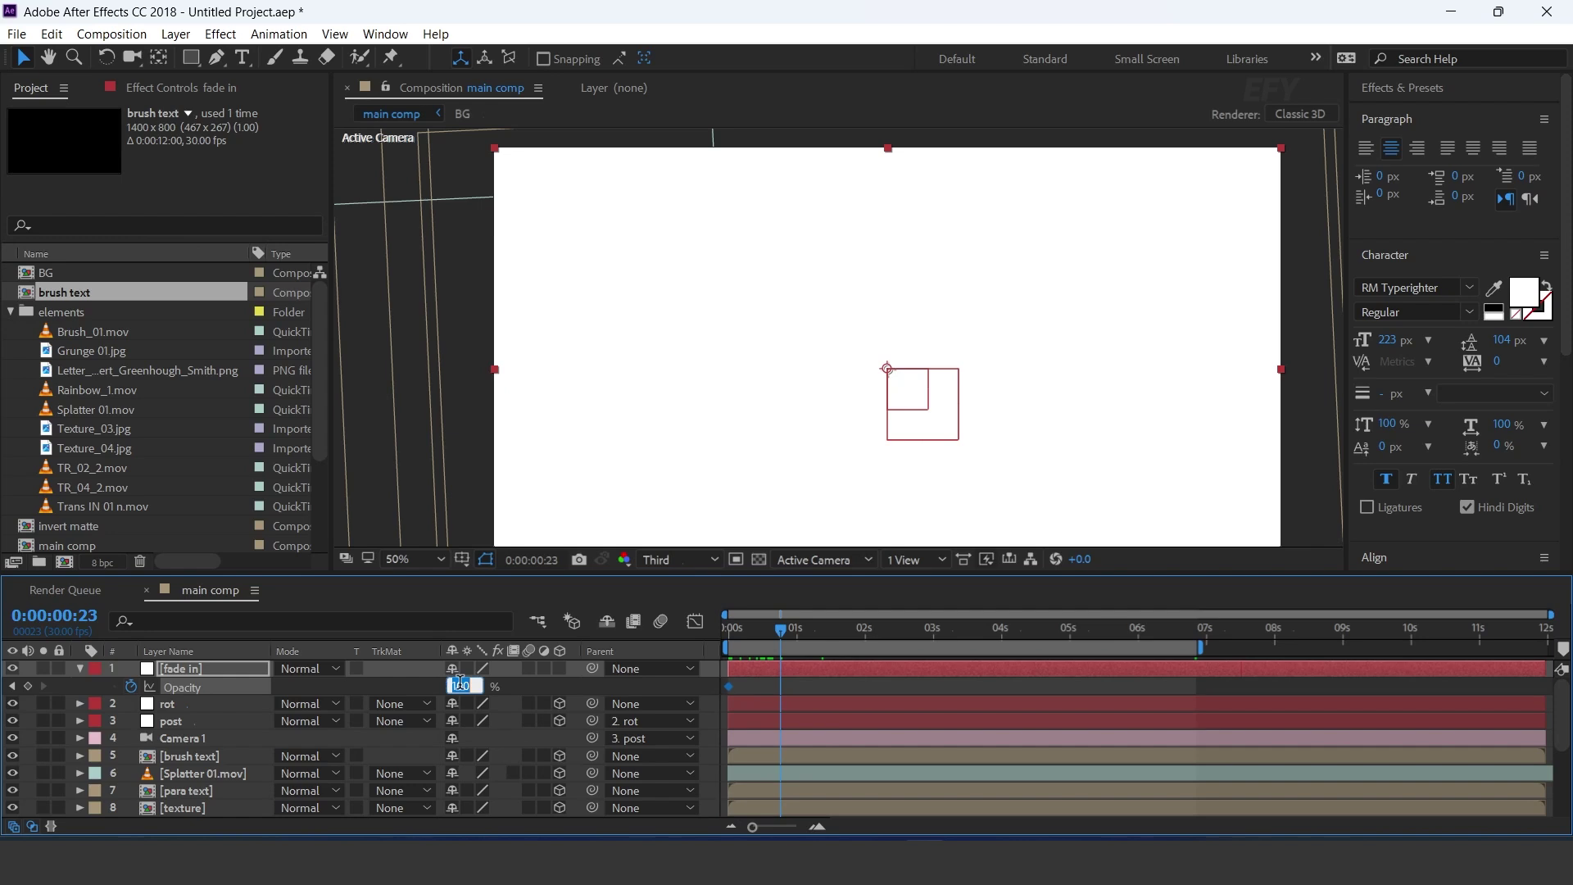
pyautogui.click(863, 631)
pyautogui.click(455, 686)
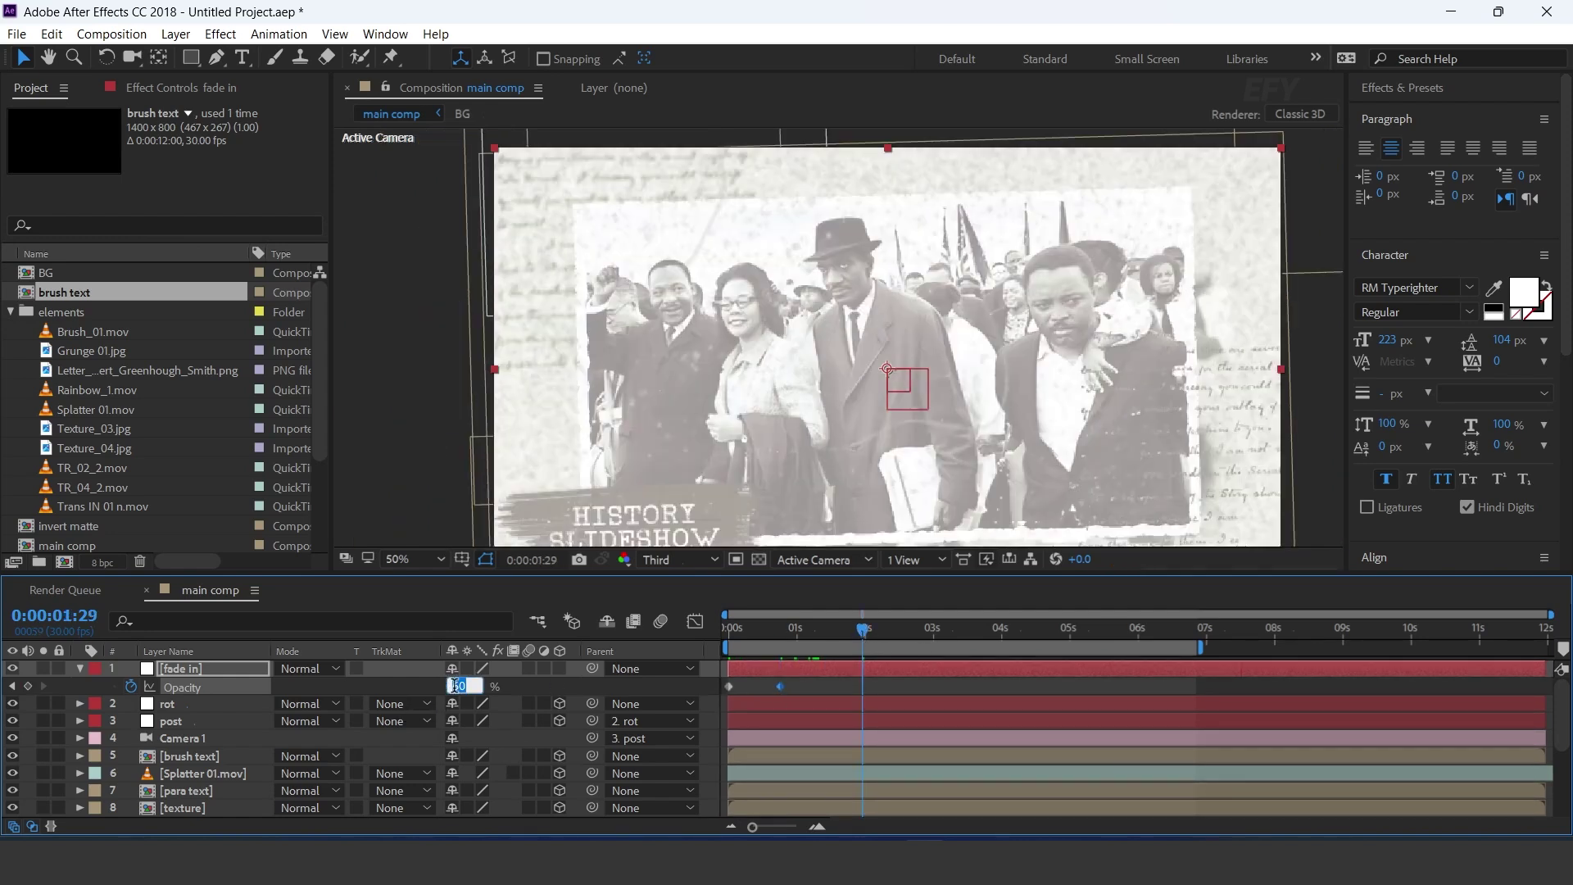
pyautogui.press('Return')
# Step: Trim the fade in solid to end shortly after its last Opacity keyframe and preview the fade from the start
pyautogui.moveTo(864, 632); pyautogui.dragTo(688, 632)
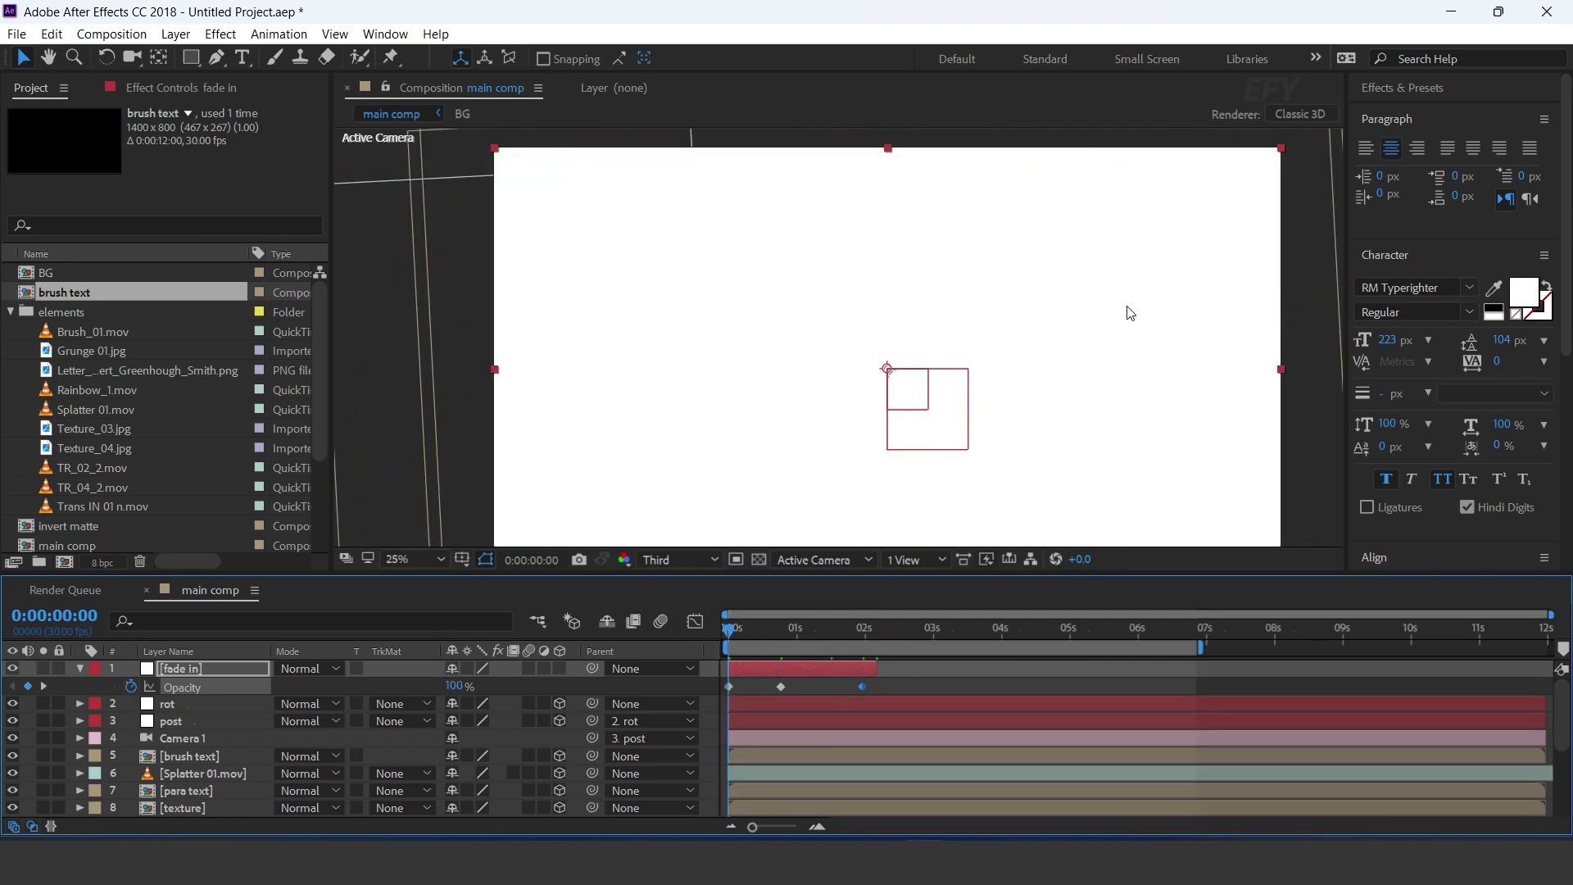
pyautogui.press('space')
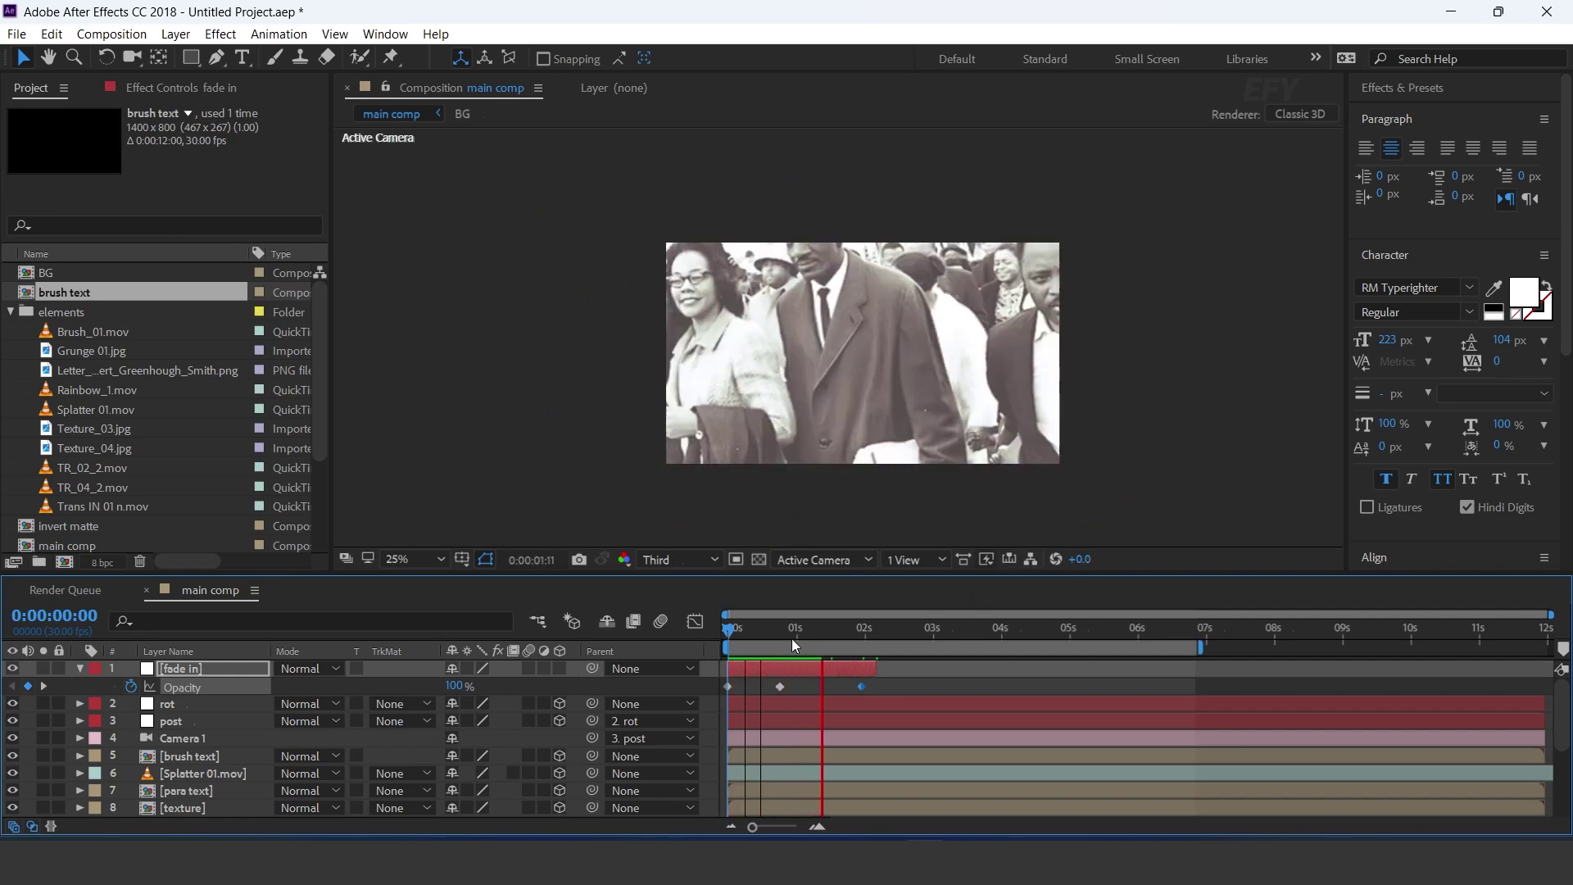
pyautogui.press('space')
# Step: Move the fade in solid's middle Opacity keyframe to 0:00:00:10 and its last one to about 0:00:00:25
pyautogui.click(751, 631)
pyautogui.scroll(1, 742, 643)
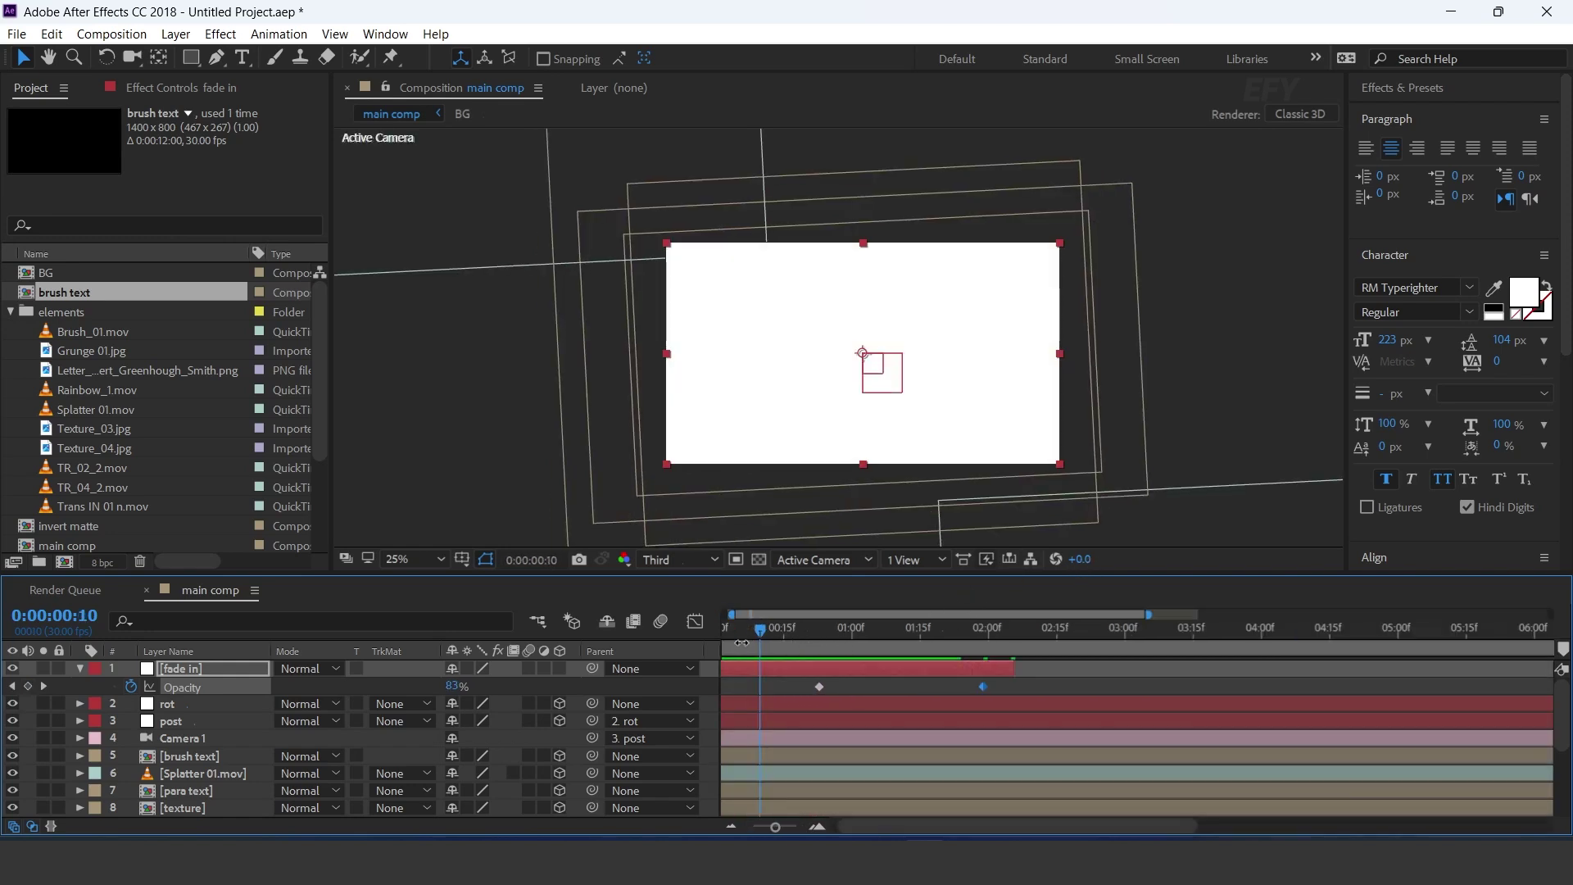
pyautogui.scroll(1, 742, 643)
pyautogui.moveTo(919, 826); pyautogui.dragTo(895, 826)
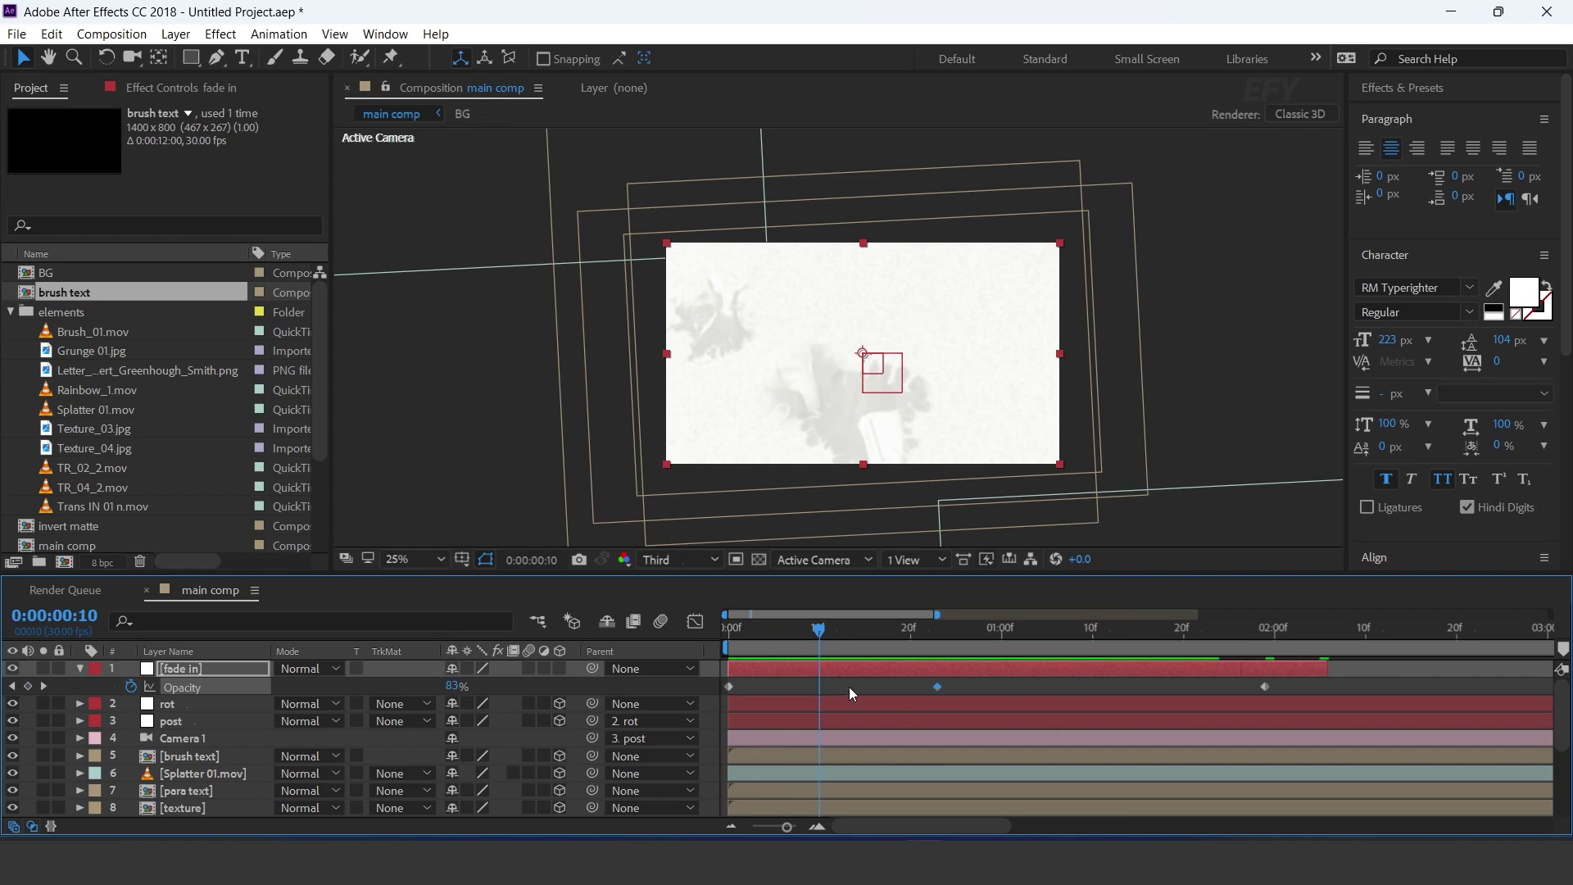
pyautogui.moveTo(938, 686); pyautogui.dragTo(847, 687)
pyautogui.moveTo(946, 687); pyautogui.dragTo(954, 687)
pyautogui.moveTo(846, 687); pyautogui.dragTo(819, 687)
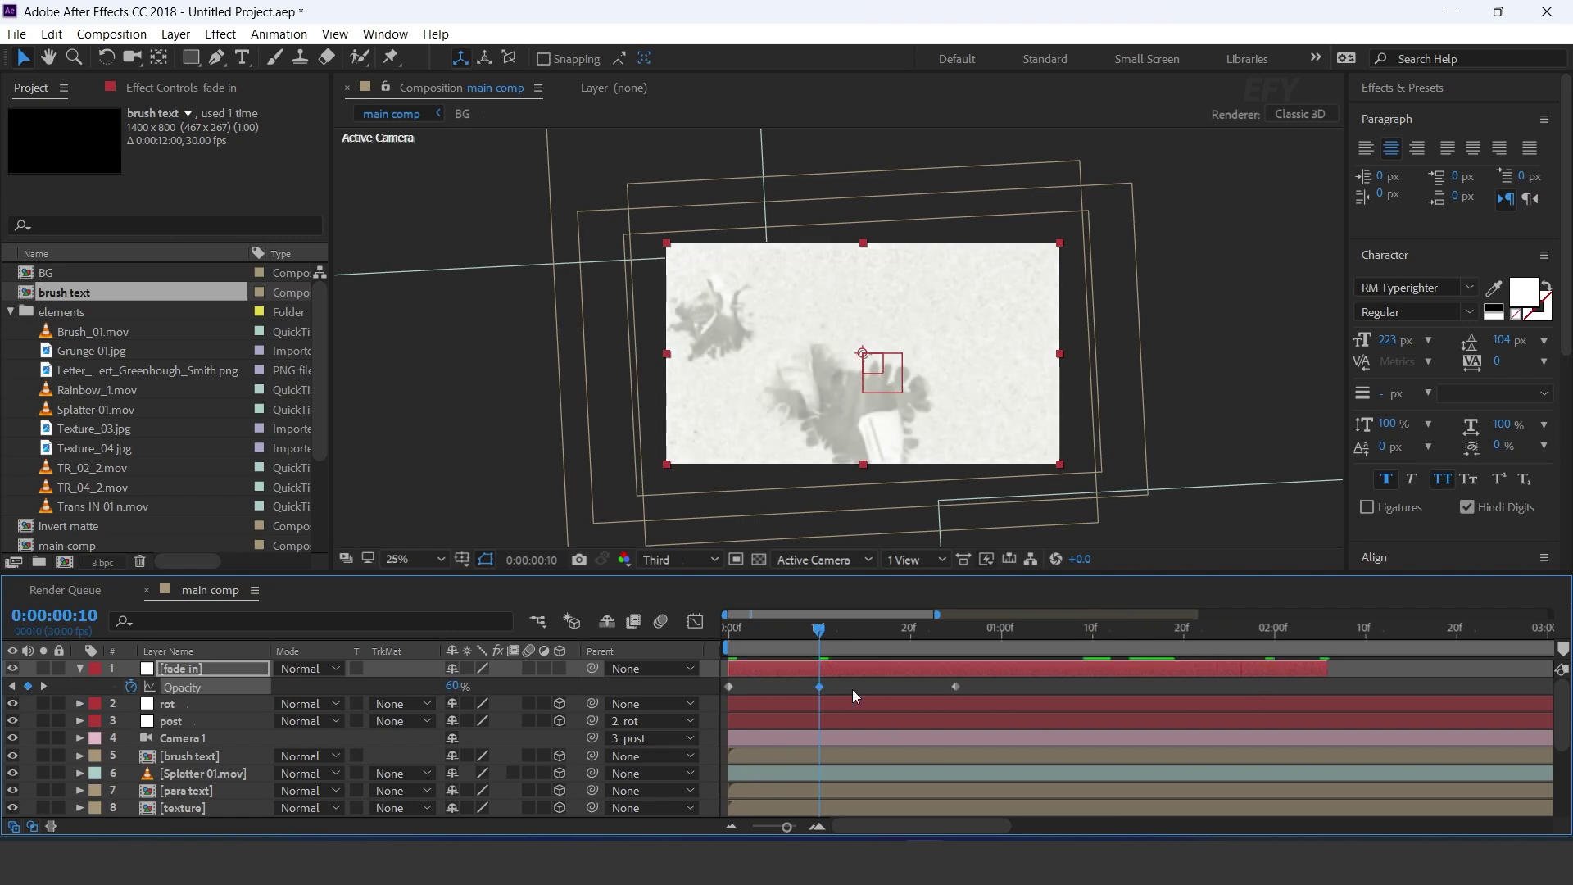
# Step: Trim the end of the fade in solid to about 0:00:01:02 and play back the shortened fade
pyautogui.moveTo(1327, 670); pyautogui.dragTo(1036, 678)
pyautogui.moveTo(797, 630)
pyautogui.mouseDown()
pyautogui.moveTo(725, 632)
pyautogui.moveTo(819, 636)
pyautogui.mouseUp()
pyautogui.press('space')
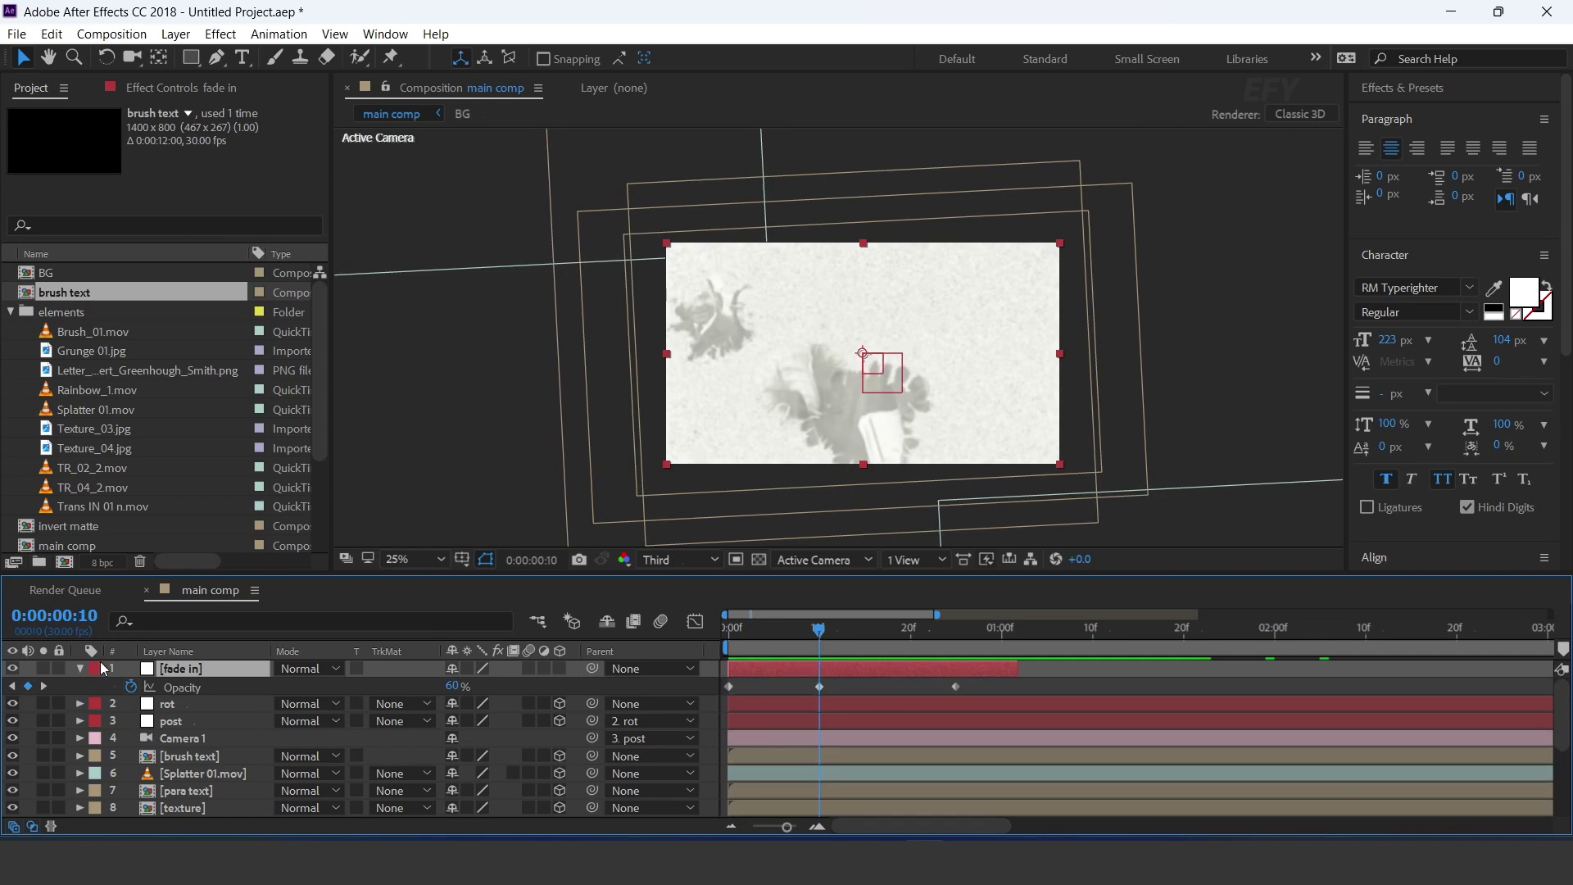
# Step: Shift the matte layer 11 and the matted placeholder-1 layer 12 together to start at 0:00:00:10
pyautogui.scroll(-3, 227, 735)
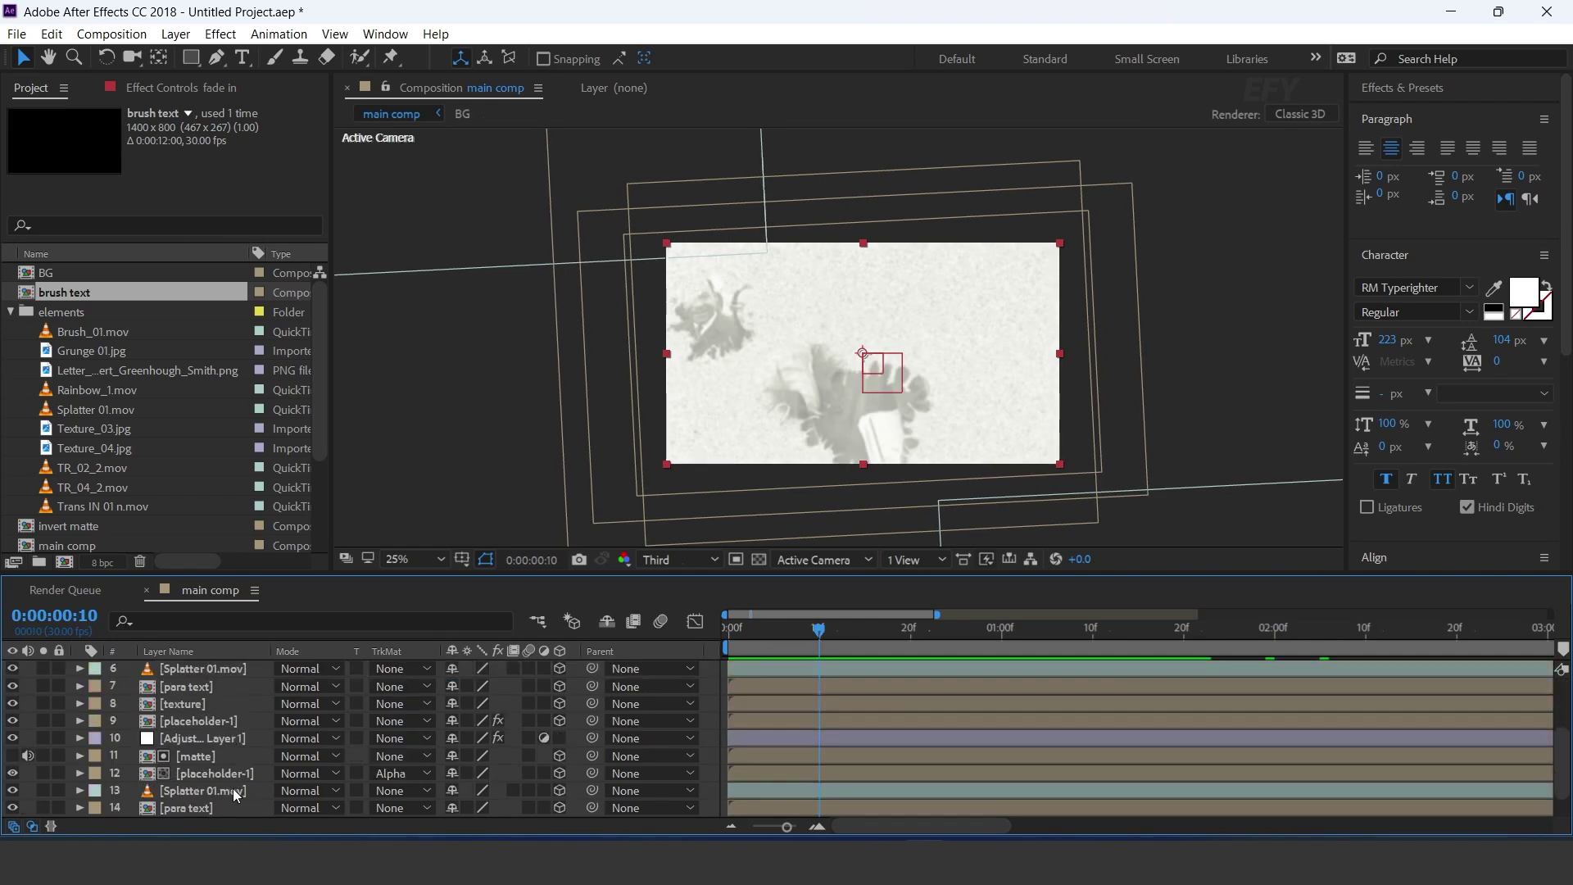
pyautogui.click(221, 774)
pyautogui.click(195, 757)
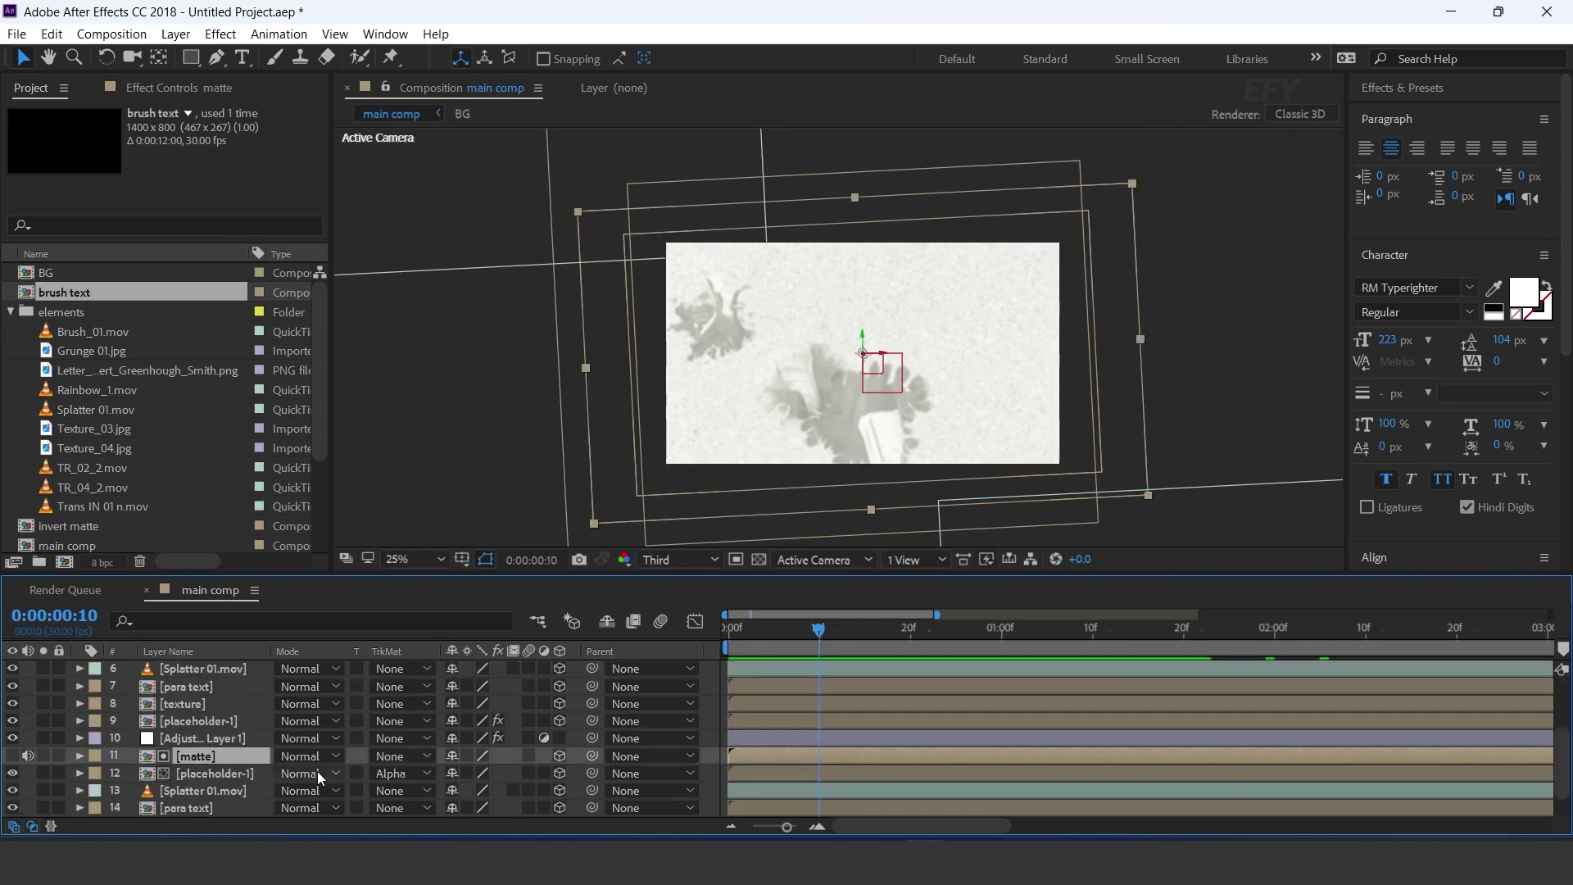
pyautogui.keyDown('shift'); pyautogui.click(239, 774); pyautogui.keyUp('shift')
pyautogui.moveTo(789, 765); pyautogui.dragTo(875, 766)
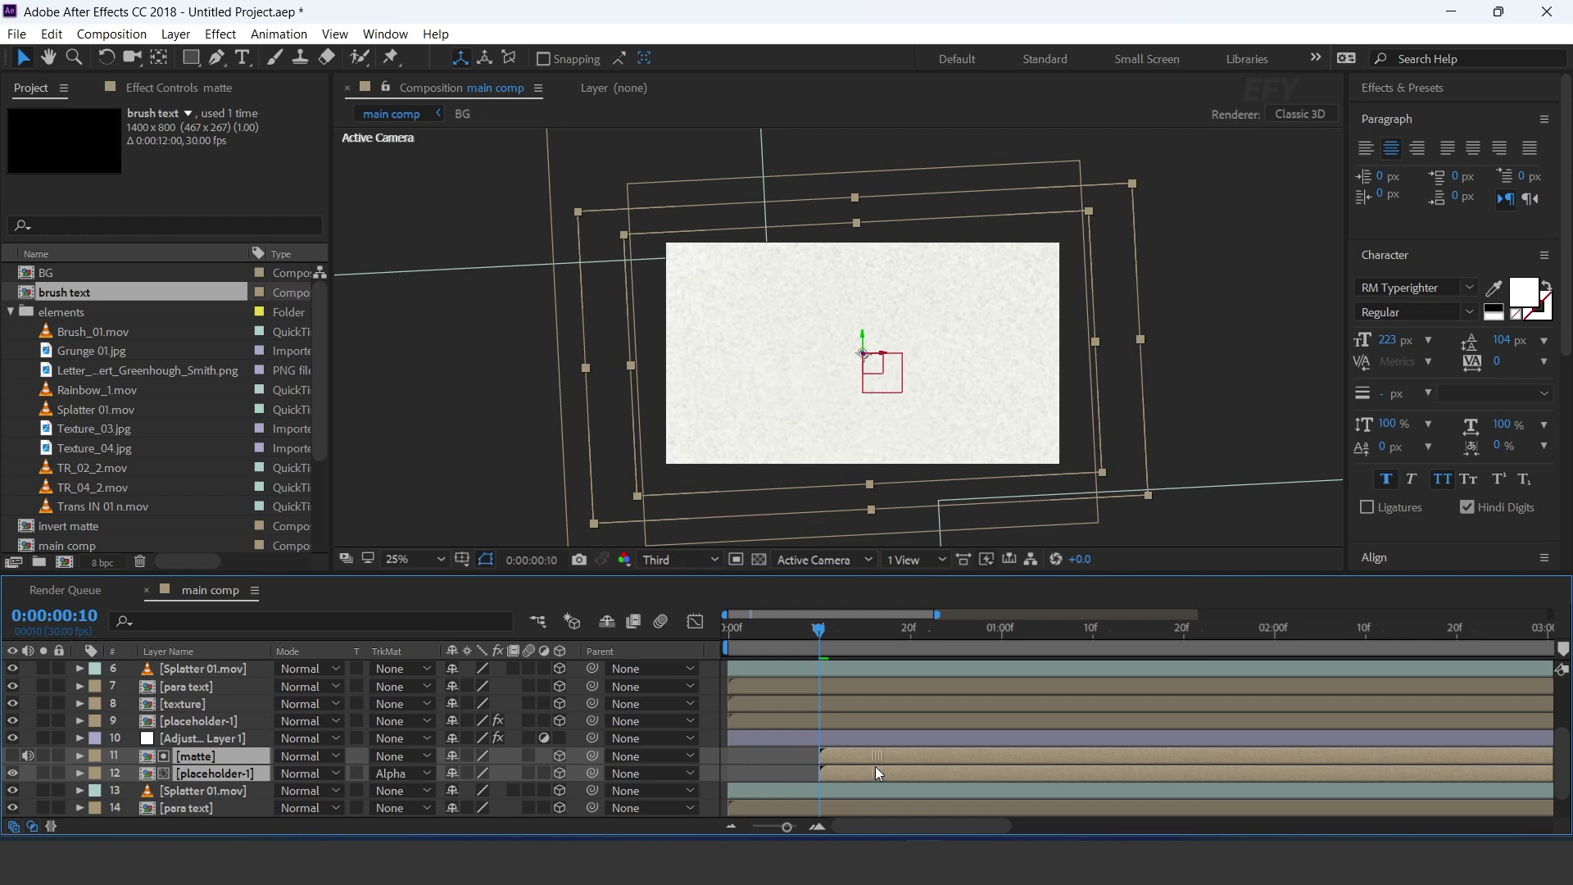
# Step: Shift the placeholder-1 photo, layer 9, to start at about 0:00:00:13 and preview the animation from the start
pyautogui.moveTo(728, 637); pyautogui.dragTo(709, 636)
pyautogui.click(237, 721)
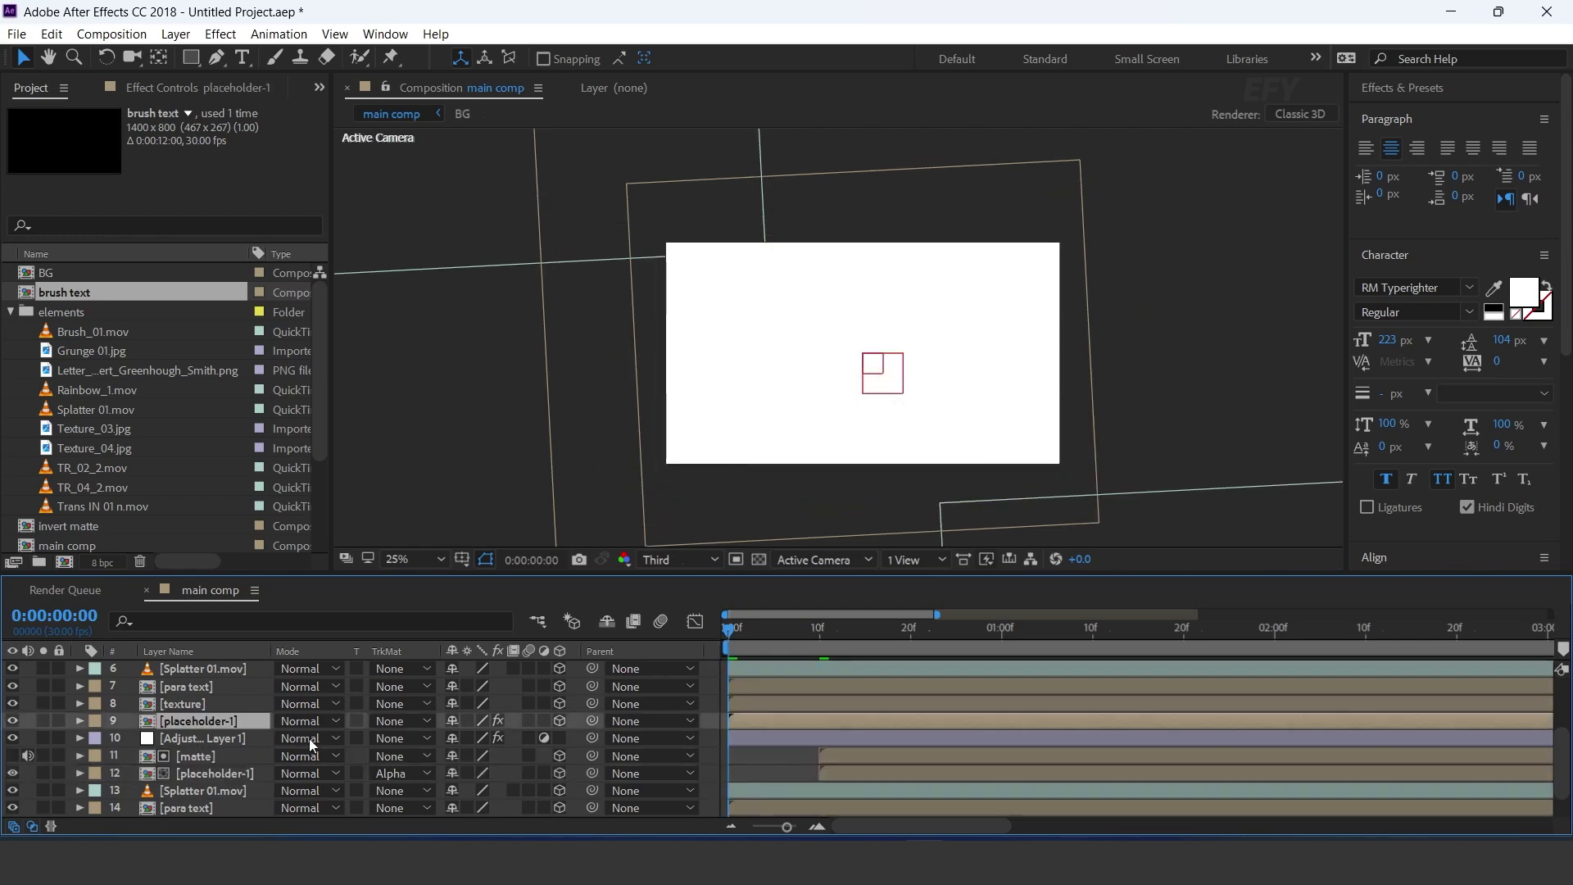
pyautogui.moveTo(860, 721); pyautogui.dragTo(911, 721)
pyautogui.scroll(5, 917, 718)
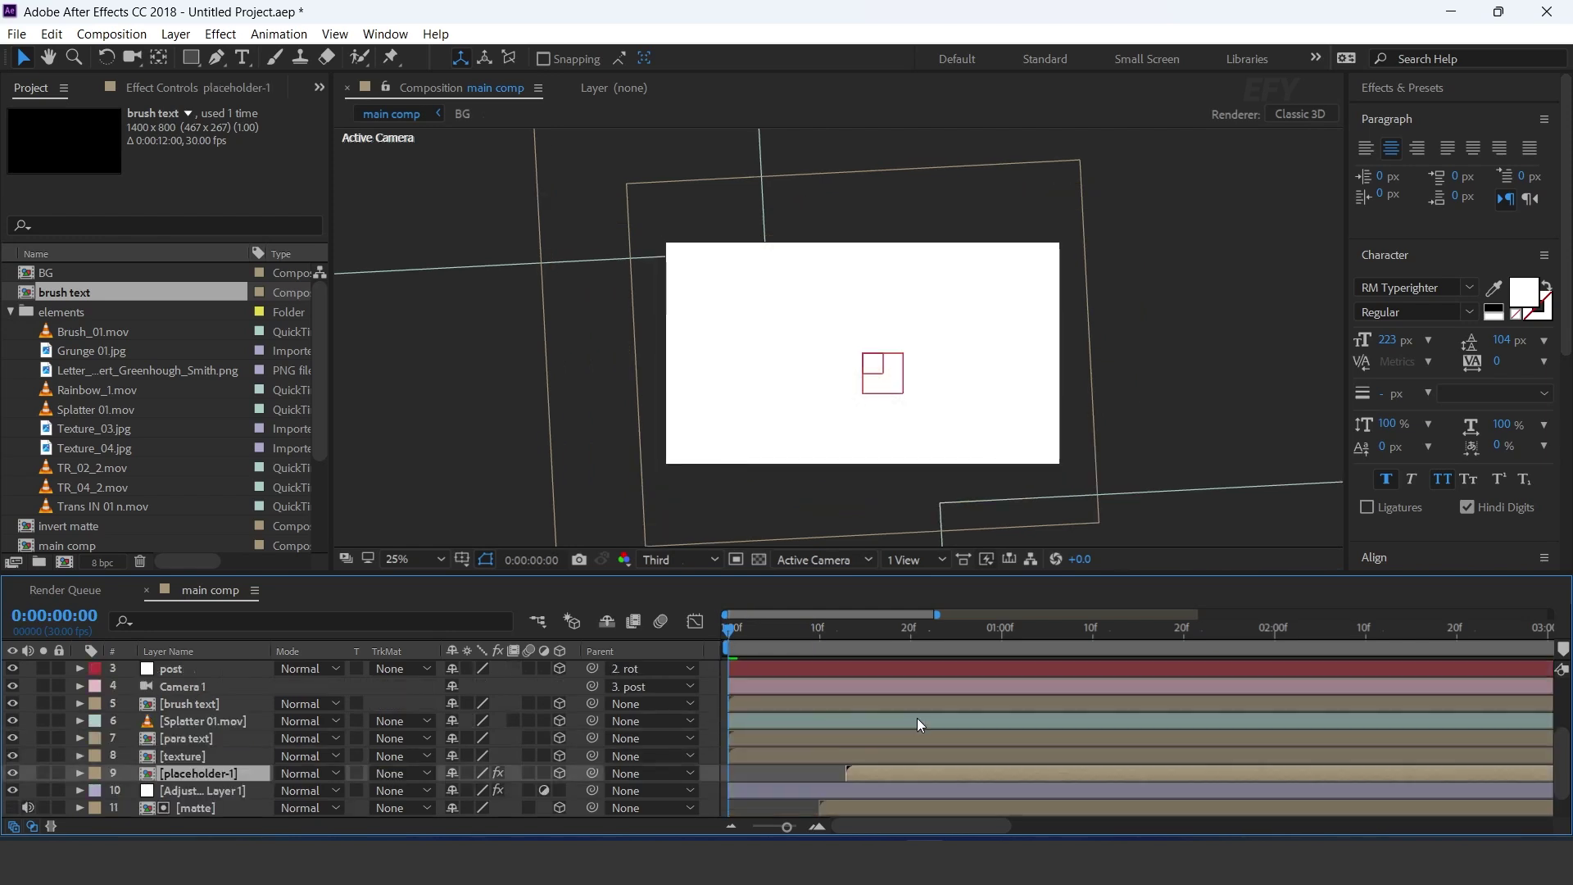
pyautogui.press('space')
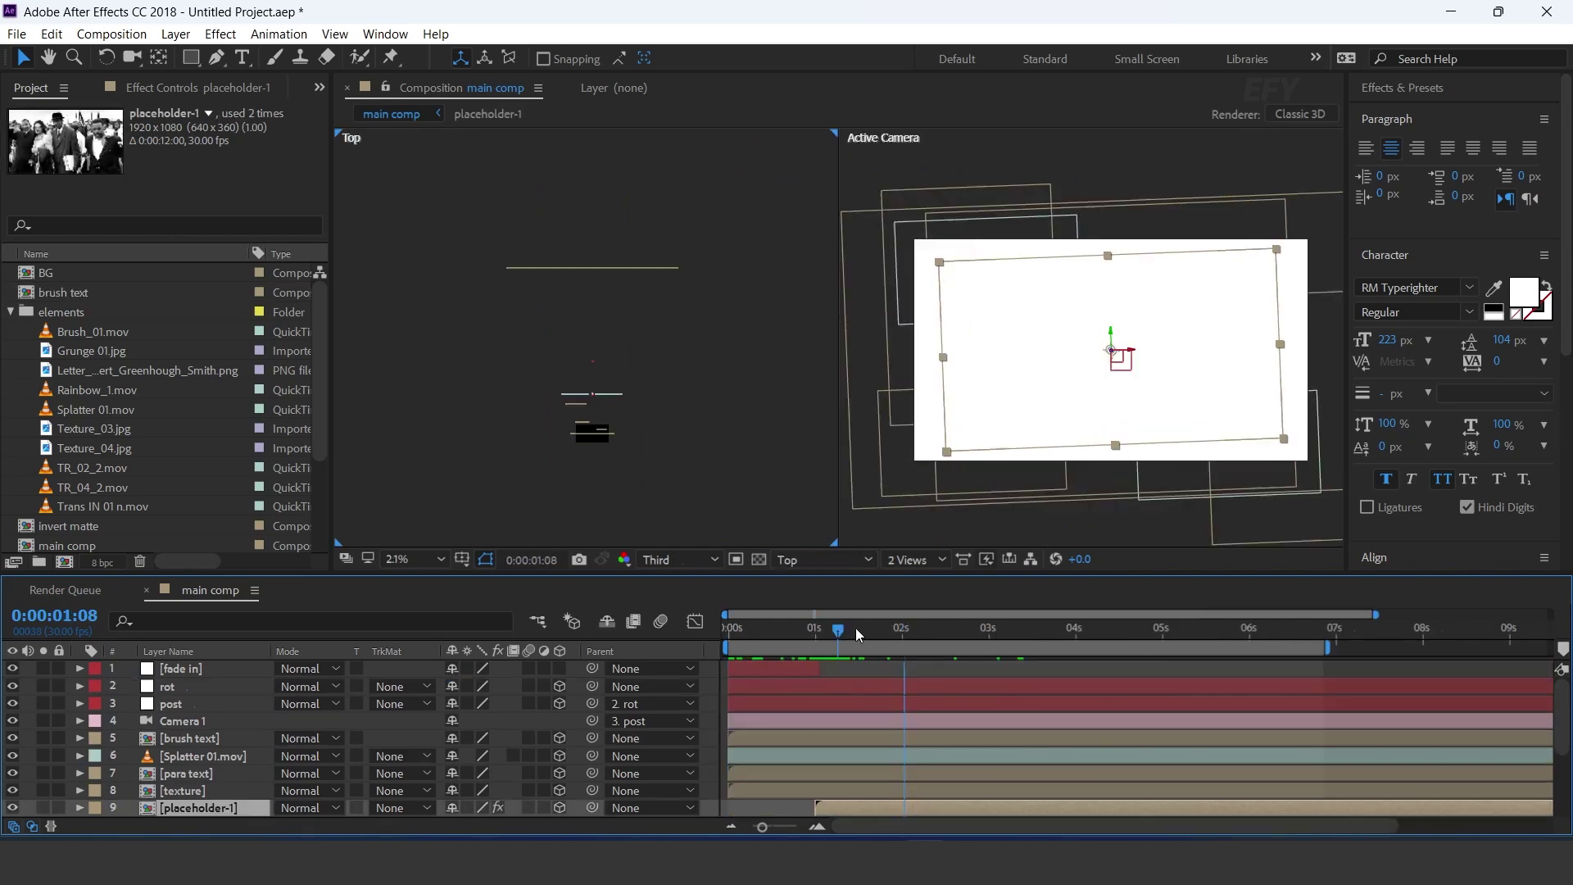
# Step: Start the placeholder-1 photo, layer 9, at 0:00:01:00 and keyframe its Opacity at 0% there
pyautogui.moveTo(856, 628); pyautogui.dragTo(867, 628)
pyautogui.scroll(-3, 243, 739)
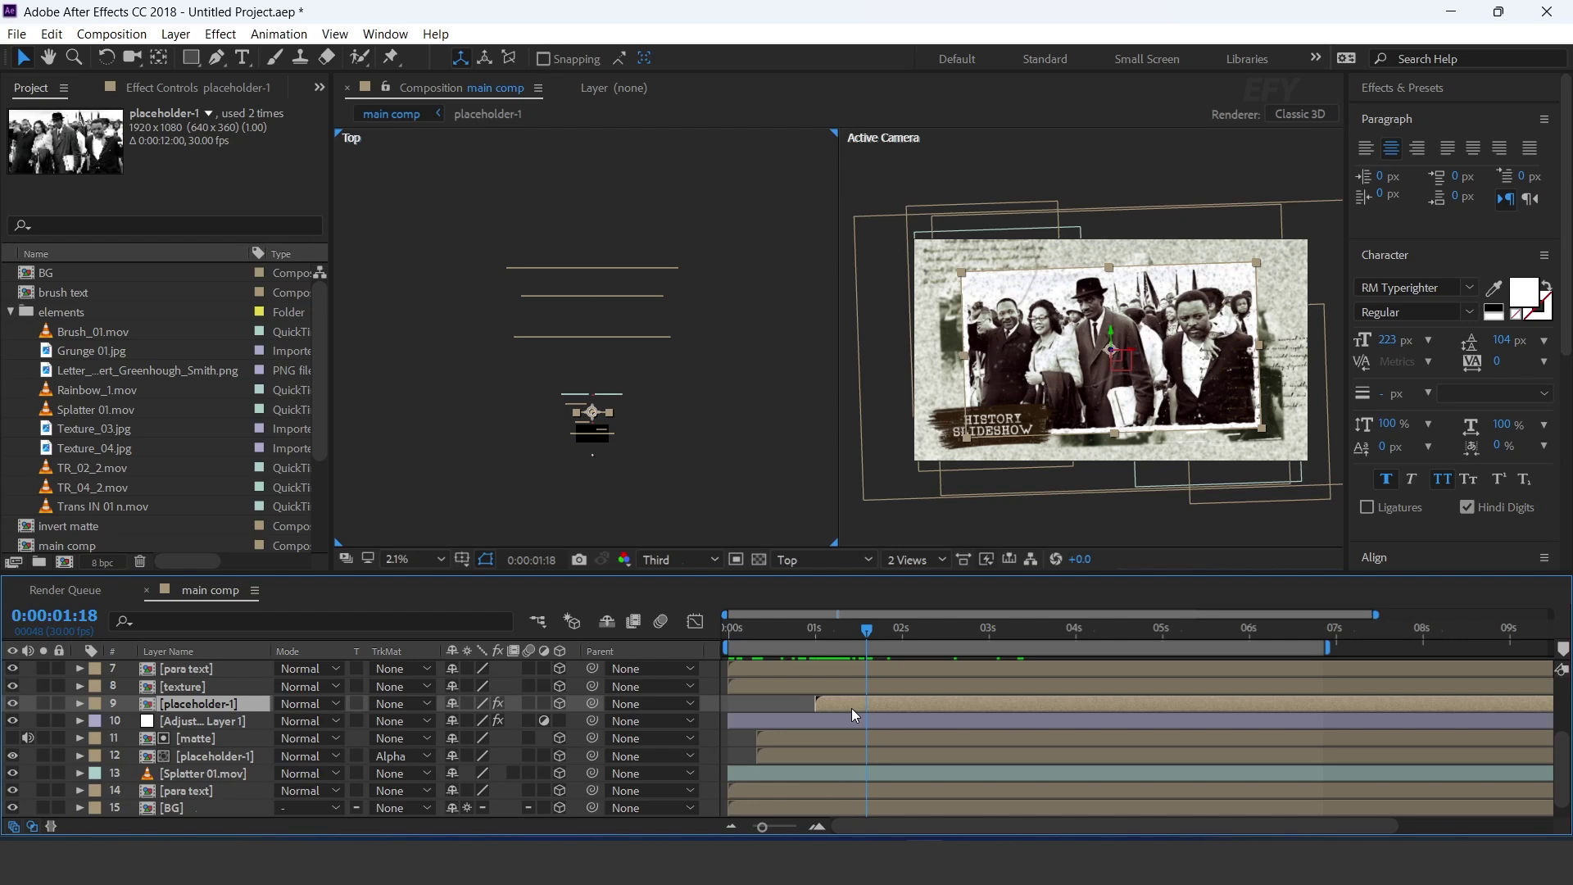
pyautogui.press('t')
pyautogui.click(816, 629)
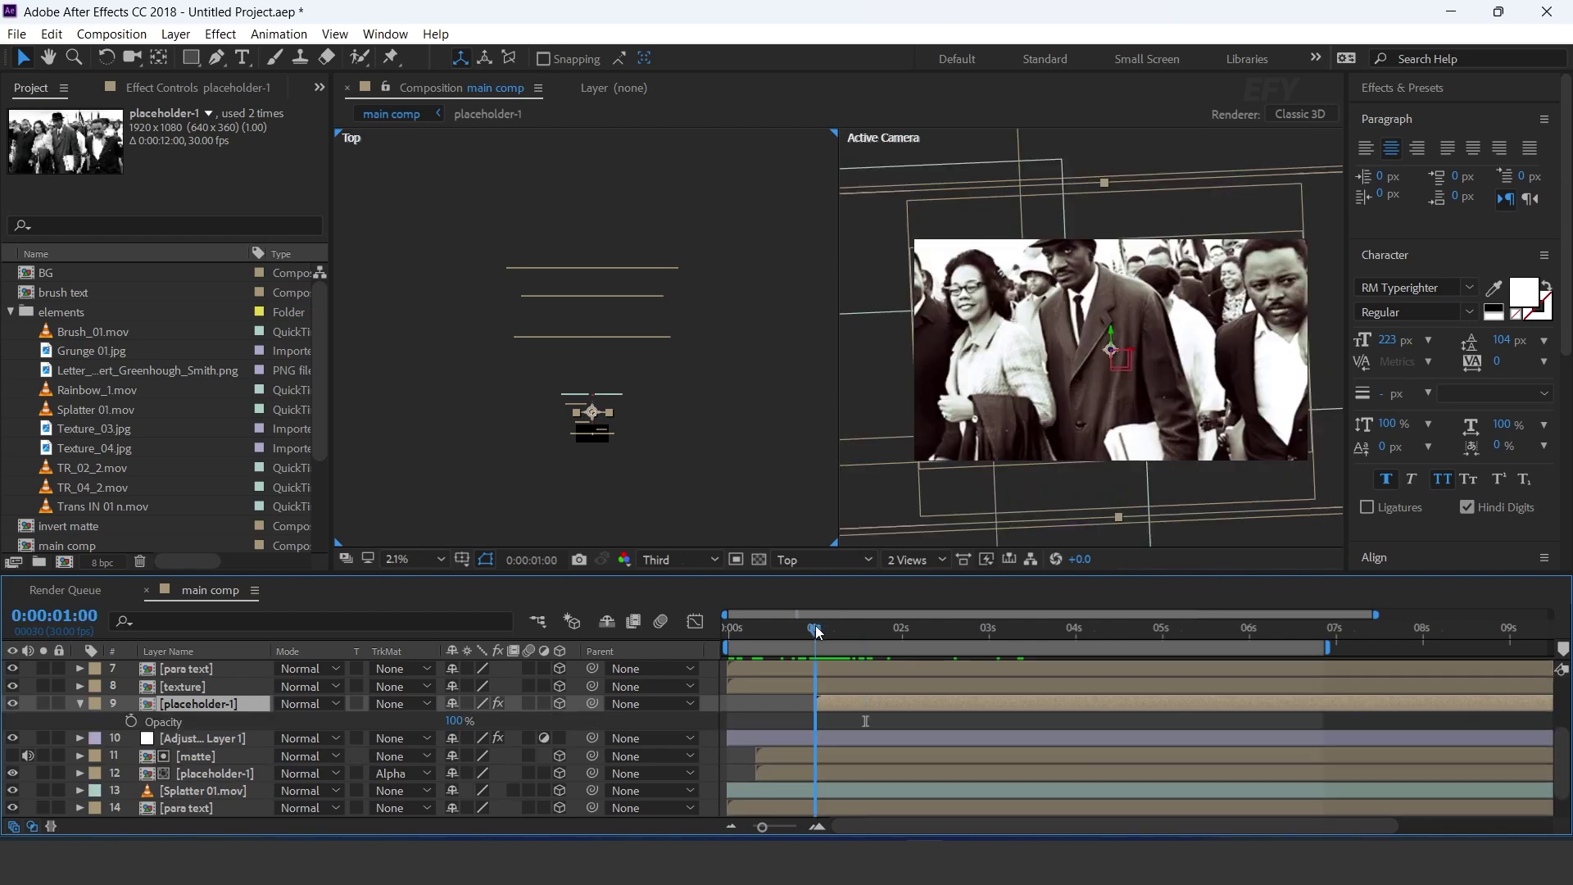
pyautogui.click(131, 721)
pyautogui.moveTo(455, 721); pyautogui.dragTo(304, 726)
# Step: Keyframe layer 9's Opacity at 50% at 0:00:01:07 and at 100% at 0:00:01:15
pyautogui.moveTo(818, 631); pyautogui.dragTo(835, 629)
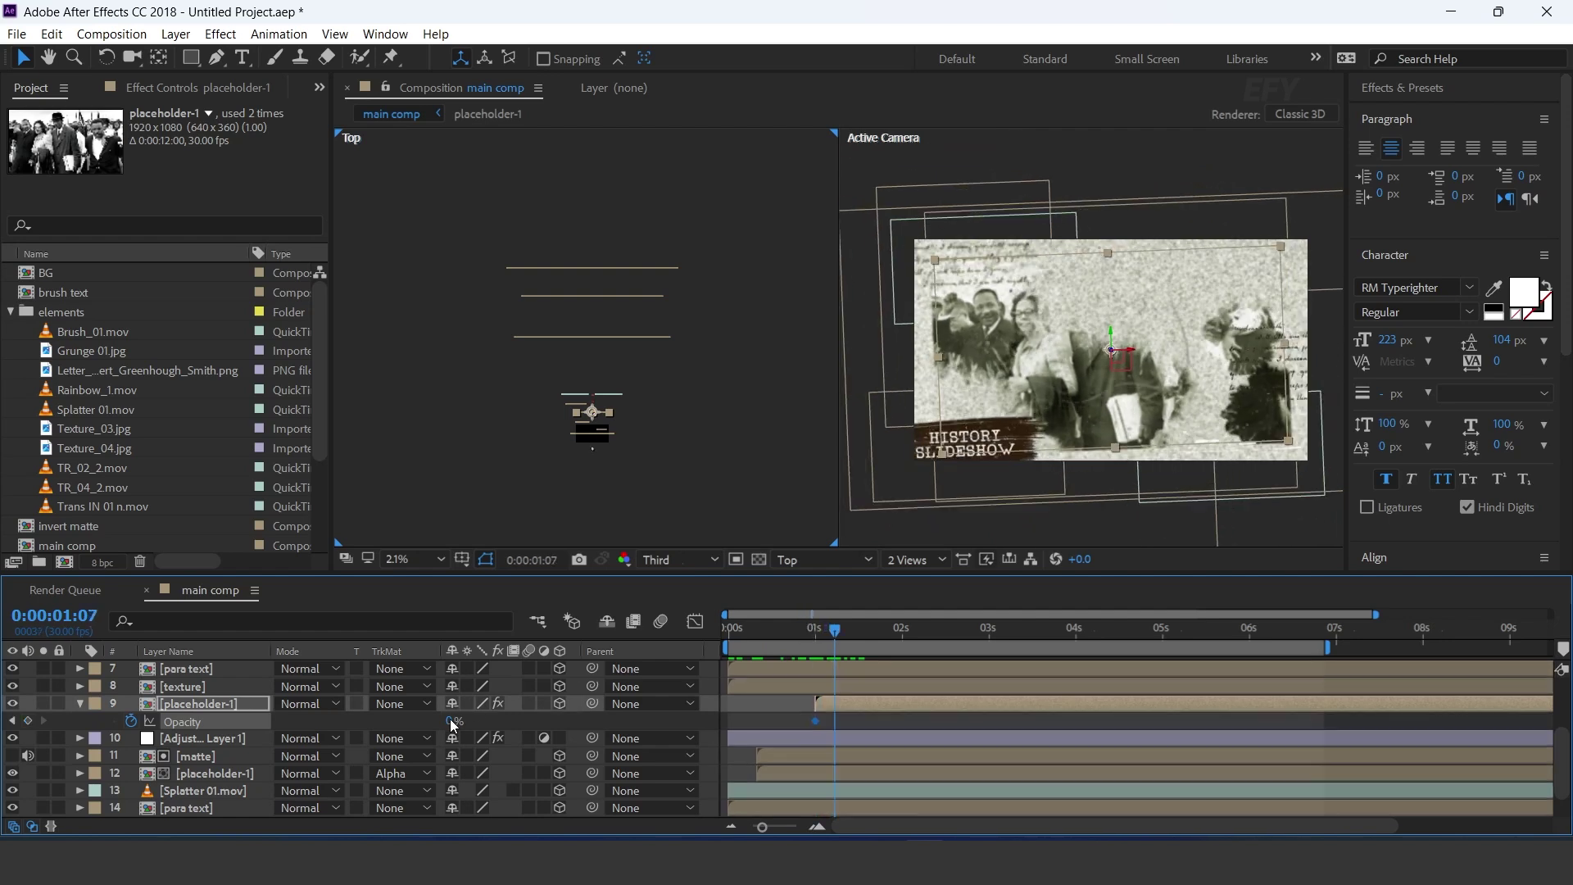
pyautogui.moveTo(449, 726); pyautogui.dragTo(848, 735)
pyautogui.moveTo(839, 627); pyautogui.dragTo(858, 627)
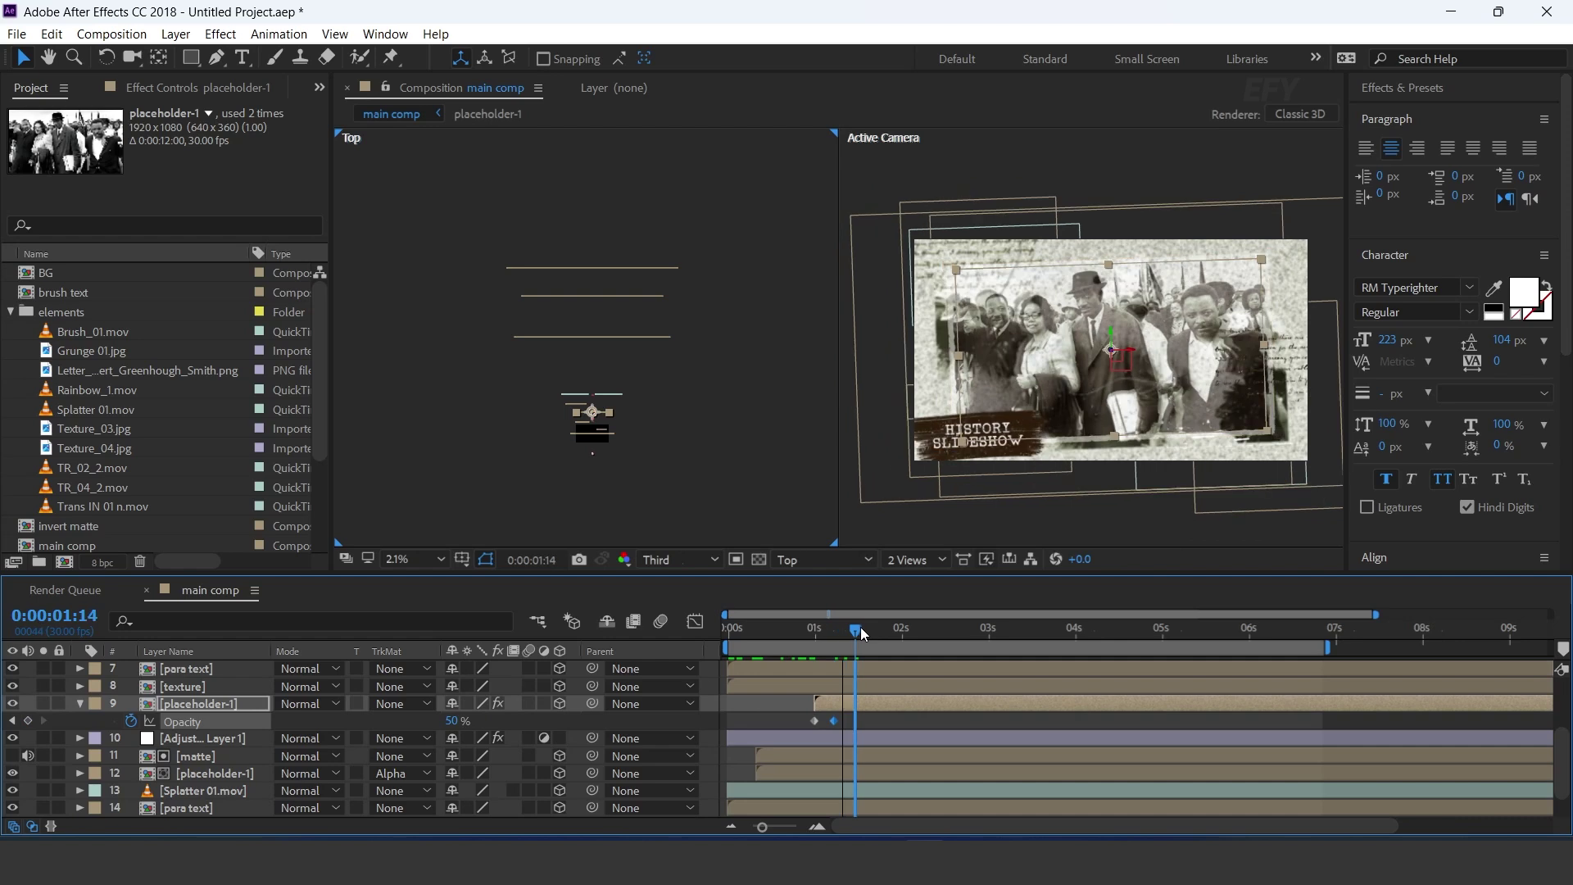
pyautogui.moveTo(459, 721); pyautogui.dragTo(738, 726)
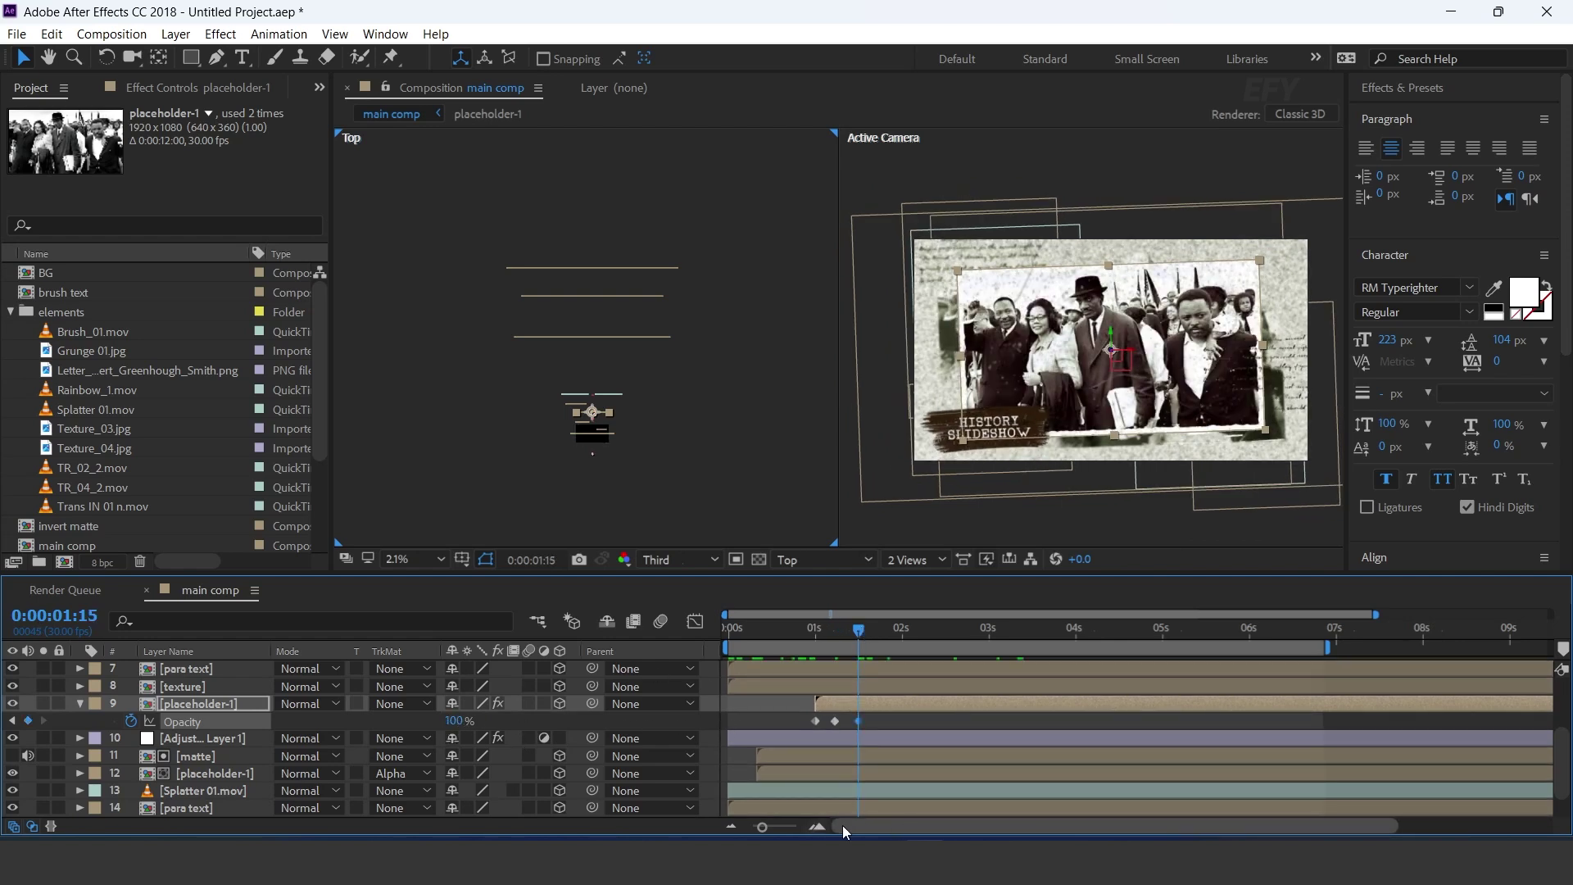
# Step: Preview the placeholder-1 fade-in from the start, check the frames around its Opacity keyframes and collapse the layer
pyautogui.click(818, 826)
pyautogui.moveTo(925, 829); pyautogui.dragTo(821, 823)
pyautogui.moveTo(781, 632); pyautogui.dragTo(672, 711)
pyautogui.press('space')
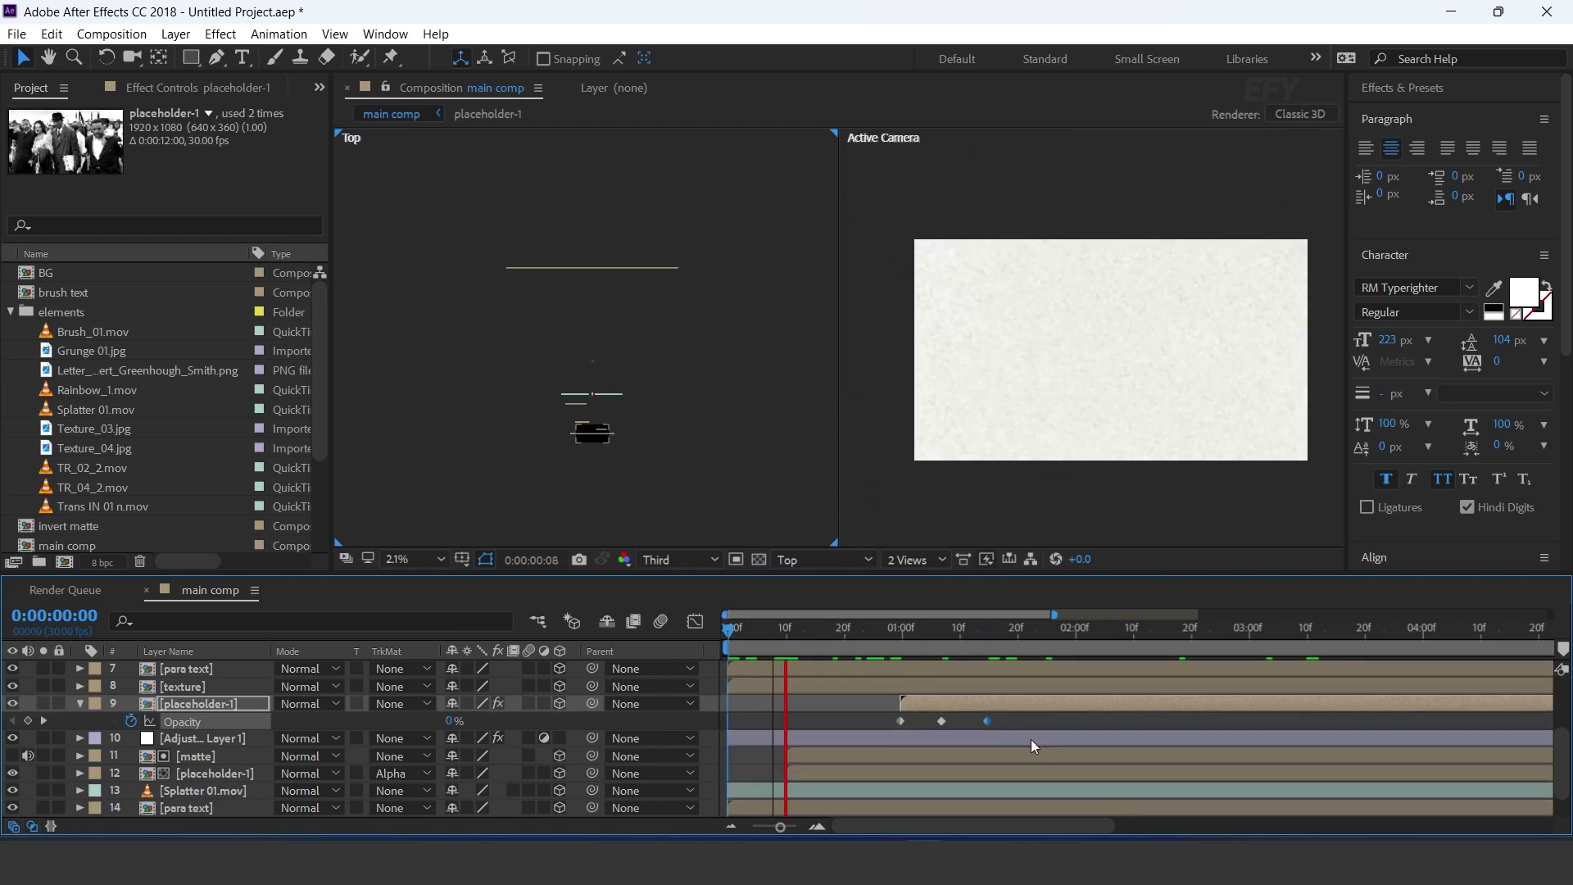
pyautogui.moveTo(885, 626); pyautogui.dragTo(960, 634)
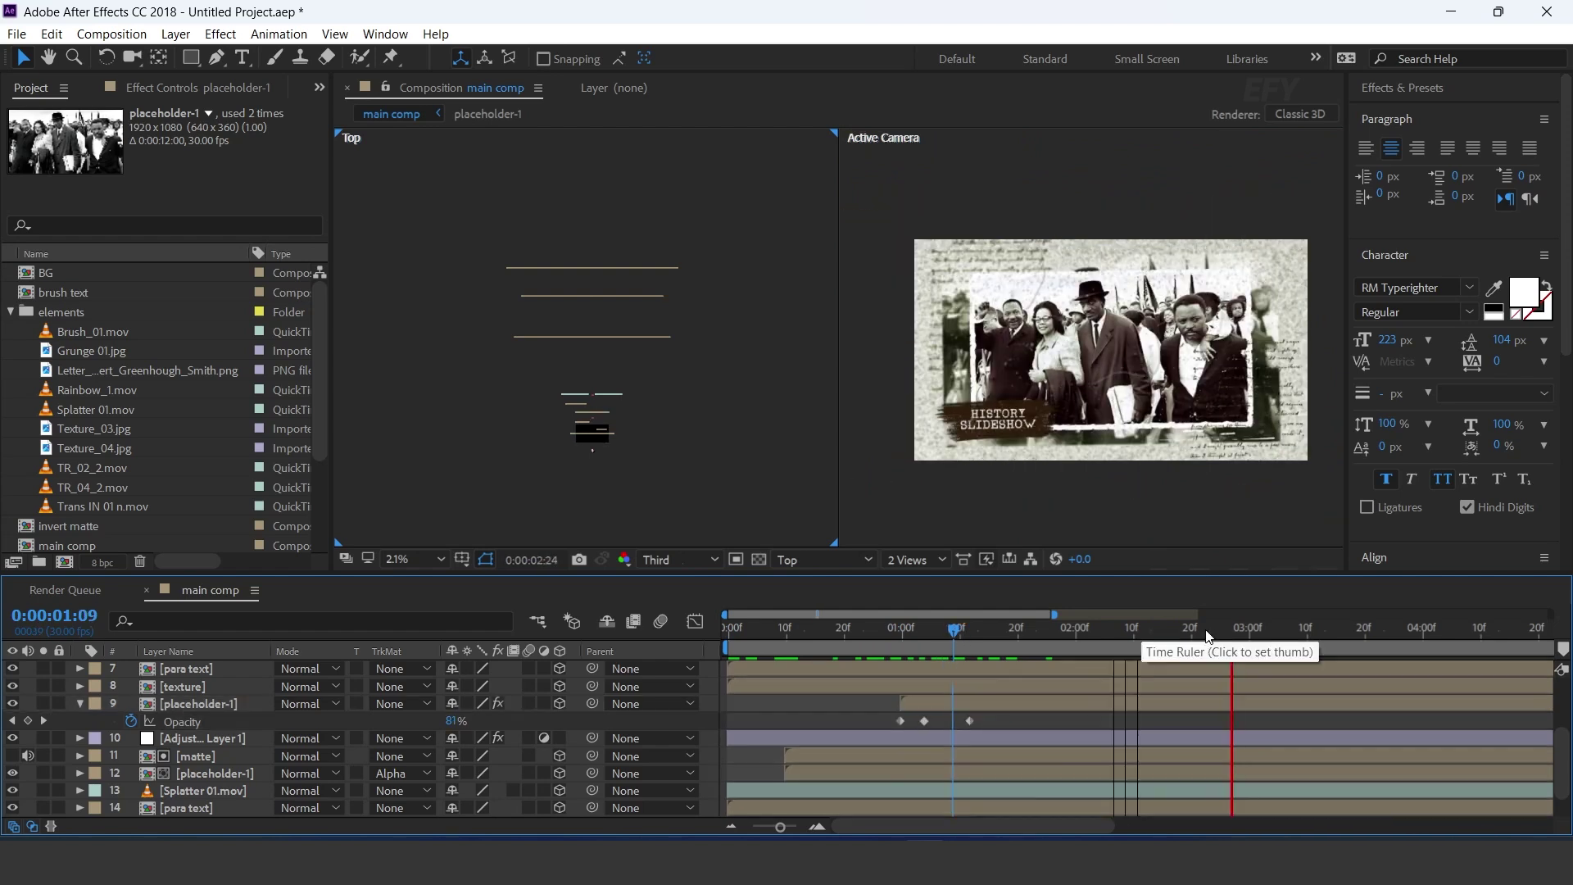
pyautogui.press('space')
pyautogui.moveTo(1016, 636); pyautogui.dragTo(697, 647)
pyautogui.click(80, 704)
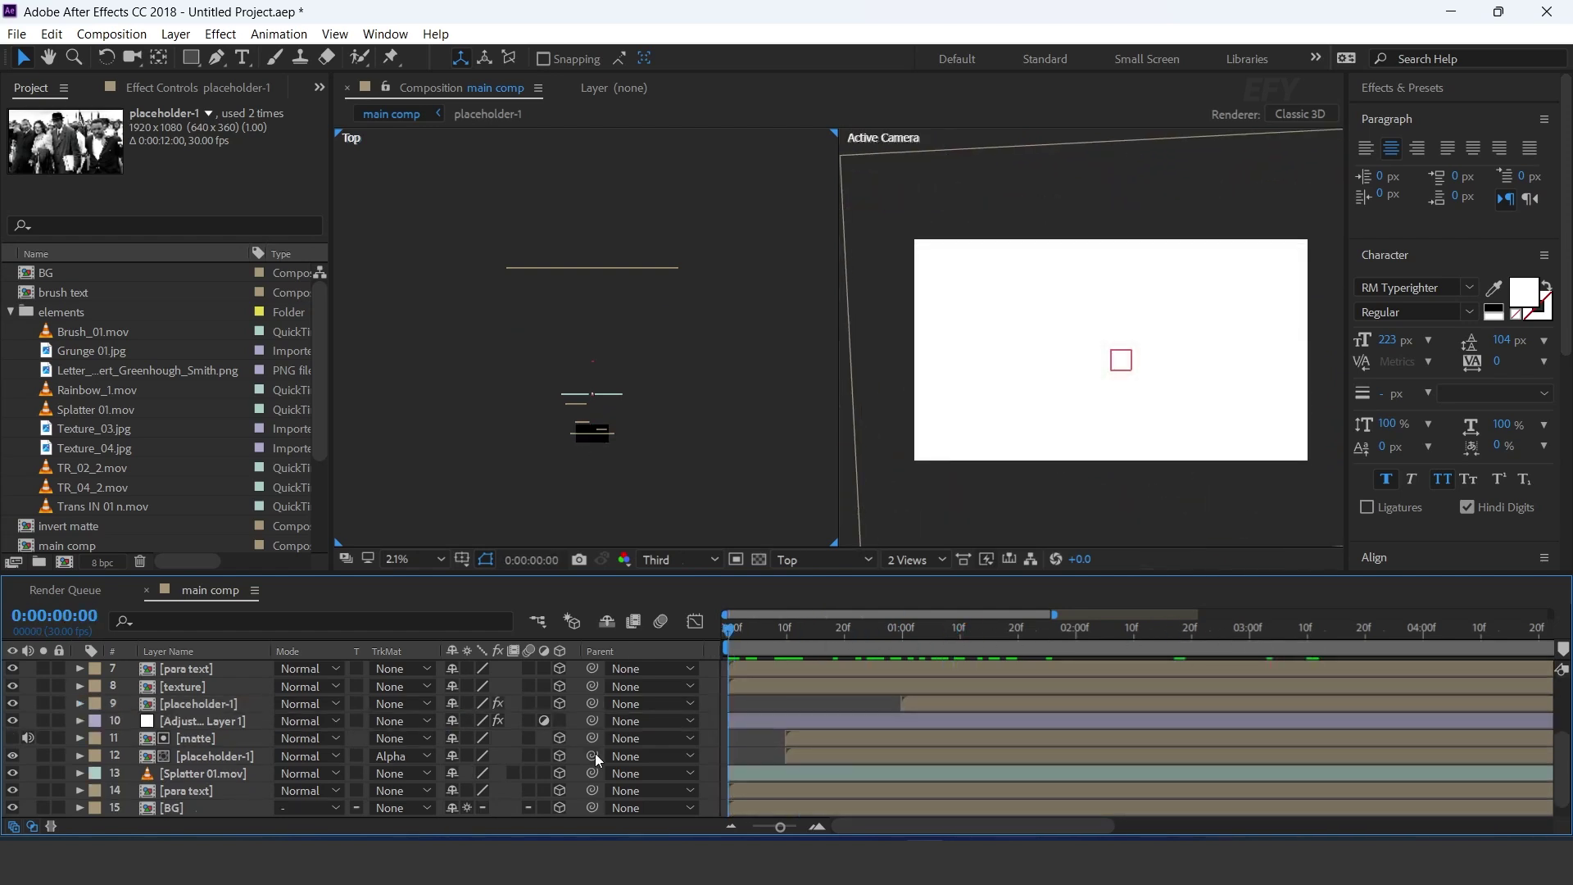
# Step: Add a new adjustment layer on top of the main comp and apply the Optics Compensation effect to it
pyautogui.scroll(3, 716, 711)
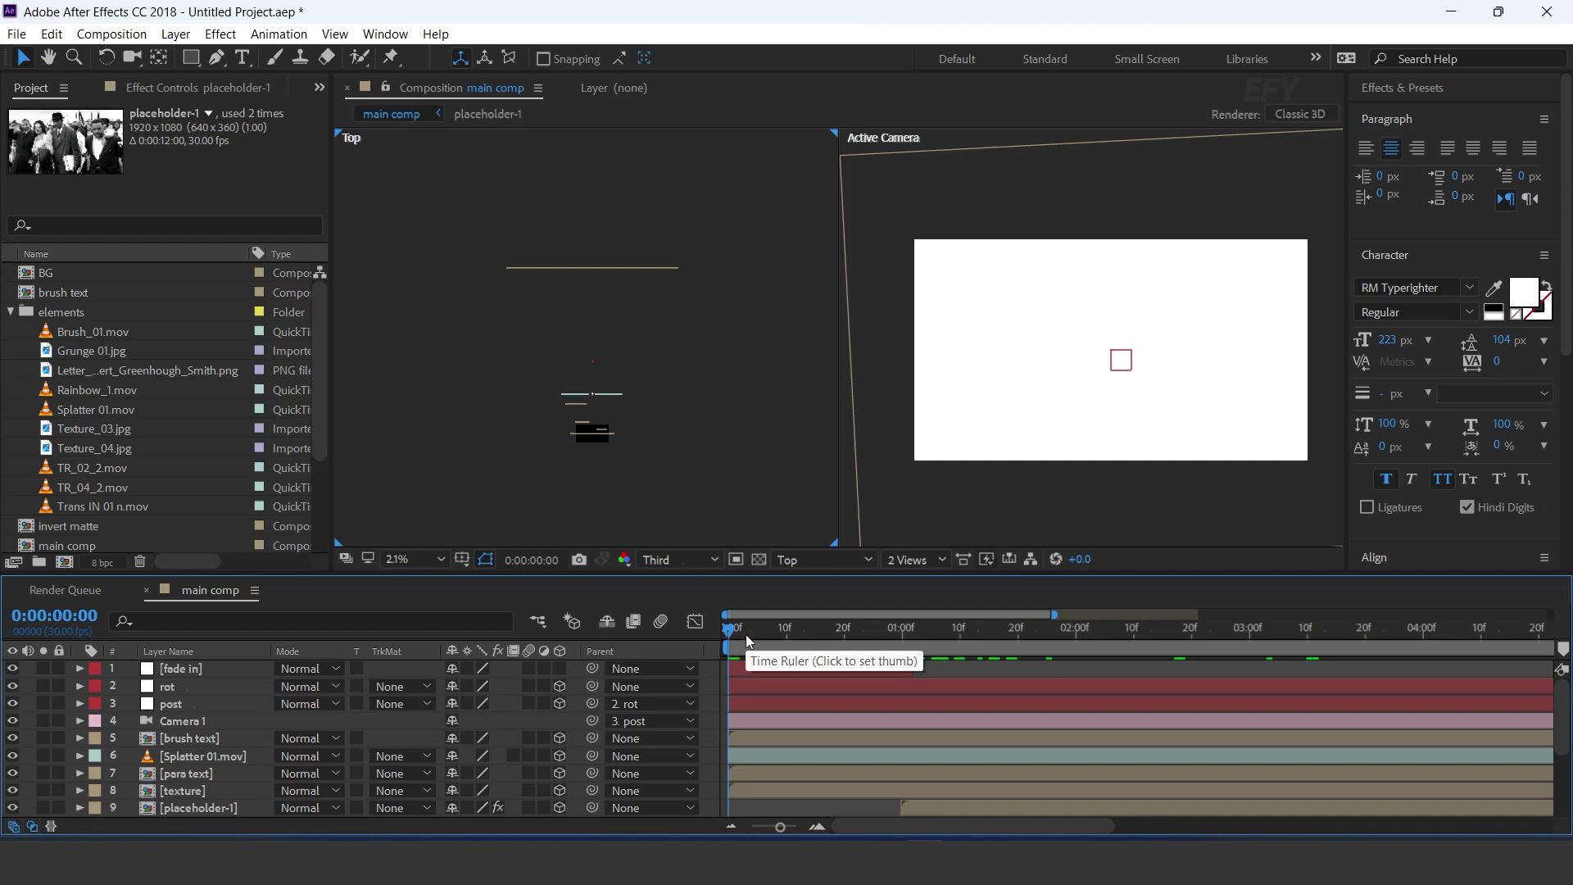
pyautogui.rightClick(721, 728)
pyautogui.moveTo(773, 515)
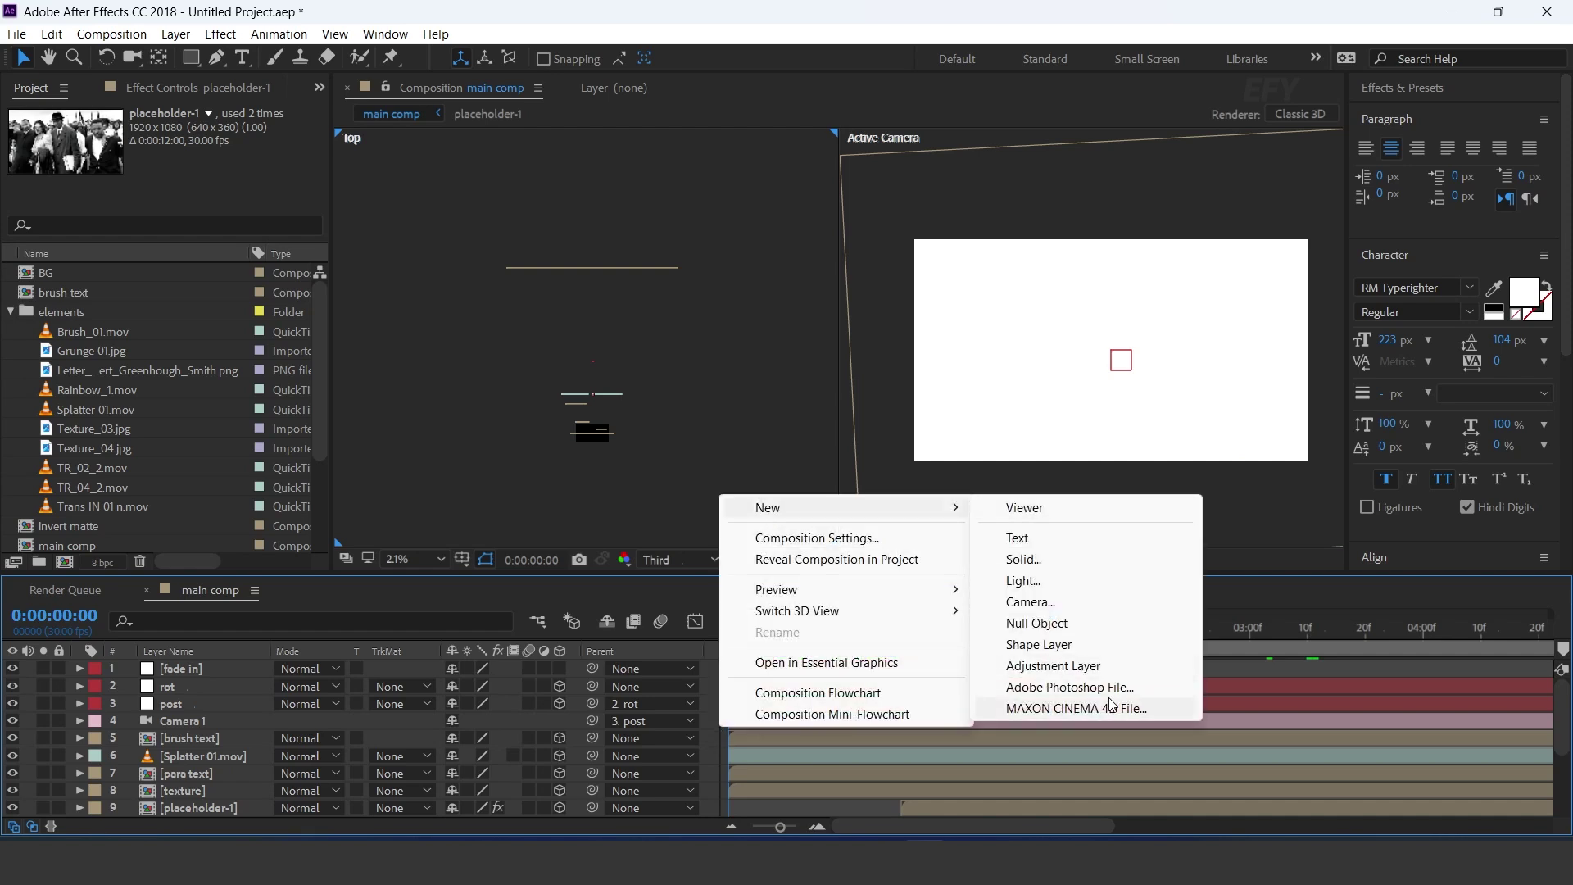
pyautogui.click(1057, 666)
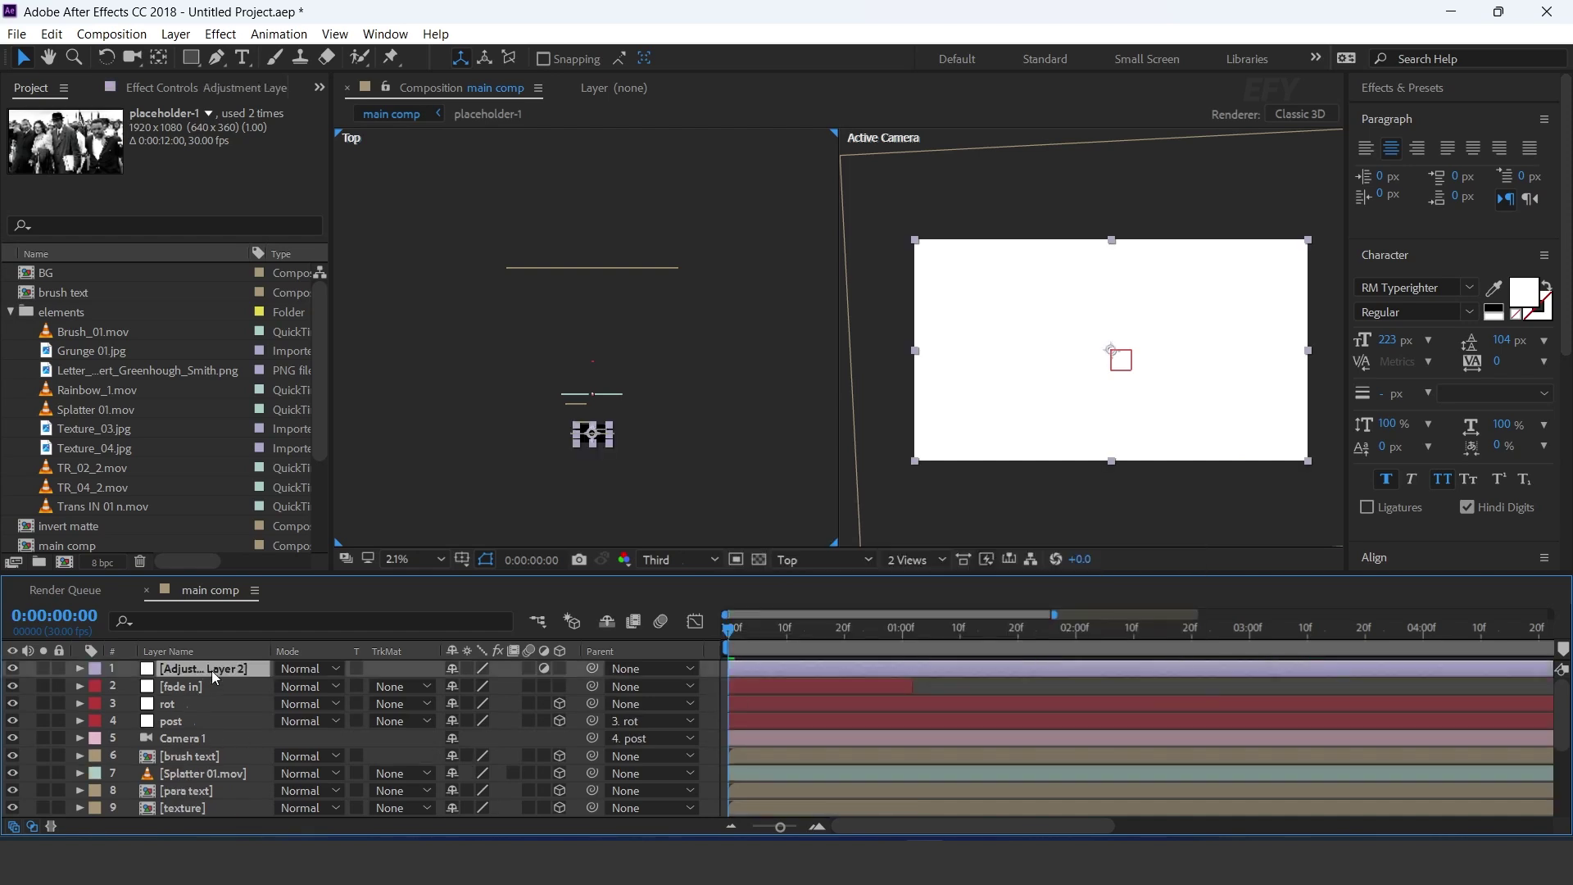
pyautogui.hotkey('ctrl', 'space')
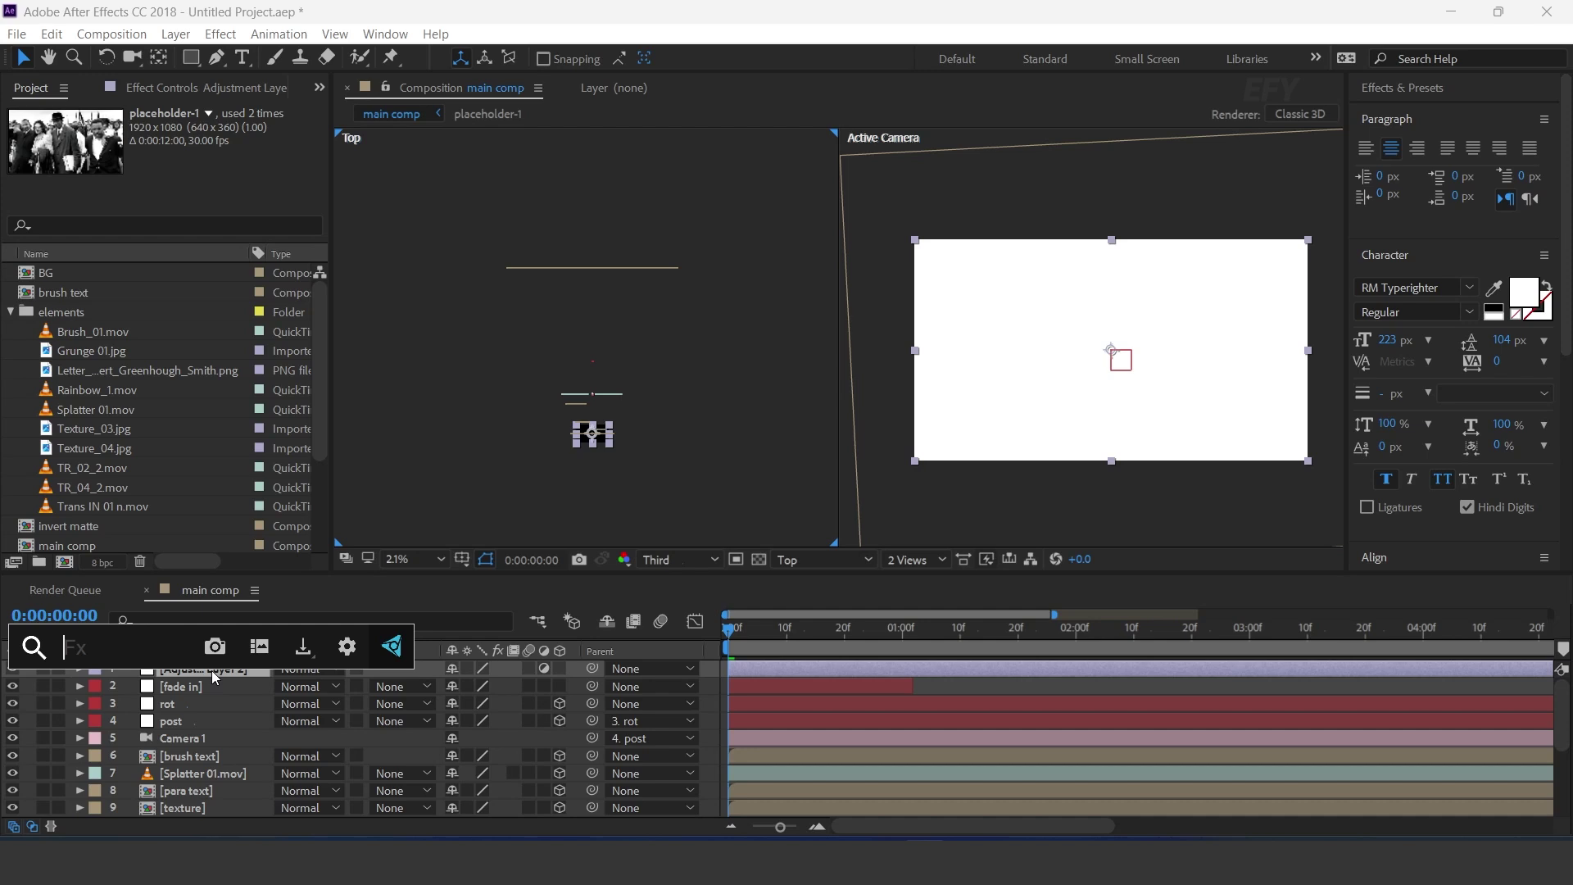
pyautogui.write('op')
pyautogui.press('Return')
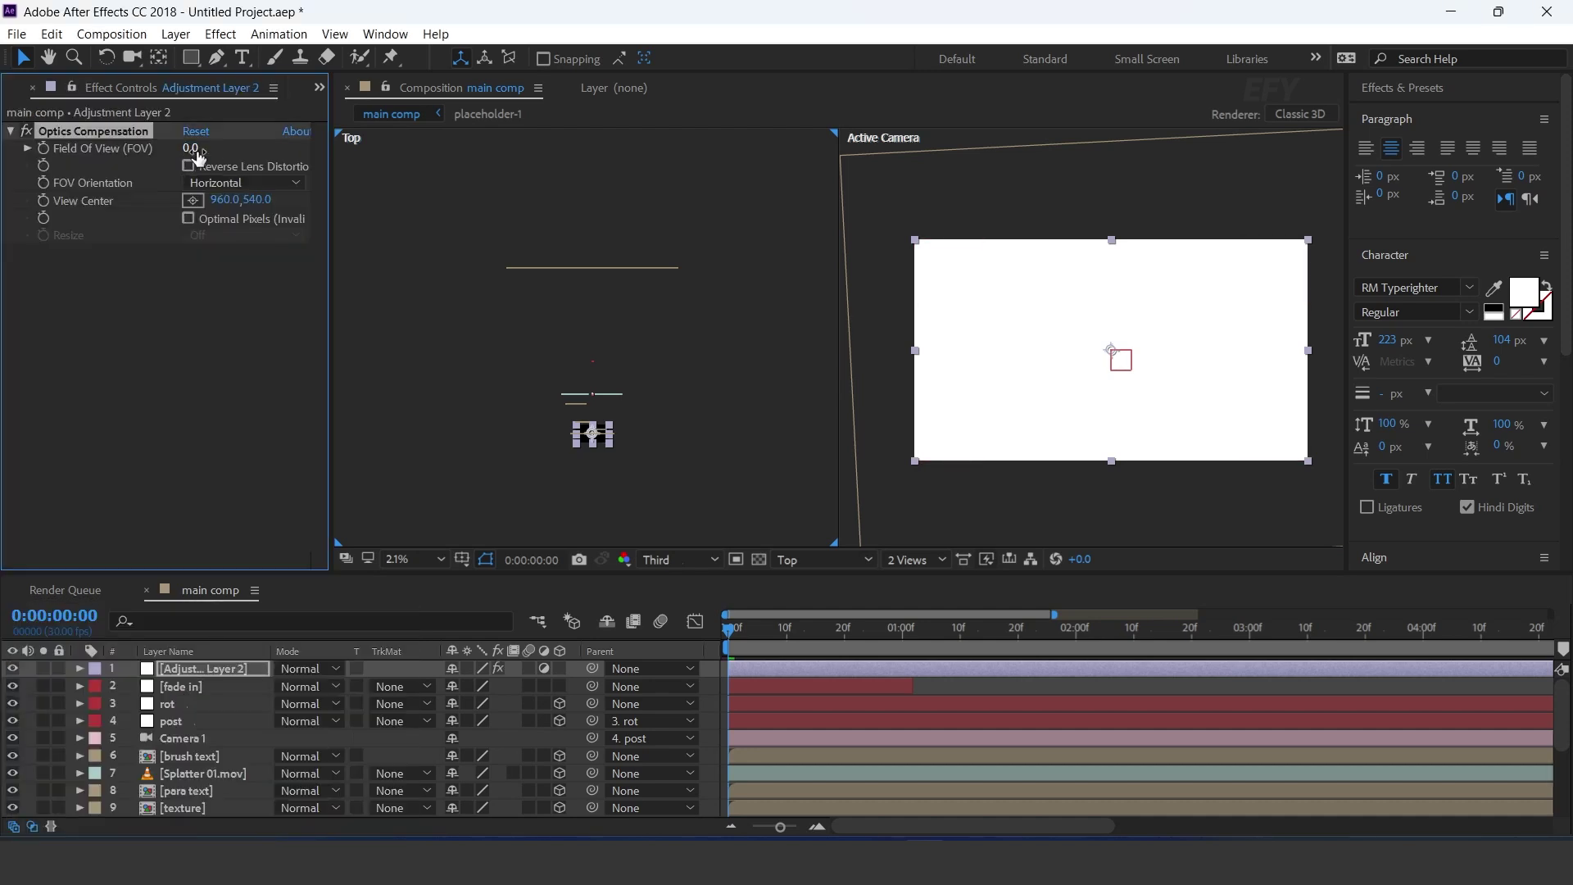
# Step: Enable Reverse Lens Distortion in Optics Compensation, set its Field Of View to 50, and check a frame of the distorted comp
pyautogui.click(188, 168)
pyautogui.click(194, 148)
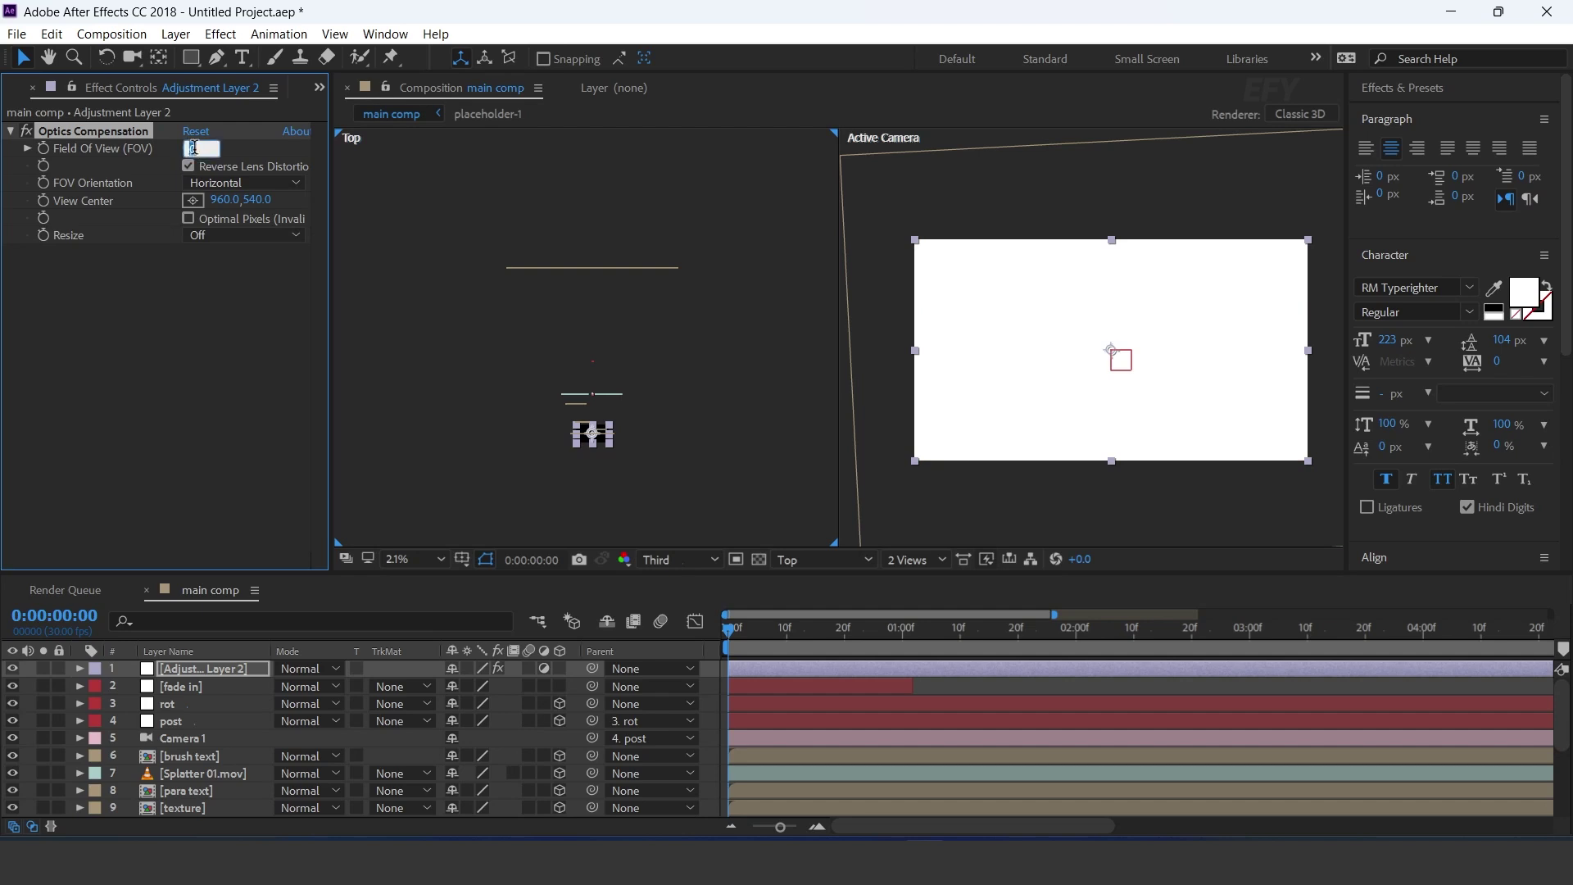
pyautogui.write('50')
pyautogui.press('Return')
pyautogui.click(821, 631)
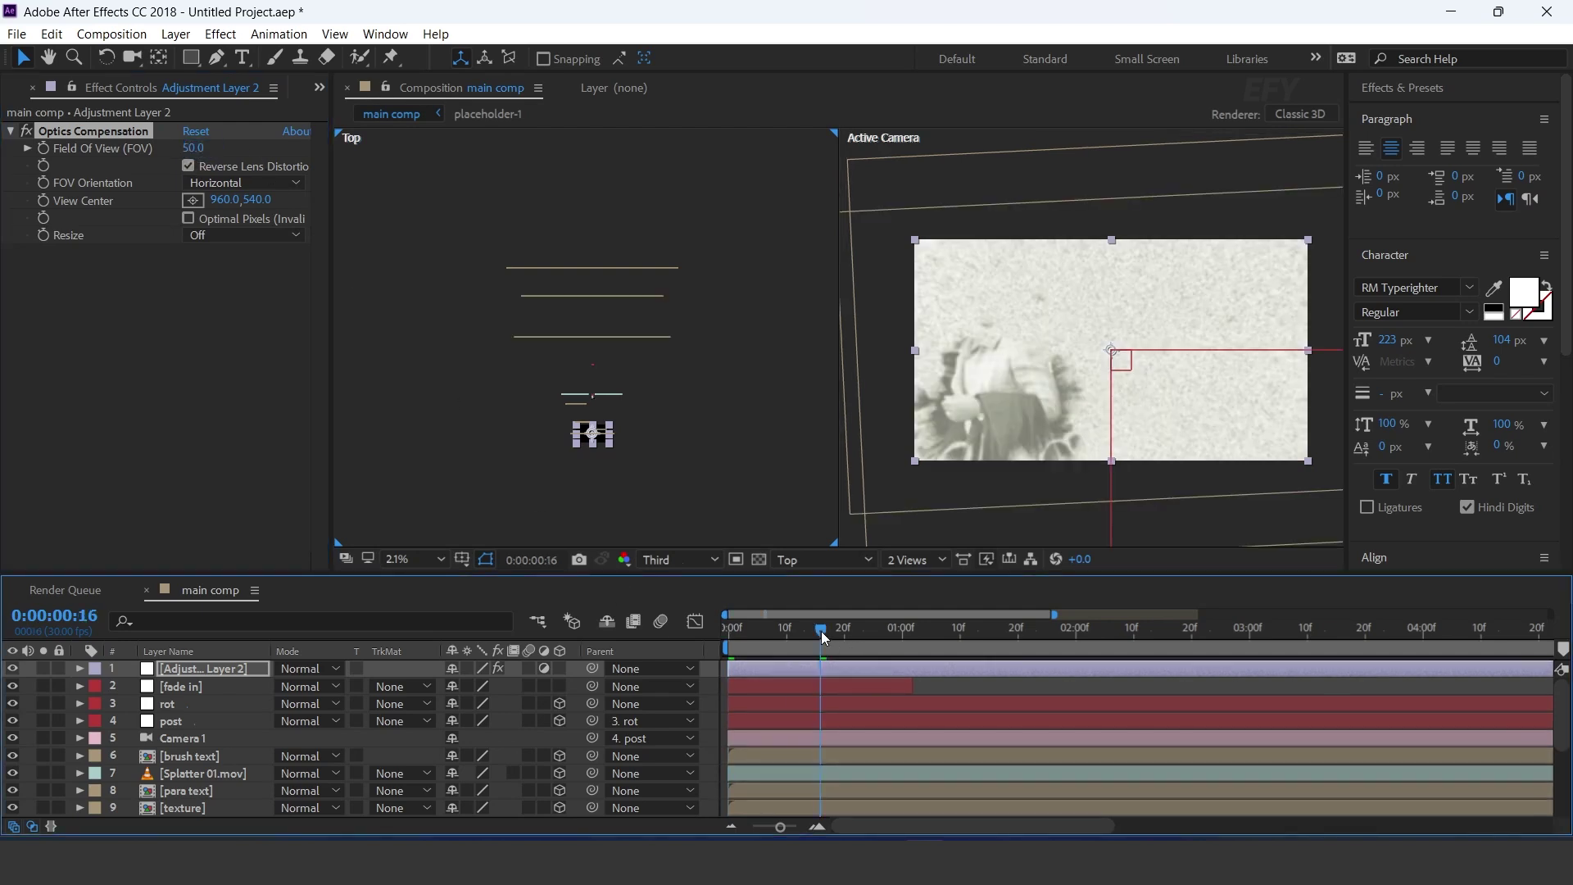
# Step: Show the main comp in a single Active Camera view, preview it from the start and deselect the adjustment layer
pyautogui.press('Home')
pyautogui.click(911, 560)
pyautogui.click(940, 584)
pyautogui.press('space')
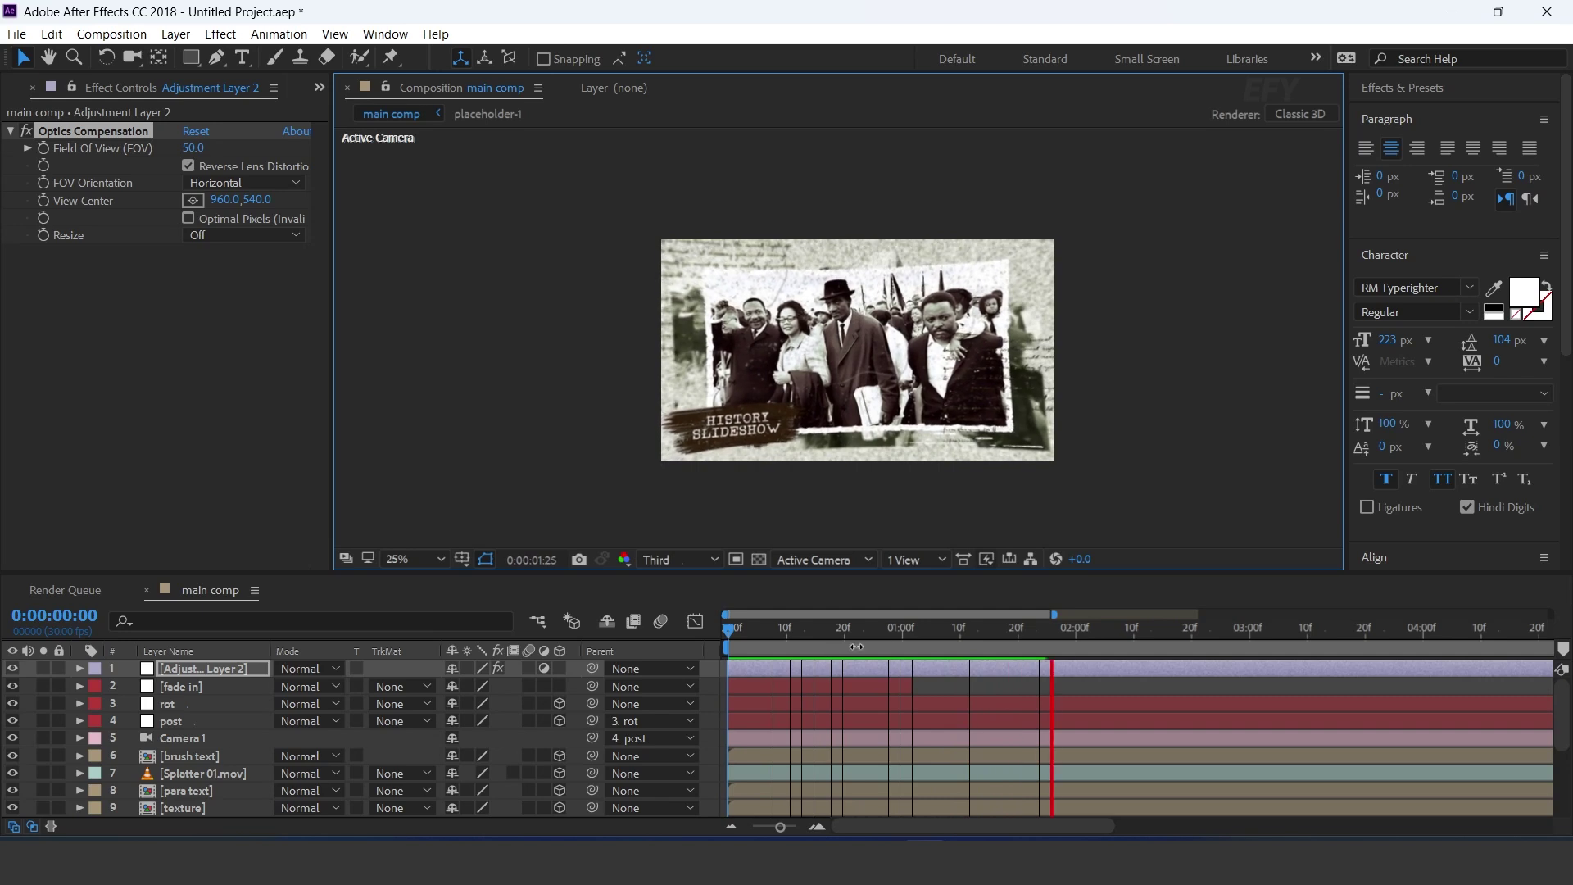
pyautogui.moveTo(932, 631); pyautogui.dragTo(1034, 631)
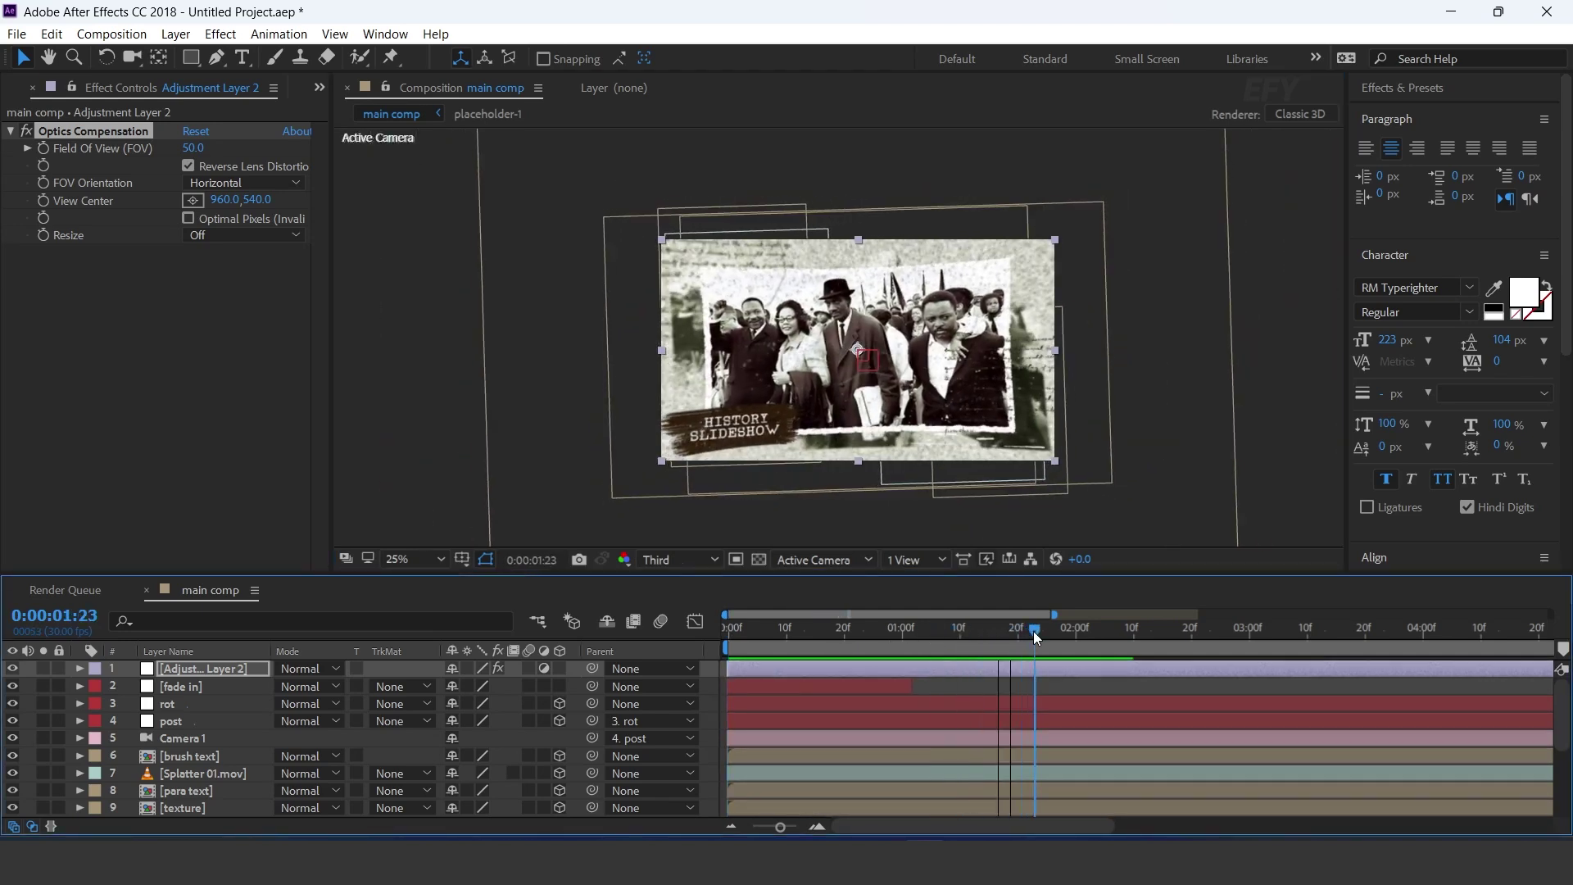
pyautogui.click(711, 670)
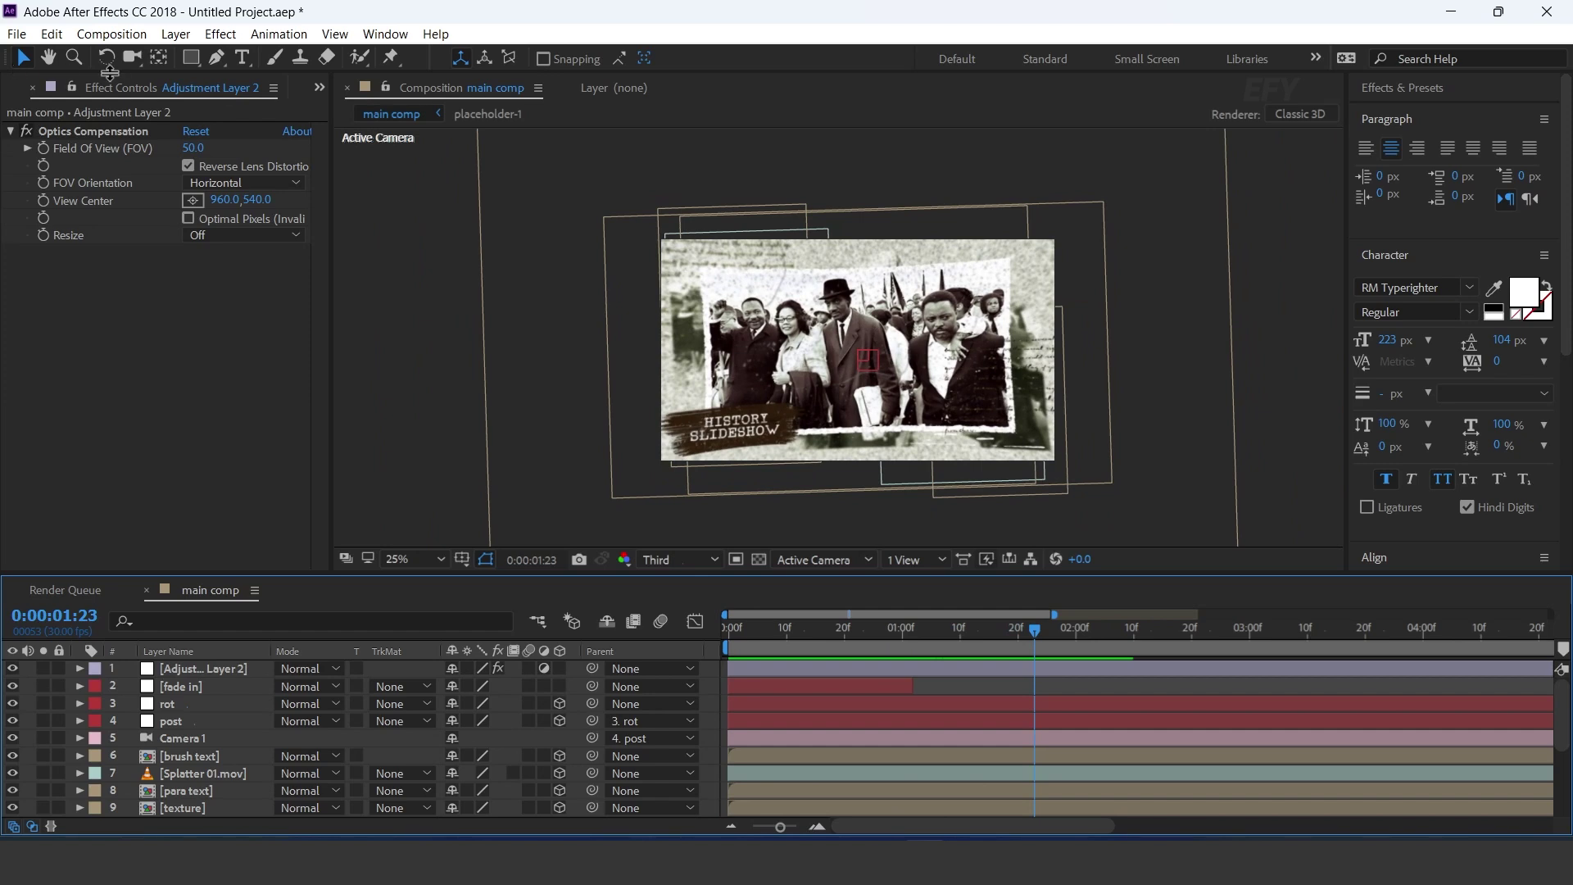
# Step: Place TR_04_2.mov as the top layer of the main comp and set its blending mode to Add
pyautogui.hotkey('ctrl', '0')
pyautogui.click(145, 429)
pyautogui.moveTo(46, 434); pyautogui.dragTo(214, 662)
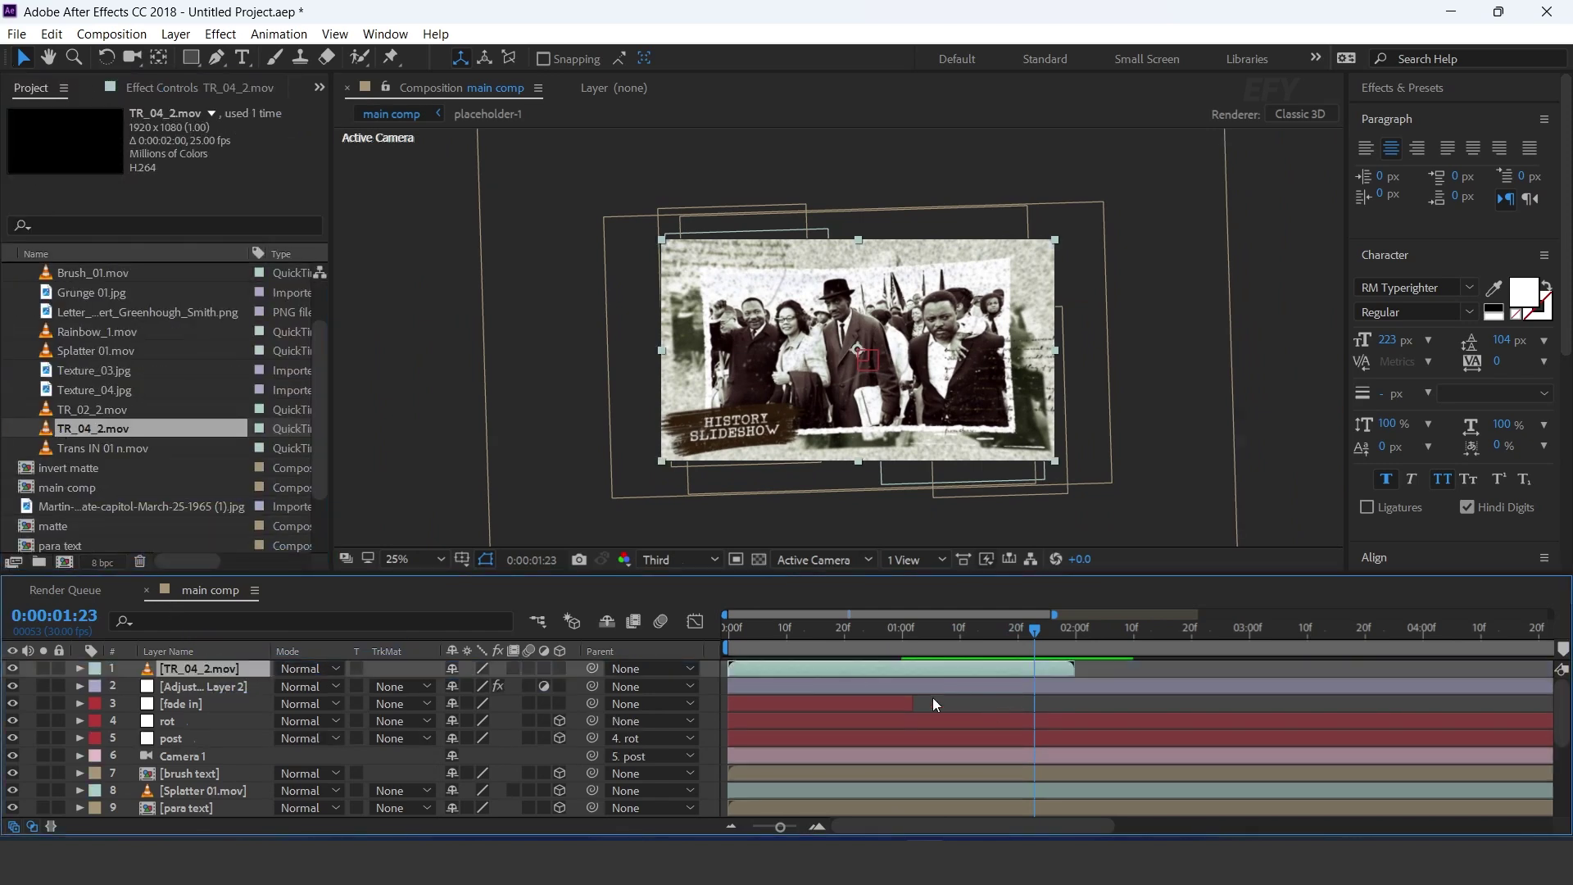
pyautogui.moveTo(763, 670); pyautogui.dragTo(847, 671)
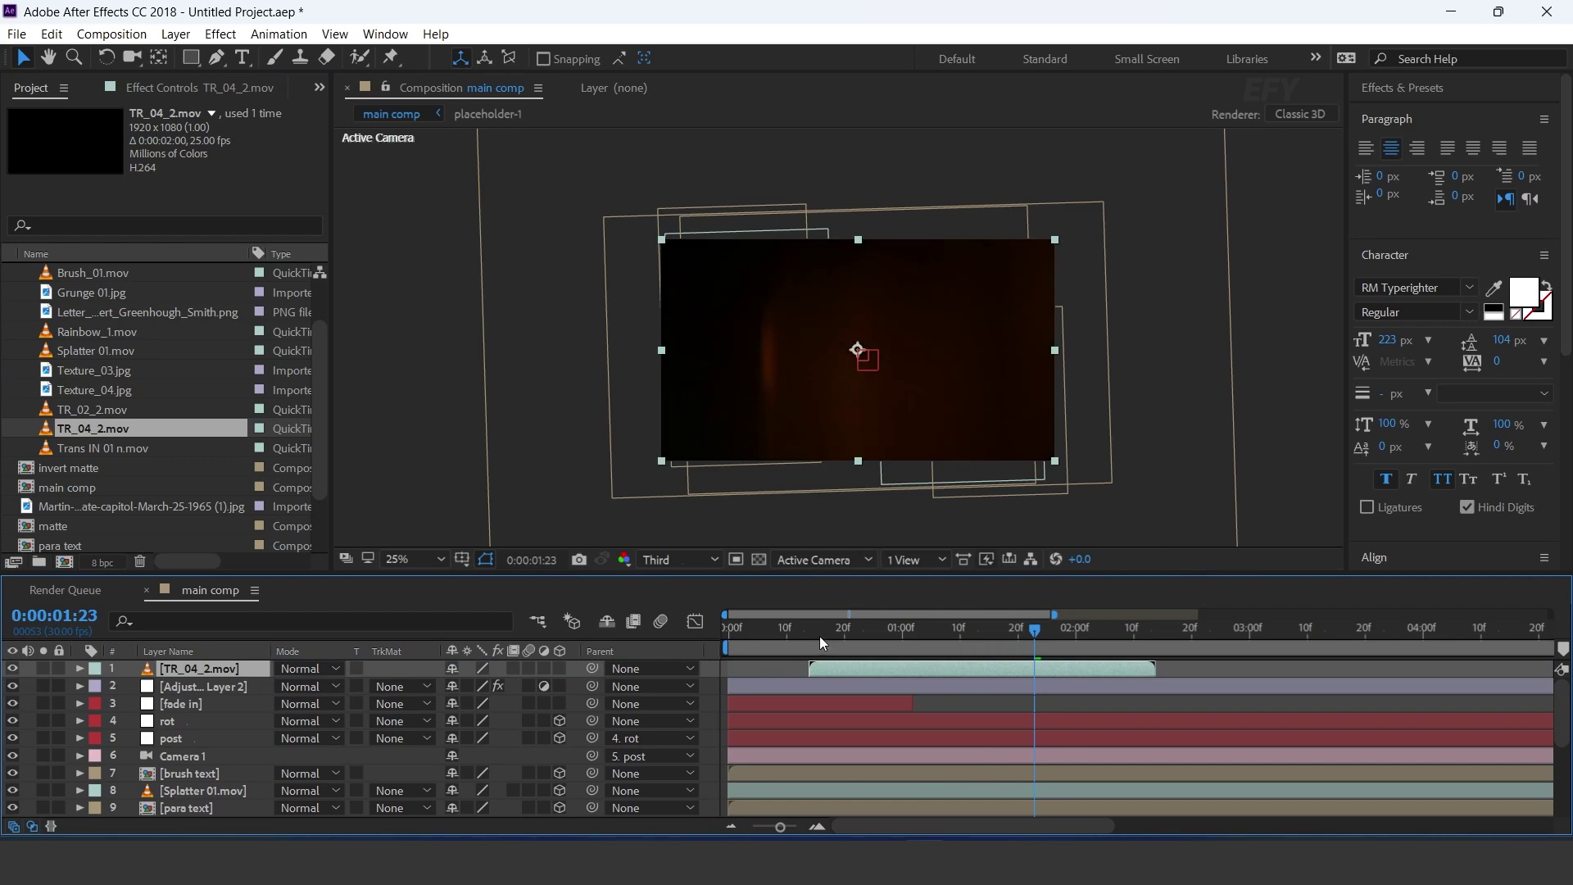
pyautogui.click(307, 669)
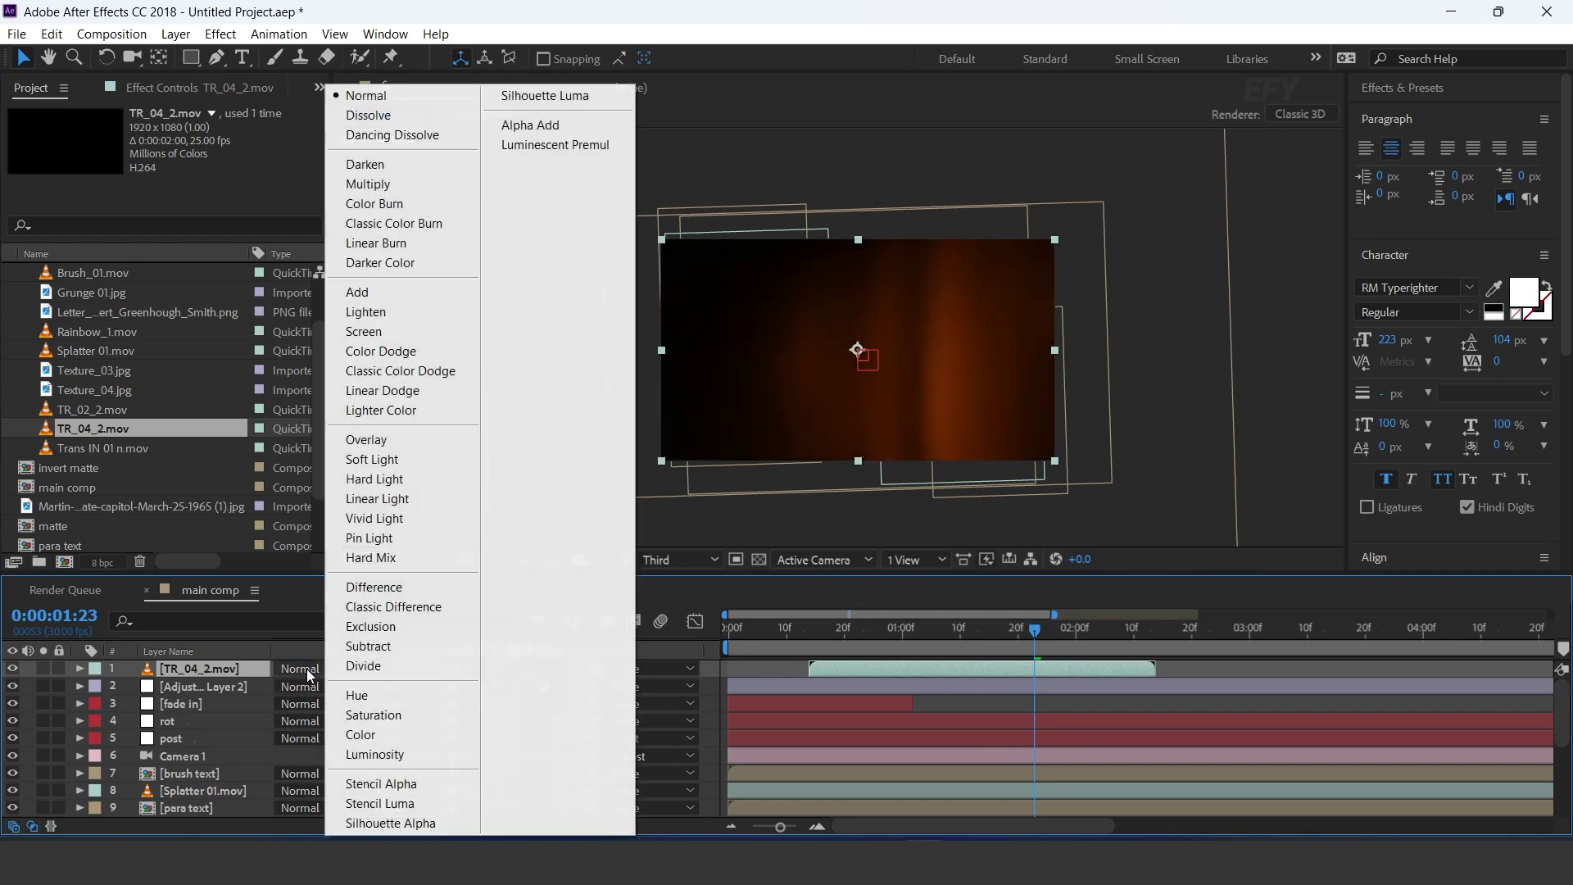
pyautogui.click(360, 292)
# Step: Shift the TR_04_2.mov layer to start at about 0:00:00:08 and preview the light transition from the start
pyautogui.moveTo(825, 640); pyautogui.dragTo(873, 666)
pyautogui.scroll(-3, 983, 690)
pyautogui.click(925, 736)
pyautogui.scroll(3, 925, 736)
pyautogui.press('space')
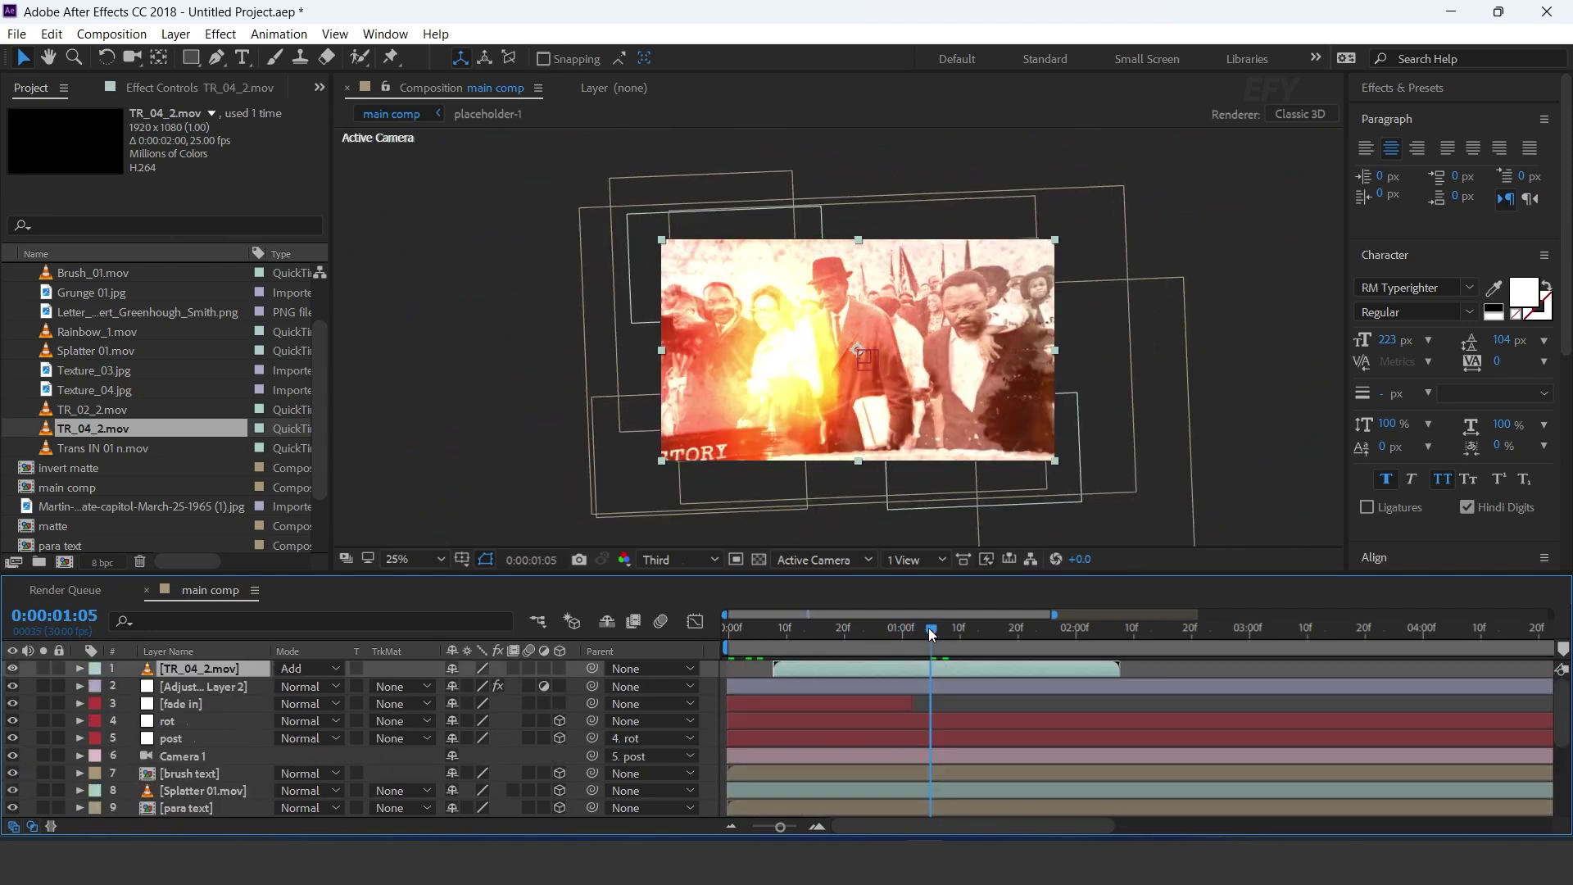
pyautogui.press('space')
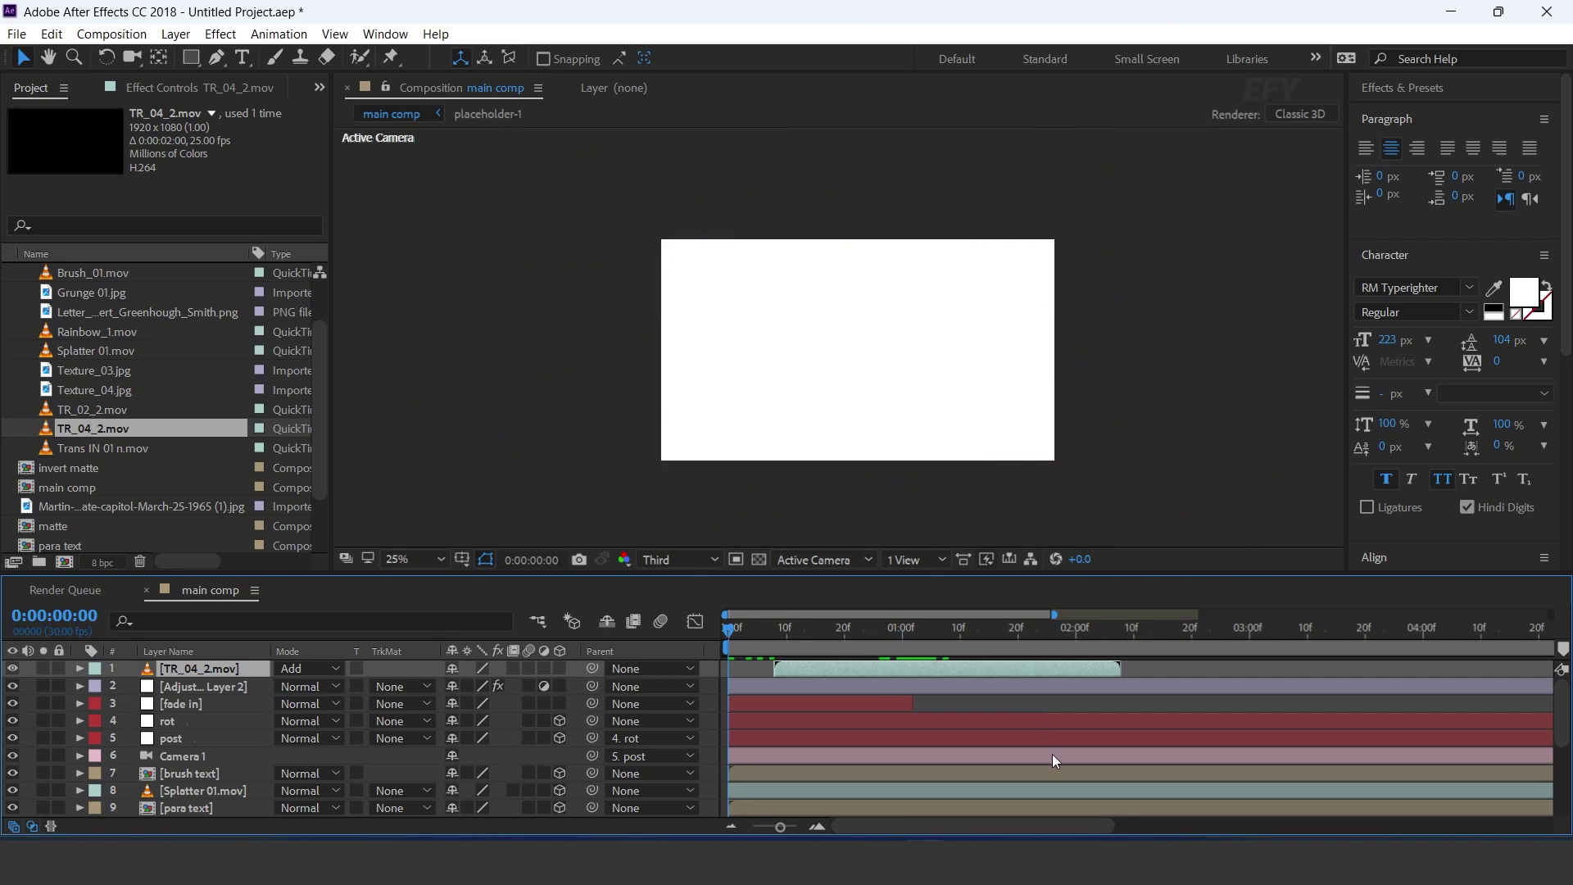
pyautogui.press('space')
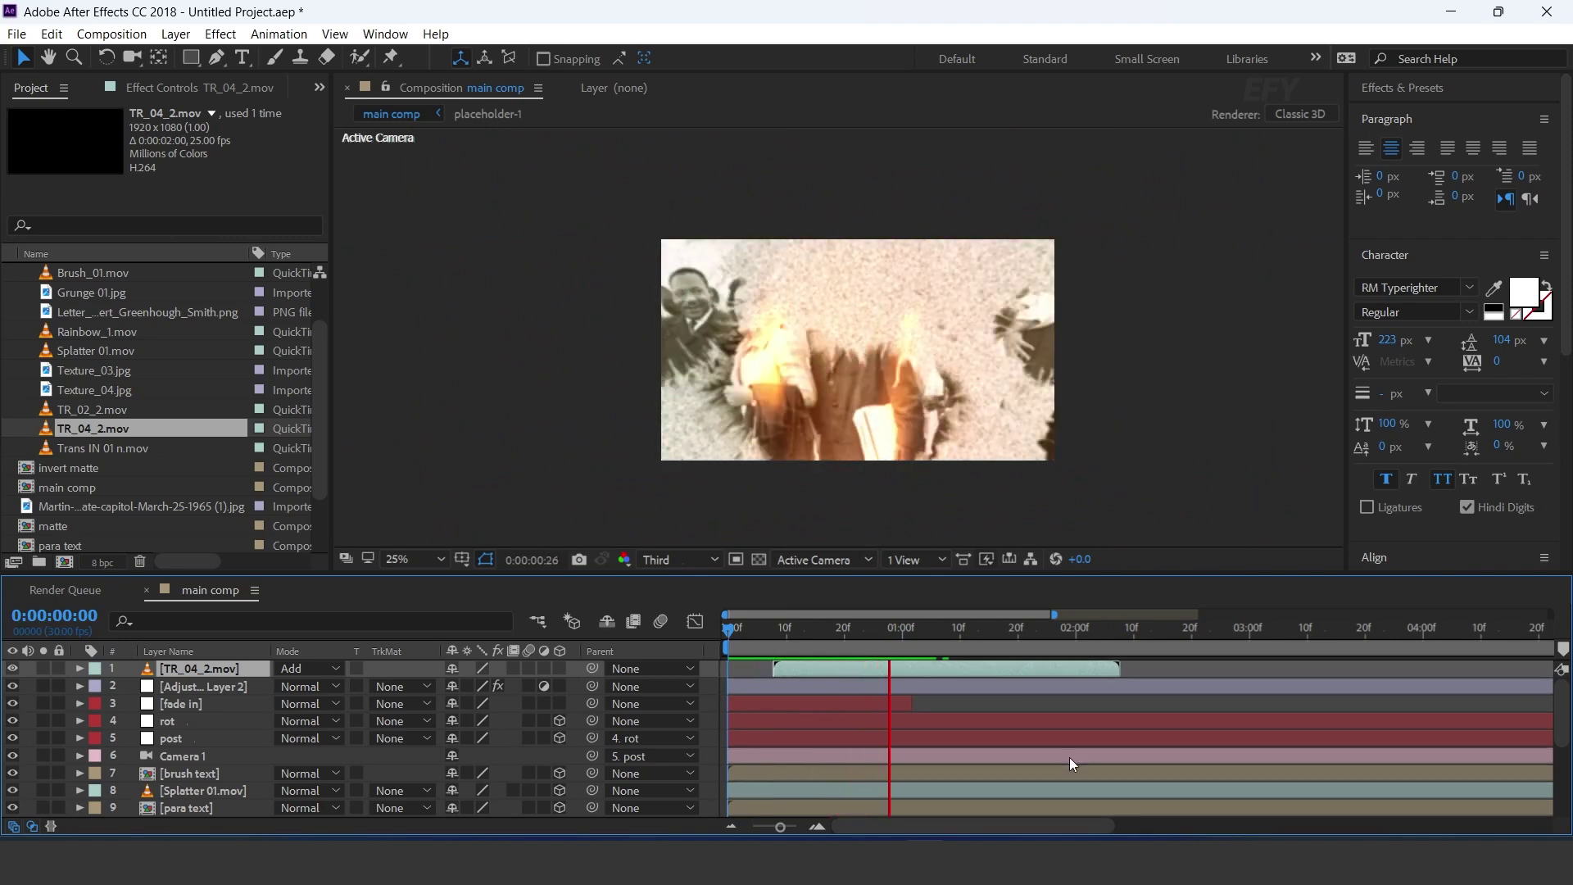
pyautogui.moveTo(984, 631); pyautogui.dragTo(1019, 631)
# Step: Add TR_02_2.mov as the top layer in Add mode, start it at about 0:00:01:19 and preview it
pyautogui.click(91, 410)
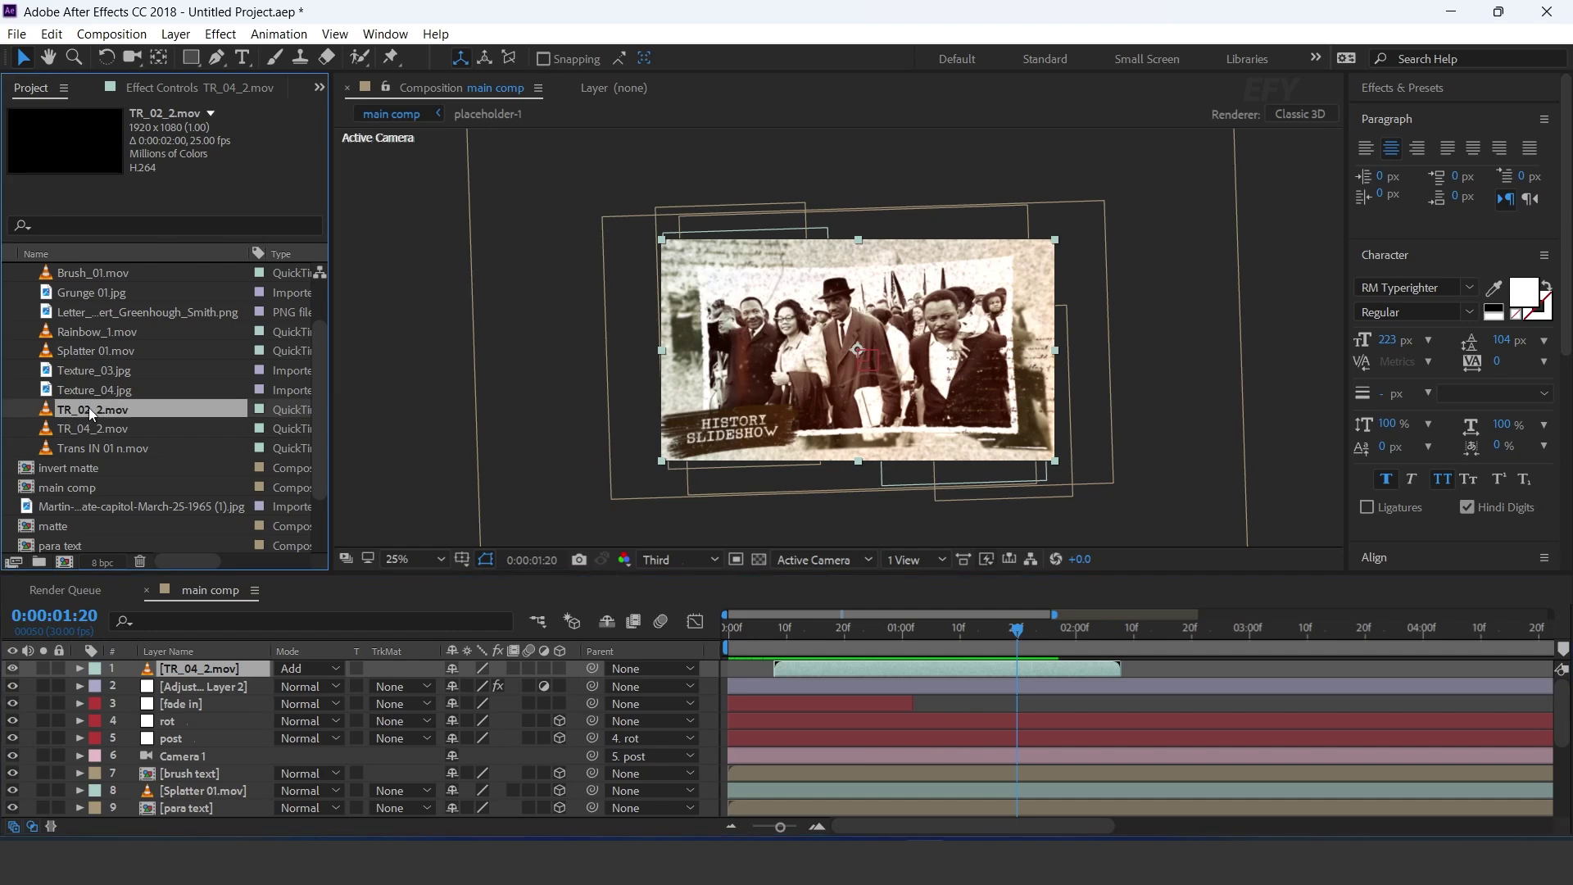
pyautogui.moveTo(45, 416); pyautogui.dragTo(219, 667)
pyautogui.click(299, 668)
pyautogui.click(357, 294)
pyautogui.moveTo(792, 668); pyautogui.dragTo(1109, 666)
pyautogui.moveTo(931, 632); pyautogui.dragTo(1046, 667)
pyautogui.press('space')
pyautogui.press('-')
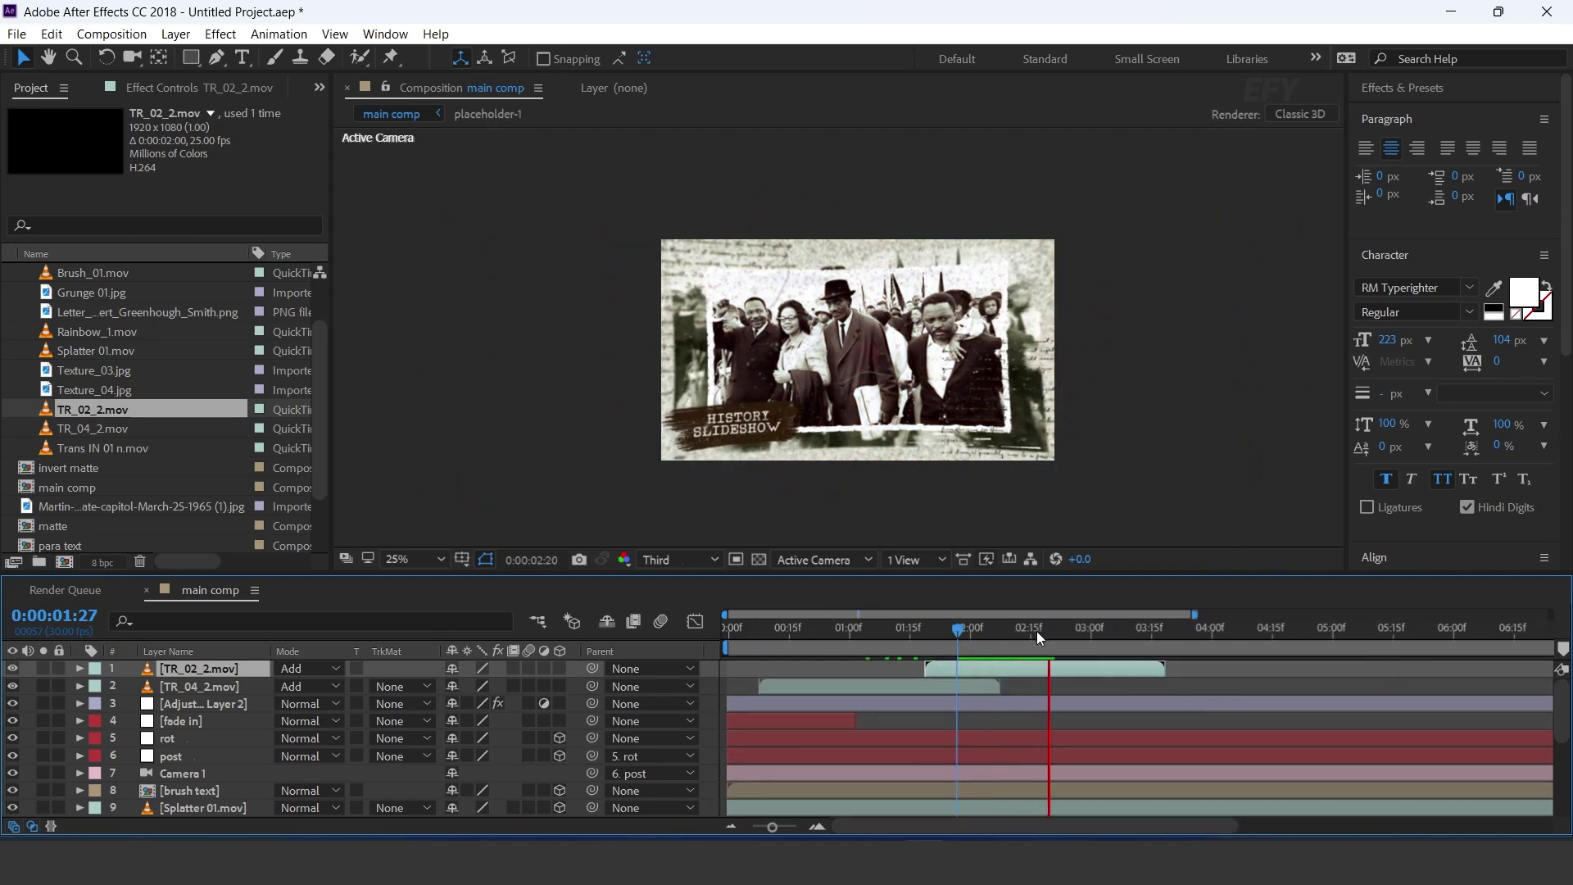
# Step: Duplicate the TR_02_2.mov layer, start the copy at about 0:00:03:04, and end the work area at about 0:00:06:00
pyautogui.click(1087, 632)
pyautogui.hotkey('ctrl', 'd')
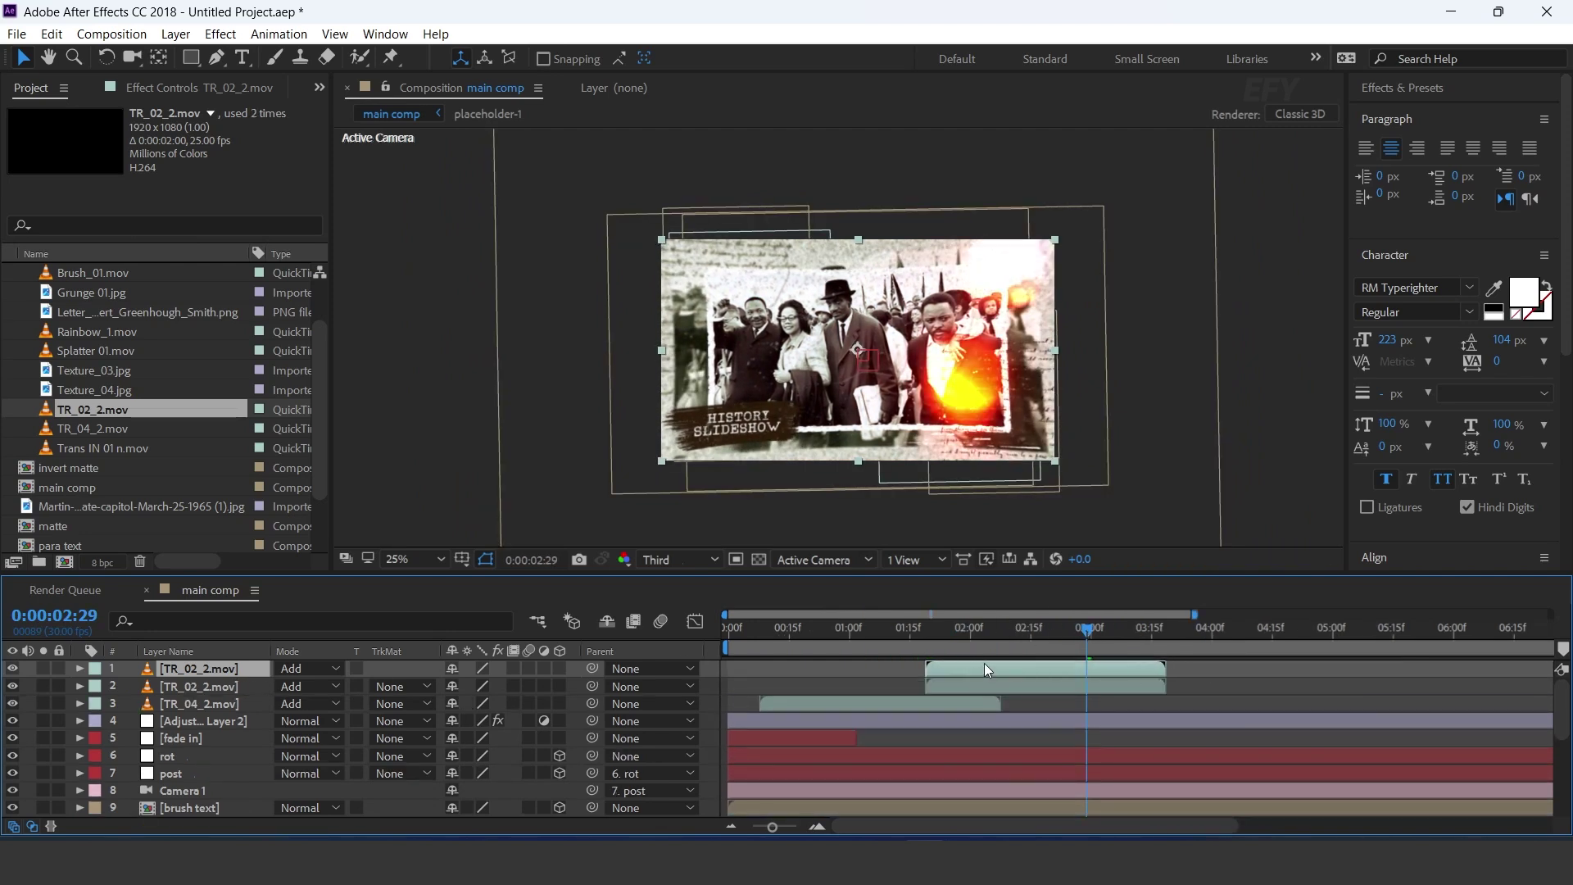
pyautogui.moveTo(985, 667); pyautogui.dragTo(1162, 663)
pyautogui.press('space')
pyautogui.press('-')
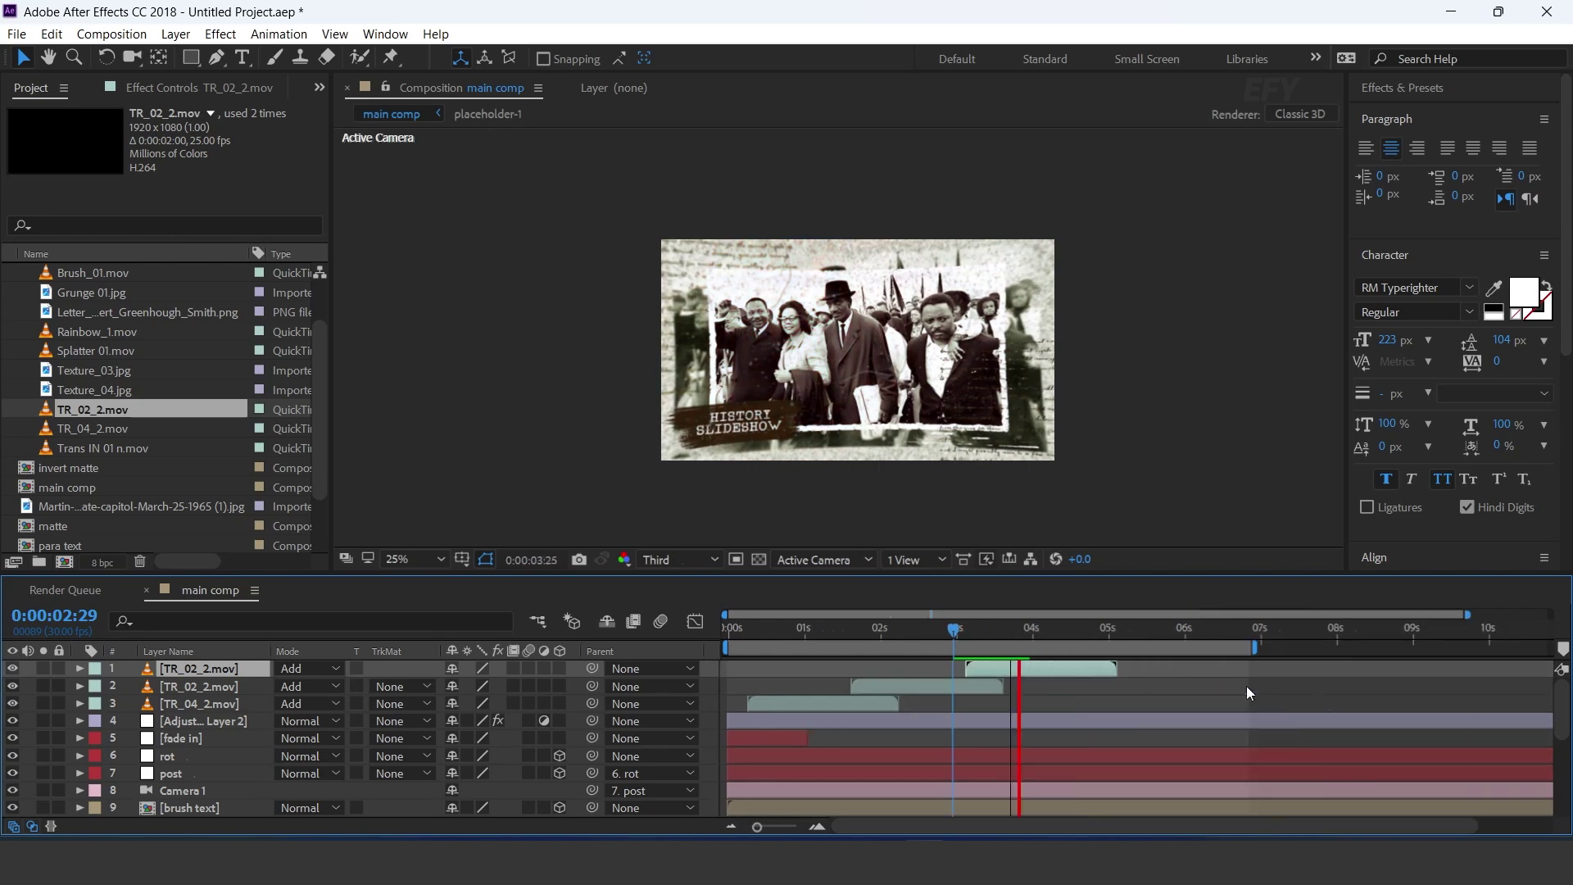
pyautogui.press('space')
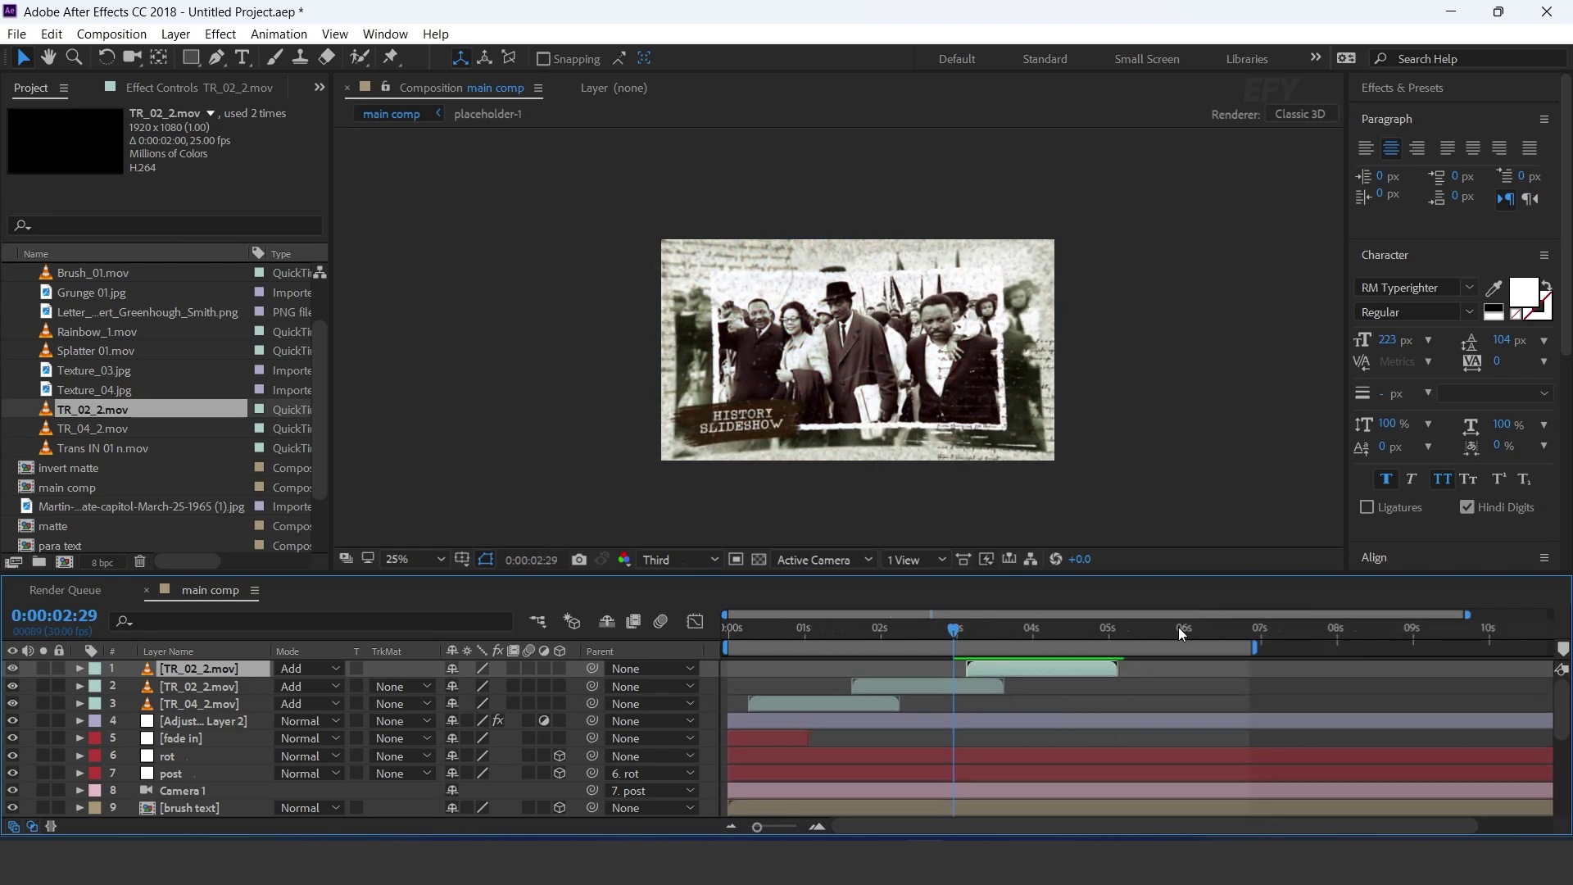
pyautogui.click(1178, 627)
pyautogui.moveTo(1256, 647); pyautogui.dragTo(1185, 648)
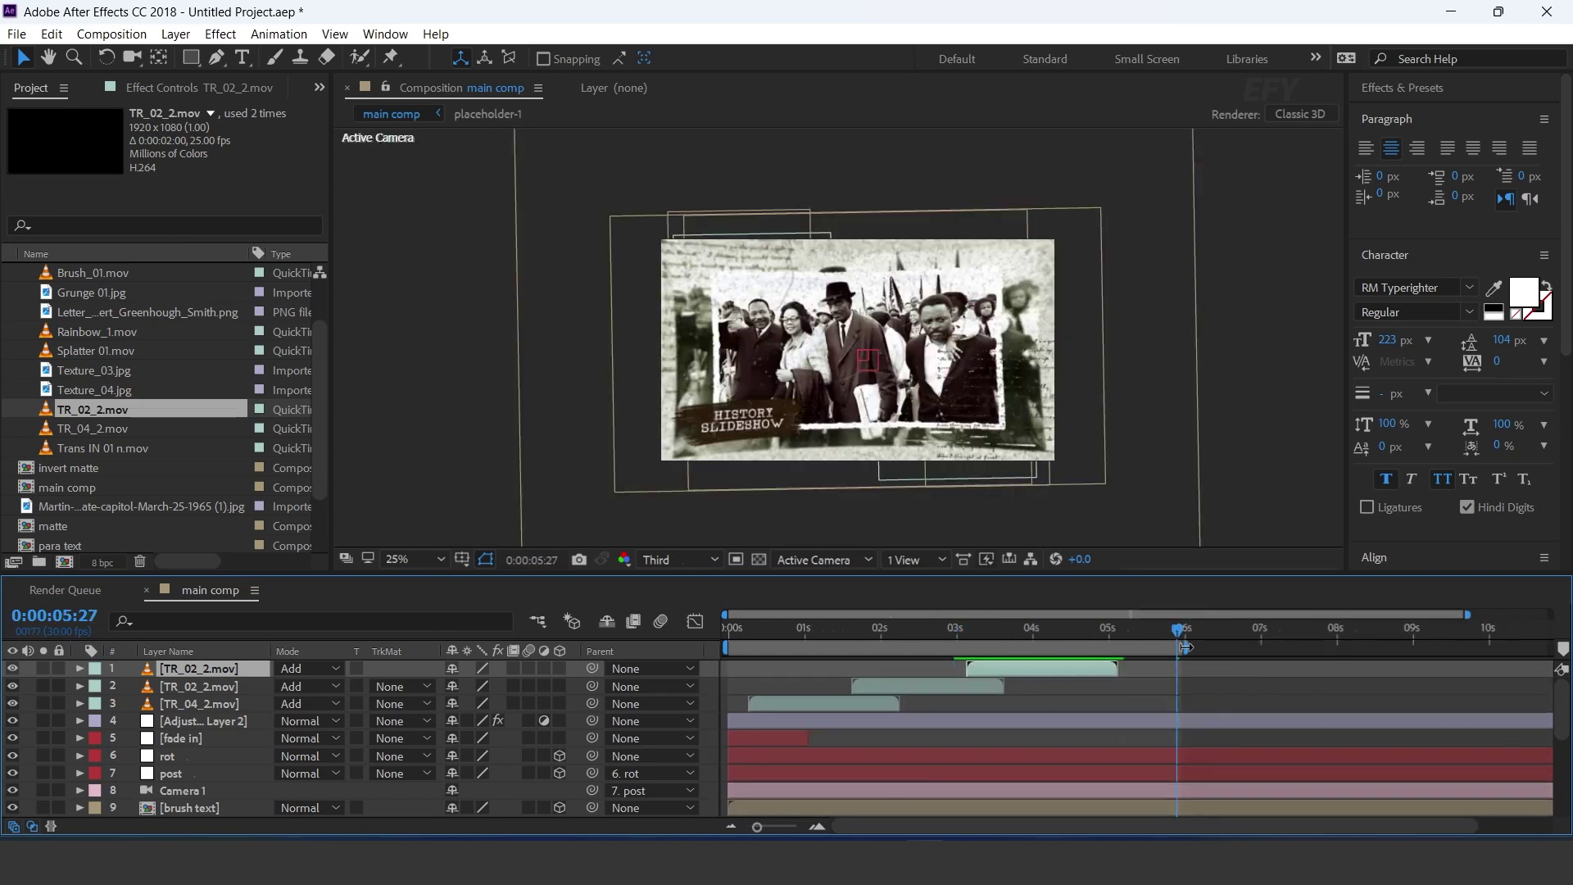
# Step: Create a new adjustment layer named cc on top of the main comp and apply the Color Balance effect to it
pyautogui.rightClick(713, 677)
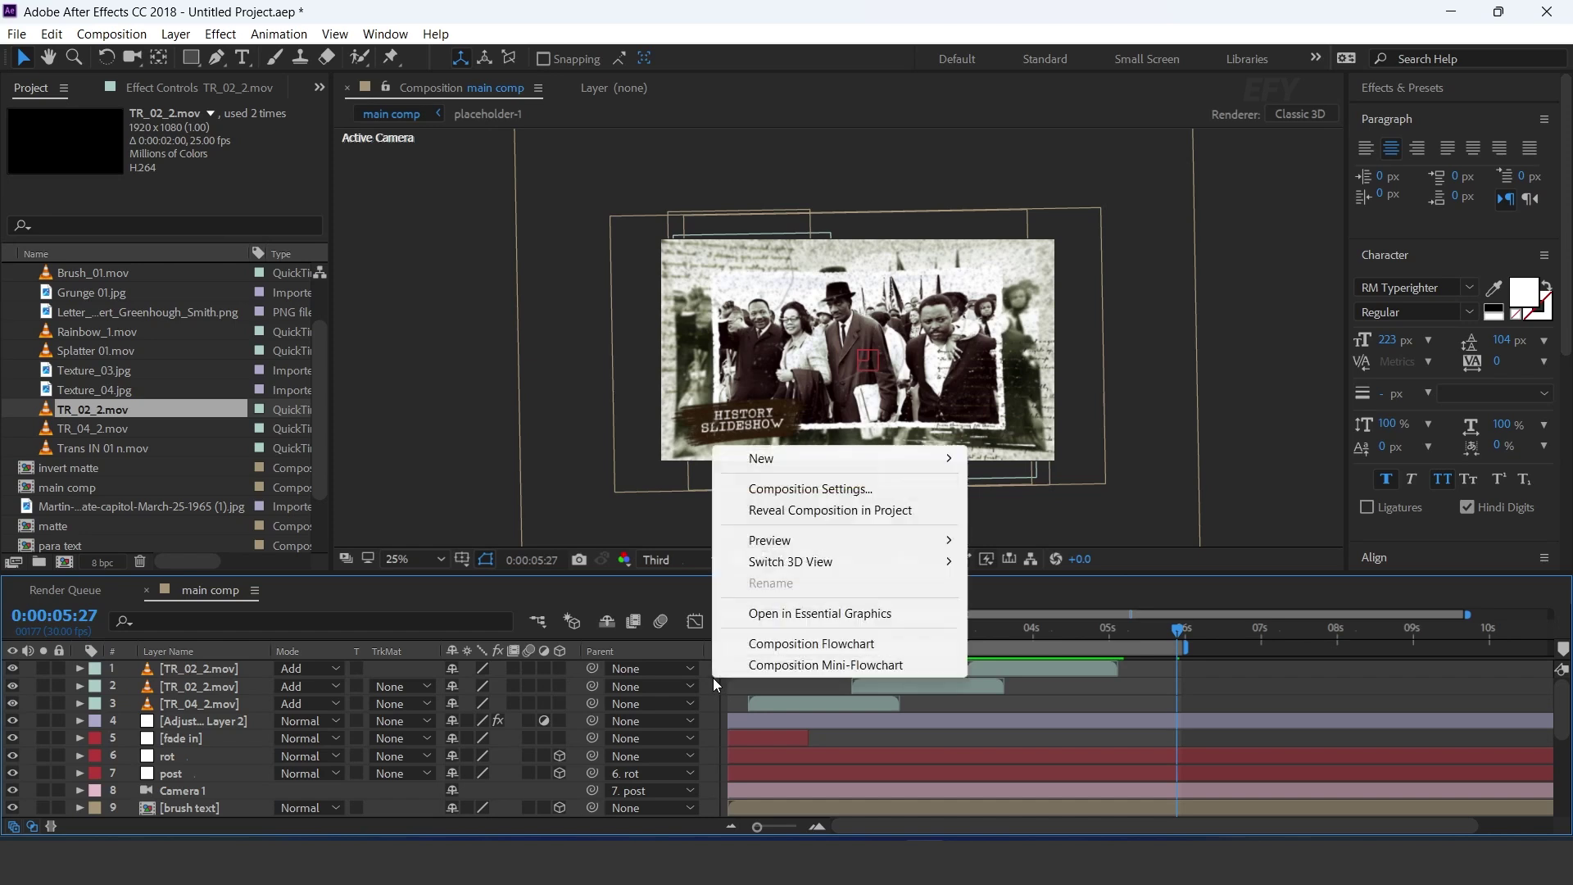
pyautogui.moveTo(822, 457)
pyautogui.click(1025, 607)
pyautogui.write('cc')
pyautogui.press('Return')
pyautogui.hotkey('ctrl', 'space')
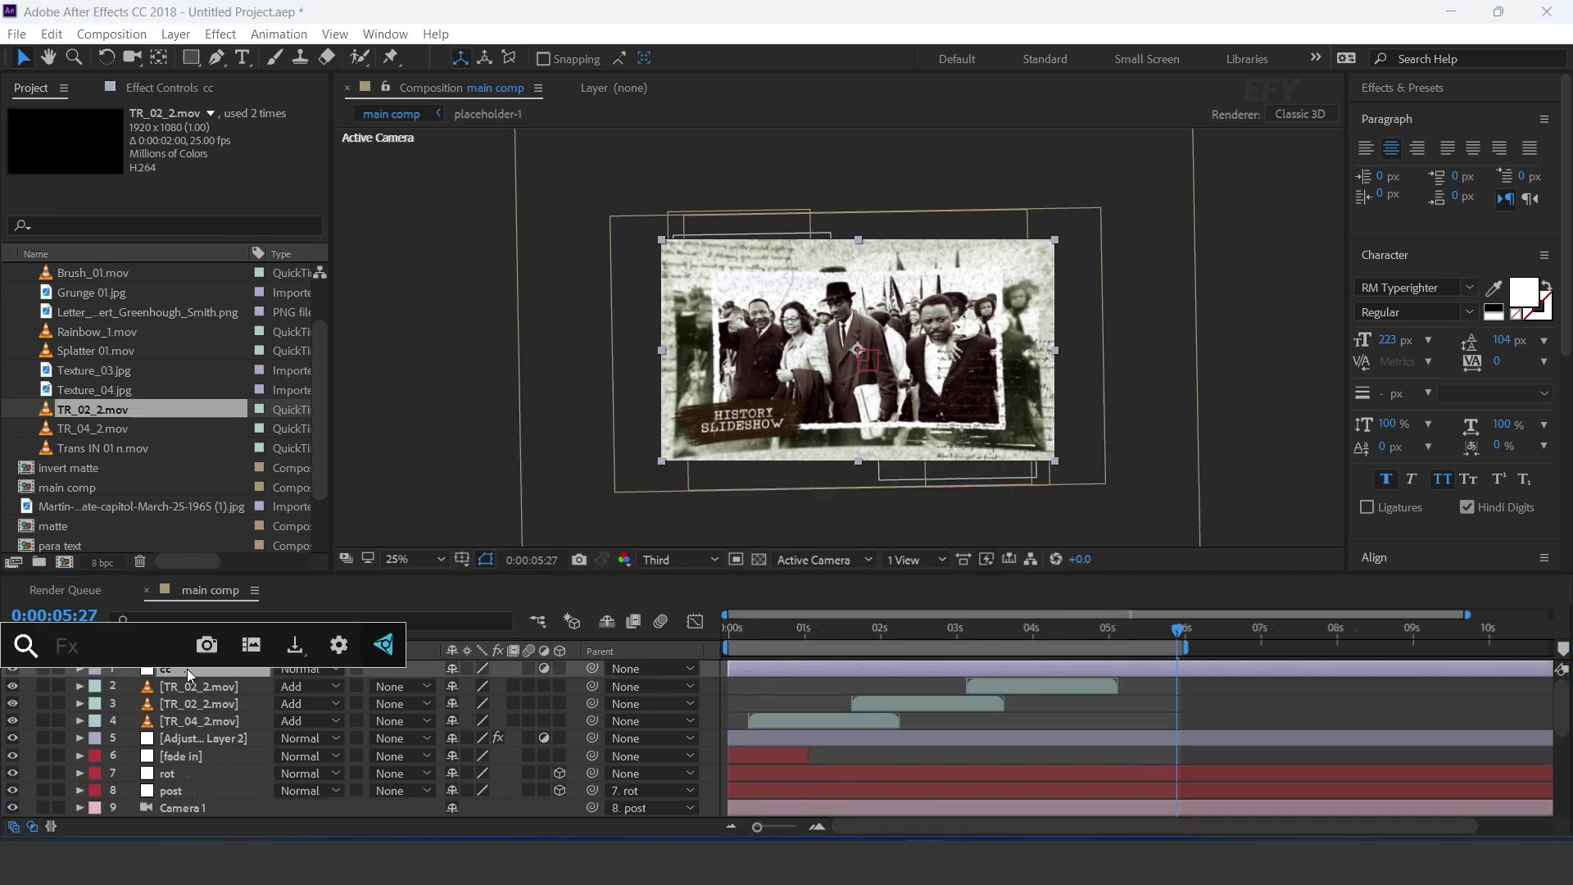
pyautogui.write('colo')
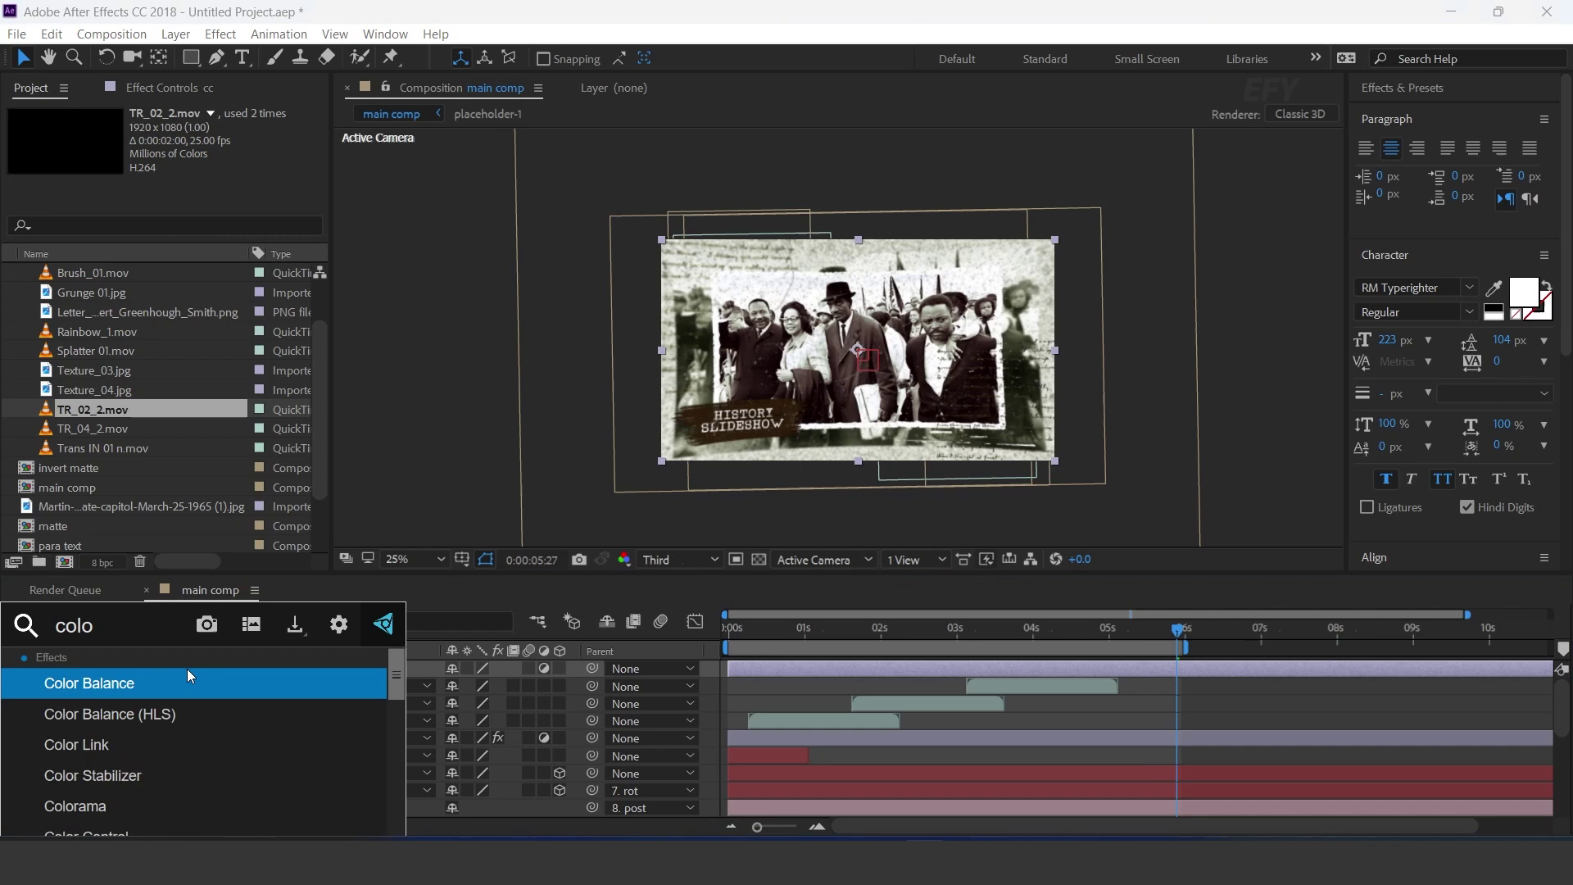
pyautogui.click(116, 677)
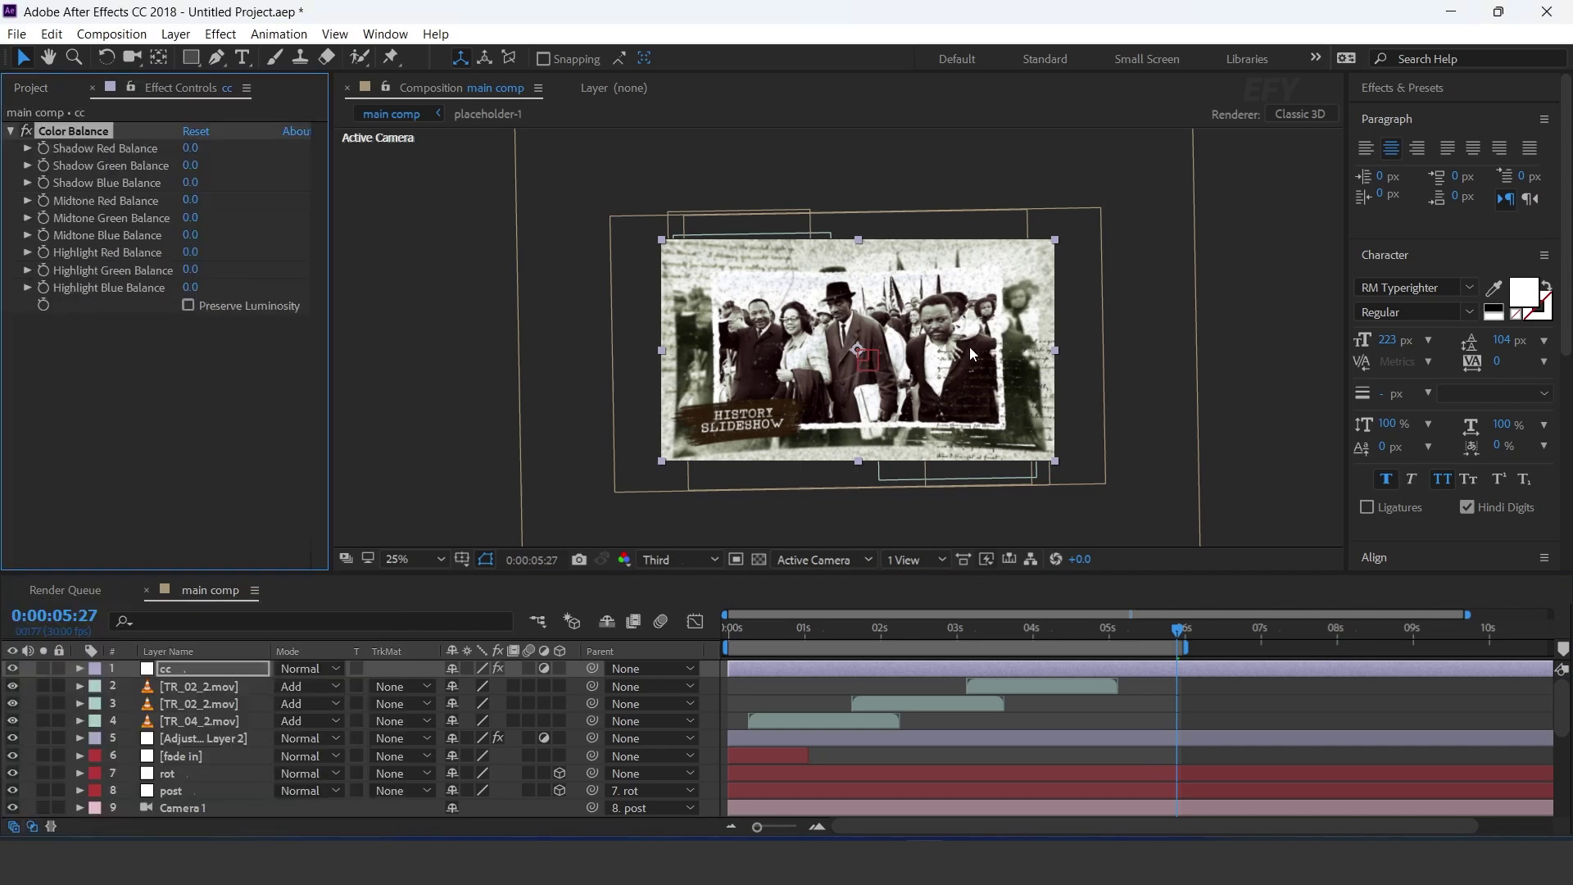
# Step: Try Color Balance on cc with Shadow Red at 50, a changed Midtone Green, and Highlight Red and Highlight Blue at 20
pyautogui.moveTo(187, 156); pyautogui.dragTo(279, 190)
pyautogui.moveTo(187, 226)
pyautogui.mouseDown()
pyautogui.moveTo(284, 213)
pyautogui.moveTo(191, 223)
pyautogui.mouseUp()
pyautogui.click(190, 251)
pyautogui.write('20')
pyautogui.click(193, 287)
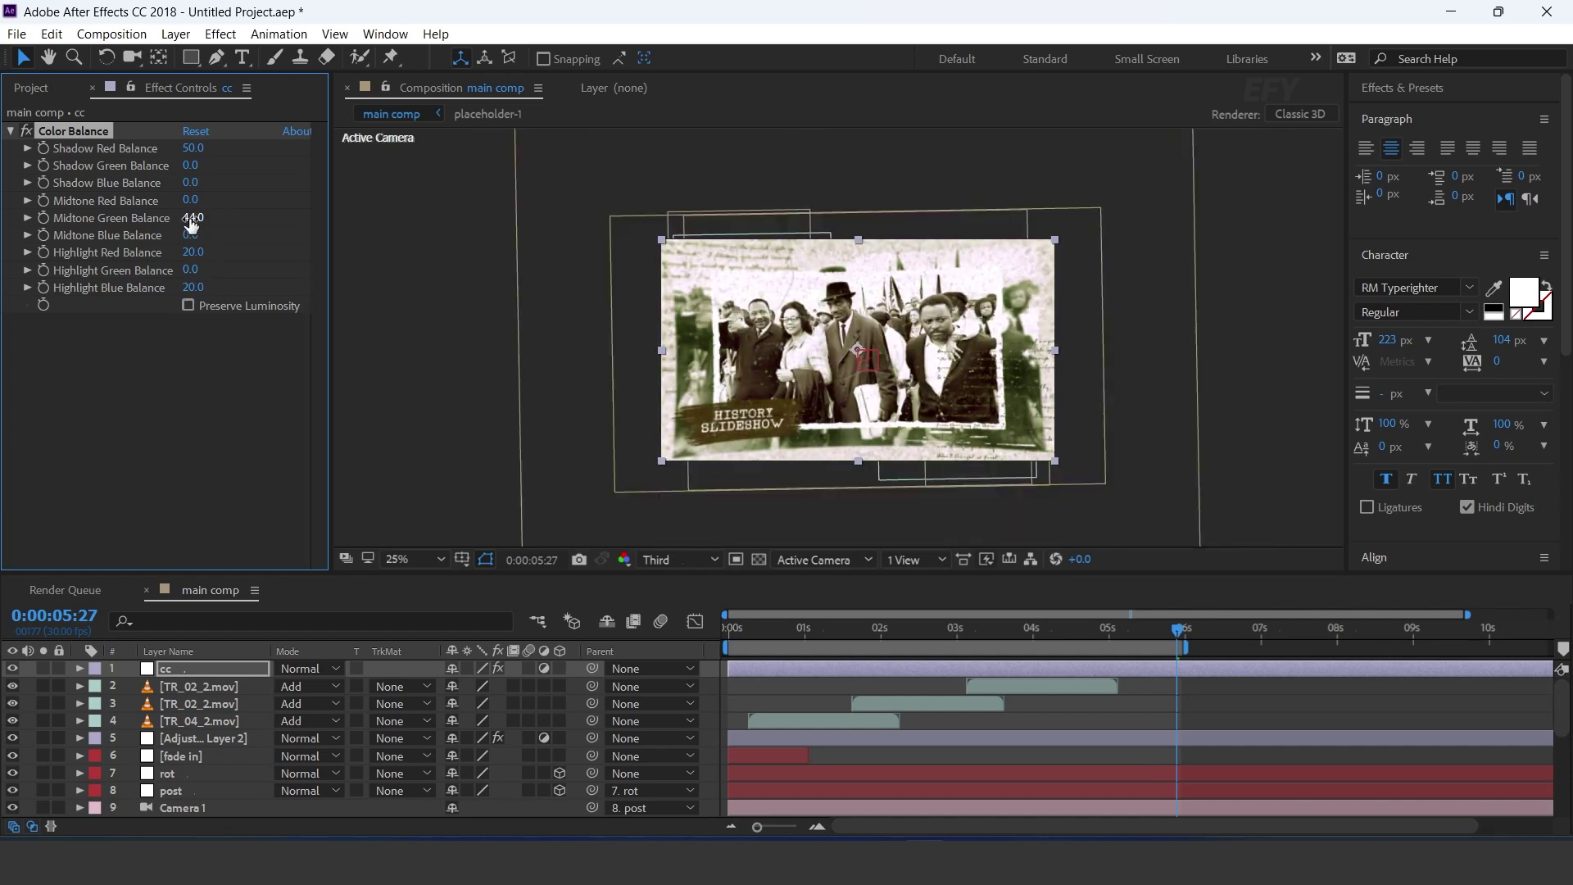
pyautogui.click(193, 286)
pyautogui.write('20')
pyautogui.moveTo(196, 254); pyautogui.dragTo(194, 259)
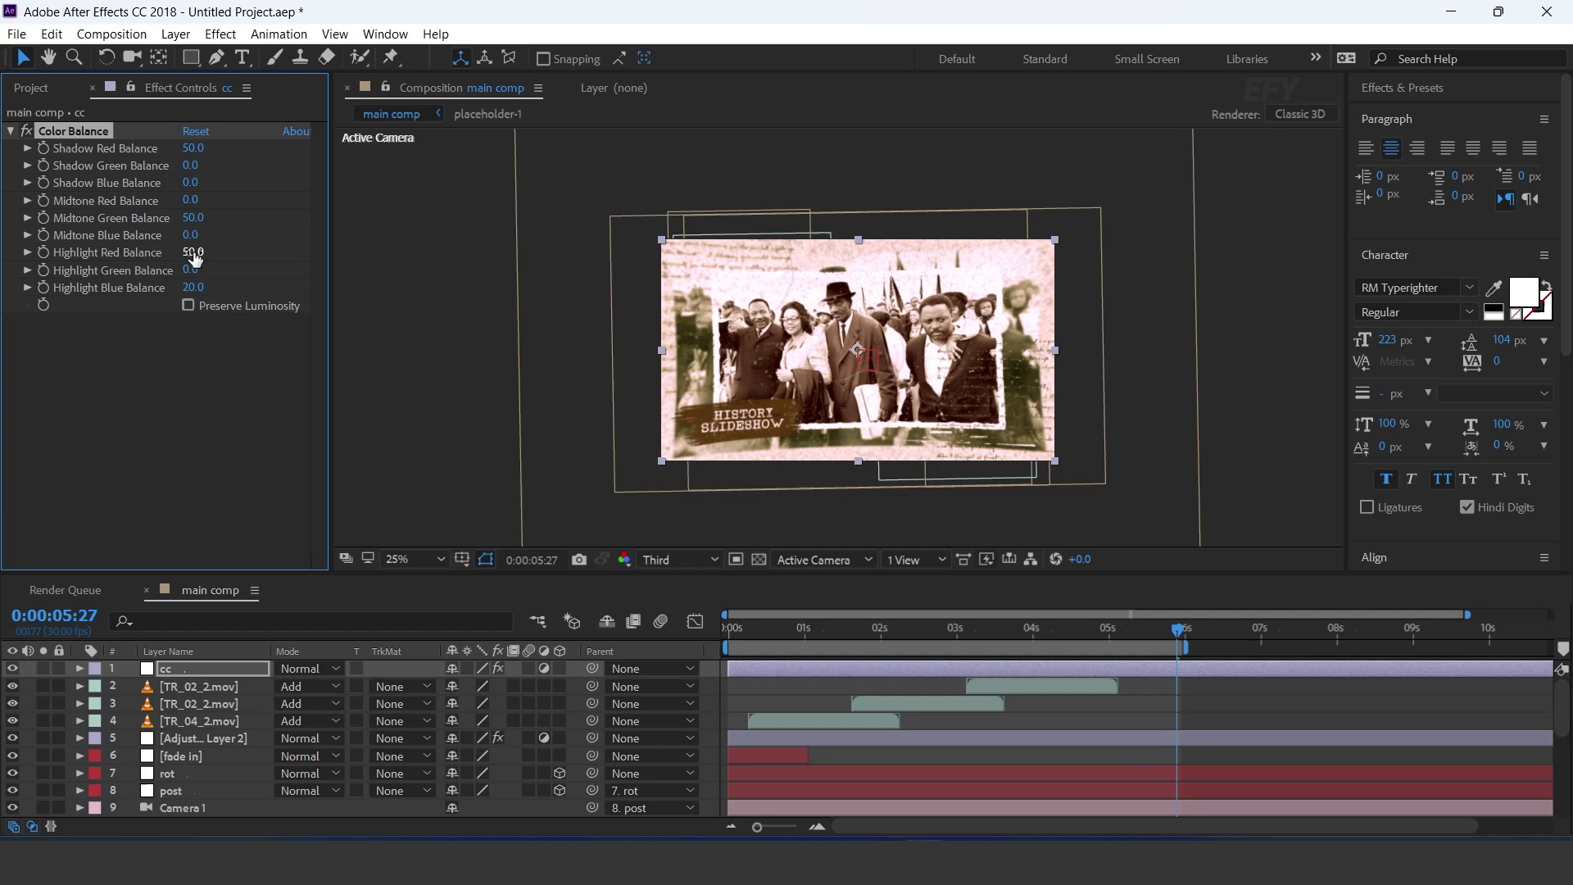
# Step: Set cc's Shadow Red Balance to -50, Midtone Green Balance to -49 and Highlight Red Balance to 20
pyautogui.moveTo(196, 152); pyautogui.dragTo(105, 154)
pyautogui.click(194, 149)
pyautogui.write('-50')
pyautogui.press('Return')
pyautogui.moveTo(195, 219); pyautogui.dragTo(190, 306)
pyautogui.click(196, 219)
pyautogui.write('-50')
pyautogui.press('Return')
pyautogui.click(194, 253)
pyautogui.write('20')
pyautogui.press('Return')
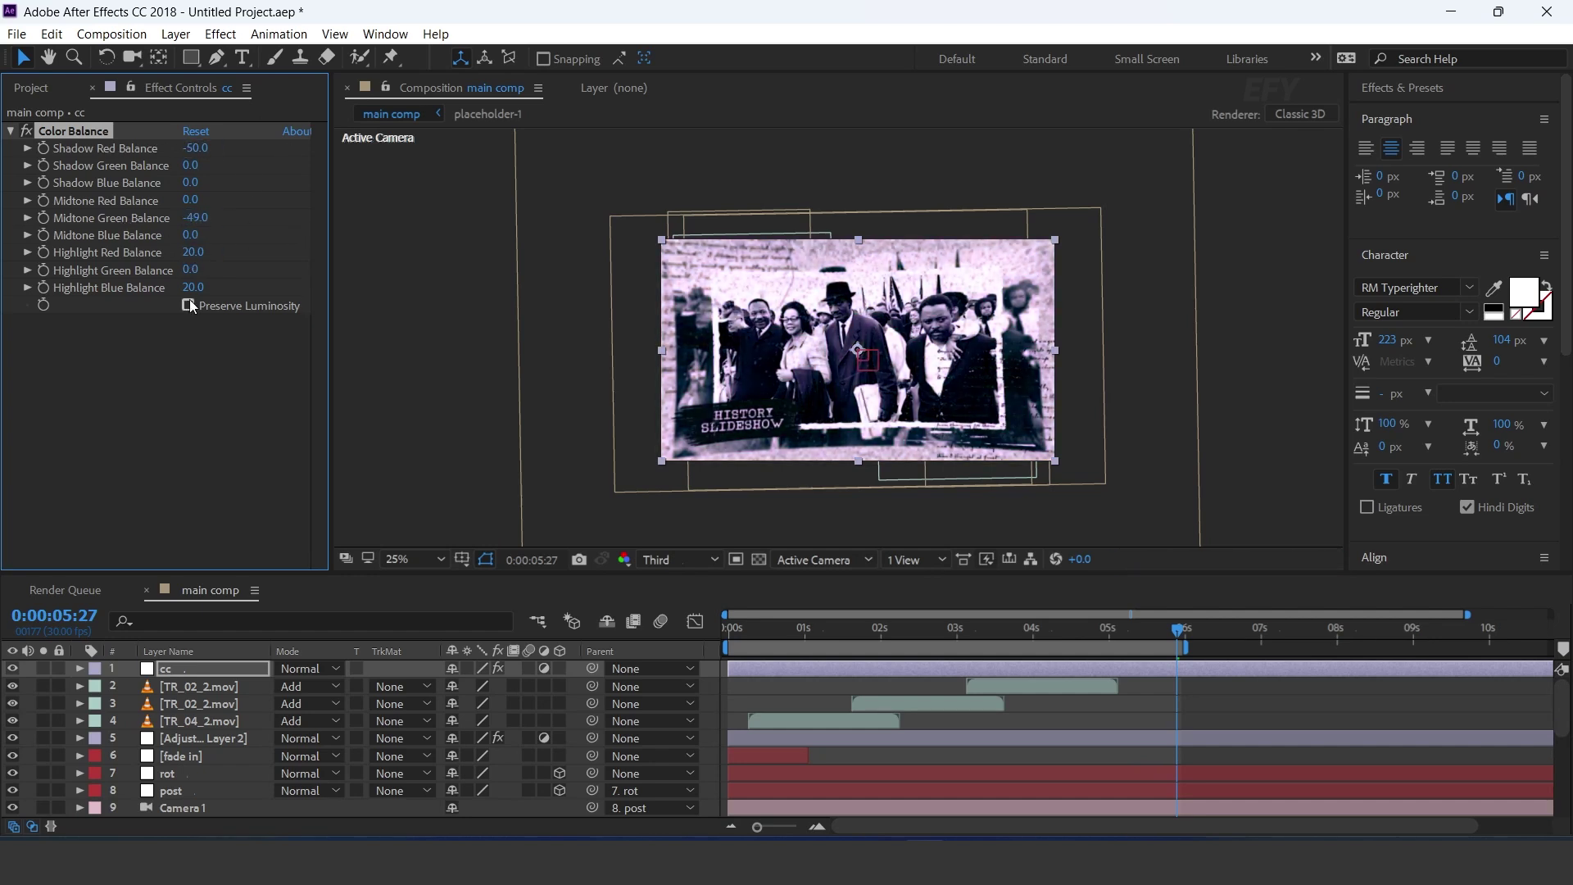
# Step: Set cc's Highlight Red Balance to 50 and Highlight Blue Balance to 0
pyautogui.click(192, 254)
pyautogui.write('50')
pyautogui.press('Return')
pyautogui.click(193, 288)
pyautogui.write('0')
pyautogui.press('Return')
# Step: Inspect the graded image up close and set the viewer's resolution to Half
pyautogui.scroll(2, 792, 339)
pyautogui.click(192, 286)
pyautogui.scroll(-2, 839, 338)
pyautogui.click(662, 558)
pyautogui.click(676, 633)
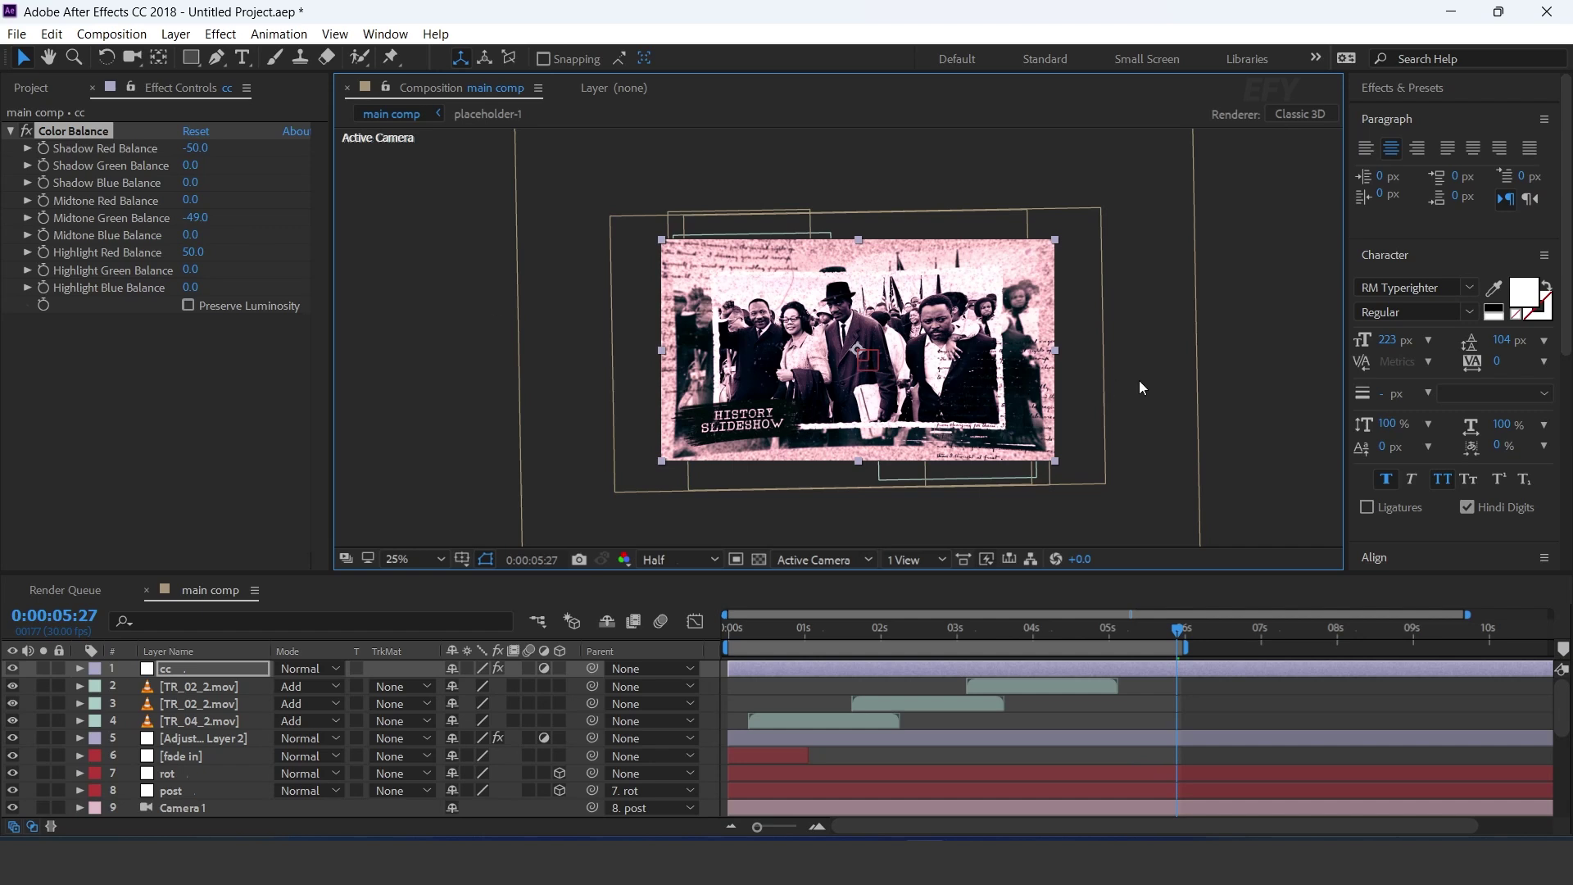
# Step: Add another adjustment layer above cc and apply the CC Vignette effect to it
pyautogui.rightClick(706, 705)
pyautogui.moveTo(757, 488)
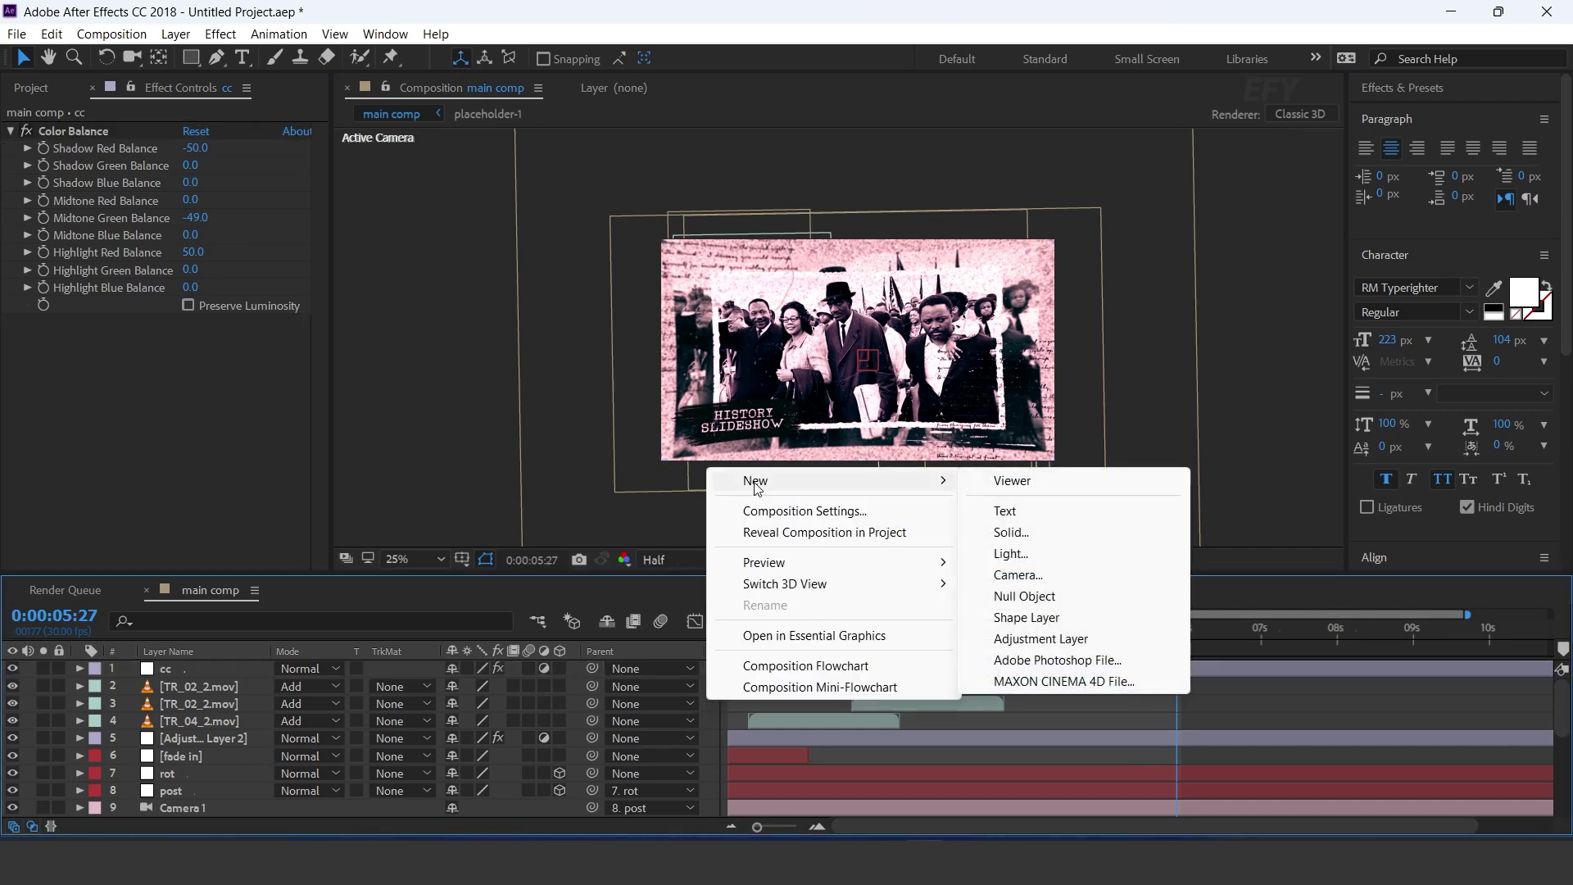
pyautogui.click(1042, 639)
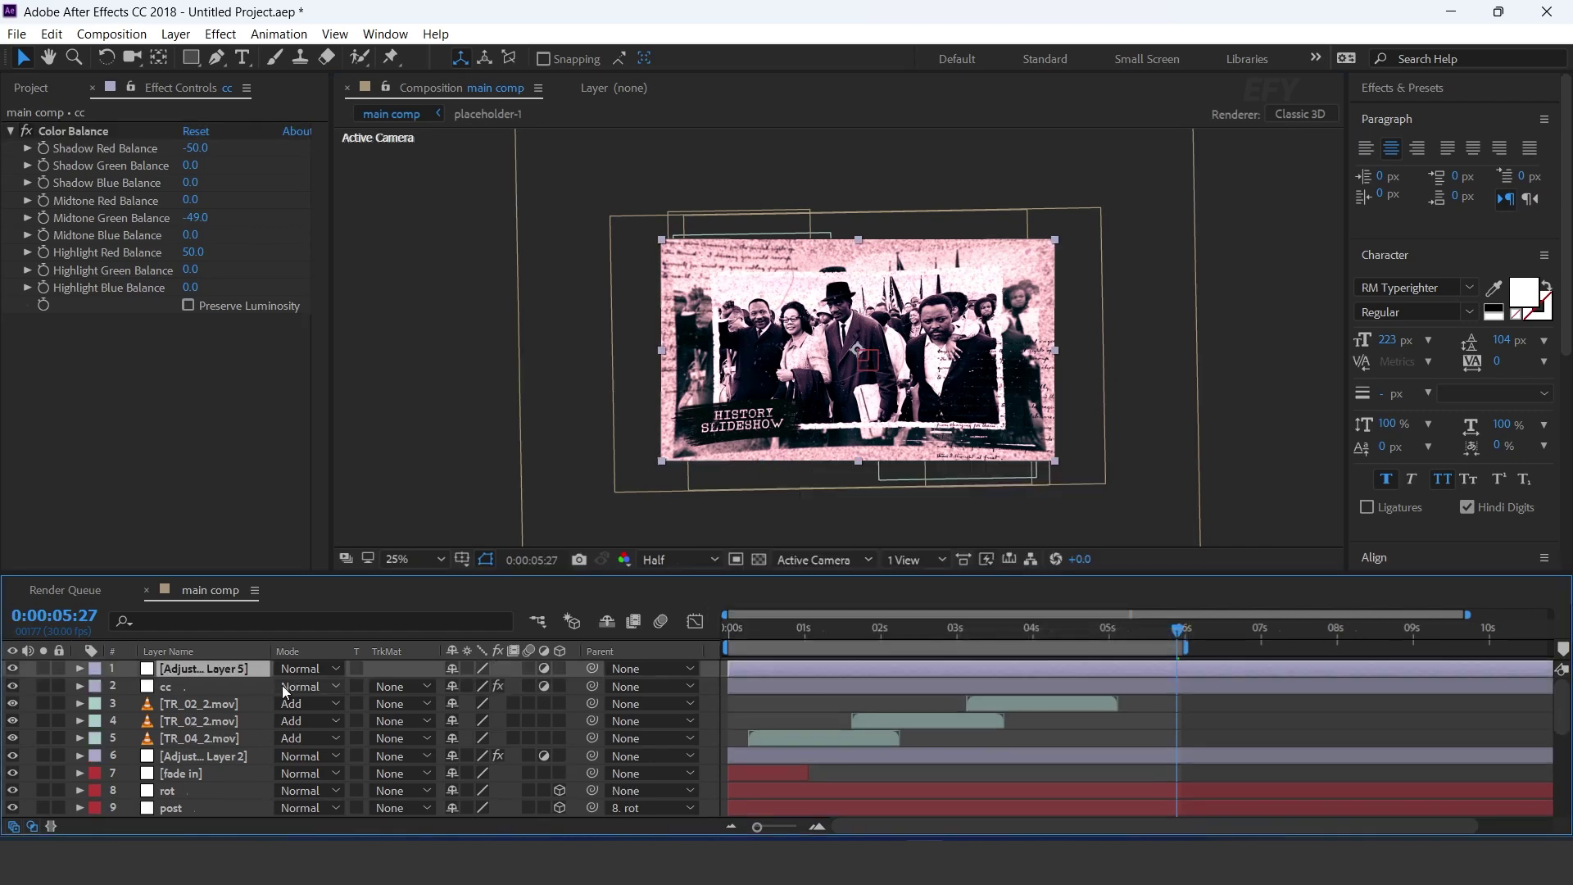
pyautogui.hotkey('ctrl', 'space')
pyautogui.write('cc v')
pyautogui.press('Down')
pyautogui.press('Return')
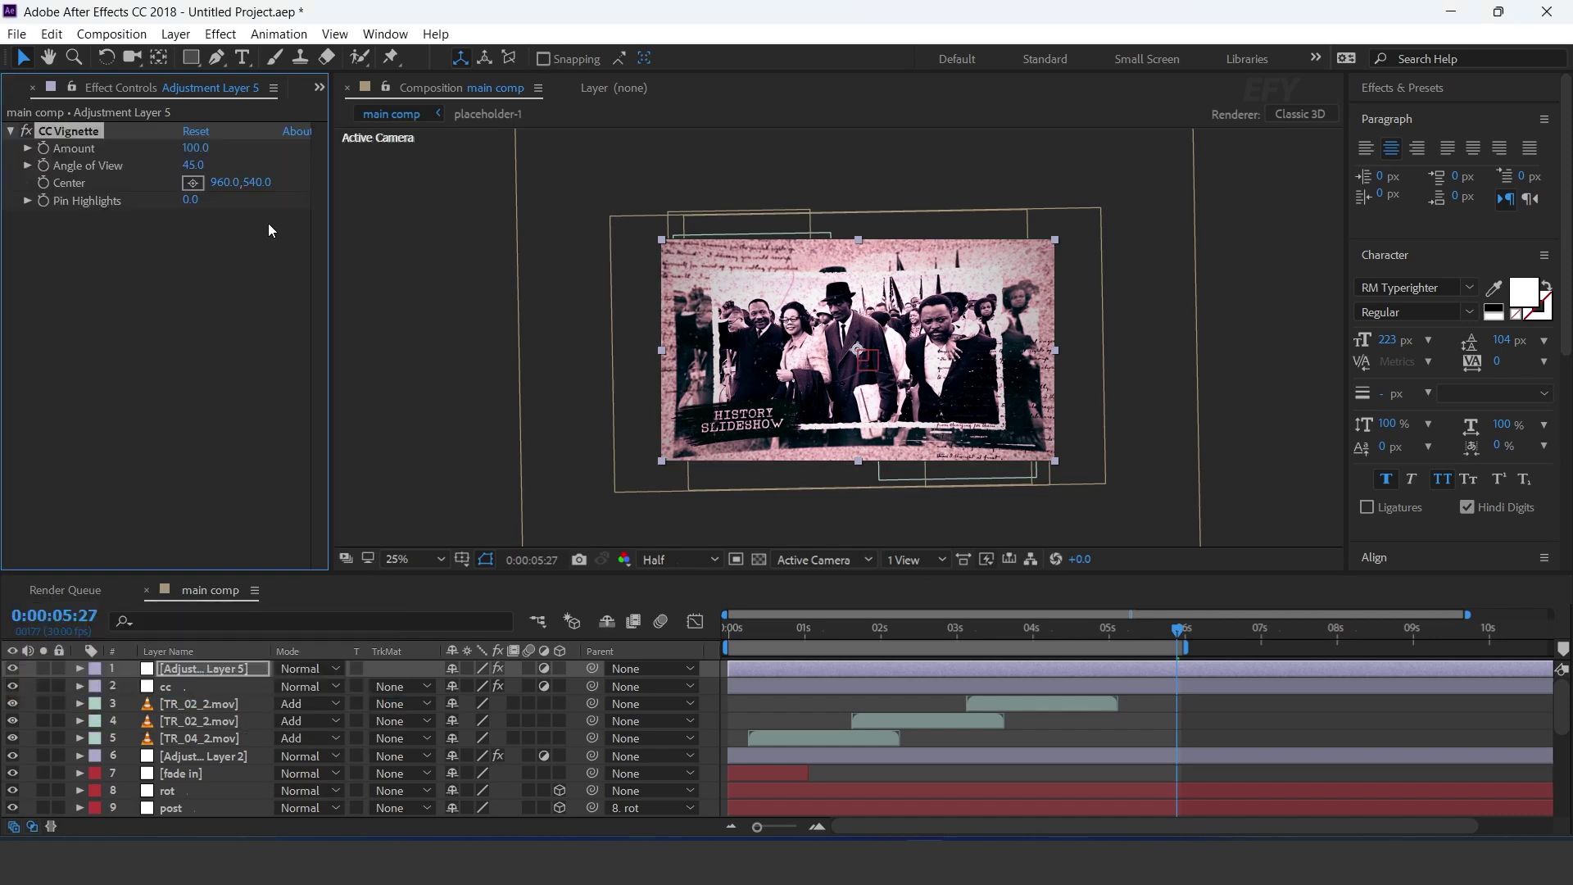
# Step: Set CC Vignette's Amount to 200 and Angle of View to 50, and add Fast Box Blur with Blur Radius 2 and Iterations 2
pyautogui.click(191, 148)
pyautogui.write('200')
pyautogui.press('Return')
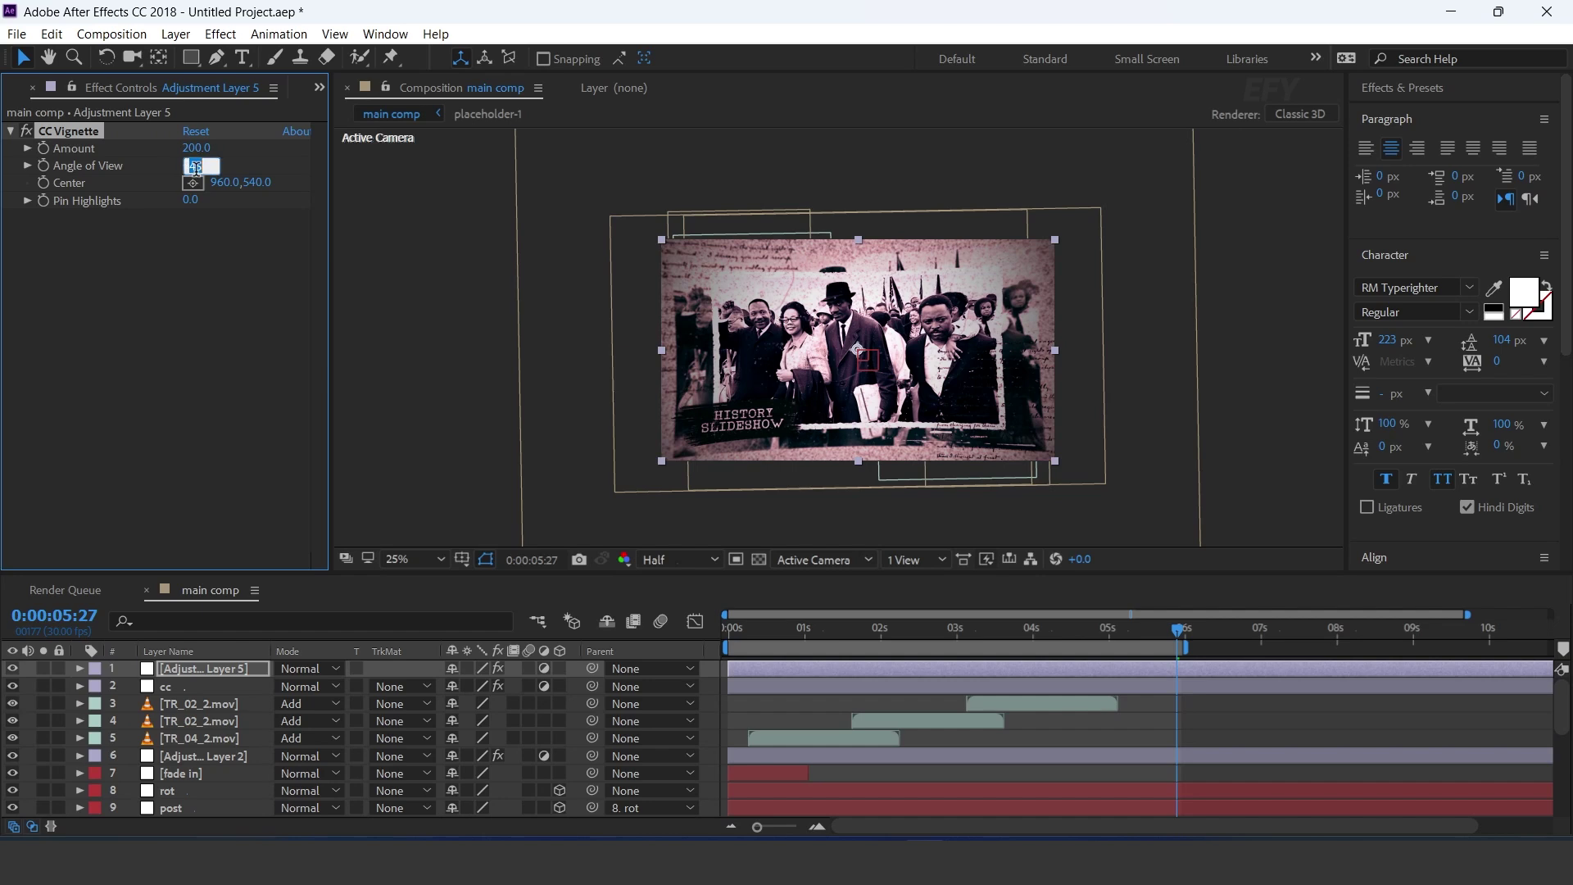
pyautogui.press('Return')
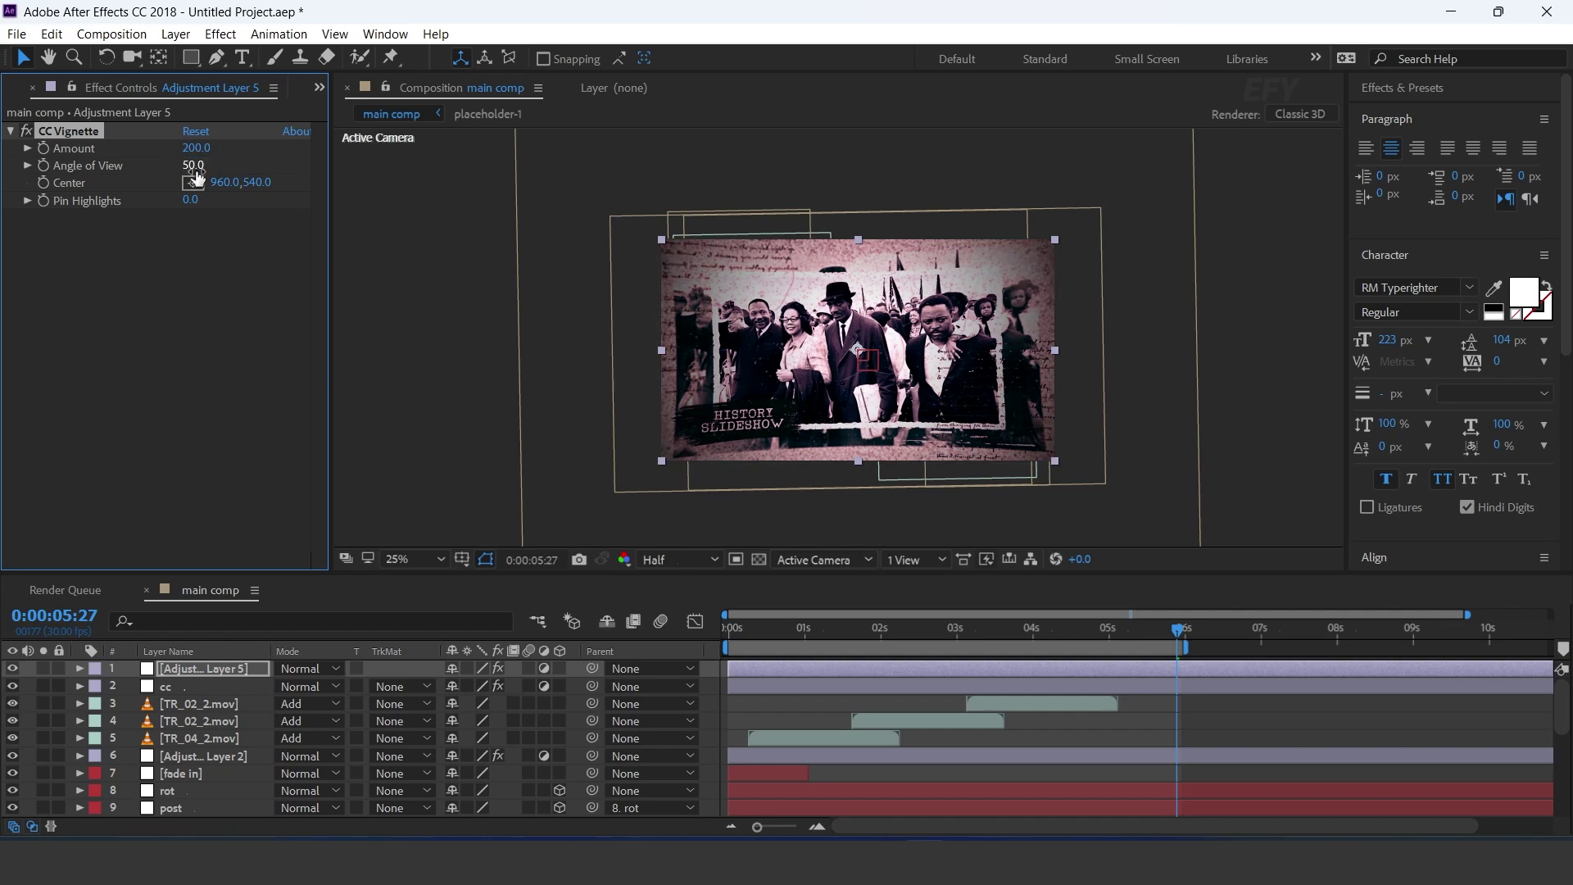
pyautogui.click(219, 669)
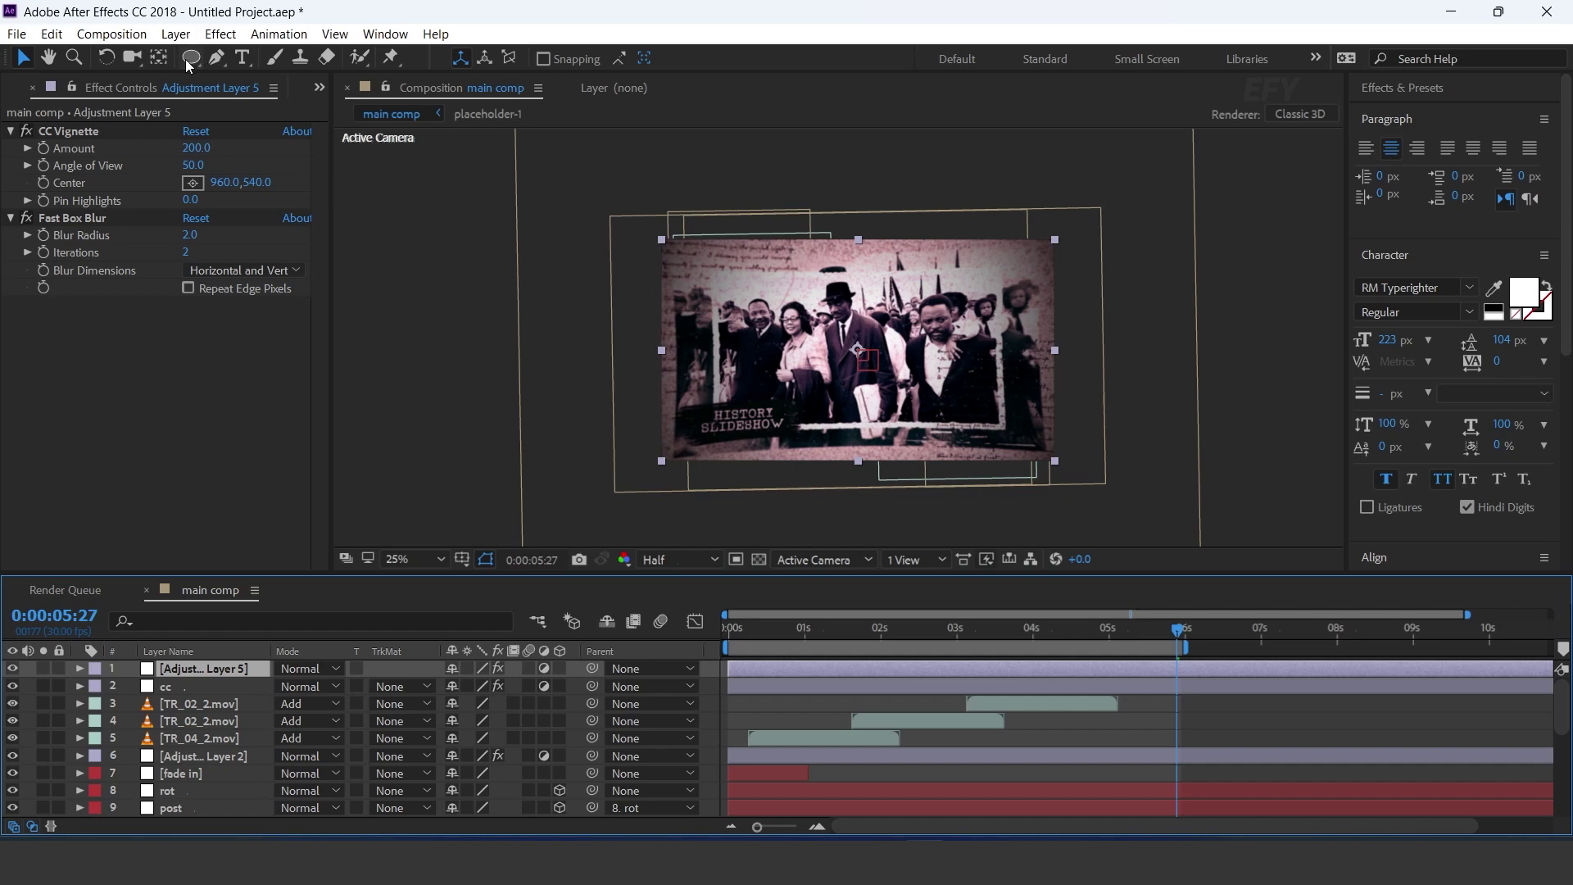
# Step: Add an inverted full-frame elliptical mask to the vignette adjustment layer and pull its four points slightly inward from the frame edges
pyautogui.doubleClick(190, 57)
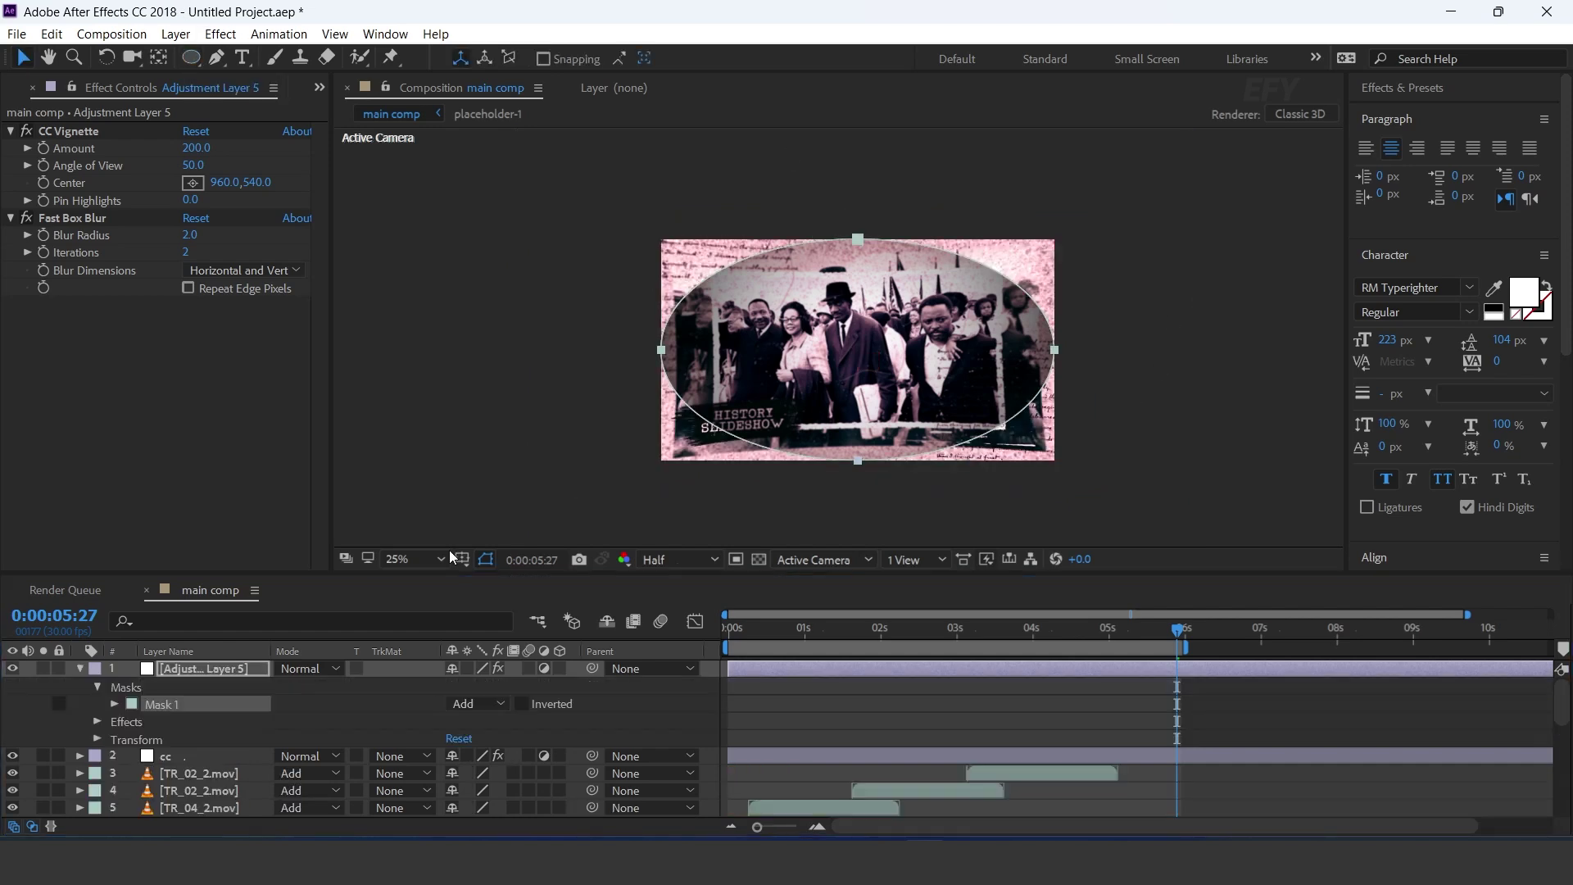
pyautogui.click(526, 710)
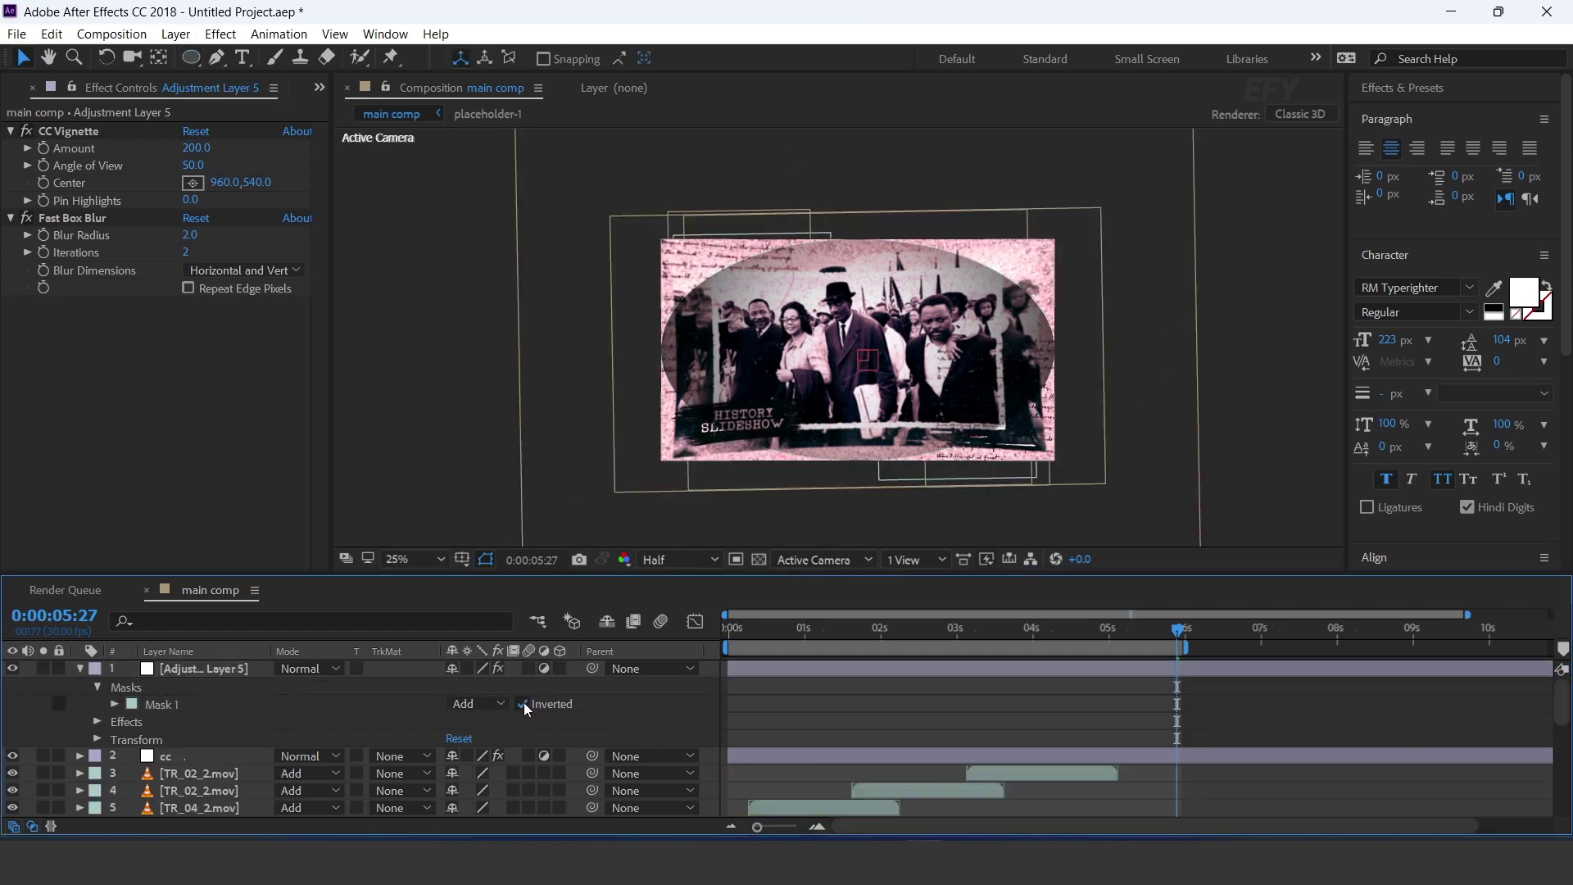
pyautogui.click(661, 354)
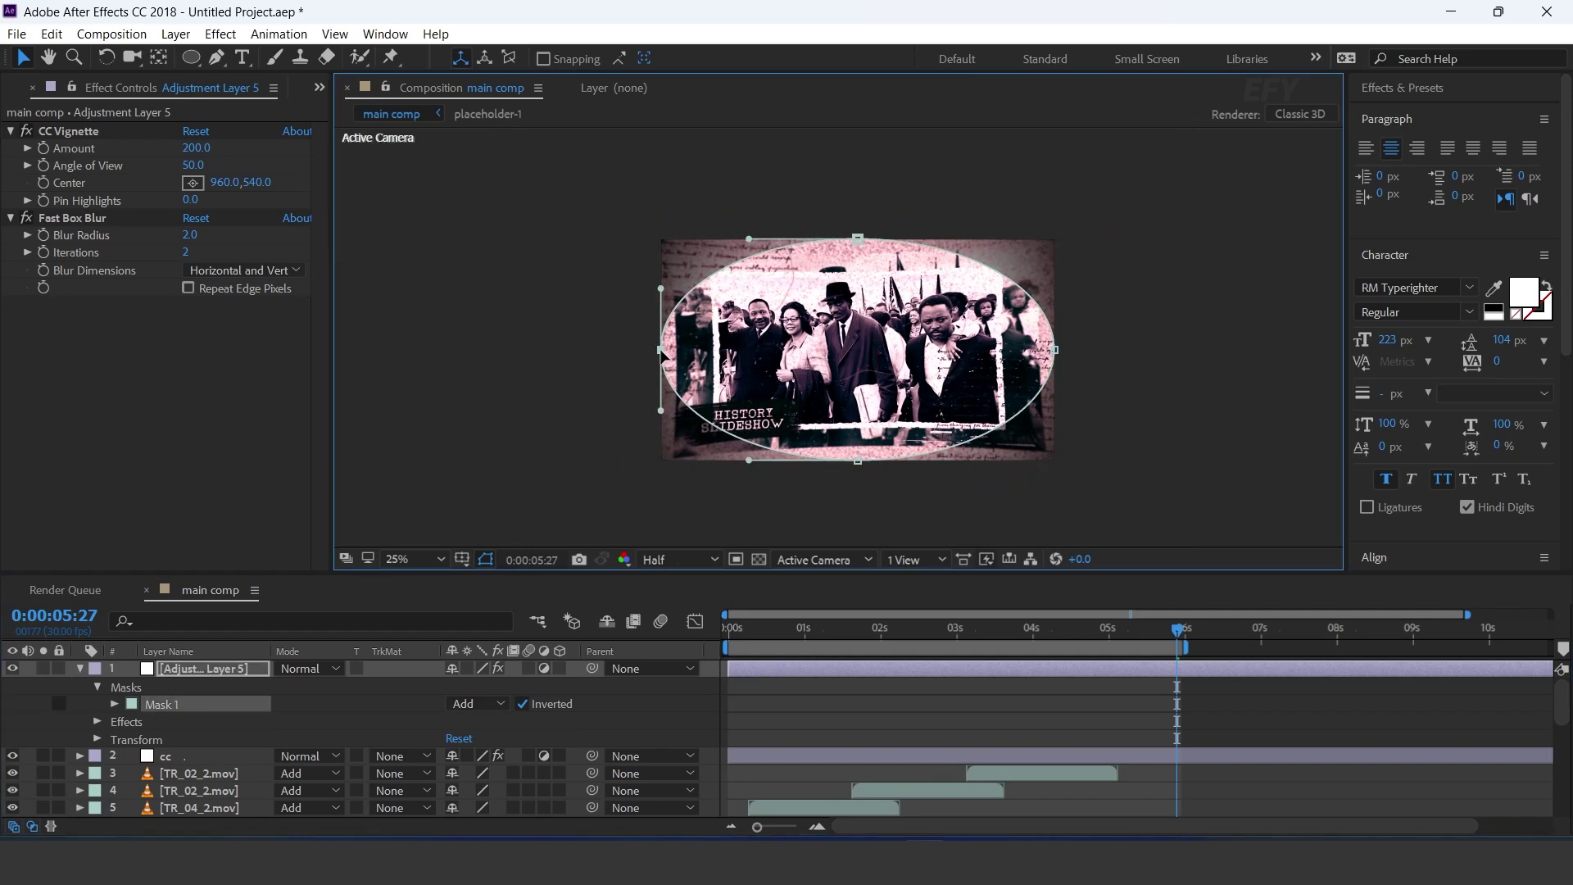
pyautogui.moveTo(661, 352); pyautogui.dragTo(695, 352)
pyautogui.moveTo(857, 240); pyautogui.dragTo(860, 256)
pyautogui.moveTo(859, 460); pyautogui.dragTo(855, 443)
pyautogui.moveTo(1055, 350); pyautogui.dragTo(1022, 339)
# Step: Set the Mask Feather of the vignette adjustment layer's elliptical mask to 250 pixels
pyautogui.click(115, 704)
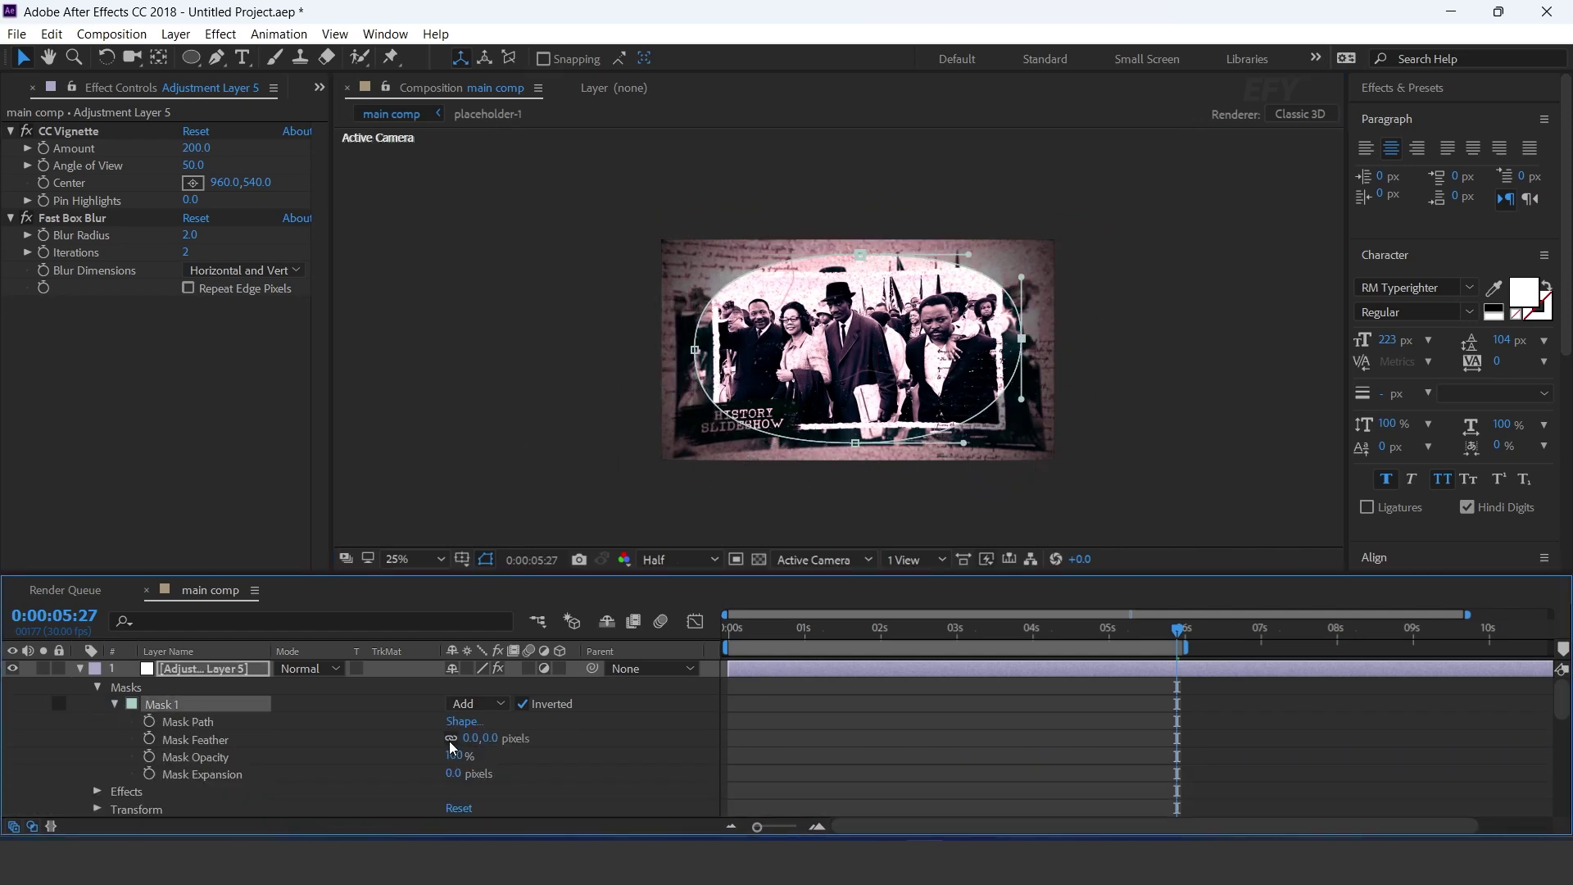
pyautogui.click(490, 739)
pyautogui.write('250')
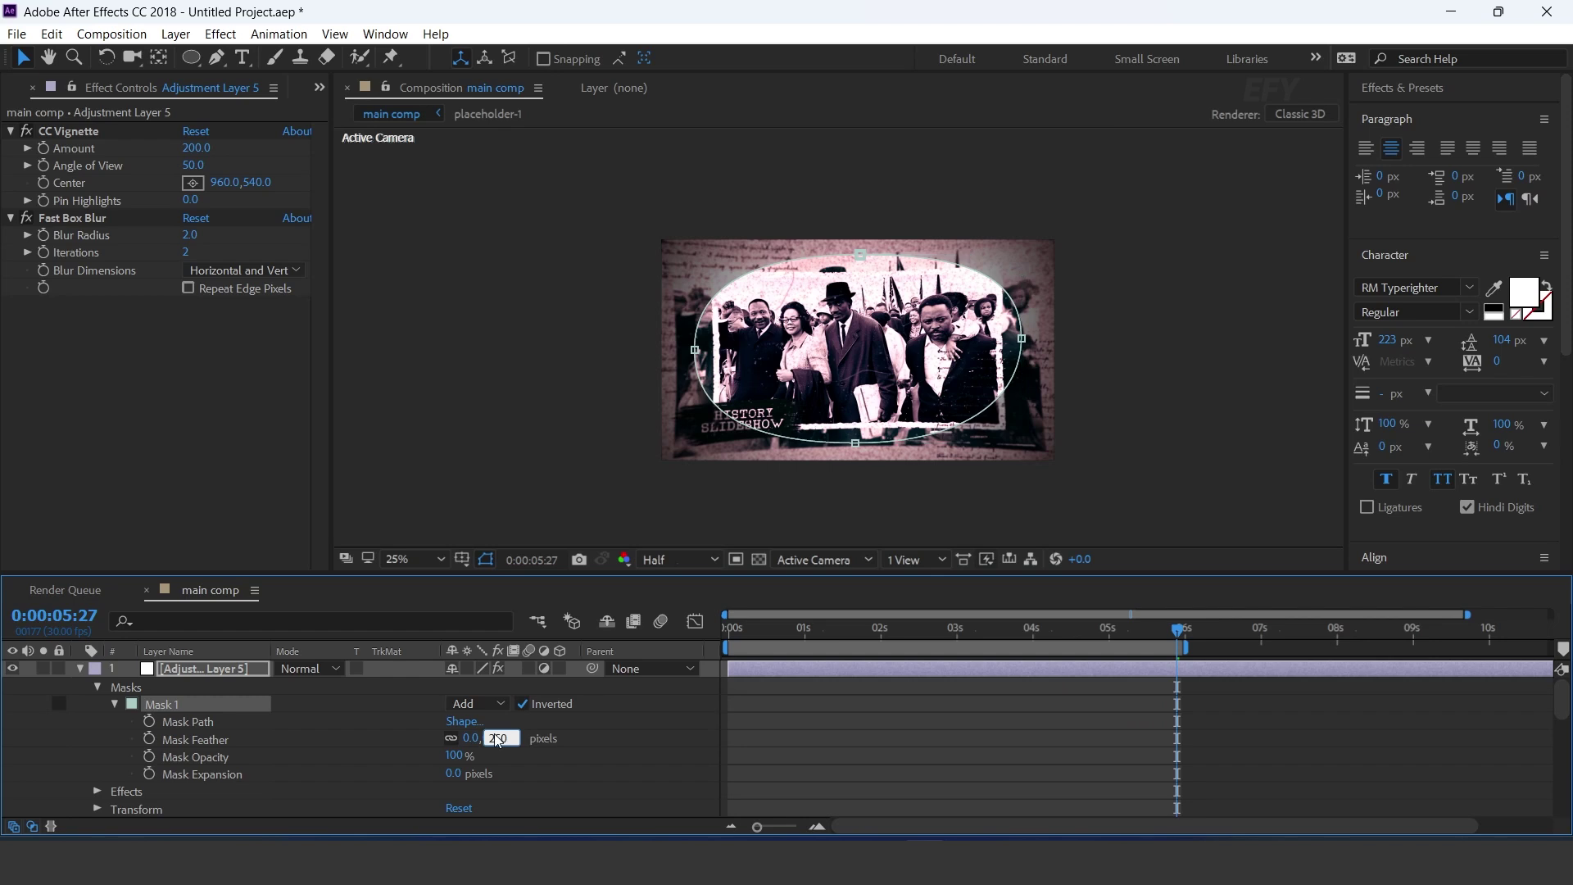
pyautogui.press('Return')
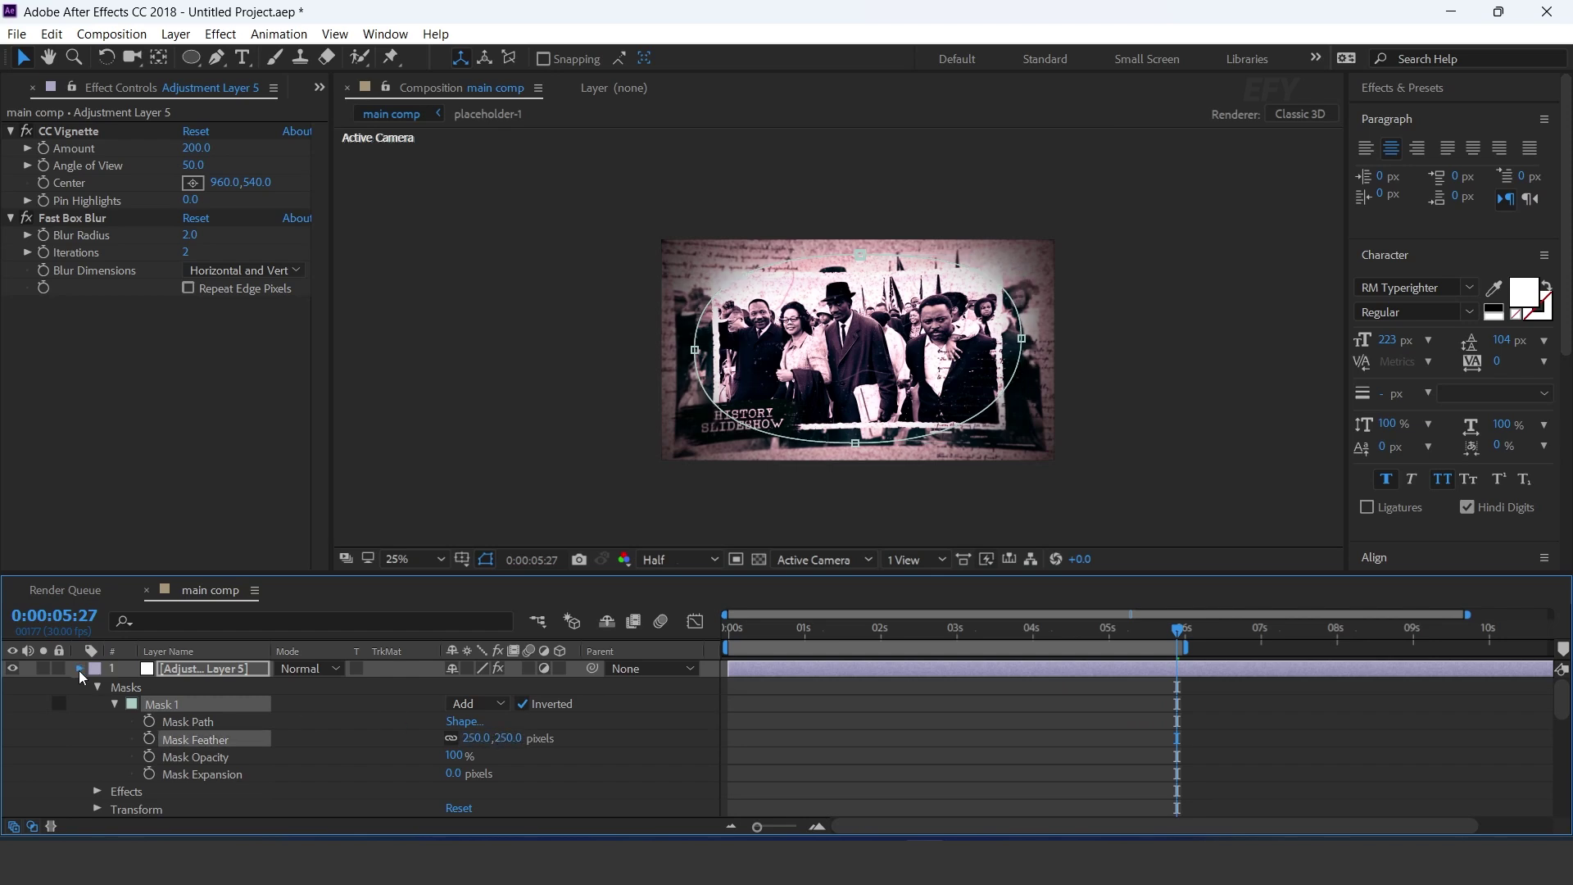
pyautogui.click(79, 669)
pyautogui.click(708, 668)
# Step: Apply the Curves effect to the vignette adjustment layer and shape the RGB curve into a gentle S with lowered shadows and raised highlights
pyautogui.click(219, 669)
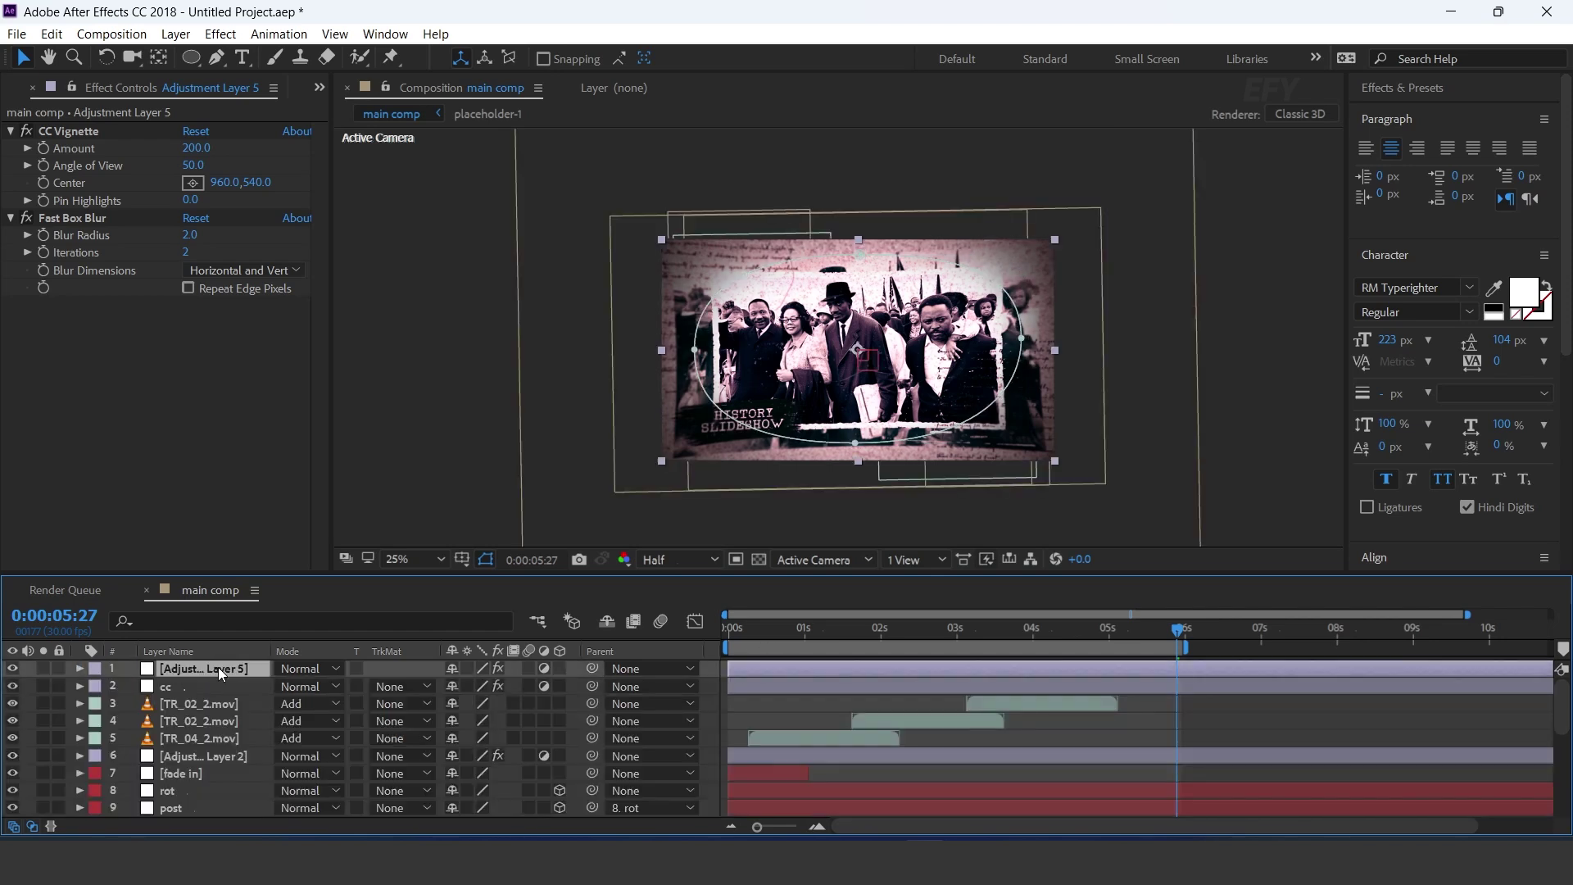
pyautogui.hotkey('ctrl', 'space')
pyautogui.write('curves')
pyautogui.press('Return')
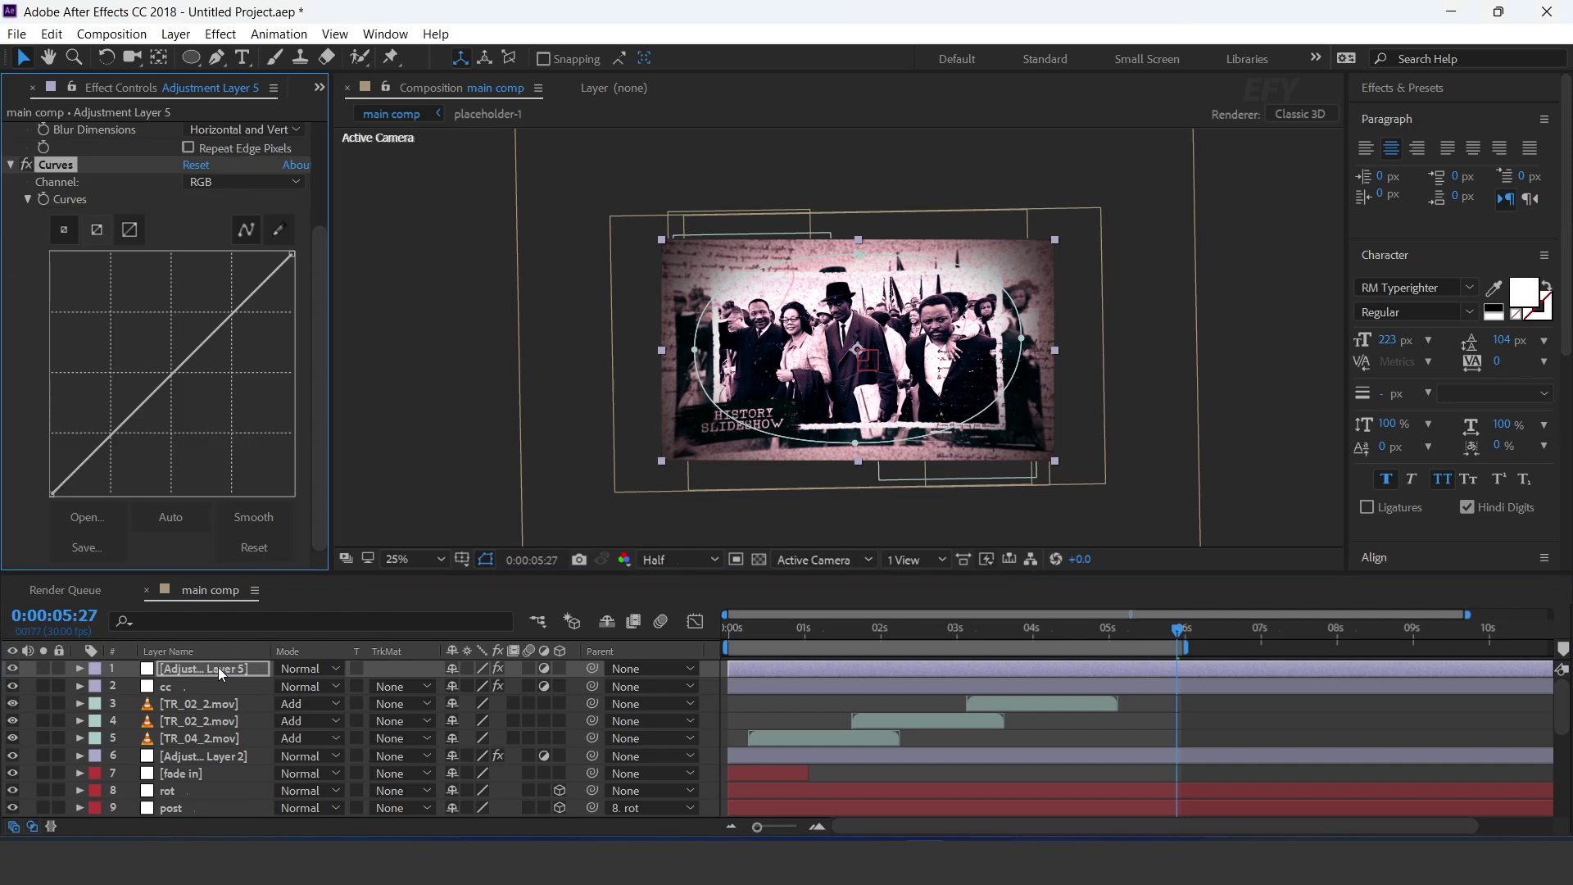
pyautogui.moveTo(119, 430); pyautogui.dragTo(128, 442)
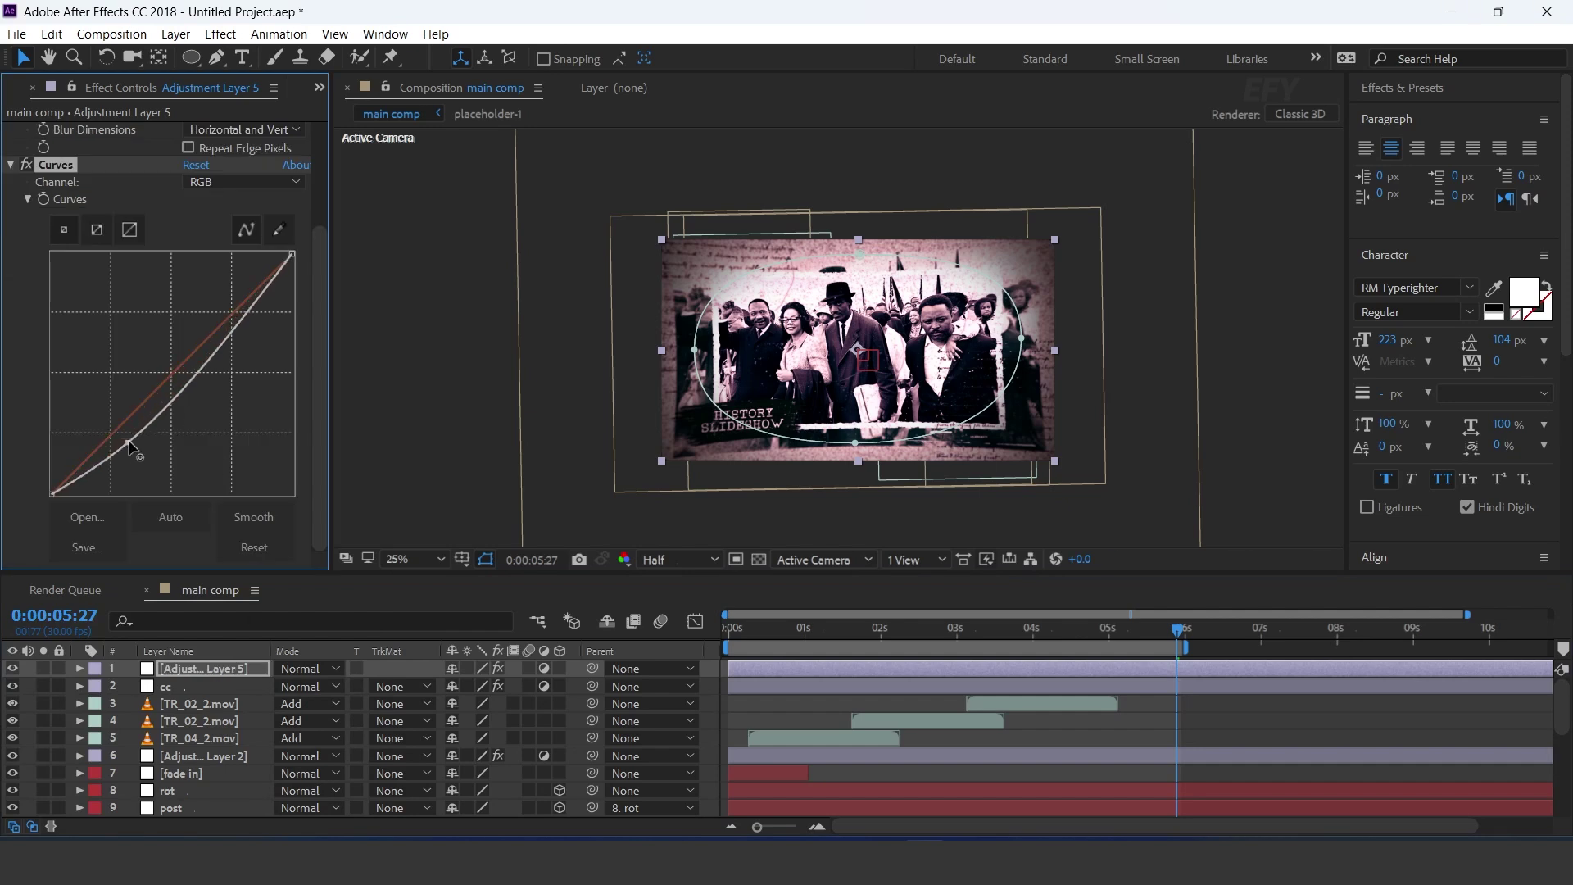
pyautogui.moveTo(222, 334); pyautogui.dragTo(212, 321)
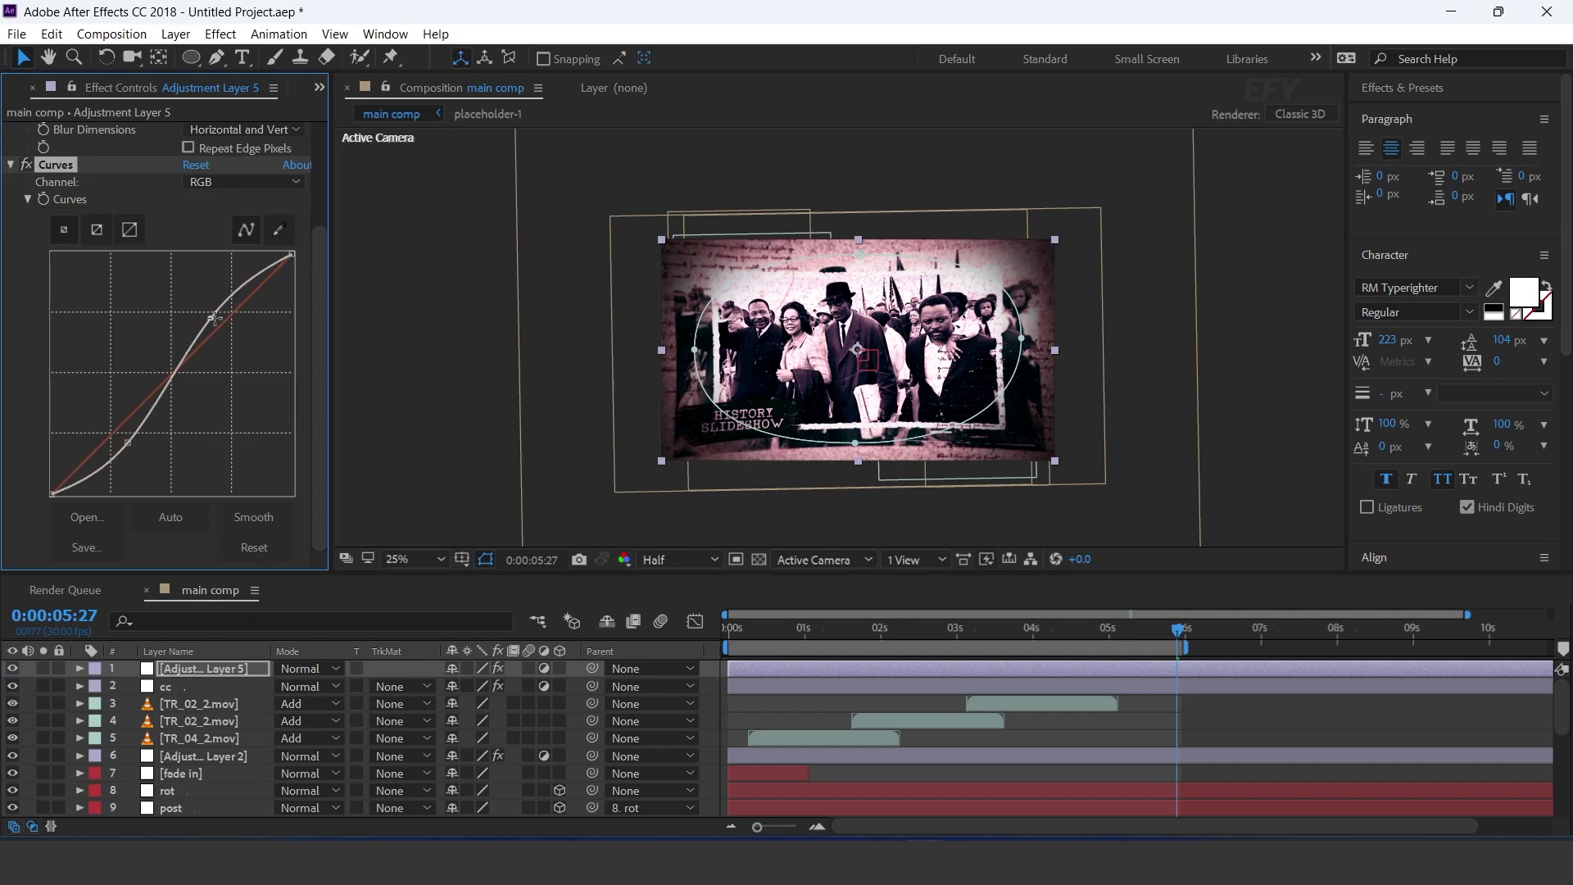
# Step: Add another adjustment layer on top of the stack and apply the Sharpen effect with Sharpen Amount 25
pyautogui.click(714, 667)
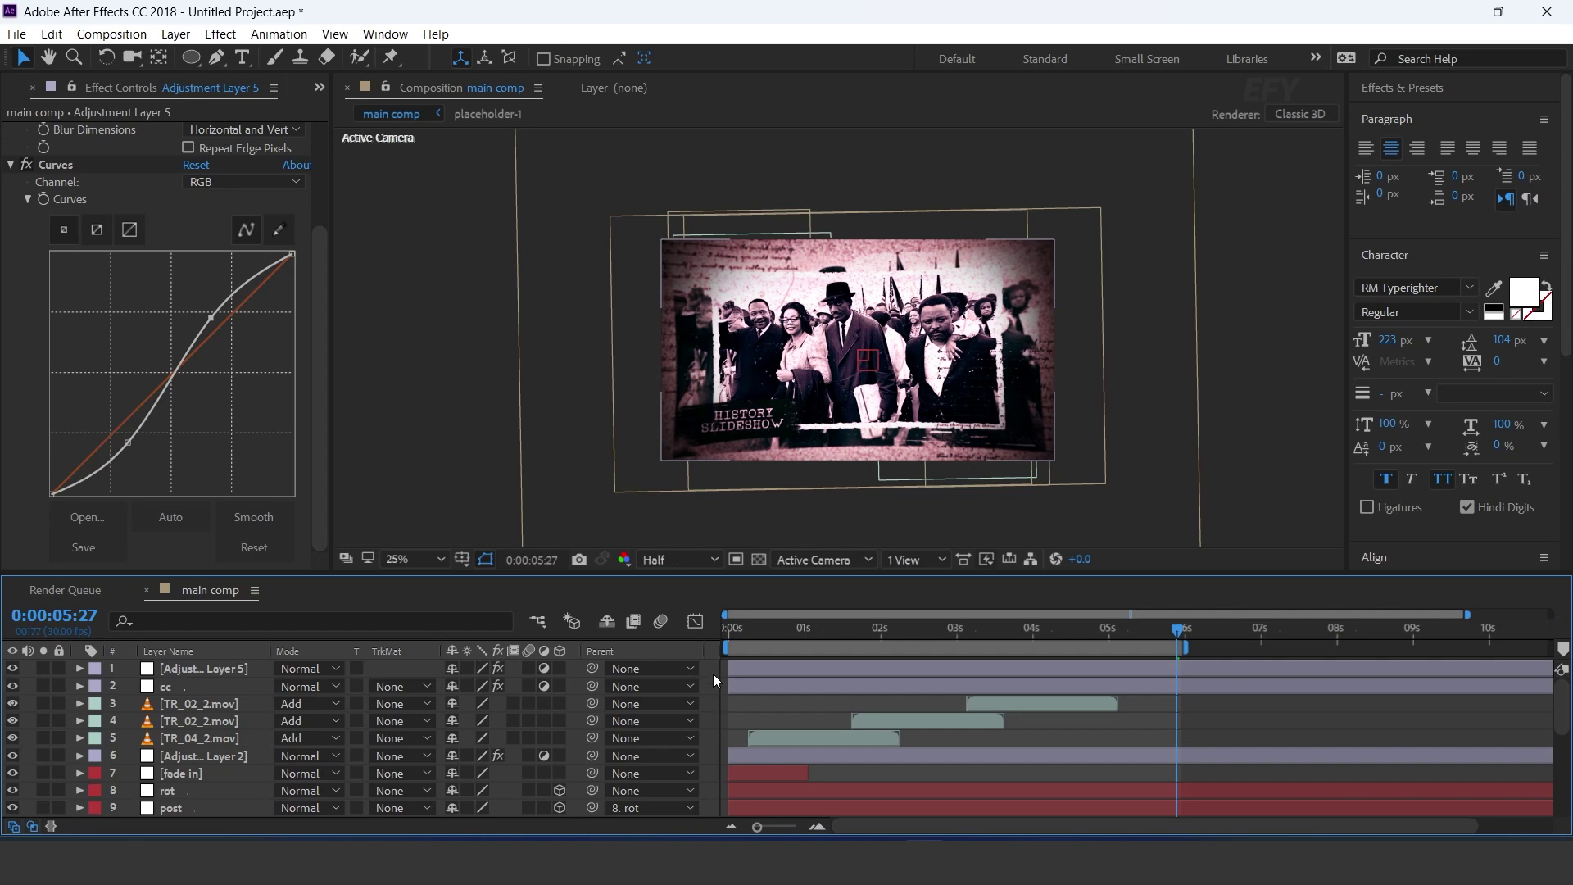
pyautogui.rightClick(713, 673)
pyautogui.moveTo(758, 454)
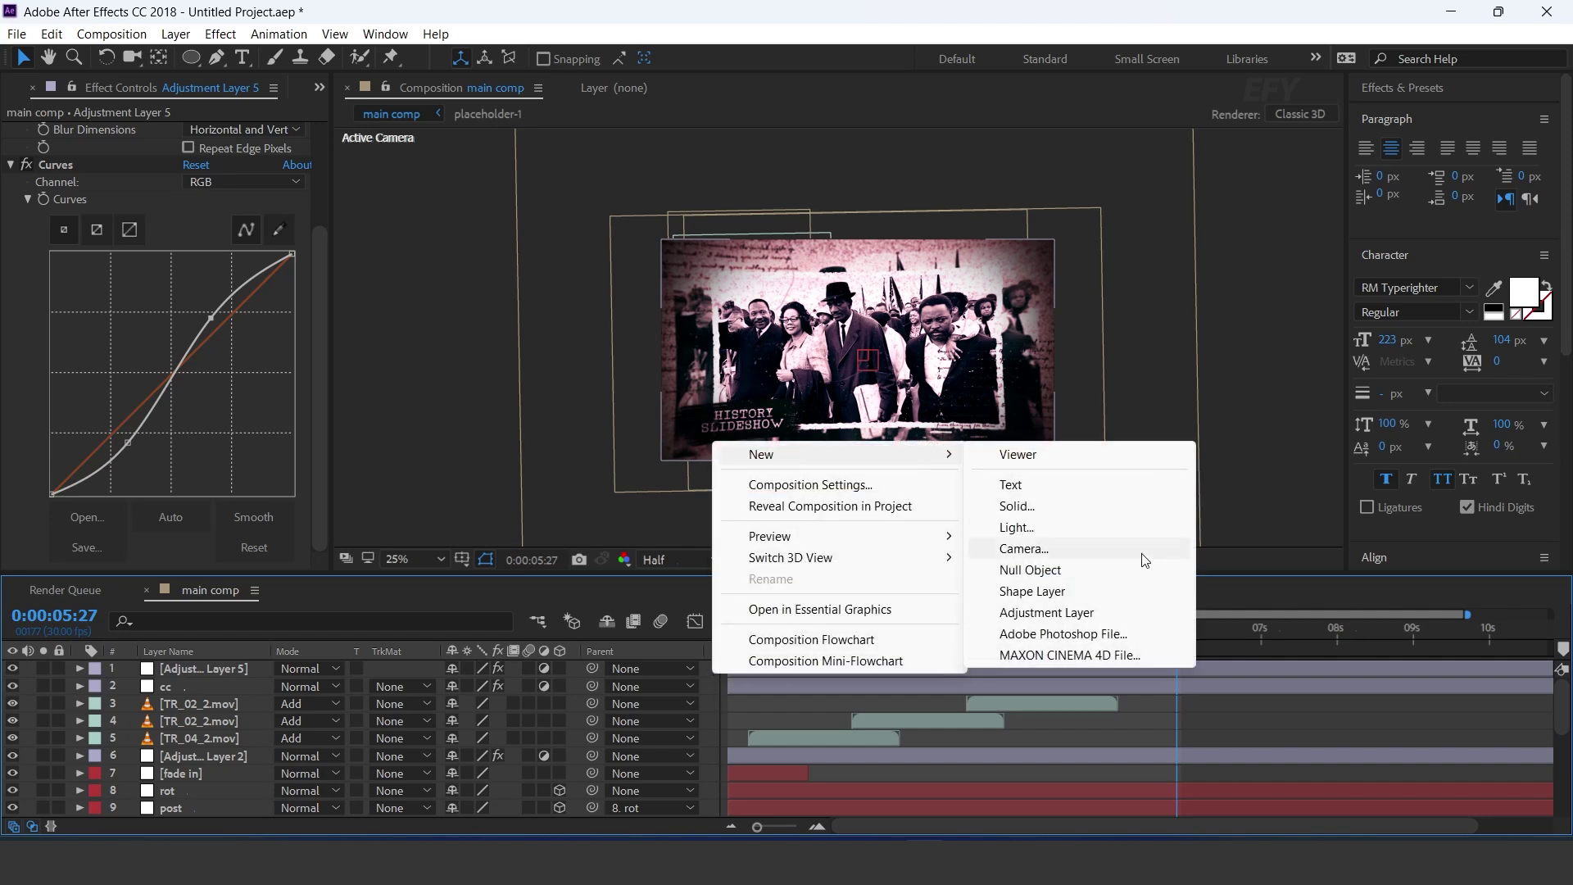
pyautogui.click(1039, 621)
pyautogui.hotkey('ctrl', 'space')
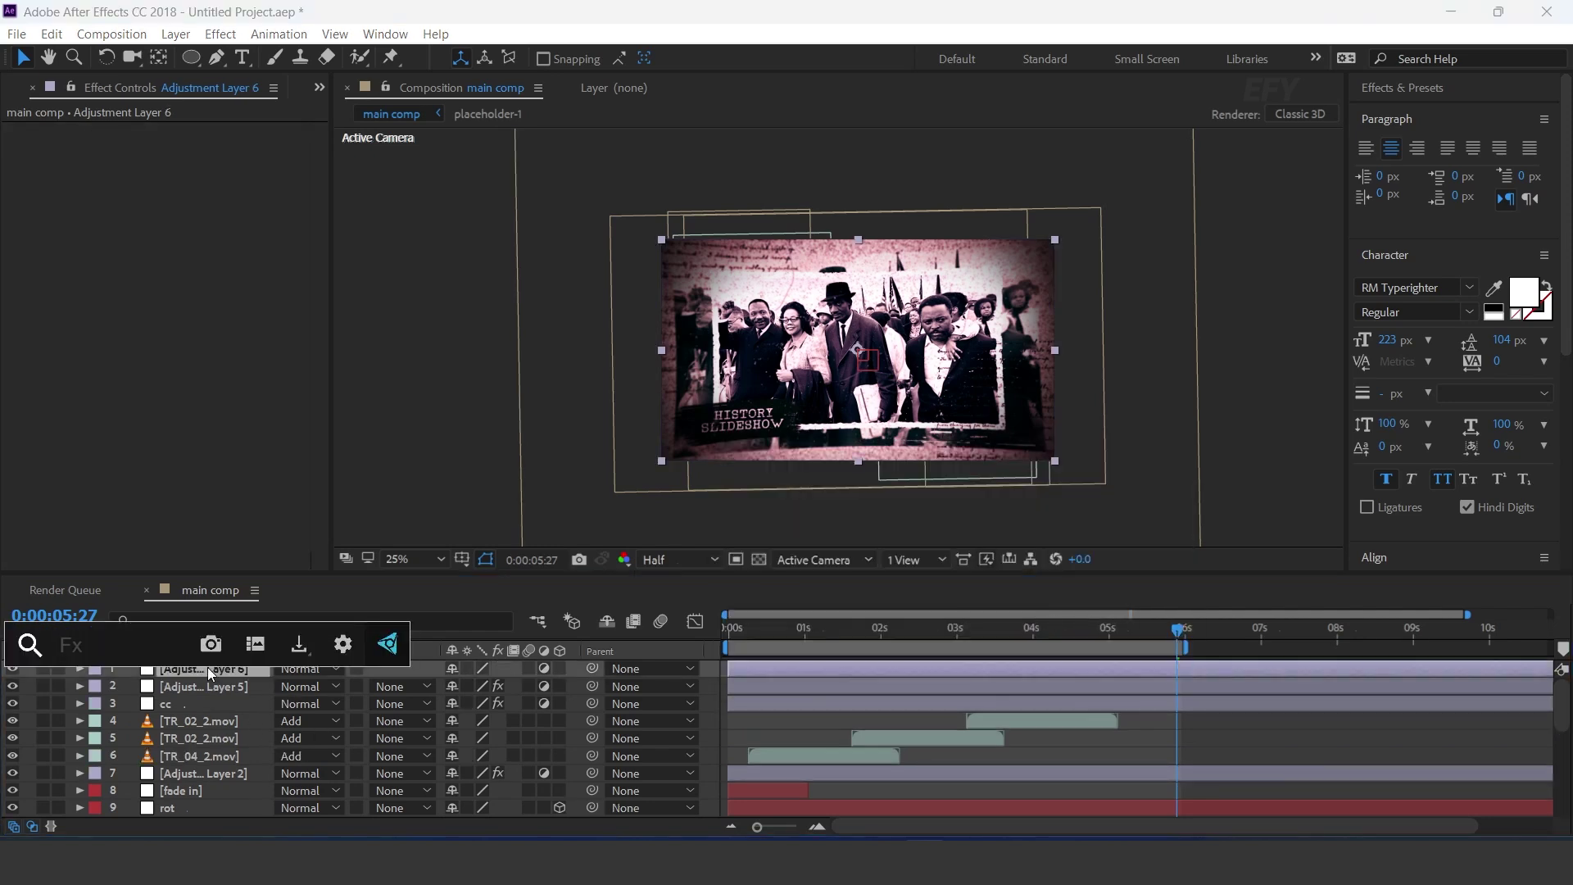
pyautogui.write('sh')
pyautogui.press('Return')
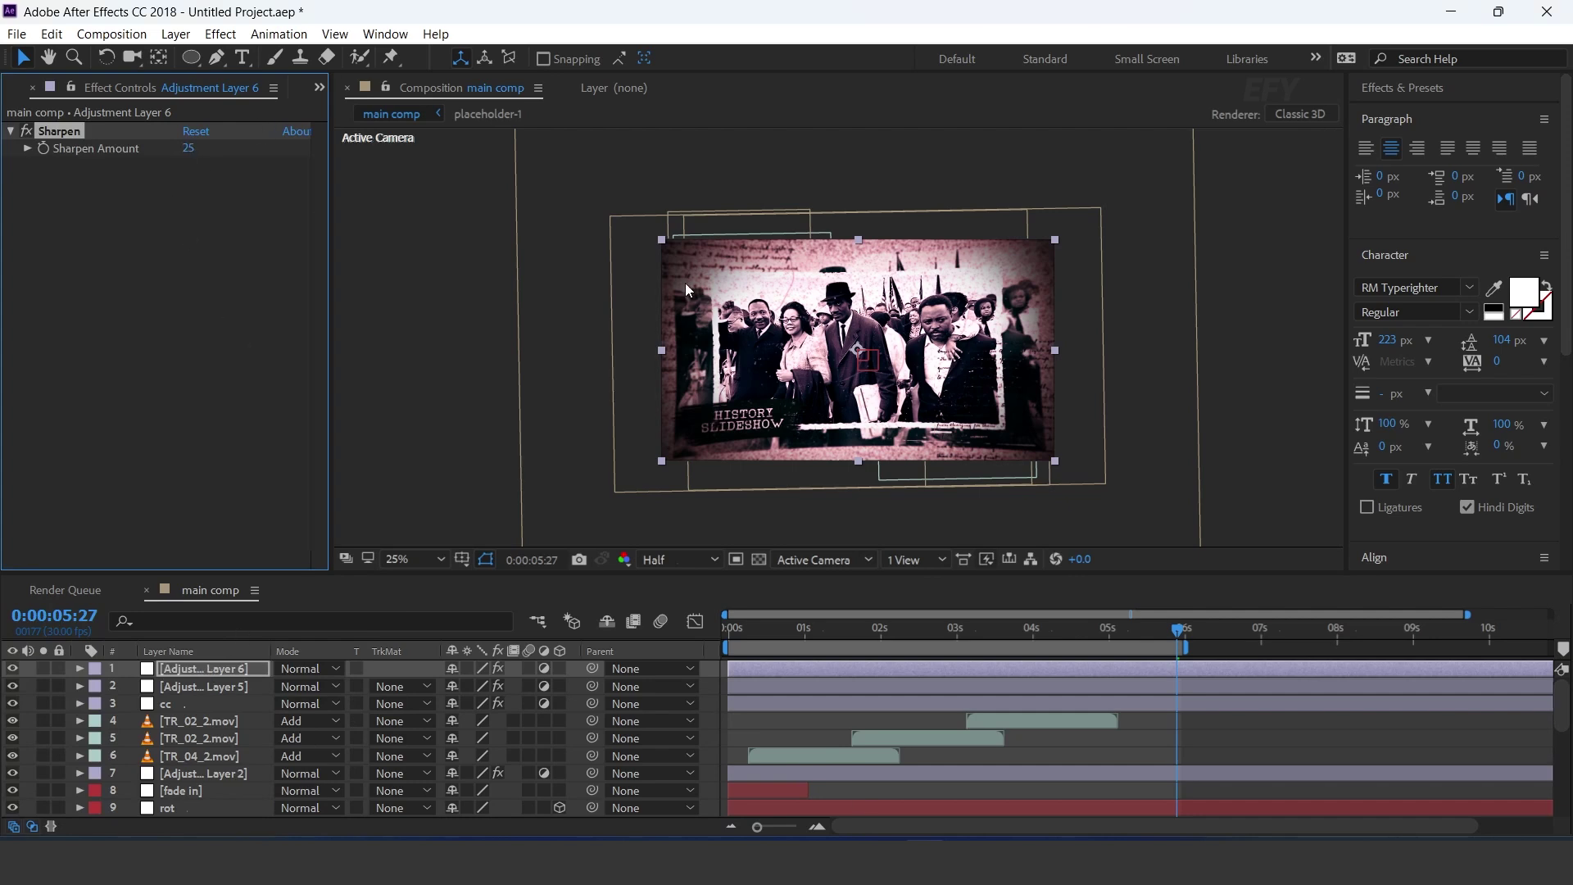
# Step: Add the Photo Filter and Unsharp Mask effects to the adjustment layer that holds Sharpen
pyautogui.press('.')
pyautogui.click(235, 669)
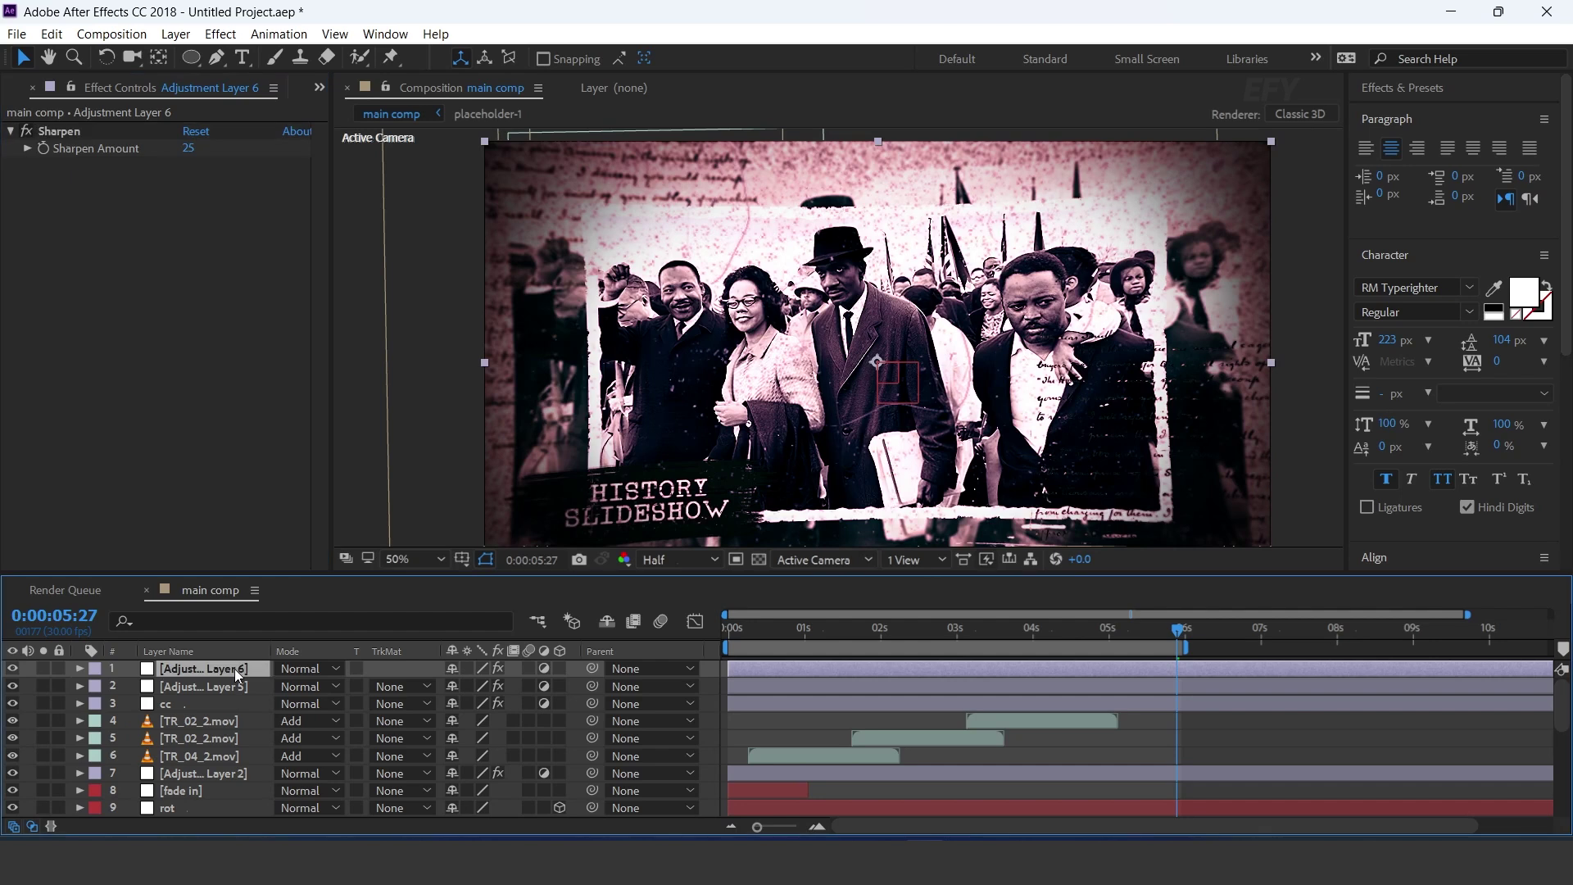
pyautogui.hotkey('ctrl', 'space')
pyautogui.write('phot')
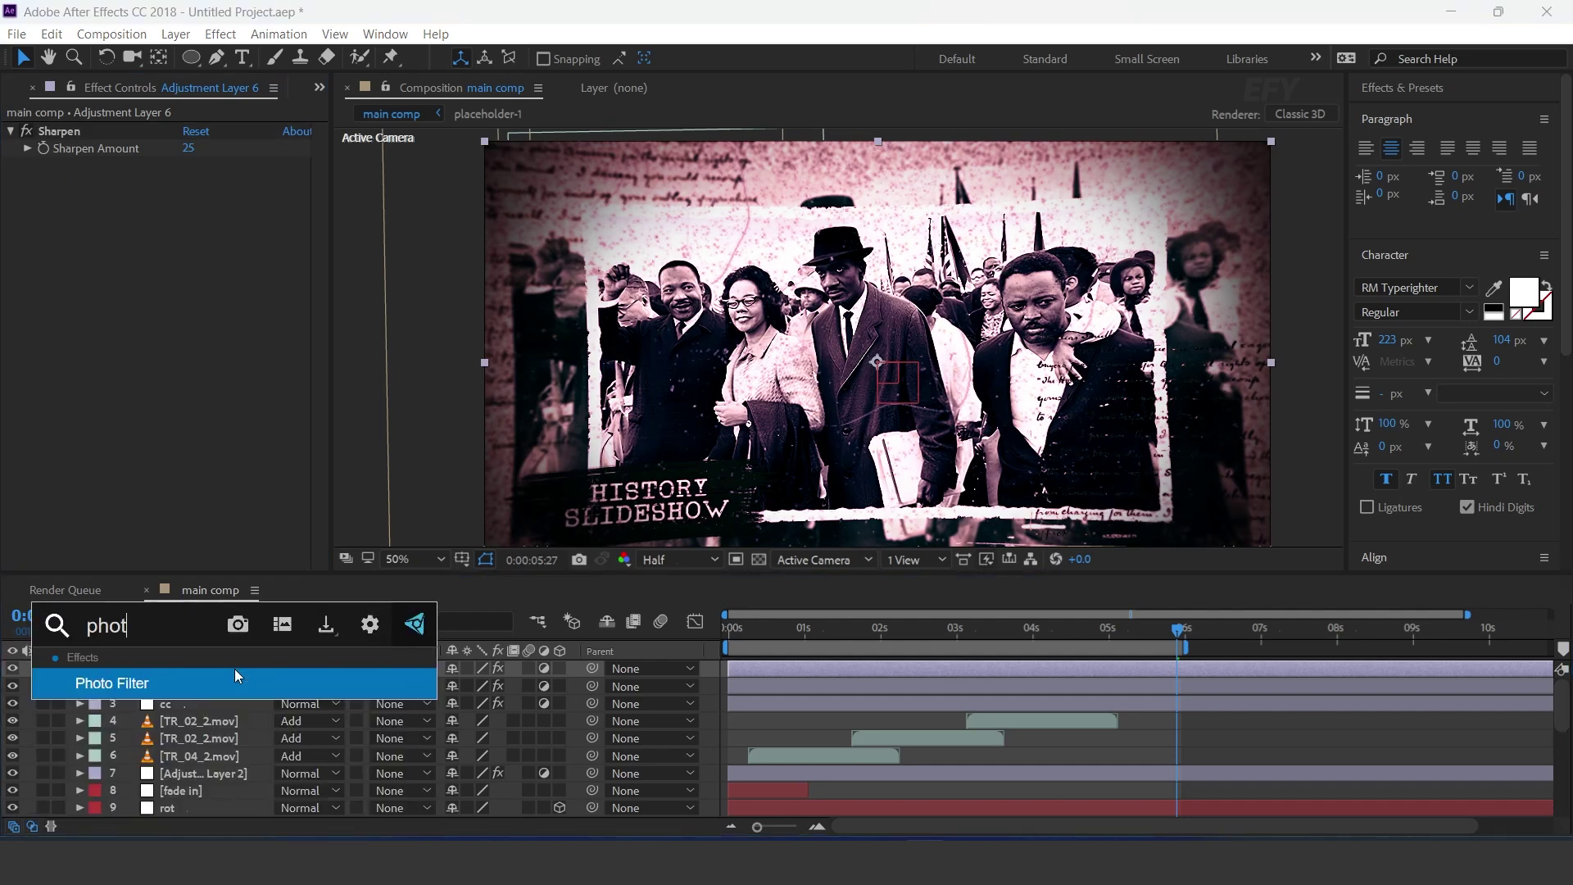
pyautogui.press('Return')
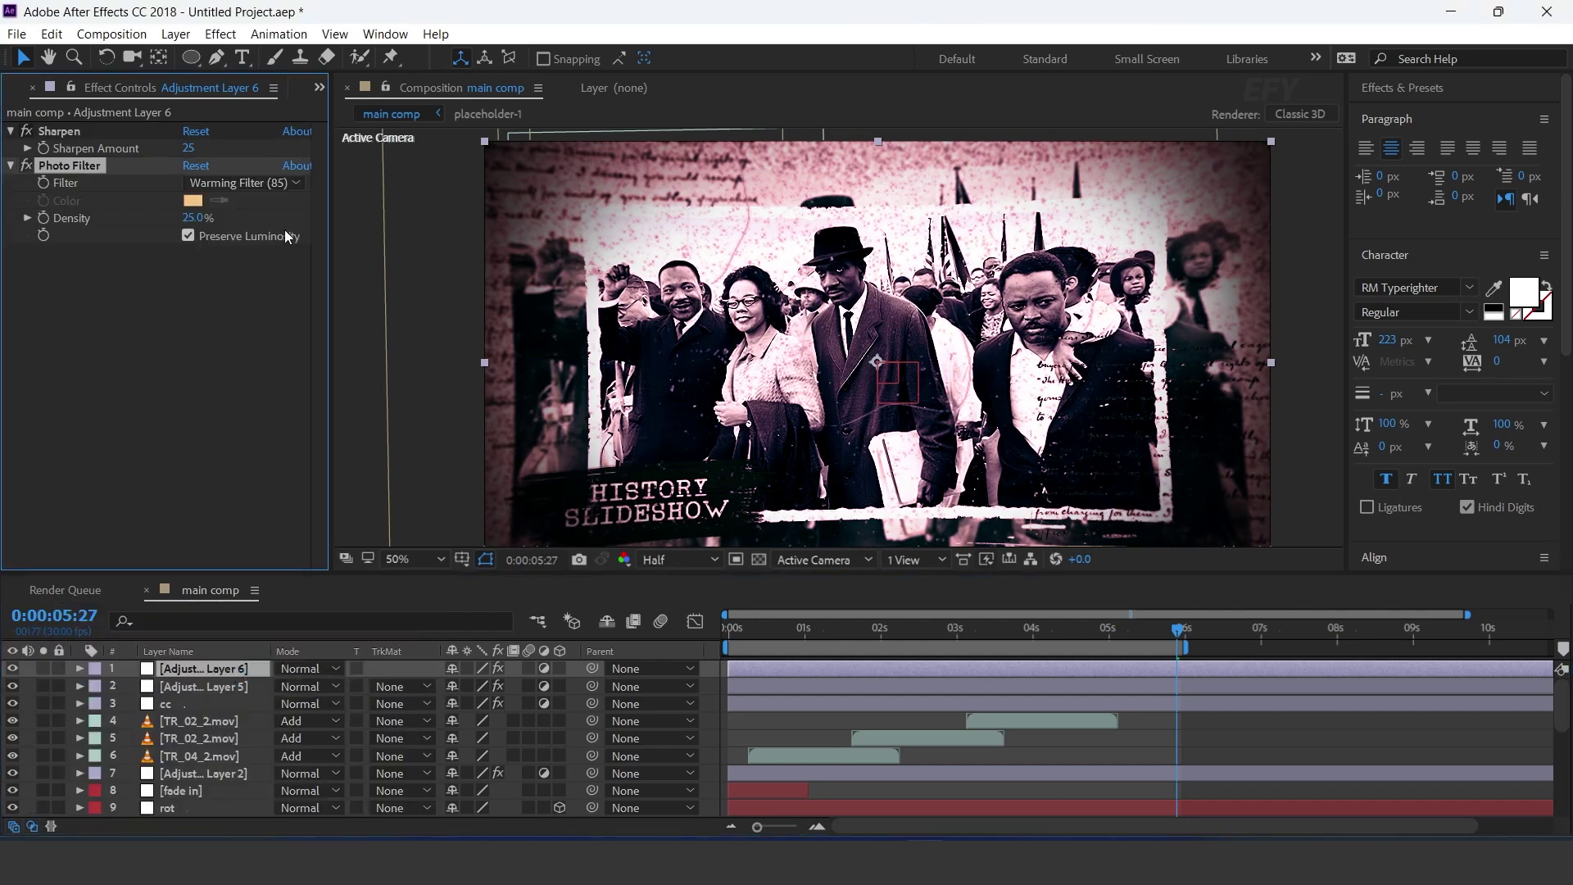
pyautogui.hotkey('ctrl', 'space')
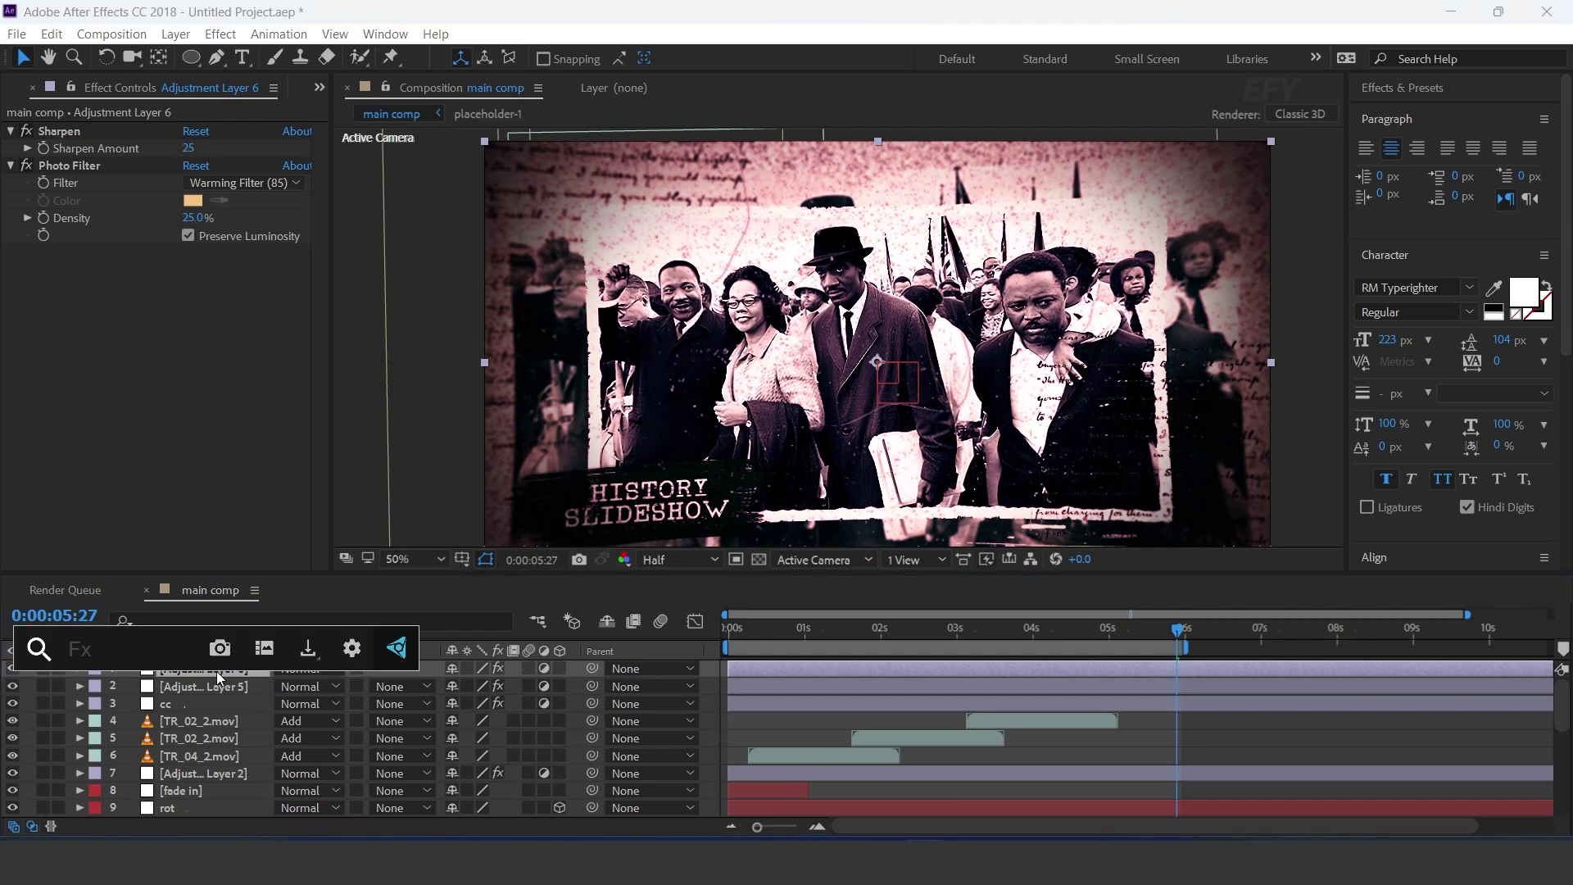
pyautogui.write('un')
pyautogui.press('Return')
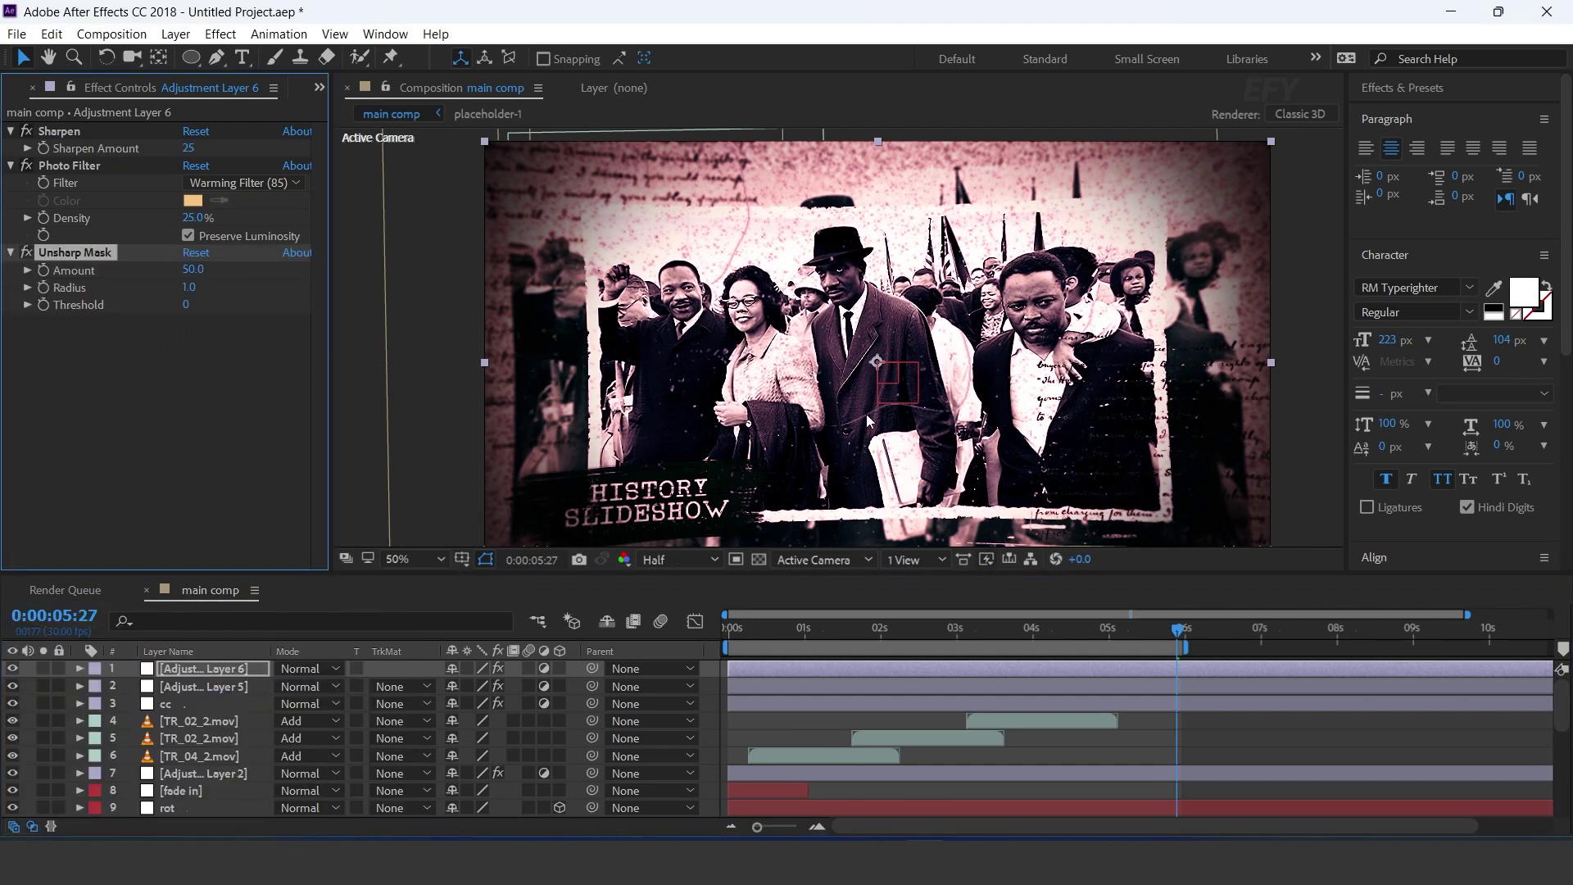
# Step: Create one more adjustment layer at the top and apply the Noise effect with Amount of Noise 10%
pyautogui.click(719, 681)
pyautogui.rightClick(719, 681)
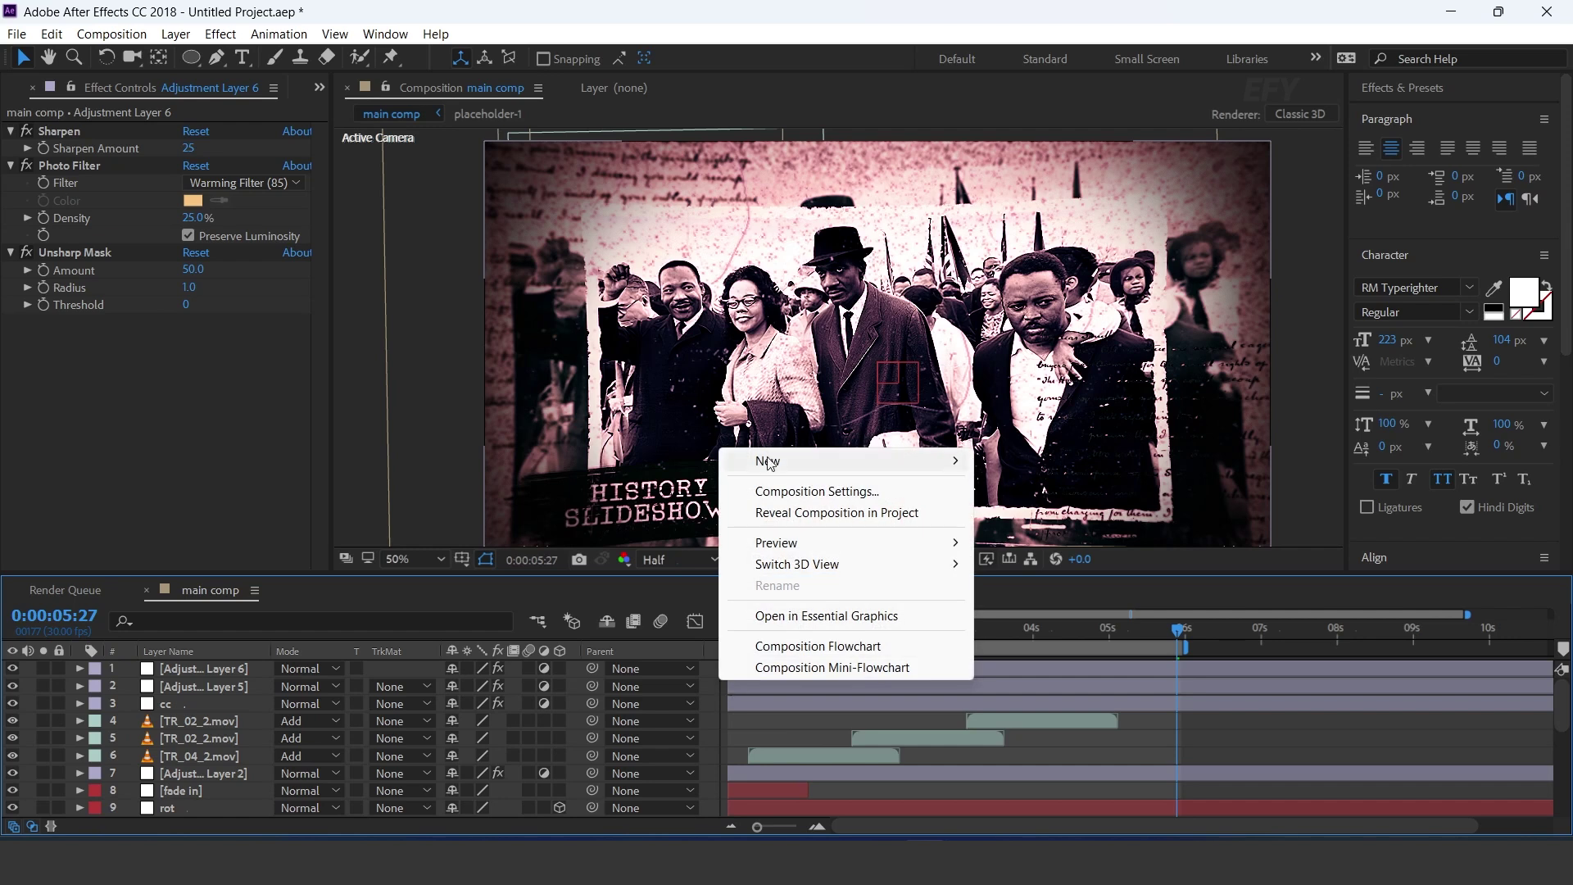
pyautogui.moveTo(768, 464)
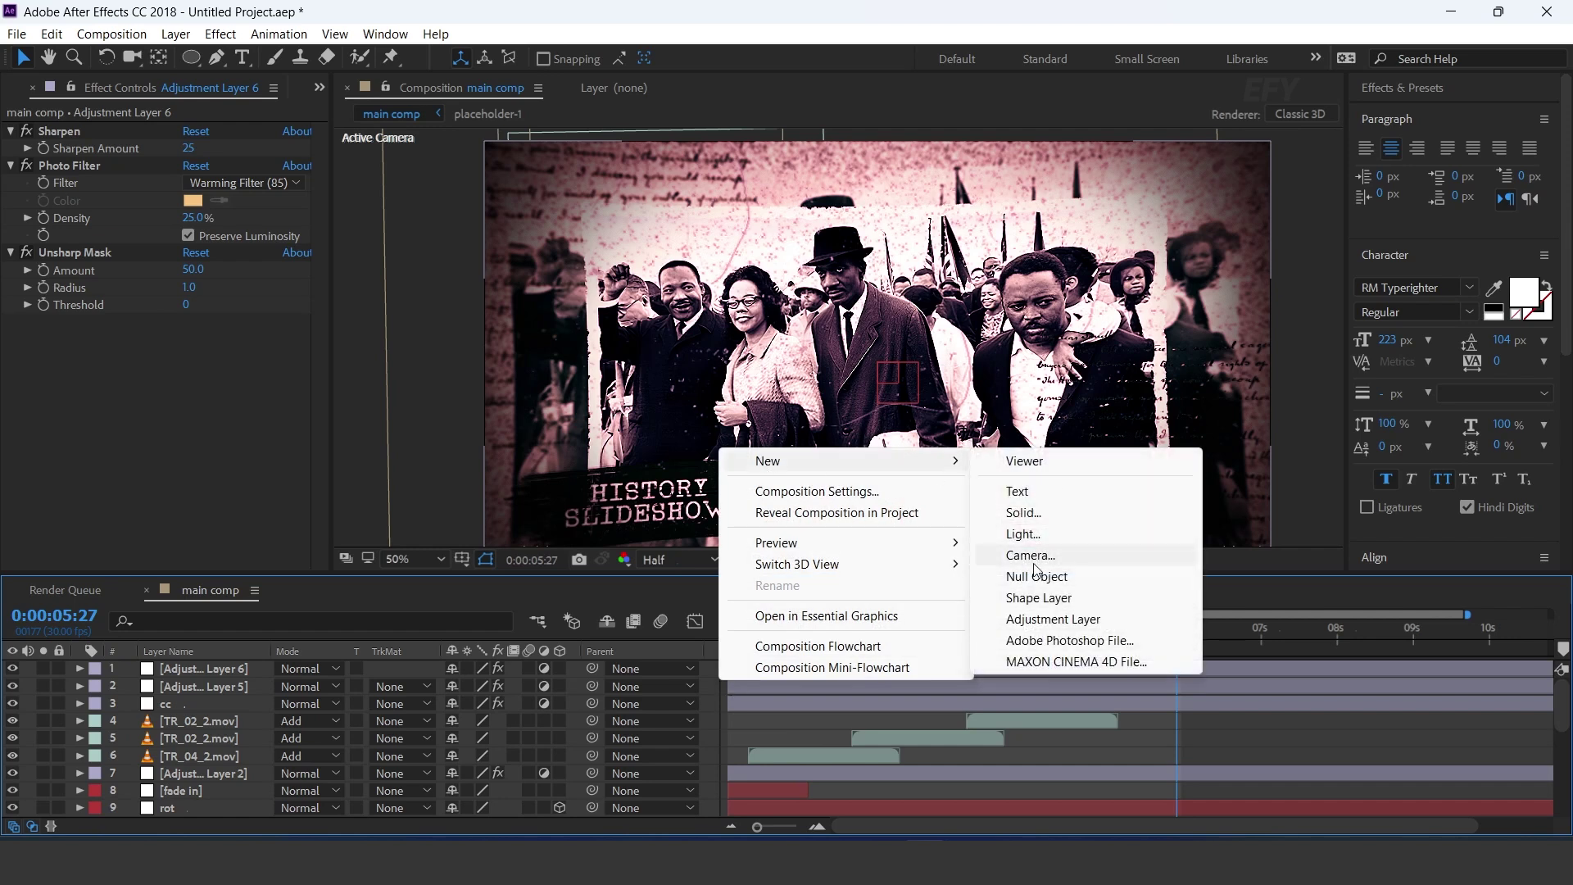
pyautogui.click(1053, 619)
pyautogui.hotkey('ctrl', 'space')
pyautogui.write('noi')
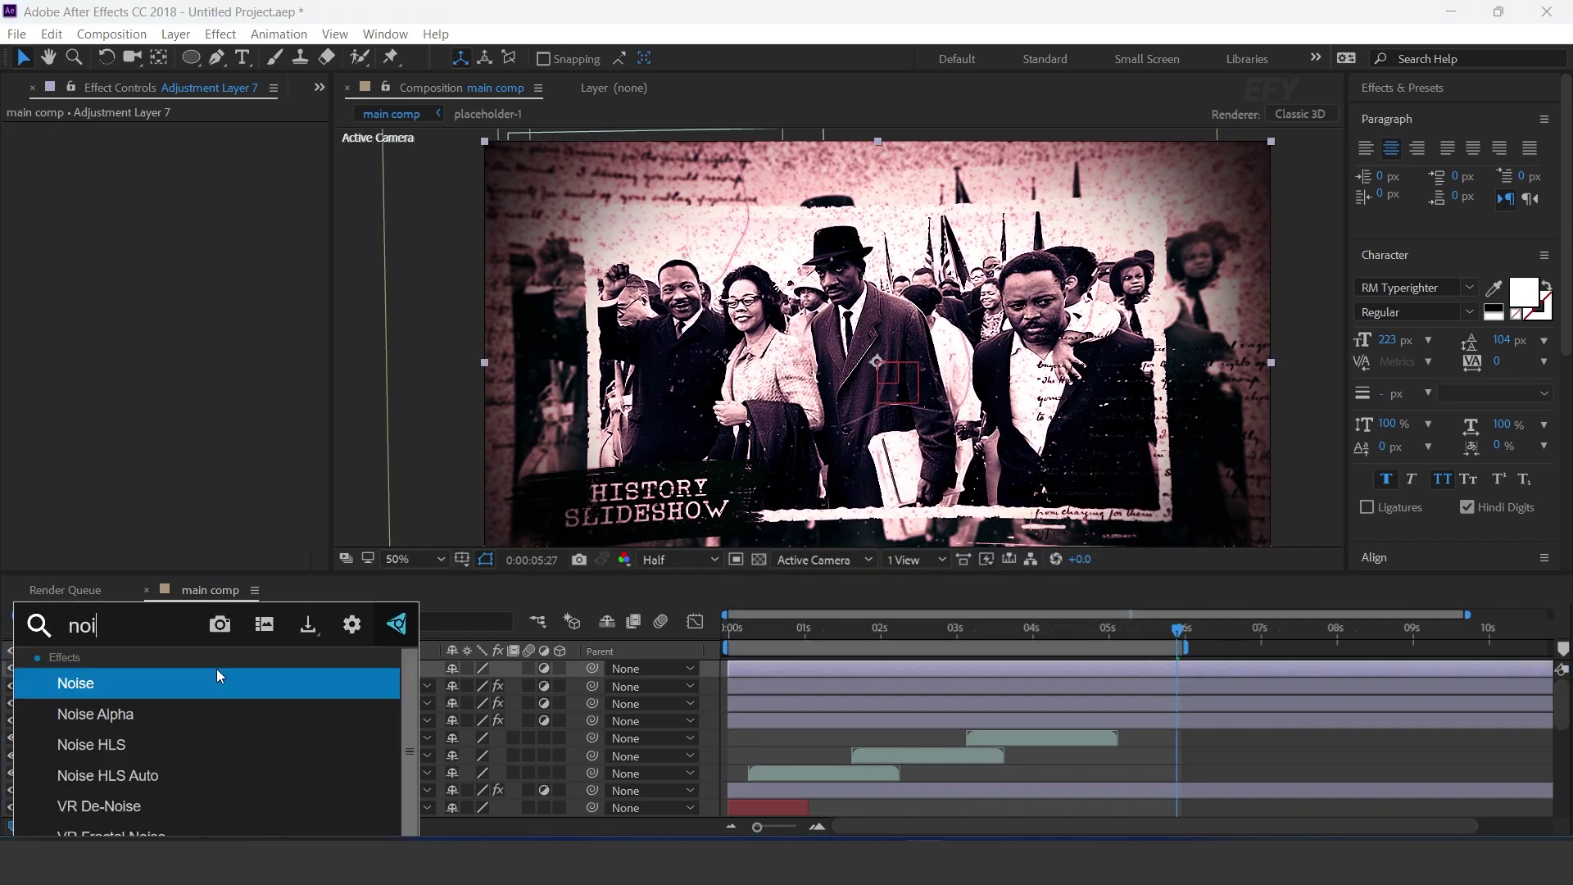
pyautogui.click(216, 682)
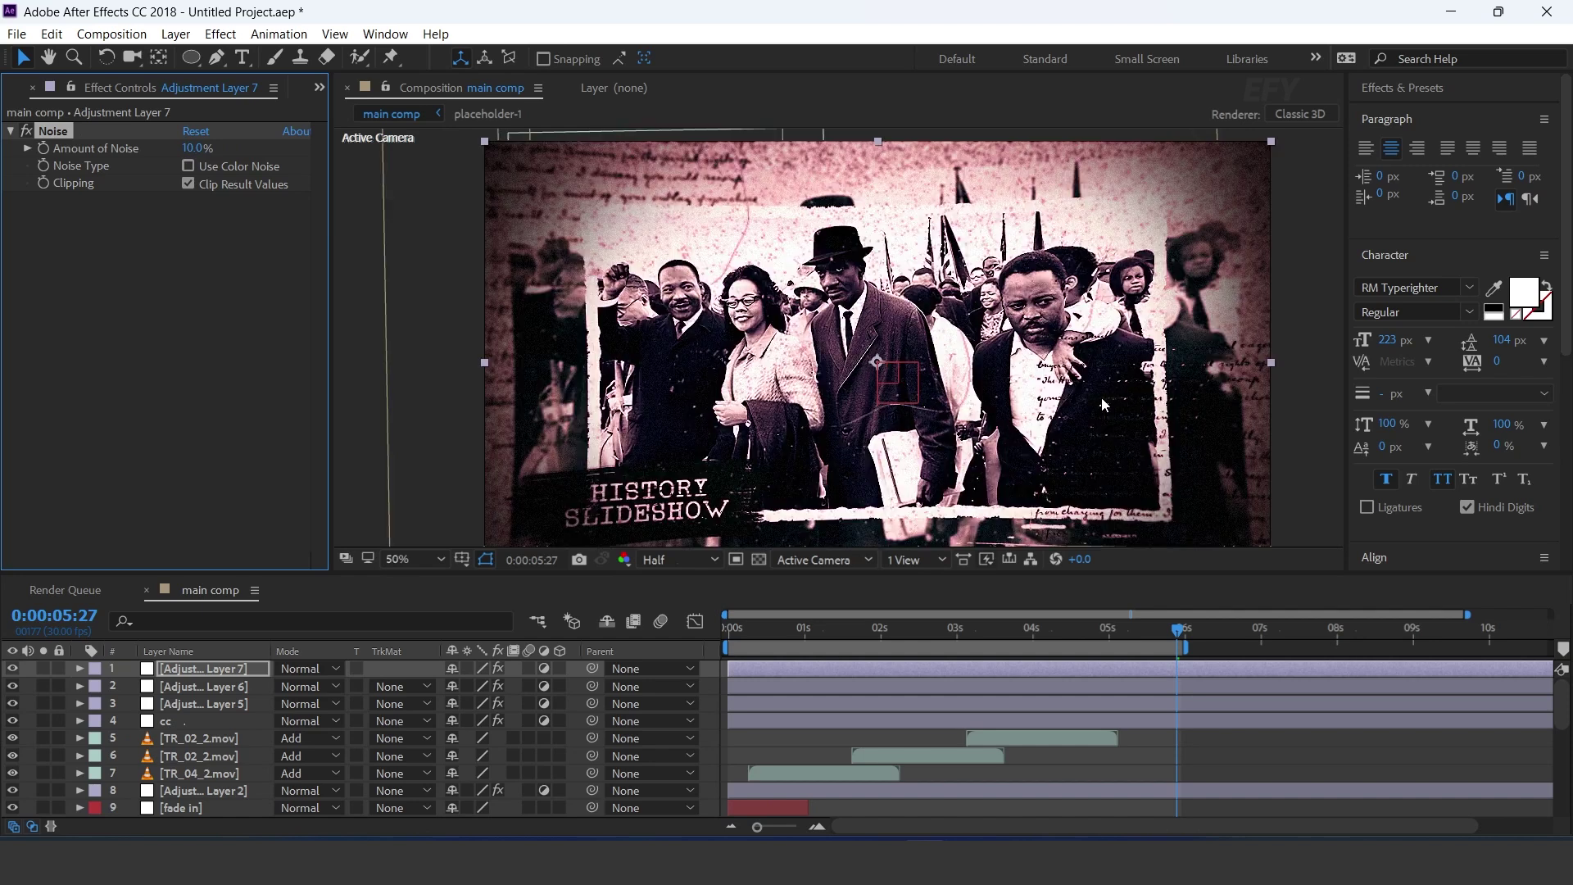
# Step: Scrub through the main comp timeline to review the whole graded animation
pyautogui.scroll(-1, 1115, 405)
pyautogui.moveTo(765, 627); pyautogui.dragTo(910, 627)
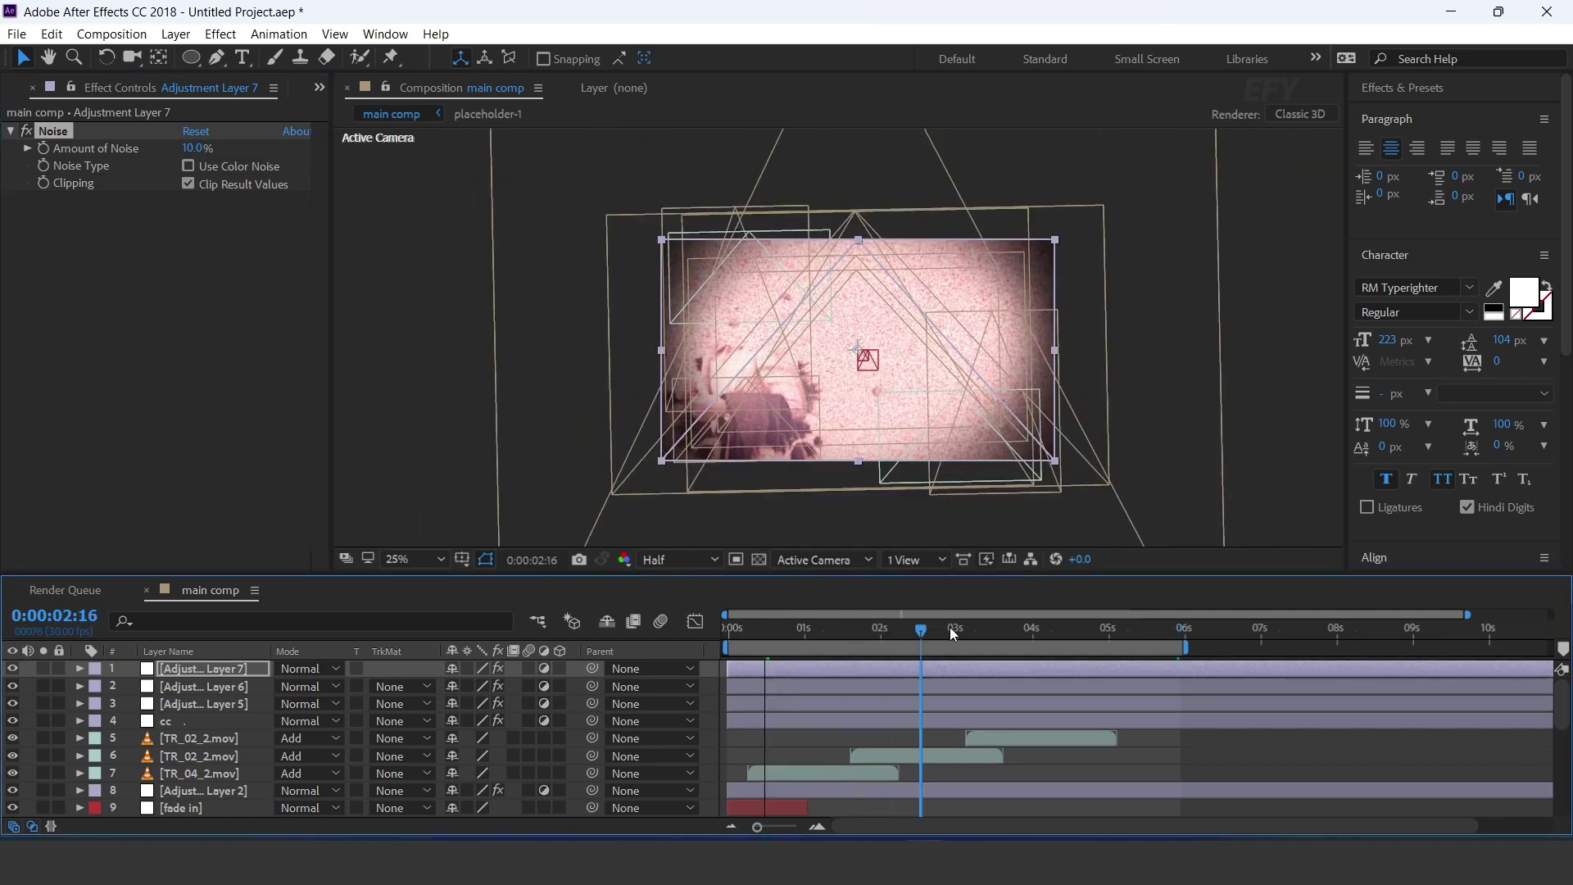
pyautogui.click(718, 667)
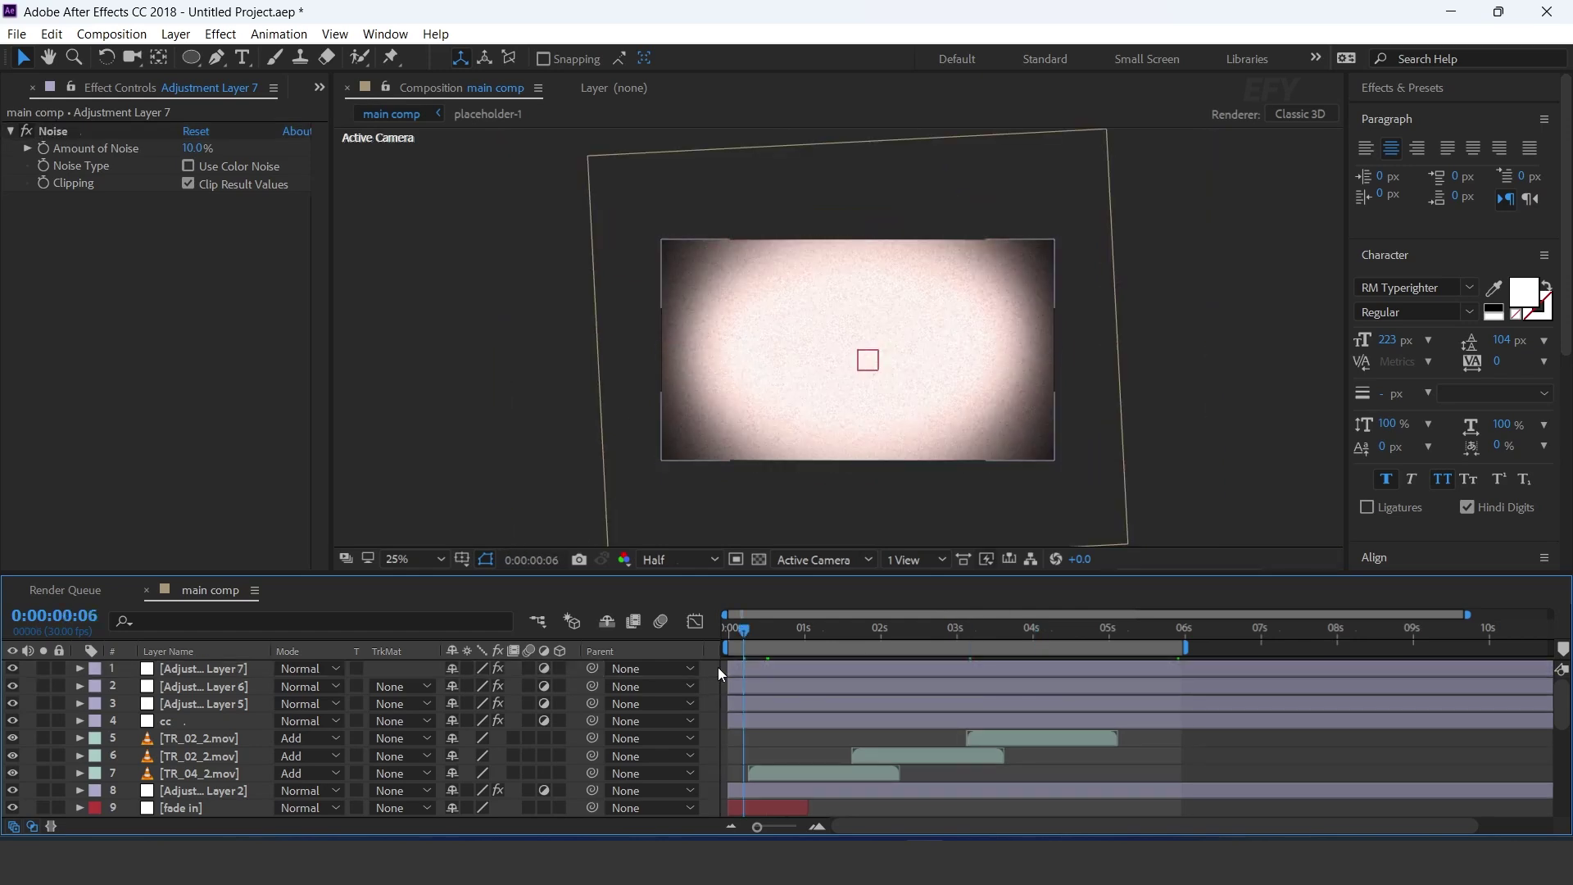